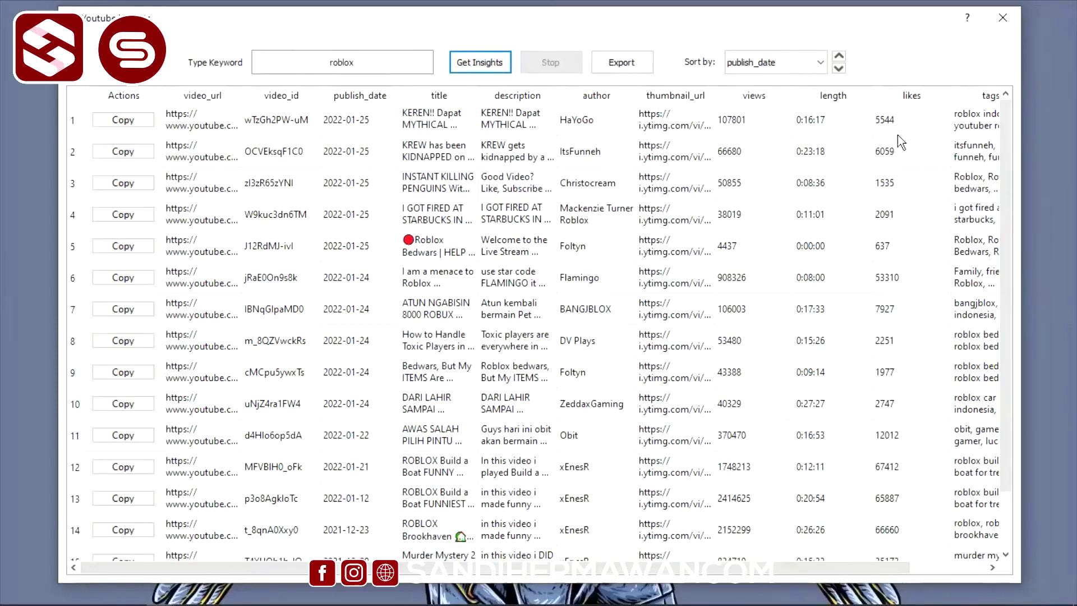
Copy the first roblox video's title, description and tags from the results table
{"action": "left_click", "coordinate": [130, 122]}
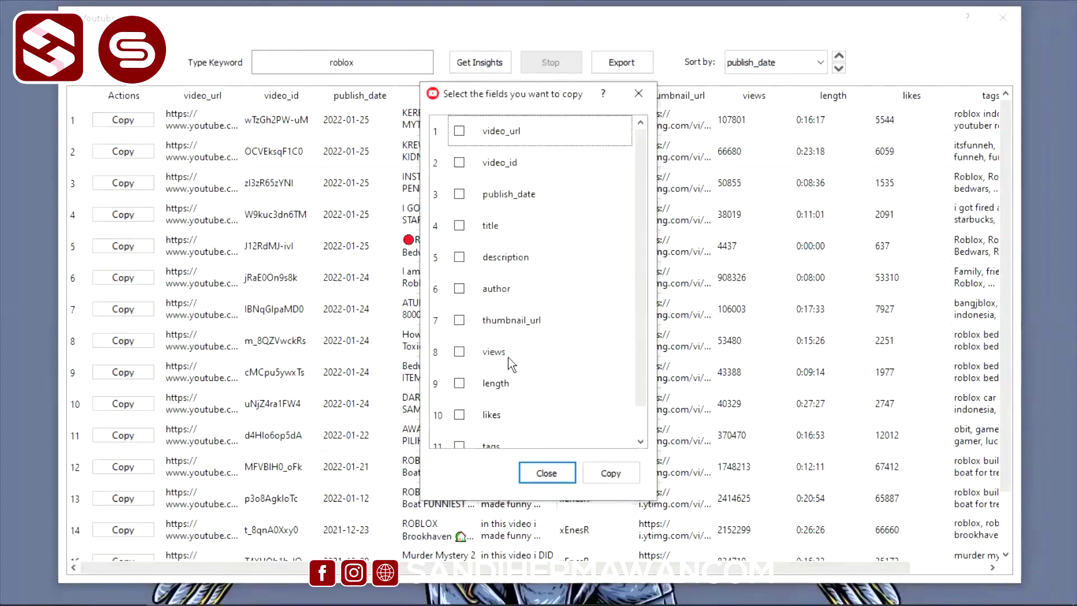
{"action": "scroll", "coordinate": [563, 437], "scroll_direction": "down", "scroll_amount": 2}
{"action": "scroll", "coordinate": [489, 196], "scroll_direction": "up", "scroll_amount": 2}
{"action": "left_click", "coordinate": [460, 227]}
{"action": "scroll", "coordinate": [504, 386], "scroll_direction": "down", "scroll_amount": 2}
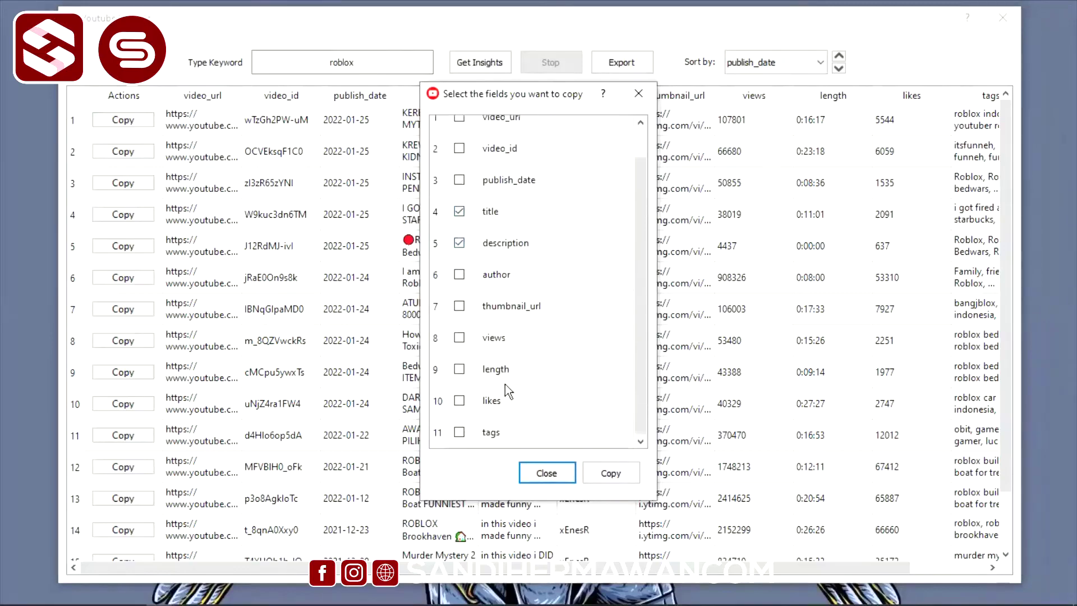
{"action": "left_click", "coordinate": [460, 432]}
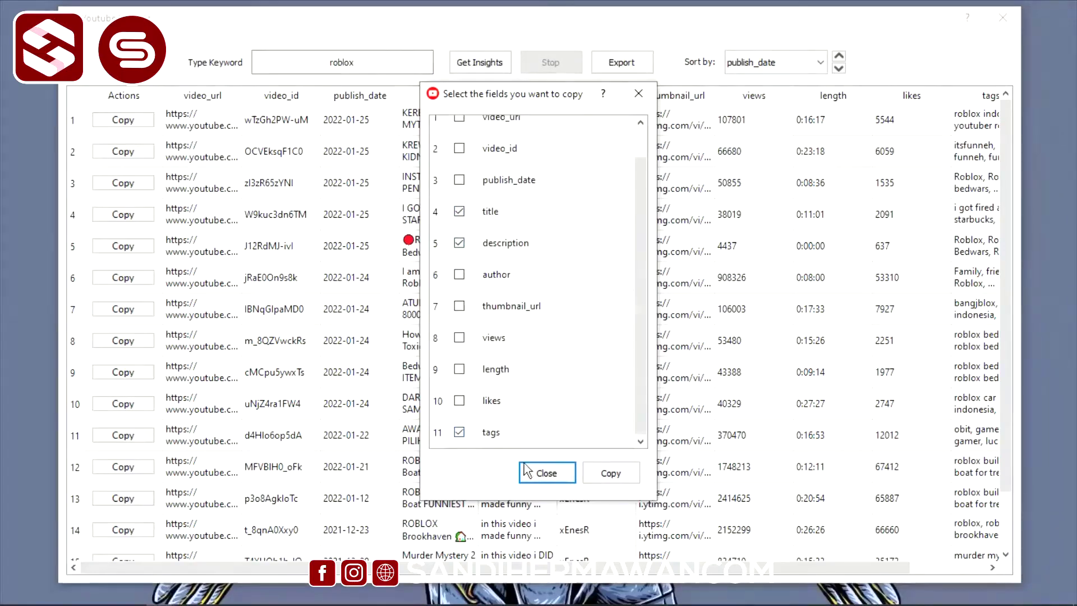
{"action": "left_click", "coordinate": [611, 474]}
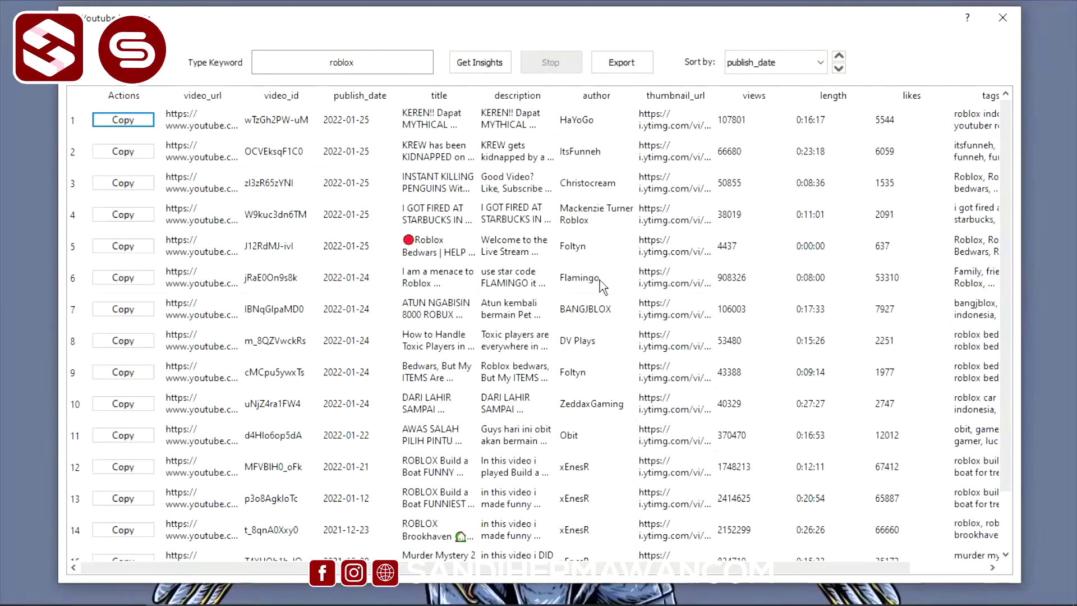
Export the roblox results as roblox.csv and bring up the Neo folder in File Explorer
{"action": "left_click", "coordinate": [637, 64]}
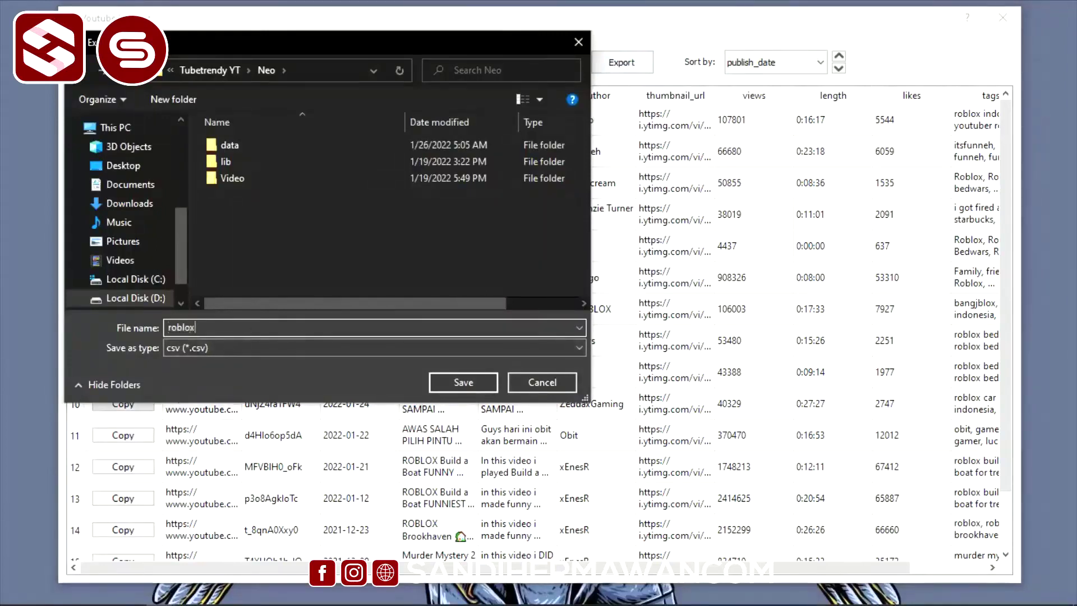
{"action": "key", "text": "Return"}
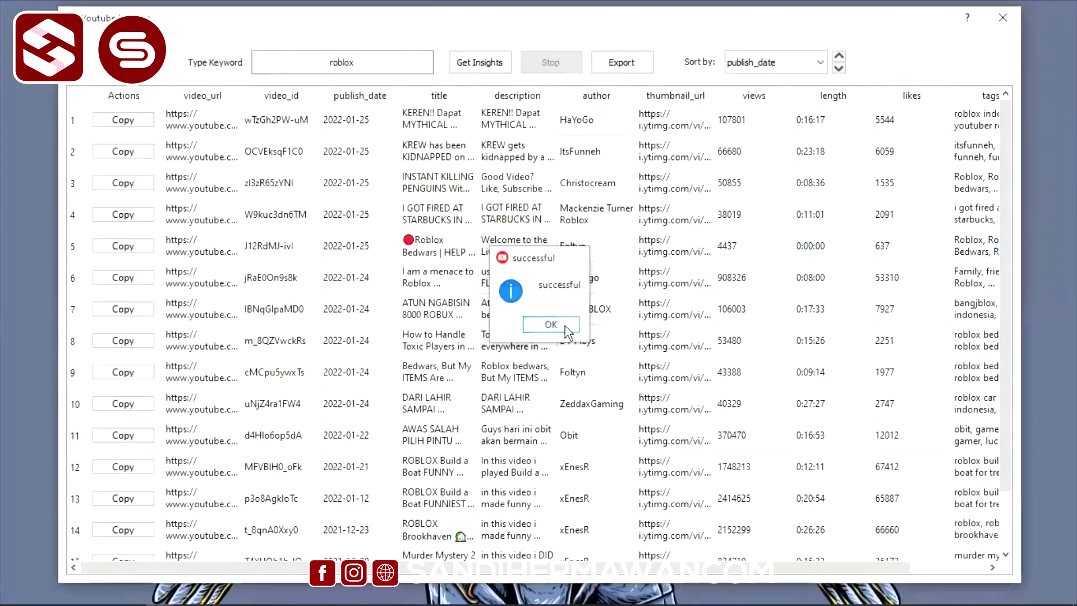
{"action": "left_click", "coordinate": [555, 324]}
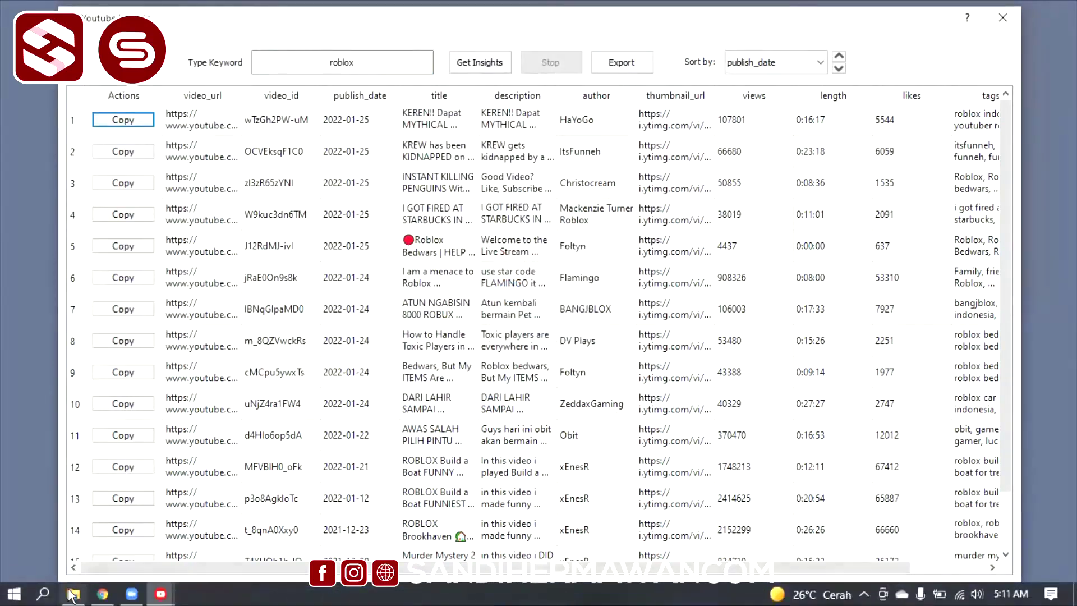
{"action": "left_click", "coordinate": [73, 594]}
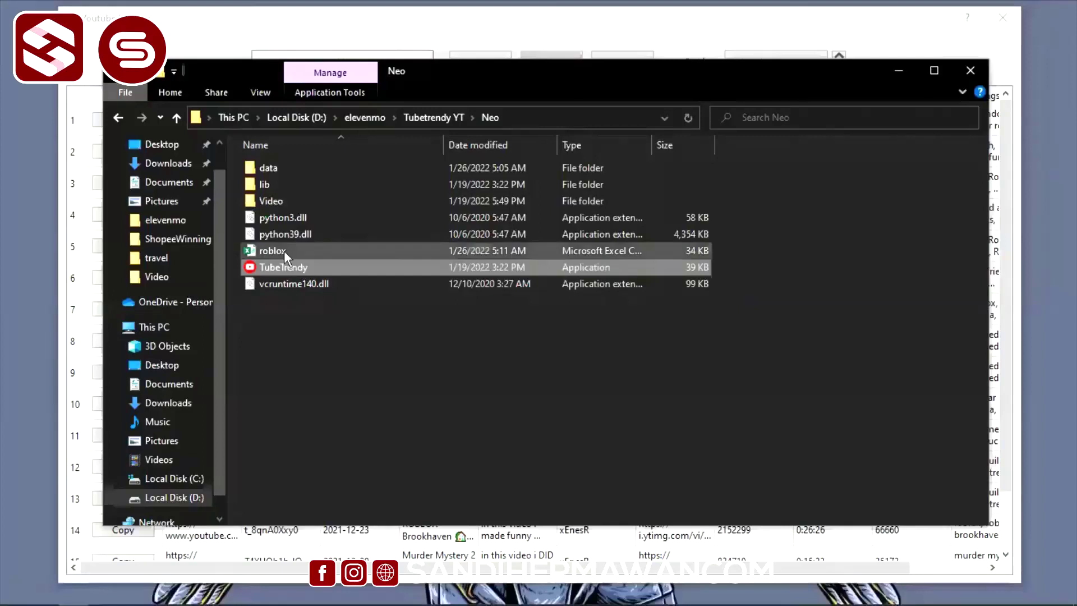
Open roblox.csv from the Neo folder in Excel
{"action": "left_click", "coordinate": [284, 250]}
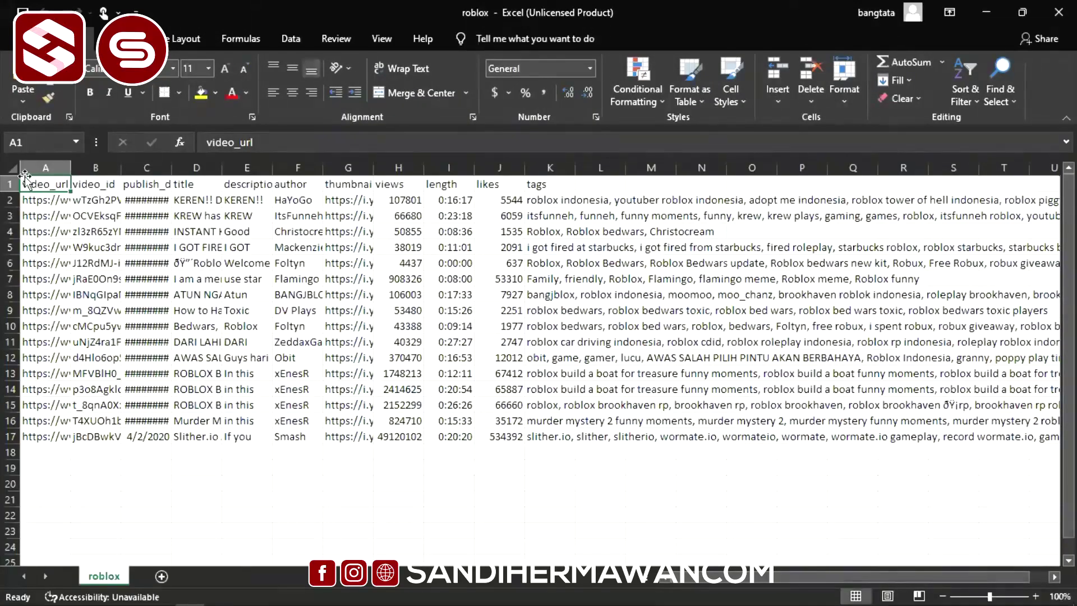
Launch the Text to Columns wizard on the video_url column A
{"action": "left_click", "coordinate": [12, 167]}
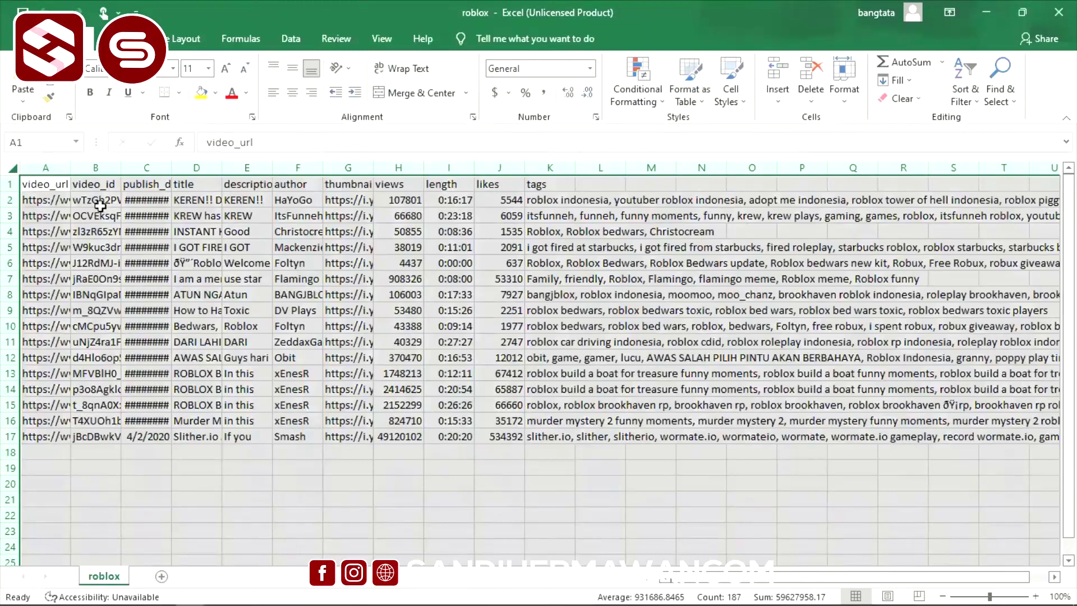
{"action": "left_click", "coordinate": [59, 187]}
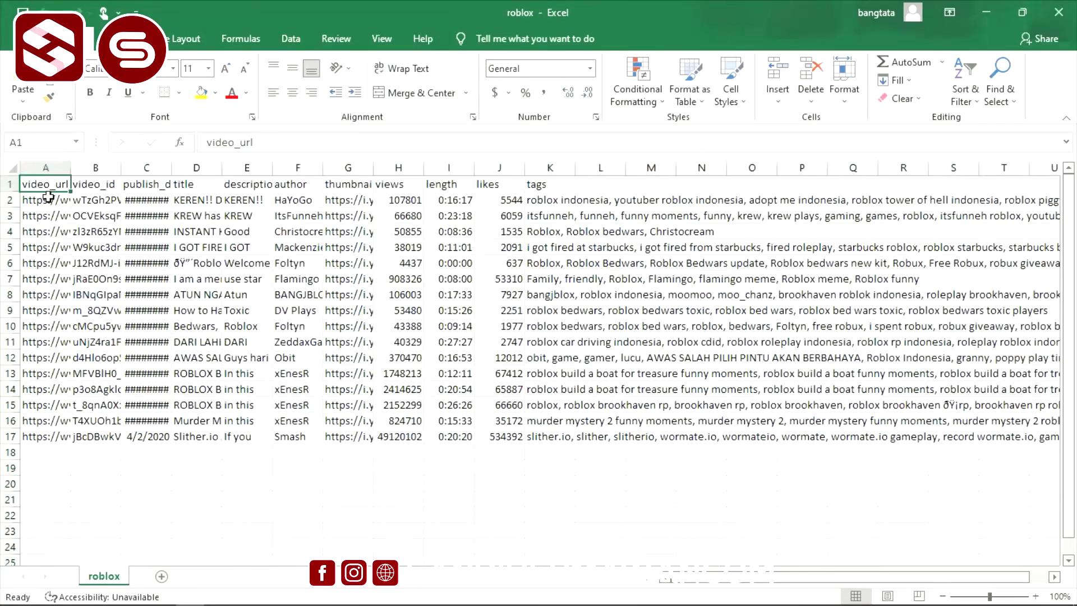
{"action": "left_click", "coordinate": [45, 166]}
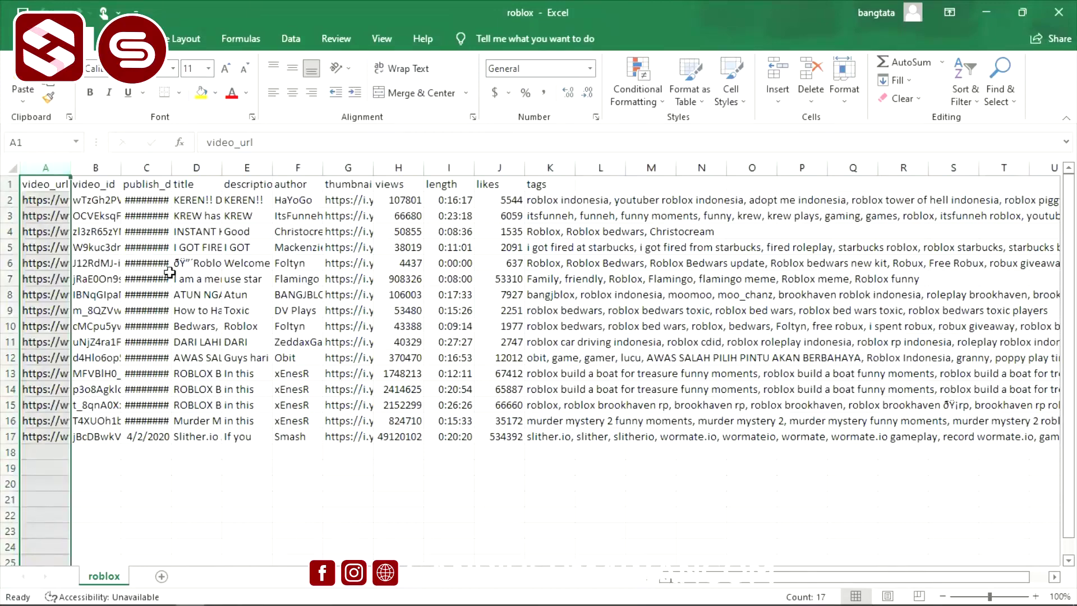
{"action": "left_click", "coordinate": [240, 262]}
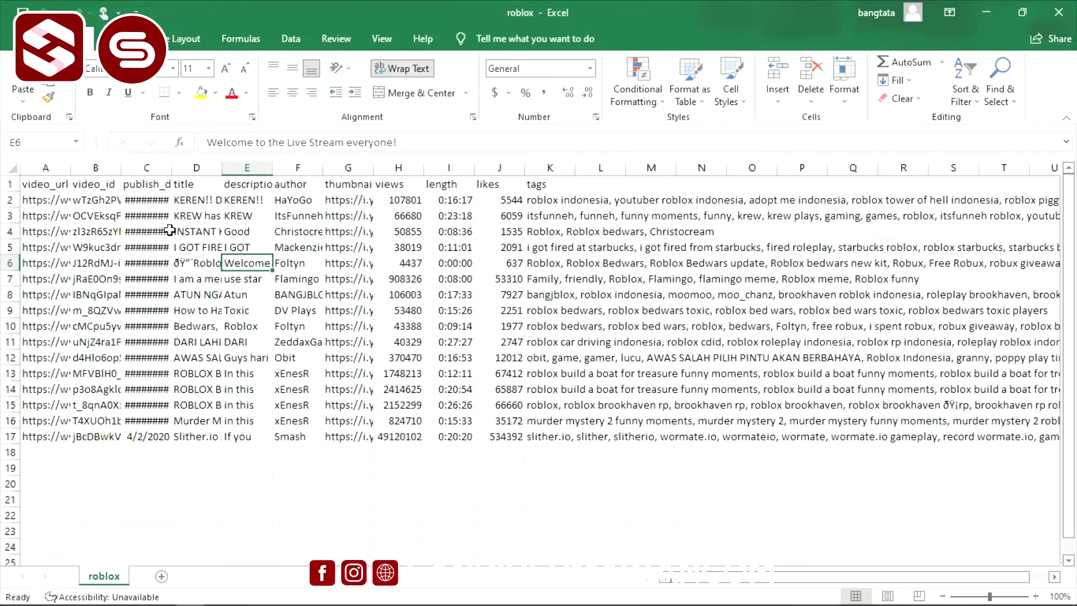
{"action": "left_click", "coordinate": [49, 165]}
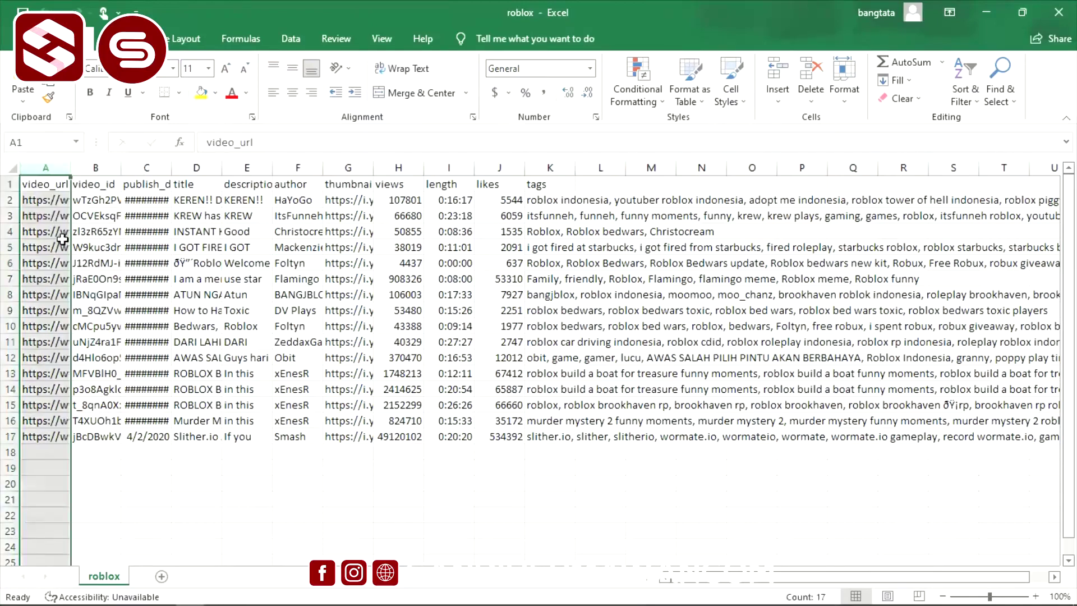
{"action": "left_click", "coordinate": [292, 38]}
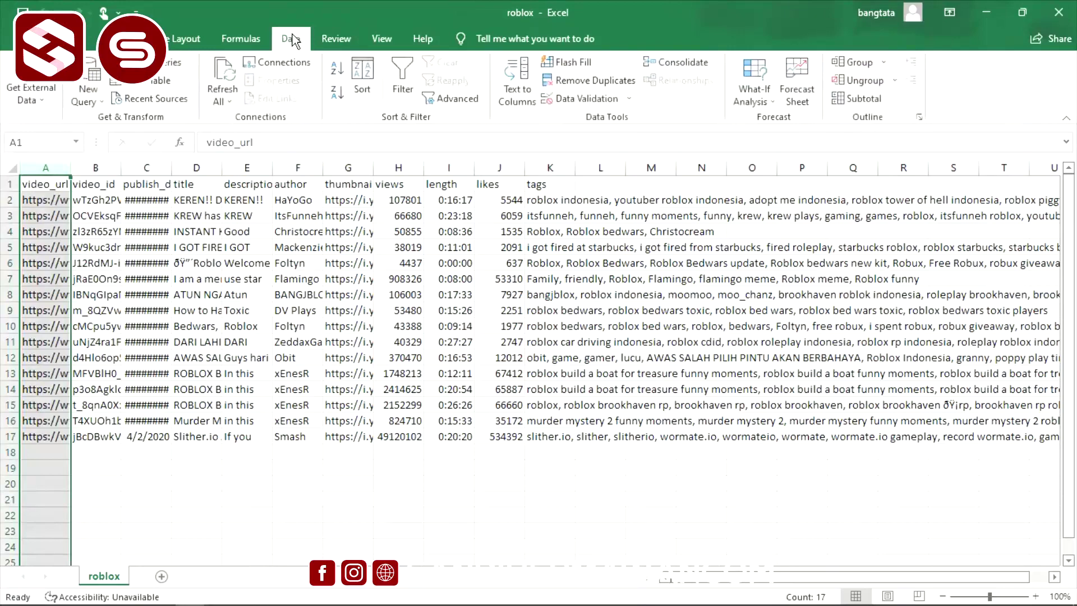
{"action": "left_click", "coordinate": [532, 100]}
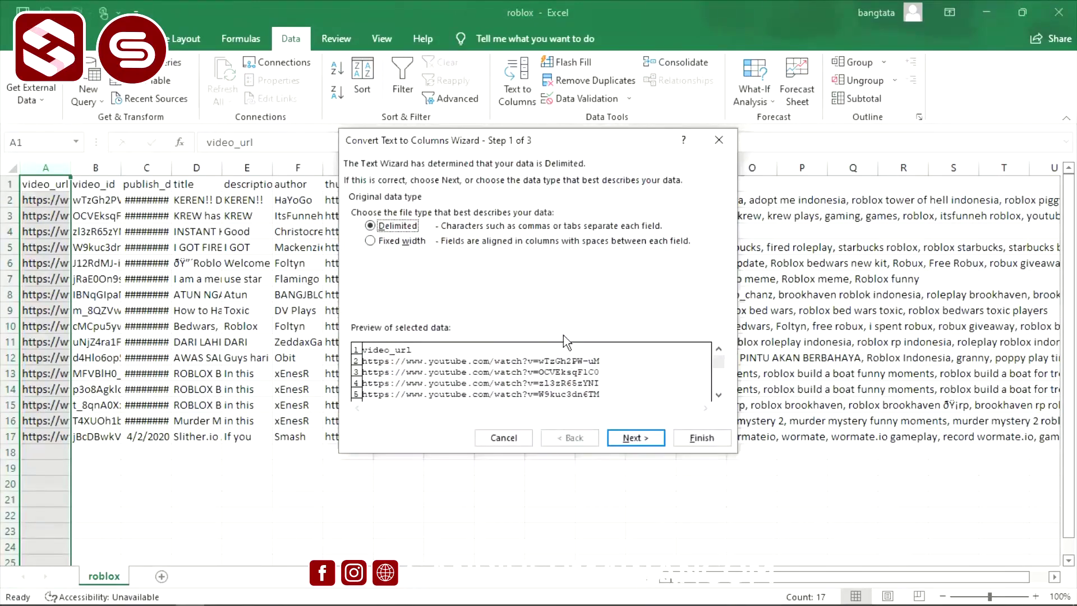
Try a Delimited split with the Semicolon delimiter, then cancel the wizard
{"action": "left_click", "coordinate": [639, 440]}
{"action": "left_click", "coordinate": [391, 226]}
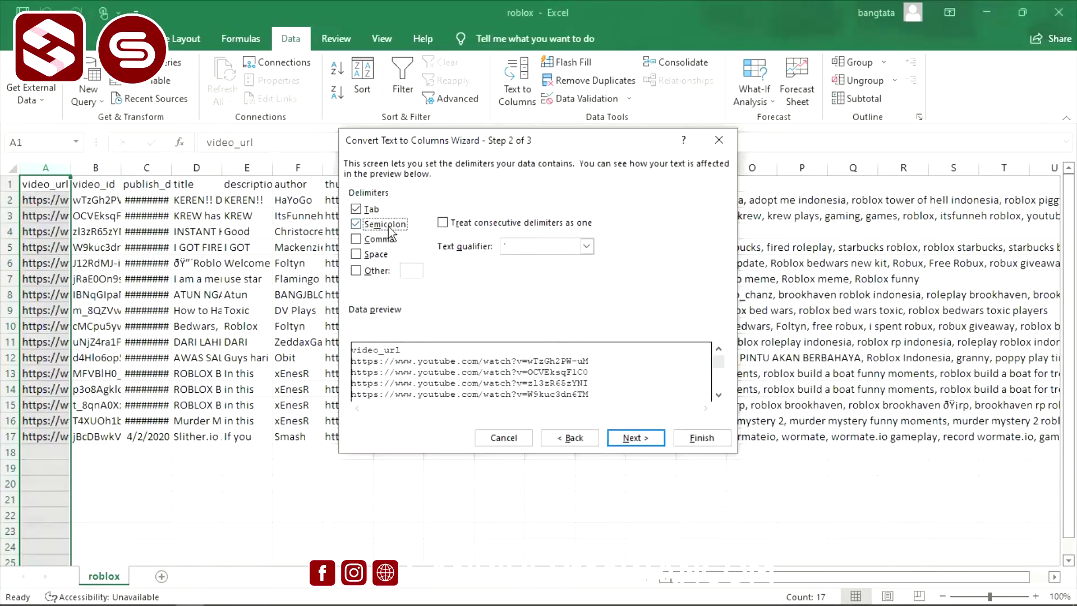
{"action": "left_click", "coordinate": [390, 230]}
{"action": "left_click", "coordinate": [385, 227]}
{"action": "left_click", "coordinate": [508, 438]}
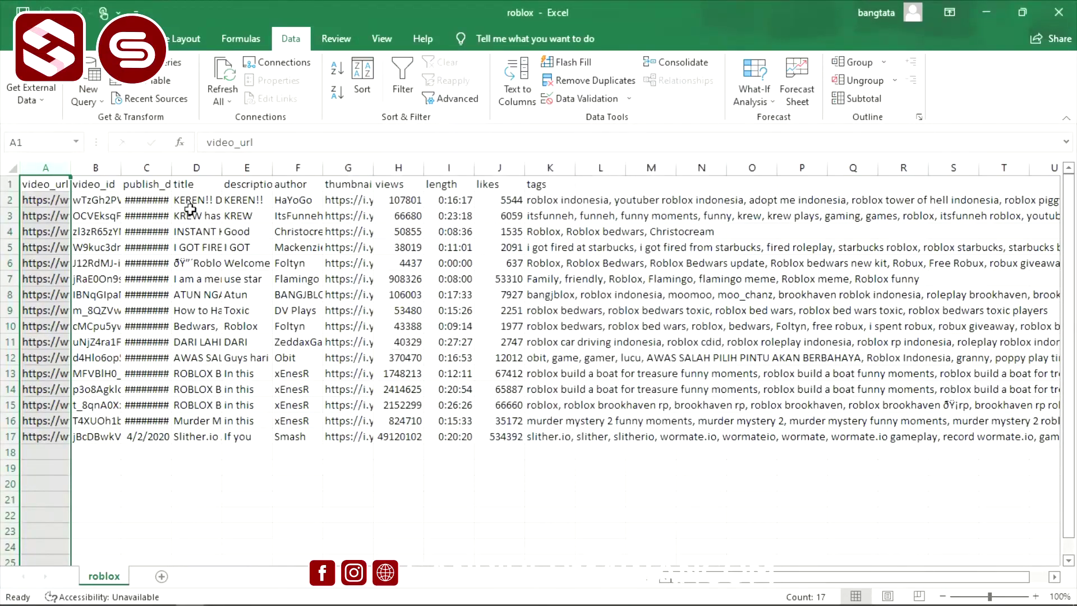
Autofit the publish_date and thumbnail_url columns, then close roblox without saving
{"action": "double_click", "coordinate": [174, 167]}
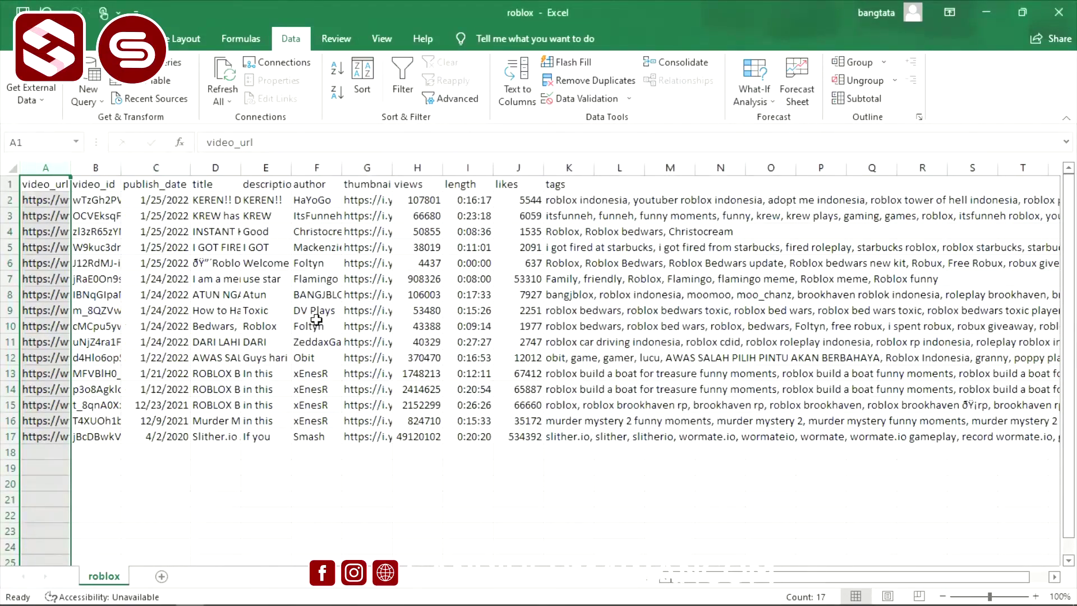
{"action": "double_click", "coordinate": [392, 168]}
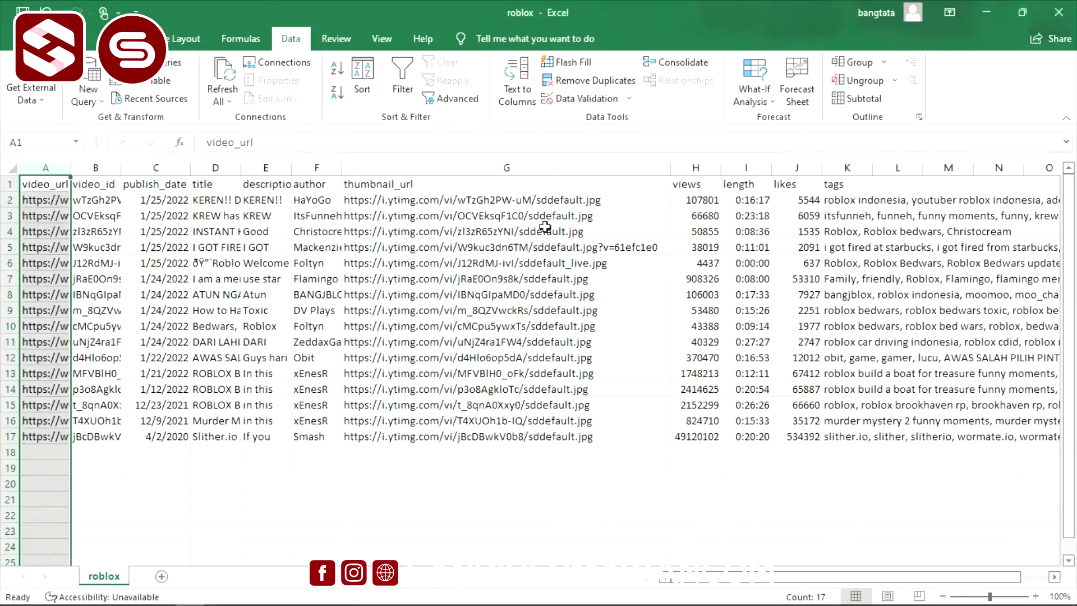
{"action": "left_click", "coordinate": [527, 202]}
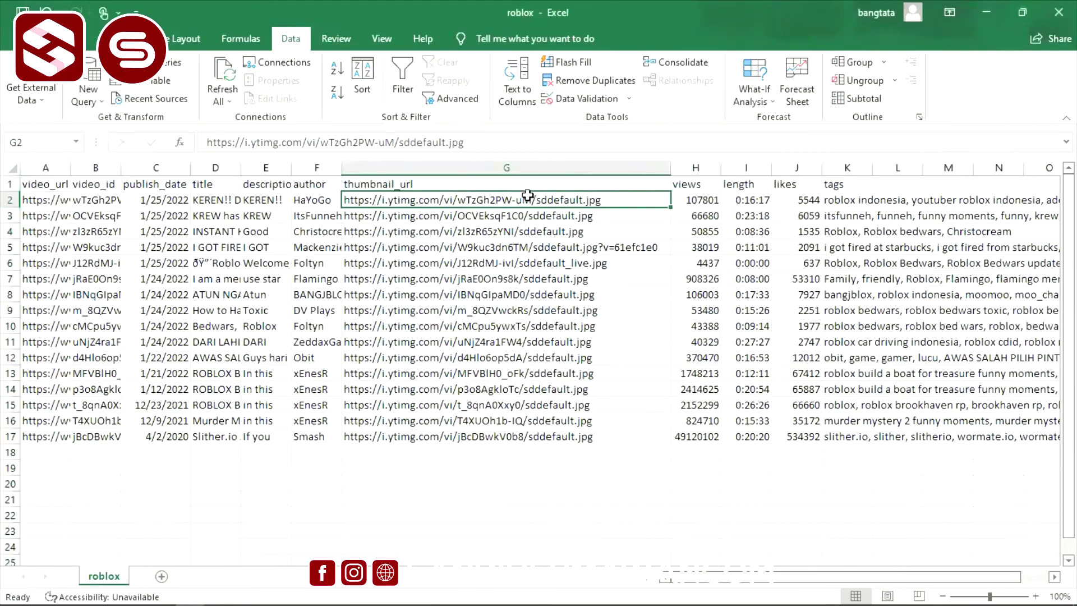
{"action": "left_click_drag", "start_coordinate": [526, 198], "coordinate": [566, 435]}
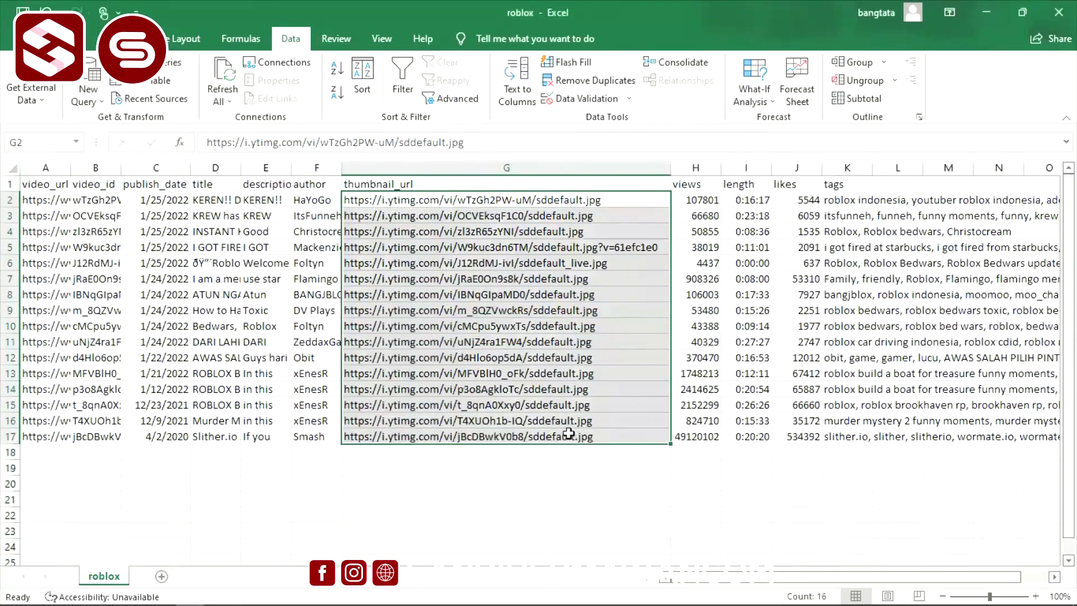
{"action": "left_click", "coordinate": [531, 453]}
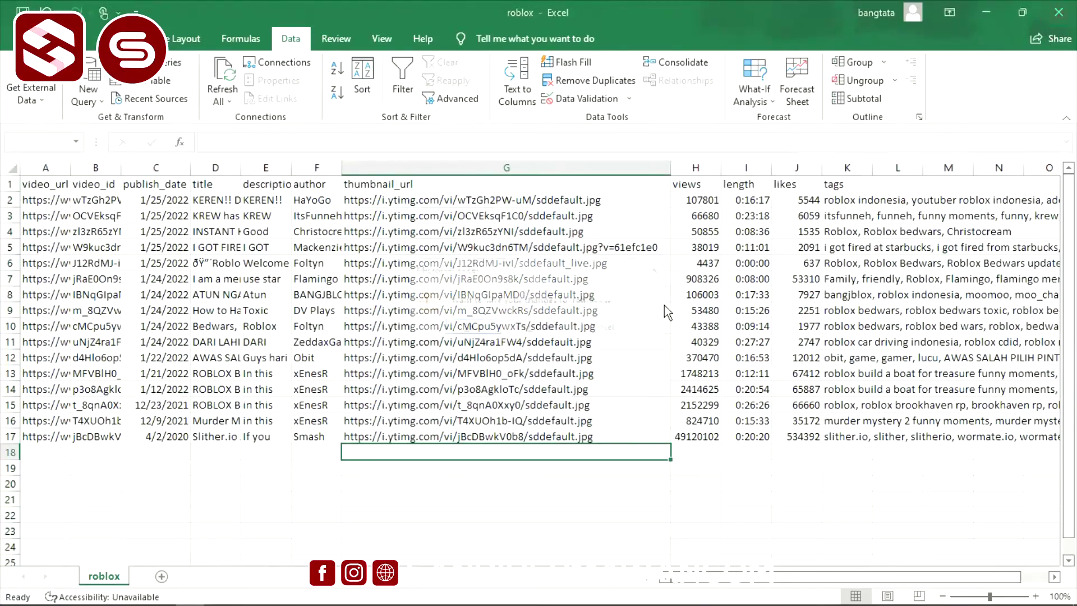
{"action": "left_click", "coordinate": [527, 330]}
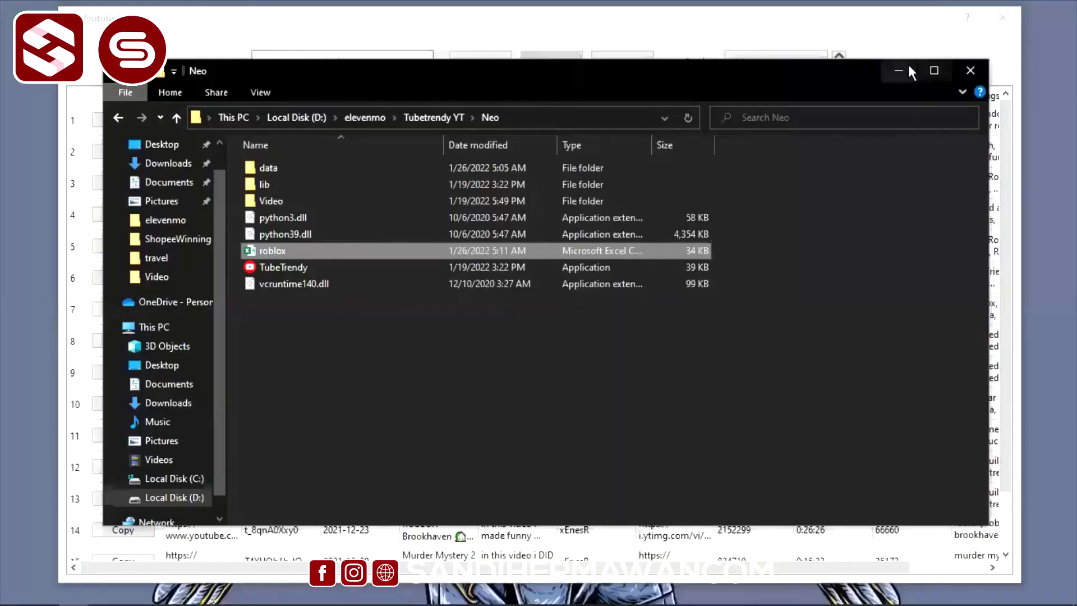
Minimize File Explorer to reveal TubeTrendy's TikTok Insights tool
{"action": "left_click", "coordinate": [898, 71]}
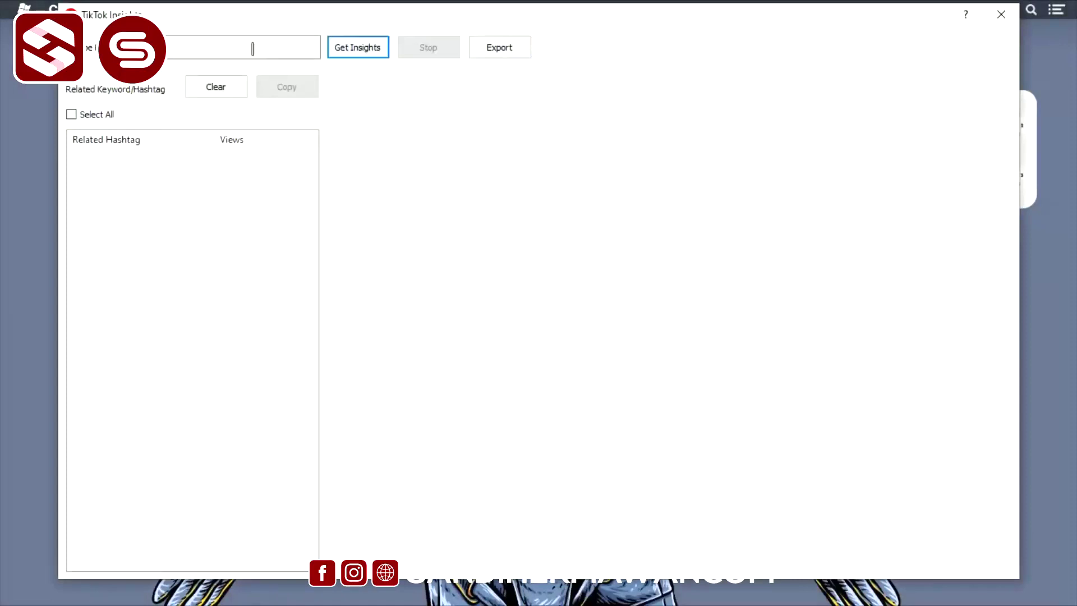
Fetch related TikTok hashtags for the marketing keyword, stop the search, and select them all
{"action": "left_click", "coordinate": [250, 47]}
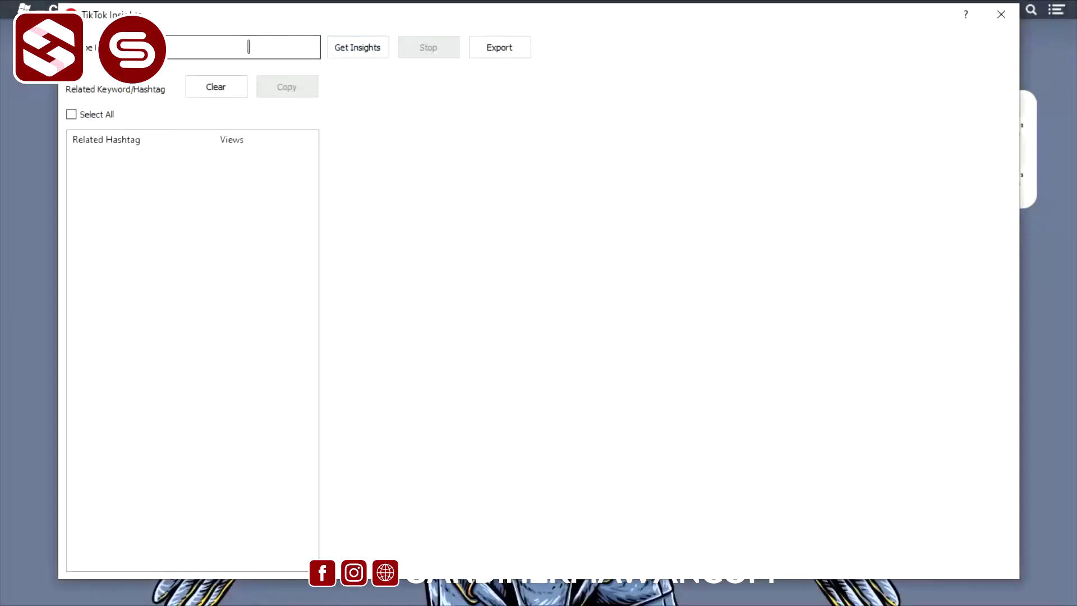
{"action": "type", "text": "ng"}
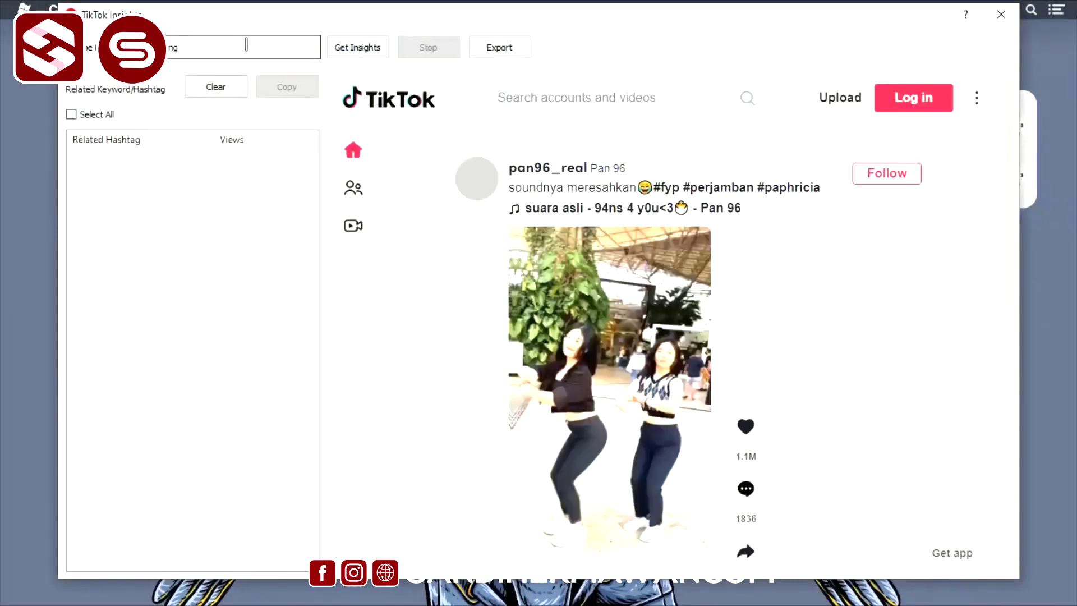
{"action": "left_click", "coordinate": [344, 50]}
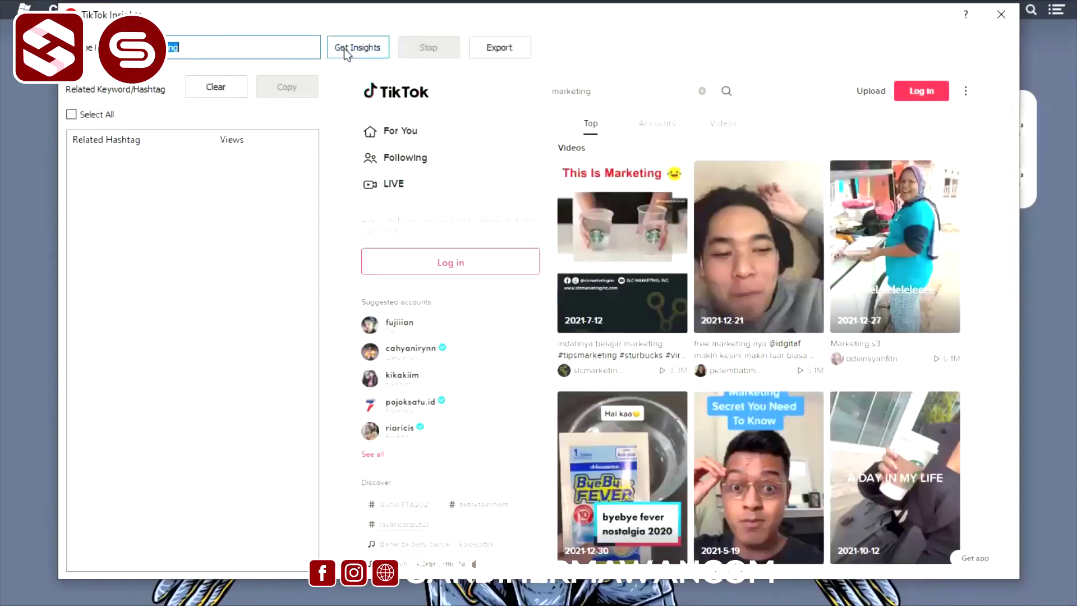
{"action": "left_click", "coordinate": [344, 48]}
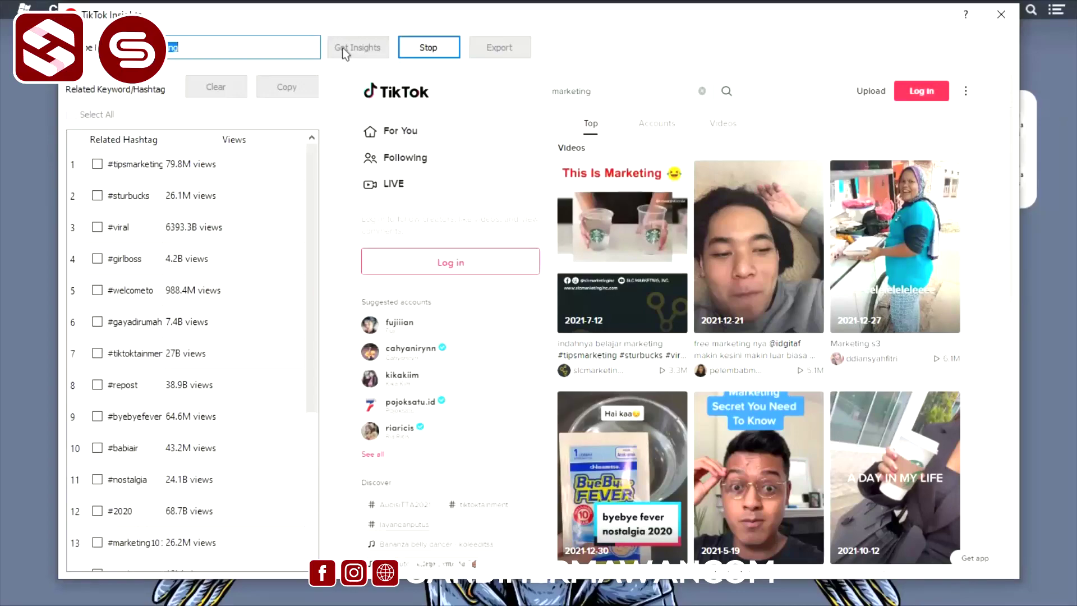
{"action": "left_click", "coordinate": [437, 49]}
{"action": "left_click", "coordinate": [248, 139]}
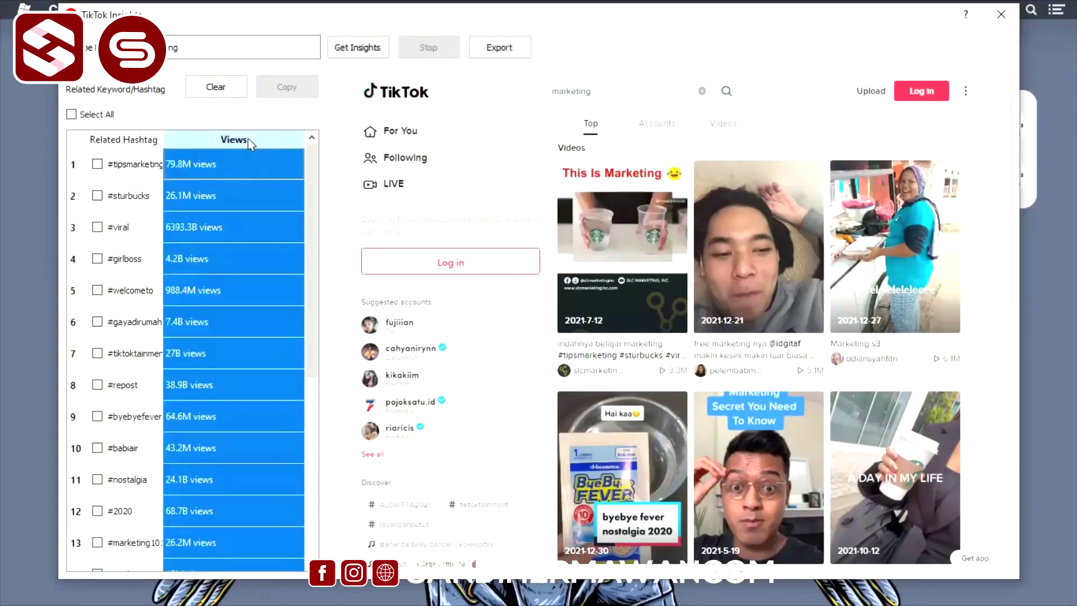
{"action": "left_click", "coordinate": [71, 114]}
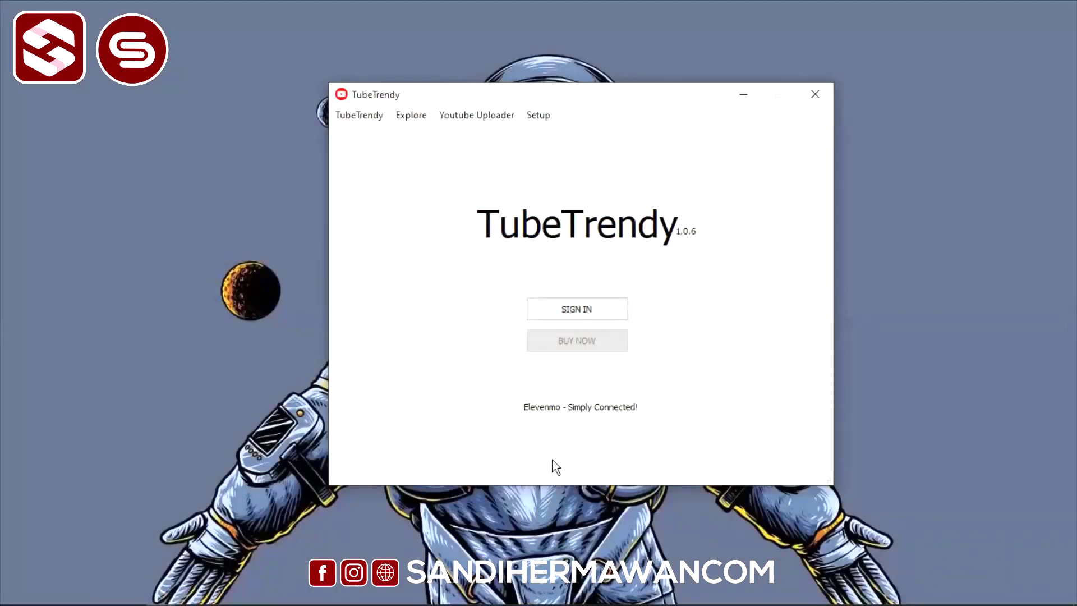
Open TubeTrendy's Explore list of research tools to reach Google Trends Insights
{"action": "left_click", "coordinate": [413, 118]}
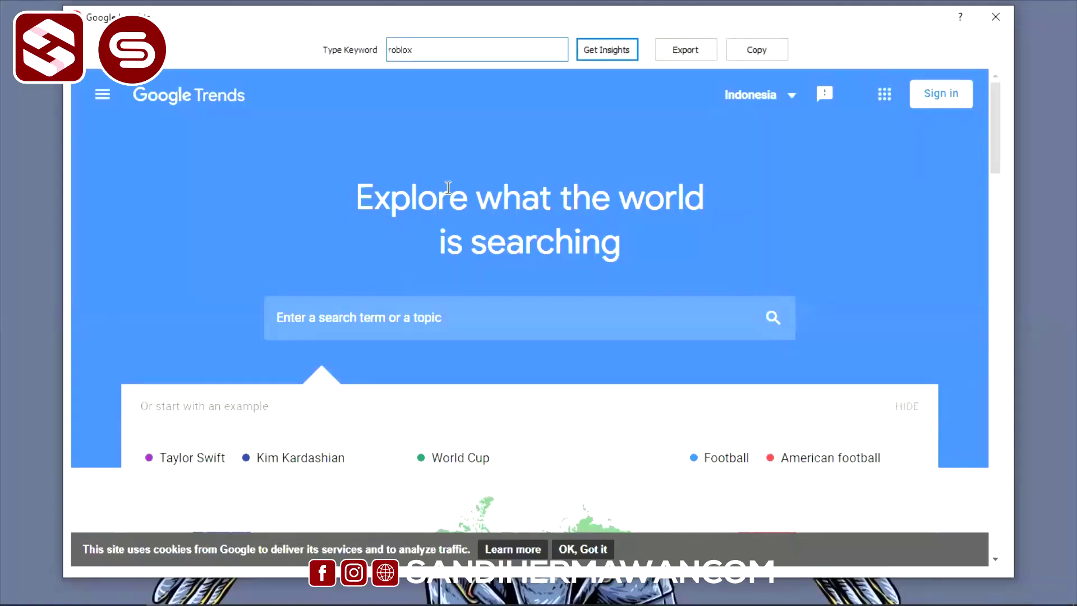
Load Google Trends results for roblox and set the location to Indonesia
{"action": "left_click", "coordinate": [608, 54]}
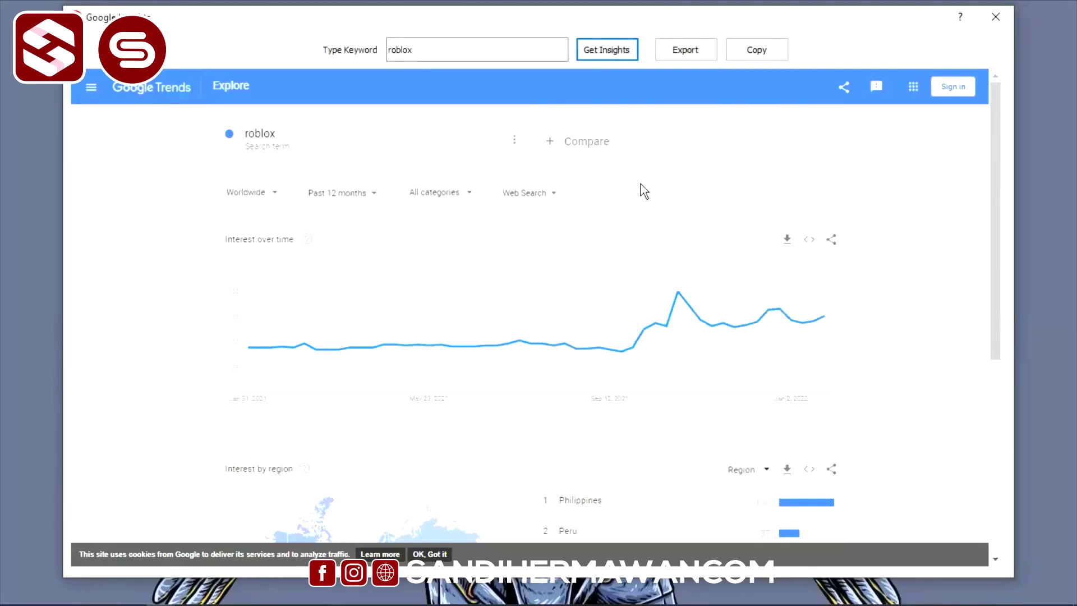
{"action": "left_click", "coordinate": [597, 45]}
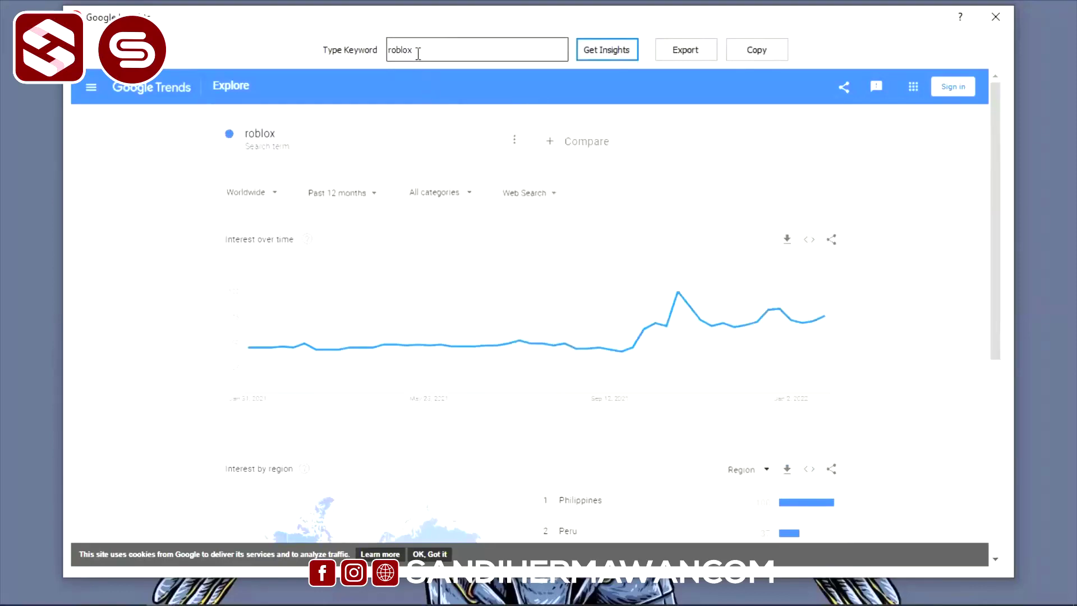
{"action": "left_click", "coordinate": [267, 195]}
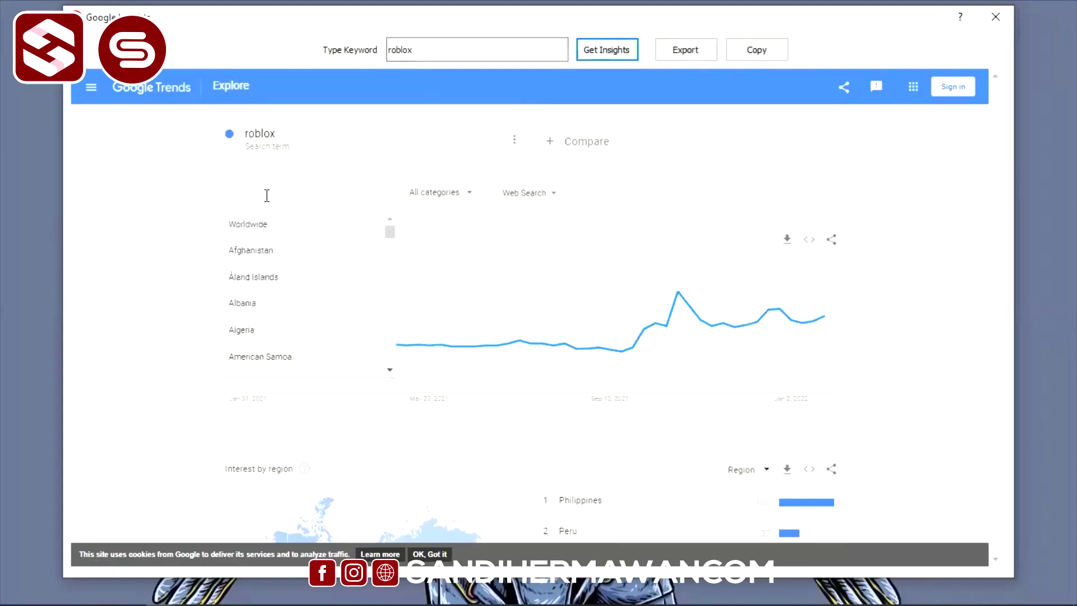
{"action": "type", "text": "ind"}
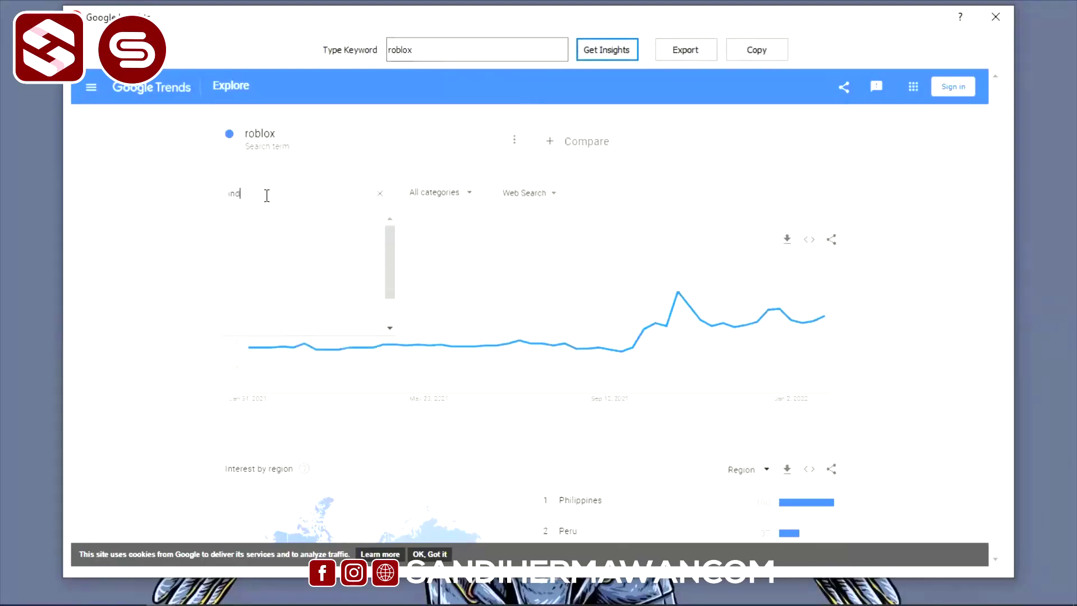
{"action": "left_click", "coordinate": [259, 277]}
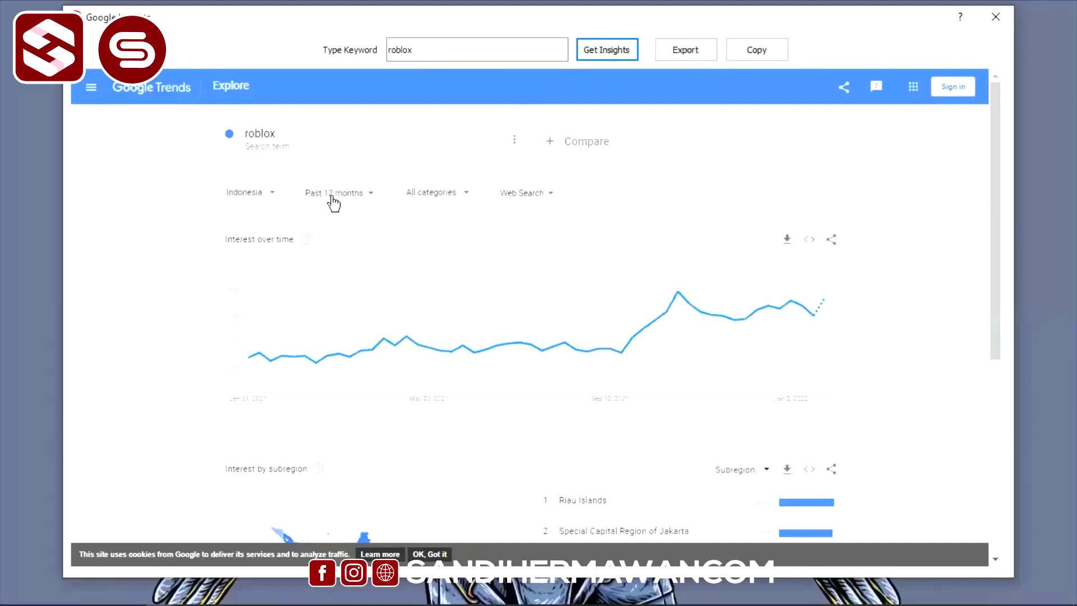
Set the trend category filter to Games
{"action": "left_click", "coordinate": [459, 199]}
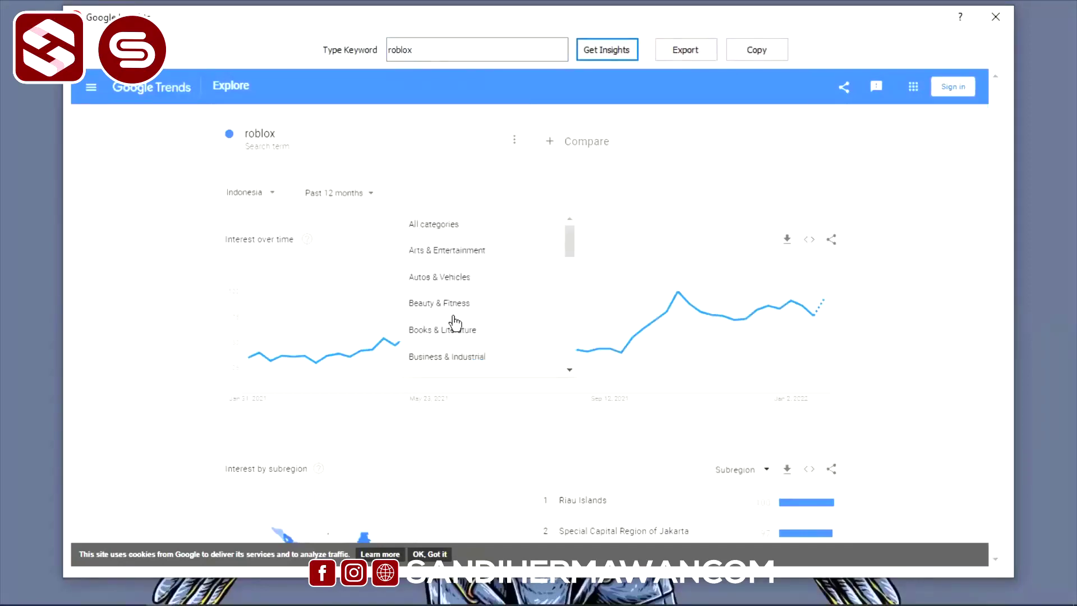
{"action": "scroll", "coordinate": [456, 319], "scroll_direction": "down", "scroll_amount": 2}
{"action": "left_click", "coordinate": [440, 367]}
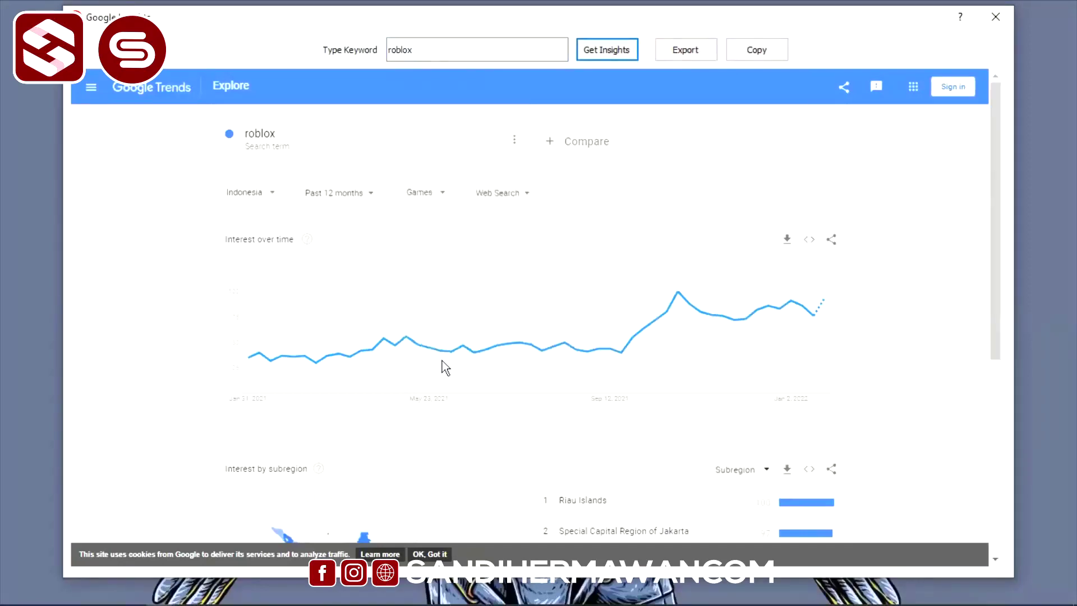
Limit the roblox trend to YouTube Search and scroll down to Interest by subregion
{"action": "left_click", "coordinate": [527, 196]}
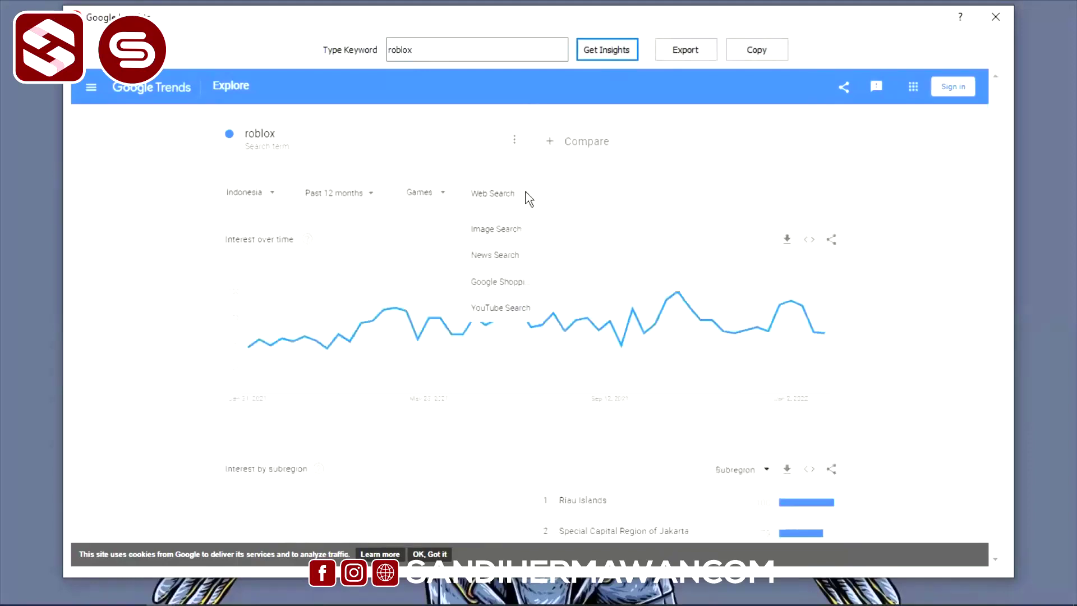
{"action": "left_click", "coordinate": [499, 310]}
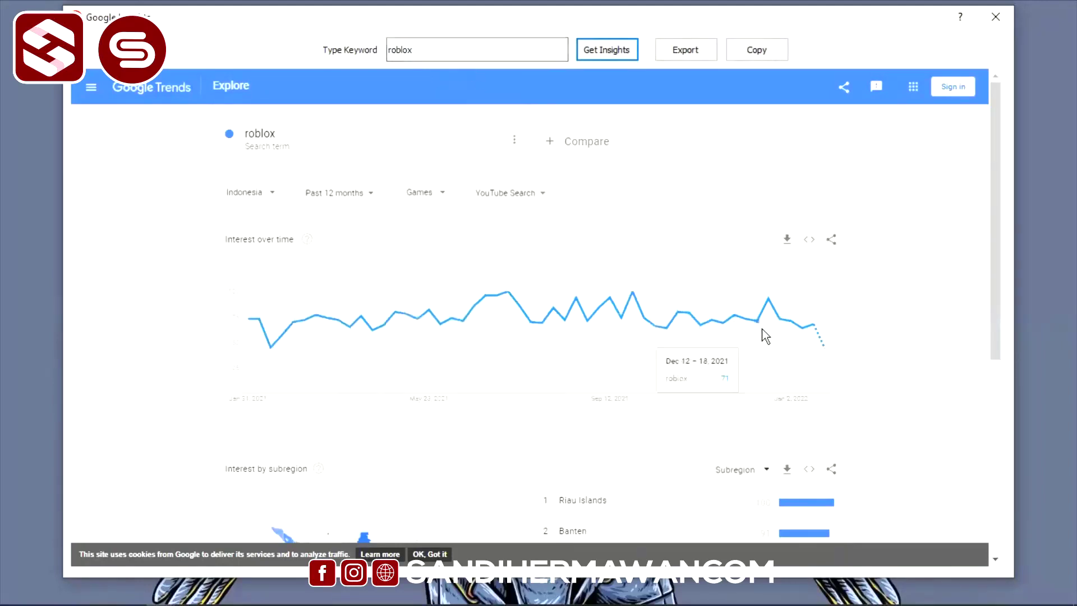
{"action": "scroll", "coordinate": [764, 333], "scroll_direction": "down", "scroll_amount": 1}
{"action": "scroll", "coordinate": [765, 335], "scroll_direction": "down", "scroll_amount": 2}
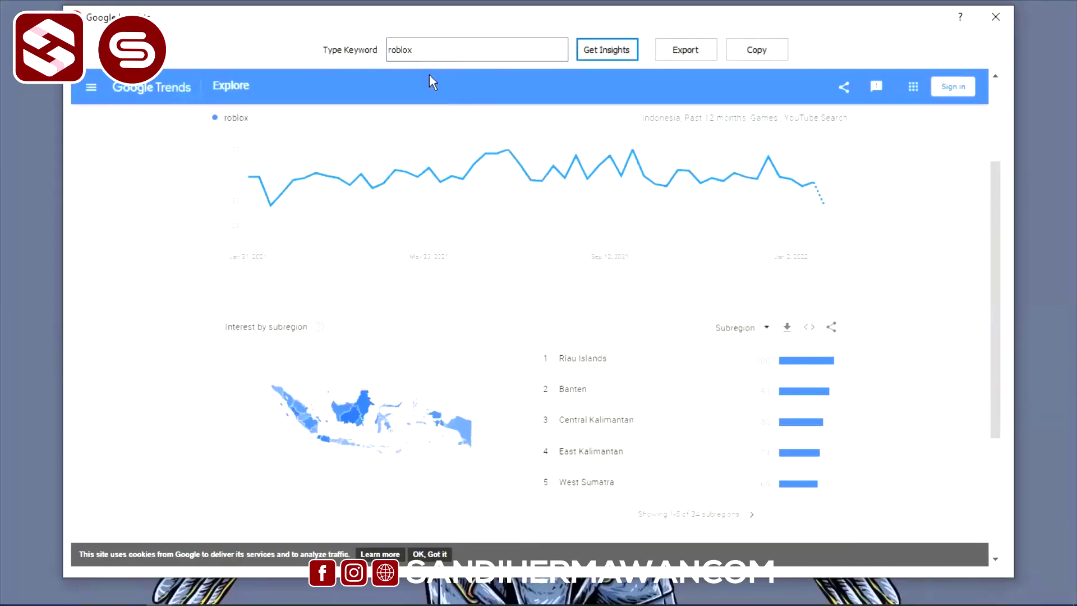
Show roblox interest by City, led by South Tangerang, Bekasi and Batam, then scroll to Related queries
{"action": "left_click", "coordinate": [743, 332]}
{"action": "left_click", "coordinate": [735, 361]}
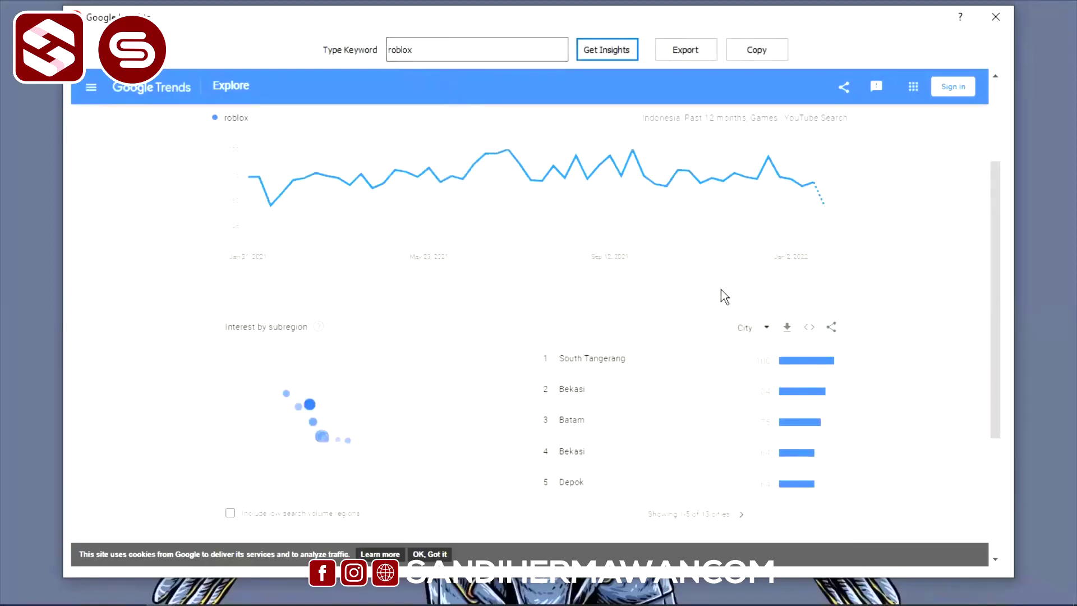
{"action": "scroll", "coordinate": [721, 290], "scroll_direction": "down", "scroll_amount": 2}
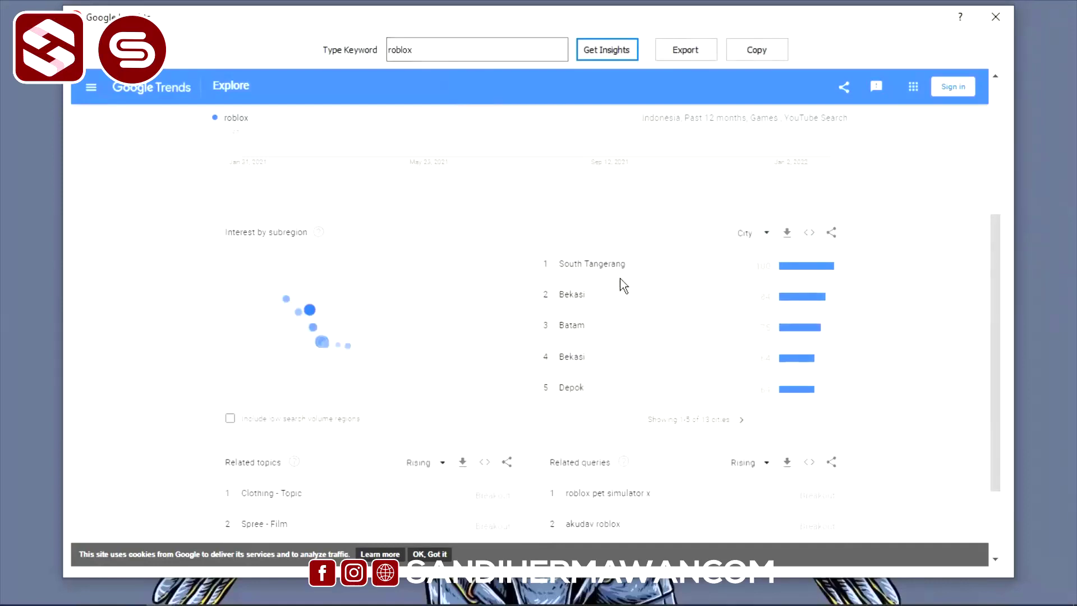
{"action": "scroll", "coordinate": [651, 326], "scroll_direction": "down", "scroll_amount": 2}
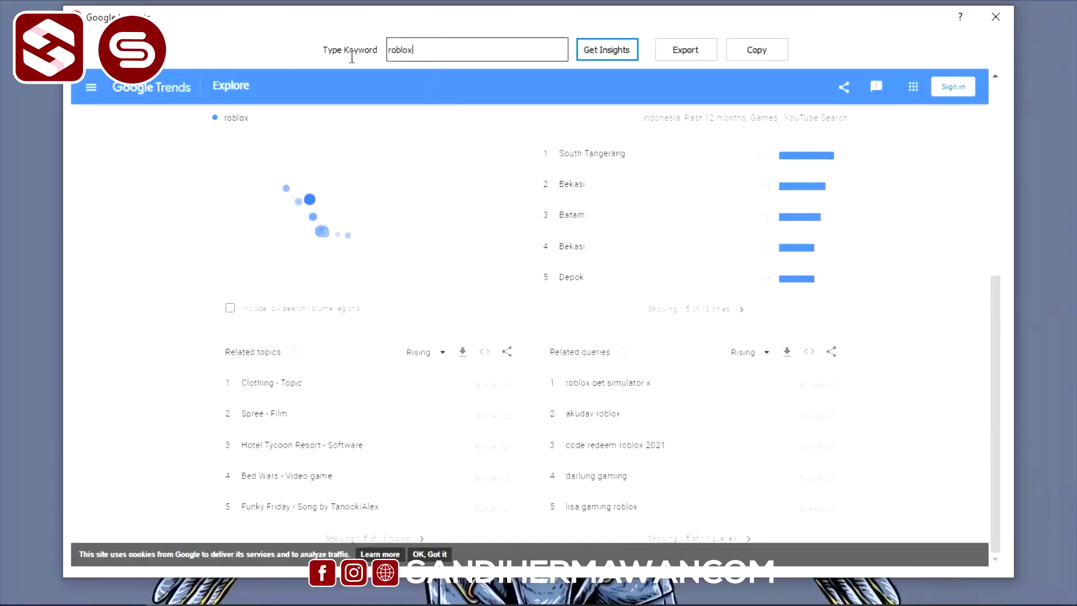
{"action": "key", "text": "ctrl+a"}
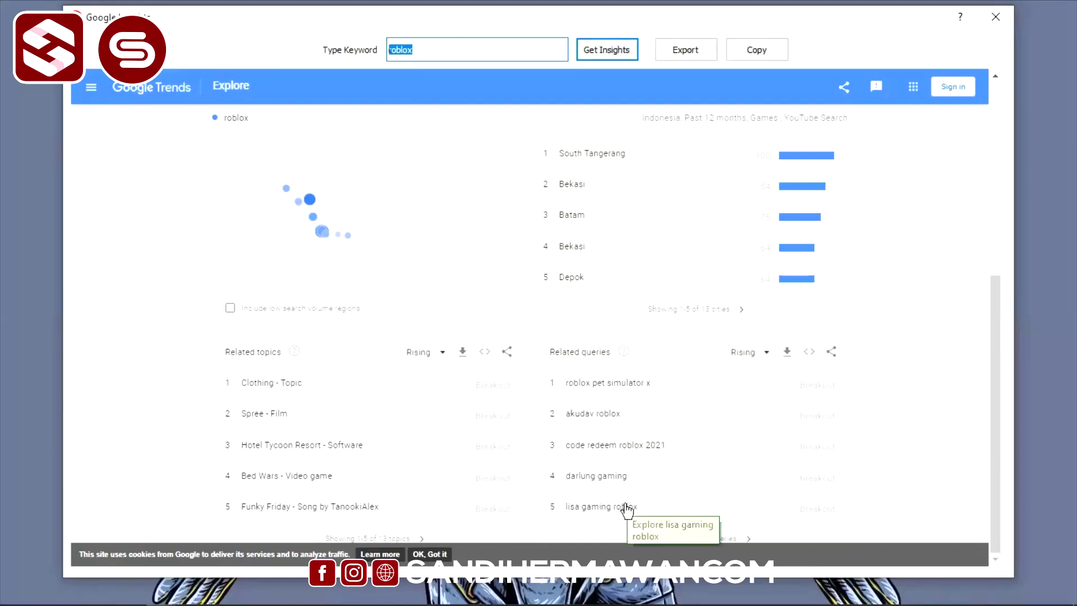
{"action": "left_click", "coordinate": [765, 352]}
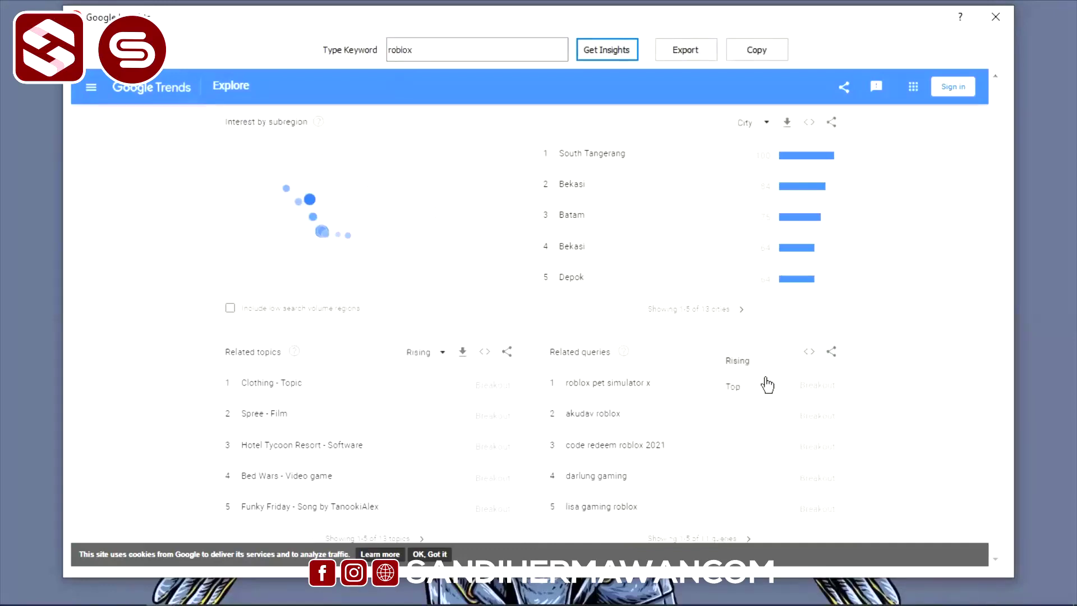
{"action": "left_click", "coordinate": [760, 390]}
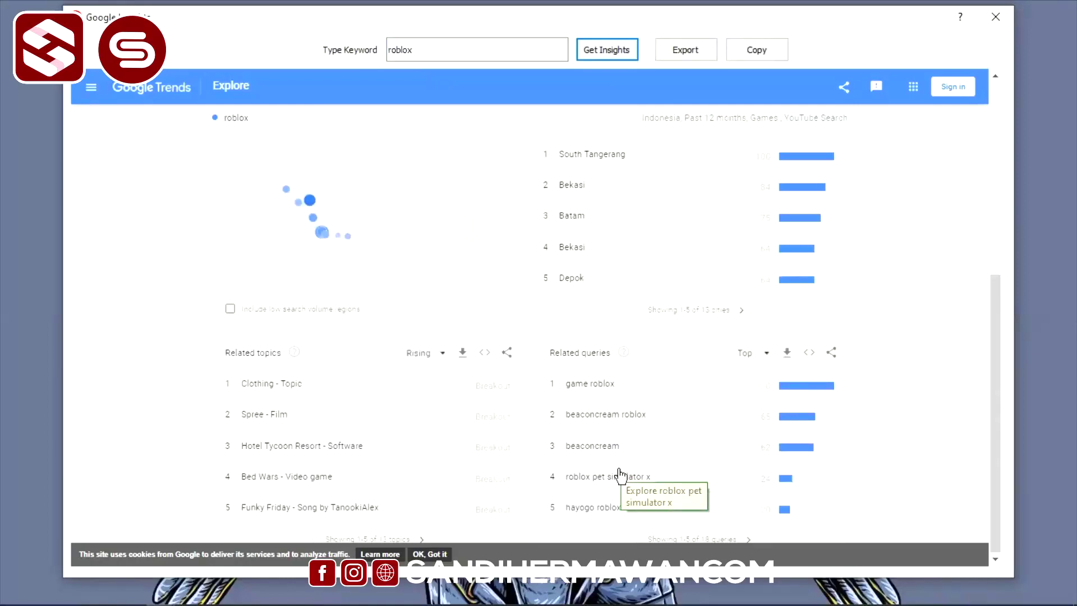
{"action": "left_click", "coordinate": [751, 361]}
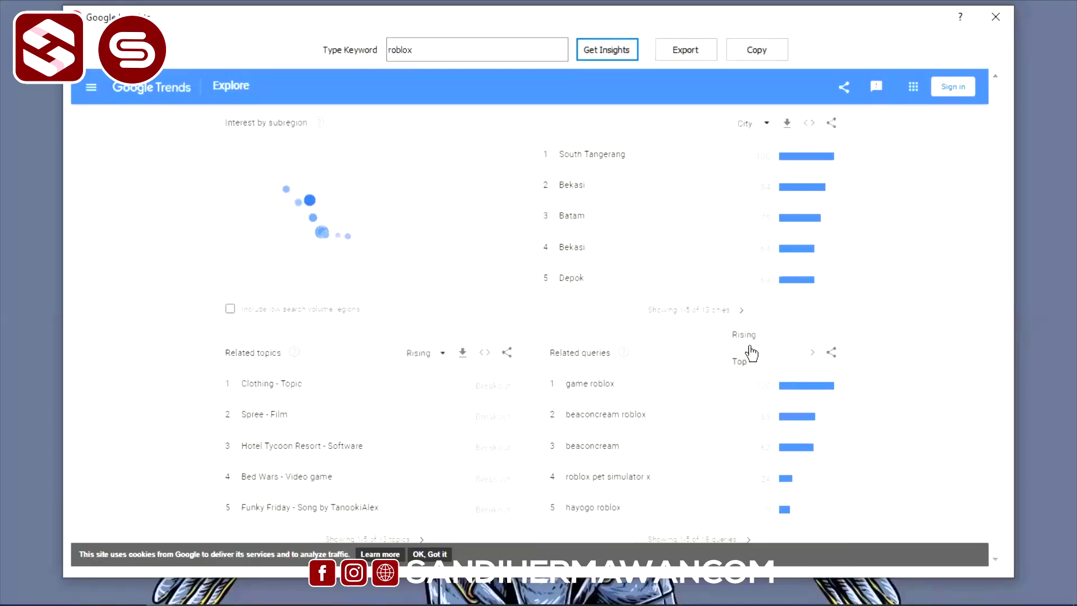
{"action": "left_click", "coordinate": [746, 336]}
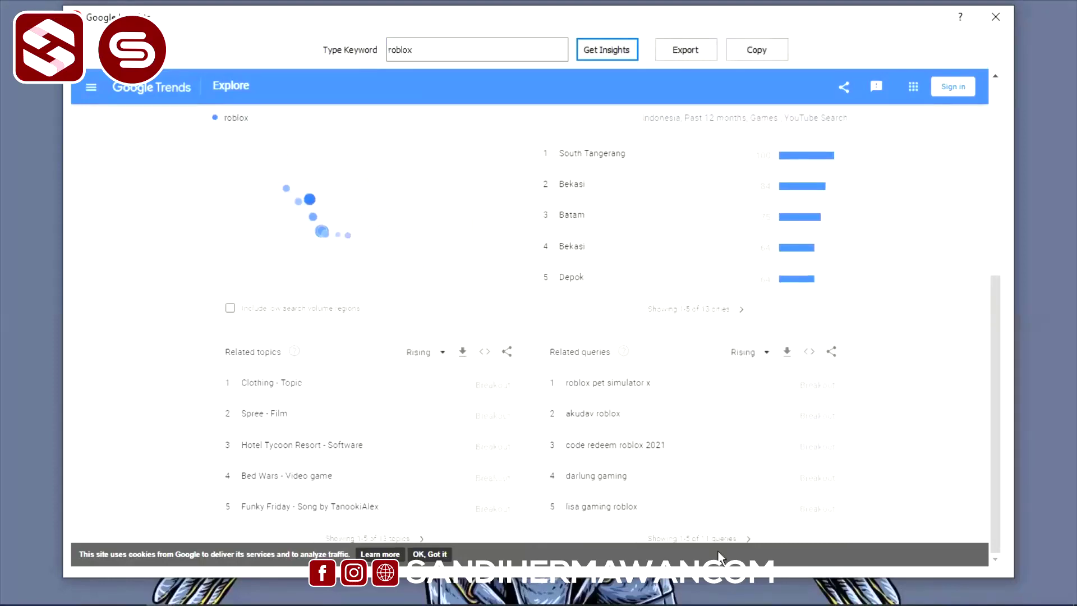
{"action": "left_click_drag", "start_coordinate": [705, 536], "coordinate": [735, 539]}
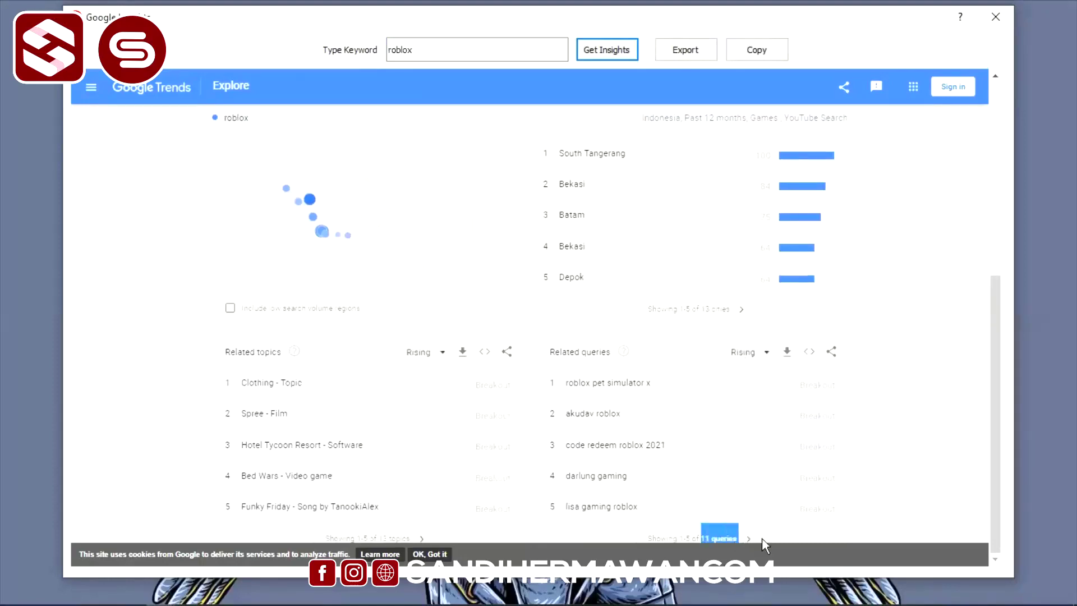
Copy the 11 rising roblox related queries to the clipboard
{"action": "left_click", "coordinate": [891, 228]}
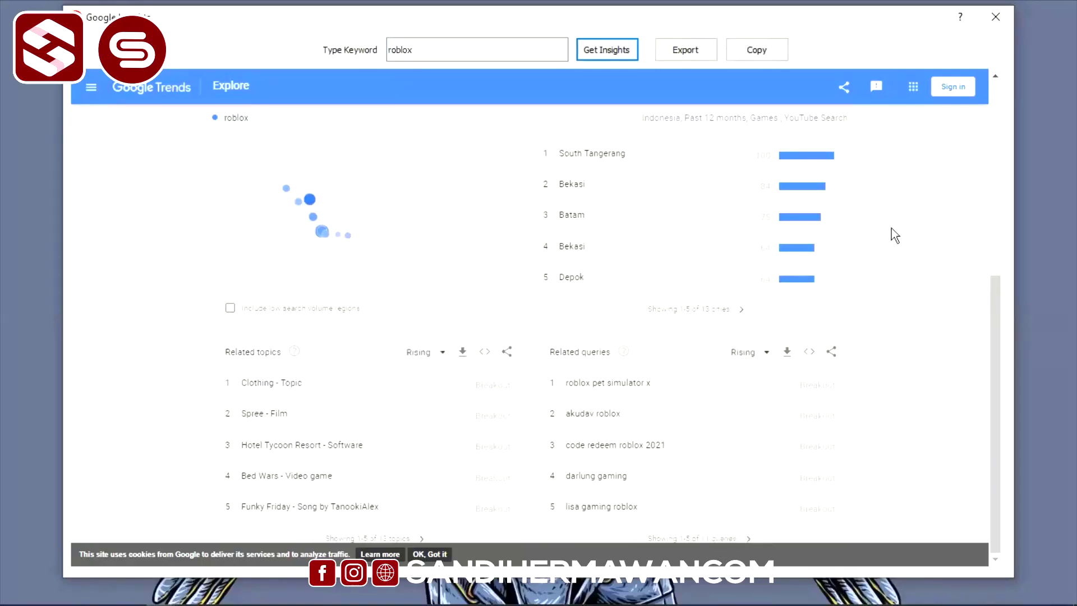
{"action": "left_click", "coordinate": [755, 55]}
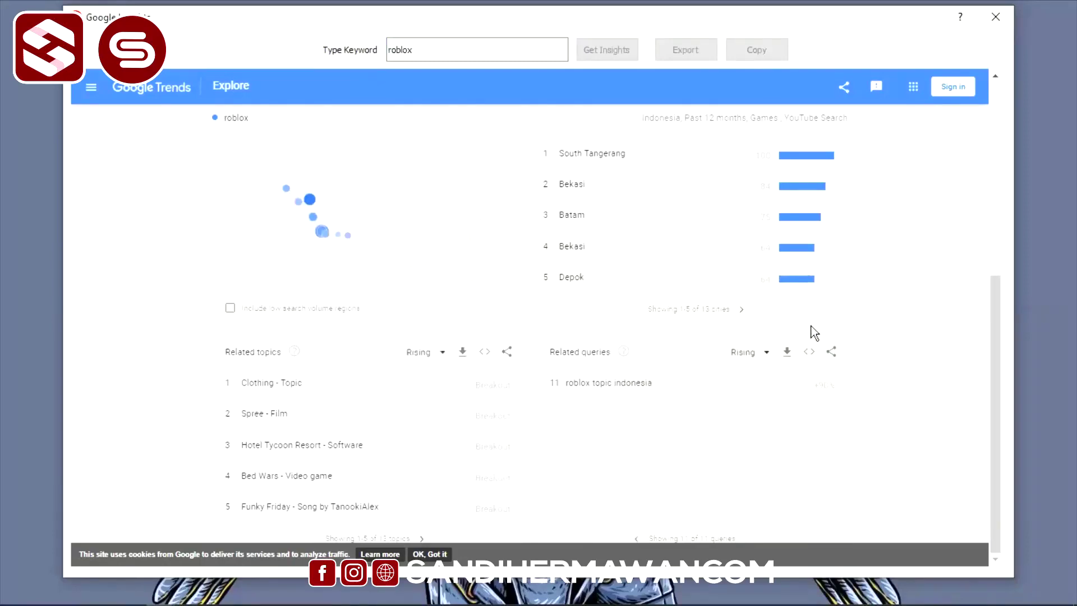
{"action": "left_click", "coordinate": [633, 322]}
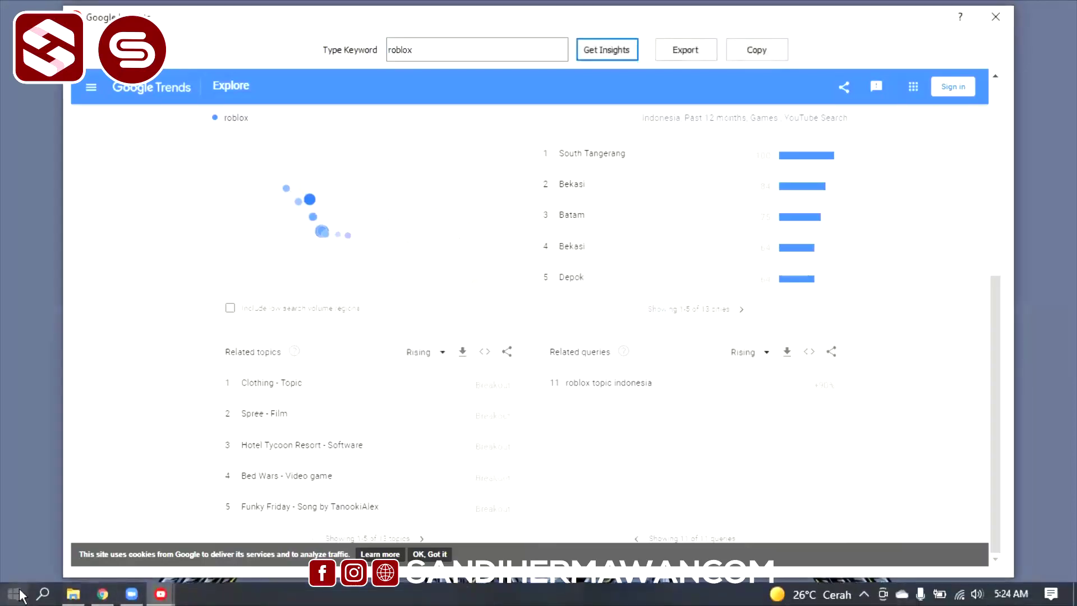
Paste the copied queries into a new Notepad note, then minimise Notepad
{"action": "left_click", "coordinate": [43, 593]}
{"action": "type", "text": "note"}
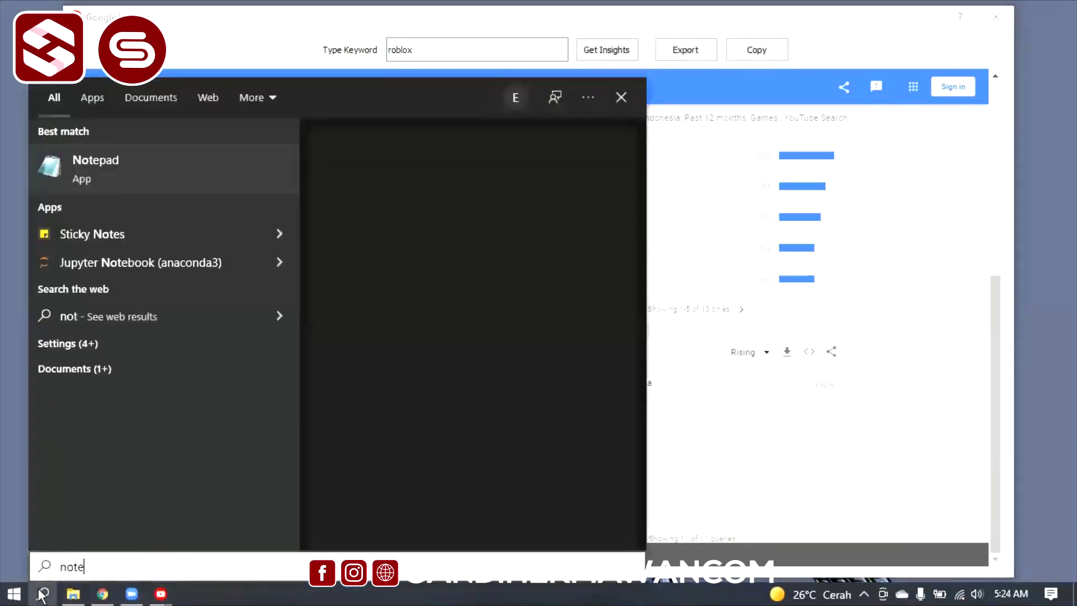
{"action": "key", "text": "Return"}
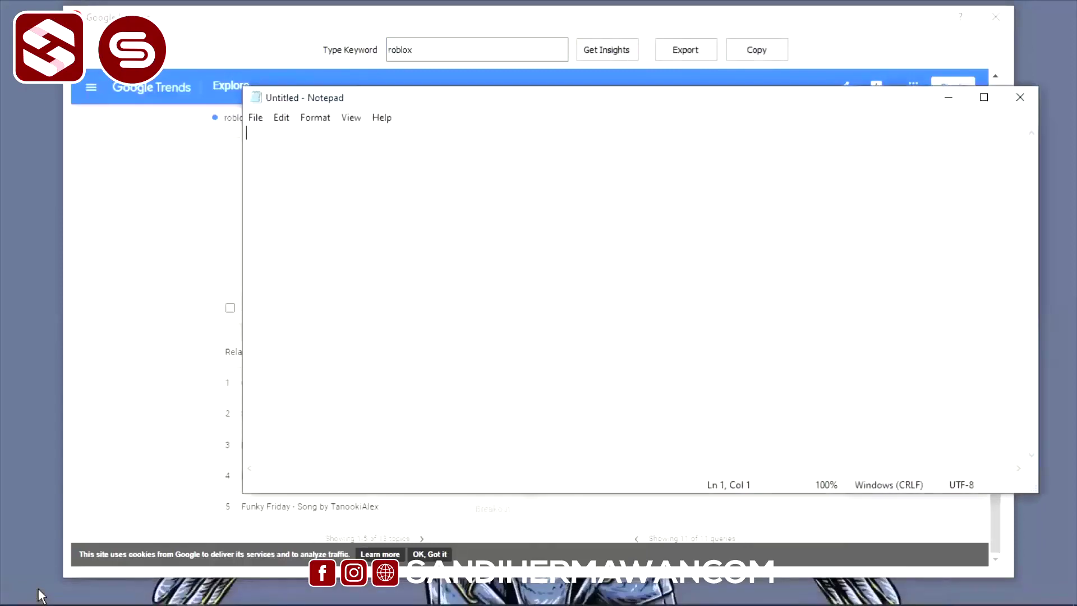
{"action": "key", "text": "ctrl+v"}
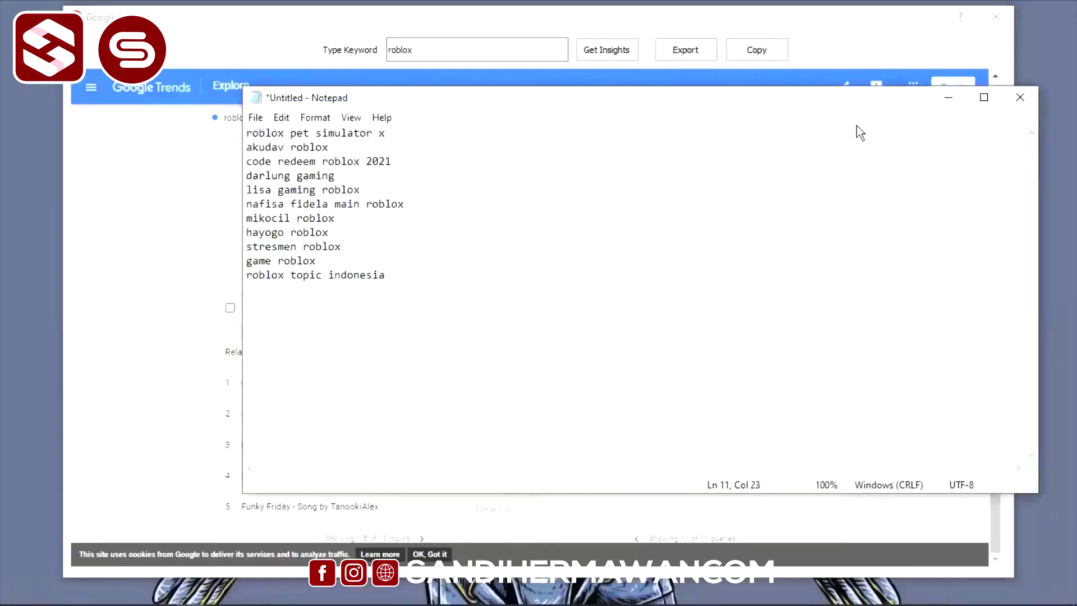
{"action": "left_click", "coordinate": [949, 97]}
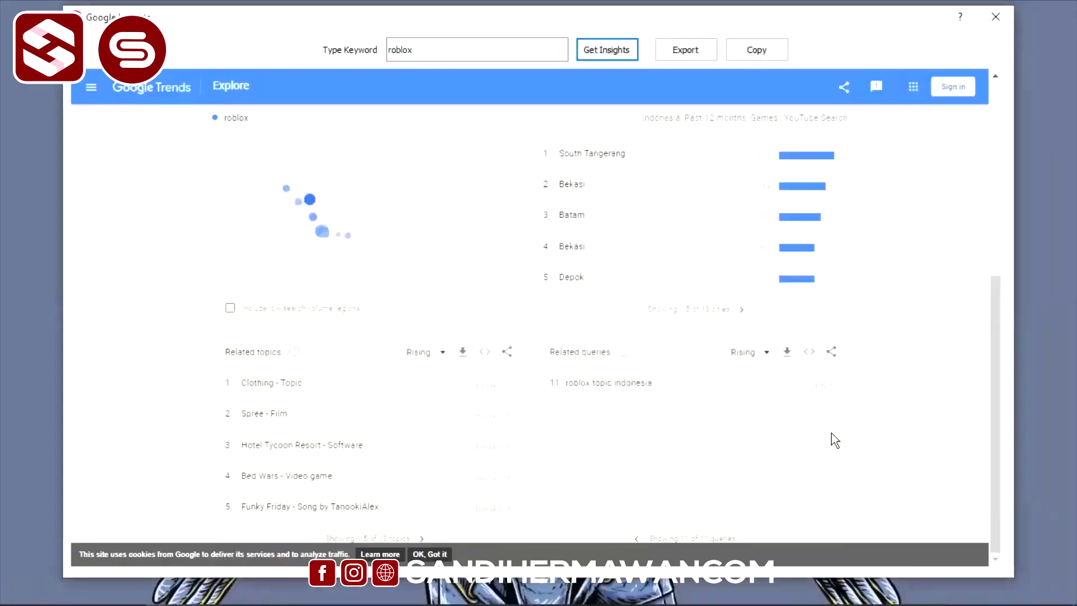
Switch Related queries to Top and copy all 18 top queries
{"action": "left_click", "coordinate": [766, 353]}
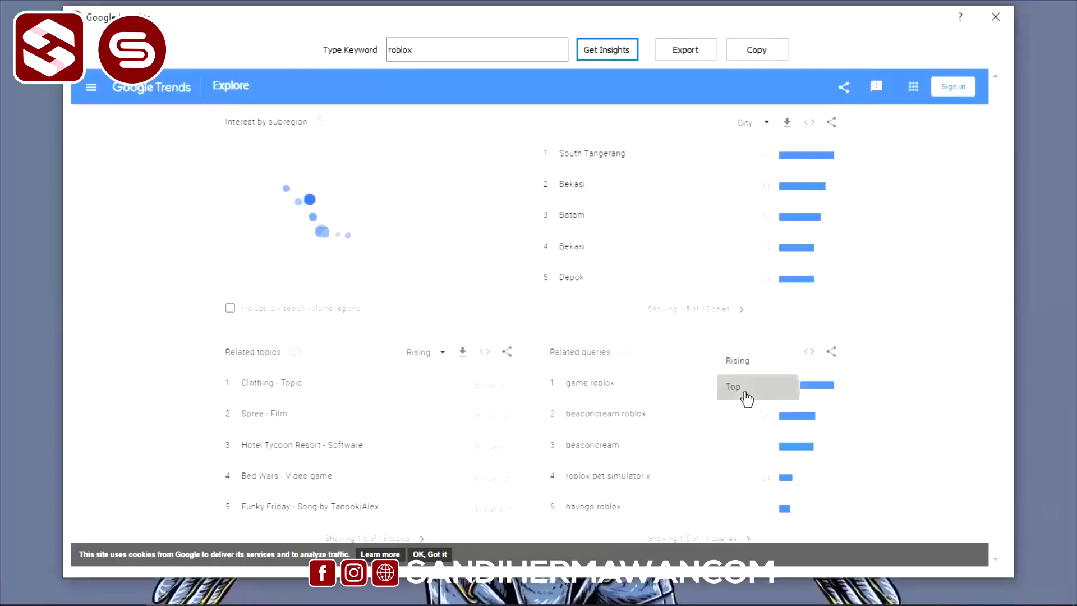
{"action": "left_click", "coordinate": [745, 396]}
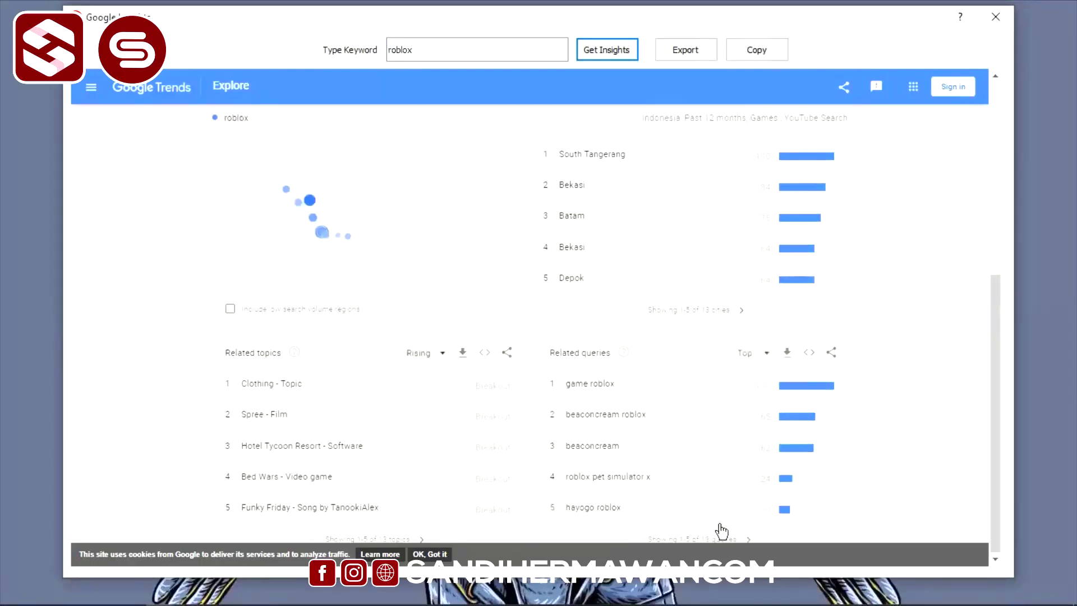
{"action": "left_click", "coordinate": [773, 56]}
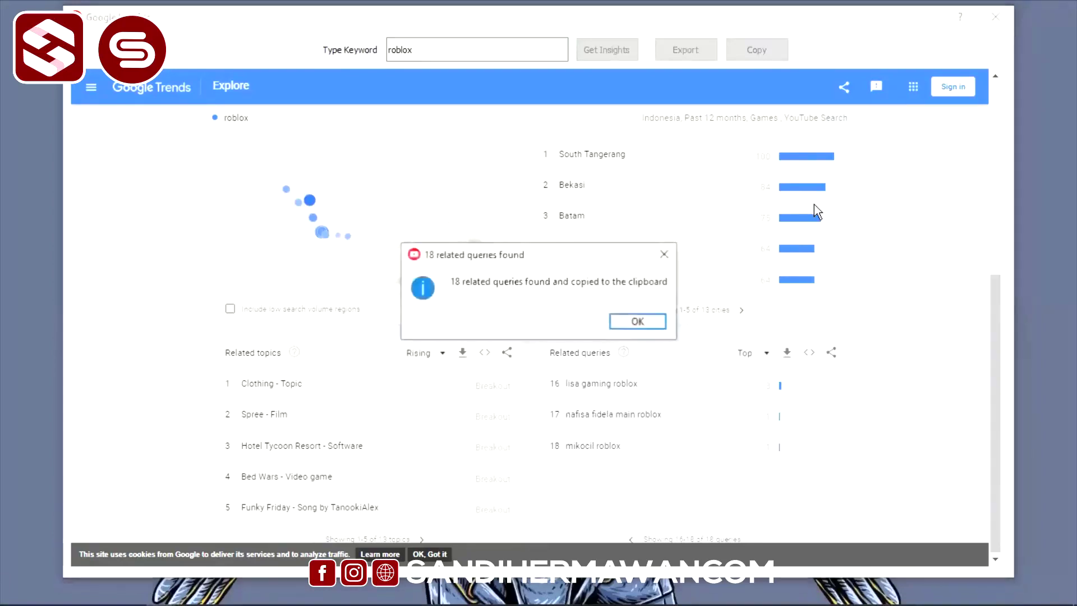
{"action": "left_click", "coordinate": [638, 321]}
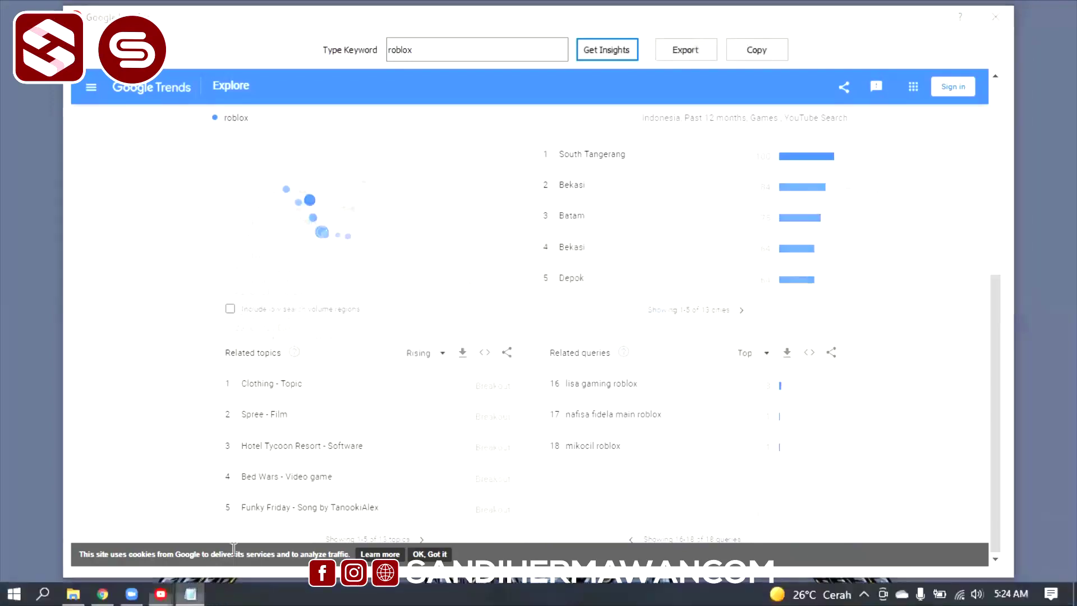
Paste the 18 top queries on a new line beneath the rising ones in Notepad, then minimise it
{"action": "left_click", "coordinate": [190, 594]}
{"action": "key", "text": "Return"}
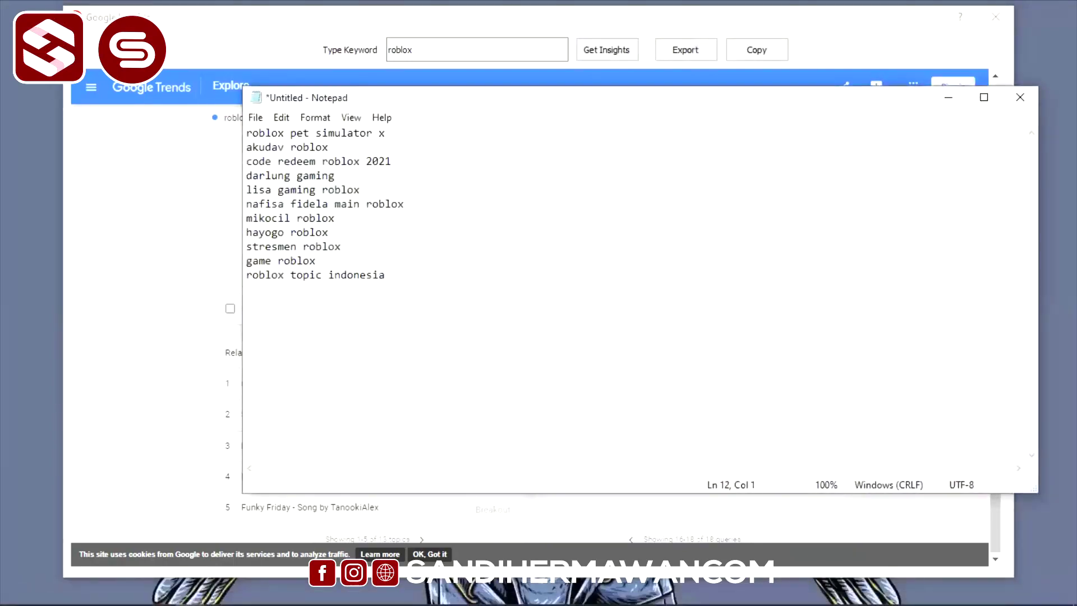
{"action": "key", "text": "ctrl+v"}
{"action": "scroll", "coordinate": [375, 320], "scroll_direction": "up", "scroll_amount": 2}
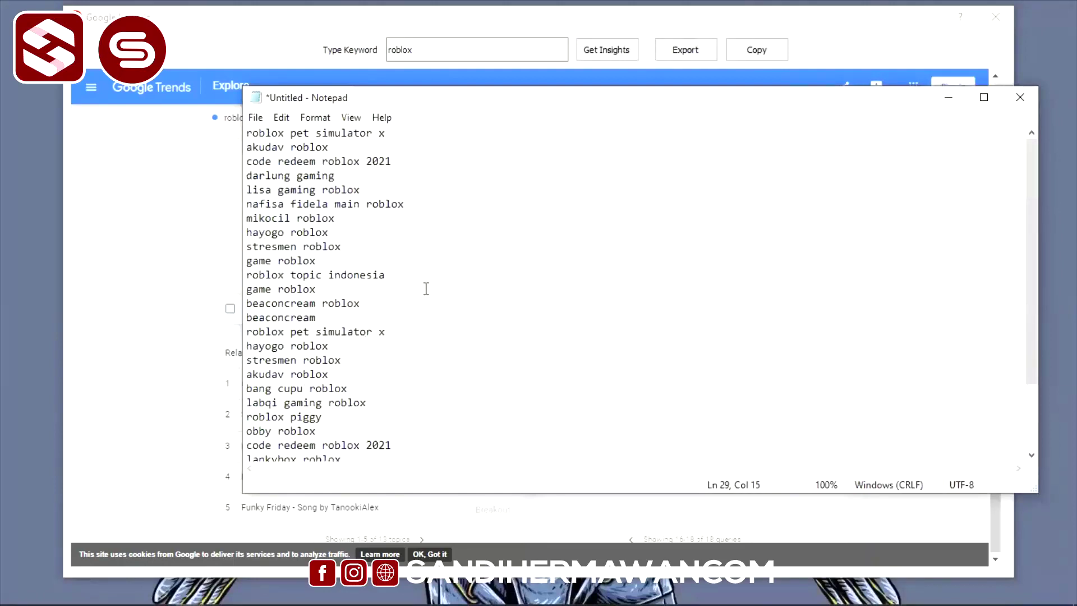
{"action": "scroll", "coordinate": [434, 280], "scroll_direction": "down", "scroll_amount": 2}
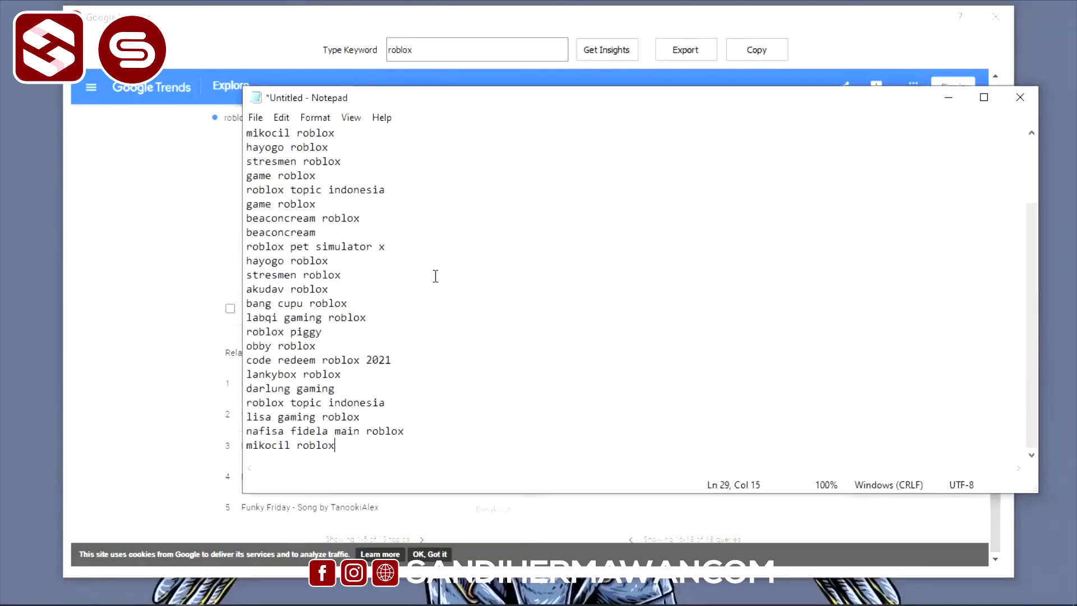
{"action": "left_click", "coordinate": [948, 102]}
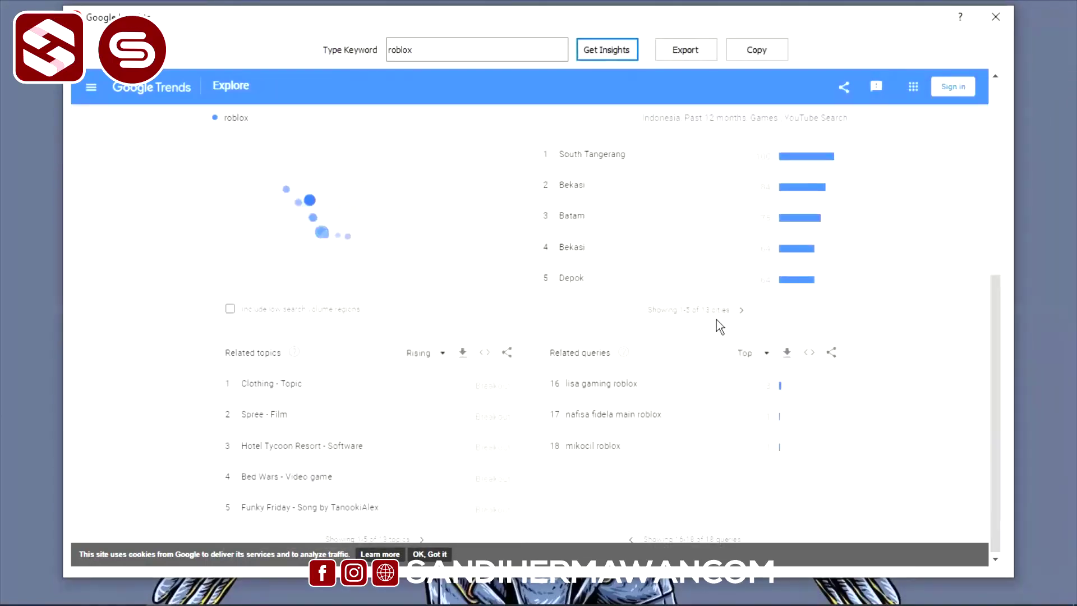
Switch the Related queries list back to Rising
{"action": "left_click", "coordinate": [758, 358]}
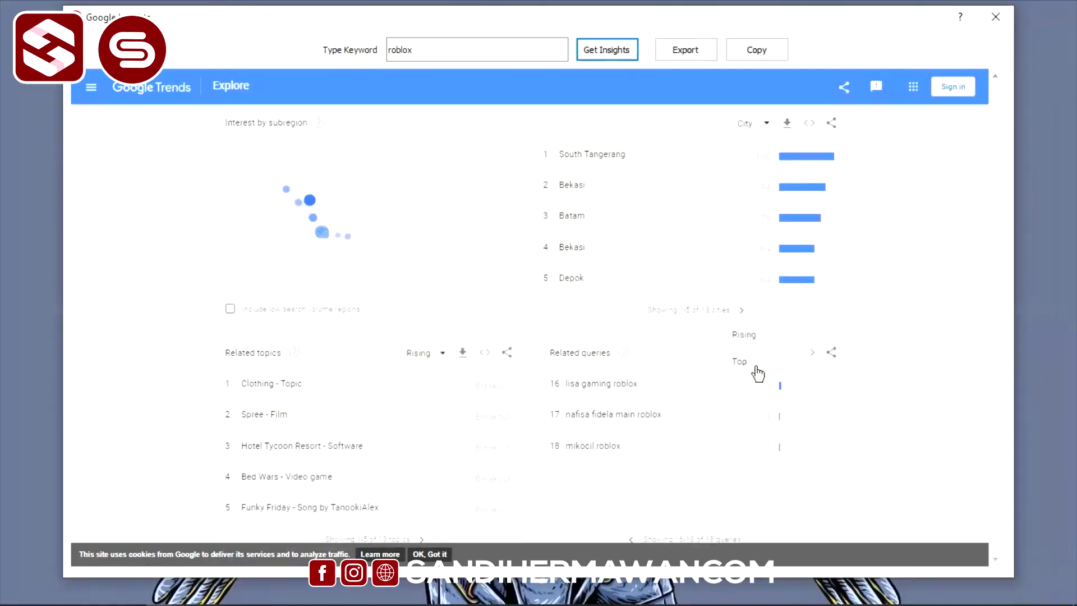
{"action": "left_click", "coordinate": [744, 335]}
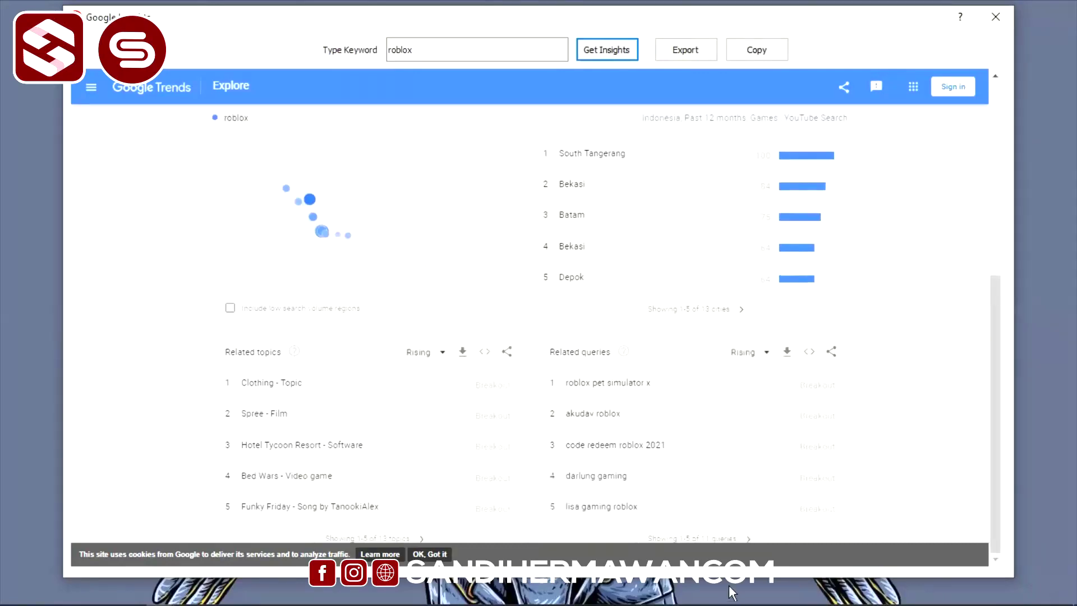
{"action": "left_click_drag", "start_coordinate": [679, 539], "coordinate": [773, 541]}
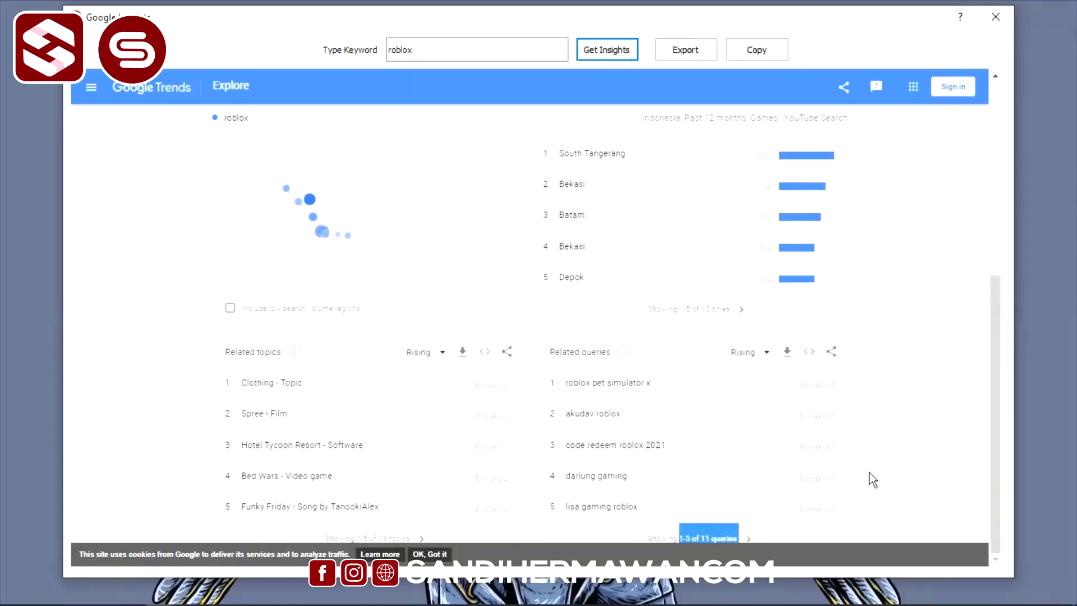
Export the 11 rising queries as a text file named 'google roblox' in the Neo folder
{"action": "left_click", "coordinate": [696, 59]}
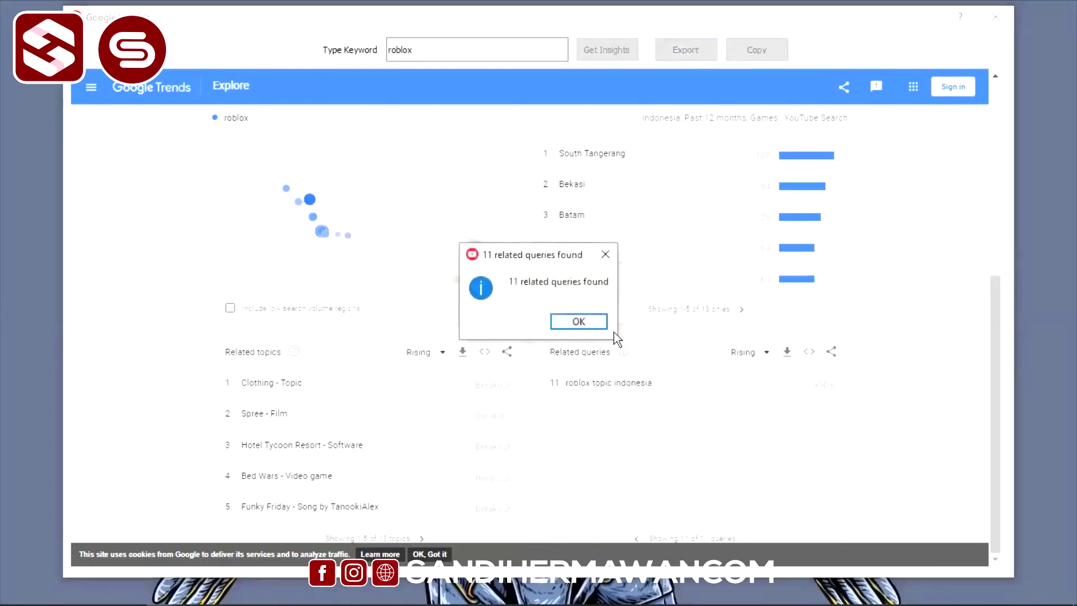
{"action": "left_click", "coordinate": [586, 323]}
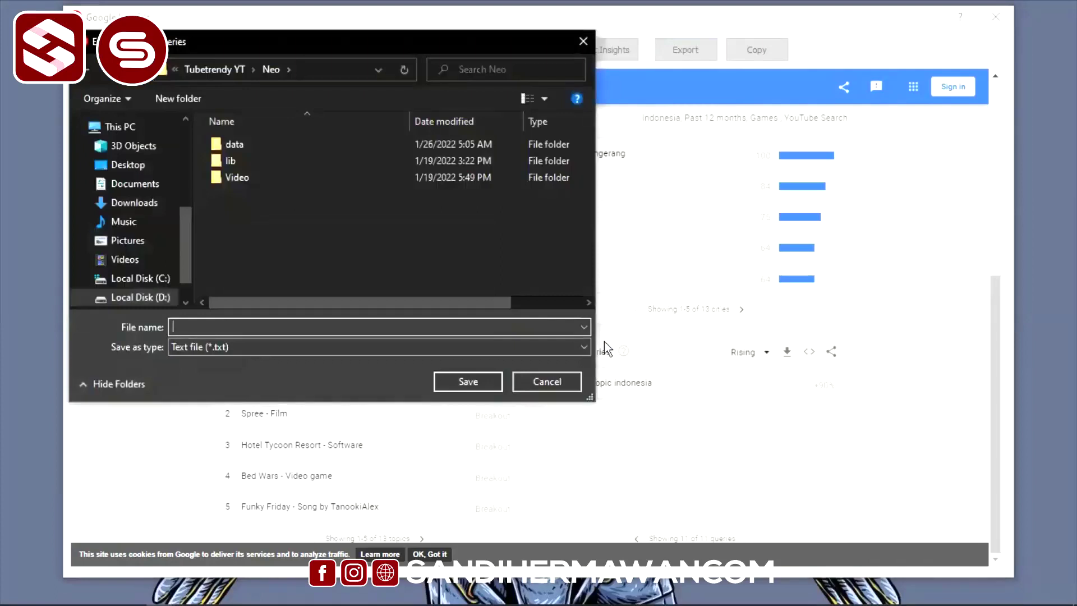
{"action": "type", "text": "google roblox"}
{"action": "key", "text": "Return"}
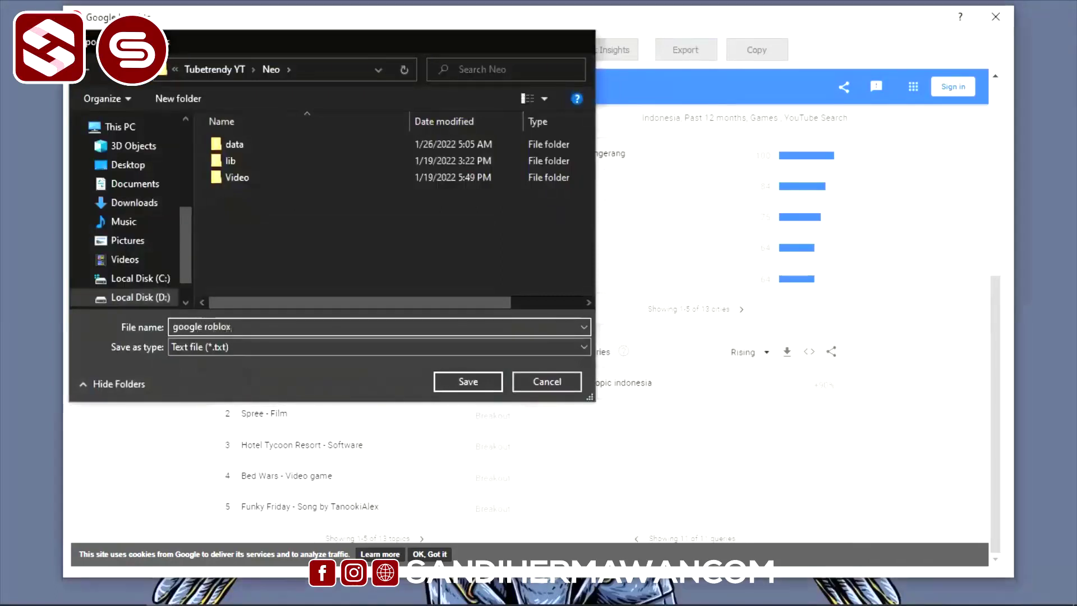
Dismiss the save confirmation and open the Youtube Uploader options from the menu bar
{"action": "left_click", "coordinate": [563, 324]}
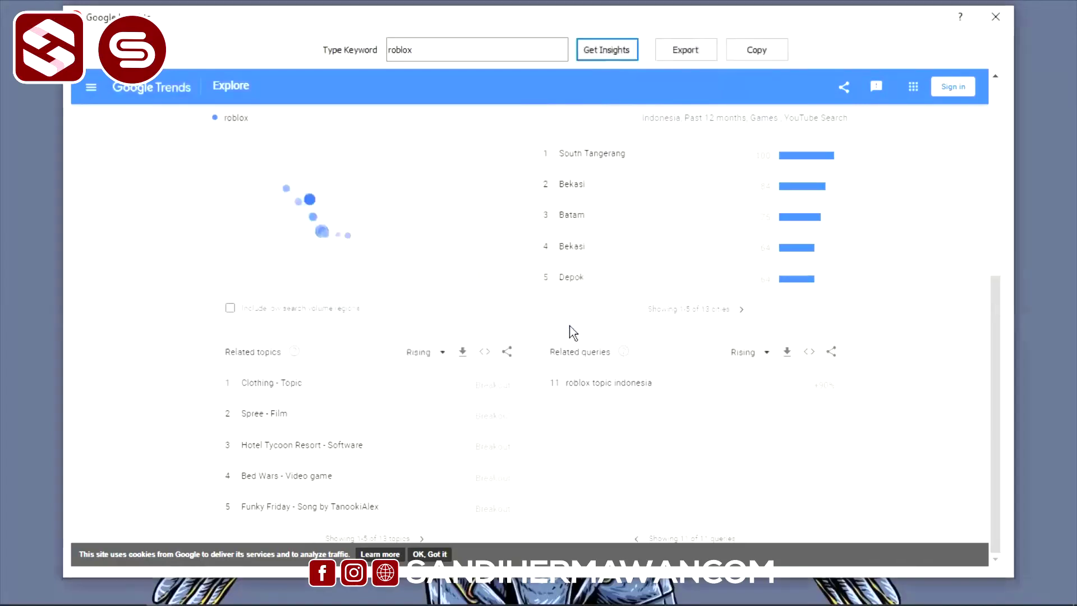
{"action": "scroll", "coordinate": [722, 297], "scroll_direction": "up", "scroll_amount": 5}
{"action": "scroll", "coordinate": [606, 264], "scroll_direction": "up", "scroll_amount": 2}
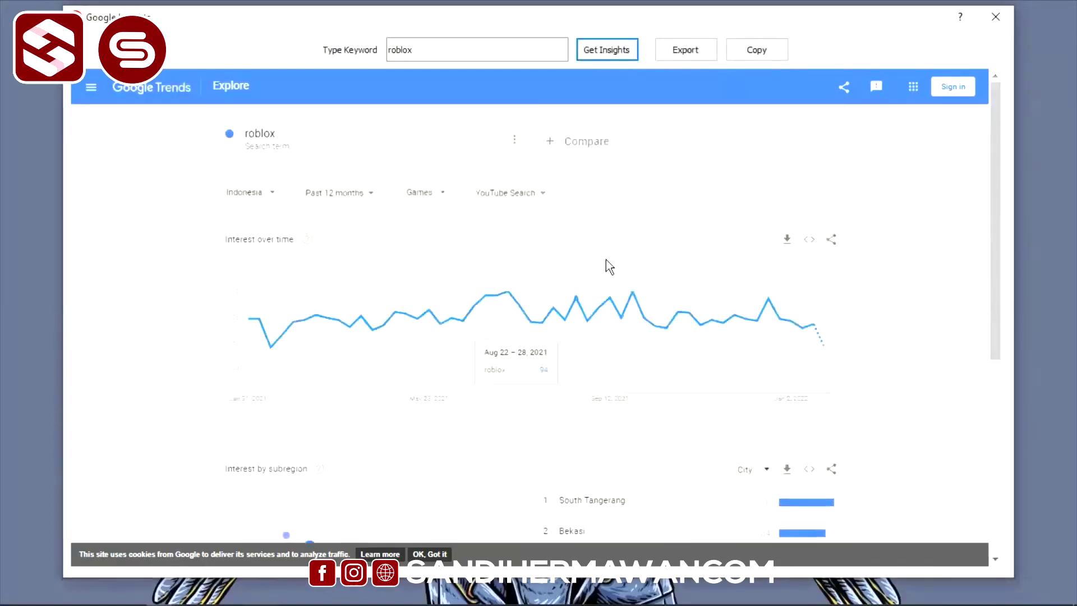
{"action": "scroll", "coordinate": [527, 333], "scroll_direction": "down", "scroll_amount": 5}
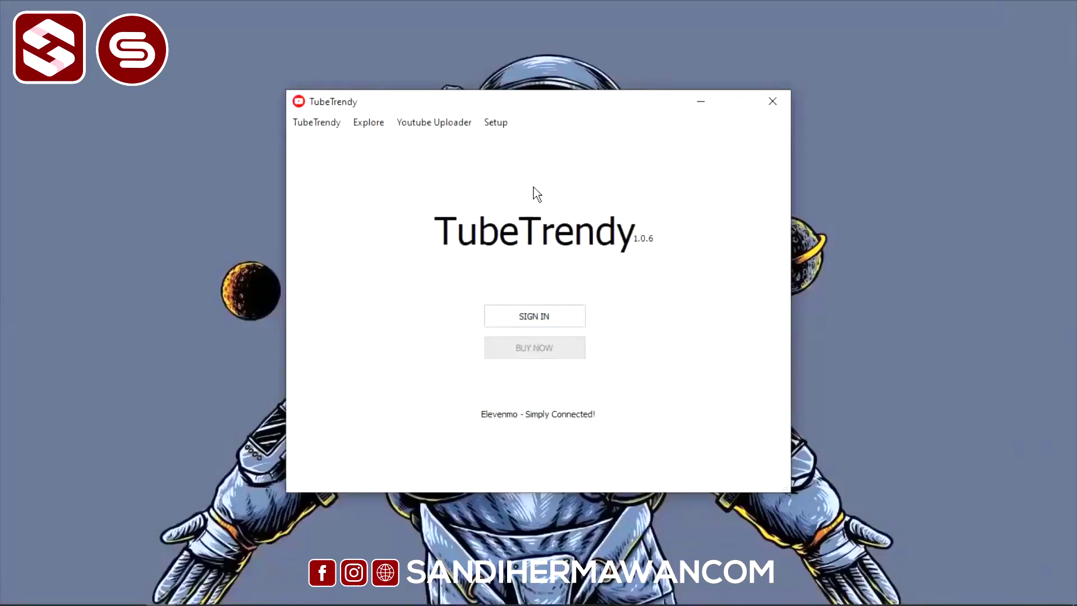
{"action": "left_click", "coordinate": [430, 123]}
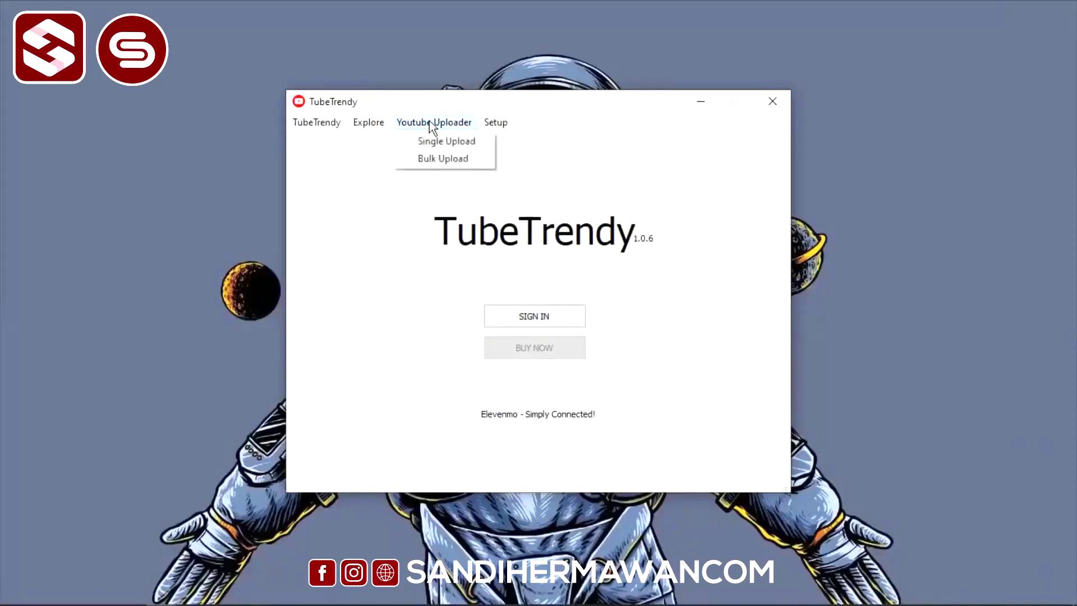
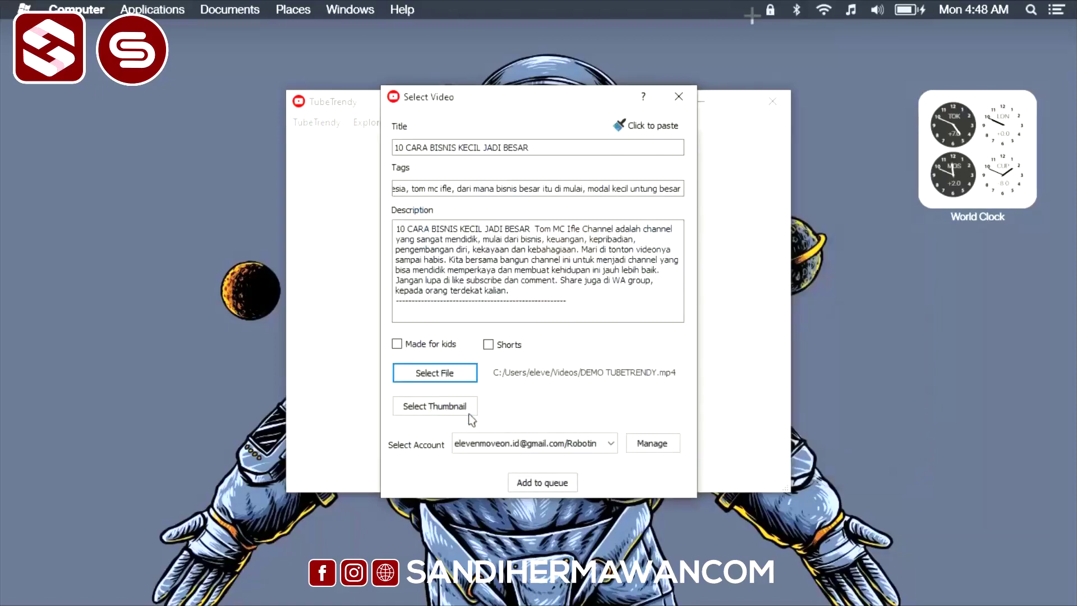
Attach THUMBNAIL - RPA.jpg as the video thumbnail
{"action": "left_click", "coordinate": [469, 413]}
{"action": "left_click", "coordinate": [640, 263]}
{"action": "left_click", "coordinate": [779, 461]}
Choose the channel account from Select Account and add the video to the upload queue
{"action": "left_click", "coordinate": [610, 443]}
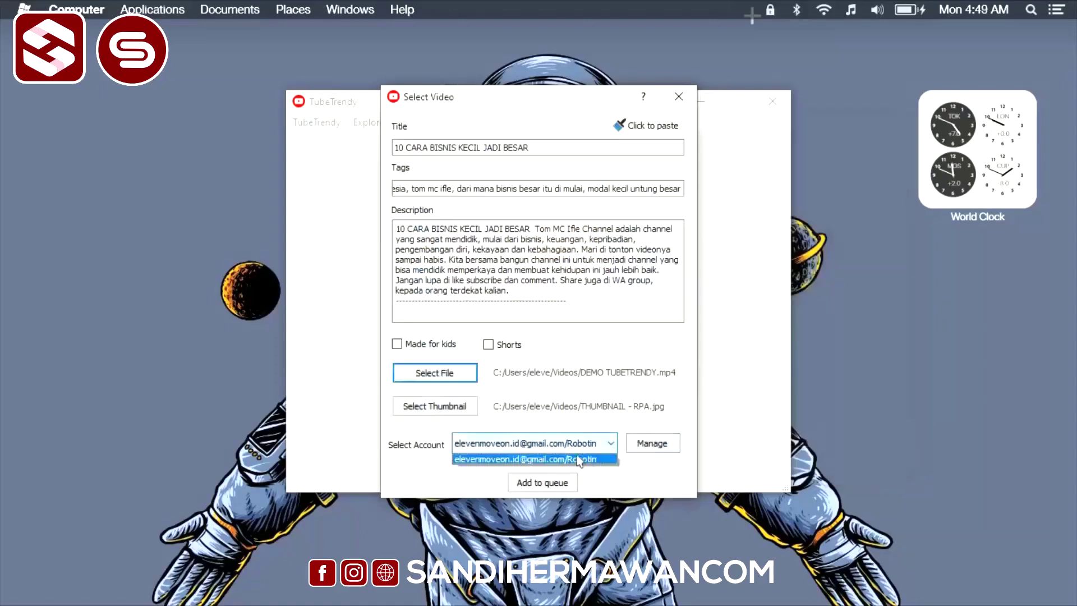
{"action": "left_click", "coordinate": [577, 454]}
{"action": "left_click", "coordinate": [547, 478]}
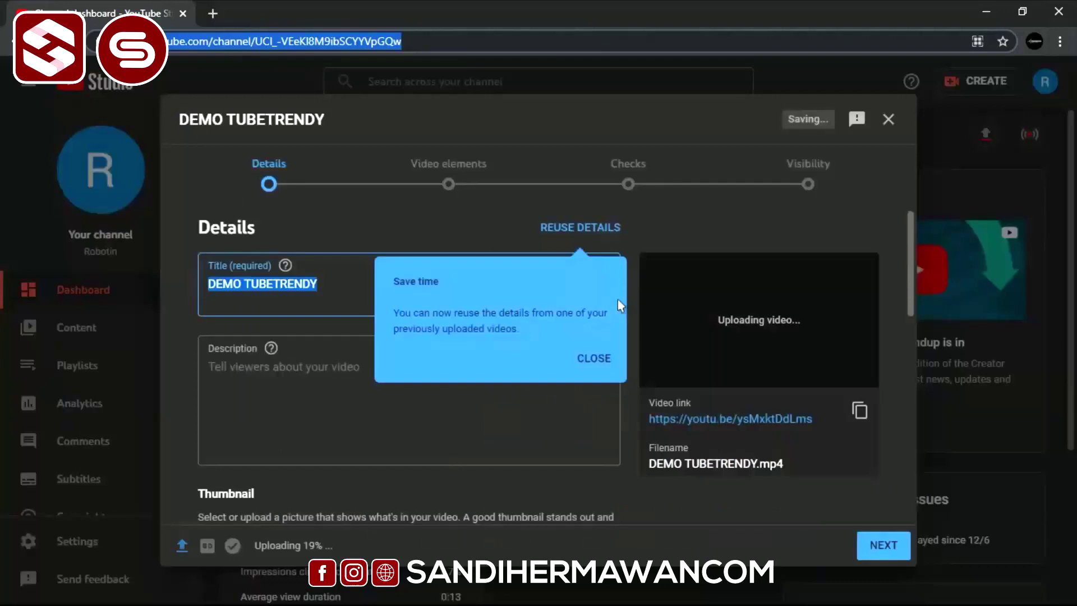
Replace the DEMO TUBETRENDY title with '10 CARA BISNIS KECIL JADI BESAR', then paste in the description and tags
{"action": "key", "text": "BackSpace"}
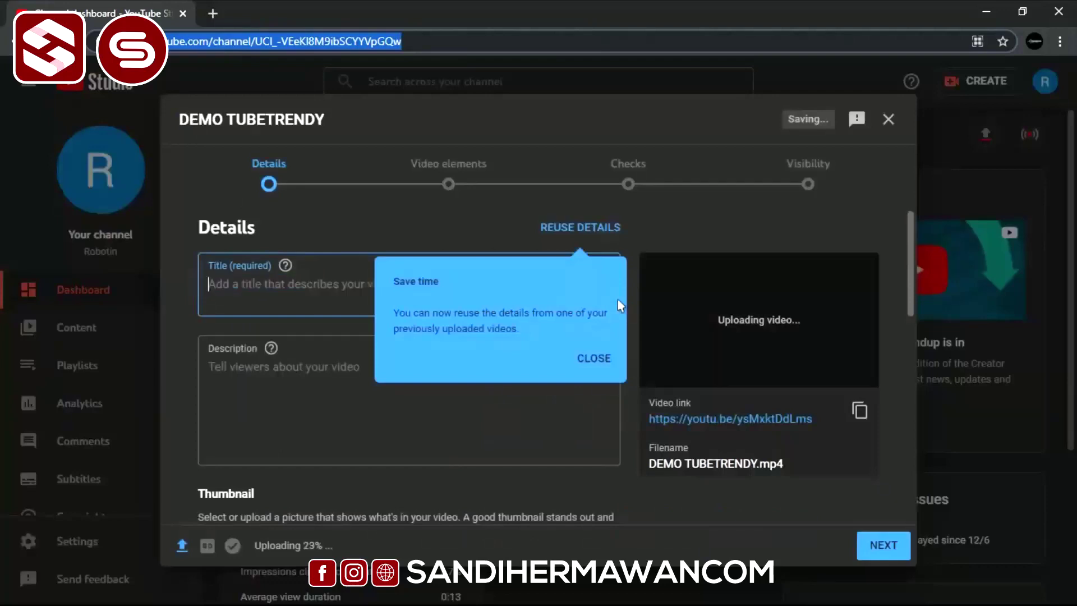
{"action": "type", "text": "10 CARA BISNIS KECIL JADI BESAR"}
{"action": "key", "text": "Tab"}
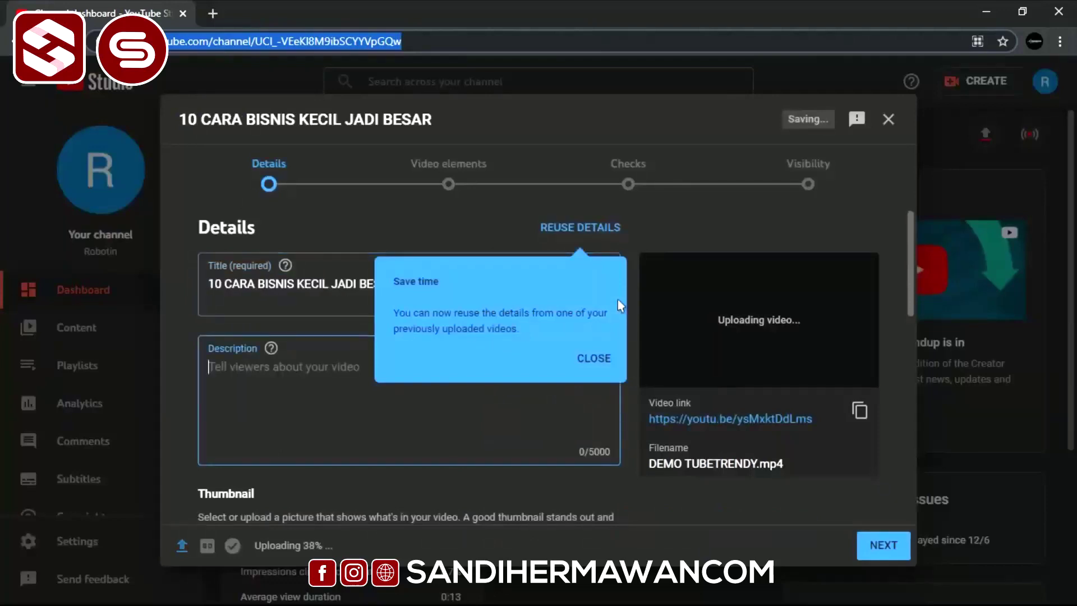
{"action": "key", "text": "ctrl+v"}
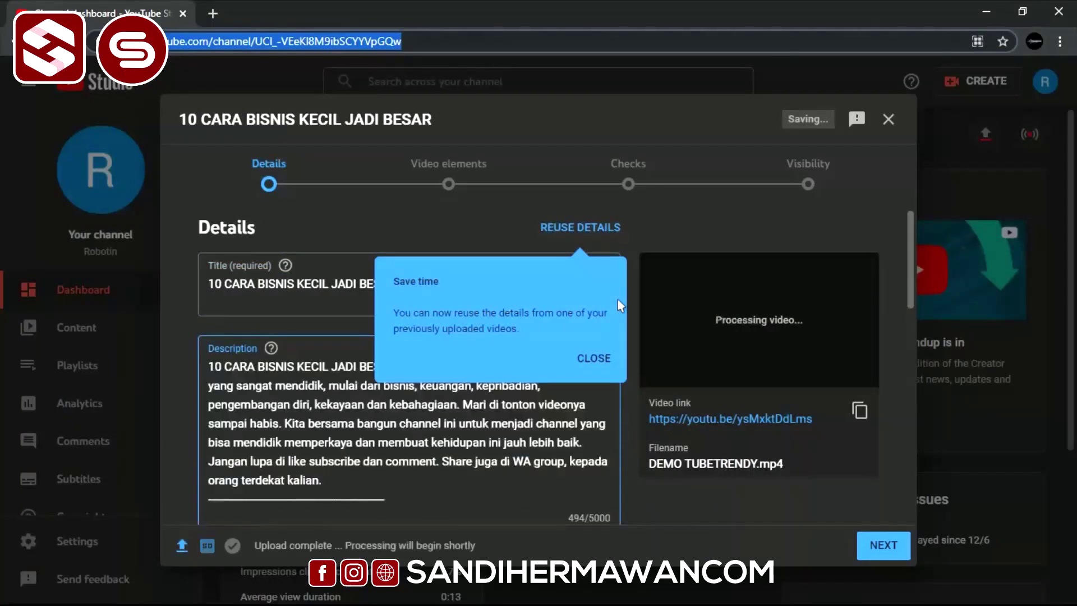
{"action": "scroll", "coordinate": [617, 298], "scroll_direction": "down", "scroll_amount": 10}
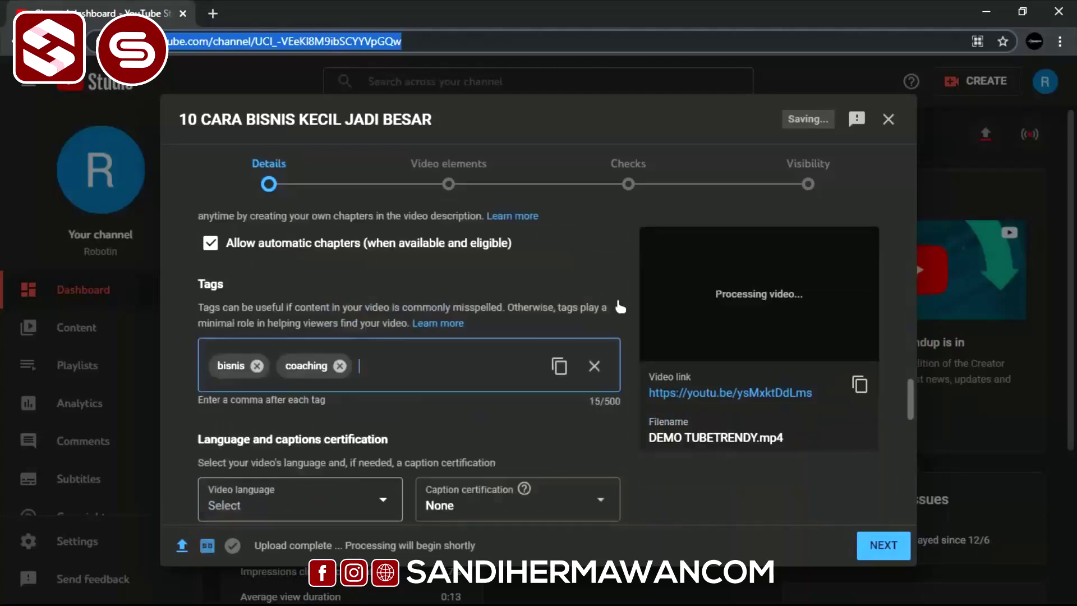
{"action": "key", "text": "ctrl+v"}
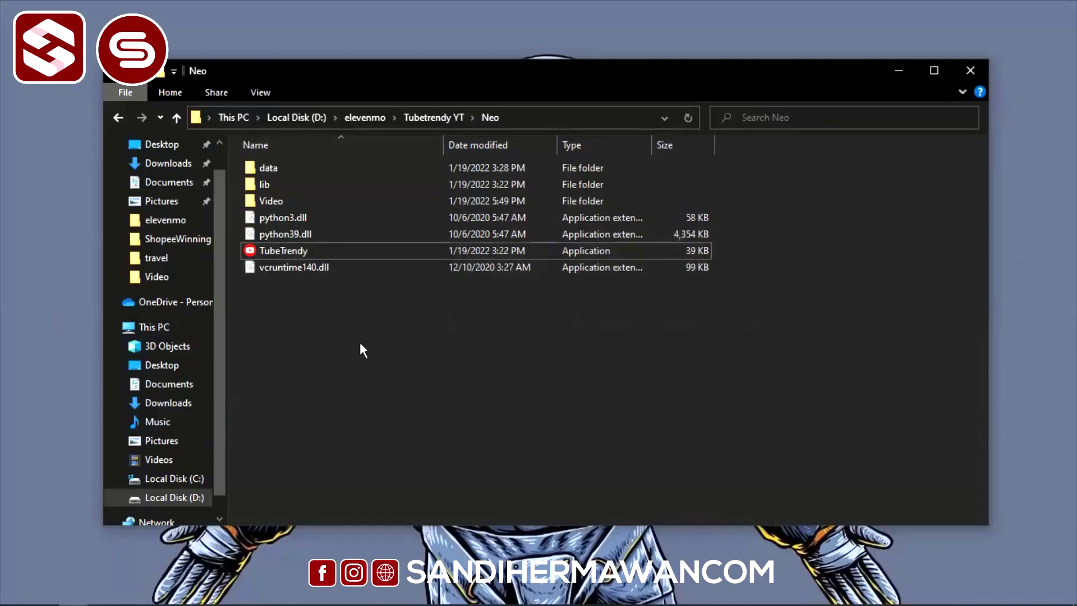
Run TubeTrendy from the Neo folder and check the empty Product Code and License Code fields
{"action": "left_click", "coordinate": [277, 249]}
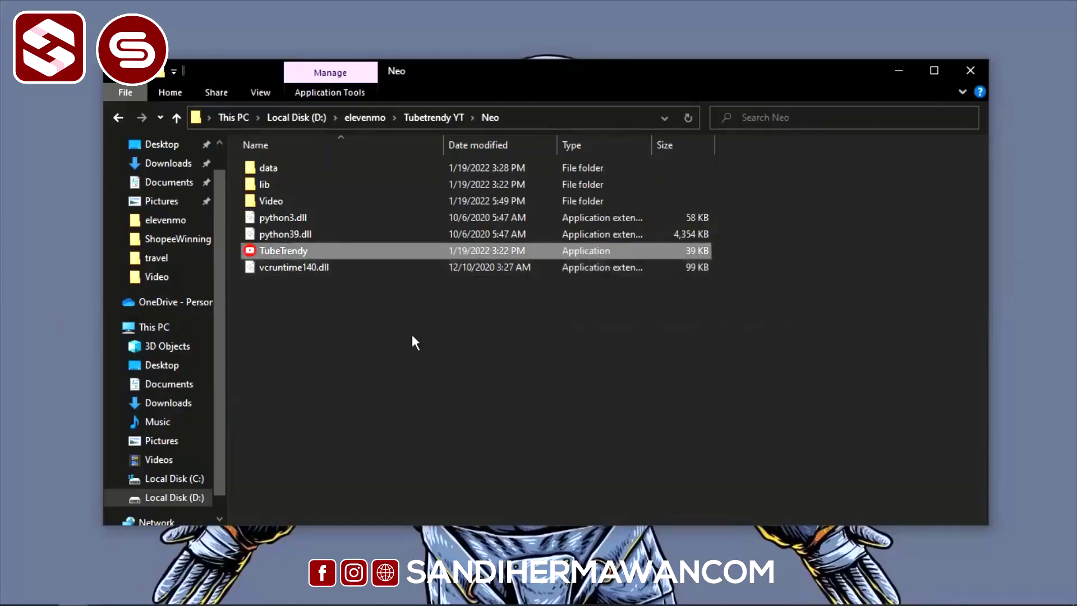
{"action": "mouse_move", "coordinate": [224, 598]}
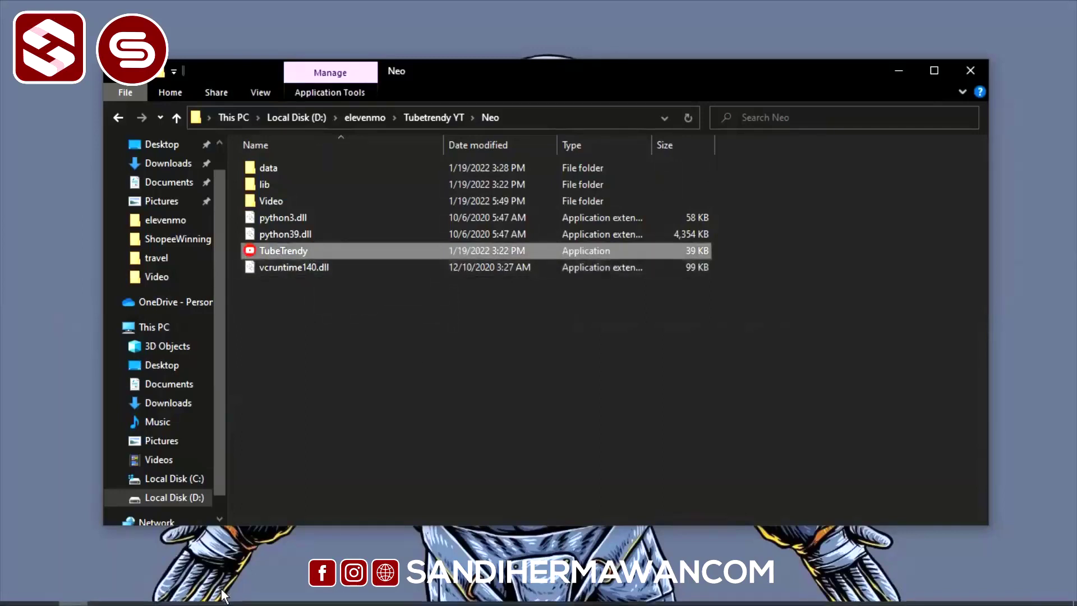
{"action": "left_click", "coordinate": [132, 593]}
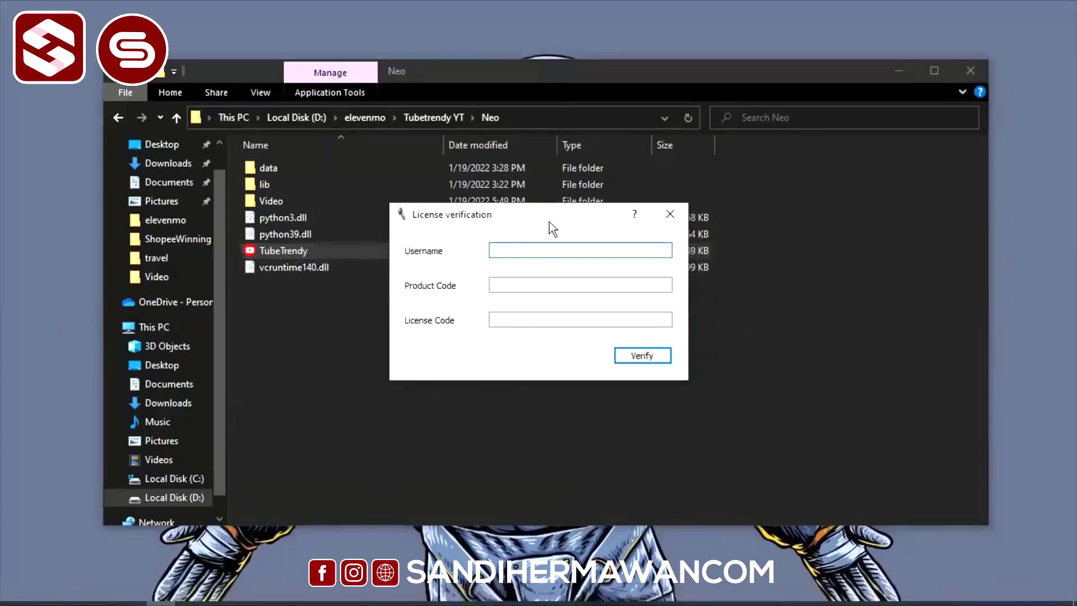
{"action": "left_click_drag", "start_coordinate": [551, 223], "coordinate": [560, 225]}
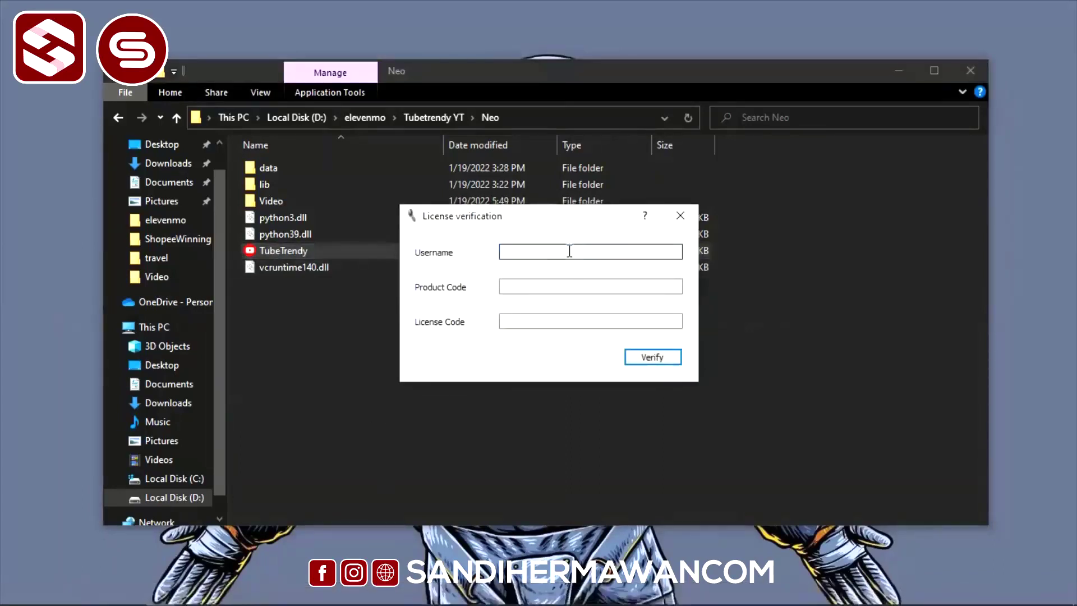
{"action": "left_click", "coordinate": [572, 286]}
{"action": "left_click", "coordinate": [572, 322]}
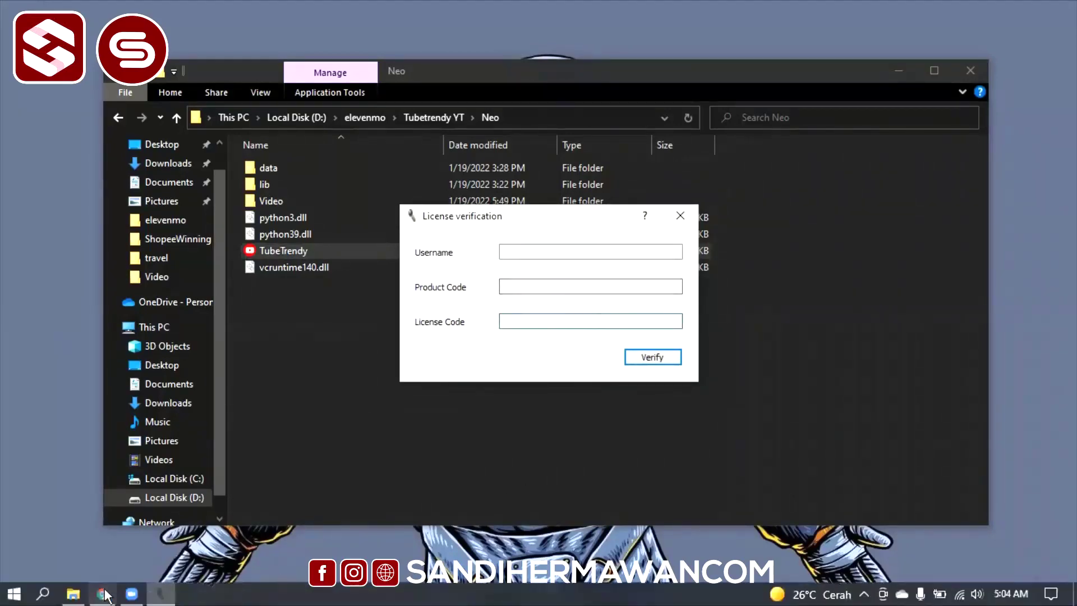
{"action": "left_click", "coordinate": [115, 594]}
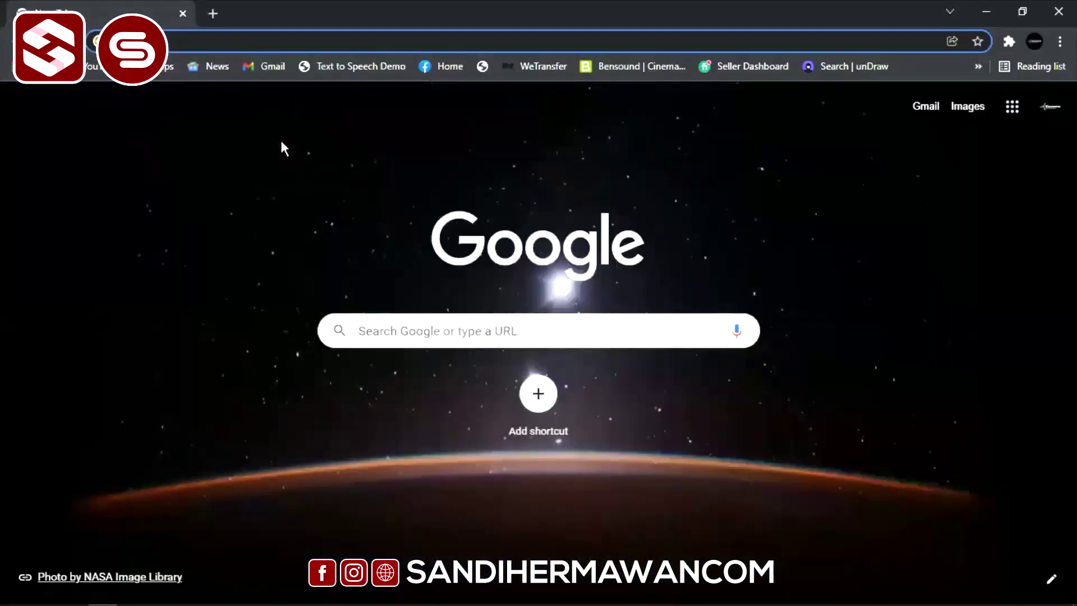
Sign in to license.elevenmoveon.com with the saved account, dismiss the notice, and open Lisensi Produk
{"action": "type", "text": "license.elevenmoveon.com"}
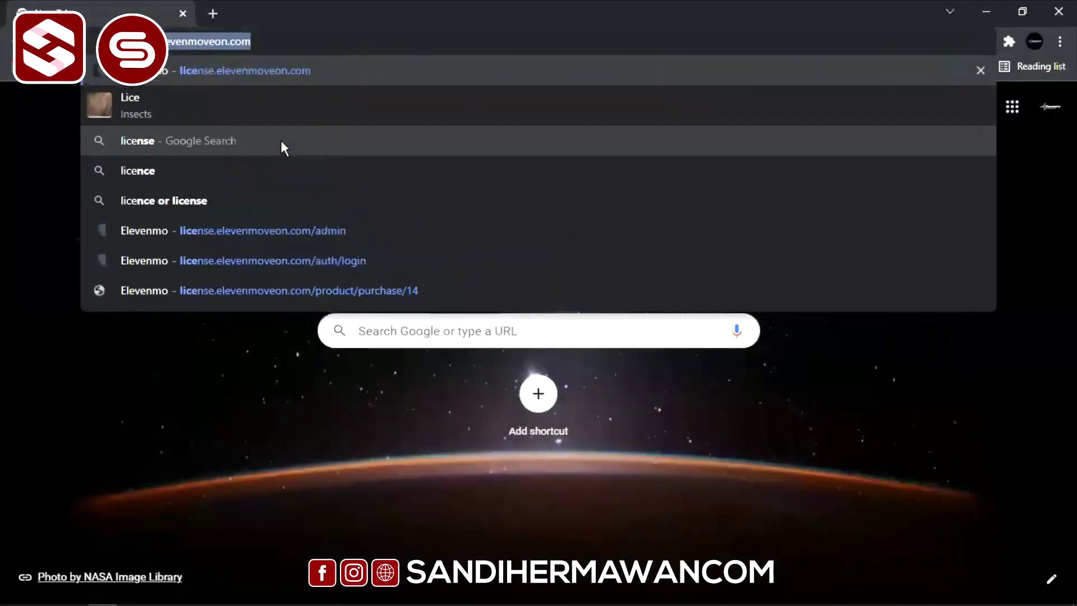
{"action": "key", "text": "Return"}
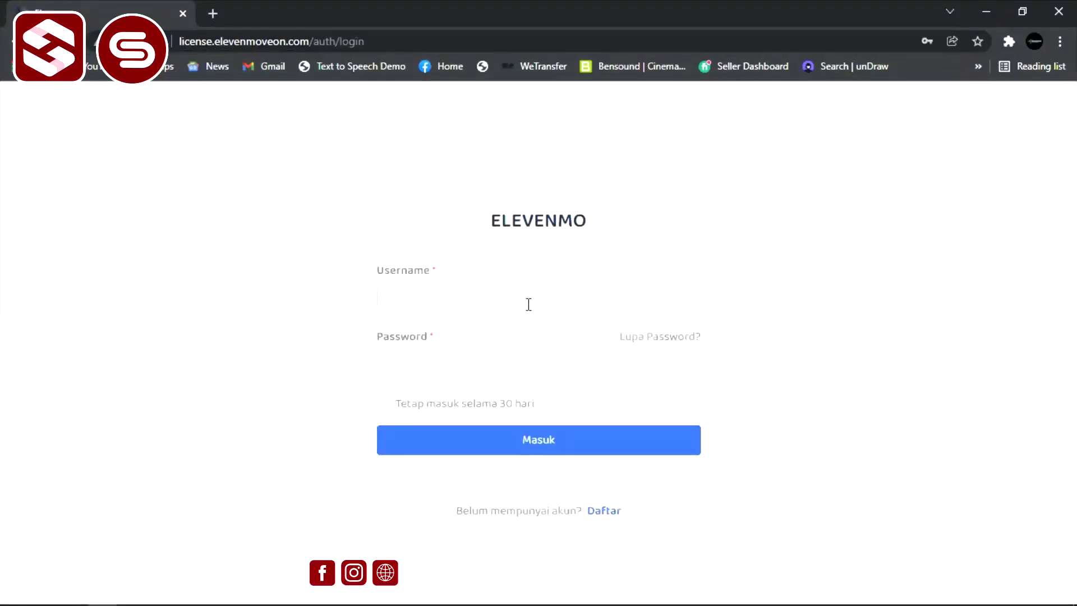
{"action": "left_click", "coordinate": [528, 301]}
{"action": "left_click", "coordinate": [512, 391]}
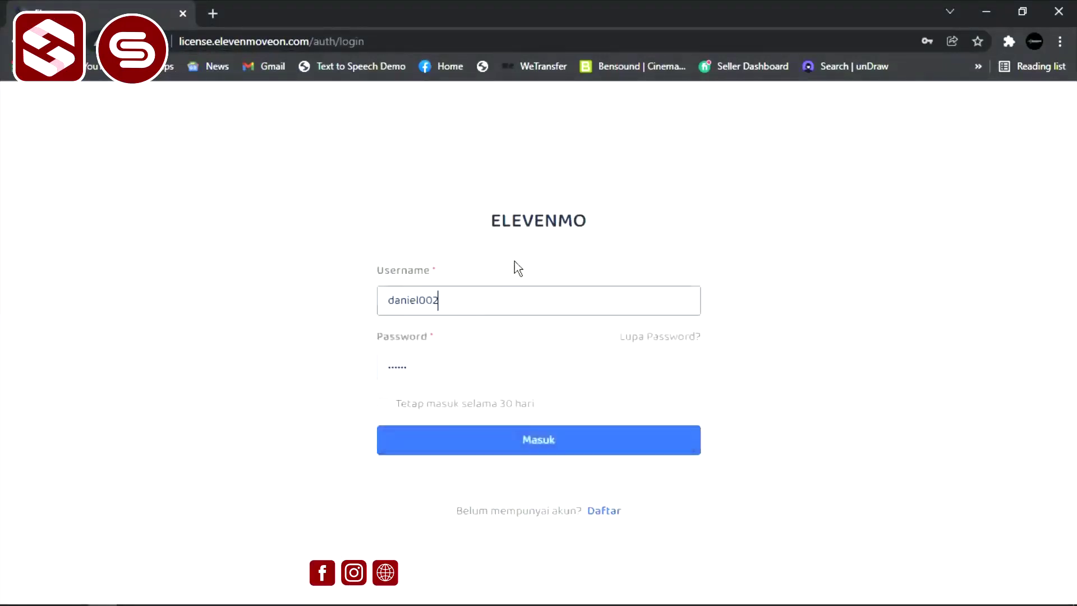
{"action": "left_click", "coordinate": [512, 449]}
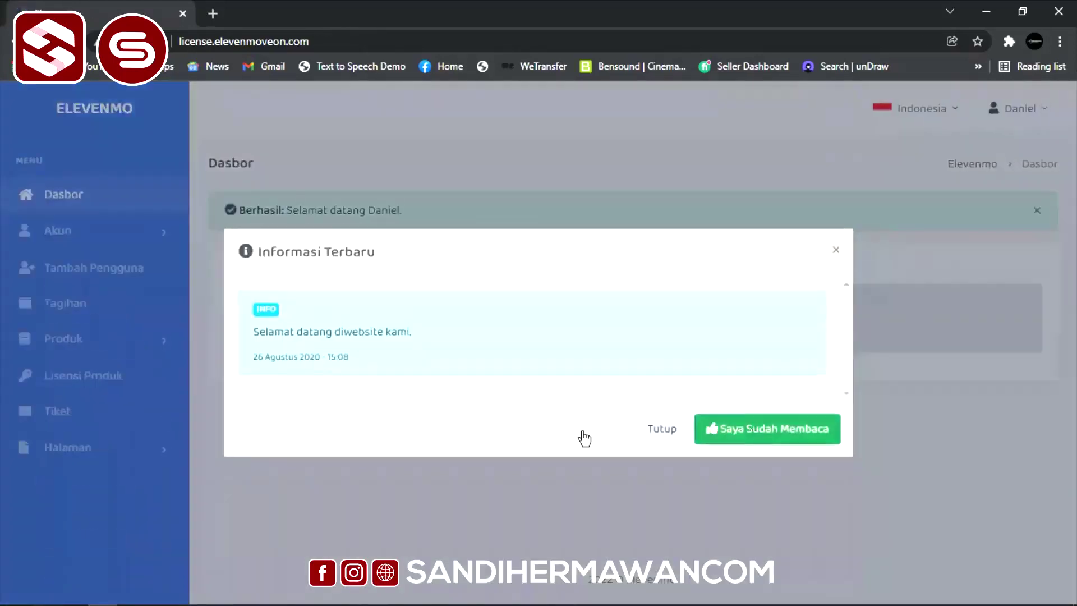
{"action": "key", "text": "Escape"}
{"action": "left_click", "coordinate": [93, 381]}
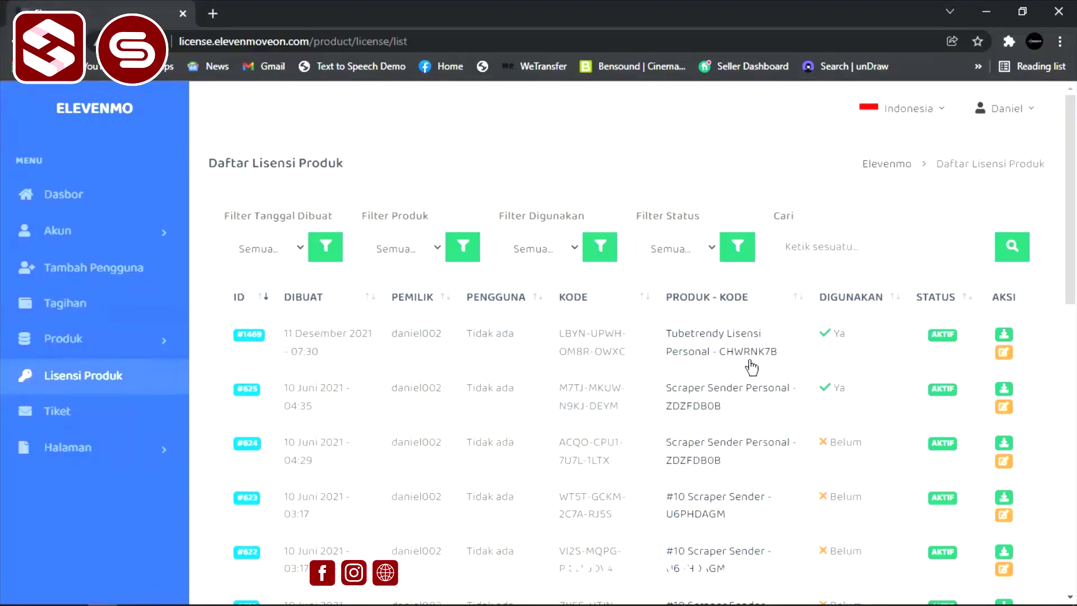
Check the Username, Product Code and License Code fields in TubeTrendy's License verification window
{"action": "mouse_move", "coordinate": [230, 594]}
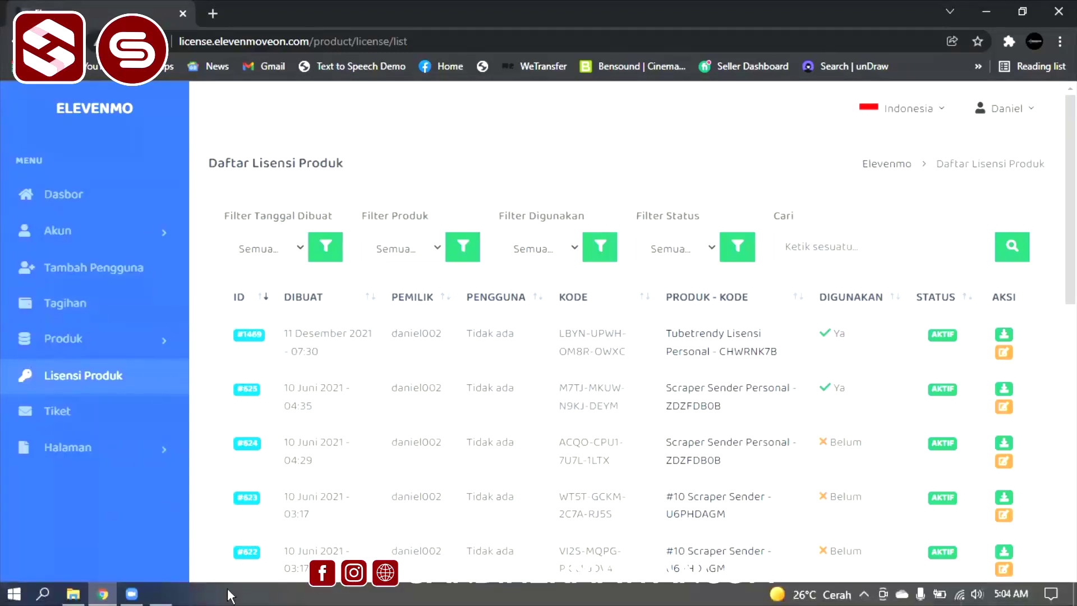
{"action": "left_click", "coordinate": [167, 593]}
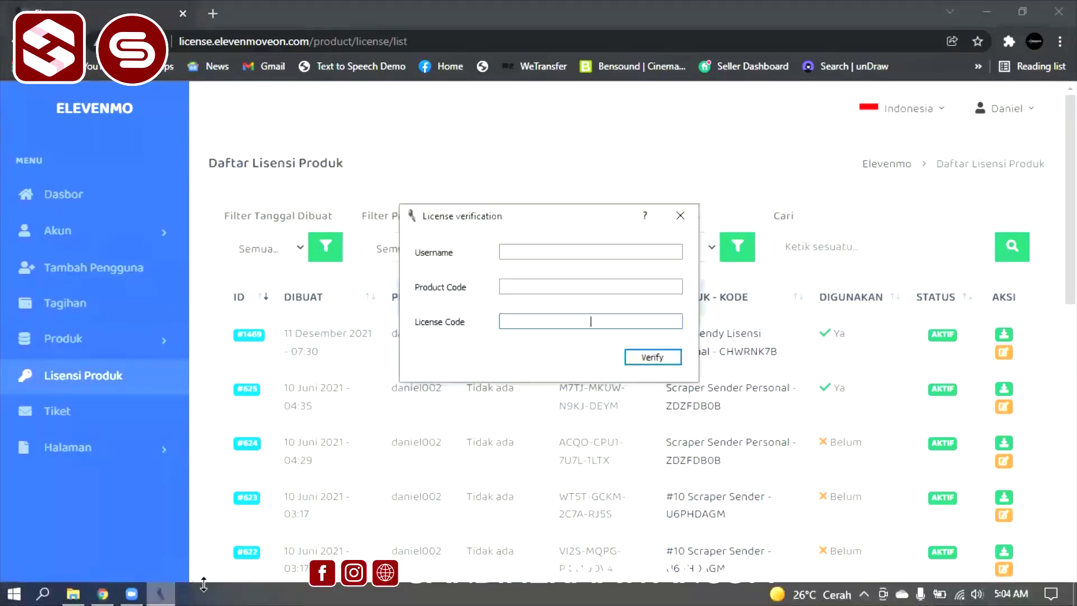
{"action": "left_click", "coordinate": [559, 250]}
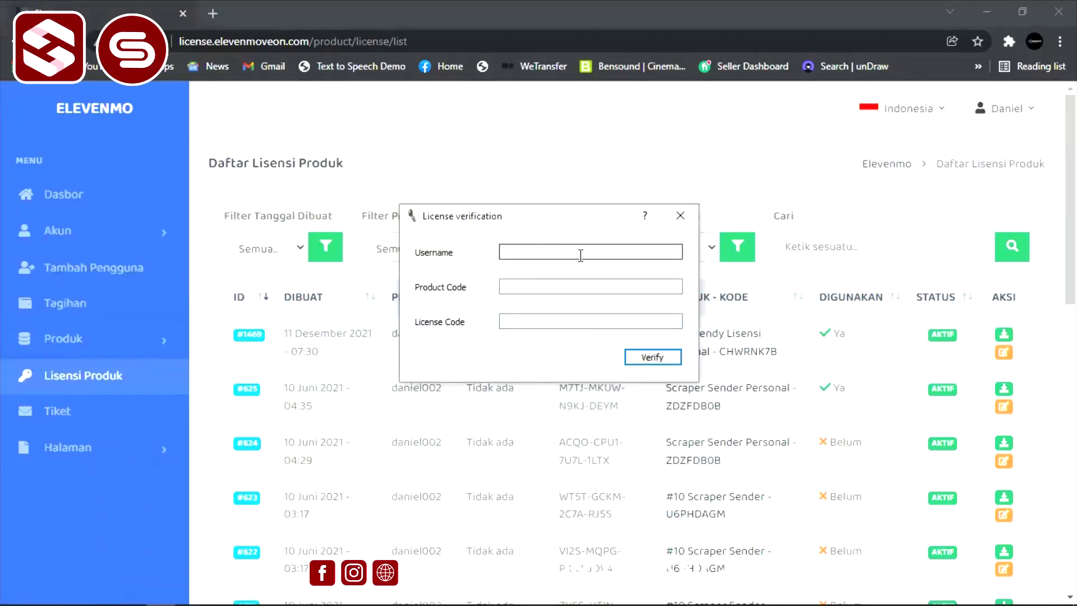
{"action": "left_click", "coordinate": [570, 286]}
{"action": "left_click", "coordinate": [569, 321]}
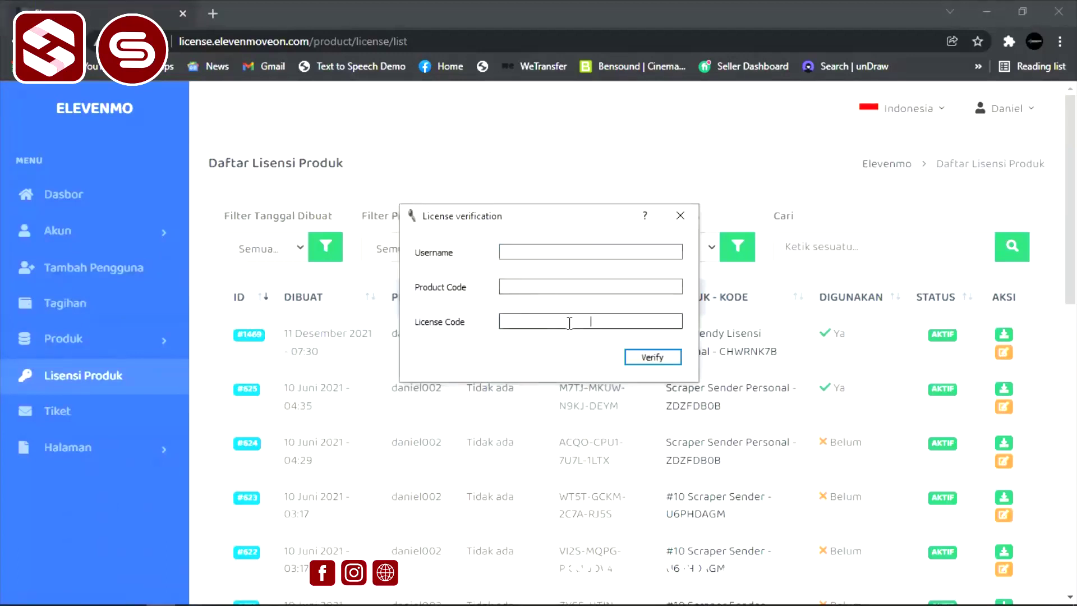
{"action": "left_click", "coordinate": [748, 178]}
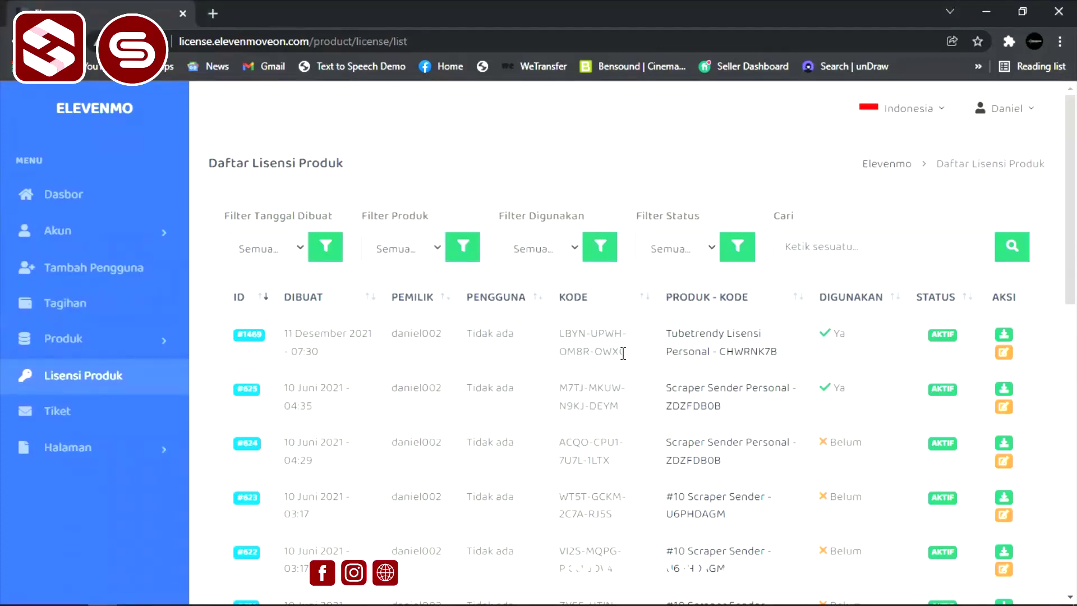
{"action": "left_click", "coordinate": [713, 343]}
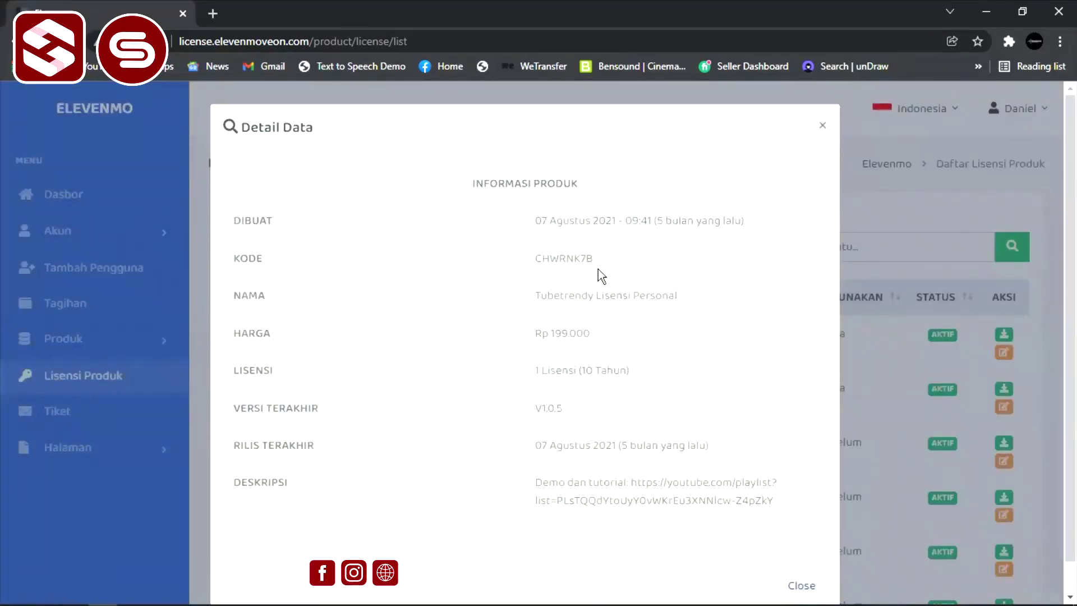
{"action": "left_click_drag", "start_coordinate": [591, 260], "coordinate": [529, 265]}
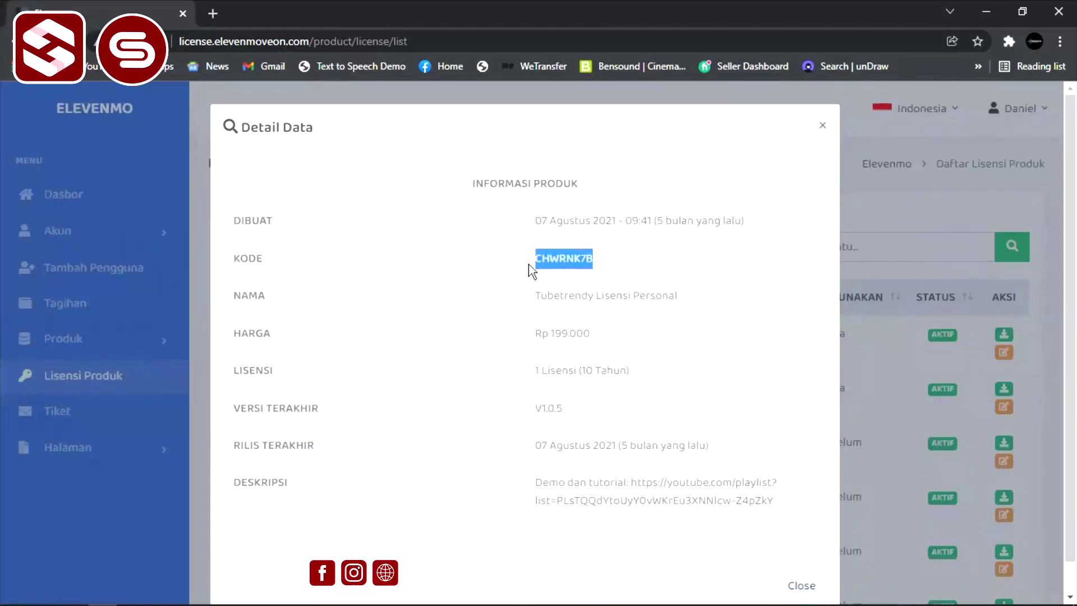
{"action": "right_click", "coordinate": [570, 261]}
{"action": "left_click", "coordinate": [599, 273]}
{"action": "left_click", "coordinate": [159, 597]}
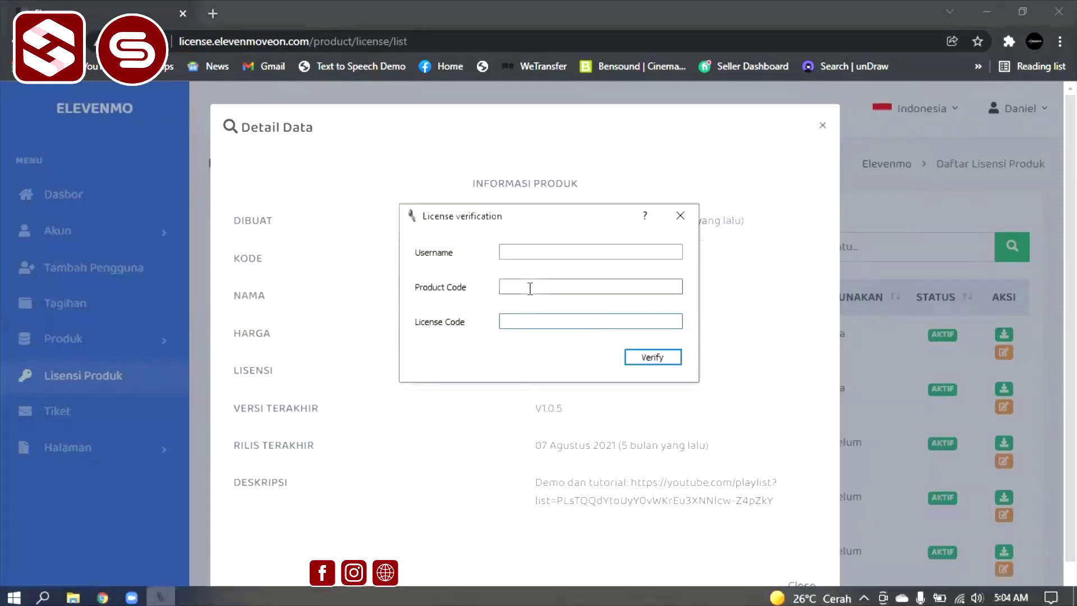
{"action": "right_click", "coordinate": [547, 289]}
{"action": "left_click", "coordinate": [591, 374]}
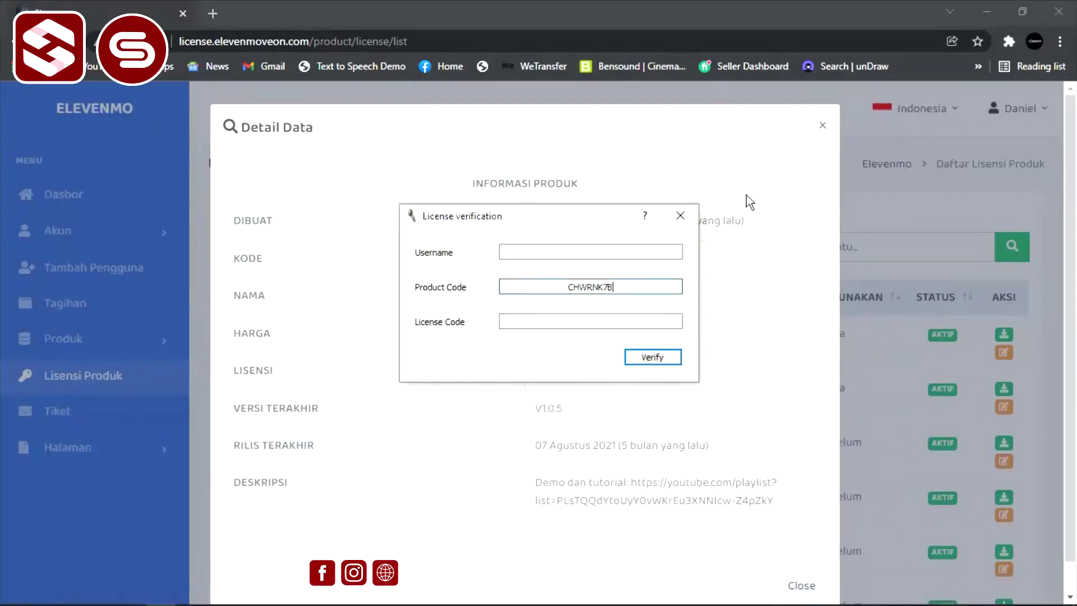
{"action": "left_click", "coordinate": [600, 255]}
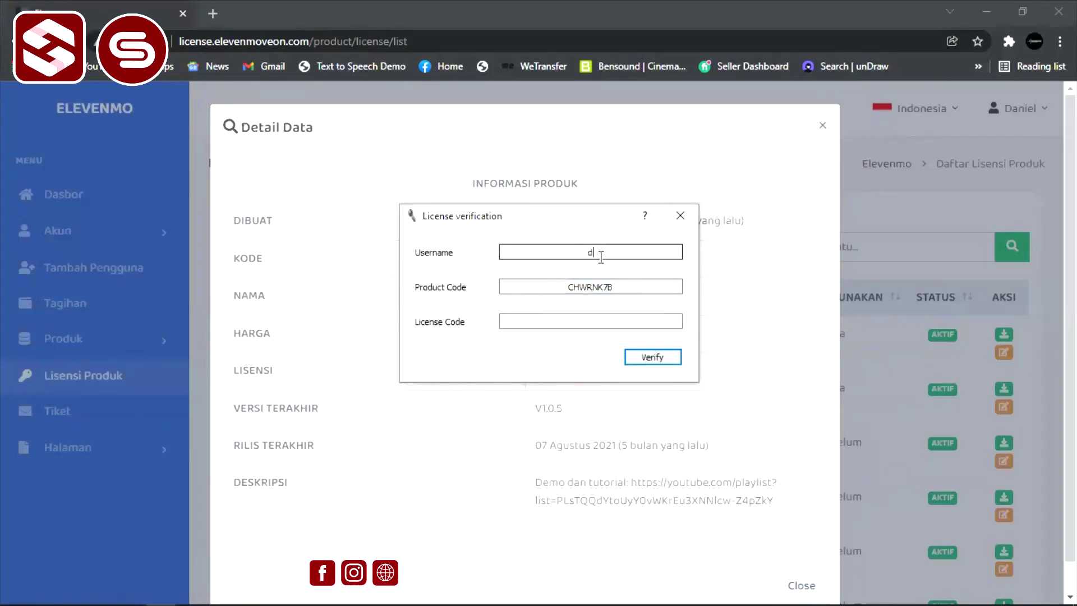
{"action": "type", "text": "daniel012"}
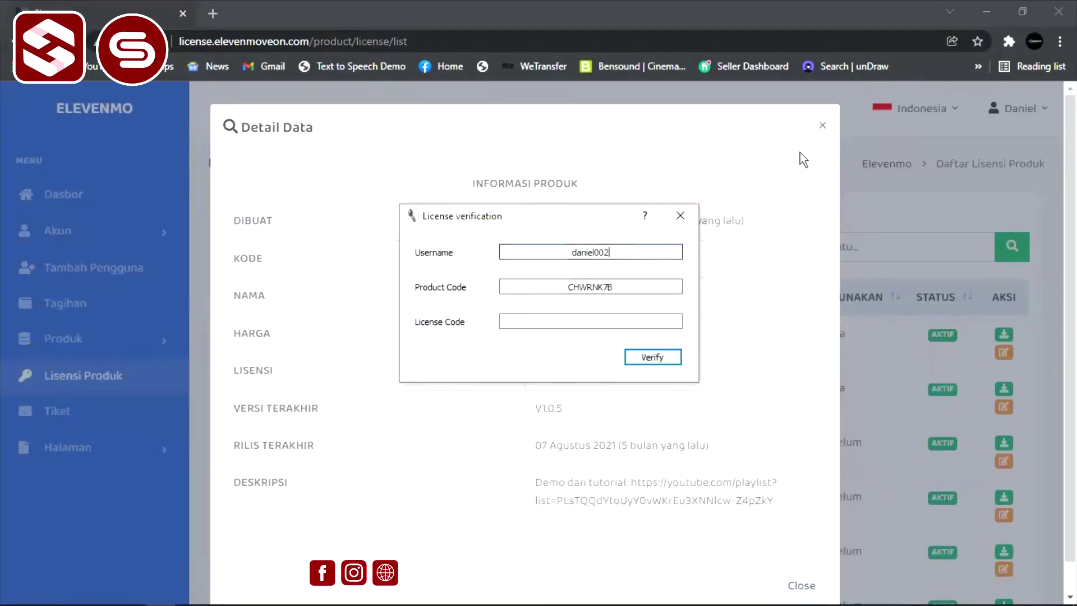
{"action": "left_click", "coordinate": [822, 125]}
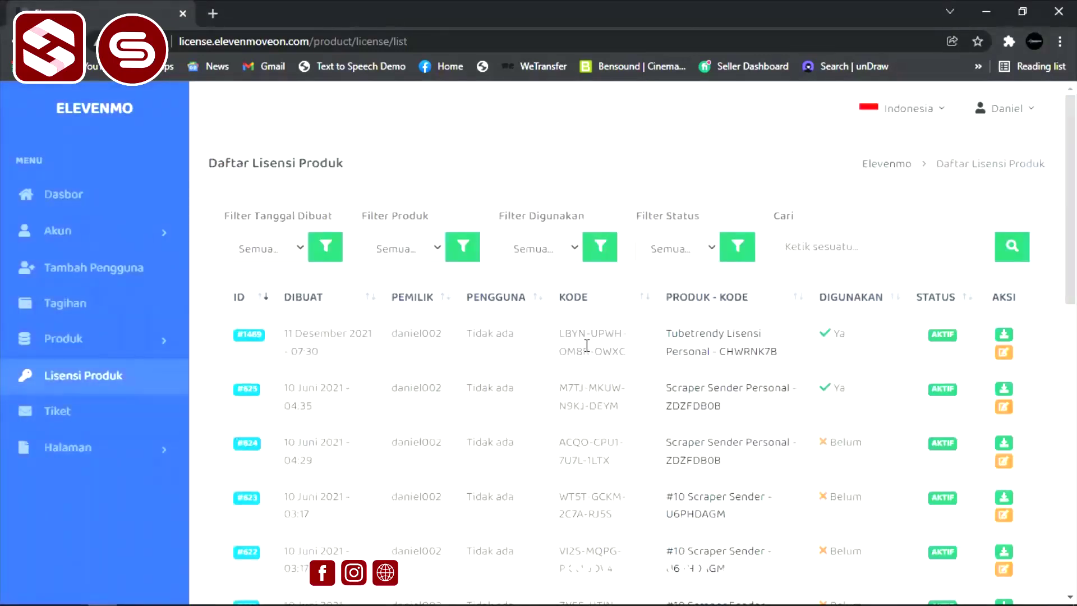
Copy the license code from license #1469's details
{"action": "left_click", "coordinate": [250, 336]}
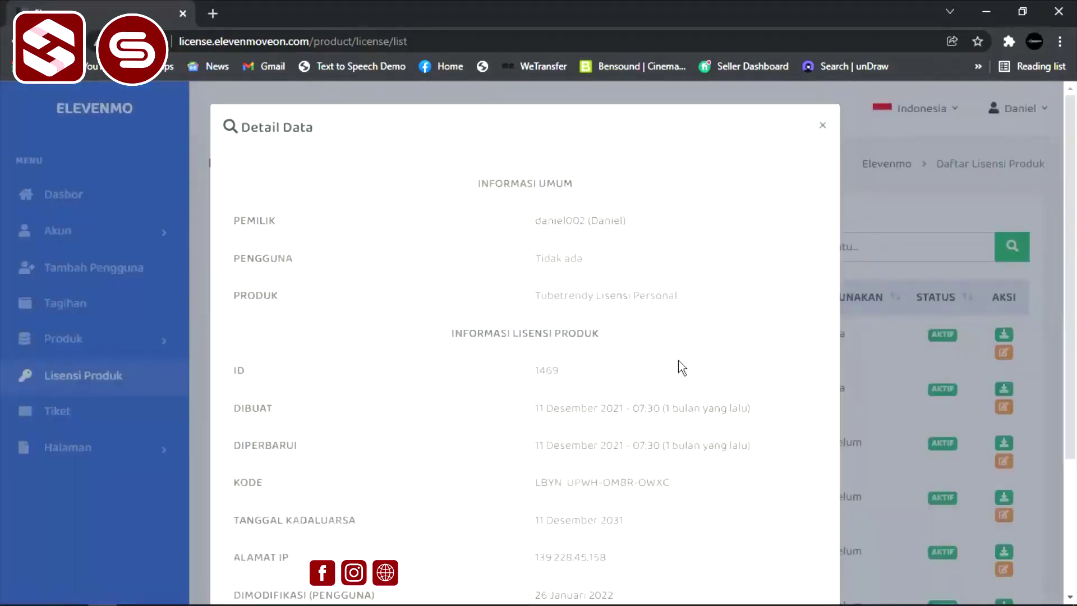
{"action": "left_click_drag", "start_coordinate": [628, 226], "coordinate": [538, 224]}
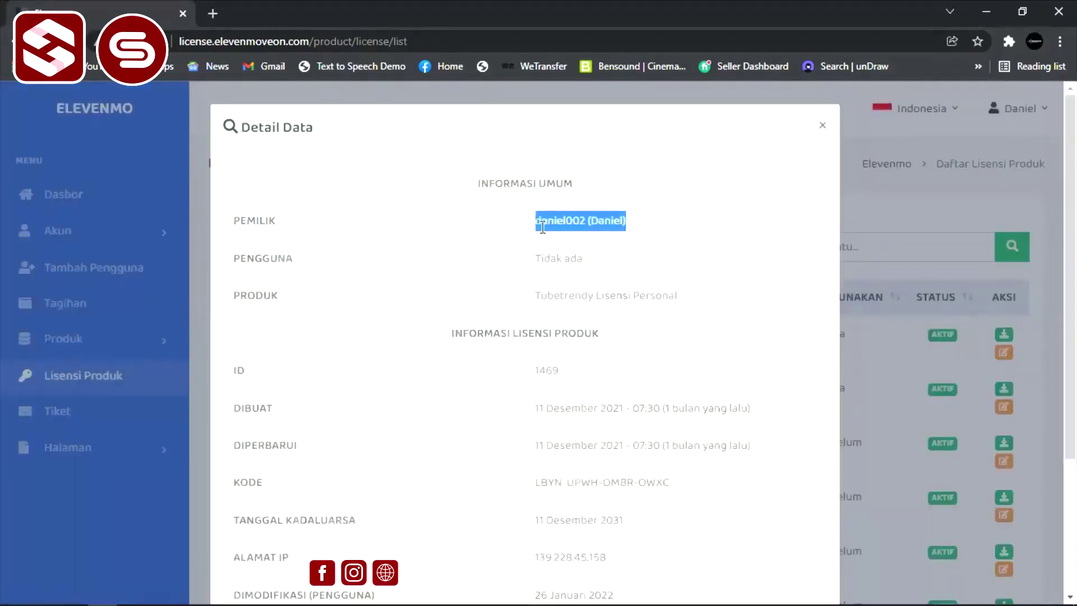
{"action": "left_click", "coordinate": [547, 235]}
{"action": "scroll", "coordinate": [598, 268], "scroll_direction": "down", "scroll_amount": 3}
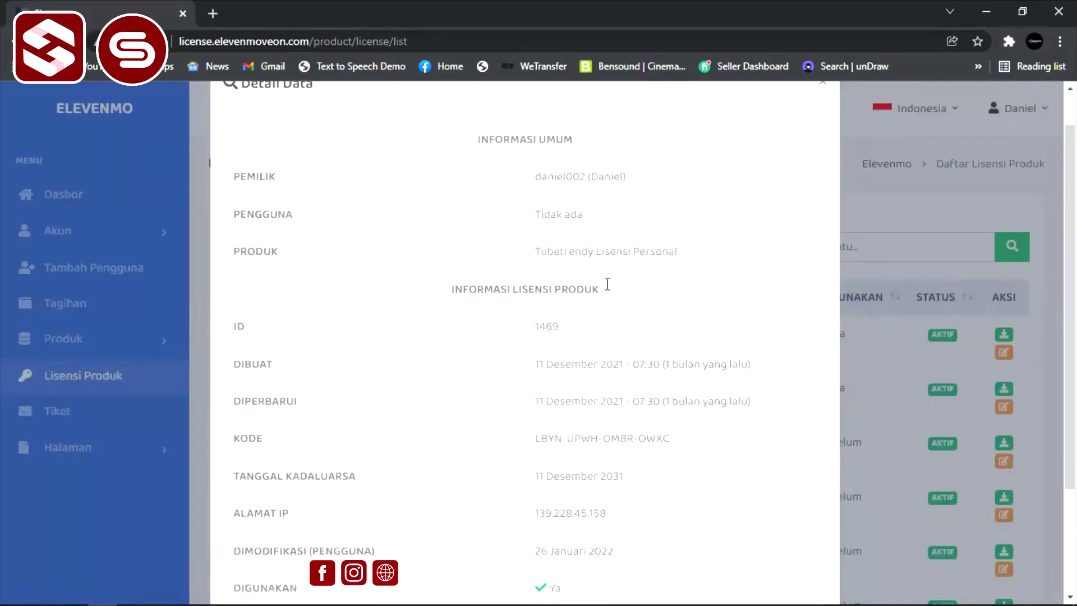
{"action": "left_click_drag", "start_coordinate": [672, 325], "coordinate": [533, 322]}
{"action": "right_click", "coordinate": [557, 325]}
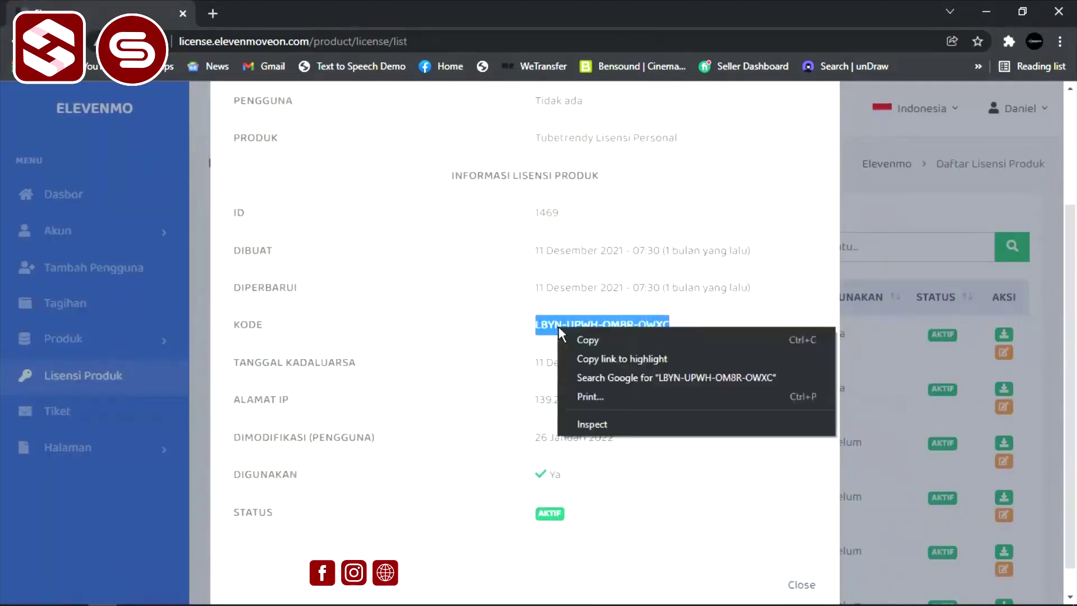
{"action": "left_click", "coordinate": [573, 337]}
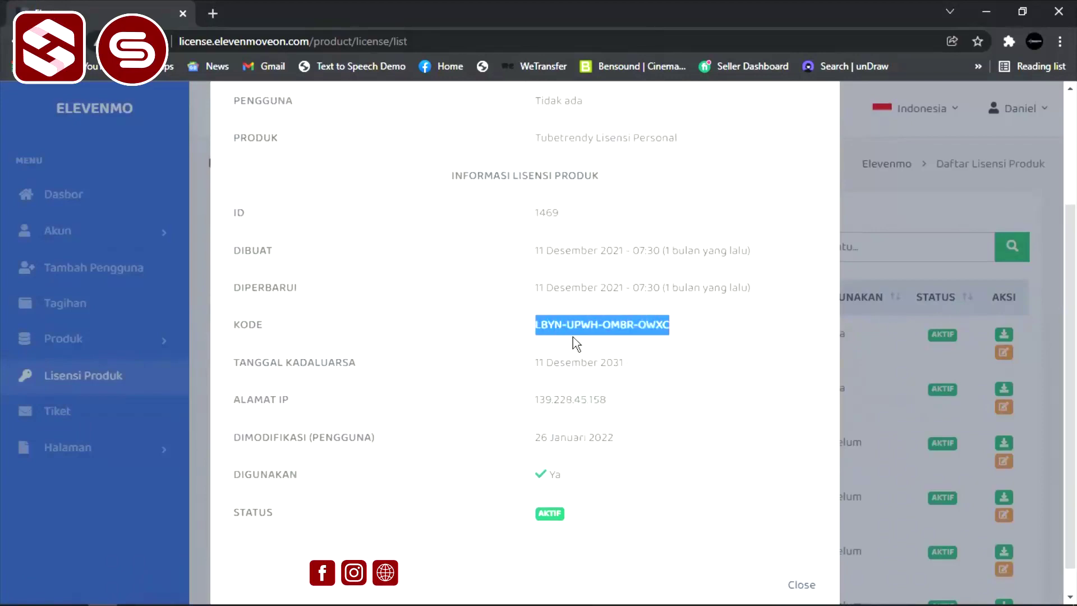
{"action": "left_click", "coordinate": [815, 586]}
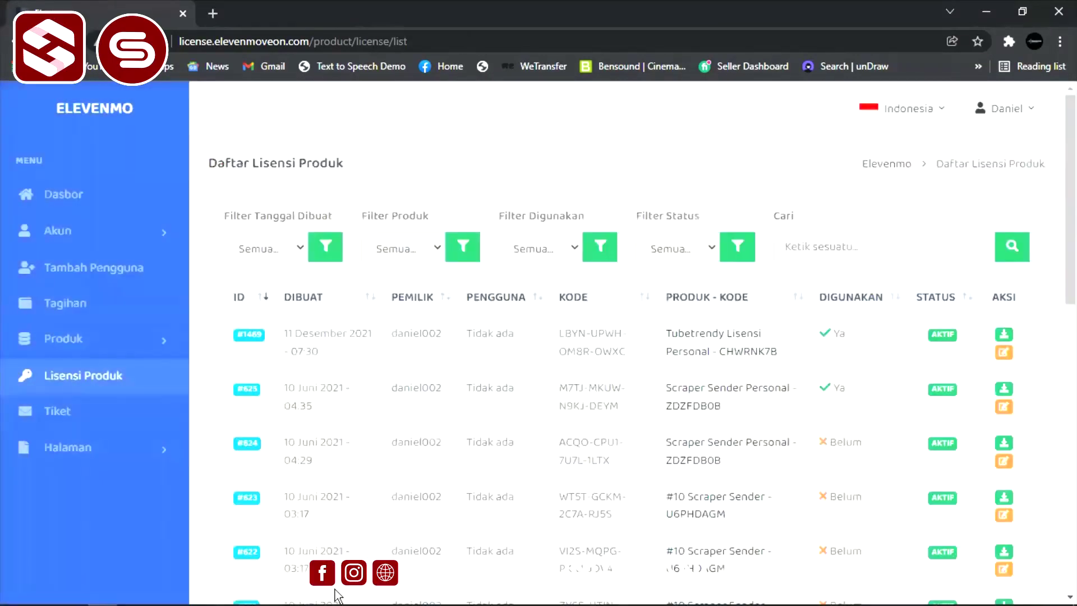
Paste the license code into TubeTrendy's License Code field and verify
{"action": "left_click", "coordinate": [161, 594]}
{"action": "left_click", "coordinate": [555, 320]}
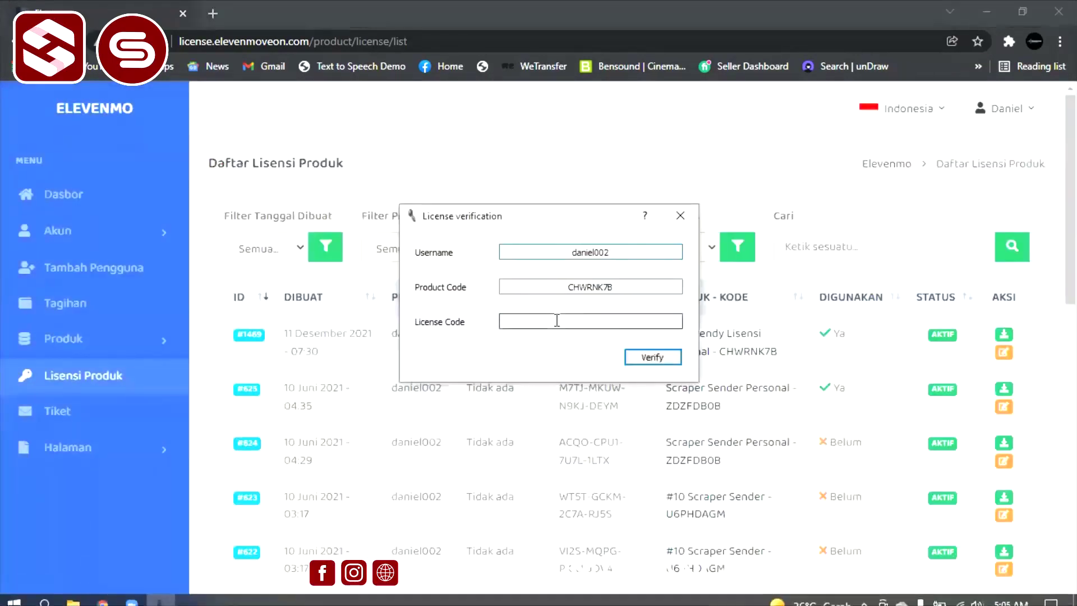
{"action": "right_click", "coordinate": [556, 322]}
{"action": "left_click", "coordinate": [607, 404]}
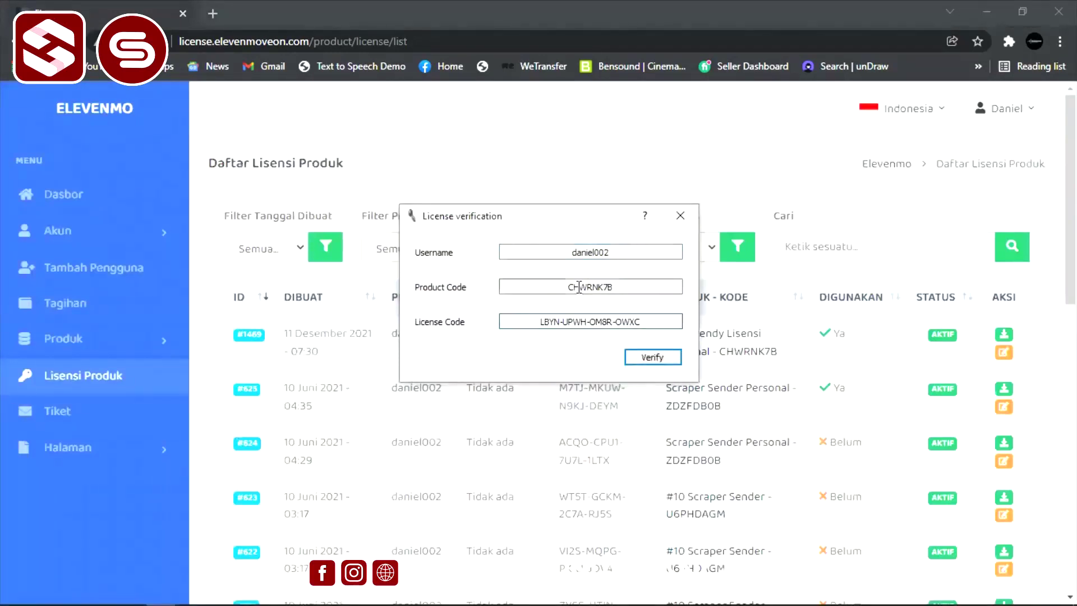
{"action": "left_click", "coordinate": [655, 359]}
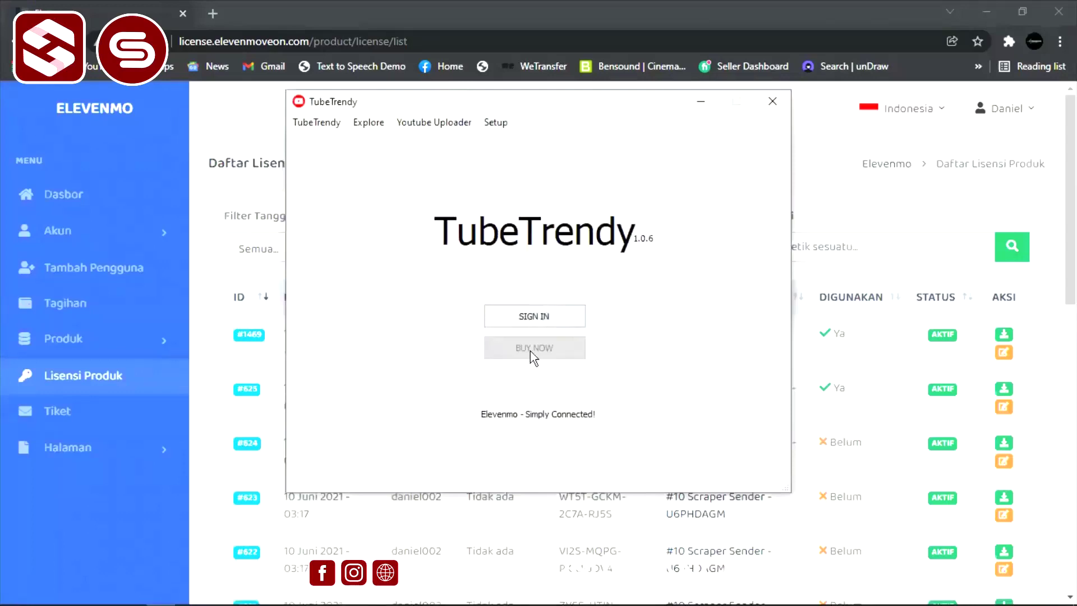
Minimize Chrome and File Explorer, leaving the TubeTrendy window in view
{"action": "left_click", "coordinate": [983, 9]}
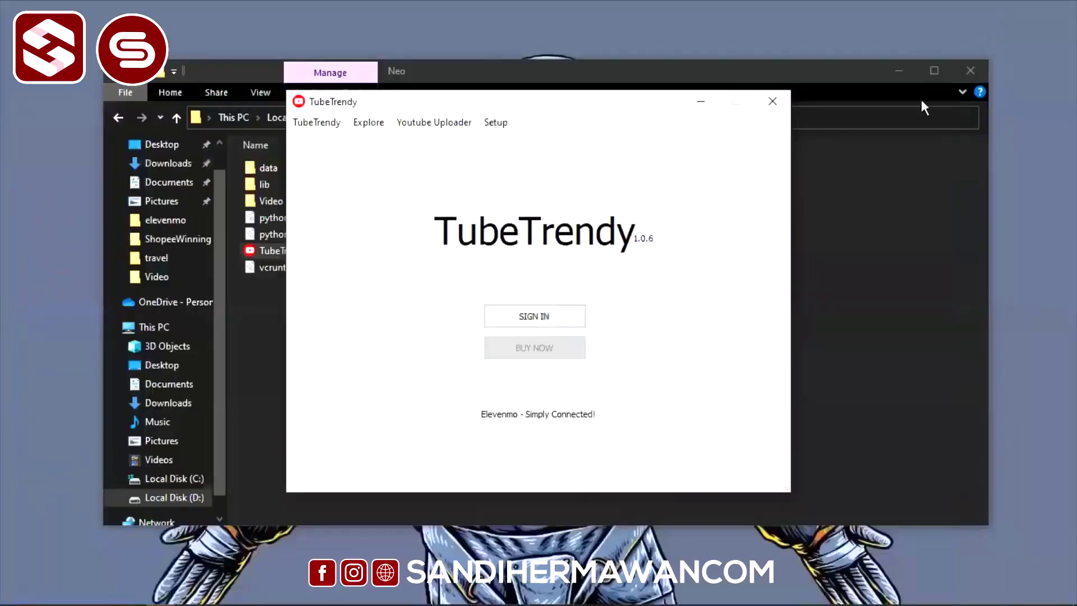
{"action": "left_click", "coordinate": [899, 72]}
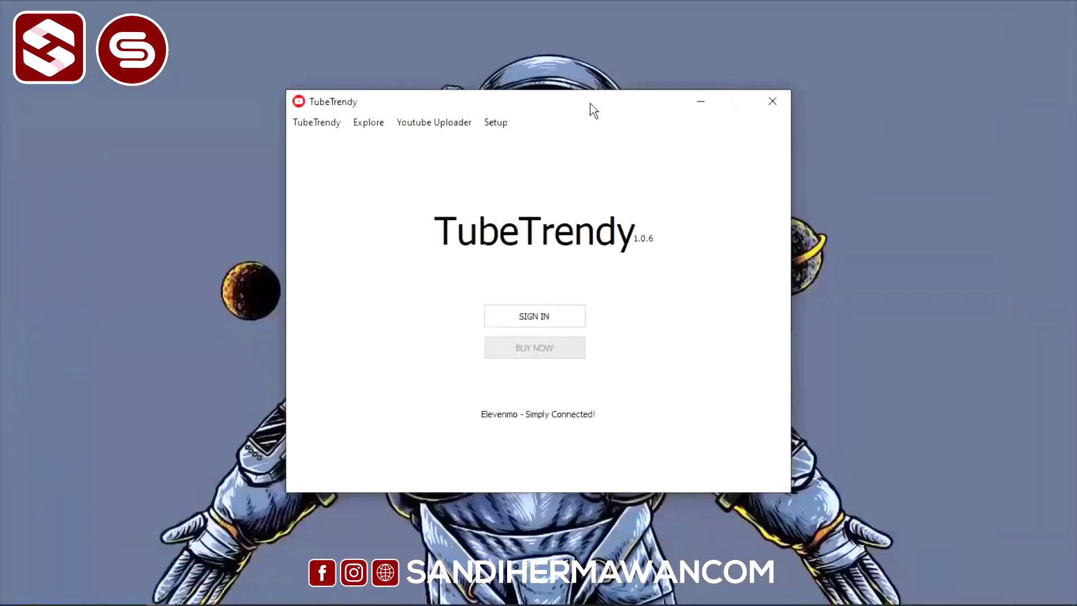
{"action": "left_click_drag", "start_coordinate": [590, 104], "coordinate": [619, 96]}
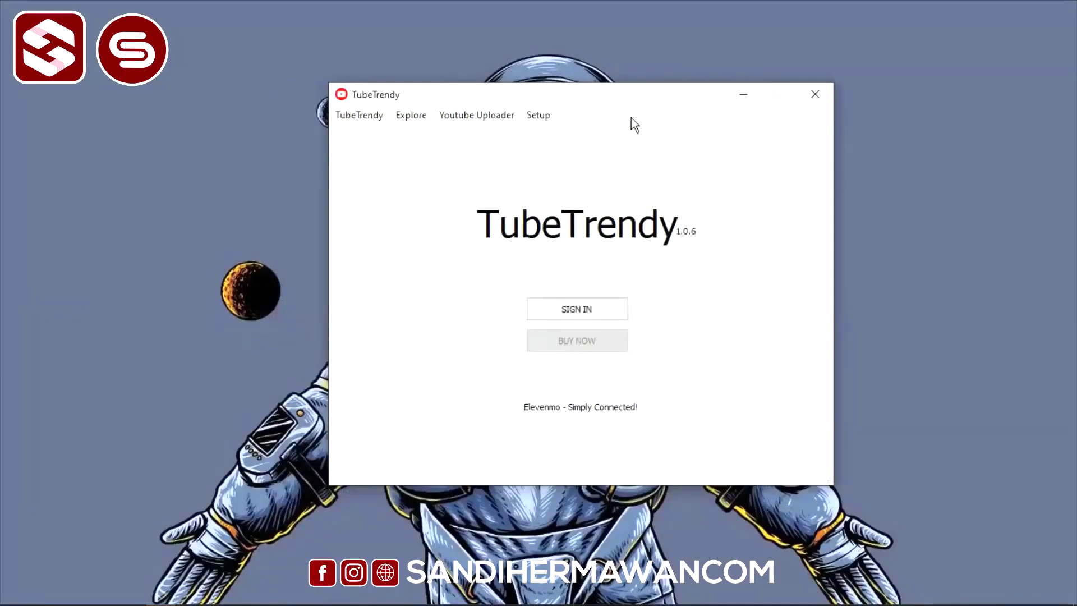
Open Setup > Add Channel and start a new account in Manage Accounts
{"action": "left_click", "coordinate": [540, 116]}
{"action": "left_click", "coordinate": [577, 135]}
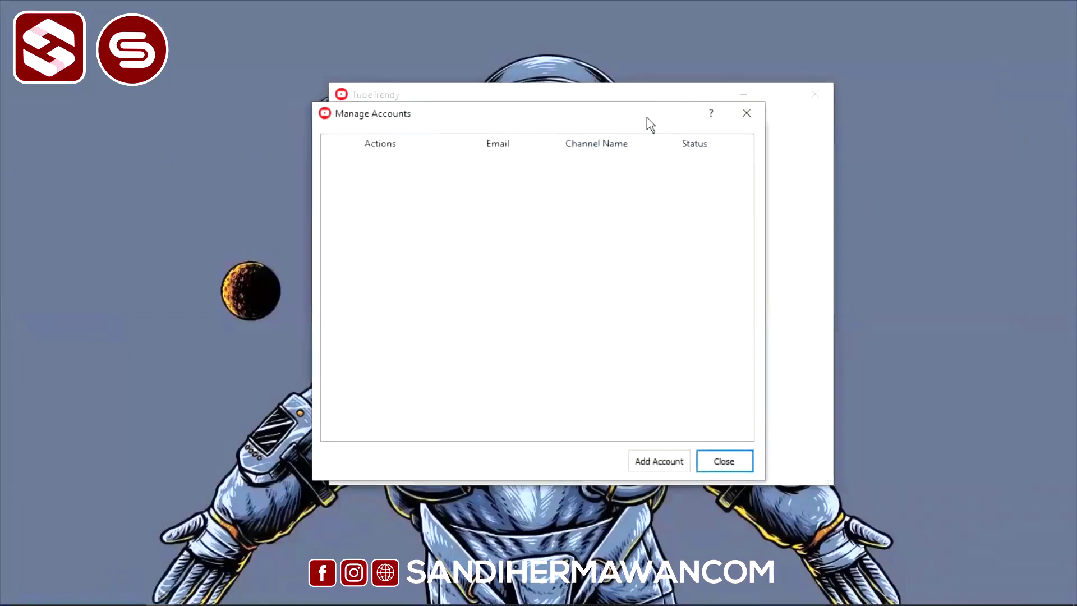
{"action": "left_click_drag", "start_coordinate": [647, 116], "coordinate": [703, 119]}
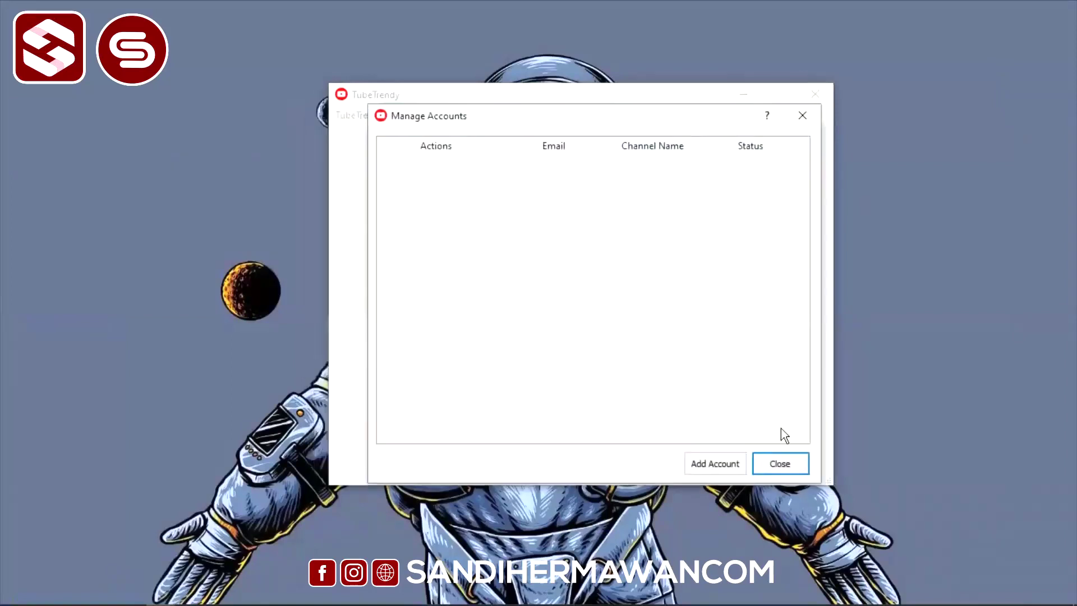
{"action": "left_click", "coordinate": [706, 466]}
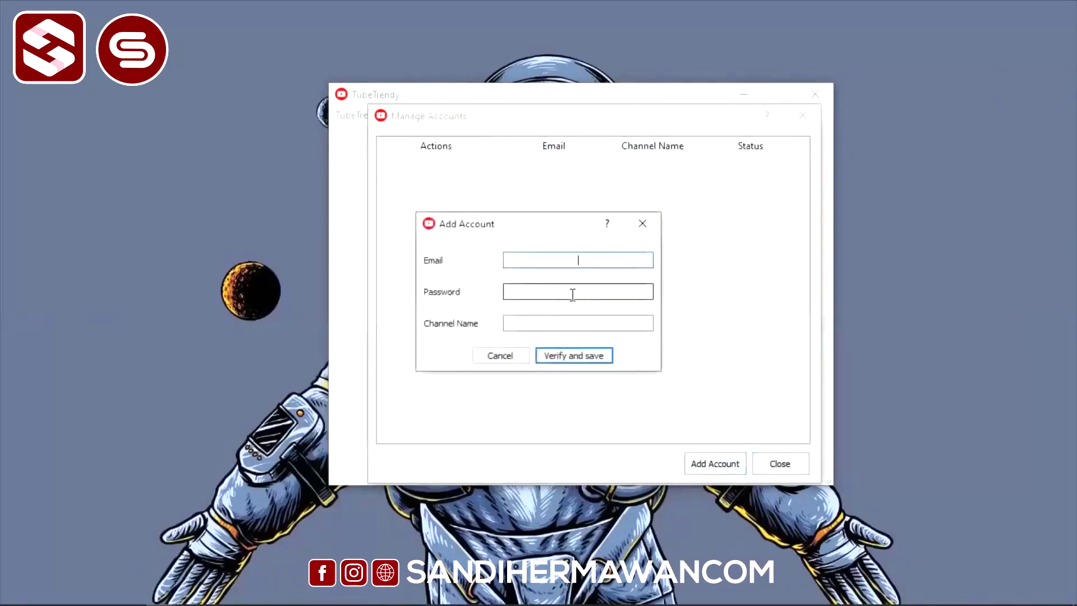
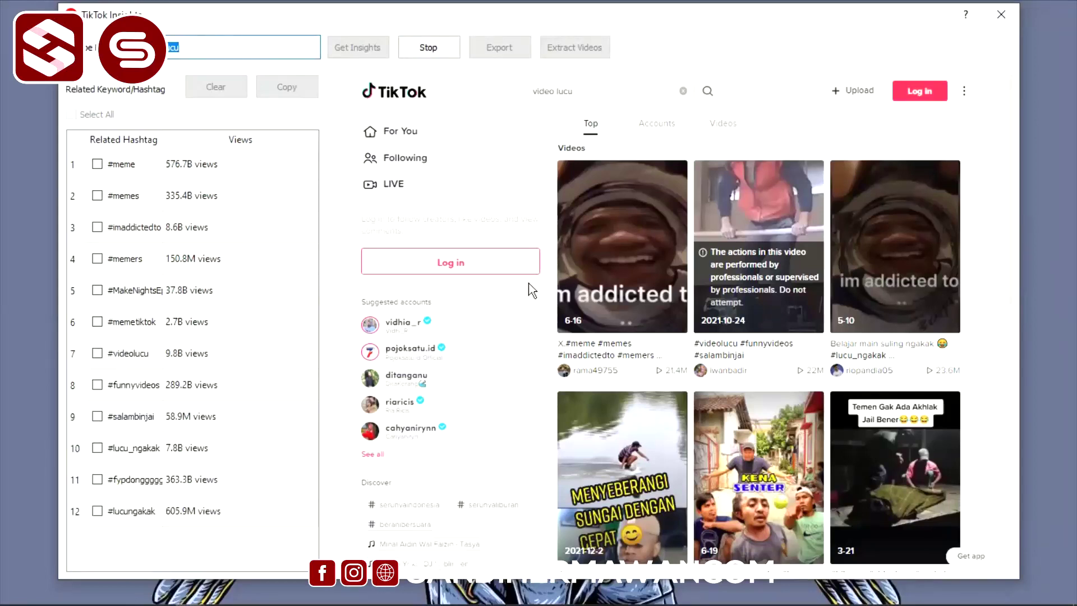
Stop the hashtag insight lookup, clear the related hashtag list, and open a suggested creator's TikTok profile
{"action": "left_click", "coordinate": [426, 49]}
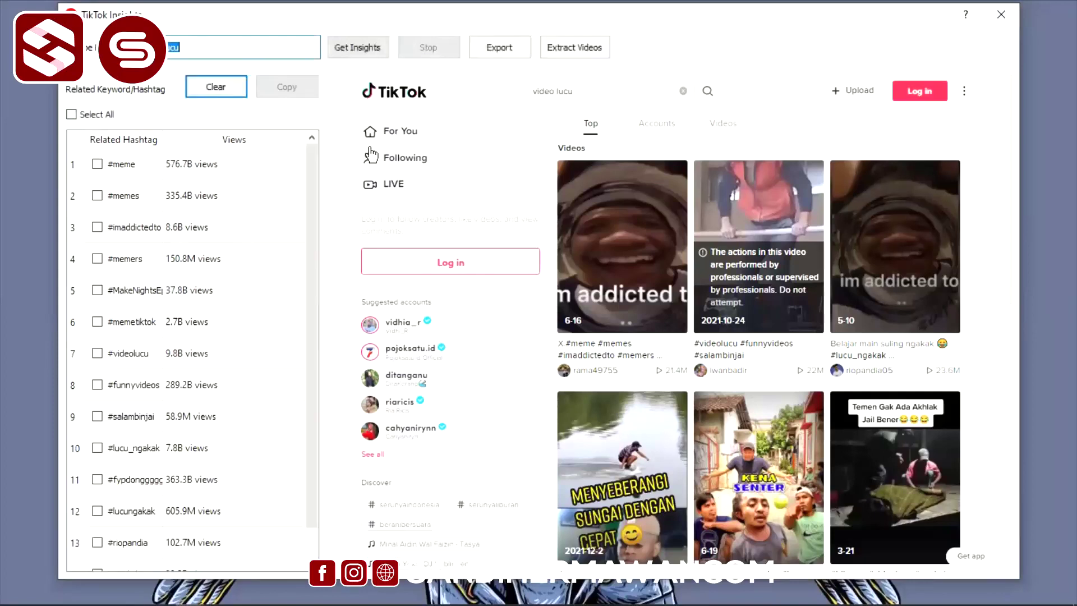
{"action": "key", "text": "Return"}
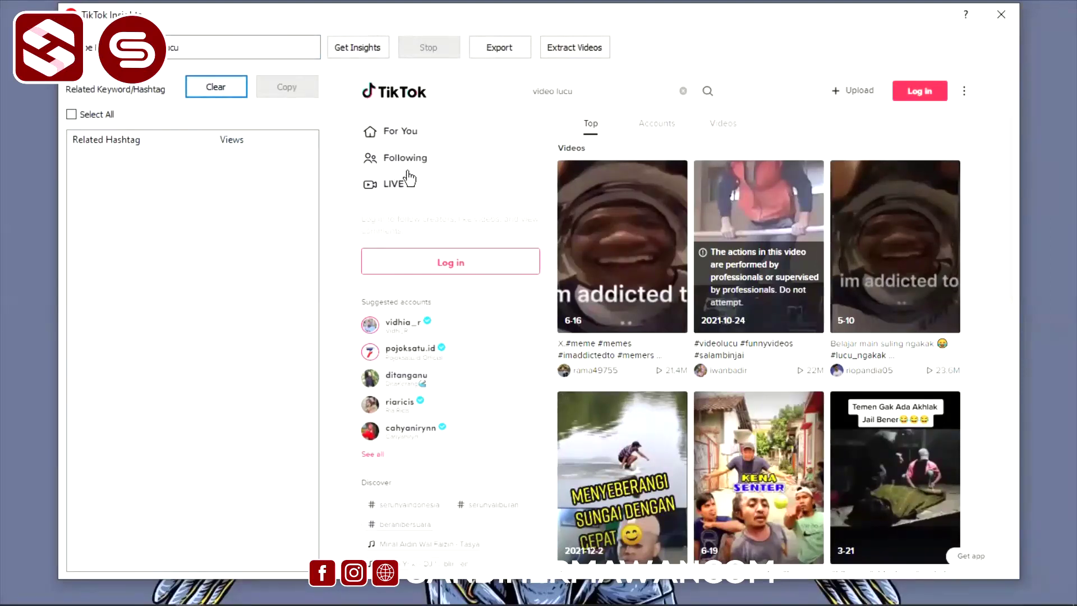
{"action": "left_click", "coordinate": [401, 404]}
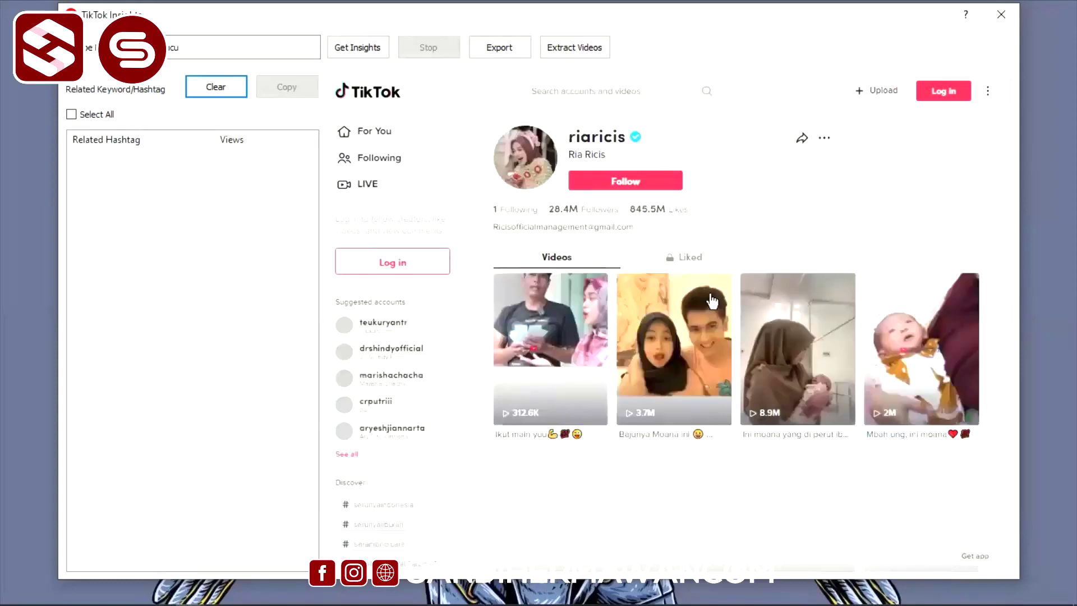
{"action": "scroll", "coordinate": [728, 417], "scroll_direction": "down", "scroll_amount": 3}
{"action": "scroll", "coordinate": [667, 337], "scroll_direction": "up", "scroll_amount": 3}
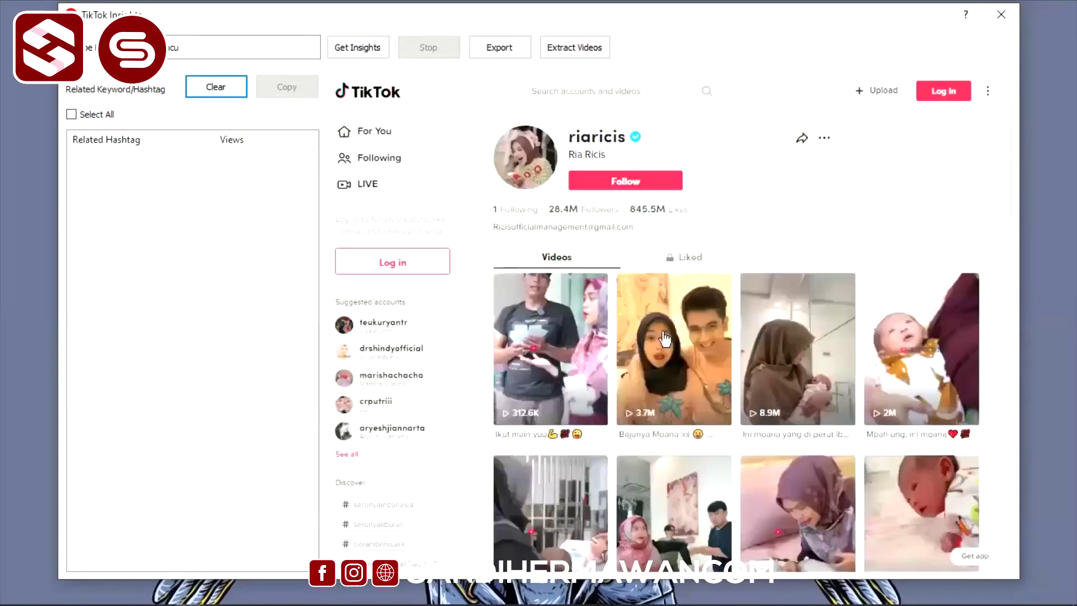
{"action": "left_click", "coordinate": [587, 52]}
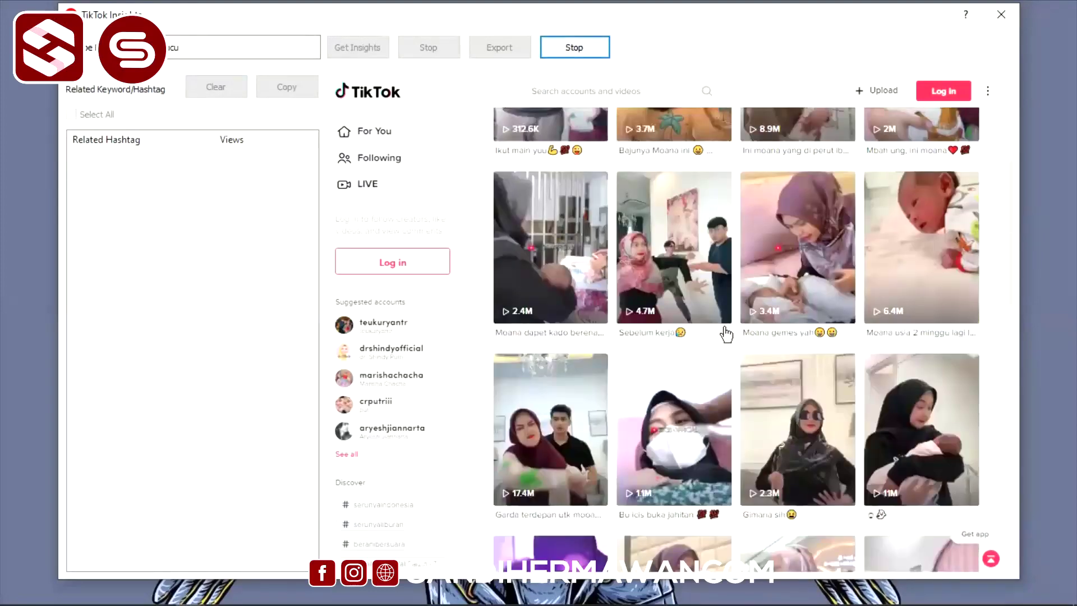
{"action": "left_click", "coordinate": [584, 51]}
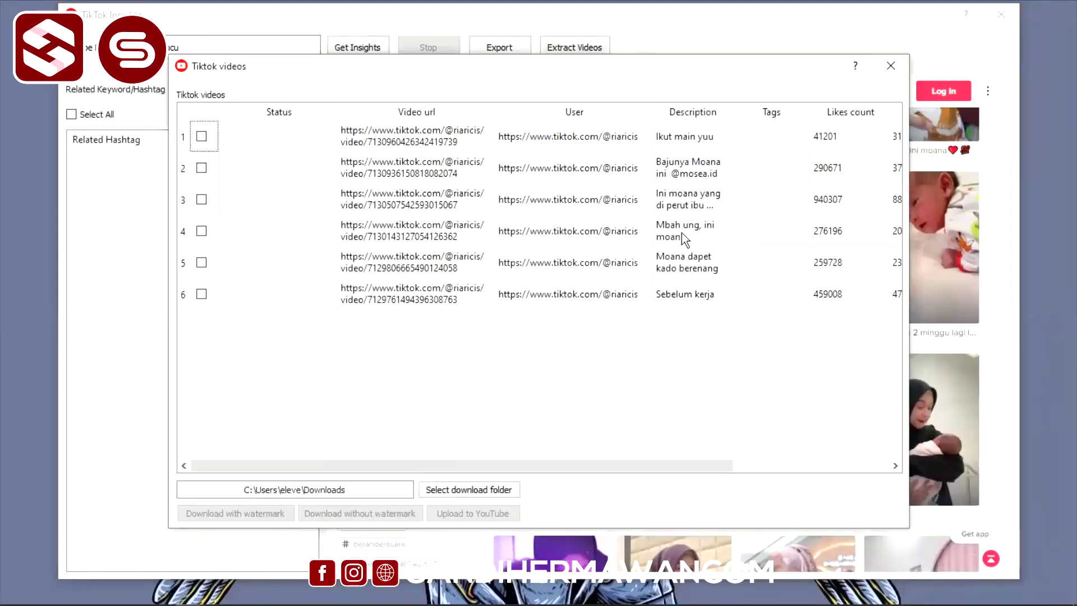
{"action": "left_click", "coordinate": [889, 68]}
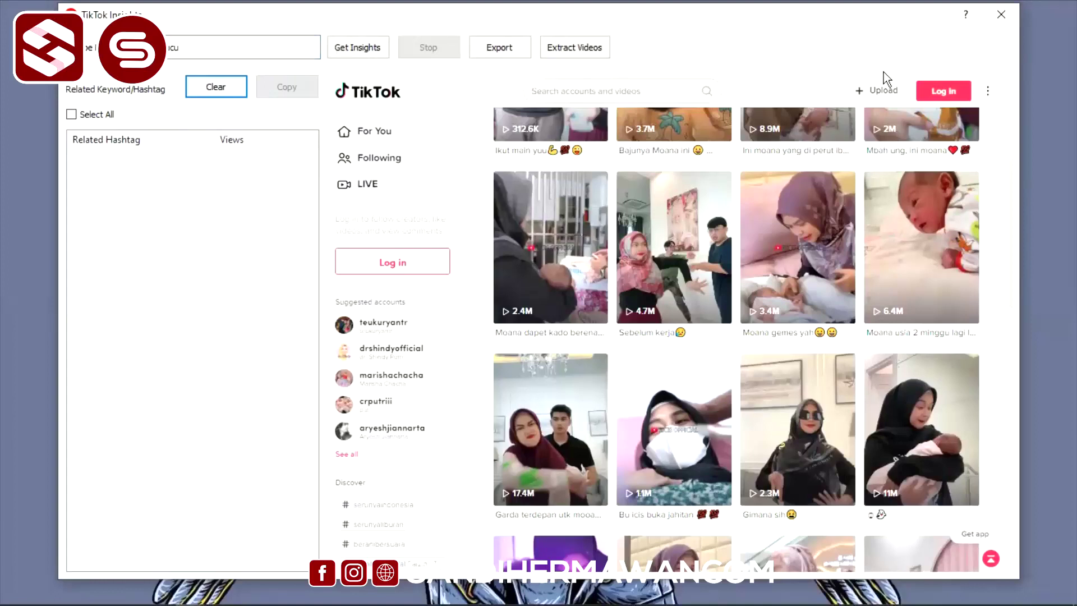
Search TikTok for 'tips dan trik', extract videos from the results, then stop extraction
{"action": "type", "text": "tips "}
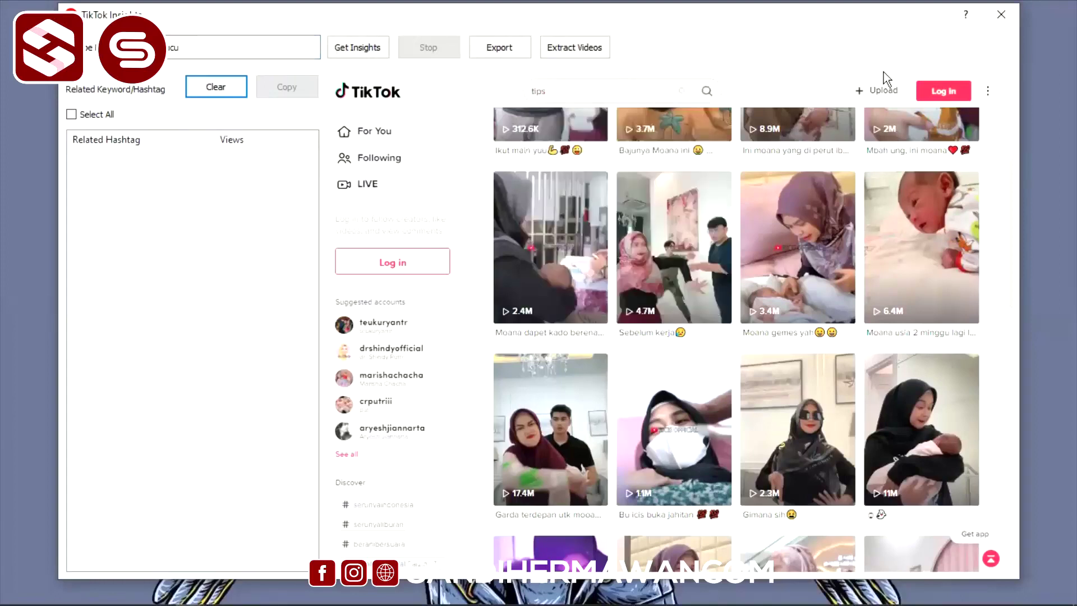
{"action": "type", "text": "dan trik"}
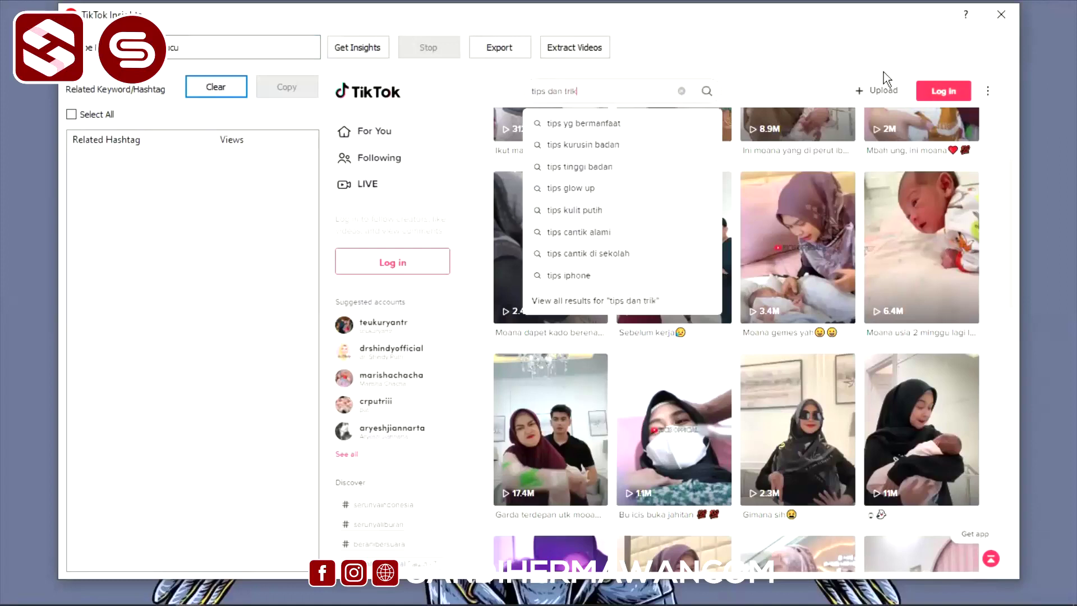
{"action": "key", "text": "Return"}
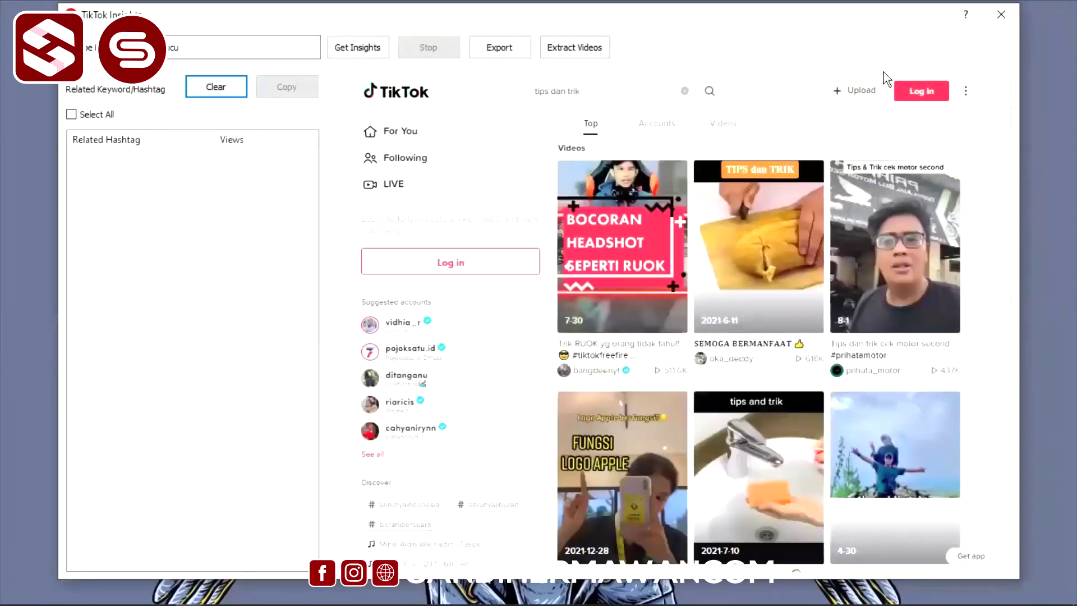
{"action": "scroll", "coordinate": [802, 305], "scroll_direction": "down", "scroll_amount": 3}
{"action": "scroll", "coordinate": [802, 305], "scroll_direction": "down", "scroll_amount": 6}
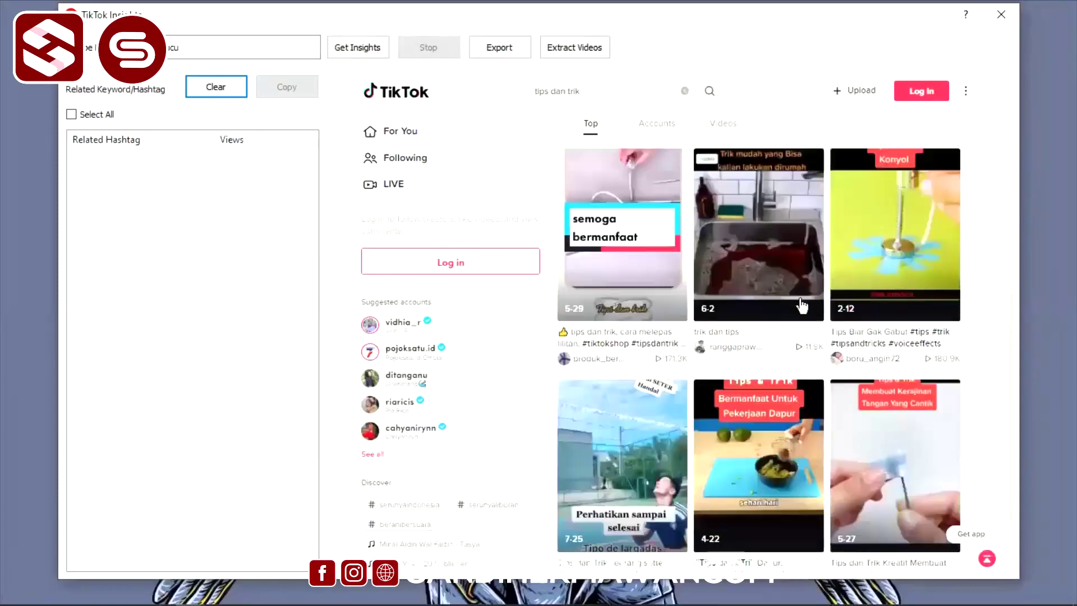
{"action": "scroll", "coordinate": [785, 291], "scroll_direction": "up", "scroll_amount": 10}
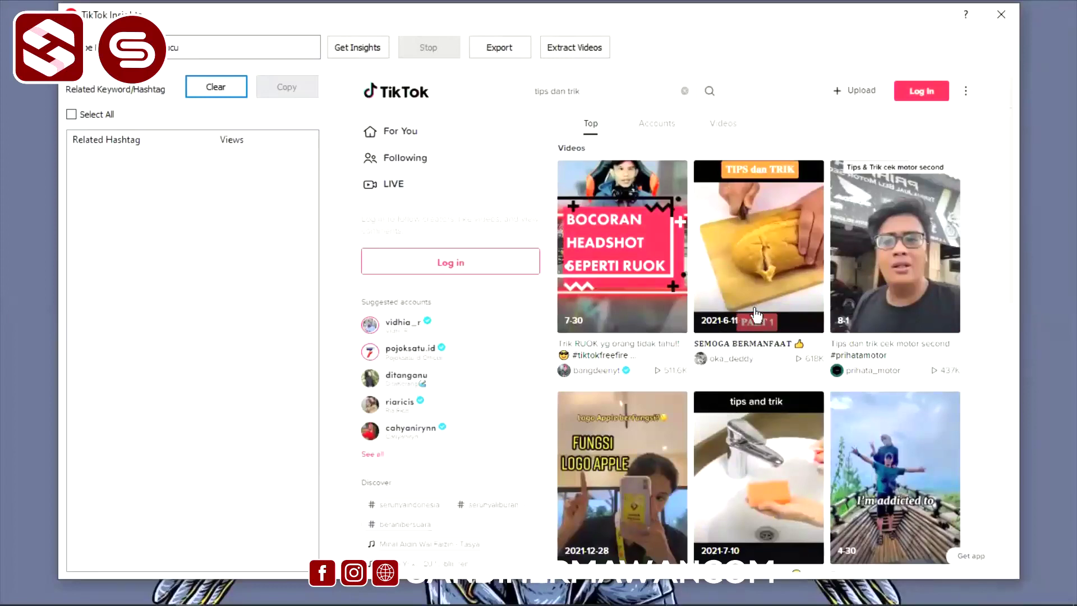
{"action": "left_click", "coordinate": [578, 48]}
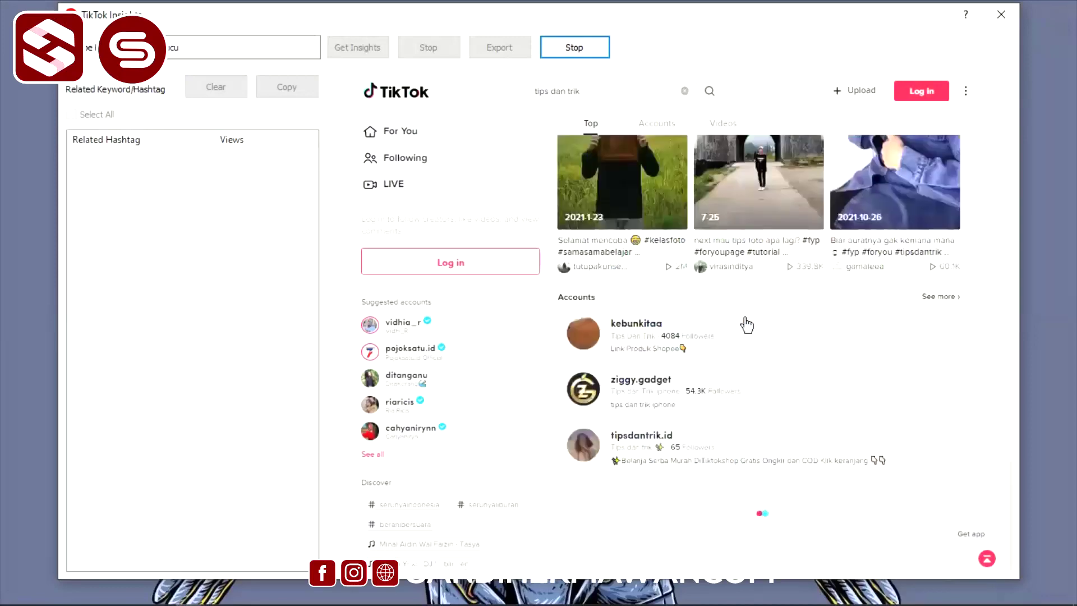
{"action": "left_click", "coordinate": [583, 55]}
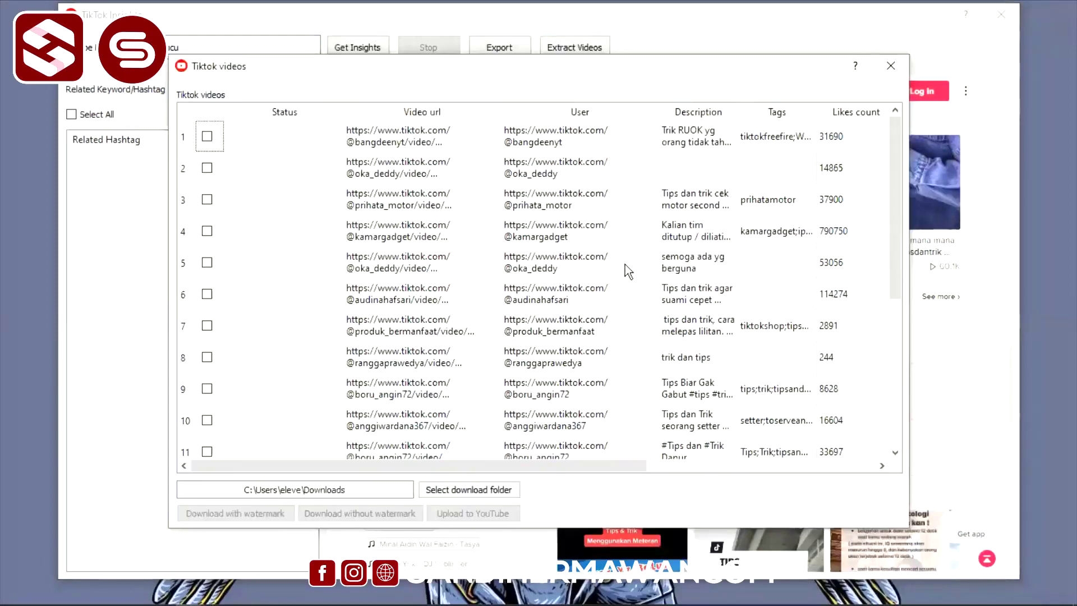
Tick the tips dan trik videos in rows 3 and 4 and download them with watermark
{"action": "left_click_drag", "start_coordinate": [543, 466], "coordinate": [465, 459]}
{"action": "left_click", "coordinate": [206, 200]}
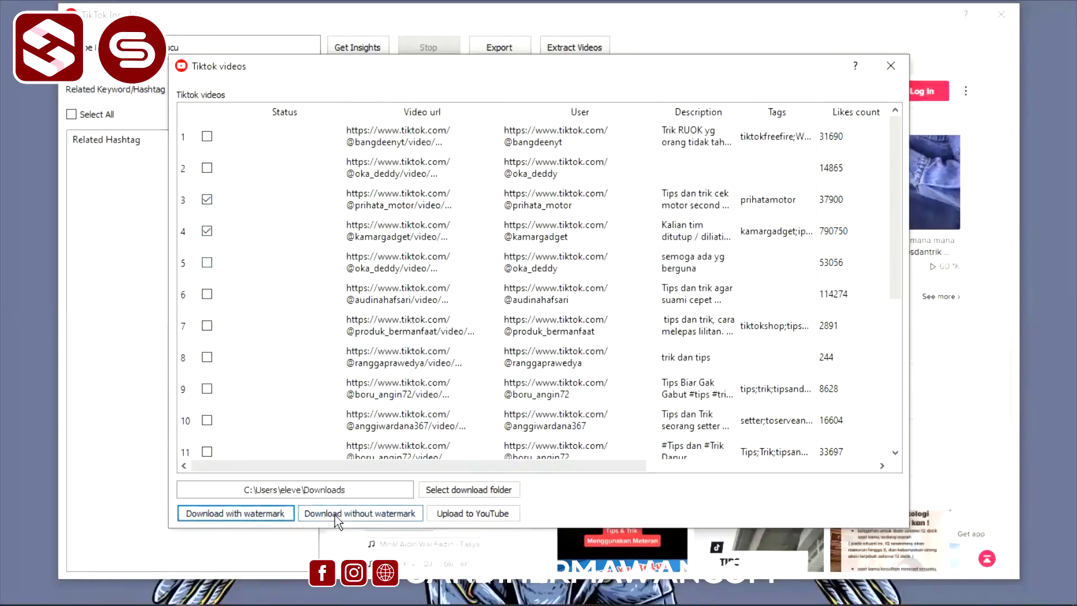
{"action": "left_click", "coordinate": [248, 515]}
{"action": "left_click", "coordinate": [457, 494]}
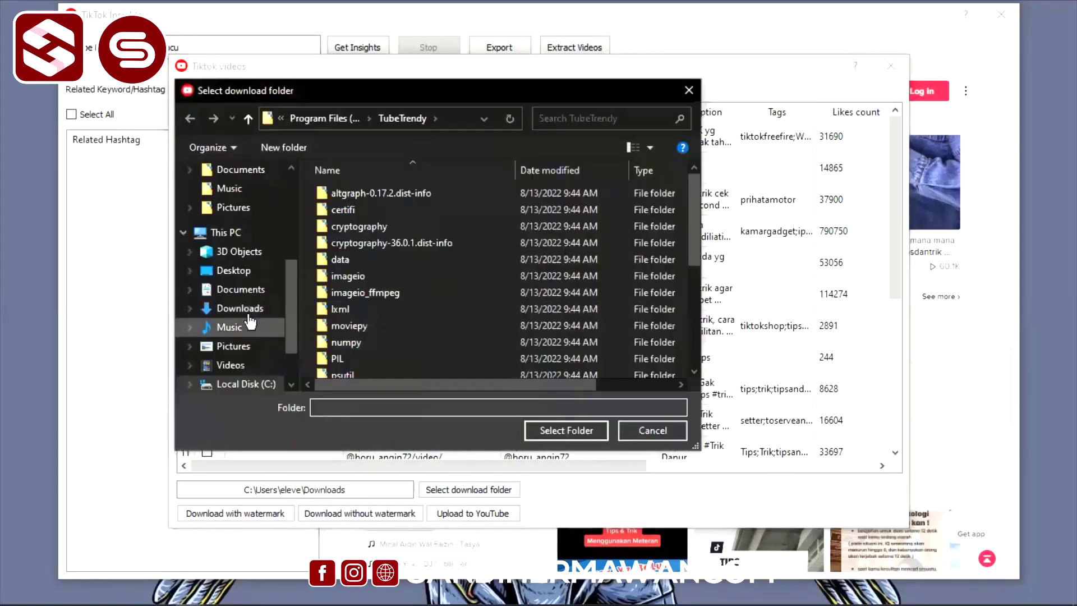
Cancel the folder picker and open Upload to YouTube for the two ticked videos as Shorts
{"action": "left_click", "coordinate": [667, 430]}
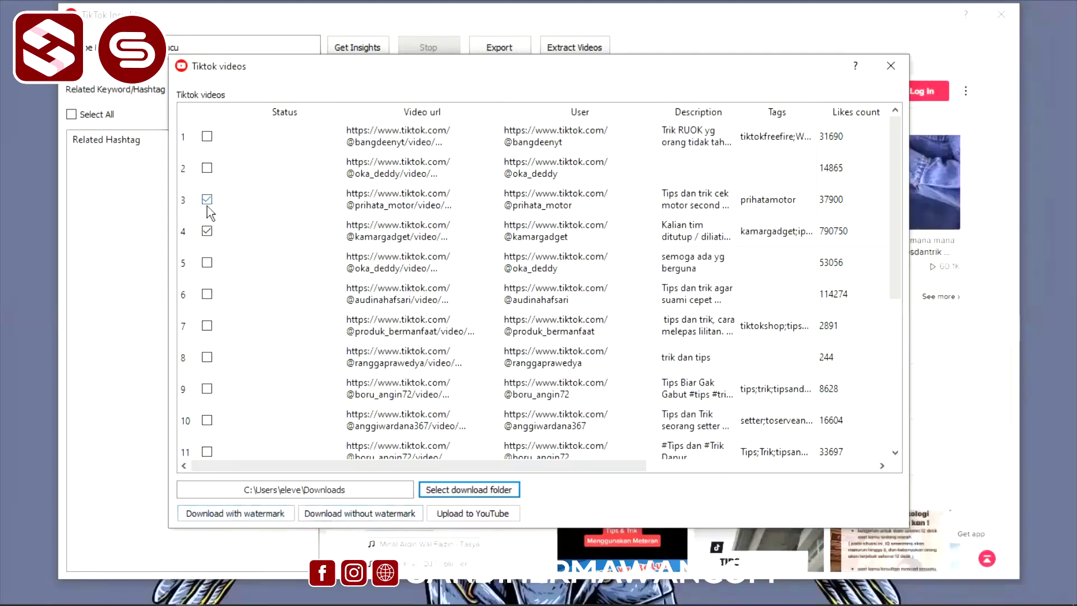
{"action": "left_click", "coordinate": [484, 517]}
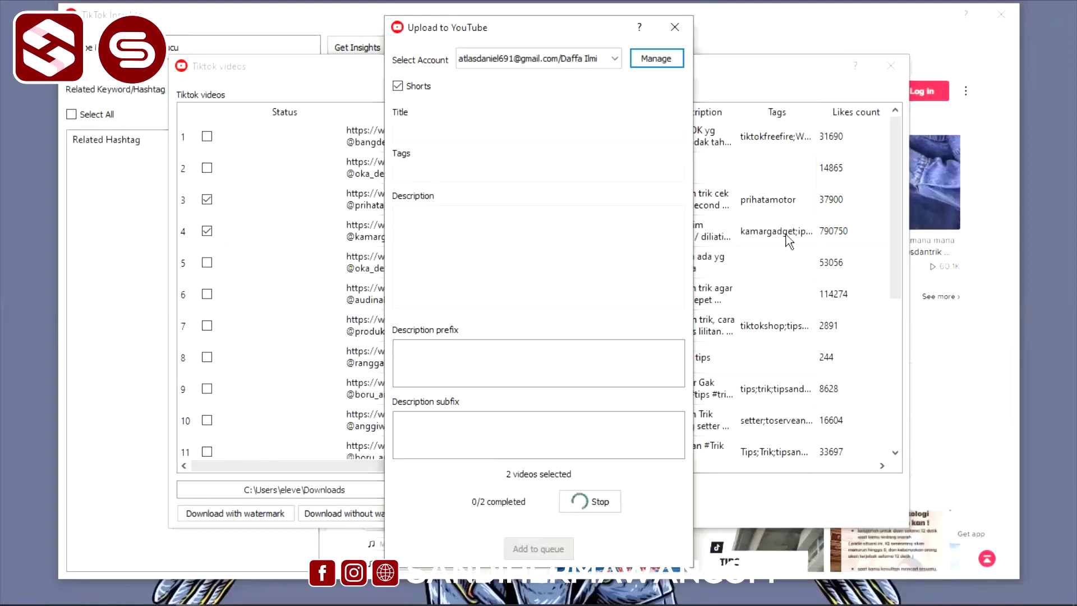
{"action": "left_click", "coordinate": [530, 362]}
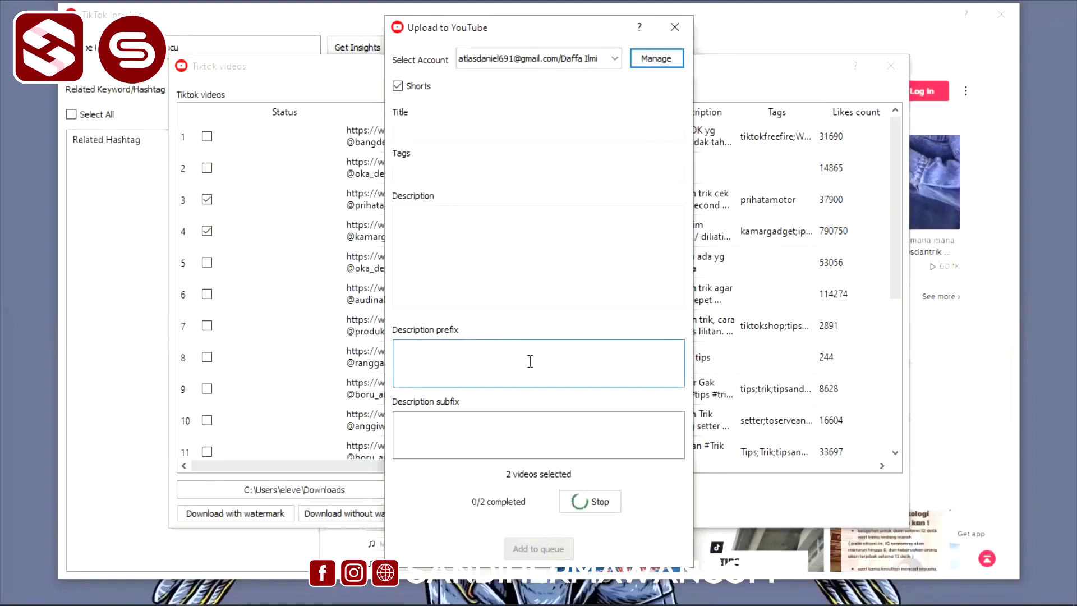
Set the description prefix to 'Video uploaded by Tubetrendy Neo'
{"action": "type", "text": "Video down"}
{"action": "key", "text": "BackSpace"}
{"action": "type", "text": "uploaded by"}
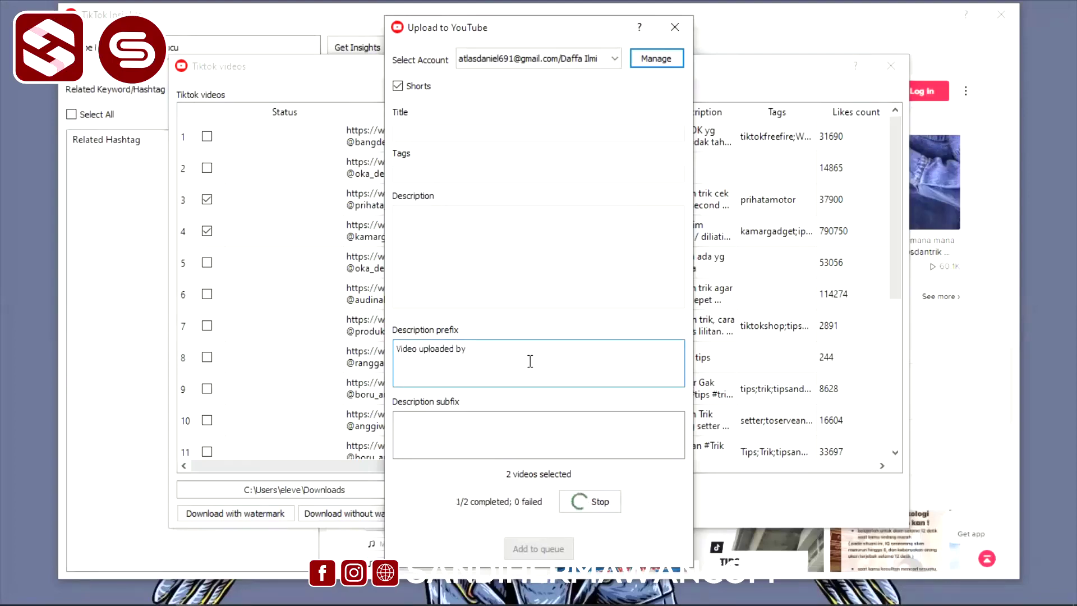
{"action": "type", "text": " Tubetrendy Neo"}
{"action": "left_click", "coordinate": [514, 433]}
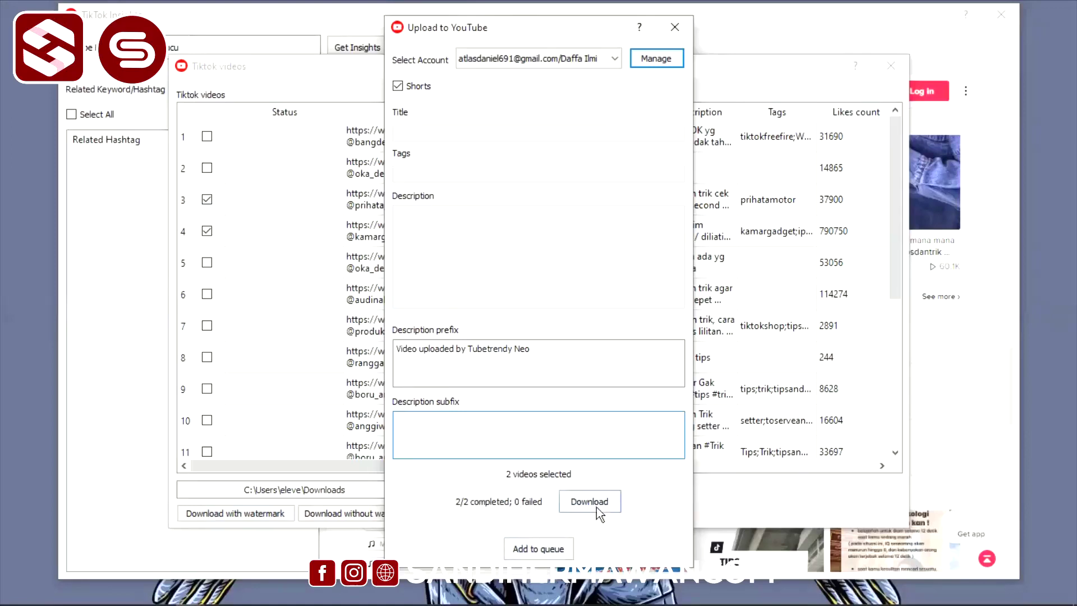
Add both videos to the upload queue and start uploading them
{"action": "left_click", "coordinate": [553, 553]}
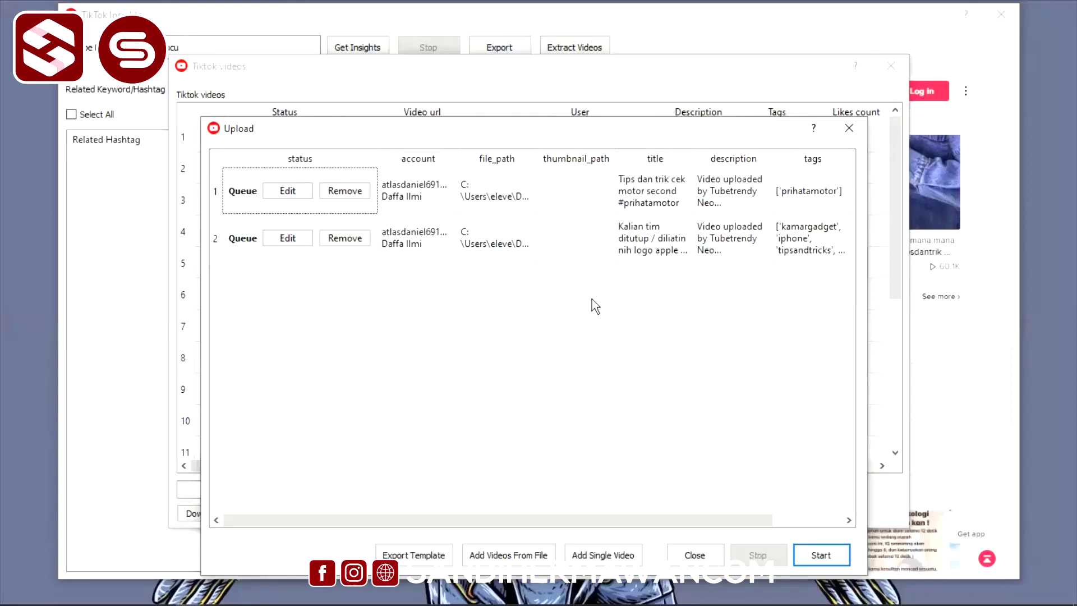
{"action": "left_click", "coordinate": [822, 560]}
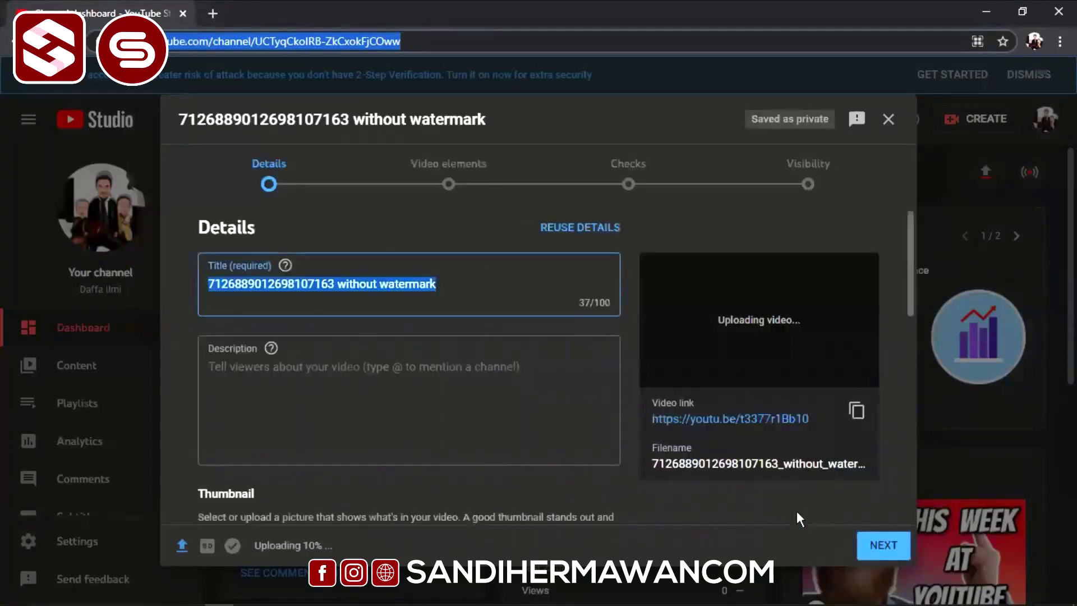
Title the first Short 'Tips dan trik cek motor second #prihatamotor', paste its description, and reveal more options
{"action": "key", "text": "BackSpace"}
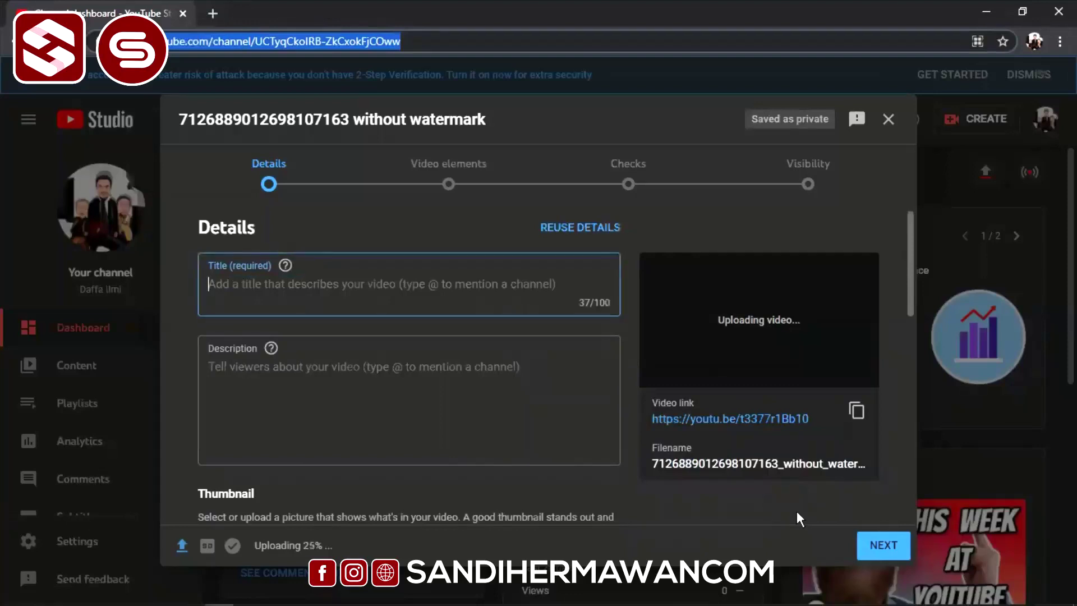
{"action": "type", "text": "Tips dan trik cek motor second #prihatamotor"}
{"action": "key", "text": "Tab"}
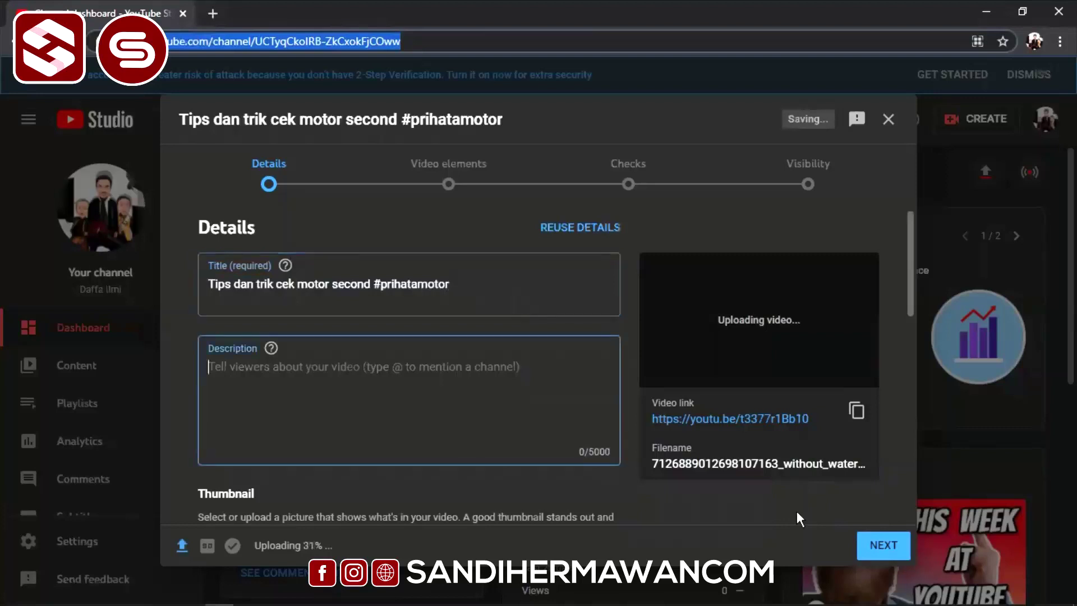
{"action": "type", "text": "#SHORTS  Video uploaded by Tubetrendy Neo Tips dan trik cek motor second #prihatamotor Created by https://www.tiktok.com/@prihata_motor"}
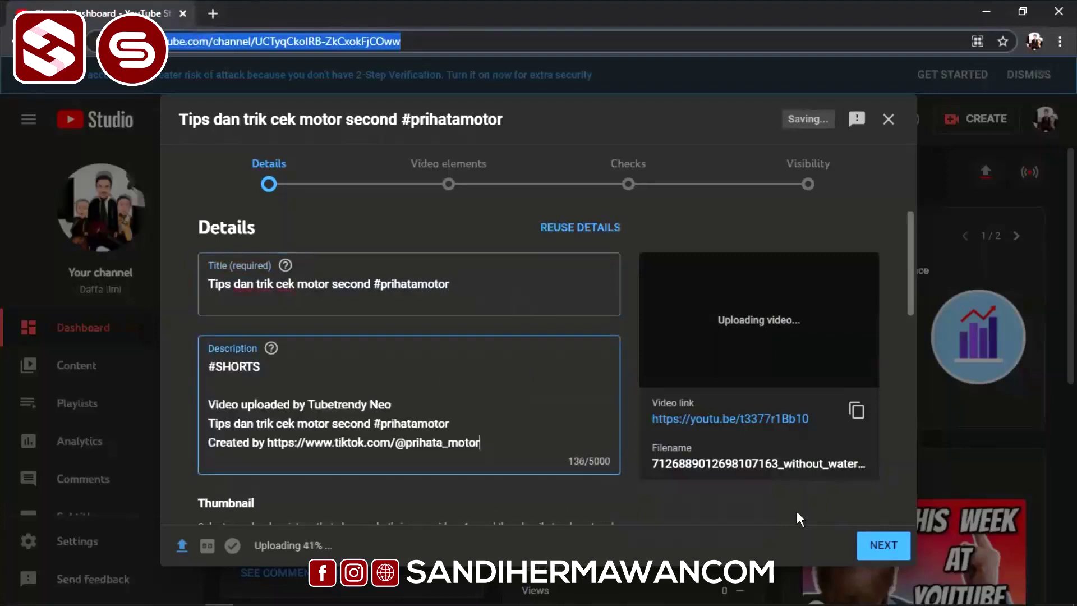
{"action": "scroll", "coordinate": [239, 459], "scroll_direction": "down", "scroll_amount": 5}
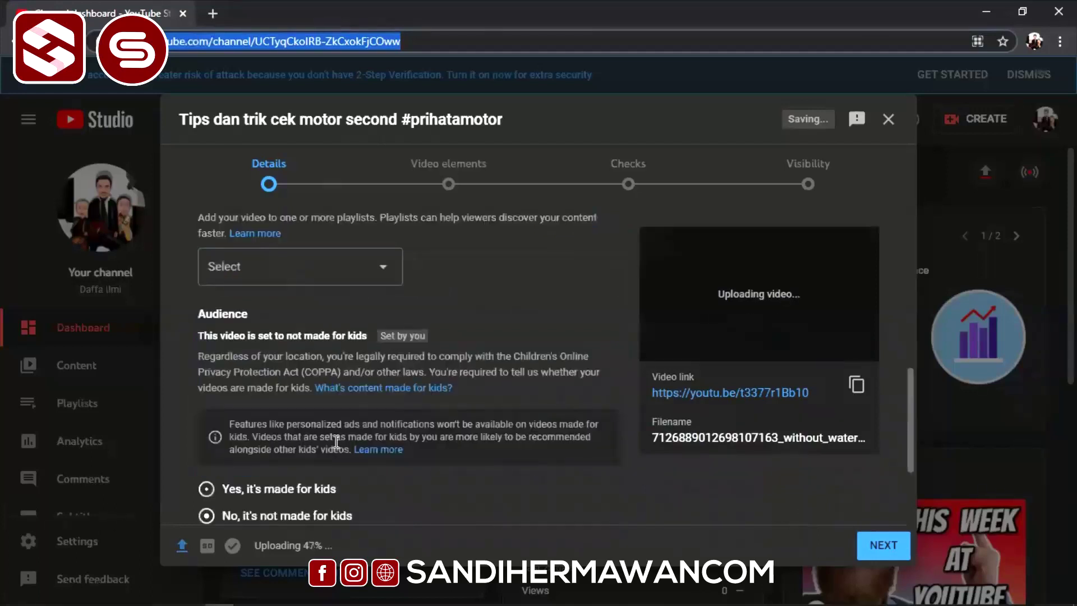
{"action": "scroll", "coordinate": [367, 325], "scroll_direction": "down", "scroll_amount": 1}
{"action": "key", "text": "Return"}
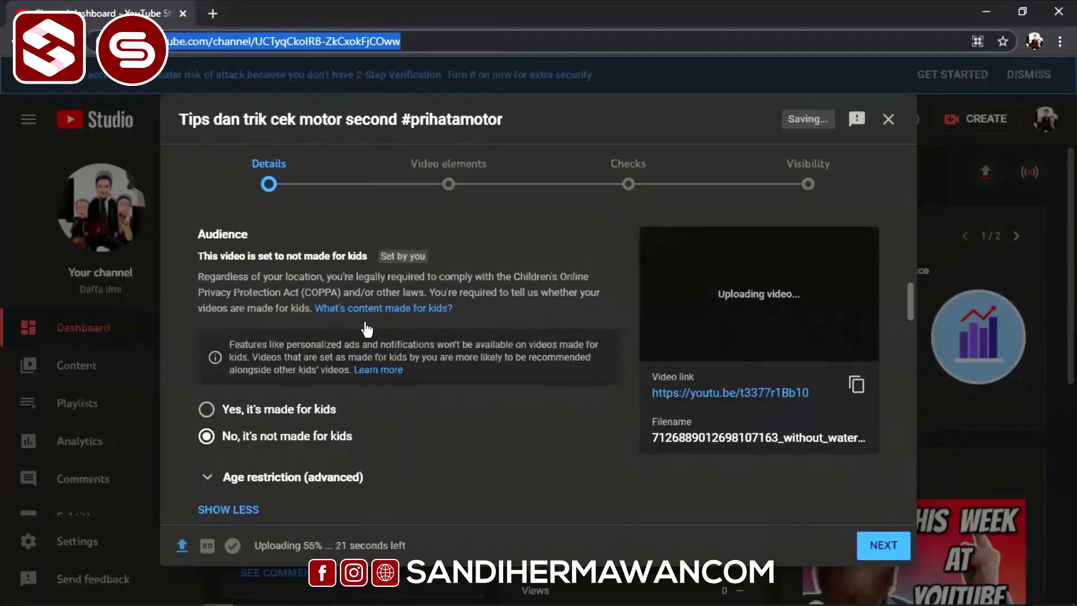
{"action": "scroll", "coordinate": [367, 329], "scroll_direction": "down", "scroll_amount": 5}
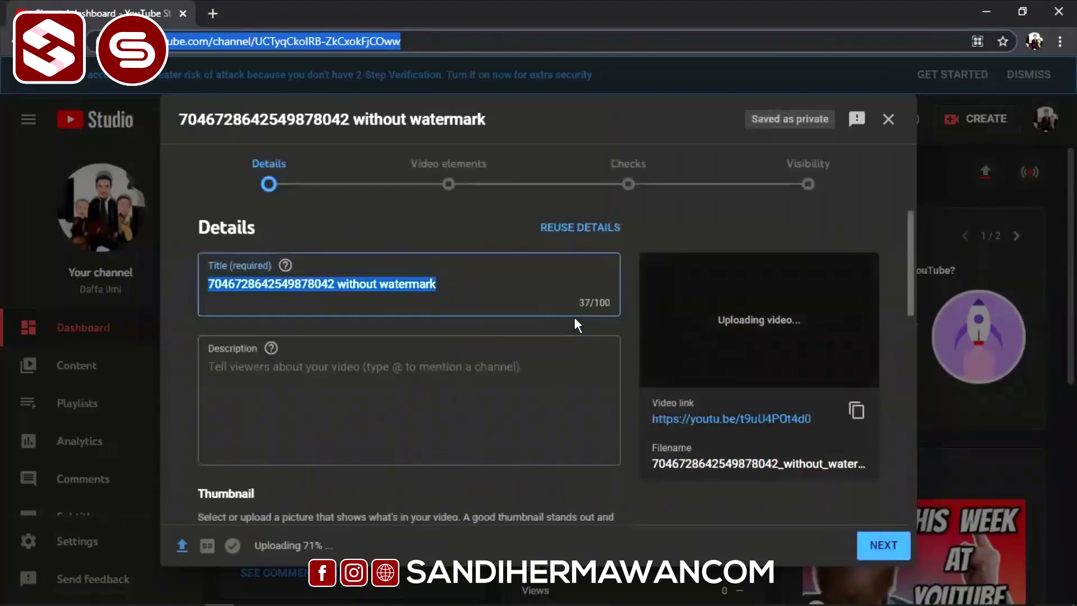
Replace the second Short's default file-name title with the pasted TikTok caption
{"action": "key", "text": "BackSpace"}
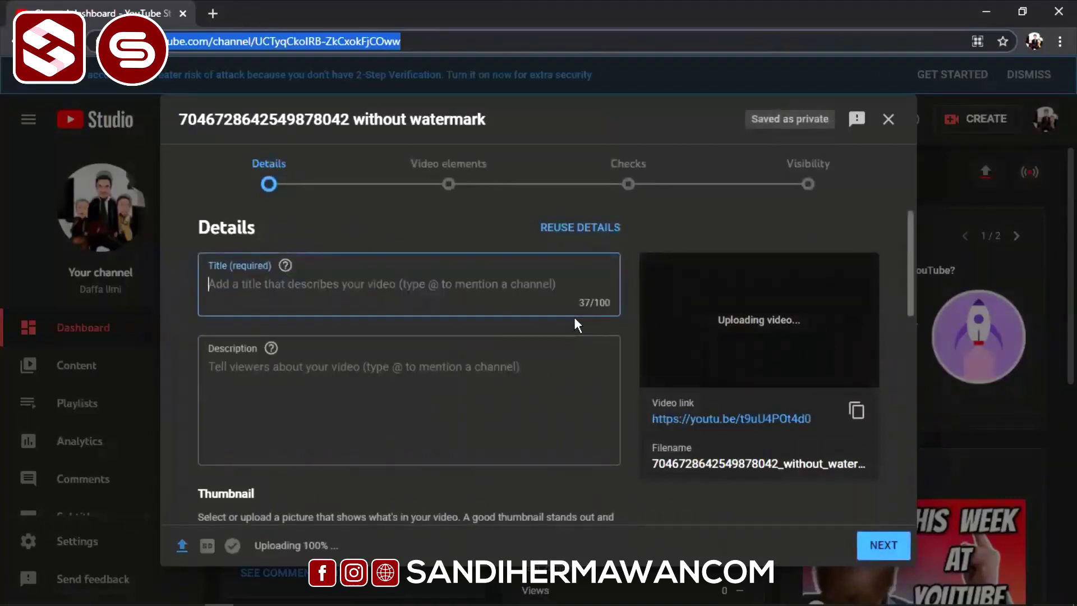
{"action": "key", "text": "BackSpace"}
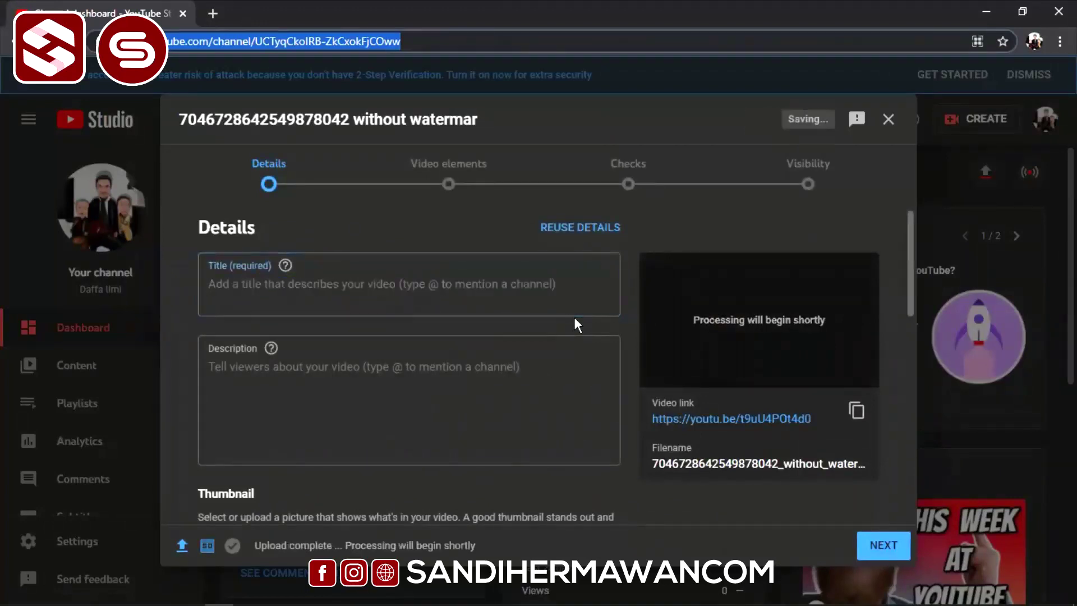
{"action": "key", "text": "BackSpace"}
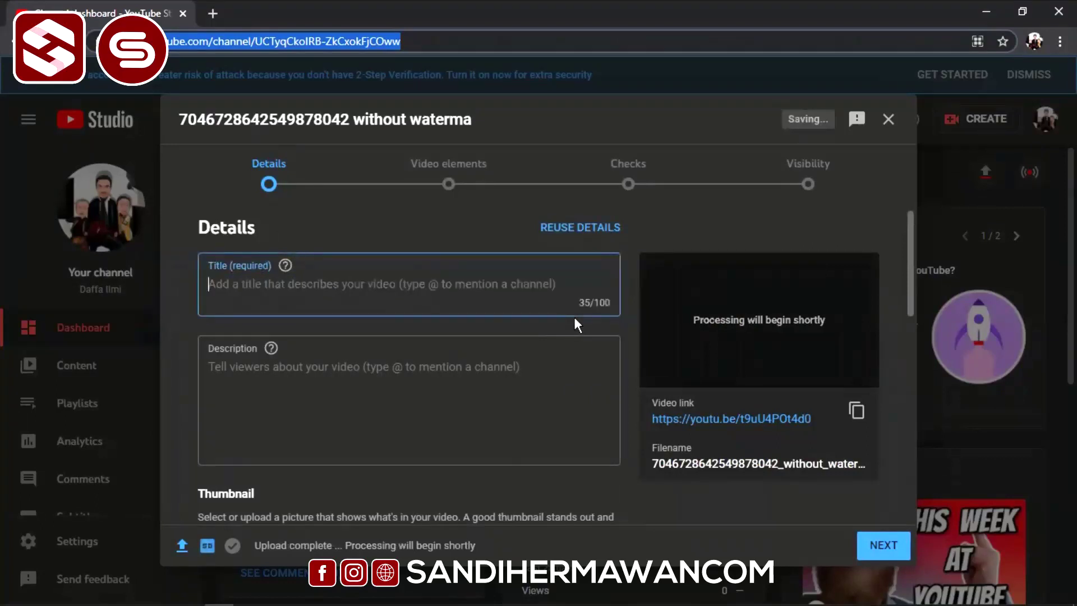
{"action": "type", "text": "Kalian tim ditutup / diliatin nih logo apple nya?  #kamargadget #iphone #tipsandtricks #TemanHealin"}
Paste the prepared description and add tags kamargadget, iphone, tipsandtricks
{"action": "key", "text": "Tab"}
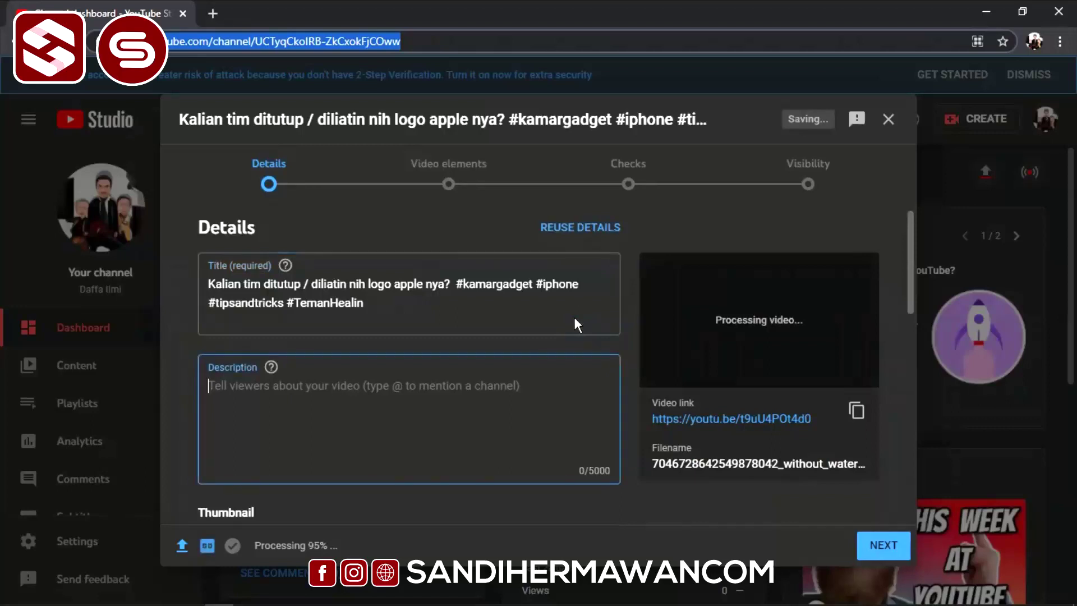
{"action": "type", "text": "#SHORTS  Video uploaded by Tubetrendy Neo Kalian tim ditutup / diliatin nih logo apple nya?  #kamargadget #iphone #tipsandtricks #TemanHealing Created by https://www.tiktok.com/@kamargadget"}
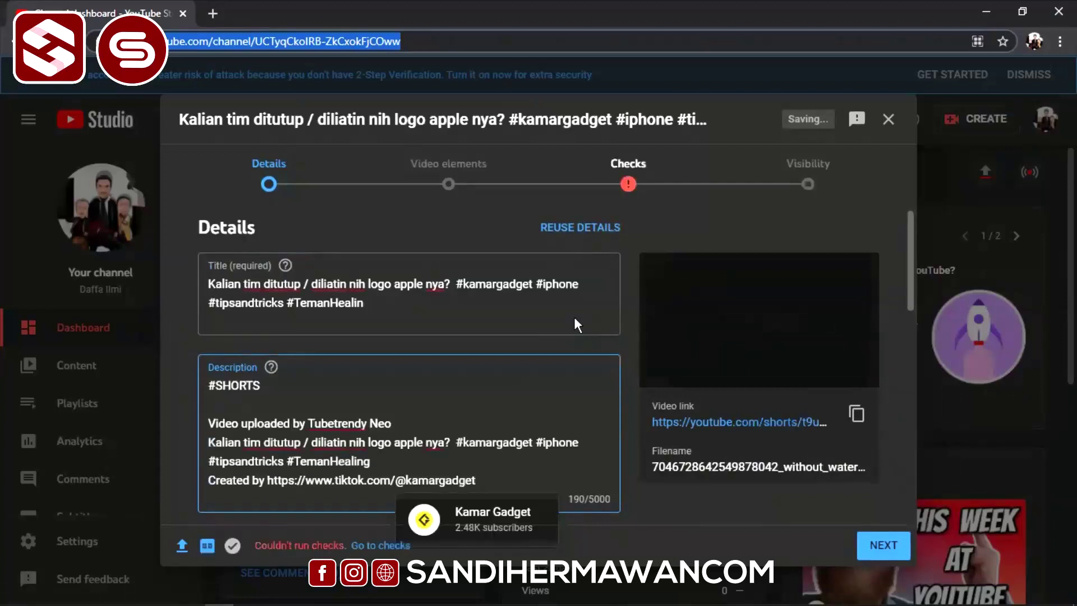
{"action": "scroll", "coordinate": [573, 314], "scroll_direction": "down", "scroll_amount": 10}
{"action": "scroll", "coordinate": [576, 325], "scroll_direction": "down", "scroll_amount": 2}
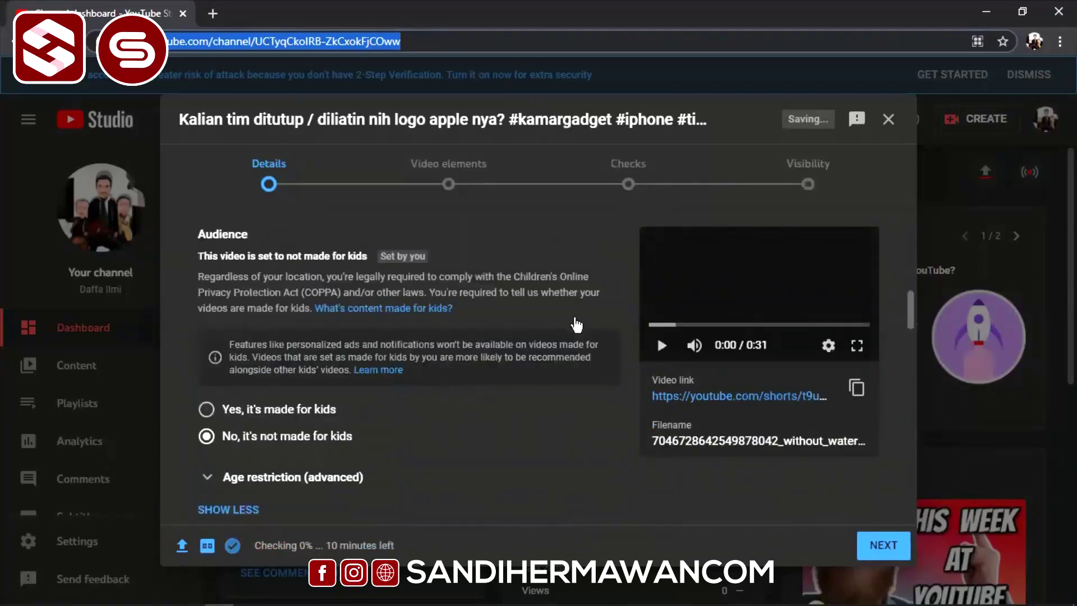
{"action": "scroll", "coordinate": [576, 325], "scroll_direction": "down", "scroll_amount": 5}
{"action": "type", "text": "kamargadget,iphone,tipsandtricks,"}
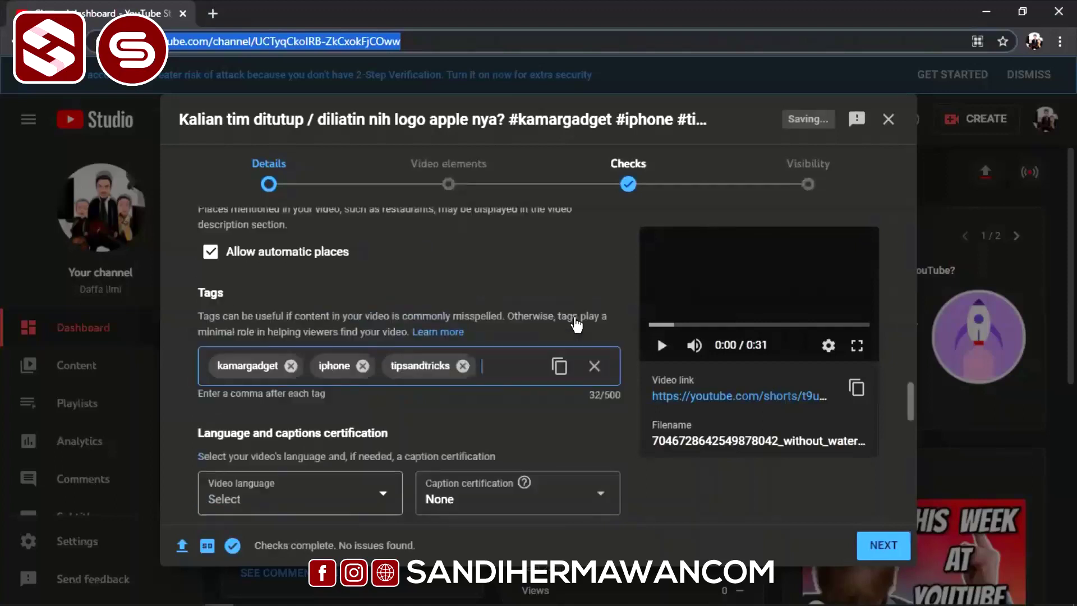
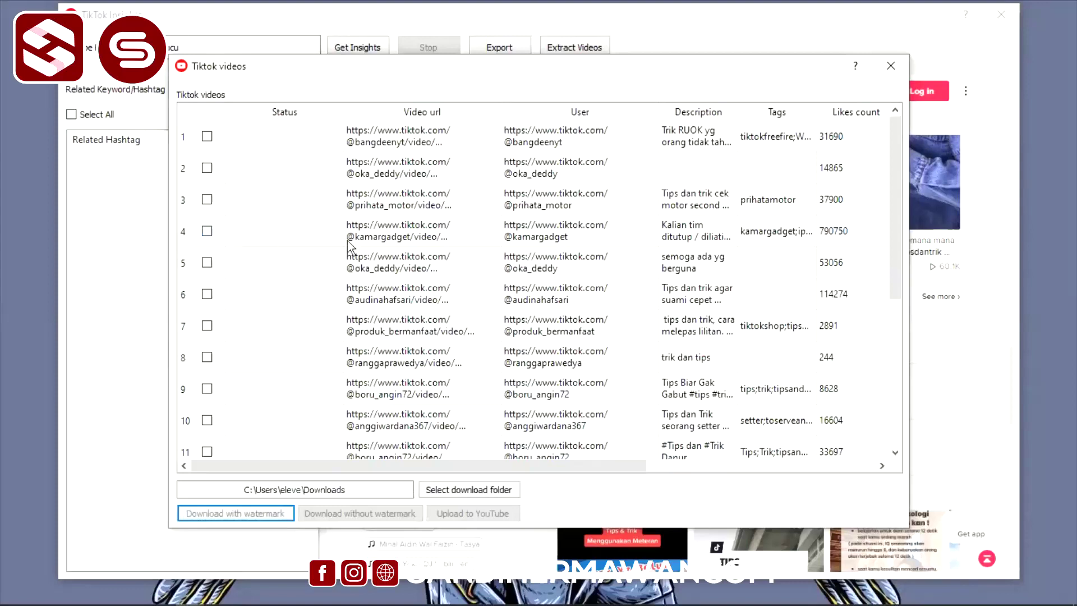
Tick the checkboxes for videos in rows 9 through 14 of the TikTok video list
{"action": "scroll", "coordinate": [349, 247], "scroll_direction": "down", "scroll_amount": 1}
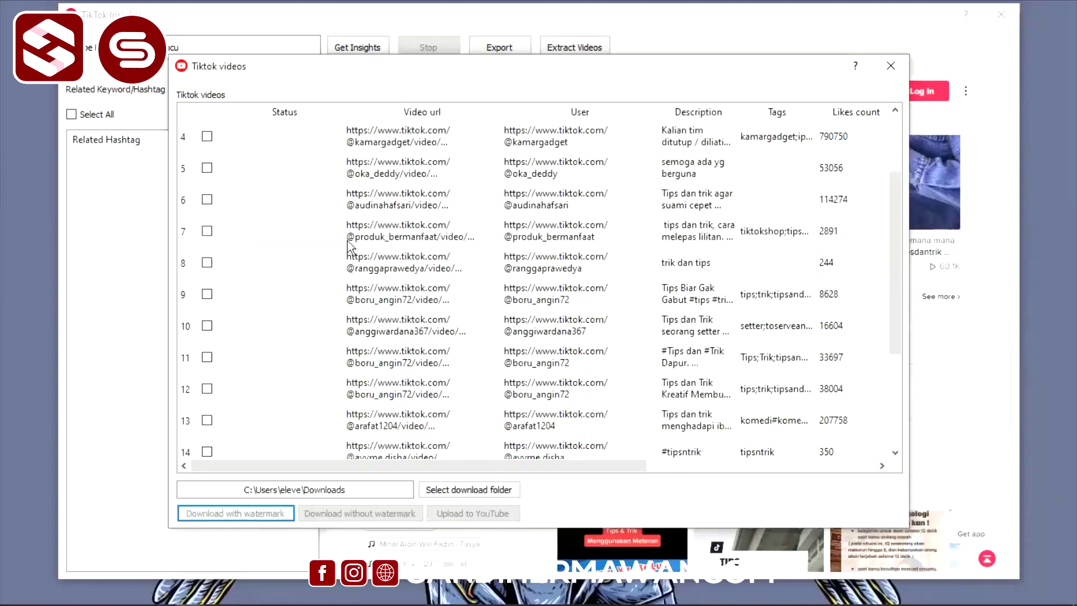
{"action": "left_click", "coordinate": [207, 295]}
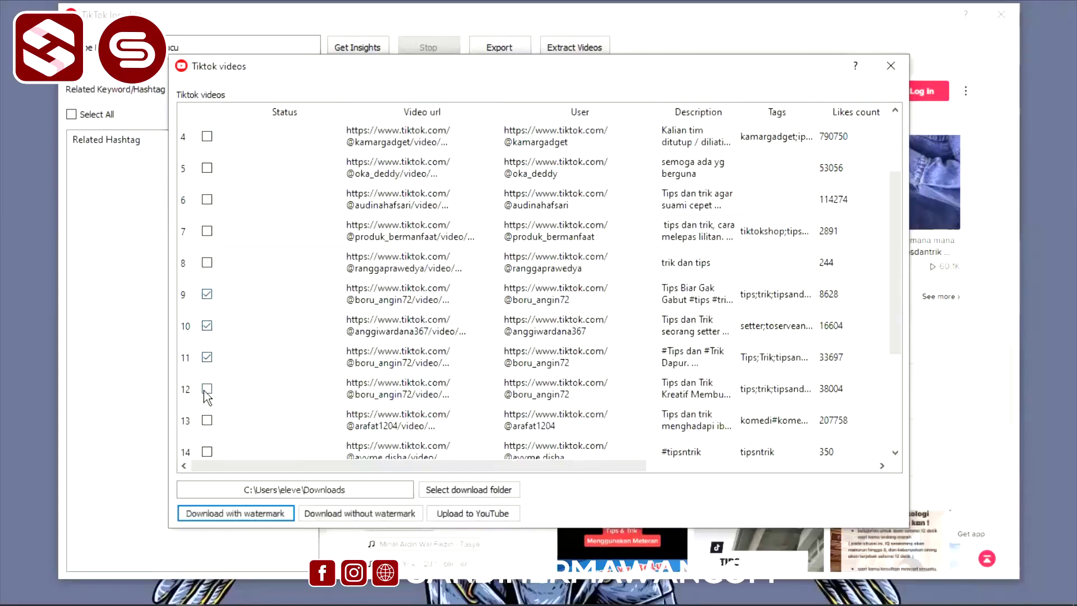
{"action": "left_click", "coordinate": [207, 420]}
{"action": "scroll", "coordinate": [214, 420], "scroll_direction": "down", "scroll_amount": 1}
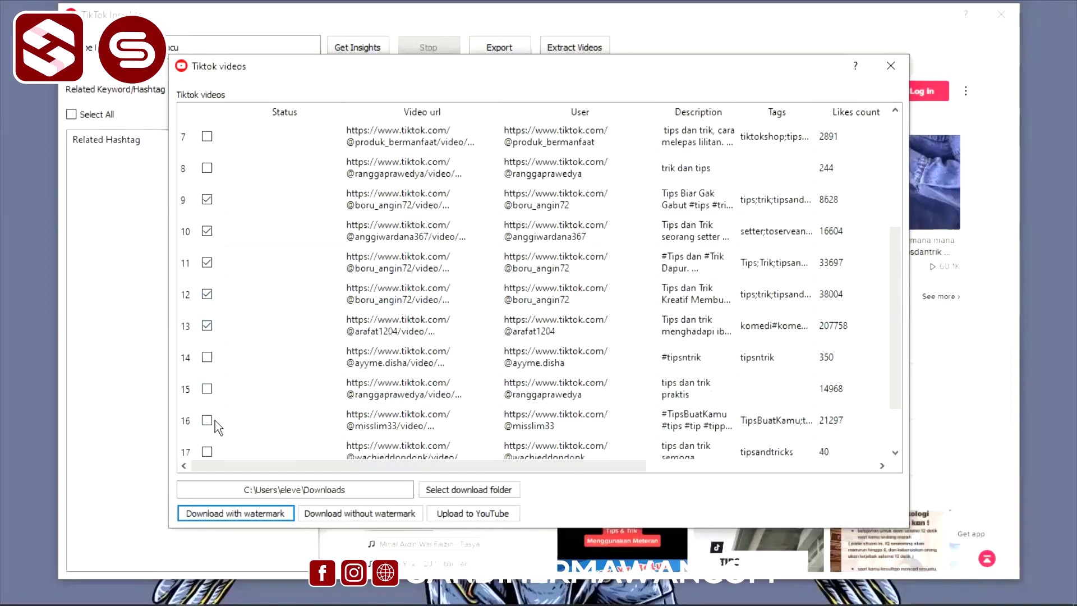
{"action": "left_click", "coordinate": [207, 357]}
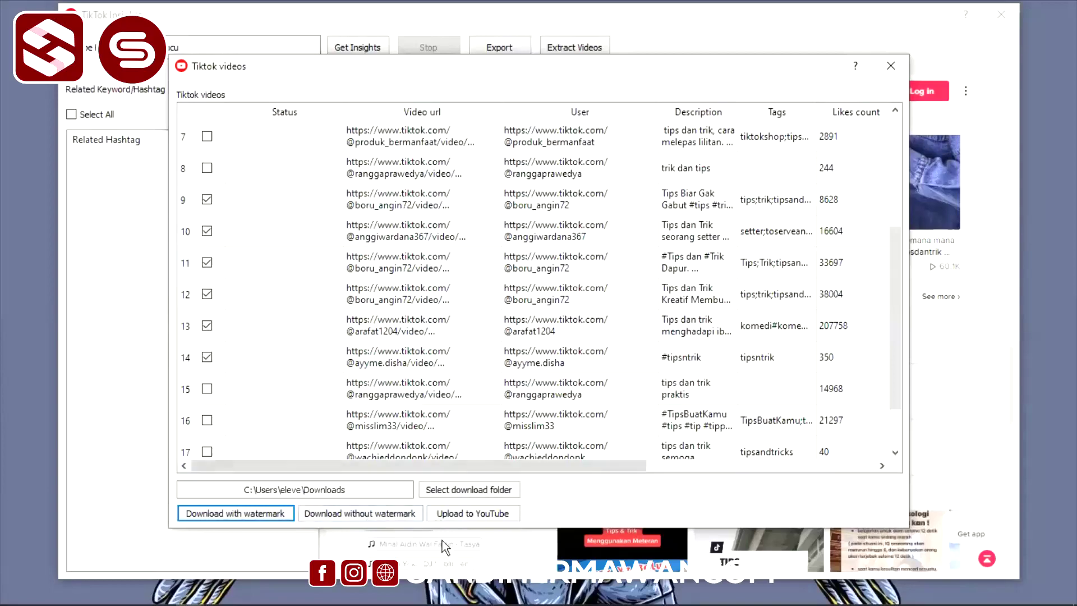
Open the Upload to YouTube dialog for the six ticked videos and move it slightly lower
{"action": "left_click", "coordinate": [452, 514]}
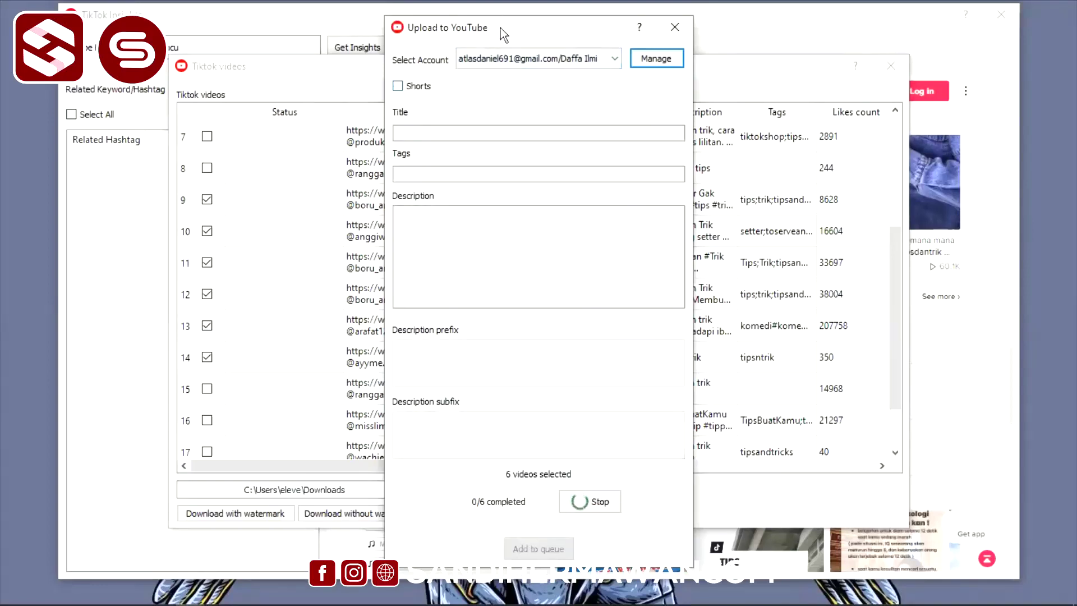
{"action": "left_click_drag", "start_coordinate": [500, 31], "coordinate": [494, 42]}
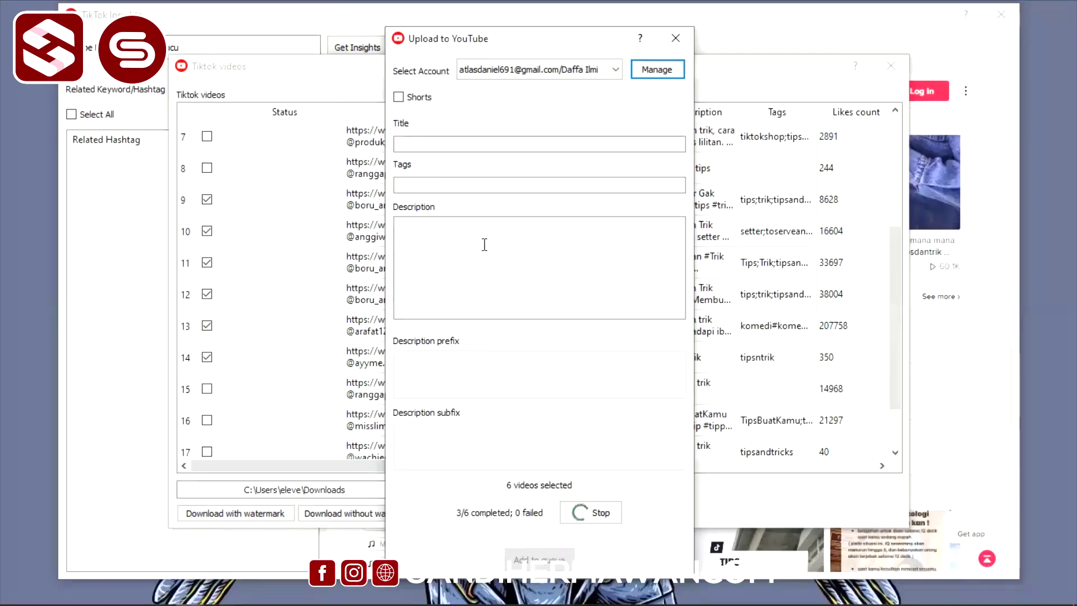
Title the upload 'KOMPILASI VIDEO LUCU NGAKAK' with tags LUCU, NGAKAK, FUNNY, VIDEO LUCU, LAWAK, VIRAL
{"action": "left_click", "coordinate": [476, 139]}
{"action": "type", "text": "KOMPILASI"}
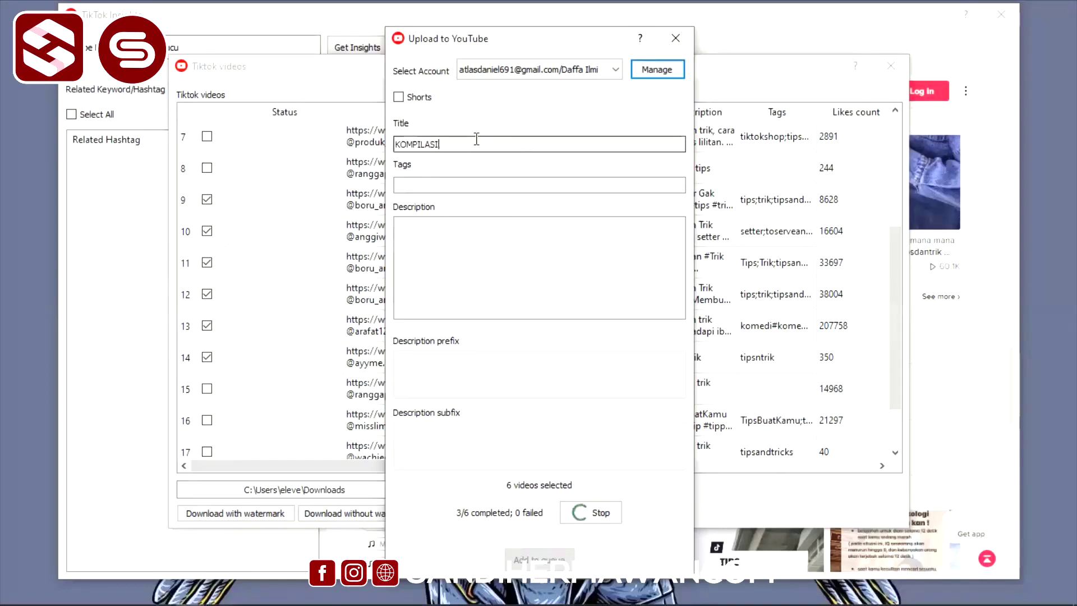
{"action": "type", "text": " VIDEO LUCU NGAKAK"}
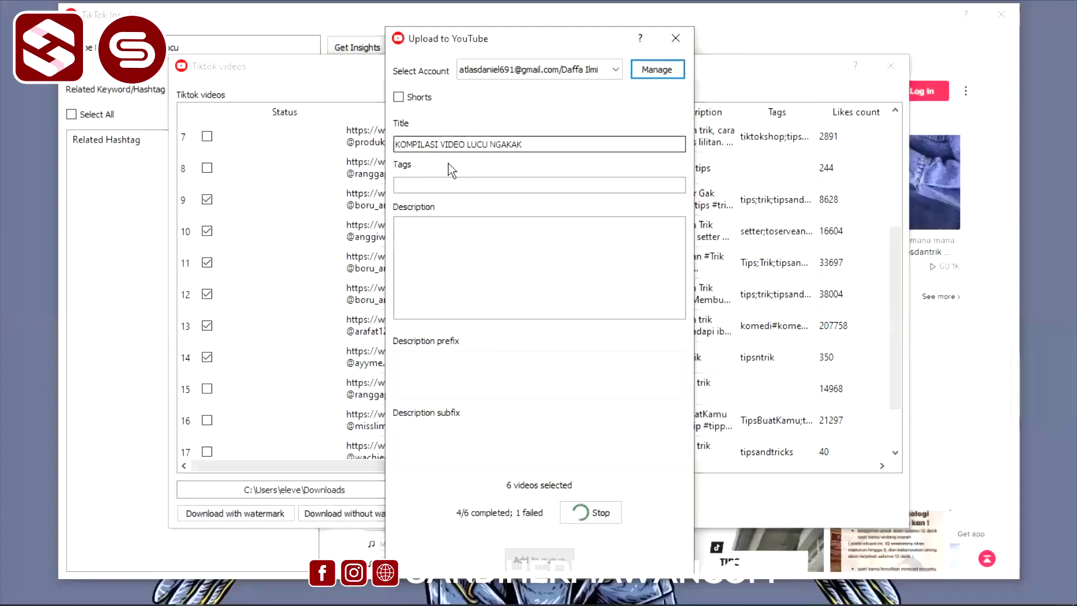
{"action": "left_click", "coordinate": [464, 183]}
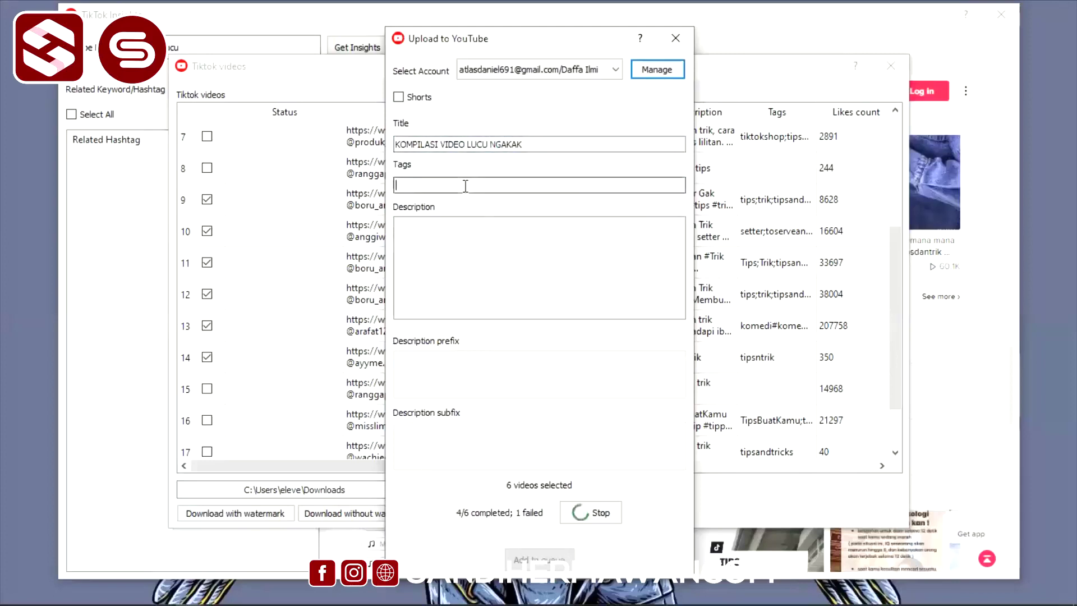
{"action": "type", "text": "LUCU, NGAKAK, "}
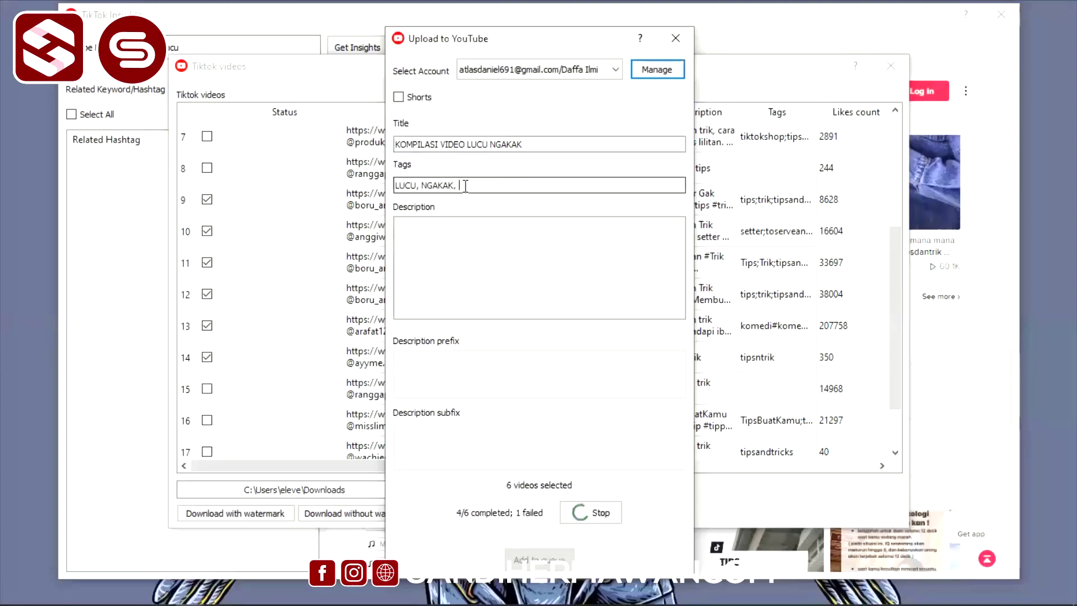
{"action": "type", "text": "FUNNY, VIDEO LUCU, LAWAK, "}
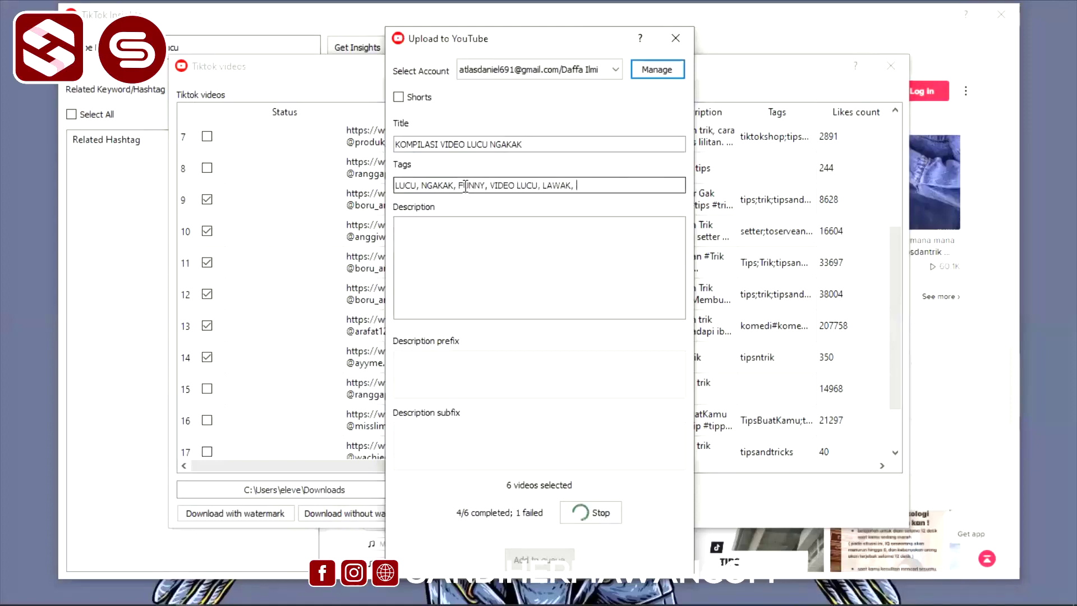
{"action": "type", "text": "VIRAL"}
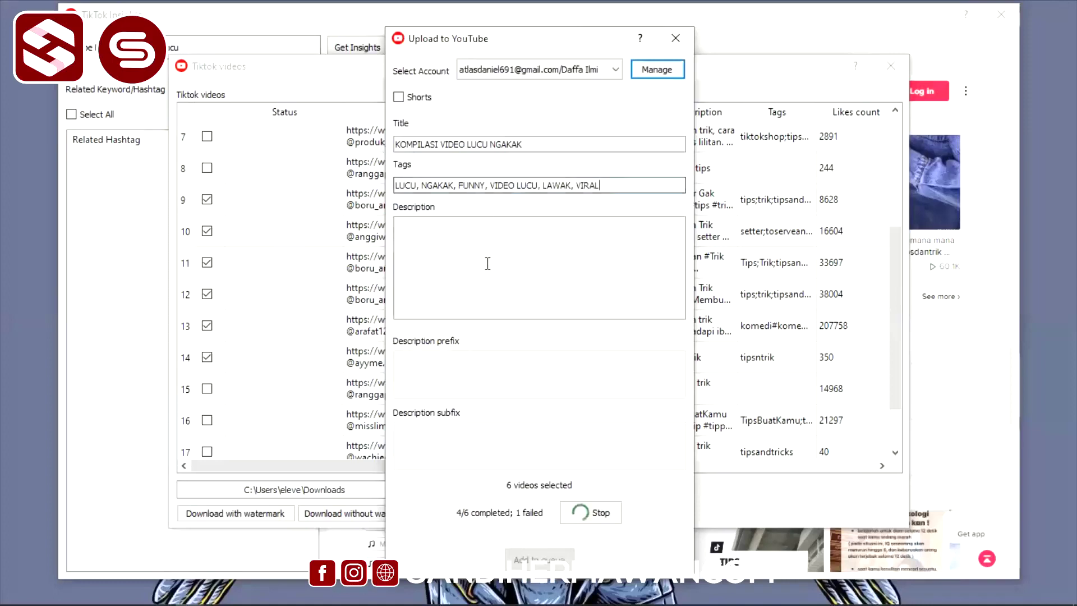
Set the description to 'Uploaded by Tubetrendy Neo' and add the compilation to the queue
{"action": "left_click", "coordinate": [479, 255]}
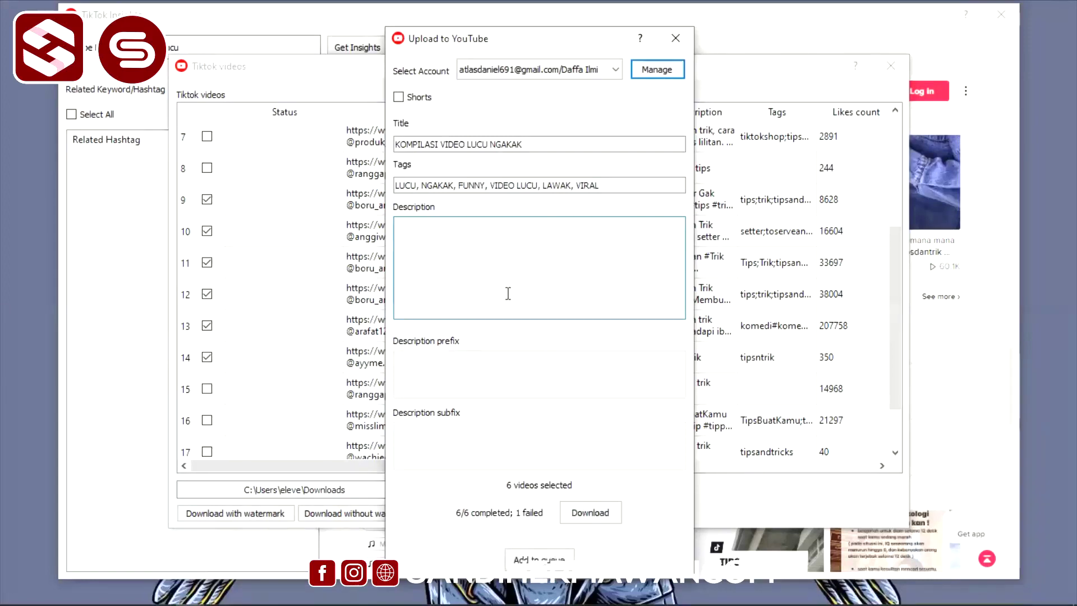
{"action": "type", "text": "T"}
{"action": "key", "text": "BackSpace"}
{"action": "type", "text": "Uploaded by "}
{"action": "type", "text": "T"}
{"action": "key", "text": "BackSpace"}
{"action": "type", "text": "Tubetrendy Neo"}
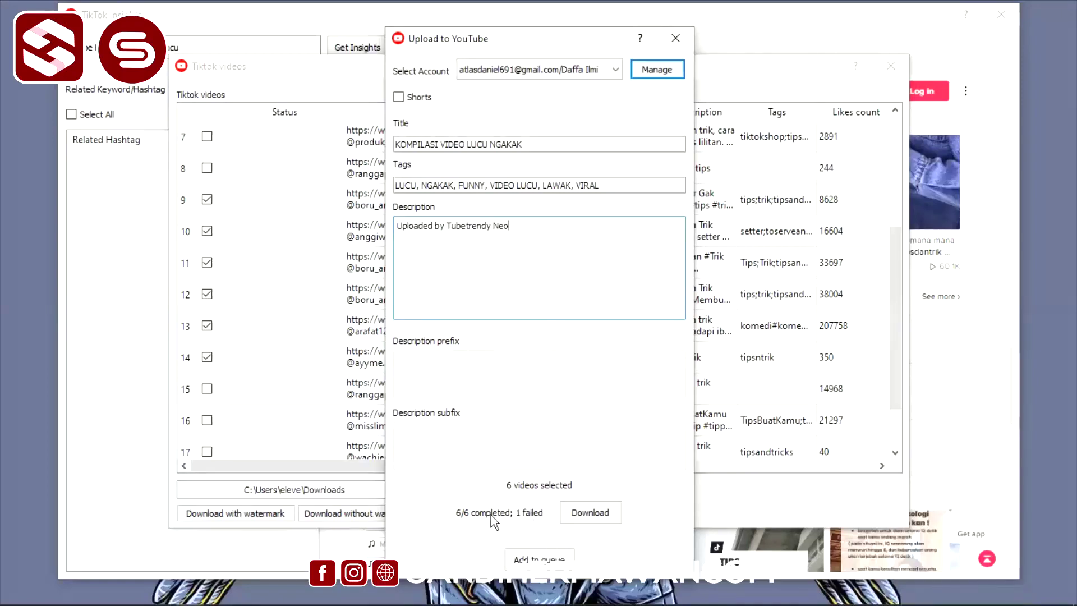
{"action": "left_click", "coordinate": [539, 560]}
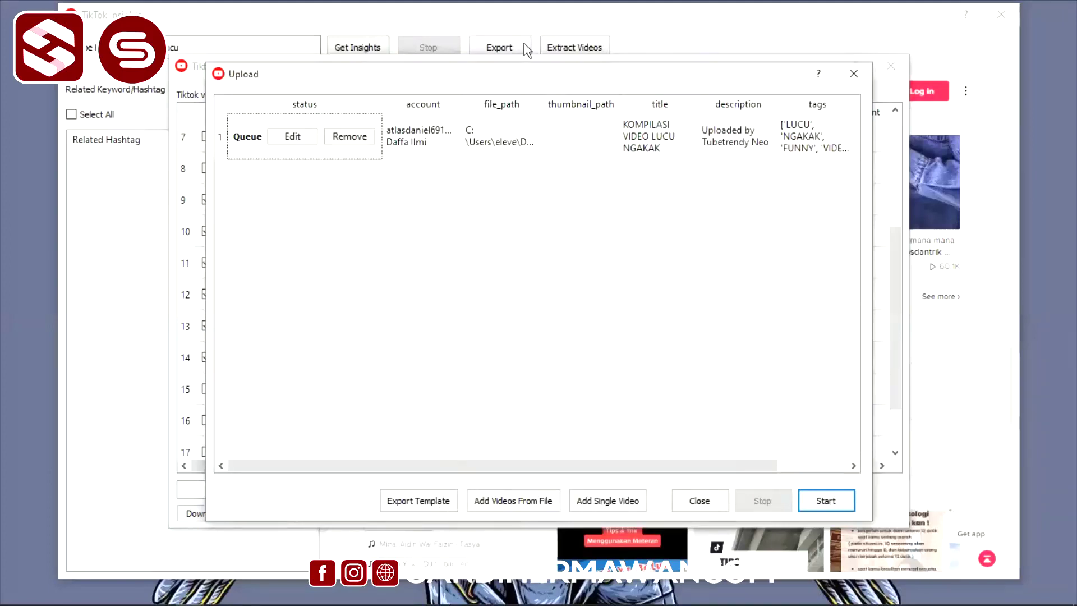
Check the Upload table's columns and start uploading the queued compilation to YouTube Studio
{"action": "left_click_drag", "start_coordinate": [584, 465], "coordinate": [524, 466]}
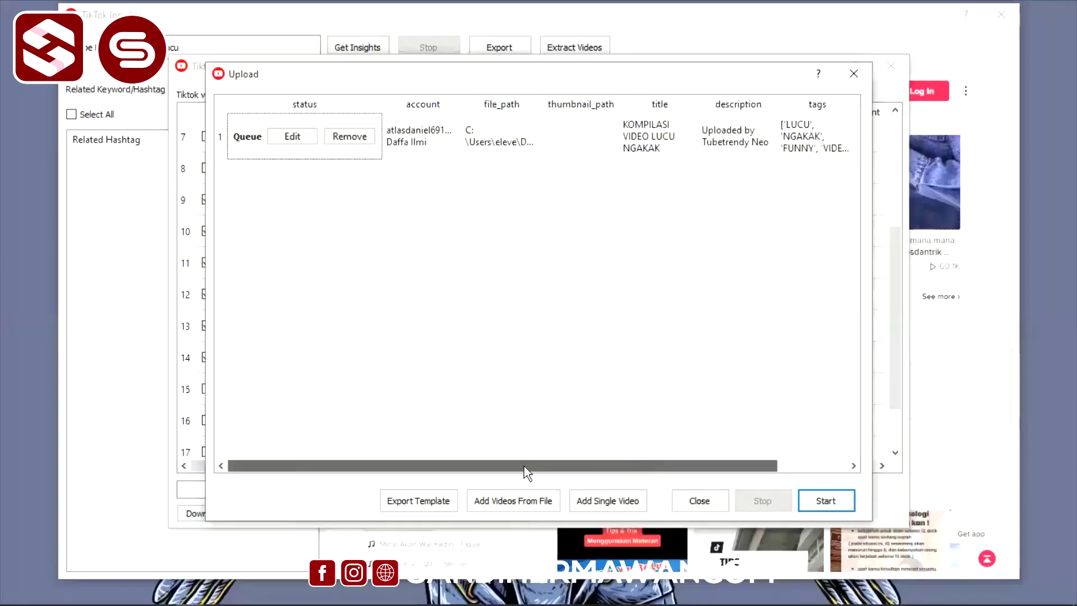
{"action": "left_click_drag", "start_coordinate": [721, 466], "coordinate": [761, 466]}
{"action": "left_click", "coordinate": [826, 500]}
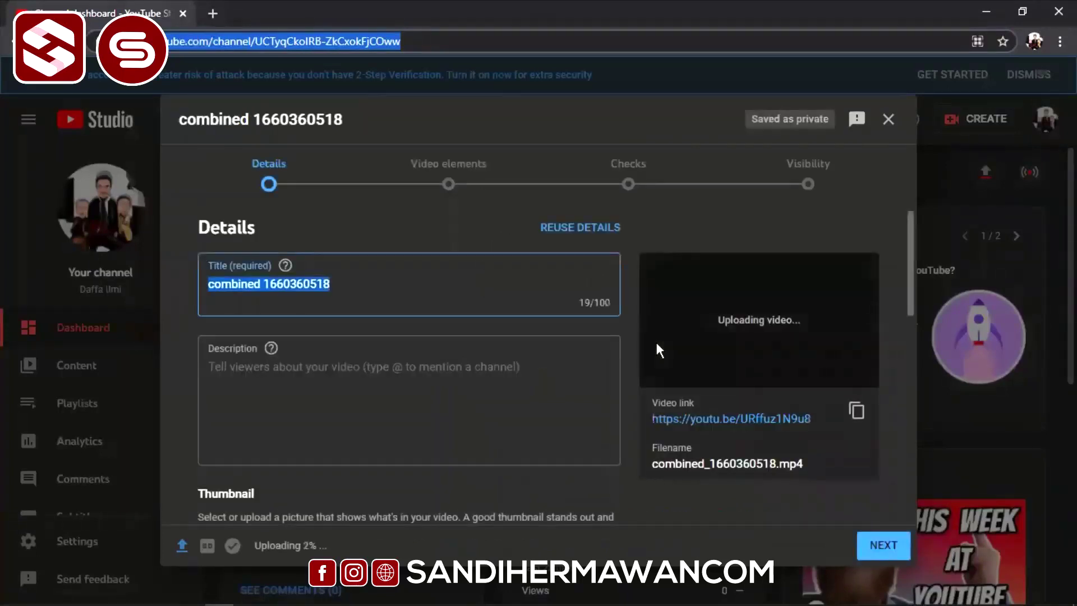
Replace the default title with 'KOMPILASI VIDEO LUCU NGAKAK' and paste the credits and TikTok links as description
{"action": "key", "text": "BackSpace"}
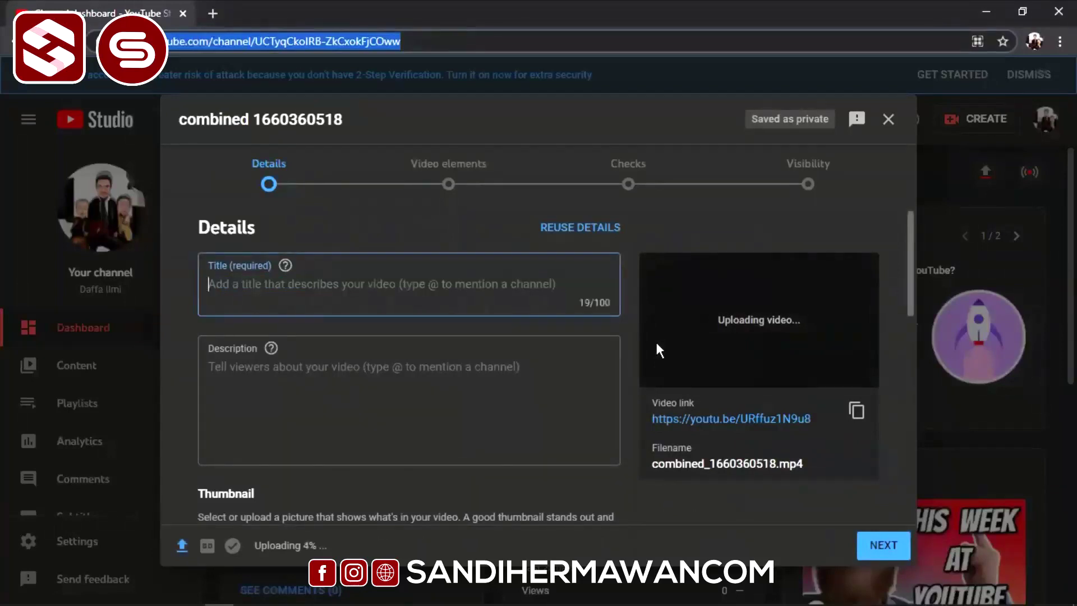
{"action": "type", "text": "KOMPILASI VIDEO LUCU NGAKAK"}
{"action": "key", "text": "Tab"}
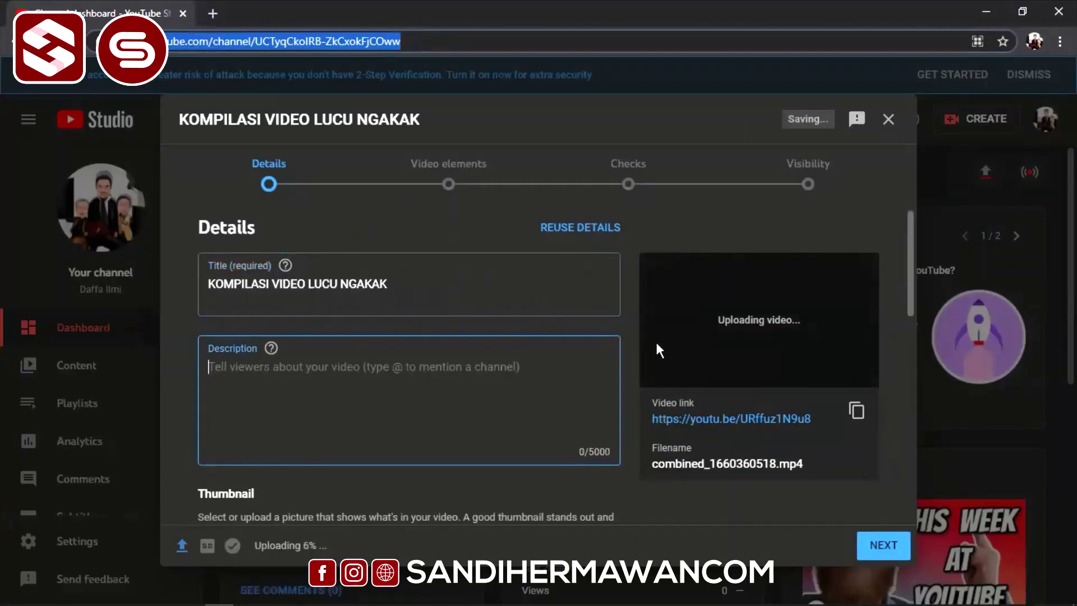
{"action": "type", "text": "Uploaded by Tubetrendy Neo Created by https://www.tiktok.com/@boru_angin72 https://www.tiktok.com/@anggiwardana367 https://www.tiktok.com/@boru_angin72 https://www.tiktok.com/@boru_angin72 https://www.tiktok.com/@arafat1204 https://www.tiktok.com/@ayyme.disha"}
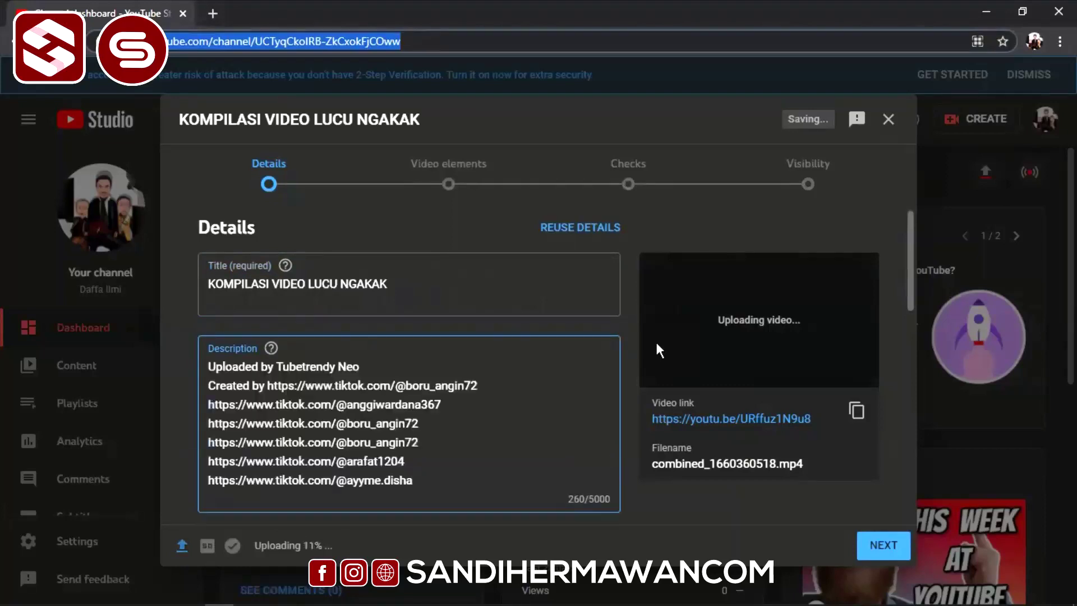
Add tags LUCU, NGAKAK, FUNNY, VIDEO LUCU, LAWAK, VIRAL and publish the video as Public
{"action": "scroll", "coordinate": [657, 345], "scroll_direction": "down", "scroll_amount": 8}
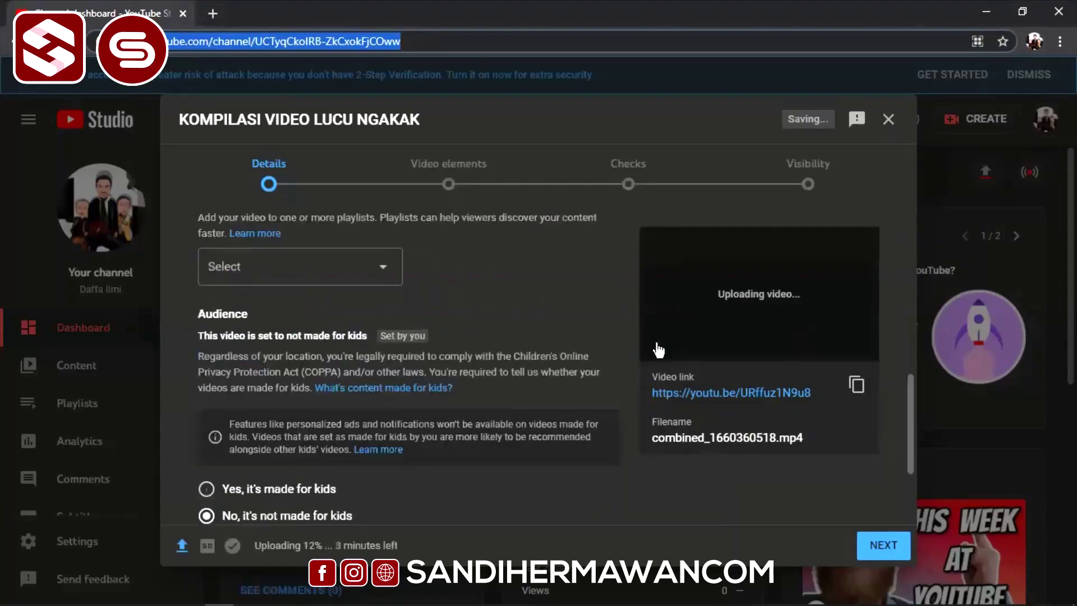
{"action": "scroll", "coordinate": [658, 350], "scroll_direction": "down", "scroll_amount": 2}
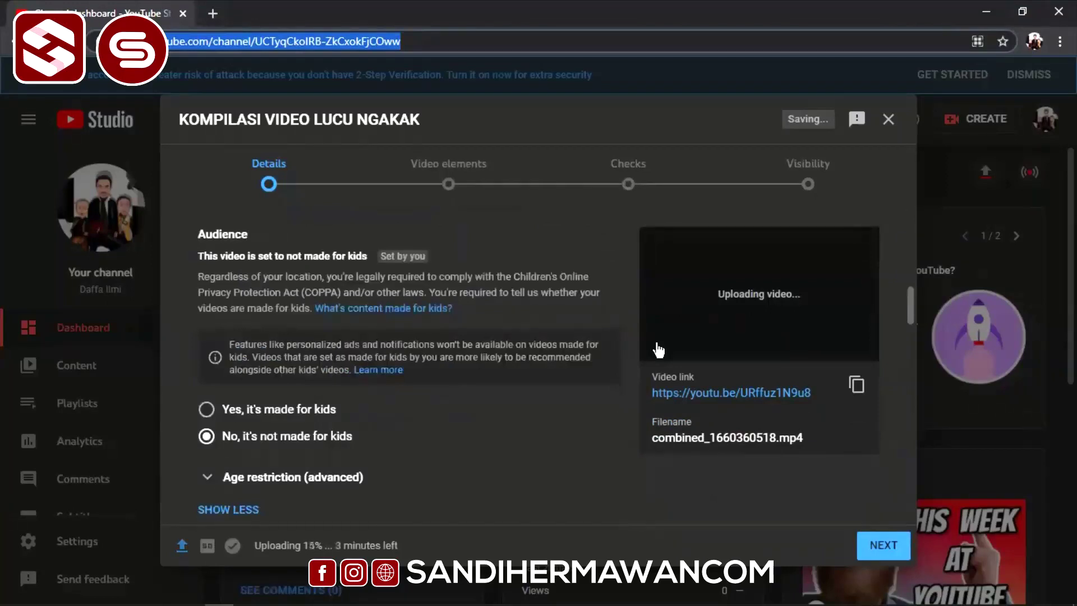
{"action": "scroll", "coordinate": [658, 350], "scroll_direction": "down", "scroll_amount": 10}
{"action": "type", "text": "LUCU,NGAKAK,FUNNY,VIDEO LUCU,LAWAK,VIRAL,"}
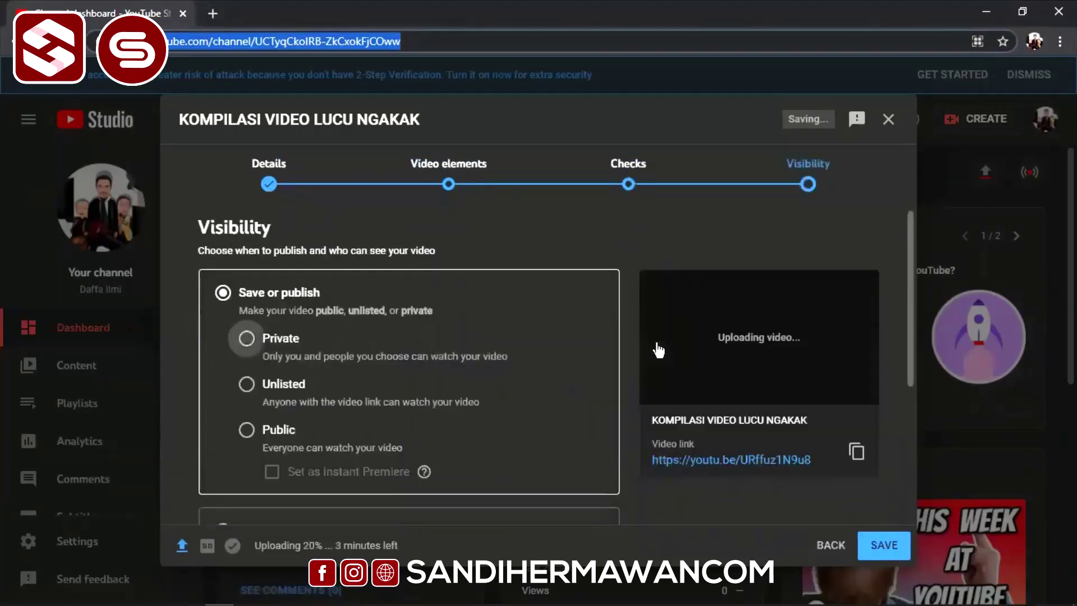
{"action": "key", "text": "Down"}
{"action": "key", "text": "Down"}
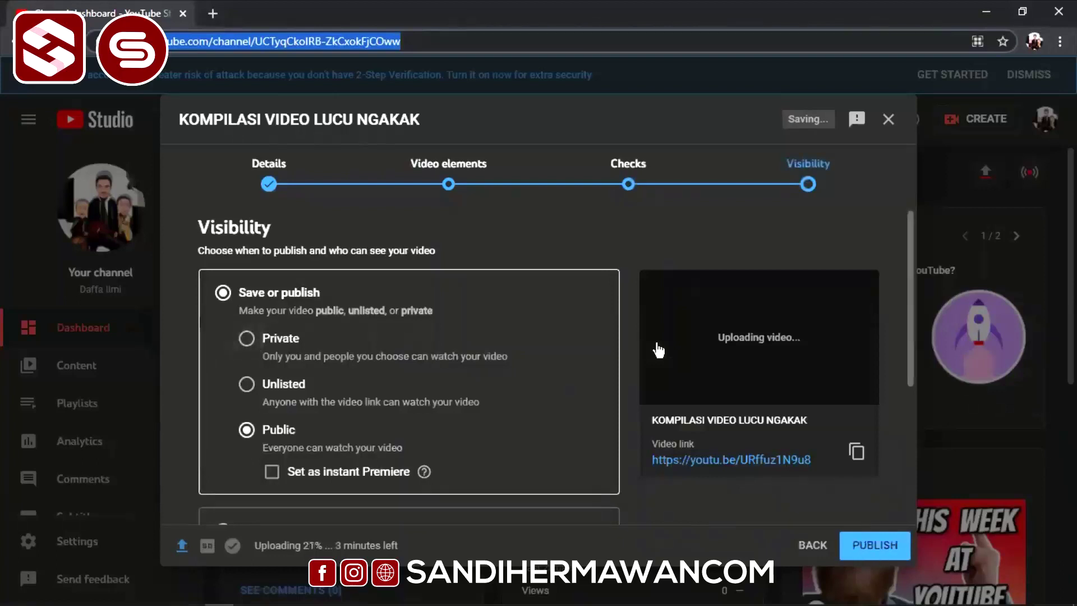
{"action": "key", "text": "Return"}
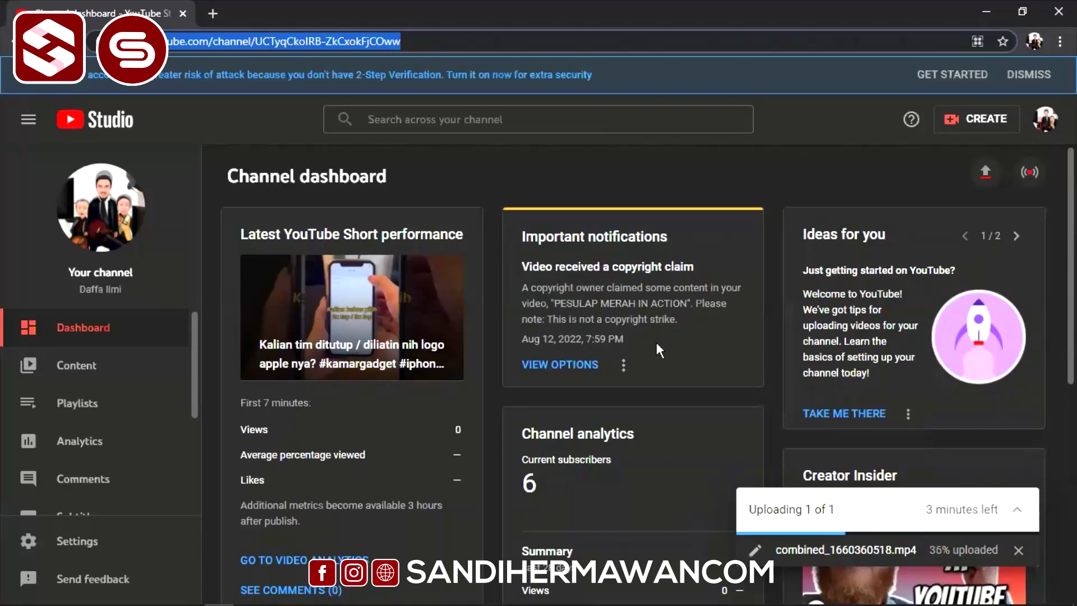
Switch back to TubeTrendy and open its Youtube Uploader menu
{"action": "key", "text": "alt+Tab"}
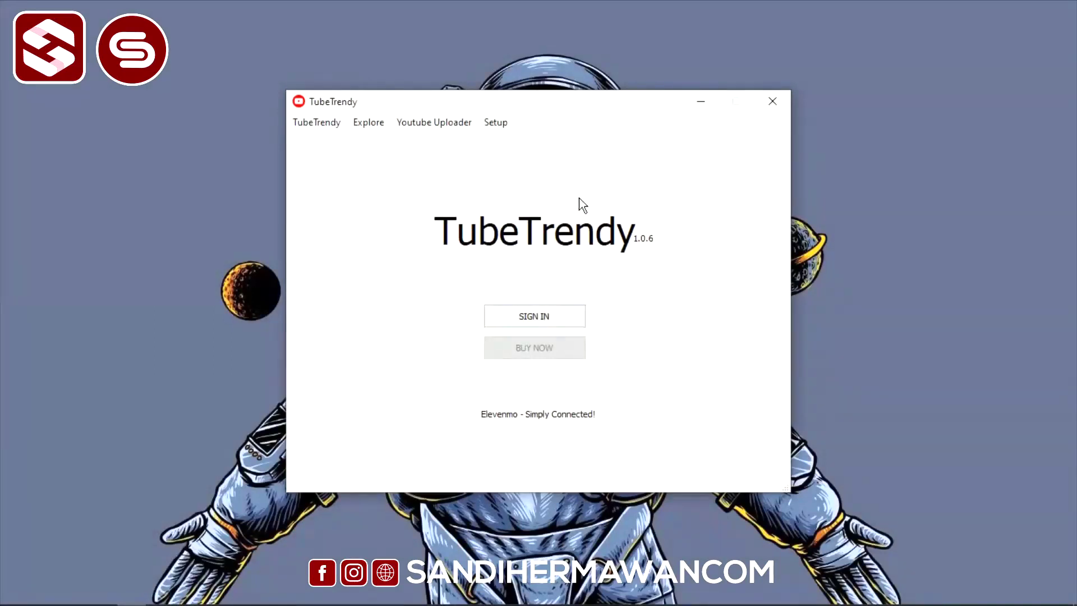
{"action": "left_click", "coordinate": [435, 124]}
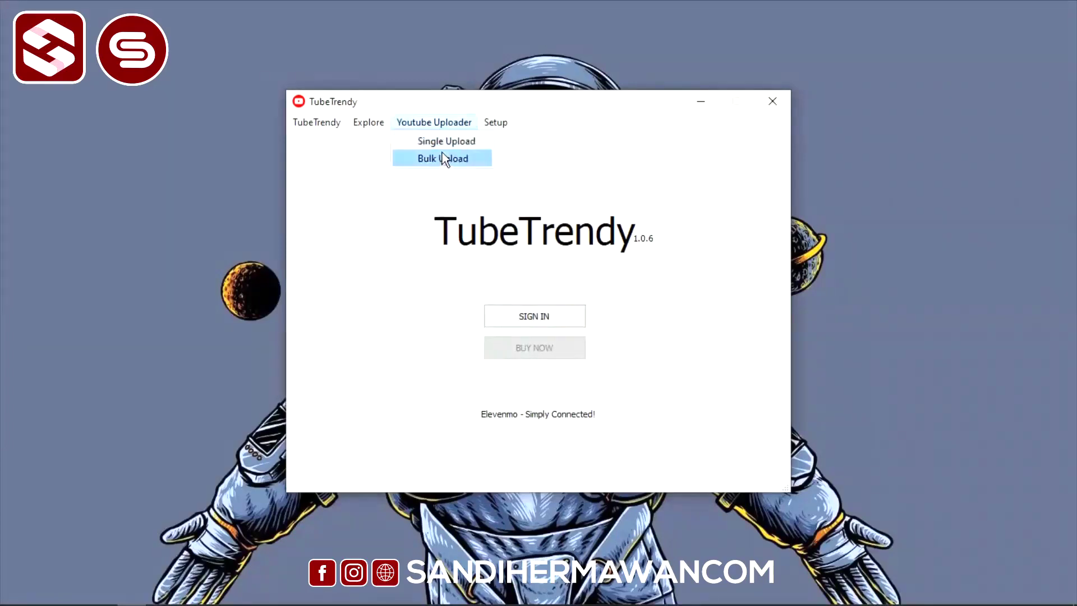
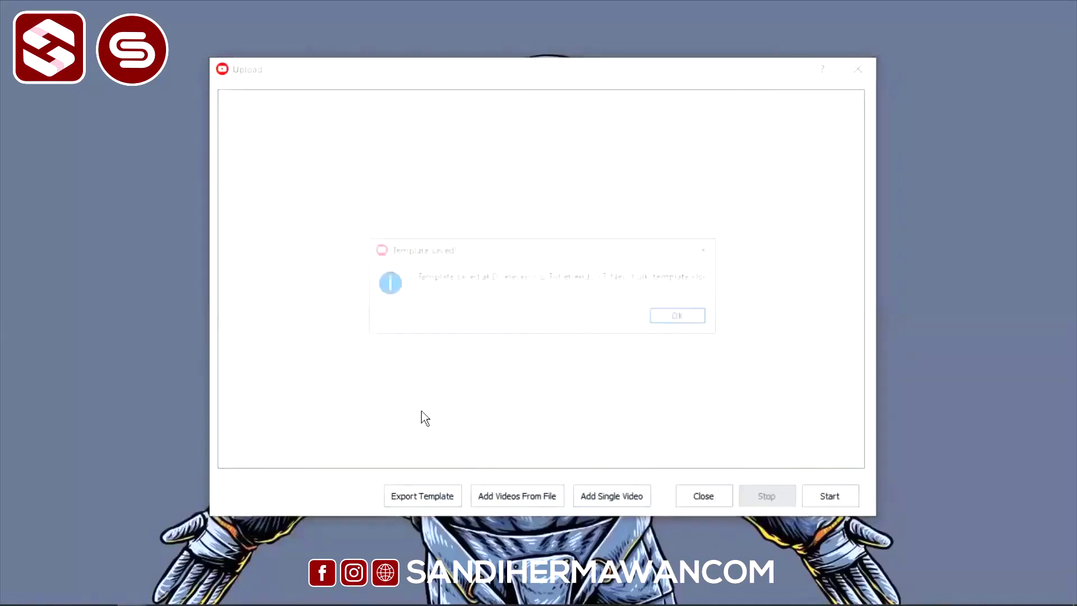
Dismiss the Template saved message and open bulk_template from the Neo folder in Excel
{"action": "left_click", "coordinate": [681, 317]}
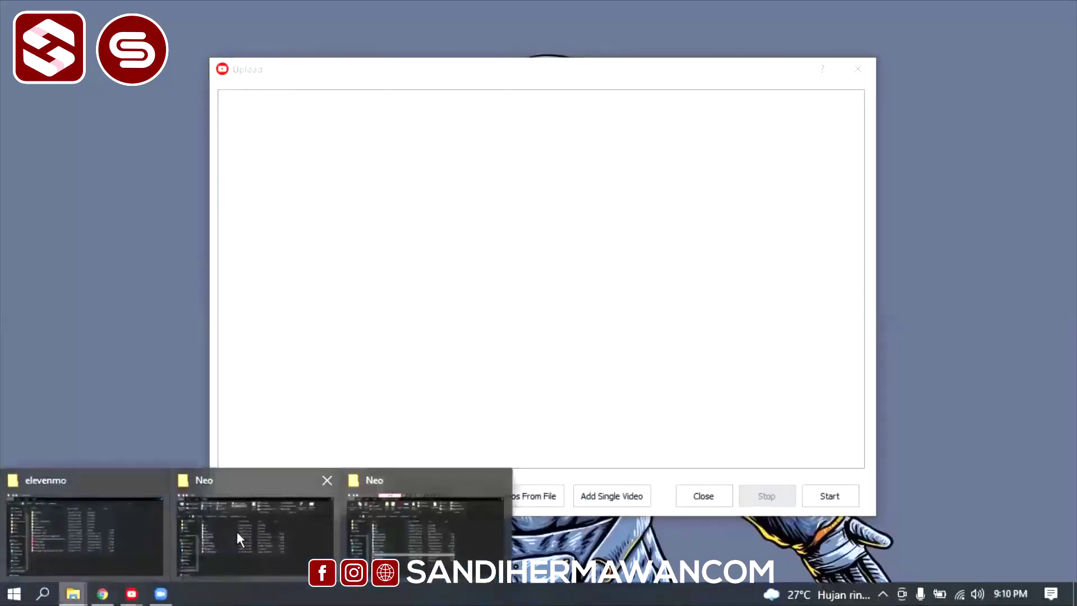
{"action": "left_click", "coordinate": [273, 537]}
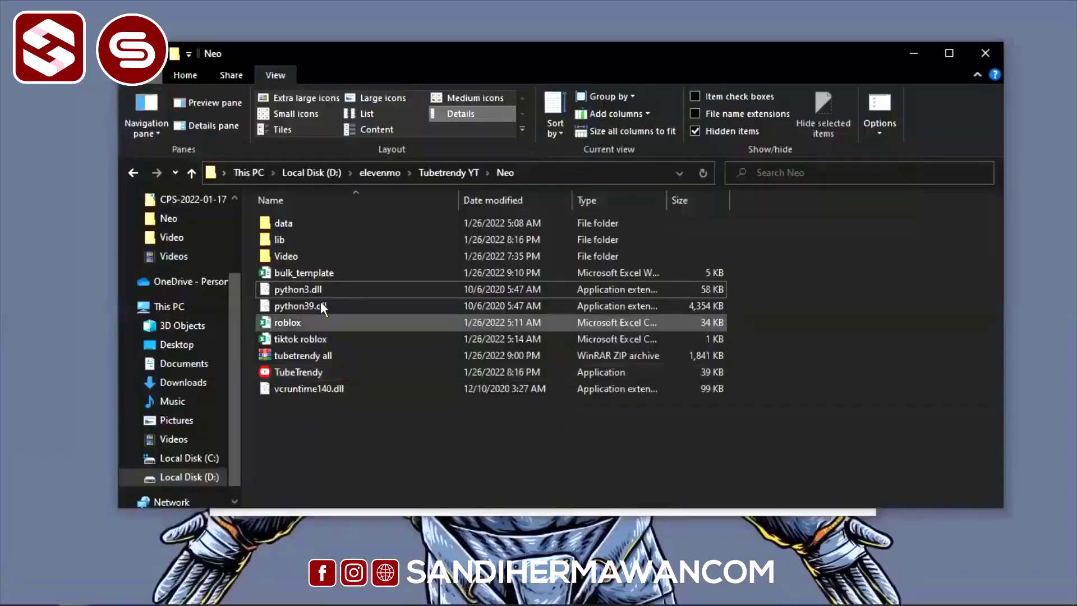
{"action": "left_click", "coordinate": [314, 272]}
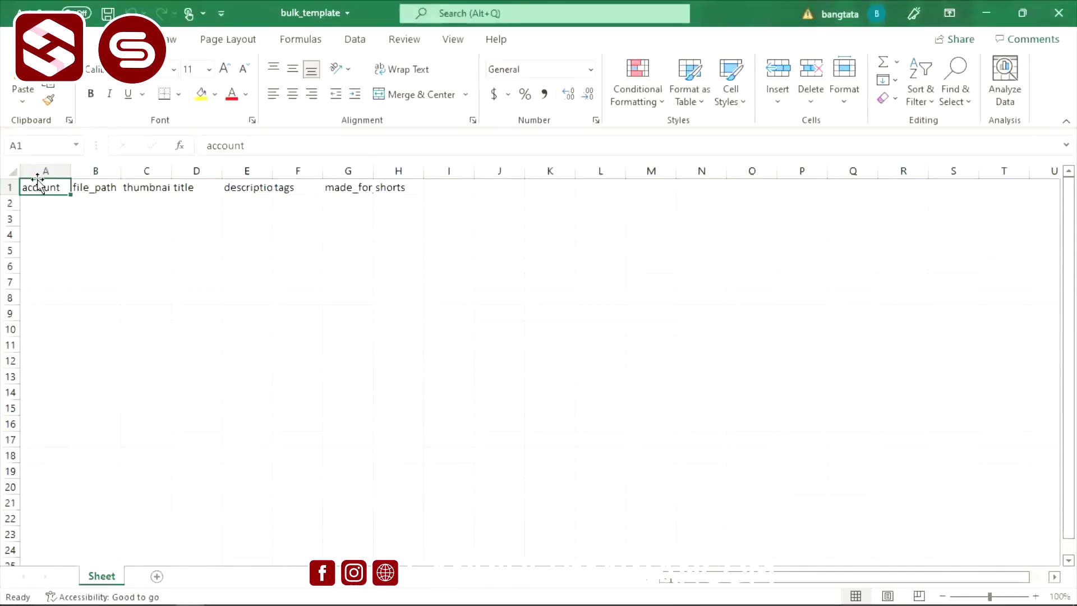
AutoFit columns A–H so thumbnail_path and made_for_kids show fully, then return to TubeTrendy's Upload window
{"action": "left_click", "coordinate": [11, 172]}
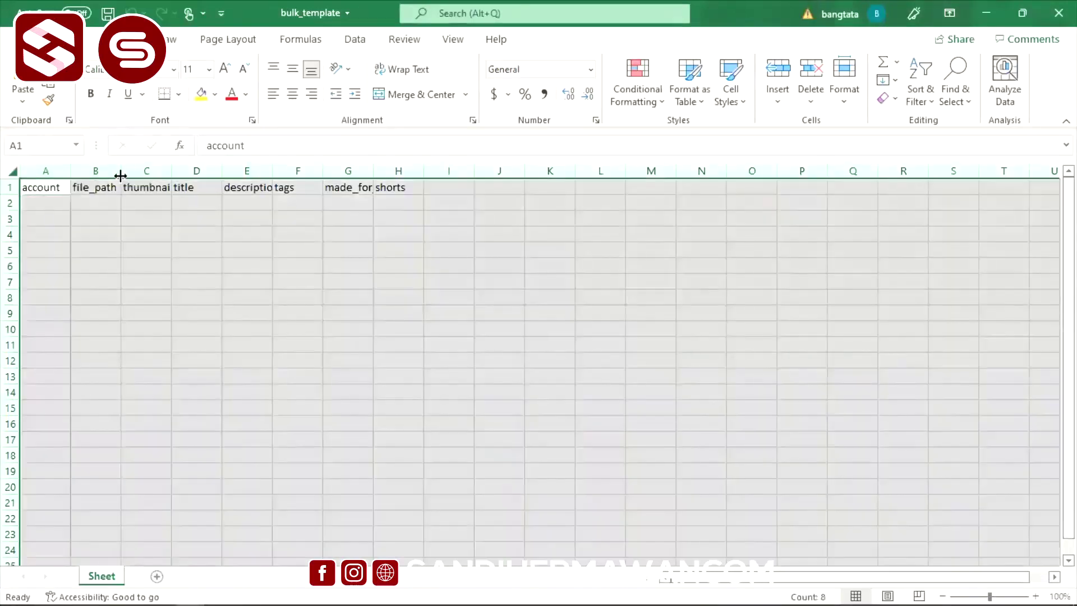
{"action": "double_click", "coordinate": [120, 176]}
{"action": "left_click", "coordinate": [297, 280]}
{"action": "left_click_drag", "start_coordinate": [50, 199], "coordinate": [421, 266]}
{"action": "left_click_drag", "start_coordinate": [42, 171], "coordinate": [415, 191]}
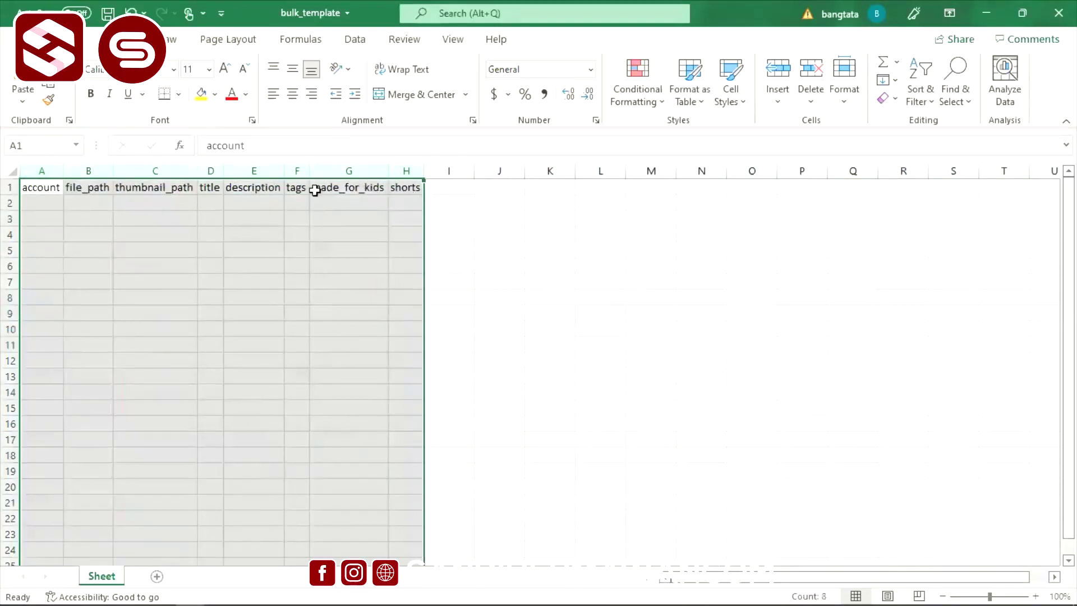
{"action": "left_click", "coordinate": [138, 224]}
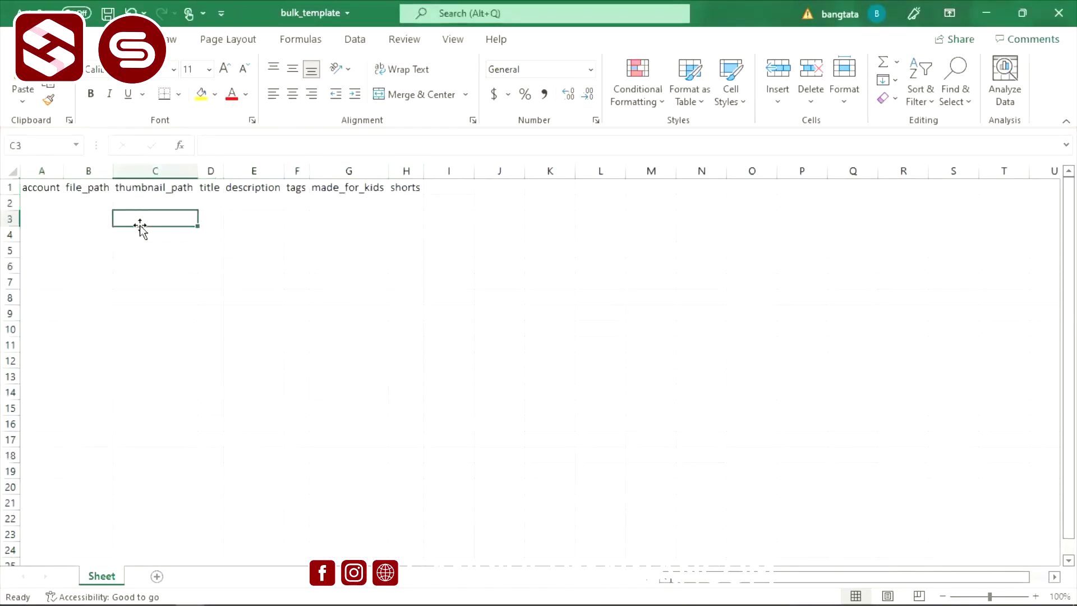
{"action": "left_click", "coordinate": [132, 594]}
{"action": "left_click", "coordinate": [178, 538]}
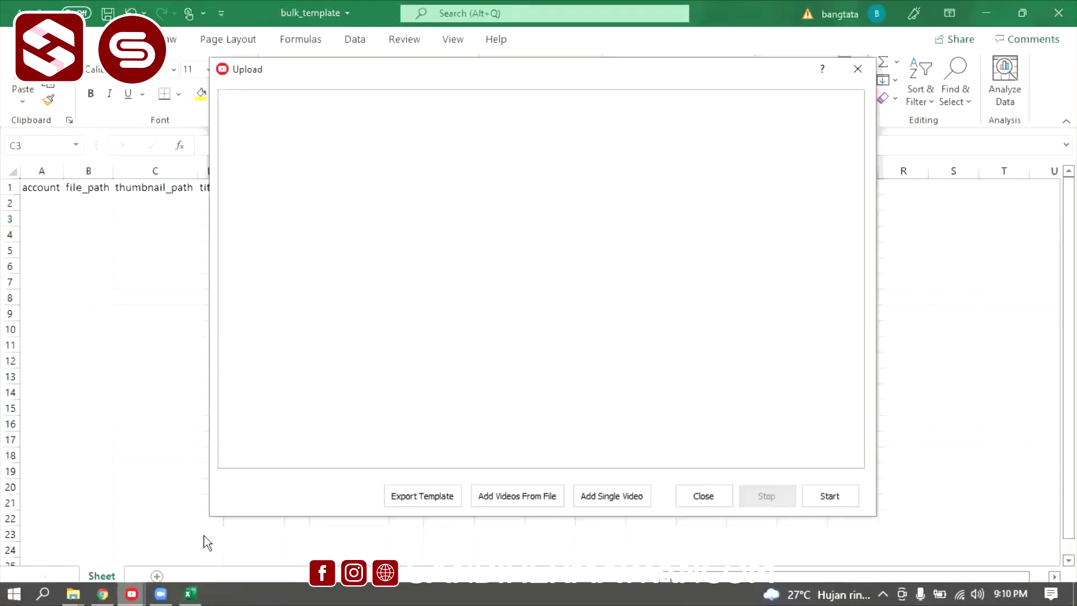
Start a single-video entry and review the first data row (A2–H2) of bulk_template
{"action": "left_click", "coordinate": [613, 503]}
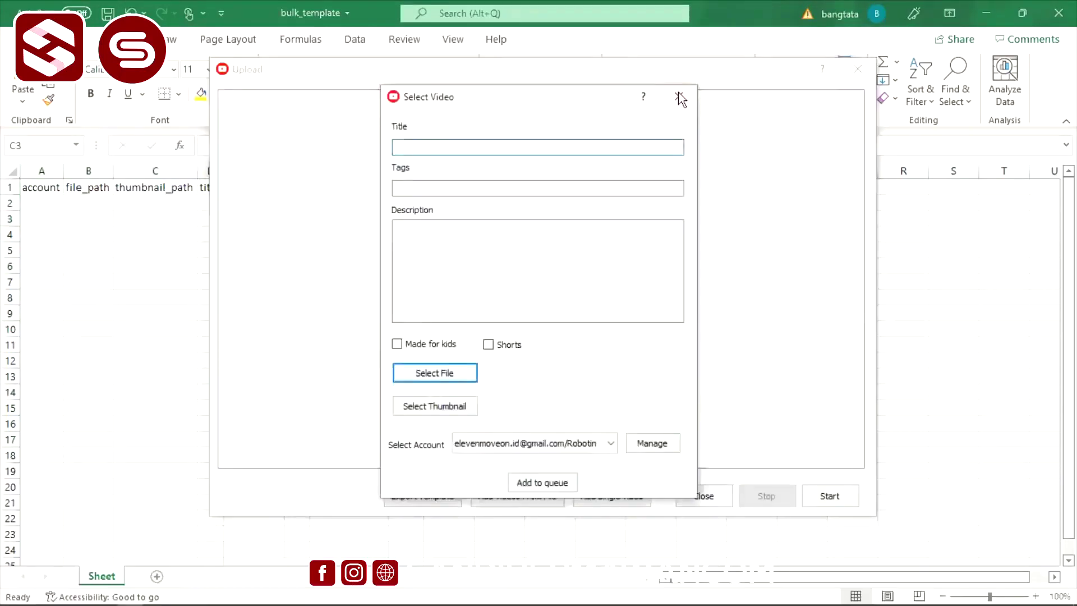
{"action": "left_click", "coordinate": [56, 215]}
{"action": "left_click_drag", "start_coordinate": [39, 203], "coordinate": [396, 200]}
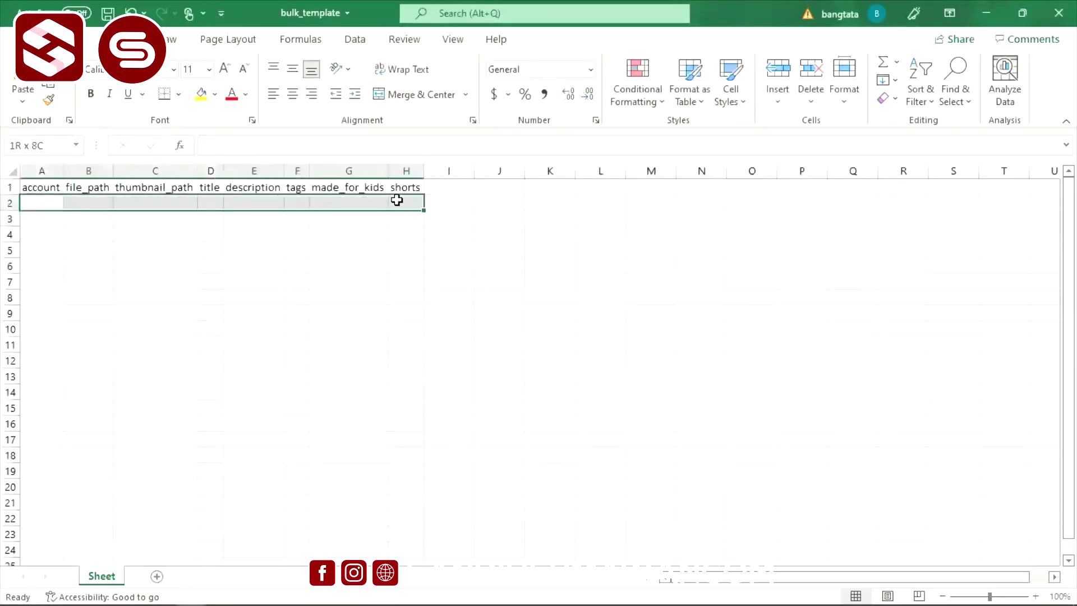
{"action": "left_click", "coordinate": [131, 593]}
{"action": "left_click", "coordinate": [214, 535]}
Close the video form and Upload window, then open the Setup menu in TubeTrendy's main window
{"action": "left_click", "coordinate": [681, 96]}
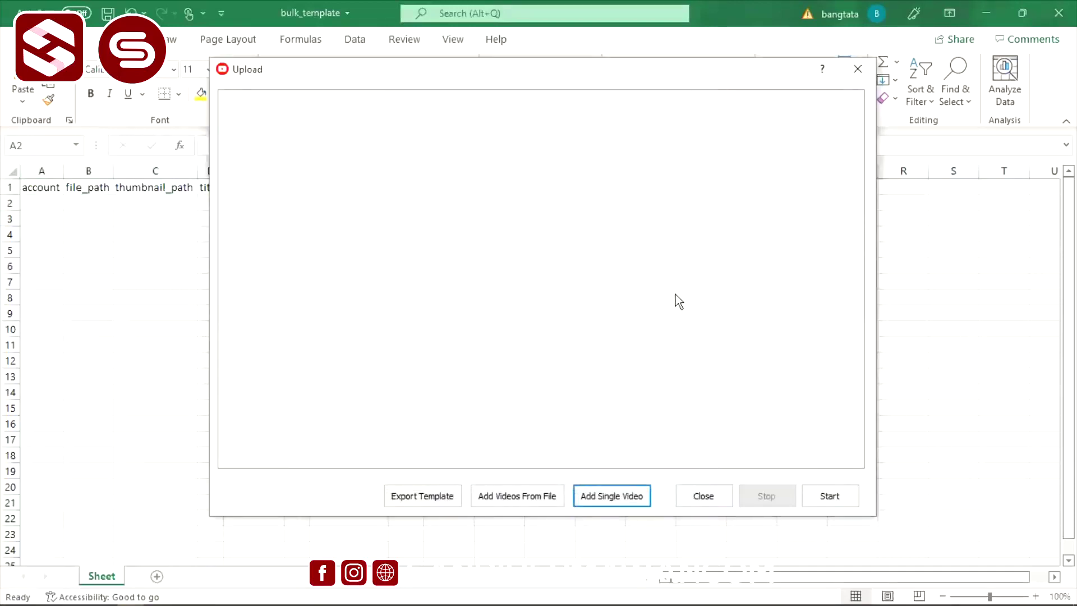
{"action": "left_click", "coordinate": [859, 70]}
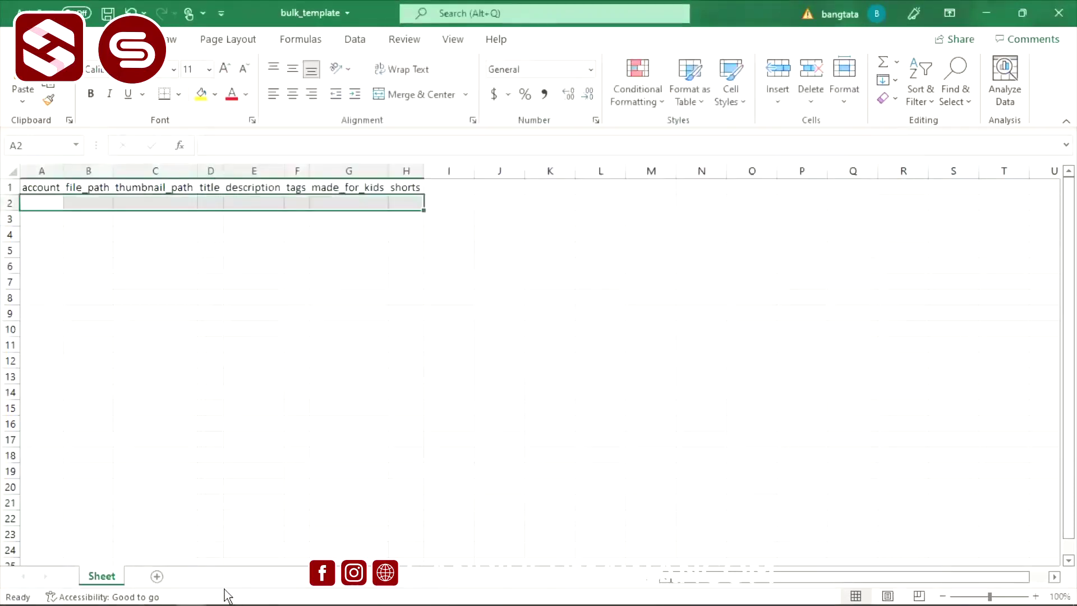
{"action": "left_click", "coordinate": [131, 594]}
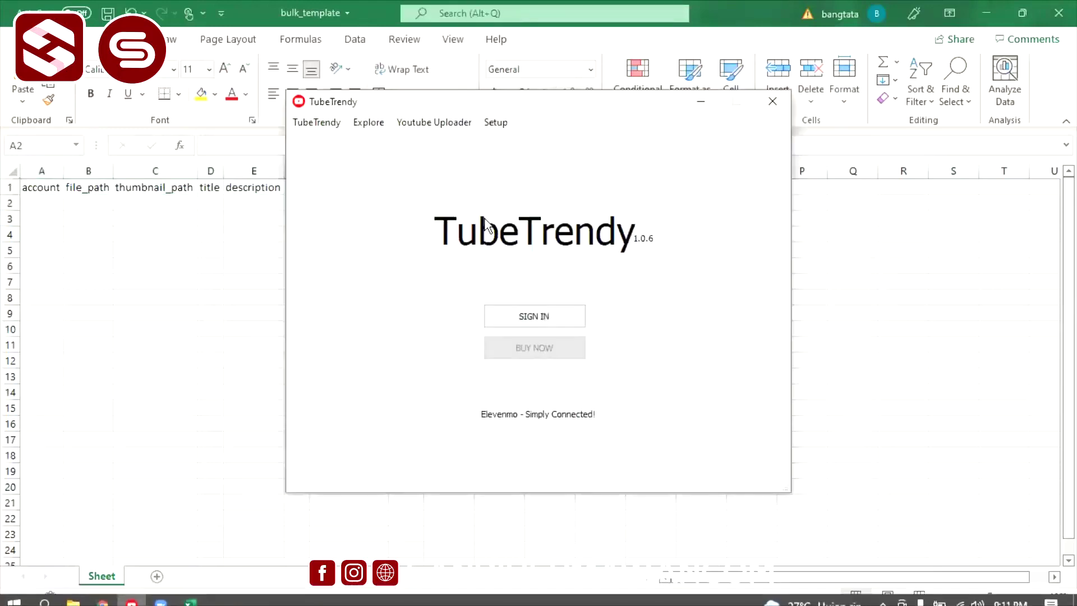
{"action": "left_click", "coordinate": [103, 264]}
{"action": "left_click_drag", "start_coordinate": [48, 194], "coordinate": [461, 427]}
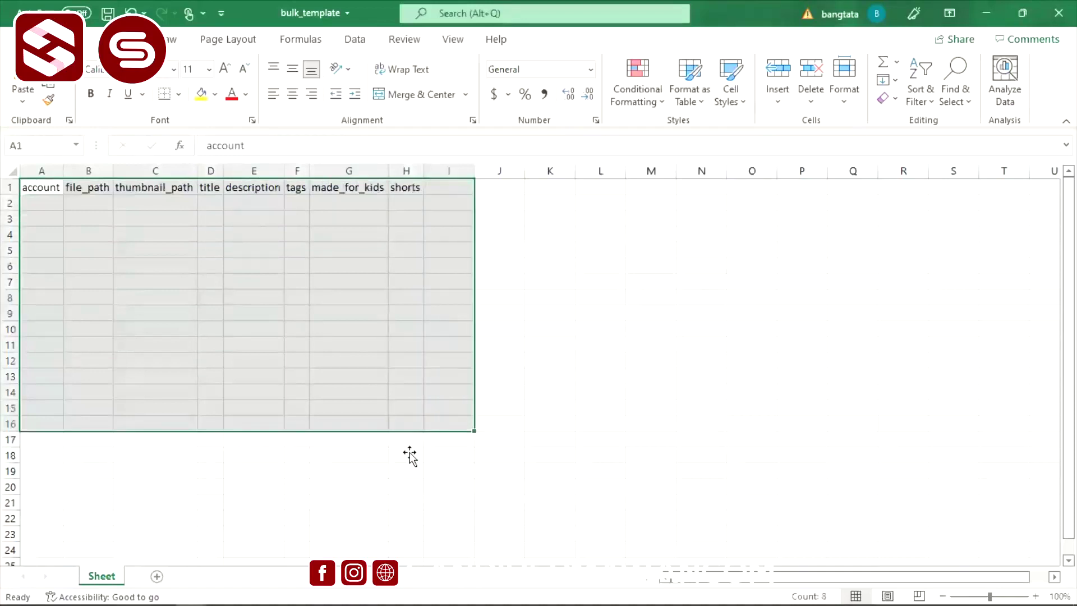
{"action": "left_click", "coordinate": [343, 316]}
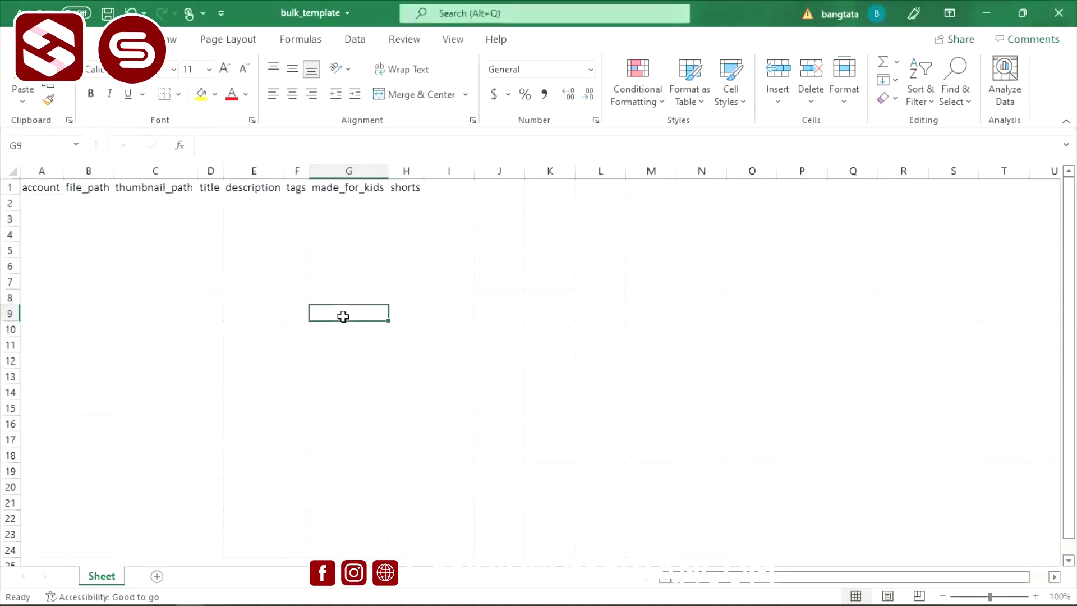
{"action": "left_click", "coordinate": [131, 599]}
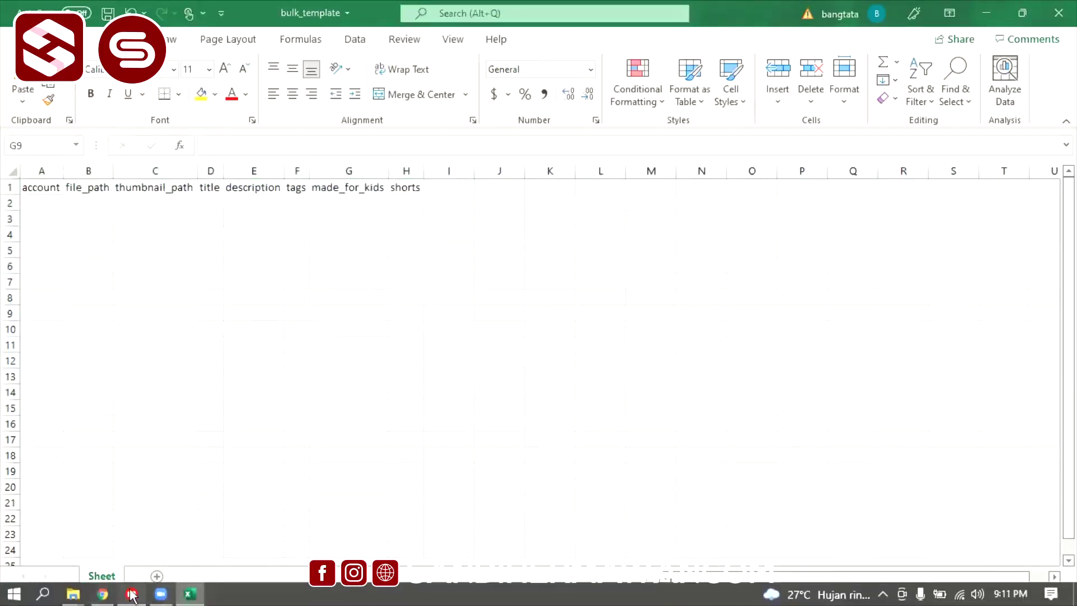
{"action": "left_click", "coordinate": [497, 122]}
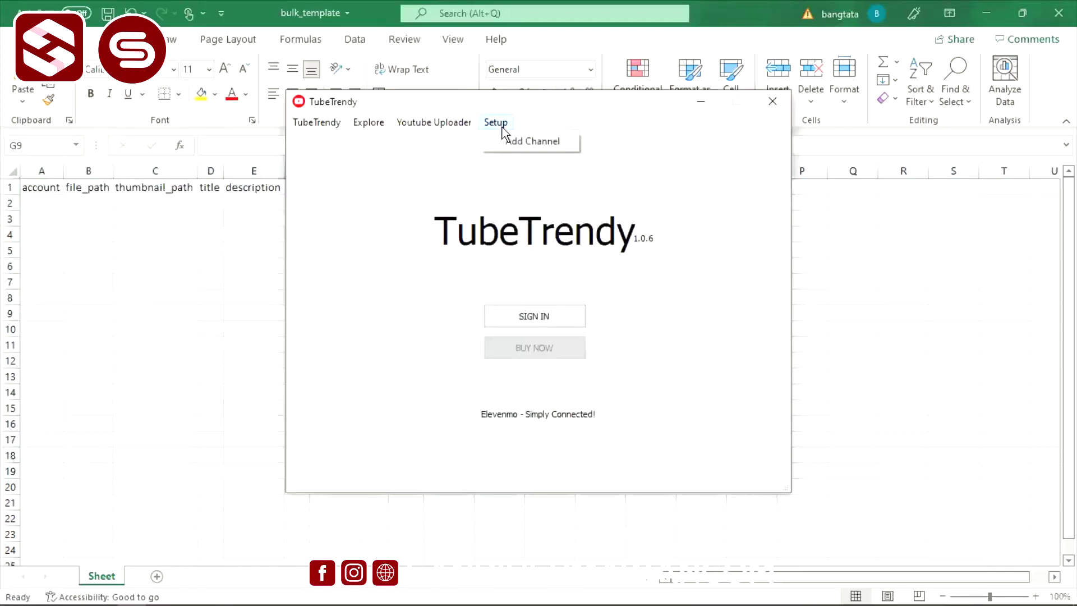
Open Add Channel, start a new account, and enter the account's e-mail and password
{"action": "left_click", "coordinate": [540, 141]}
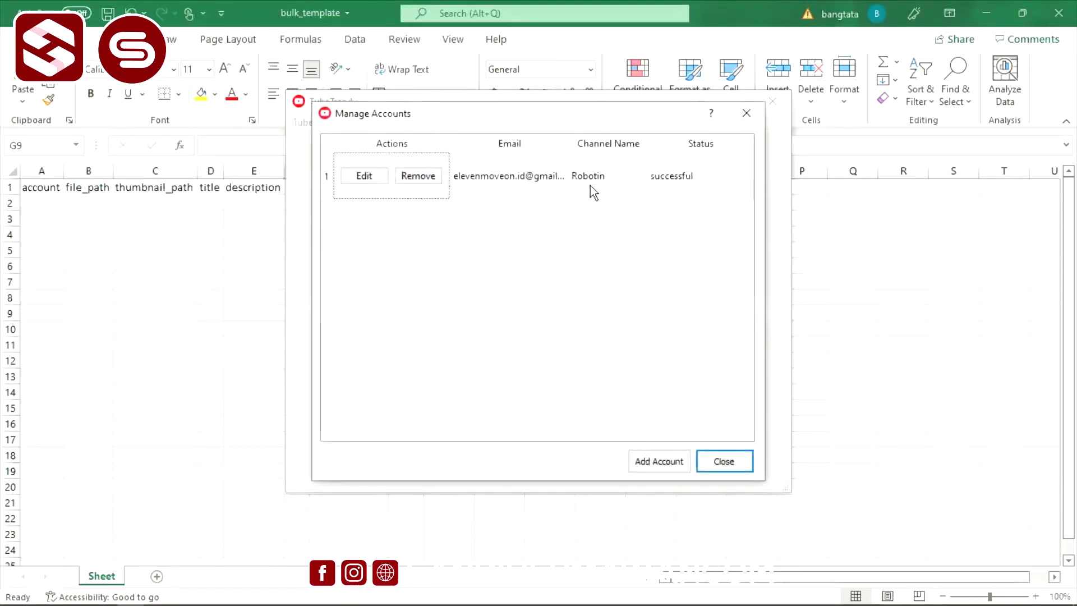
{"action": "left_click", "coordinate": [670, 466]}
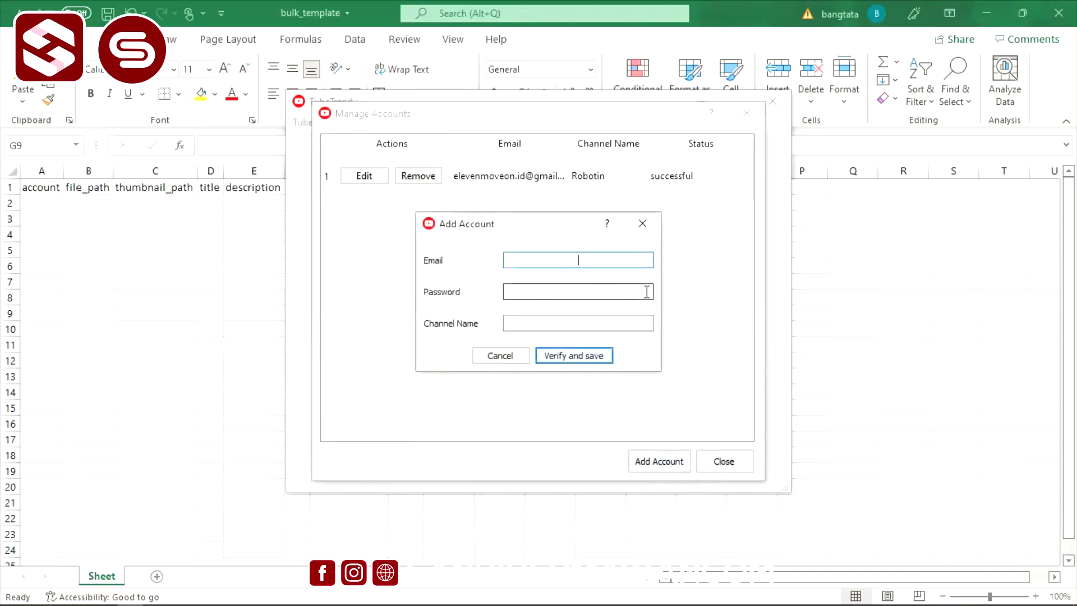
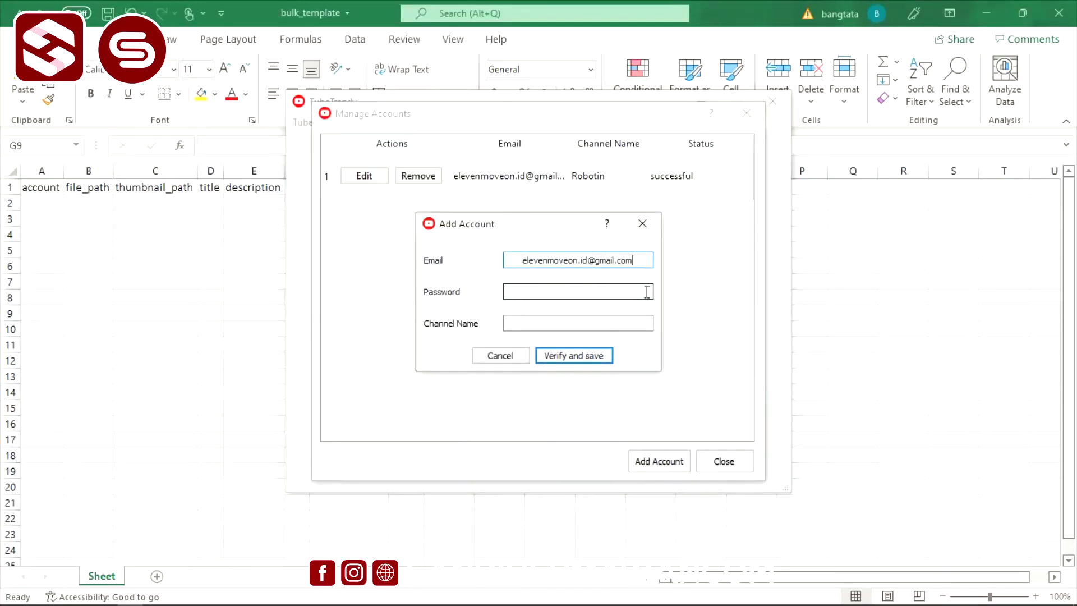
{"action": "left_click", "coordinate": [647, 292]}
{"action": "type", "text": "••••••••••••••"}
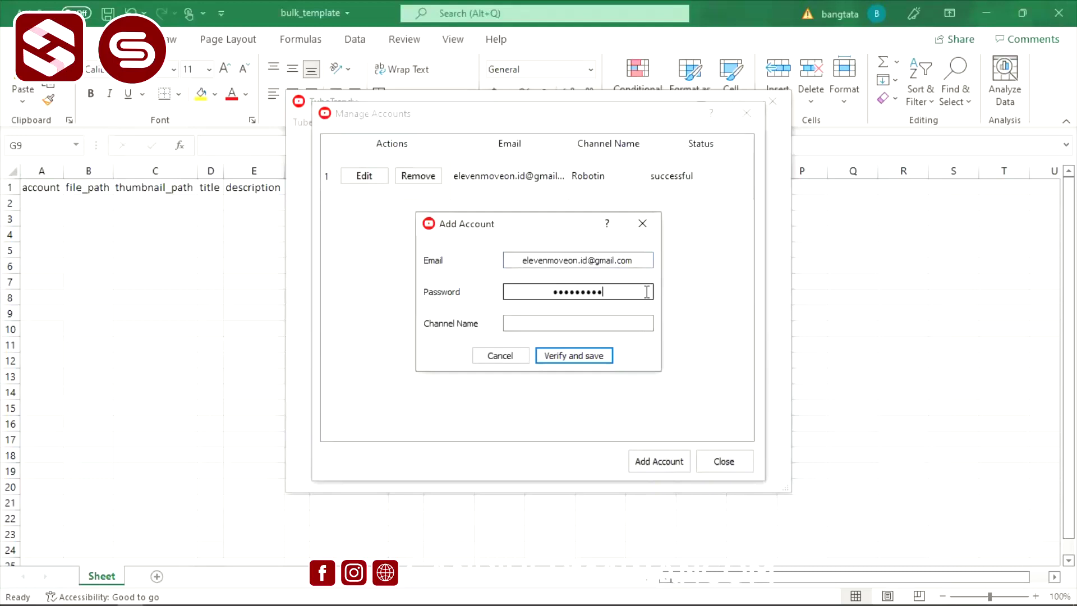
{"action": "type", "text": "•"}
Set Channel Name to Elevenmo id, pasting the name copied from the YouTube channel page
{"action": "left_click", "coordinate": [623, 324]}
{"action": "type", "text": "Eleve"}
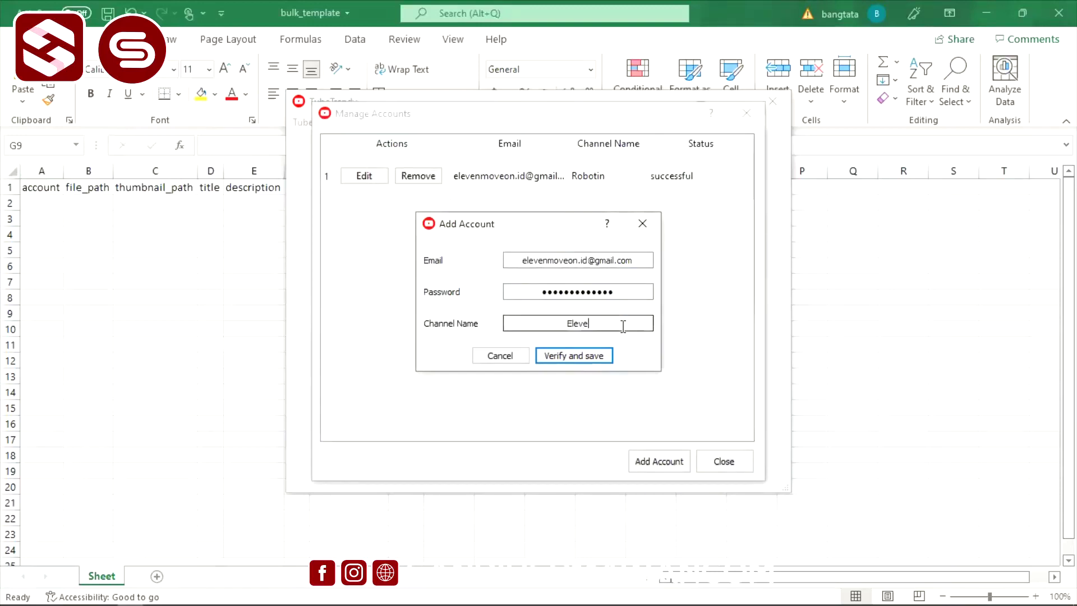
{"action": "type", "text": "nmo id"}
{"action": "left_click_drag", "start_coordinate": [622, 326], "coordinate": [541, 318]}
{"action": "key", "text": "alt+Tab"}
{"action": "left_click_drag", "start_coordinate": [391, 149], "coordinate": [235, 154]}
{"action": "key", "text": "ctrl+c"}
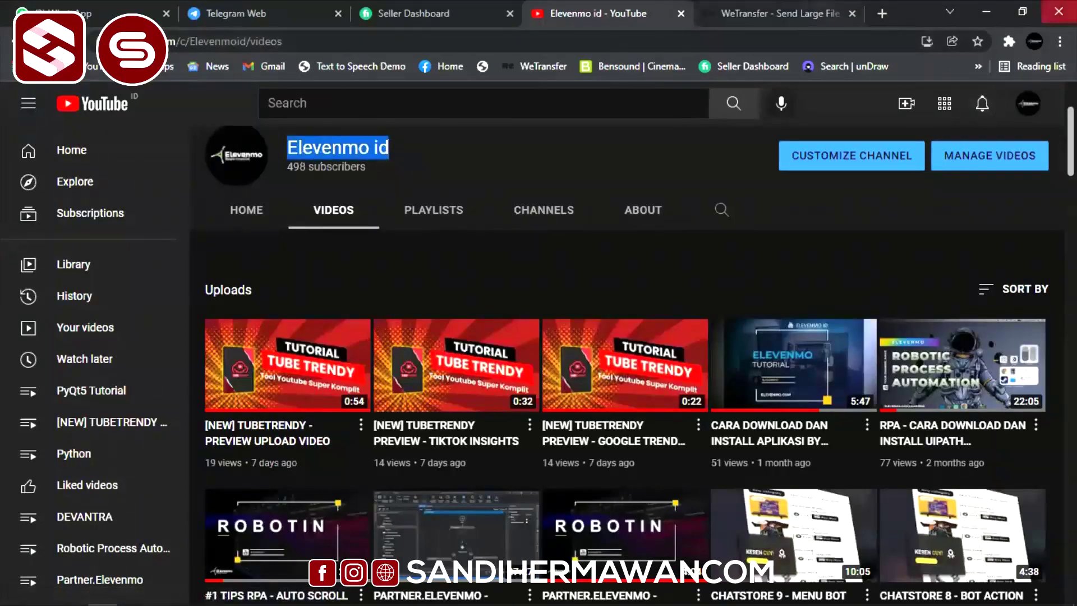
{"action": "left_click", "coordinate": [992, 11]}
{"action": "key", "text": "ctrl+v"}
{"action": "left_click_drag", "start_coordinate": [607, 324], "coordinate": [554, 325]}
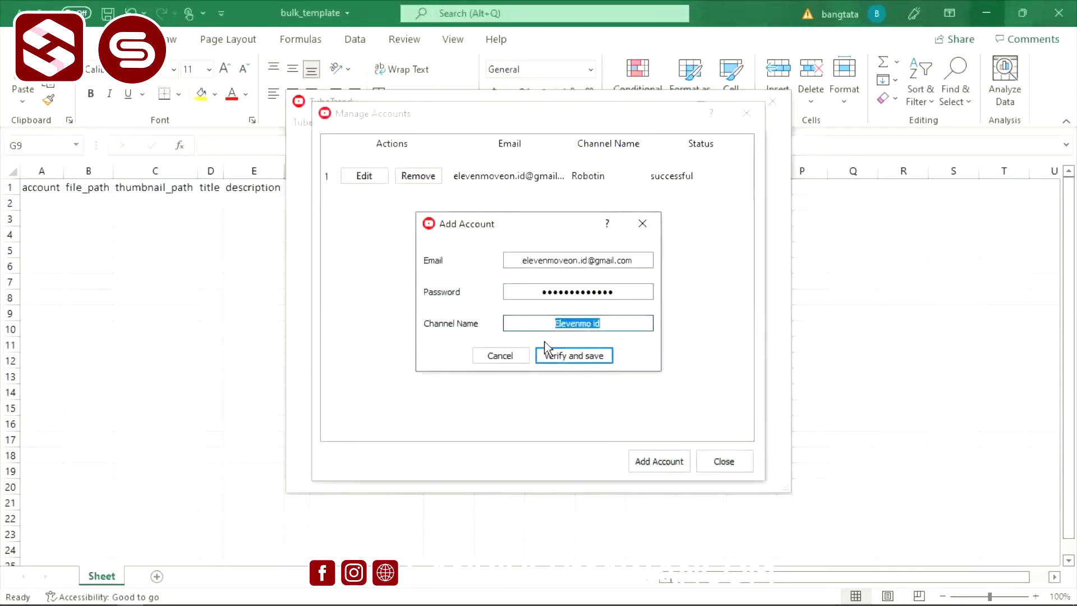
Verify and save the new account, launching the browser login page
{"action": "left_click", "coordinate": [596, 359]}
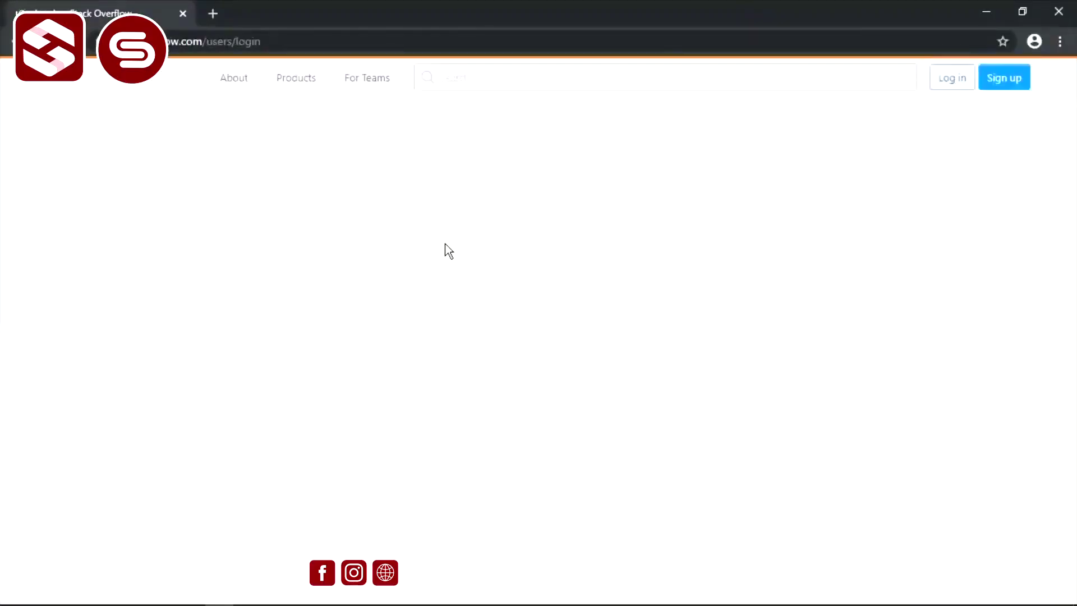
Sign in with Google using the channel account's e-mail and password, then save the password in Chrome
{"action": "left_click", "coordinate": [443, 252]}
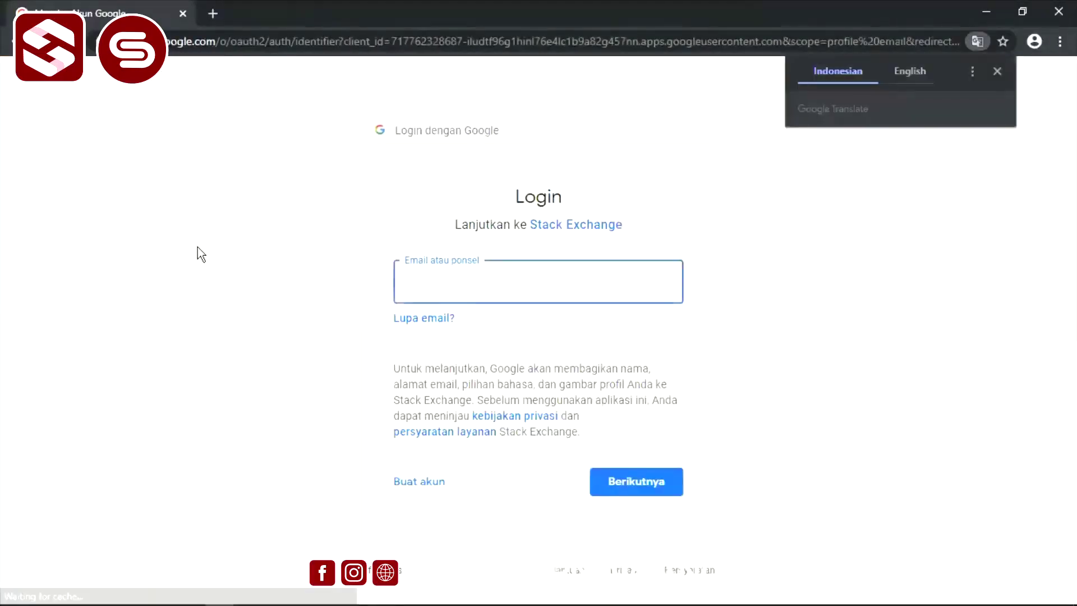
{"action": "key", "text": "Return"}
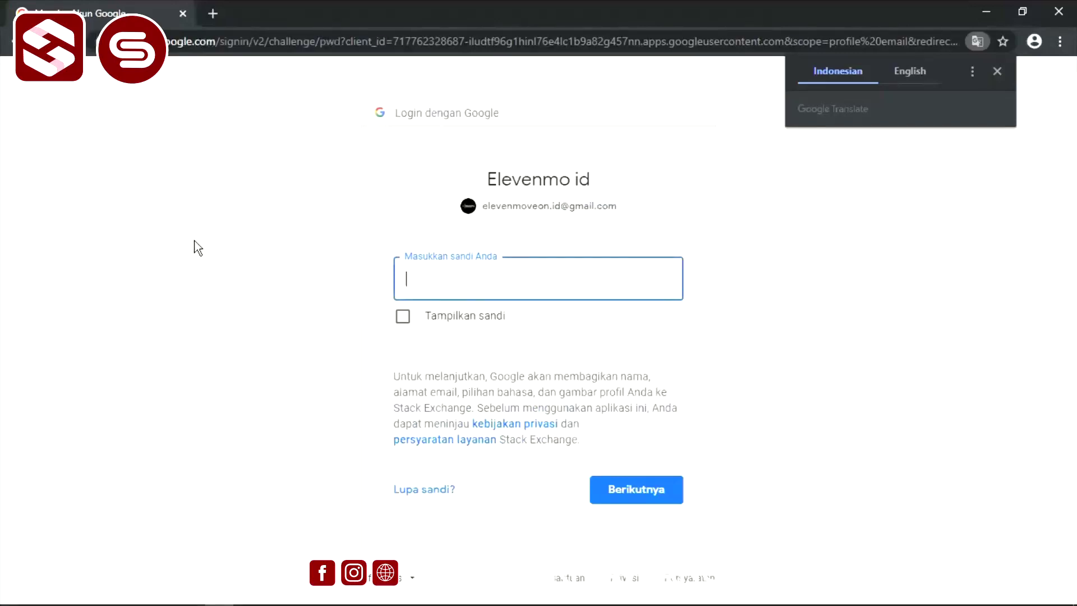
{"action": "key", "text": "ctrl+v"}
{"action": "key", "text": "Return"}
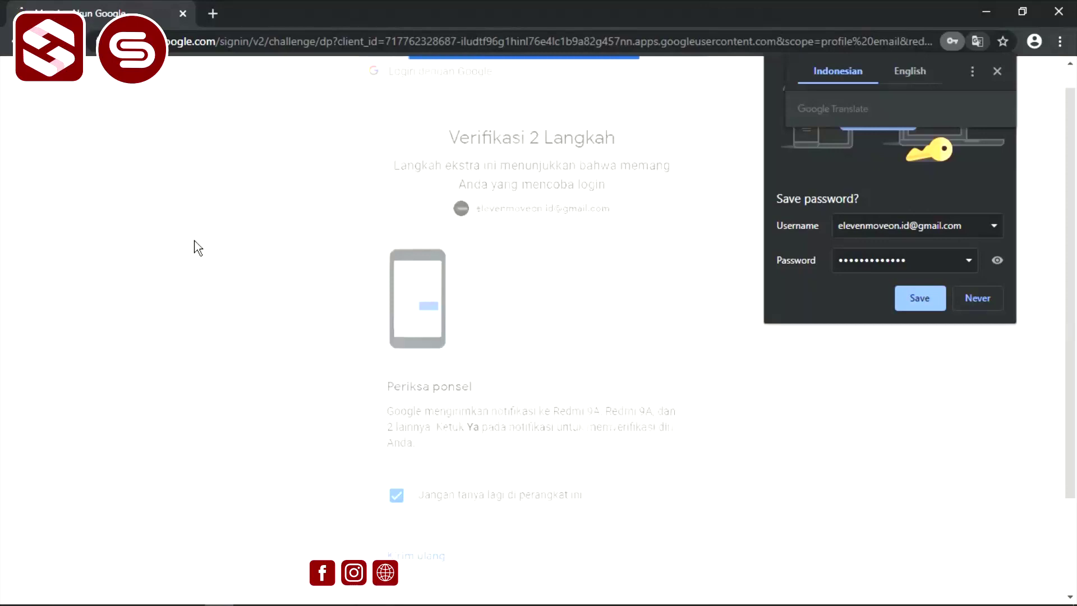
{"action": "left_click", "coordinate": [937, 298]}
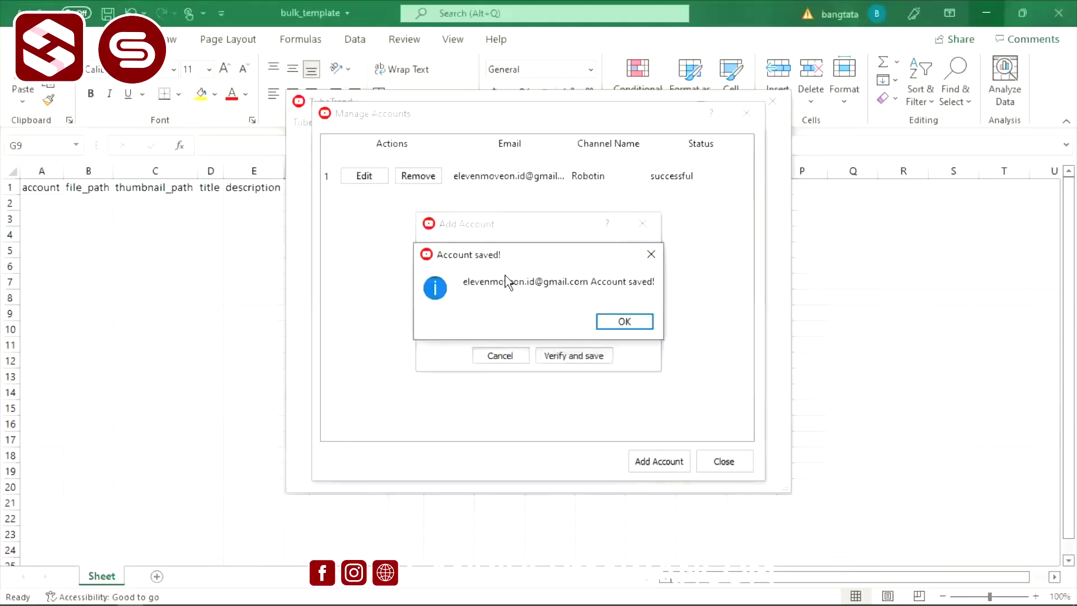
Dismiss the account-saved message, close Manage Accounts, and open Bulk Upload's single-video form
{"action": "left_click", "coordinate": [627, 326]}
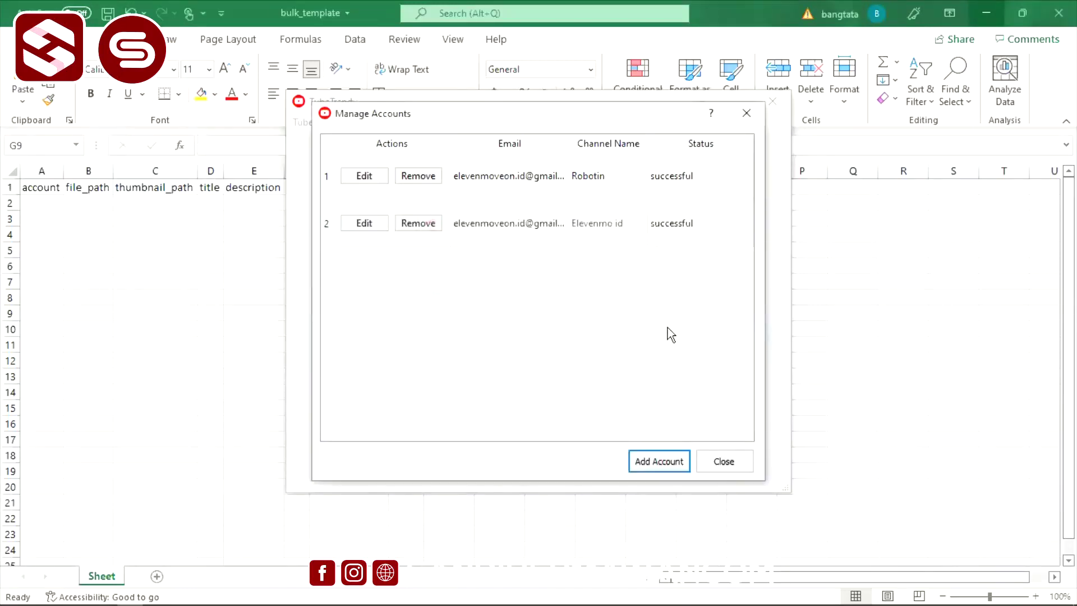
{"action": "left_click", "coordinate": [727, 468]}
{"action": "left_click", "coordinate": [434, 123]}
{"action": "left_click", "coordinate": [456, 158]}
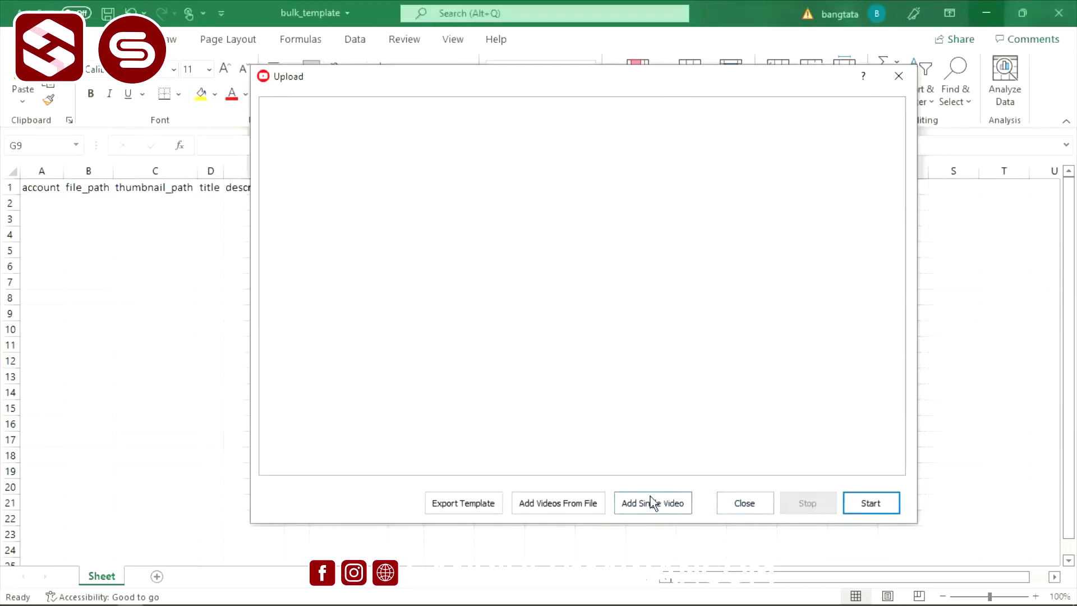
{"action": "left_click", "coordinate": [676, 509]}
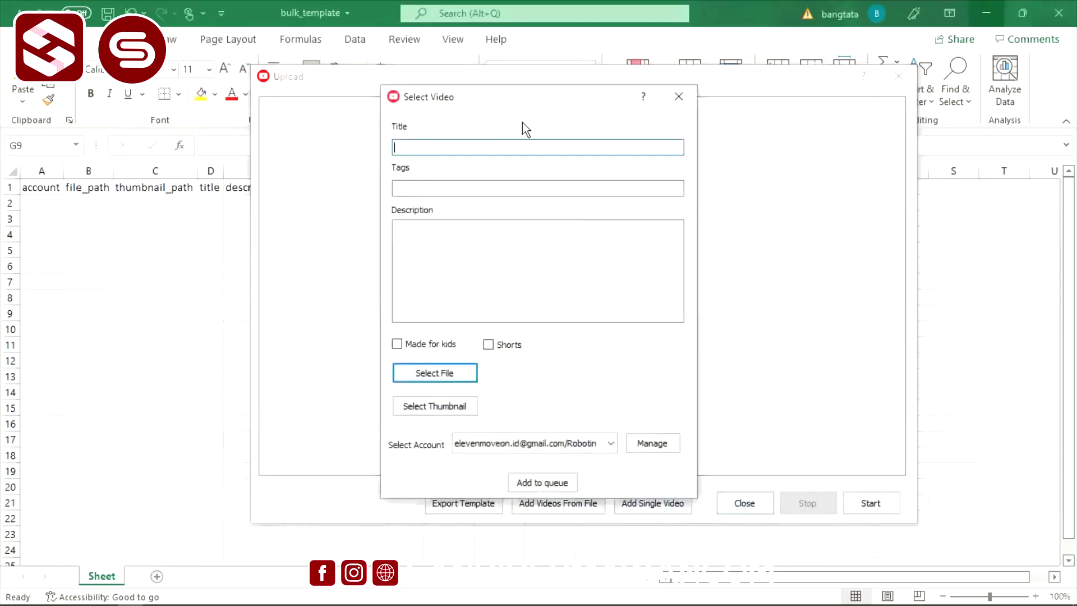
Enter DEMO TUBETRENDY as the title, tags and description
{"action": "type", "text": "DEMO TUBETRENDY"}
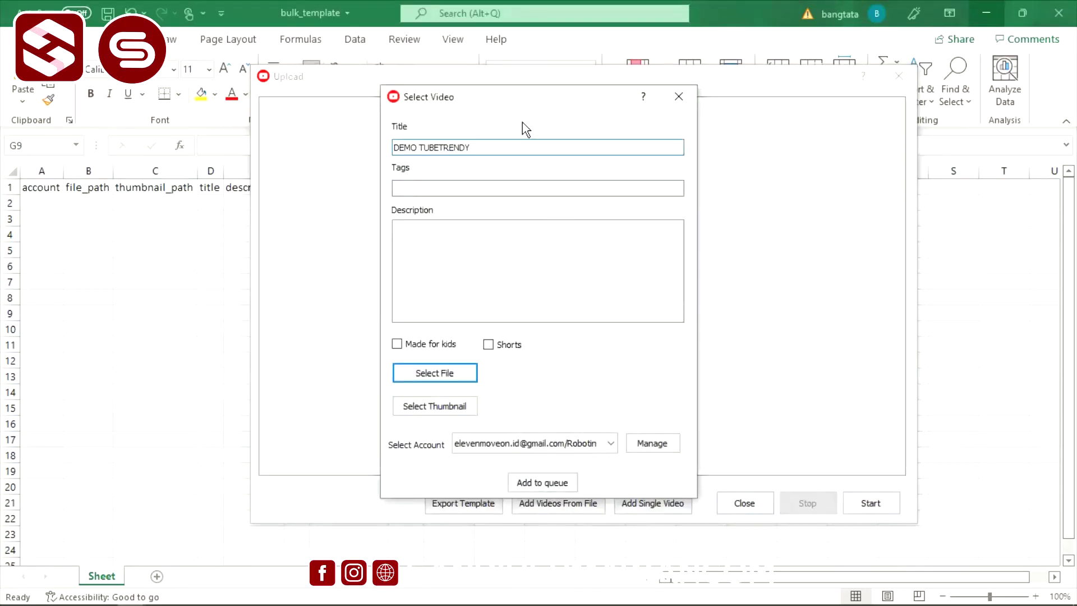
{"action": "left_click_drag", "start_coordinate": [517, 147], "coordinate": [336, 153]}
{"action": "key", "text": "ctrl+c"}
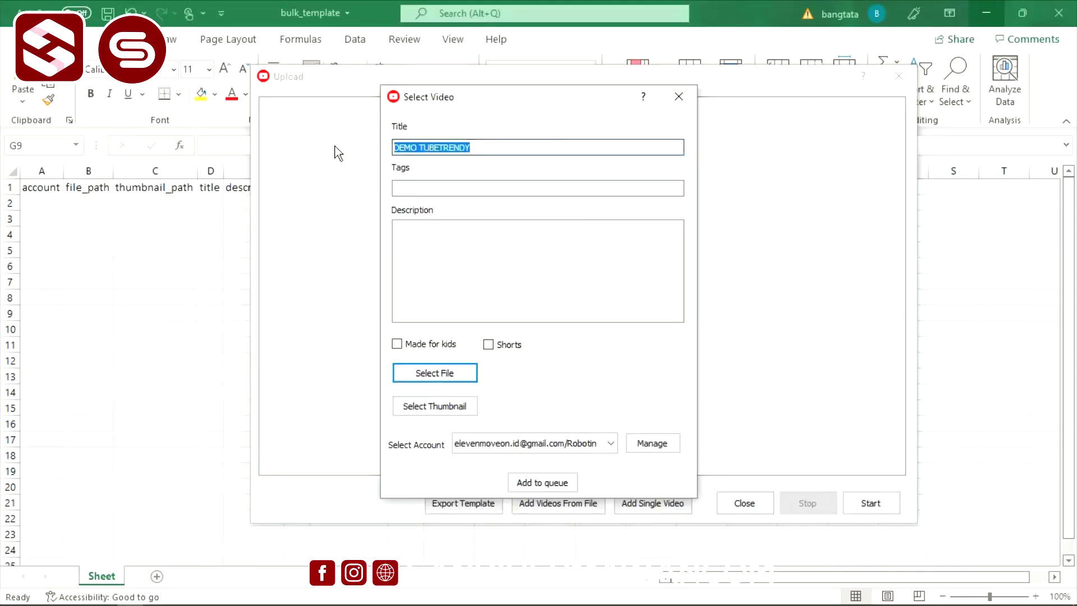
{"action": "left_click", "coordinate": [425, 189]}
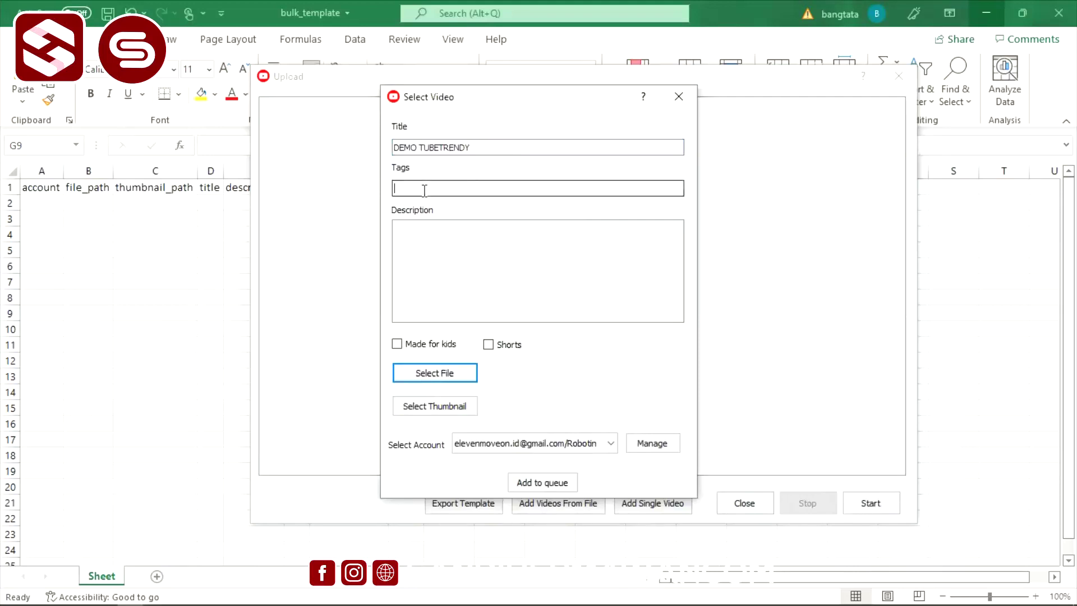
{"action": "key", "text": "ctrl+v"}
{"action": "left_click", "coordinate": [472, 250]}
{"action": "key", "text": "ctrl+v"}
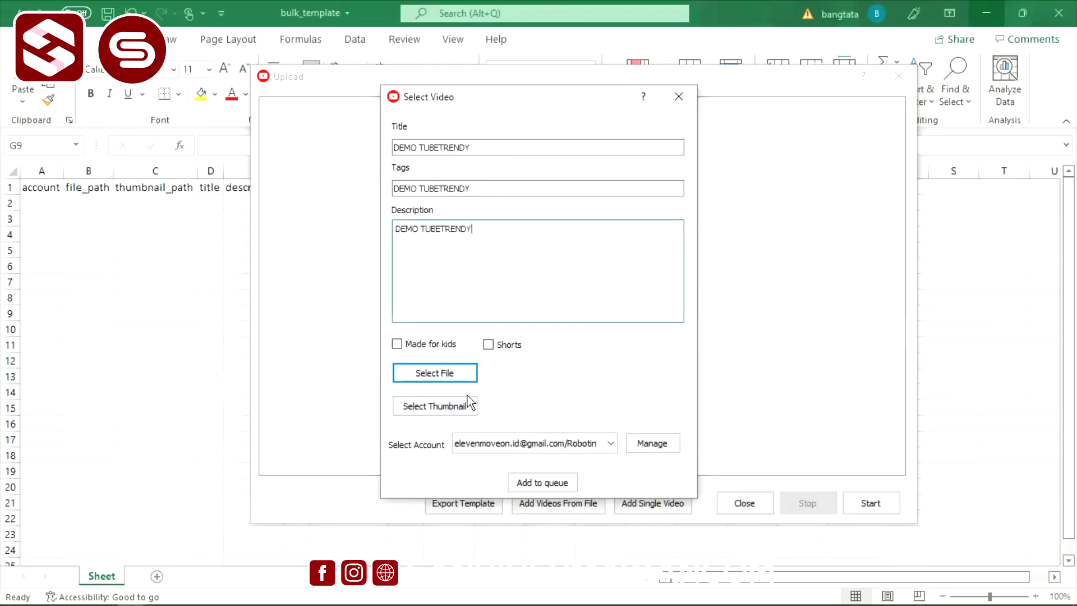
Choose 3-tiktok.mp4 with a Slide1.PNG thumbnail for the first account and add it to the queue
{"action": "left_click", "coordinate": [450, 372]}
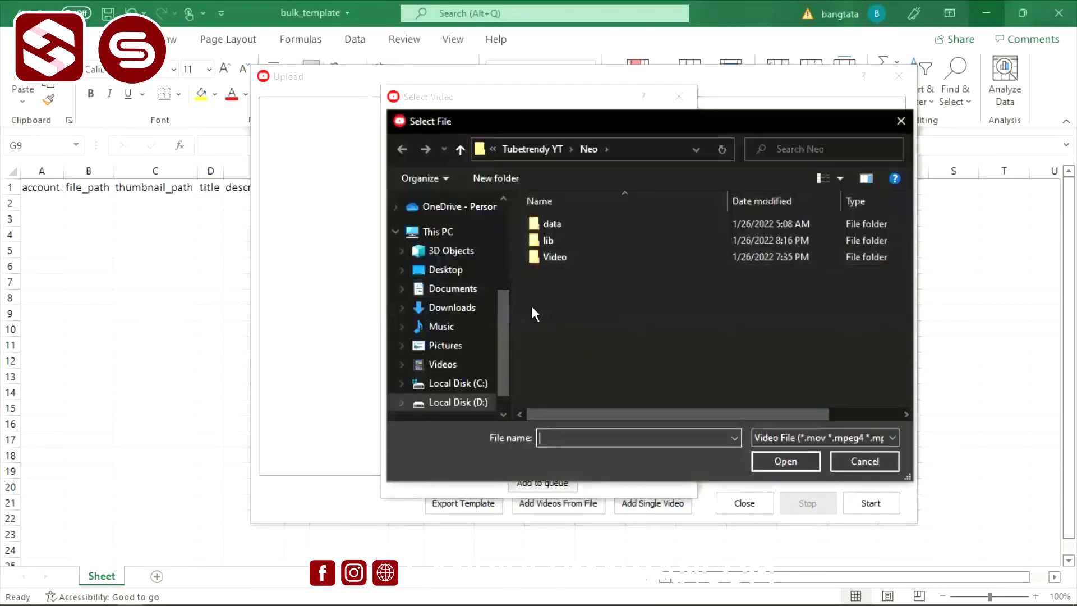
{"action": "double_click", "coordinate": [548, 257]}
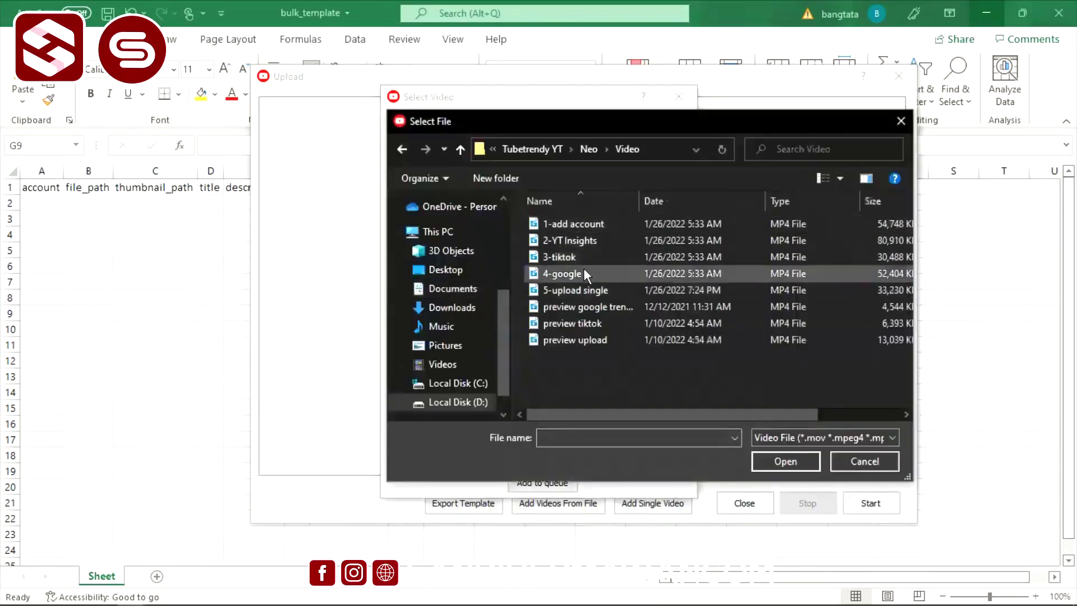
{"action": "left_click", "coordinate": [571, 223]}
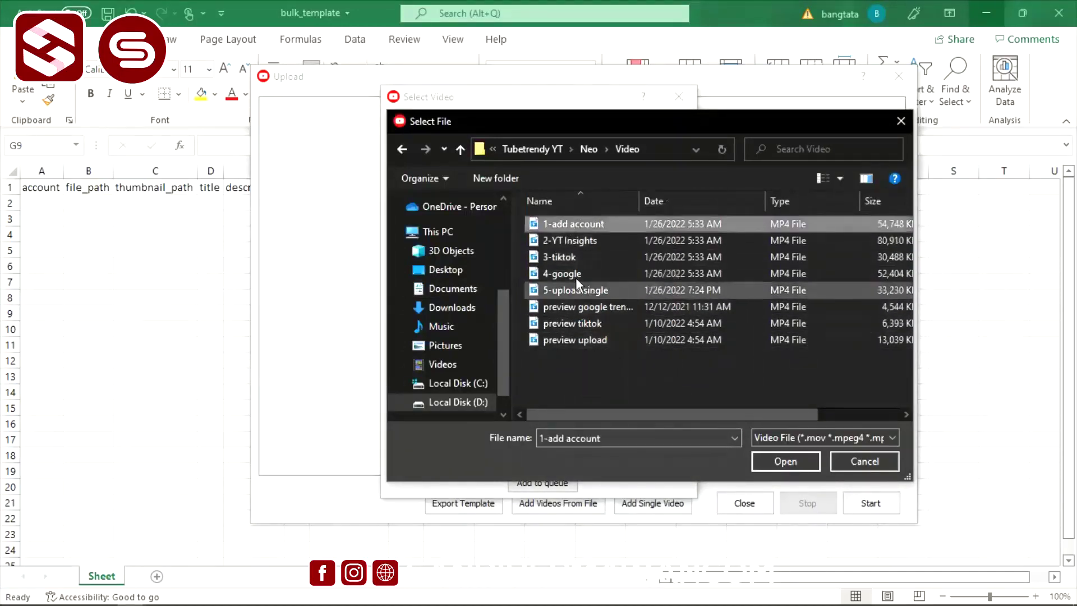
{"action": "key", "text": "Down"}
{"action": "key", "text": "Down"}
{"action": "left_click", "coordinate": [779, 454]}
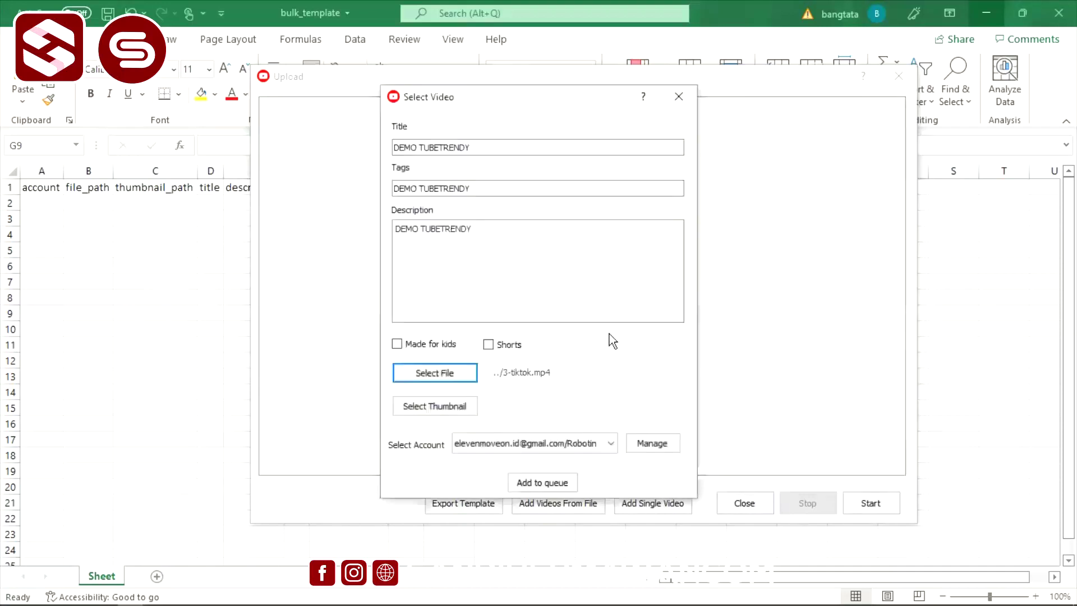
{"action": "left_click", "coordinate": [470, 409]}
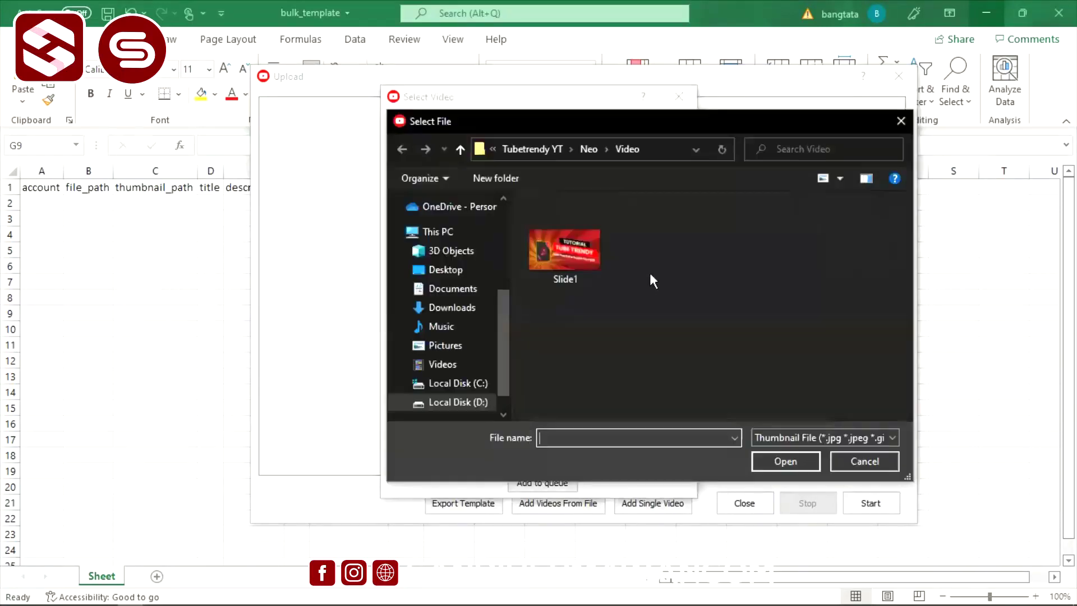
{"action": "left_click", "coordinate": [565, 247]}
{"action": "left_click", "coordinate": [783, 461]}
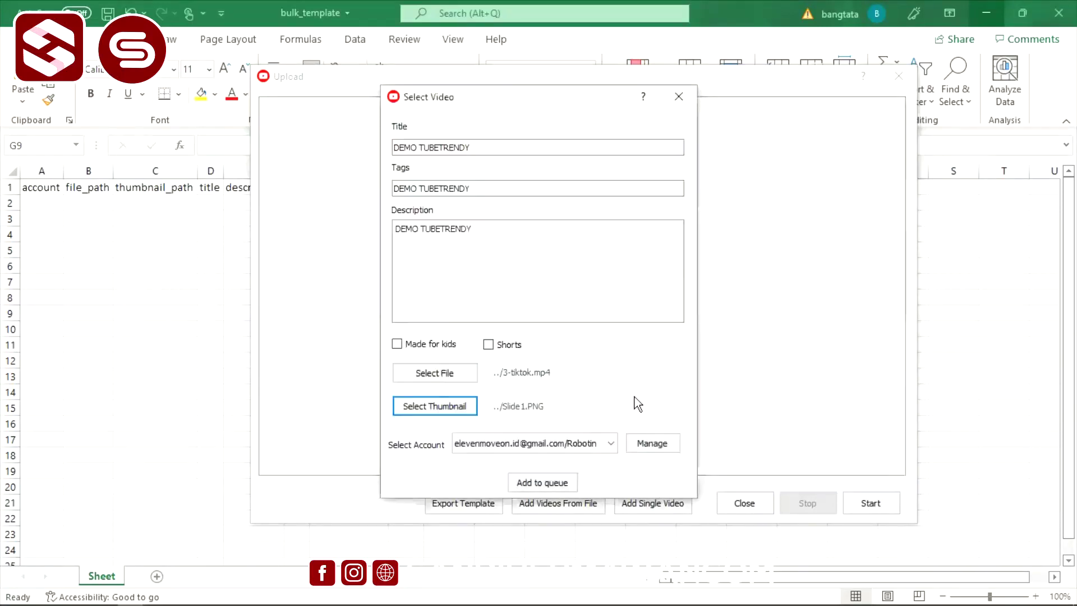
{"action": "left_click", "coordinate": [607, 444]}
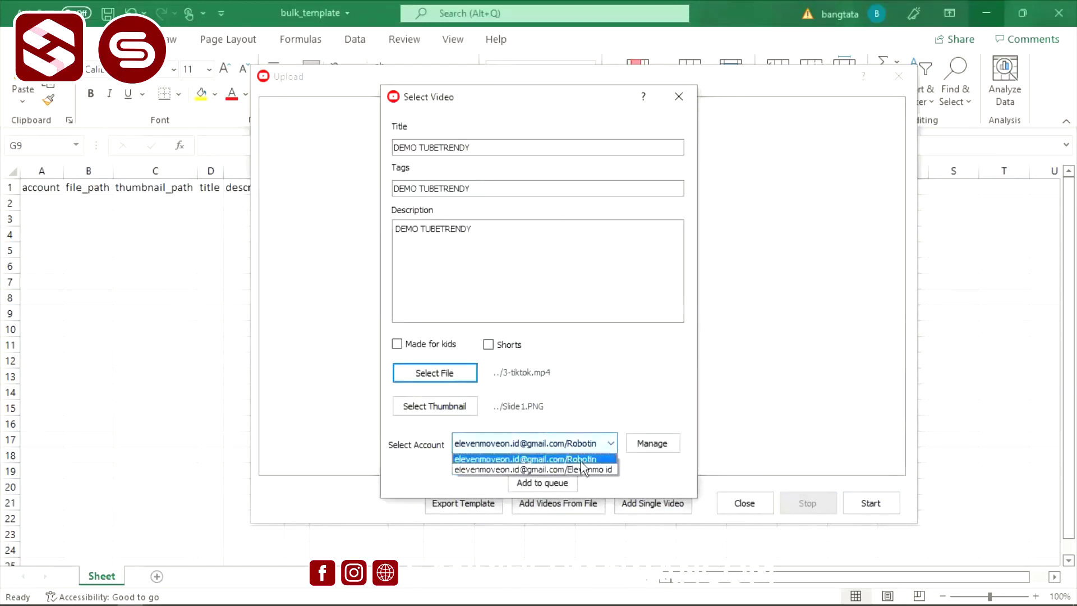
{"action": "left_click", "coordinate": [592, 460]}
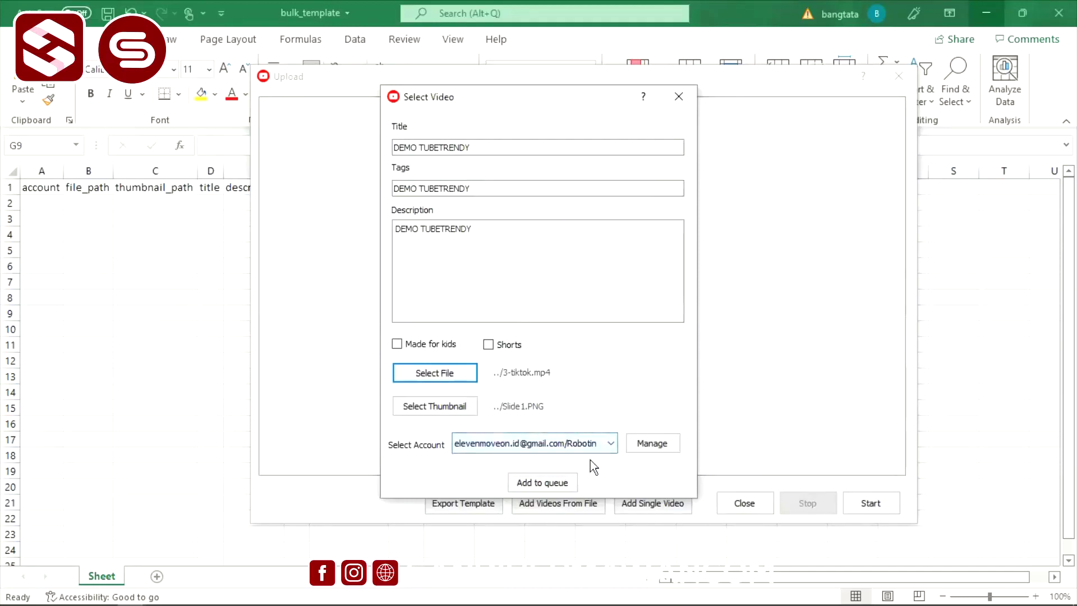
{"action": "left_click", "coordinate": [572, 482]}
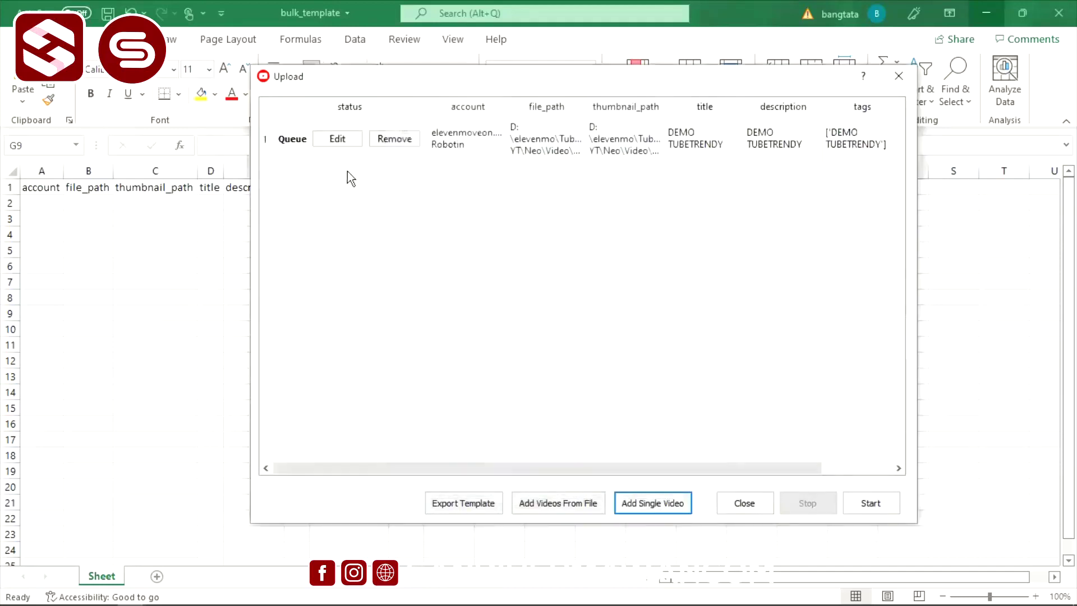
Widen the account column and enter DEMO 2 TUBETRENDY as a new video's title, tags and description
{"action": "double_click", "coordinate": [508, 103]}
{"action": "left_click", "coordinate": [651, 505]}
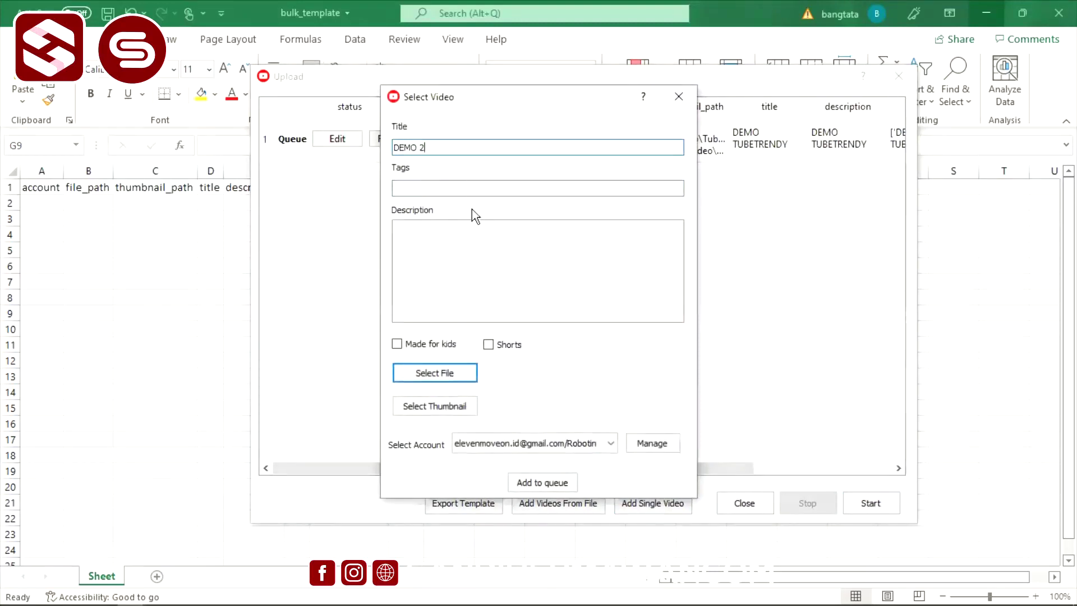
{"action": "type", "text": "DEMO 2 TUBETRENDY"}
{"action": "key", "text": "ctrl+a"}
{"action": "key", "text": "ctrl+c"}
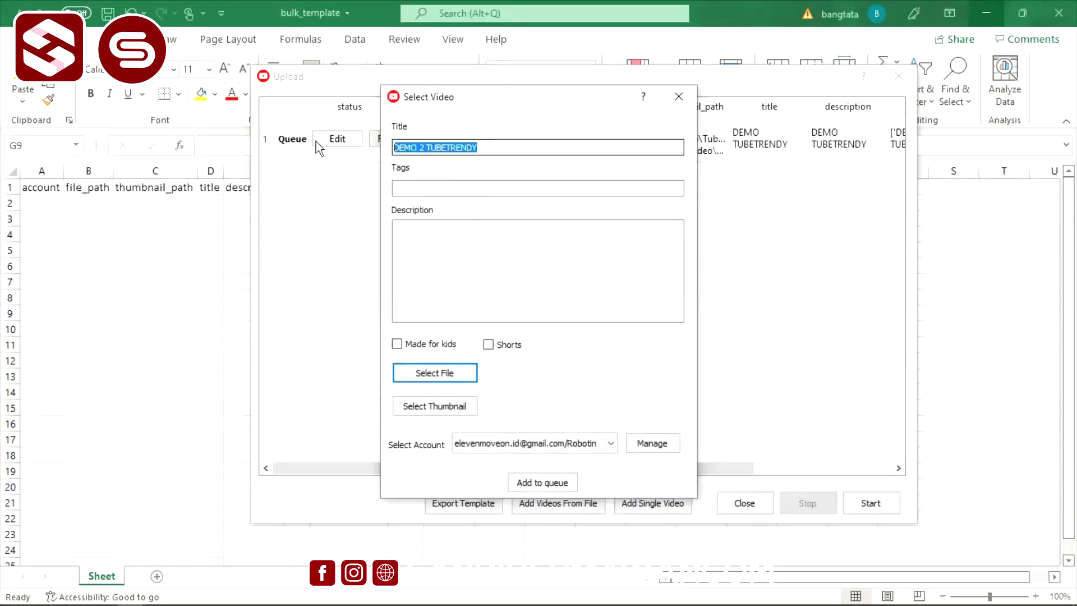
{"action": "left_click", "coordinate": [405, 187]}
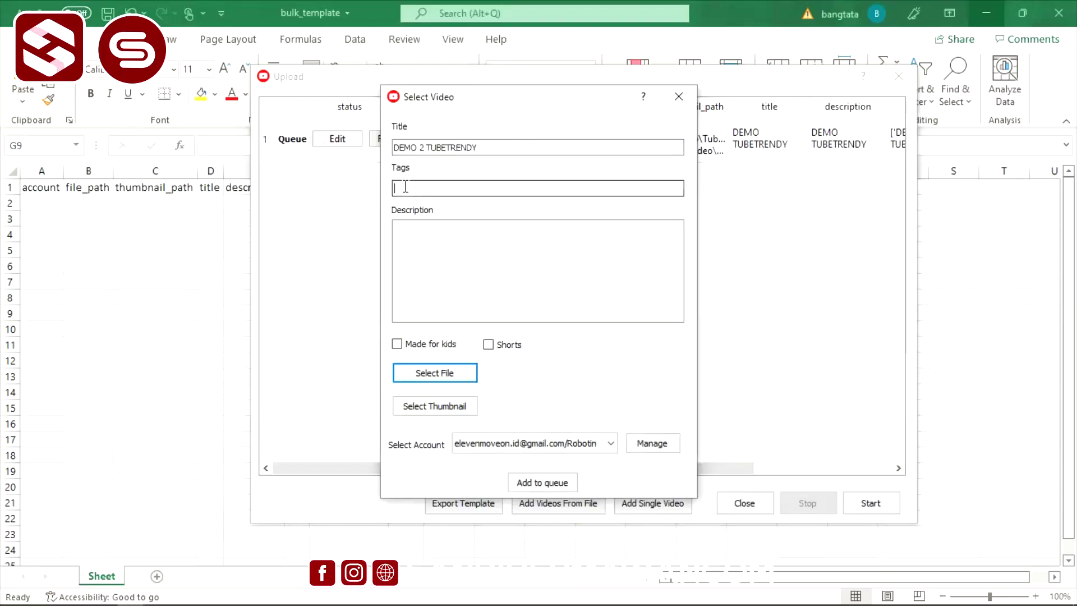
{"action": "key", "text": "ctrl+v"}
{"action": "left_click", "coordinate": [469, 268]}
{"action": "key", "text": "ctrl+v"}
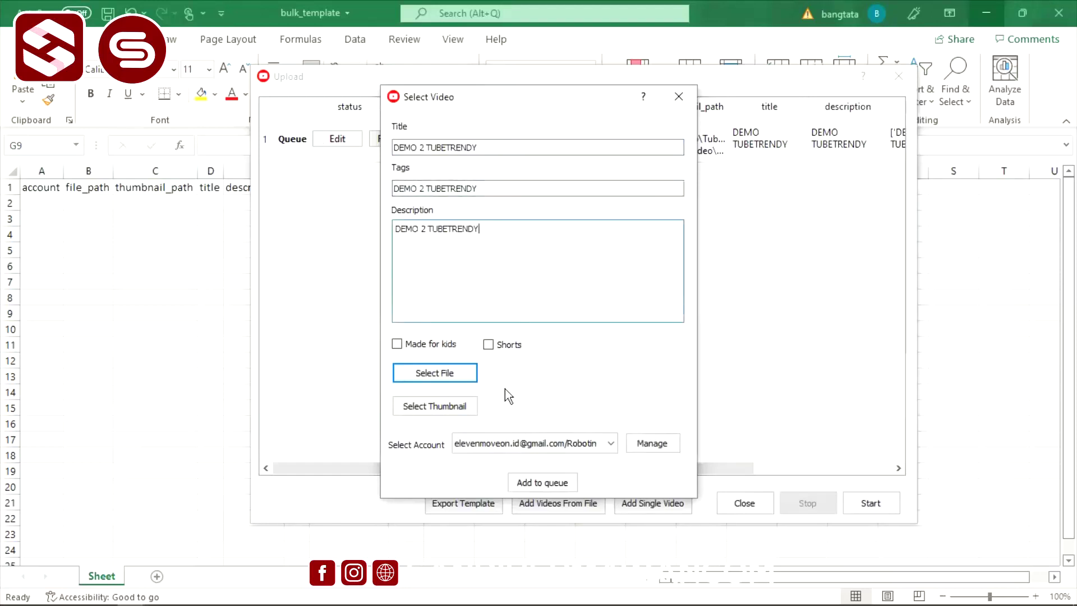
Choose 4-google.mp4 with a Slide1.PNG thumbnail for the Elevenmo id account and queue it
{"action": "left_click", "coordinate": [454, 373]}
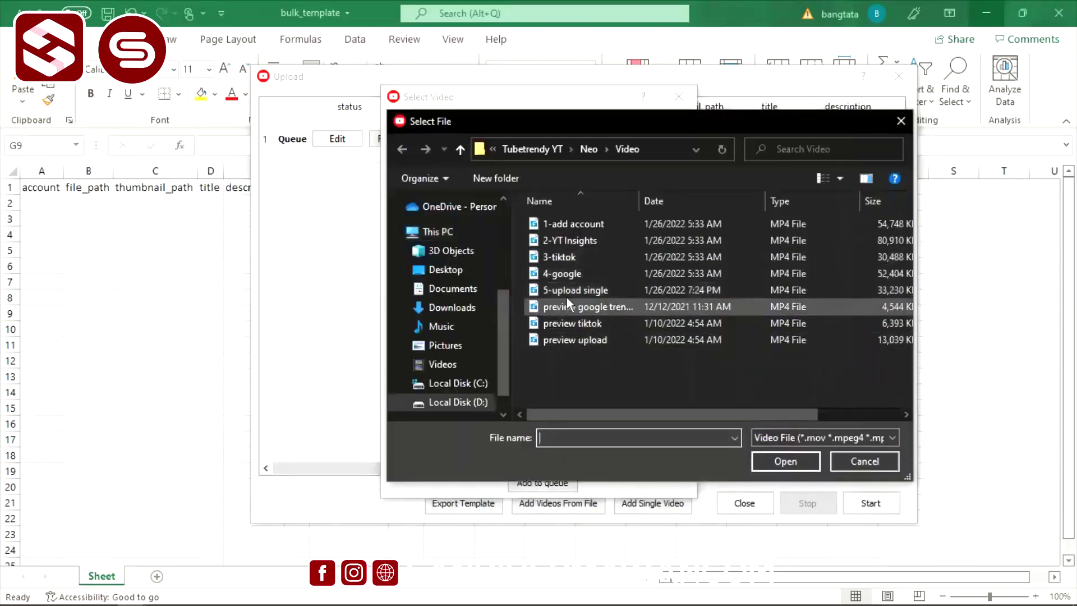
{"action": "left_click", "coordinate": [564, 291]}
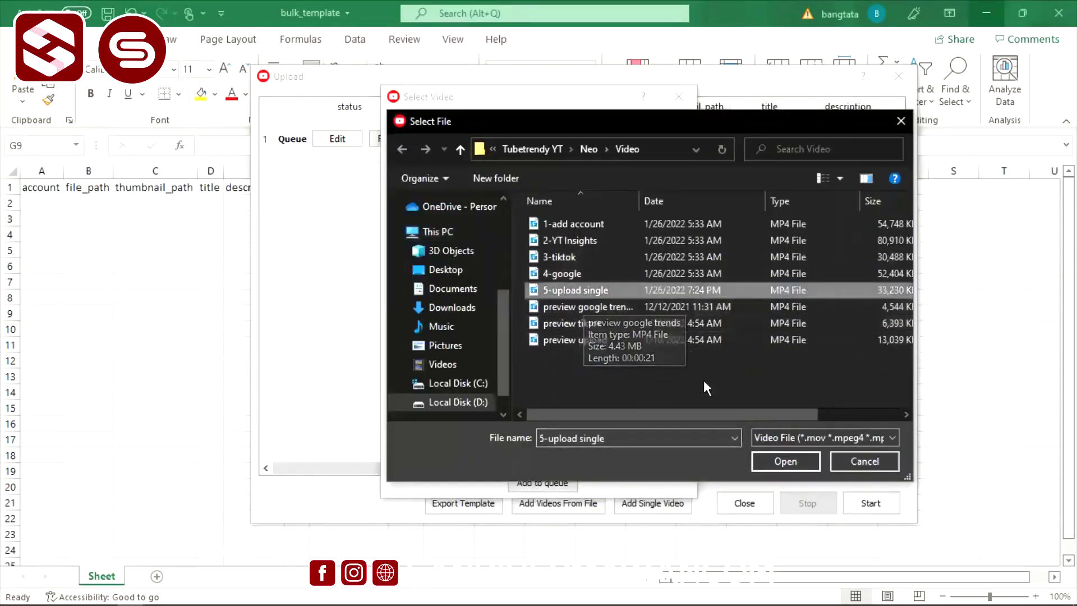
{"action": "left_click", "coordinate": [573, 275]}
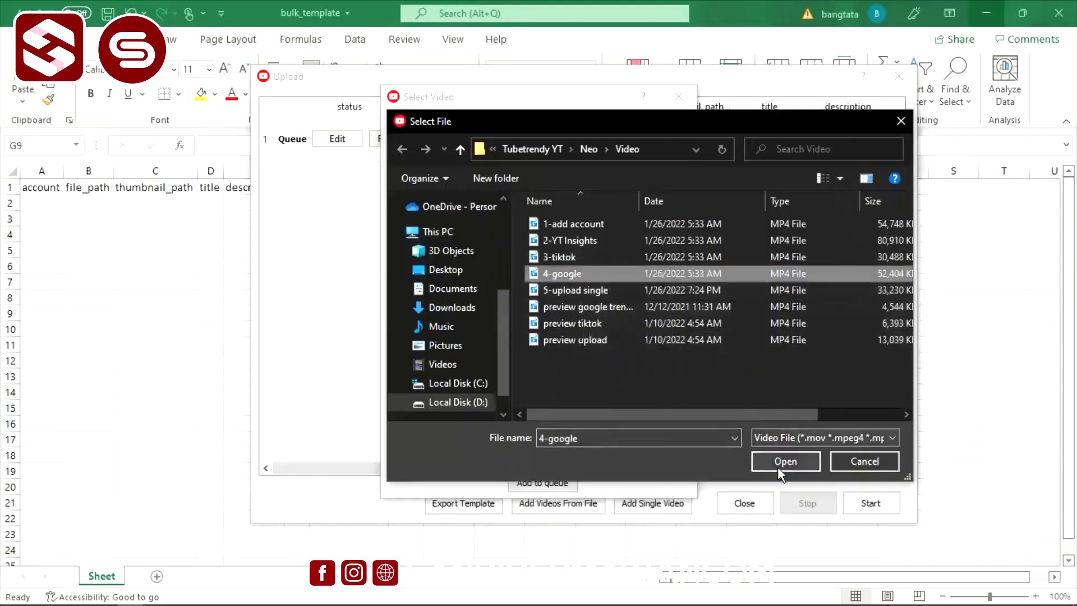
{"action": "left_click", "coordinate": [779, 463]}
{"action": "left_click", "coordinate": [456, 406]}
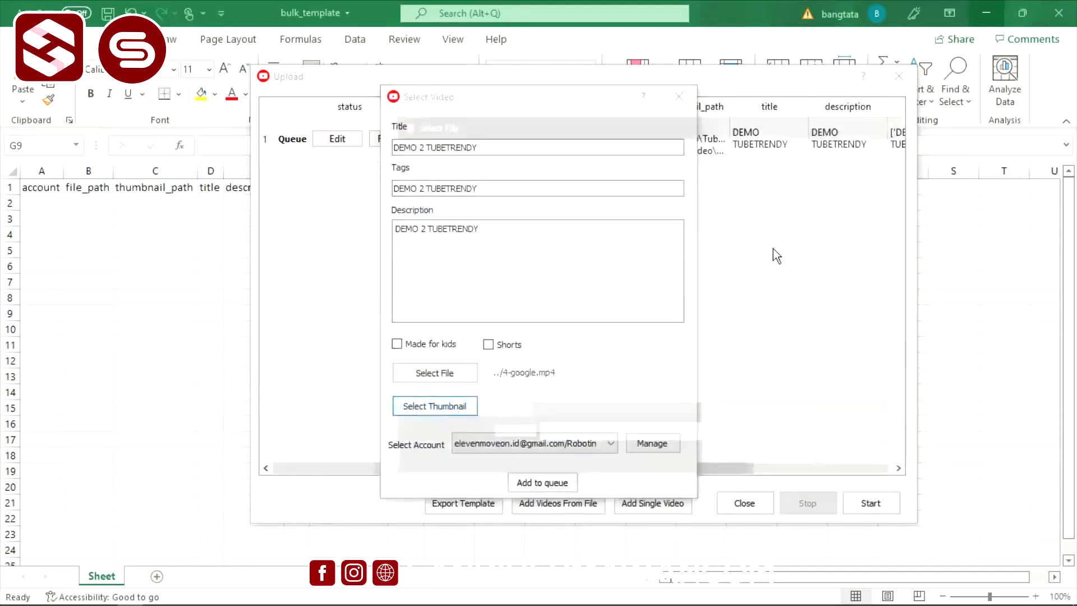
{"action": "left_click", "coordinate": [593, 279]}
{"action": "left_click", "coordinate": [771, 458]}
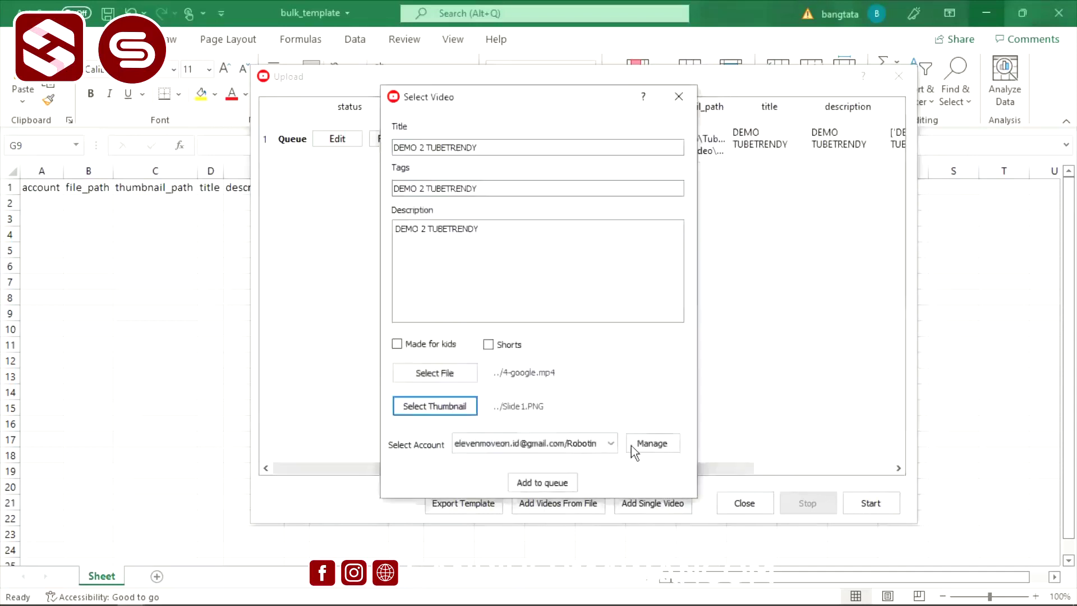
{"action": "left_click", "coordinate": [603, 443]}
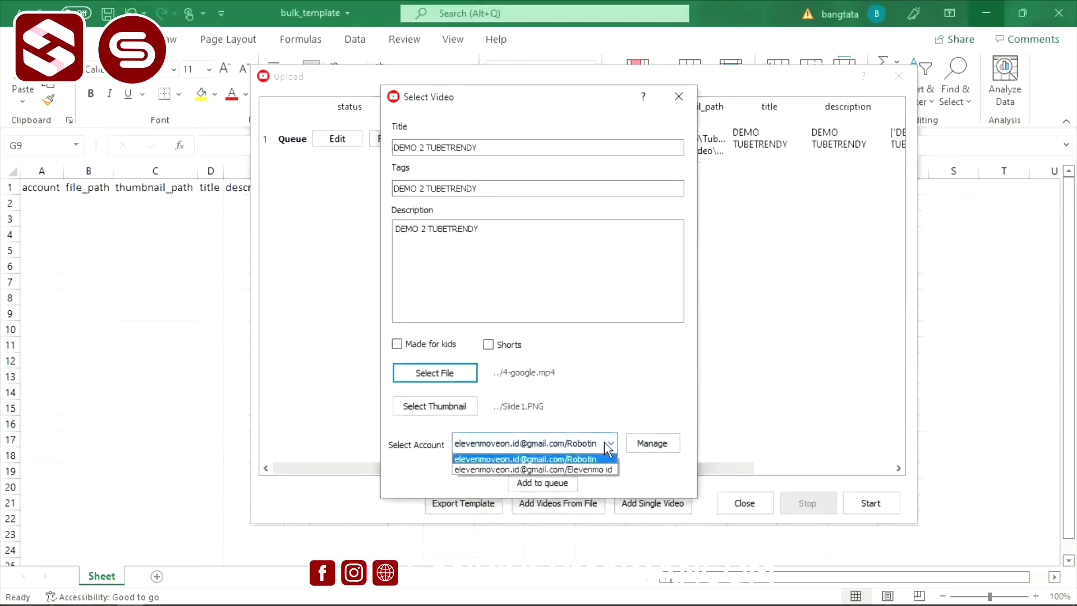
{"action": "left_click", "coordinate": [590, 471]}
{"action": "left_click", "coordinate": [558, 487]}
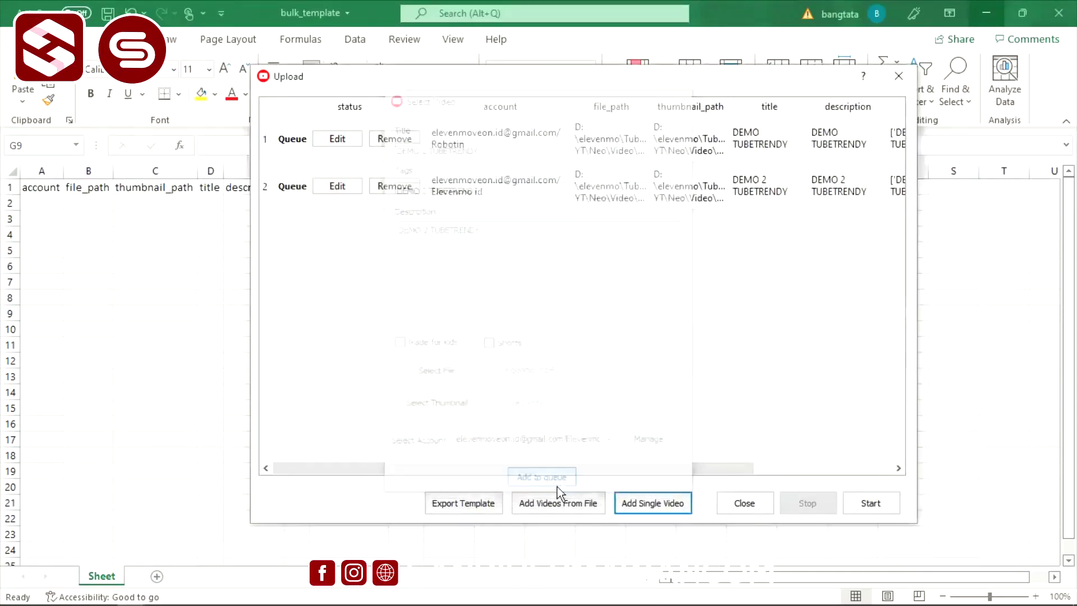
{"action": "left_click", "coordinate": [482, 144]}
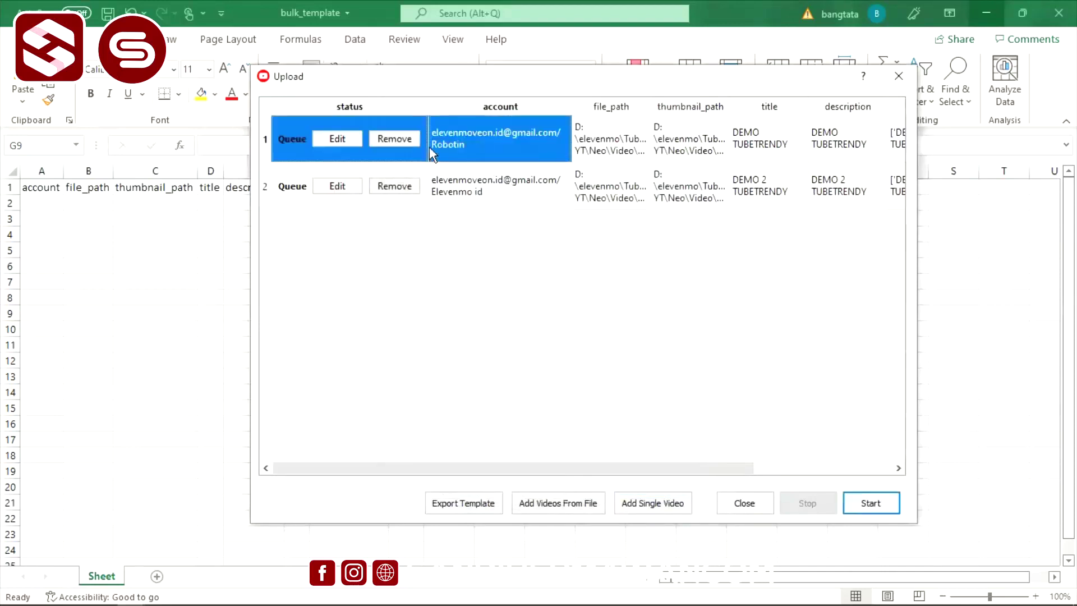
{"action": "left_click", "coordinate": [501, 203]}
{"action": "left_click", "coordinate": [591, 292]}
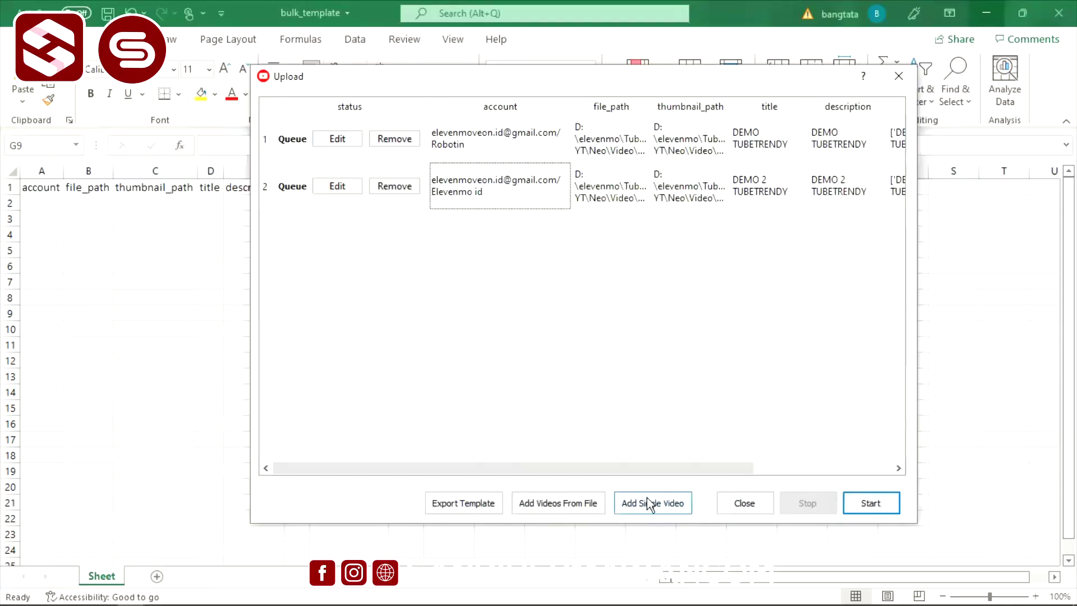
Minimize Excel and File Explorer, then start uploading DEMO TUBETRENDY and DEMO 2 TUBETRENDY
{"action": "left_click", "coordinate": [979, 11]}
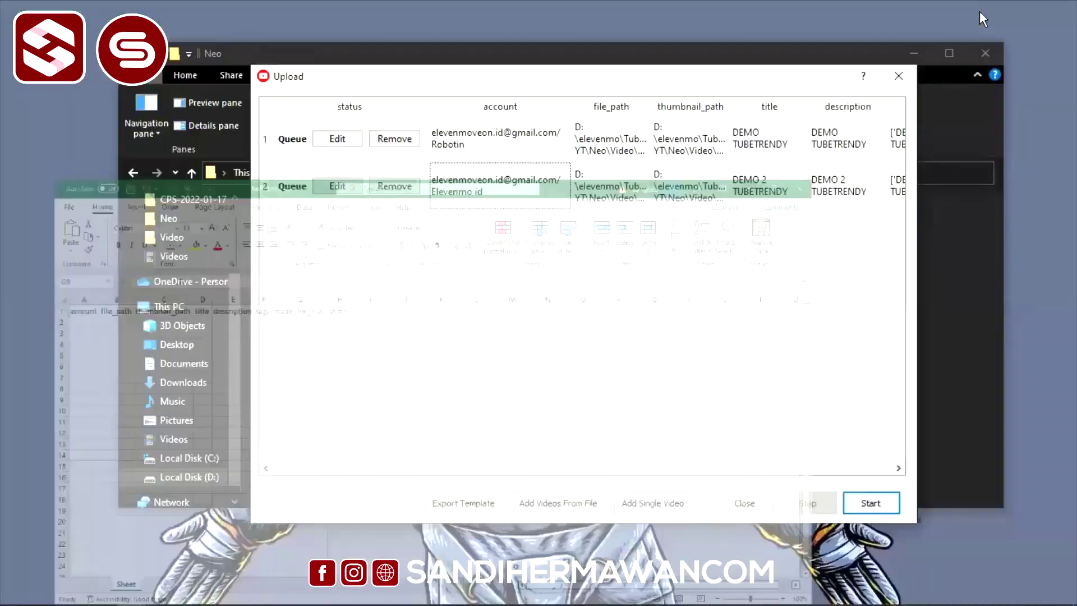
{"action": "left_click", "coordinate": [914, 54]}
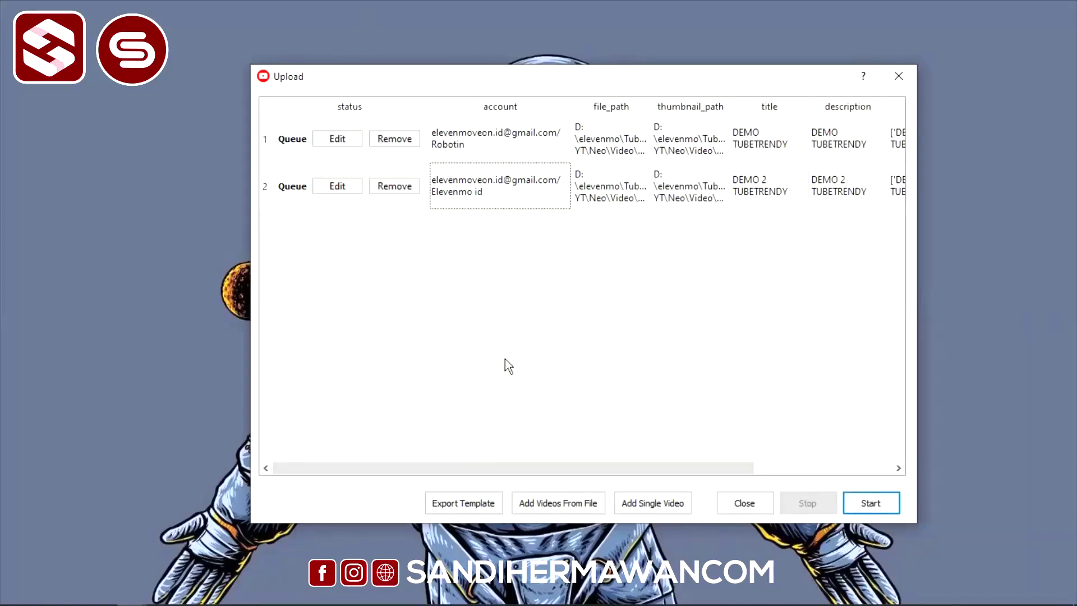
{"action": "left_click", "coordinate": [888, 511]}
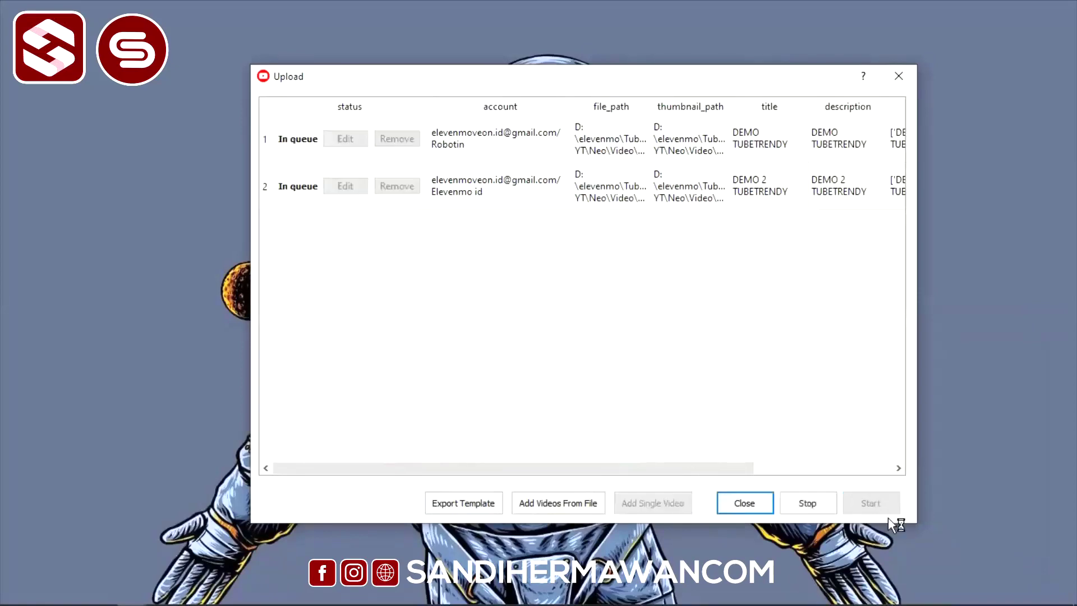
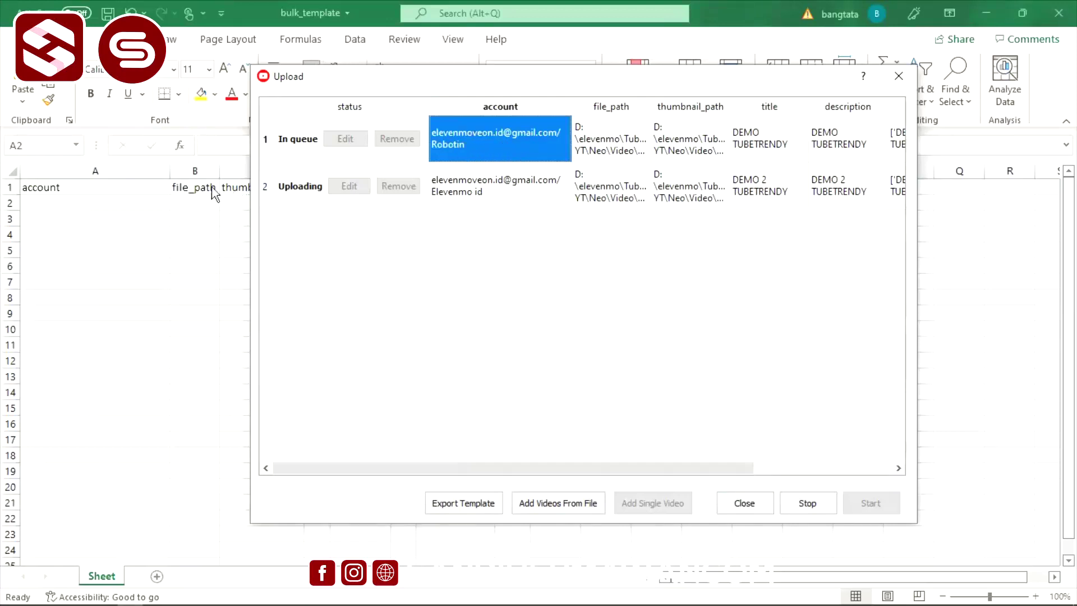
Widen the file_path column to show full paths and scroll right through the queue's remaining columns
{"action": "left_click_drag", "start_coordinate": [649, 103], "coordinate": [738, 109]}
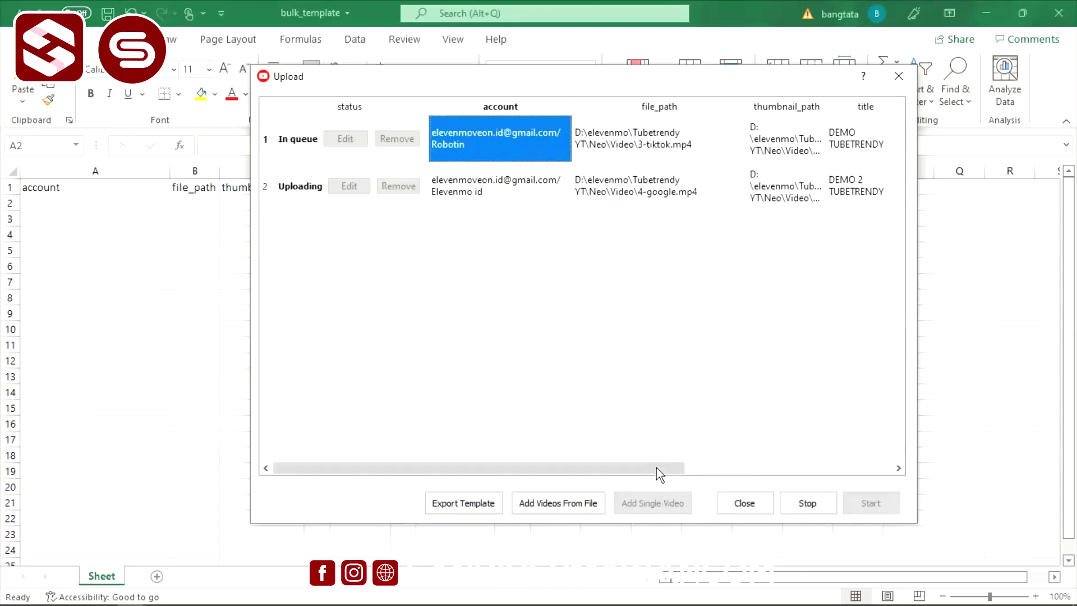
{"action": "left_click_drag", "start_coordinate": [656, 467], "coordinate": [696, 468]}
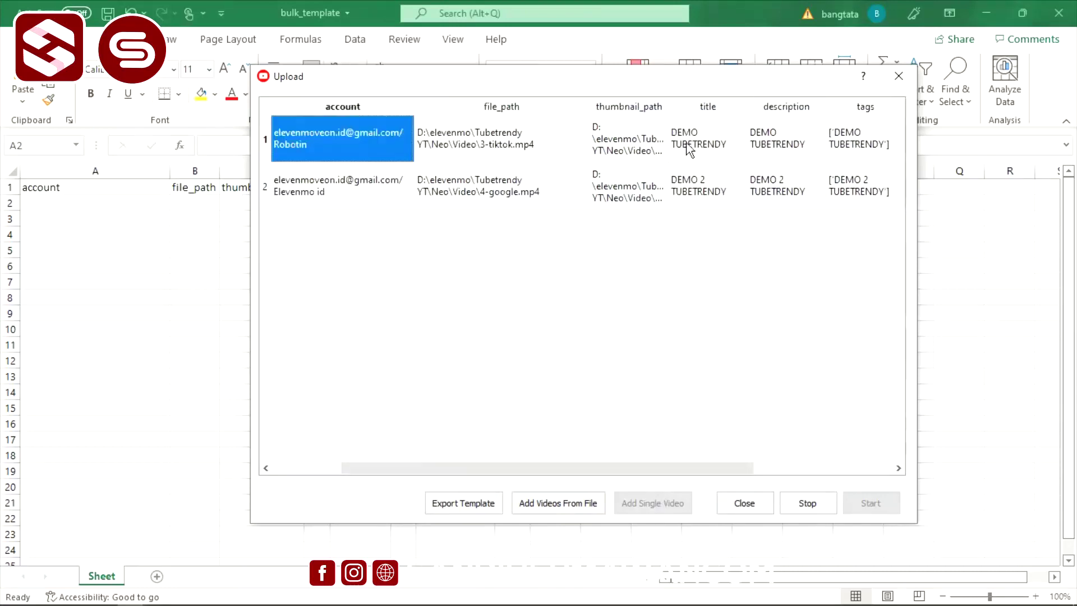
{"action": "left_click_drag", "start_coordinate": [679, 468], "coordinate": [857, 472]}
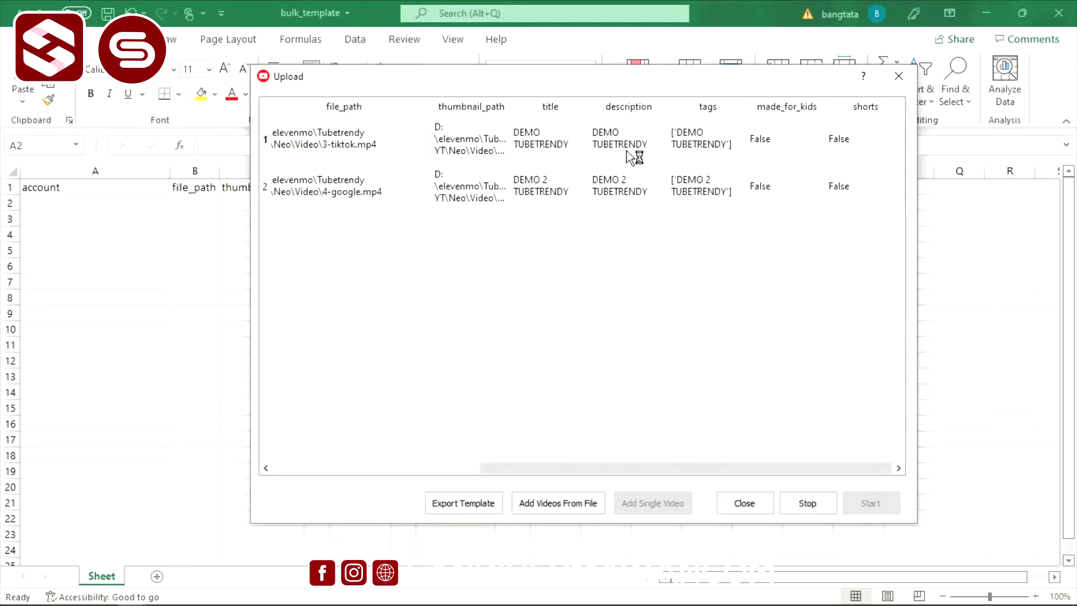
{"action": "left_click", "coordinate": [83, 206]}
Start typing the account name into cell A2, correcting the mistyped letters
{"action": "type", "text": "ELEVE"}
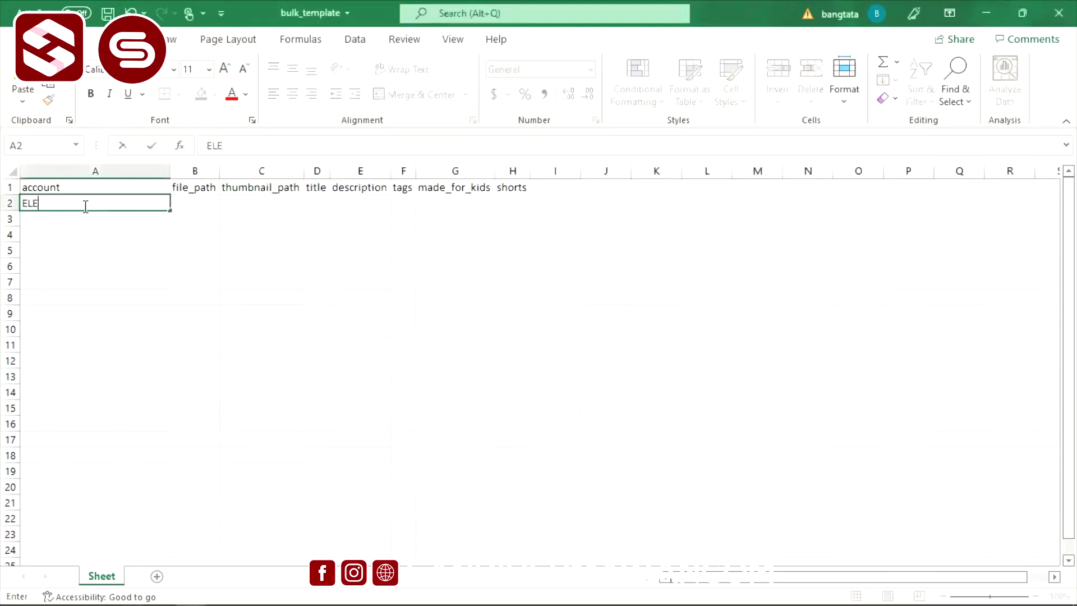
{"action": "key", "text": "BackSpace"}
{"action": "key", "text": "BackSpace"}
{"action": "key", "text": "BackSpace"}
{"action": "key", "text": "BackSpace"}
{"action": "key", "text": "BackSpace"}
{"action": "type", "text": "eleveb"}
{"action": "key", "text": "BackSpace"}
{"action": "type", "text": "n"}
{"action": "key", "text": "BackSpace"}
{"action": "type", "text": "n"}
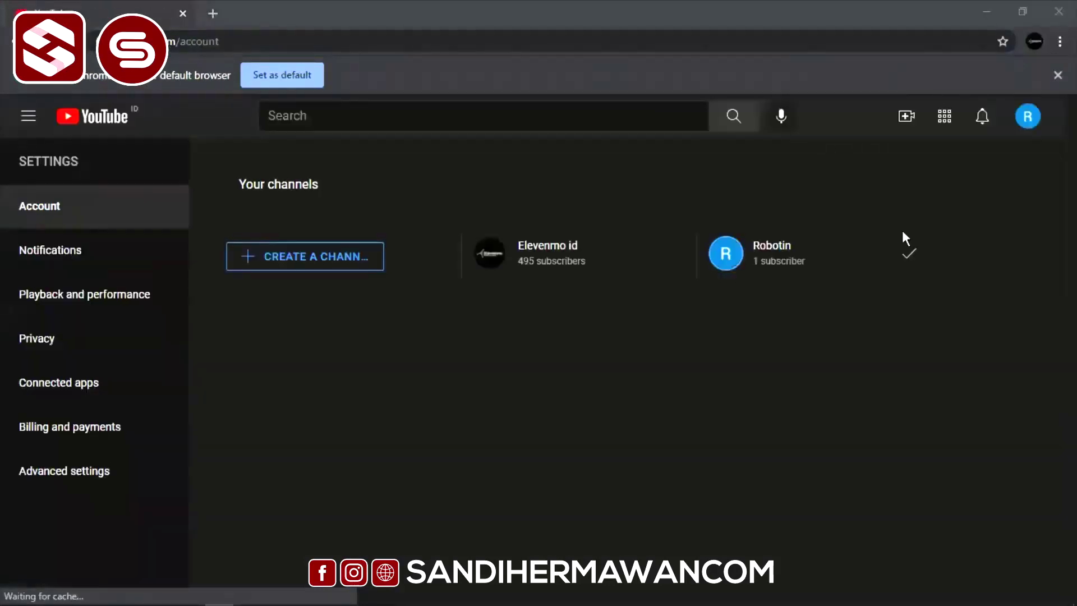
Go to YouTube home, check TubeTrendy's upload queue, then return to the Studio dashboard
{"action": "left_click", "coordinate": [902, 230]}
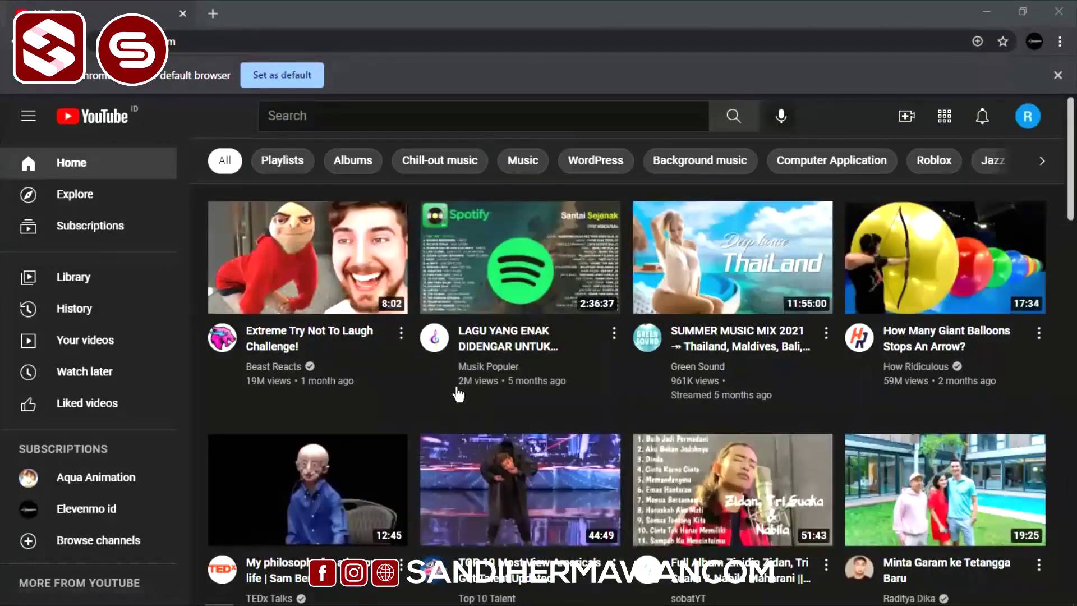
{"action": "mouse_move", "coordinate": [465, 603]}
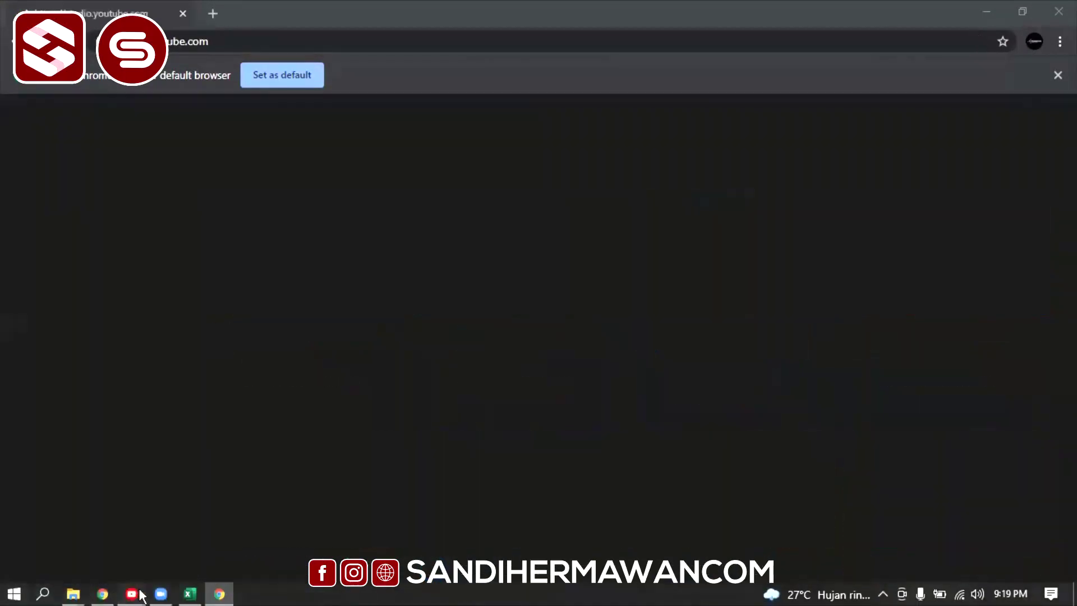
{"action": "left_click", "coordinate": [140, 594]}
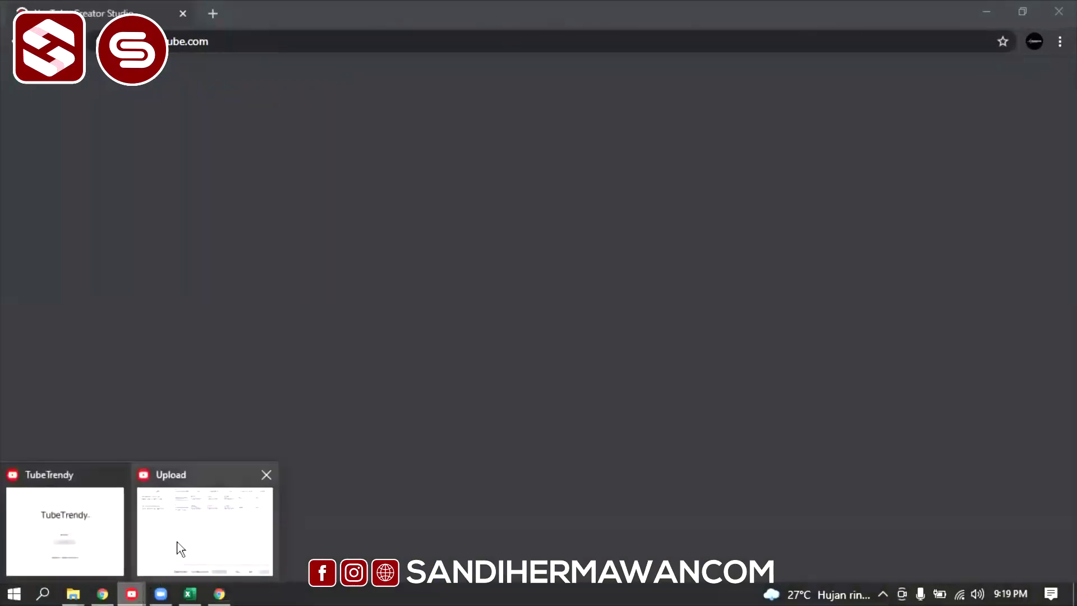
{"action": "left_click", "coordinate": [175, 544]}
{"action": "left_click_drag", "start_coordinate": [570, 468], "coordinate": [297, 472]}
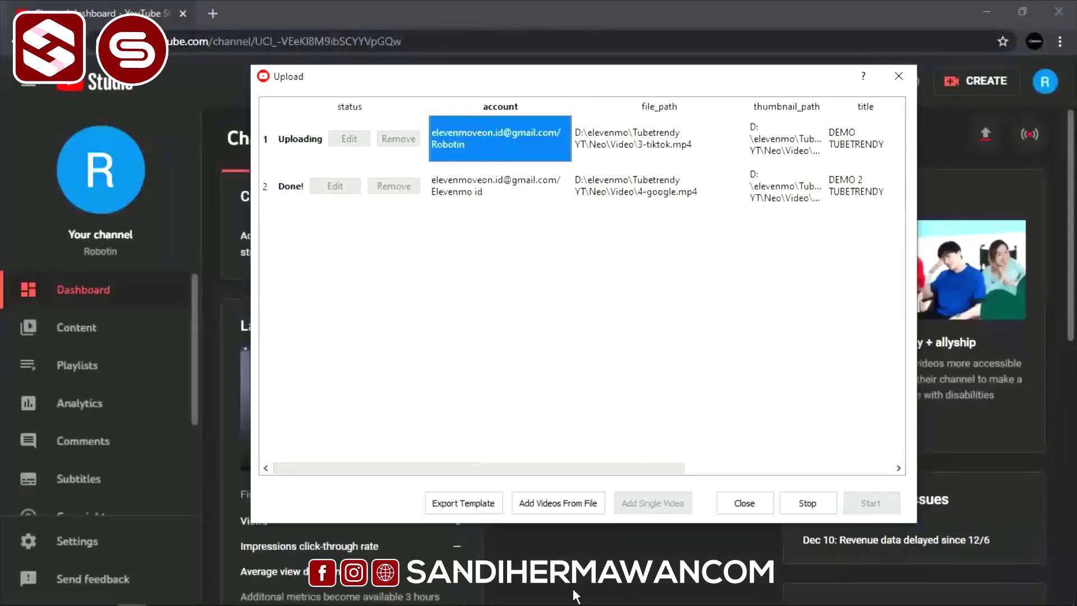
{"action": "left_click", "coordinate": [555, 578]}
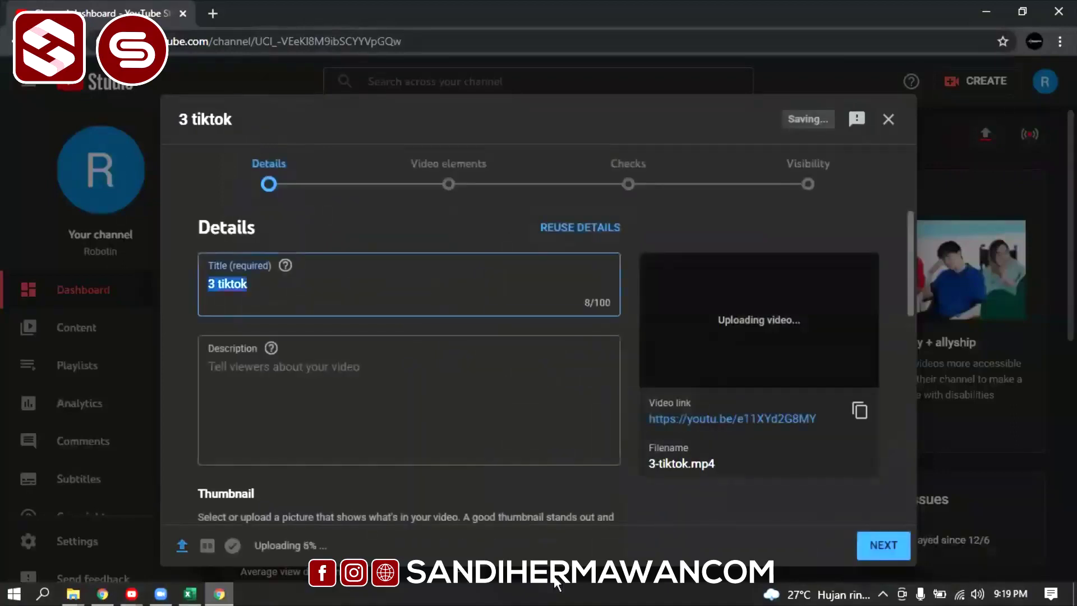
Set title, description and tag to DEMO TUBETRENDY, keeping the video not made for kids
{"action": "key", "text": "BackSpace"}
{"action": "type", "text": "DEMO TUBETRENDY"}
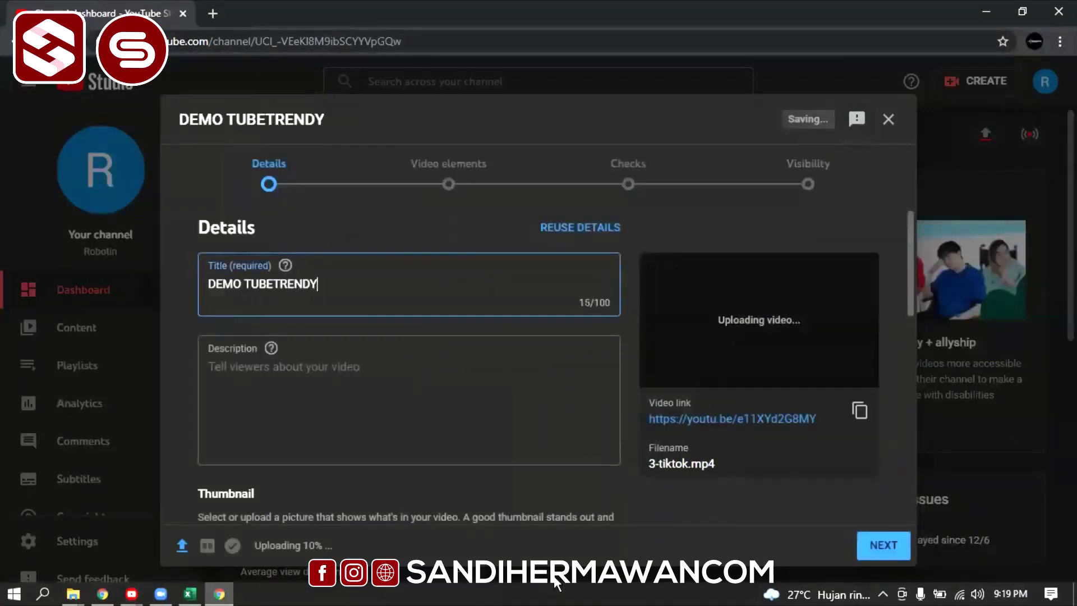
{"action": "key", "text": "Tab"}
{"action": "type", "text": "DEMO TUBETRENDY"}
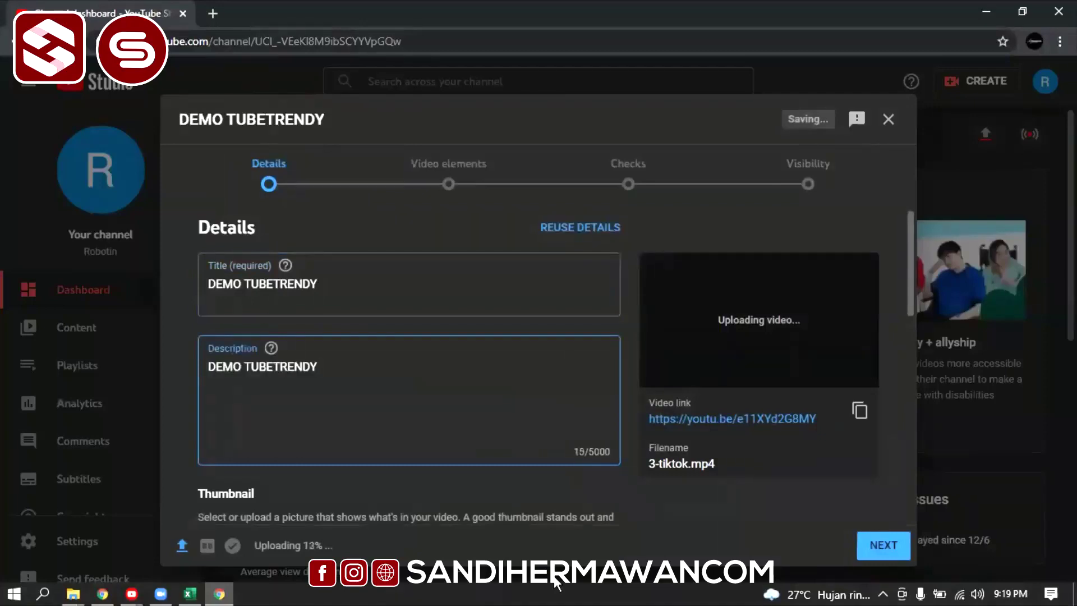
{"action": "key", "text": "Tab"}
{"action": "key", "text": "Tab"}
{"action": "key", "text": "Tab"}
{"action": "key", "text": "Tab"}
{"action": "key", "text": "Tab"}
{"action": "key", "text": "Tab"}
{"action": "key", "text": "Tab"}
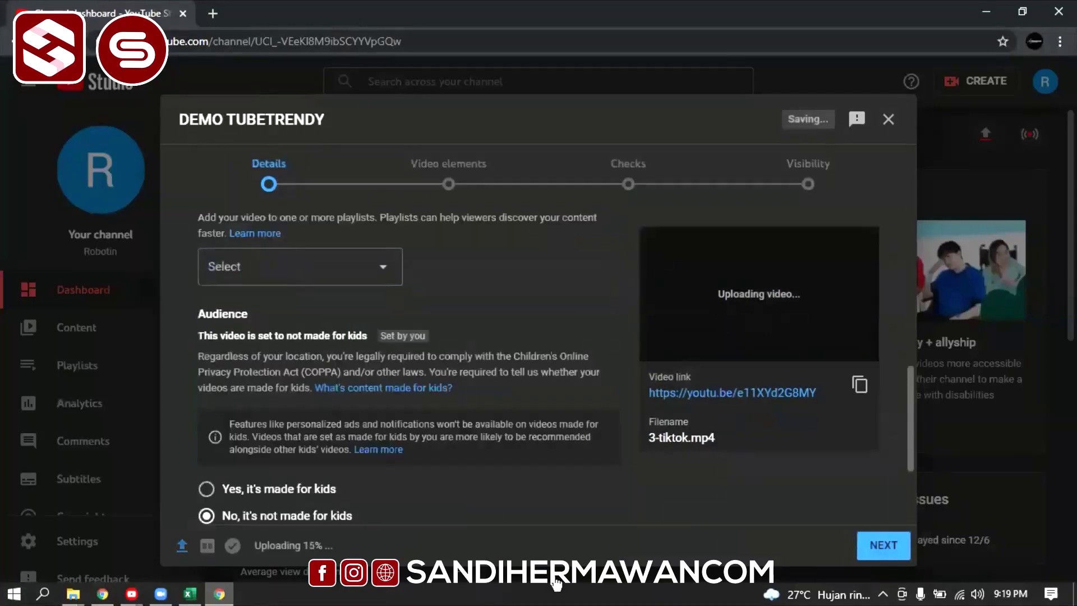
{"action": "key", "text": "Tab"}
{"action": "key", "text": "Tab"}
{"action": "key", "text": "Return"}
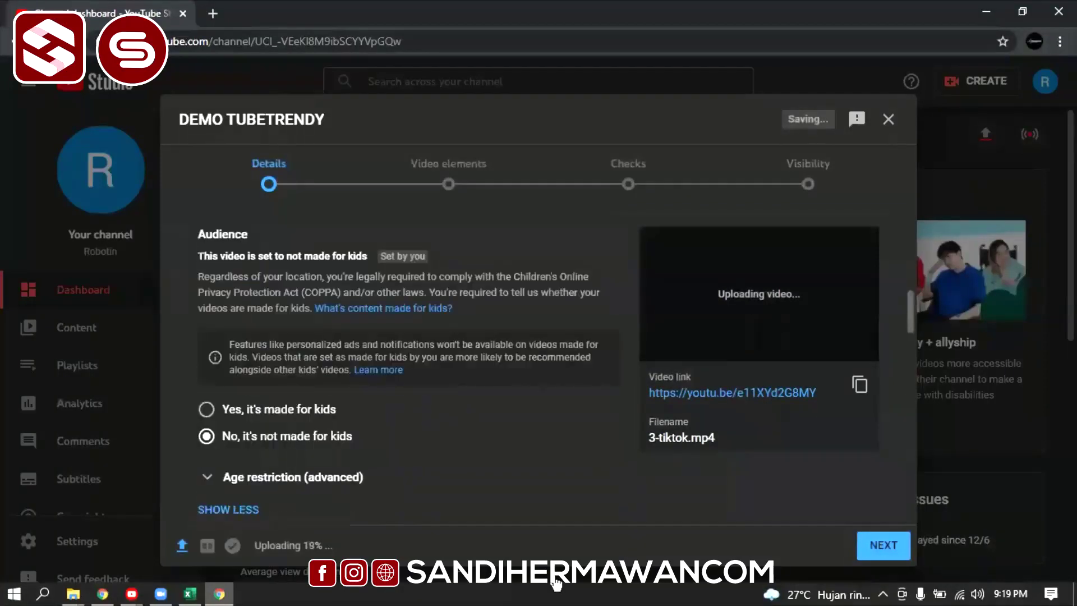
{"action": "key", "text": "Tab"}
{"action": "type", "text": "DEMO TUBETRENDY"}
{"action": "key", "text": "Return"}
Advance to the visibility step, set the video to Public, and publish it
{"action": "key", "text": "Tab"}
{"action": "key", "text": "Return"}
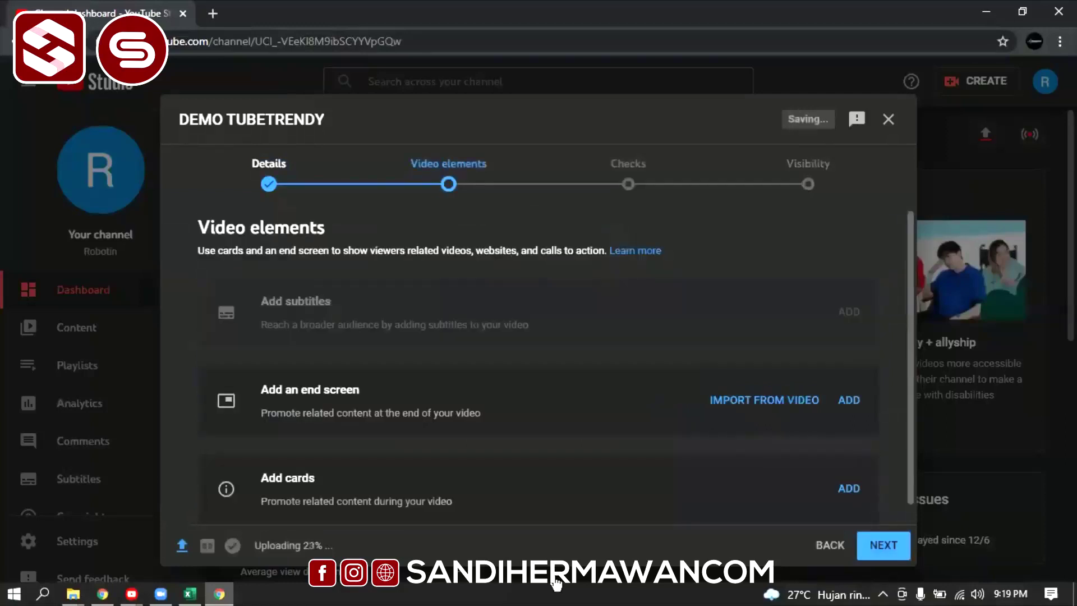
{"action": "key", "text": "Return"}
{"action": "key", "text": "Return"}
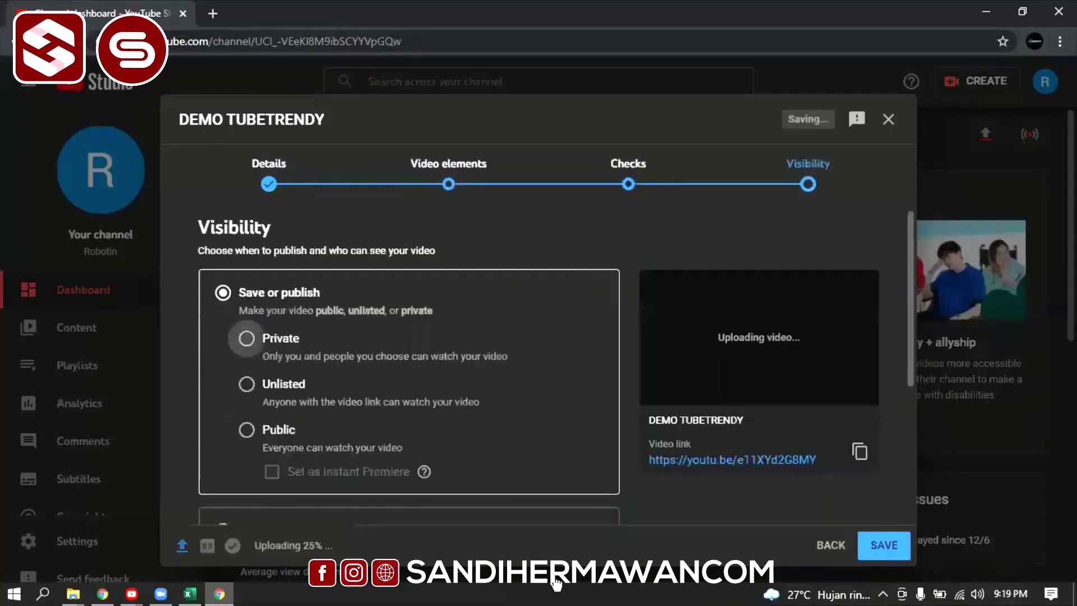
{"action": "key", "text": "Down"}
{"action": "key", "text": "Down"}
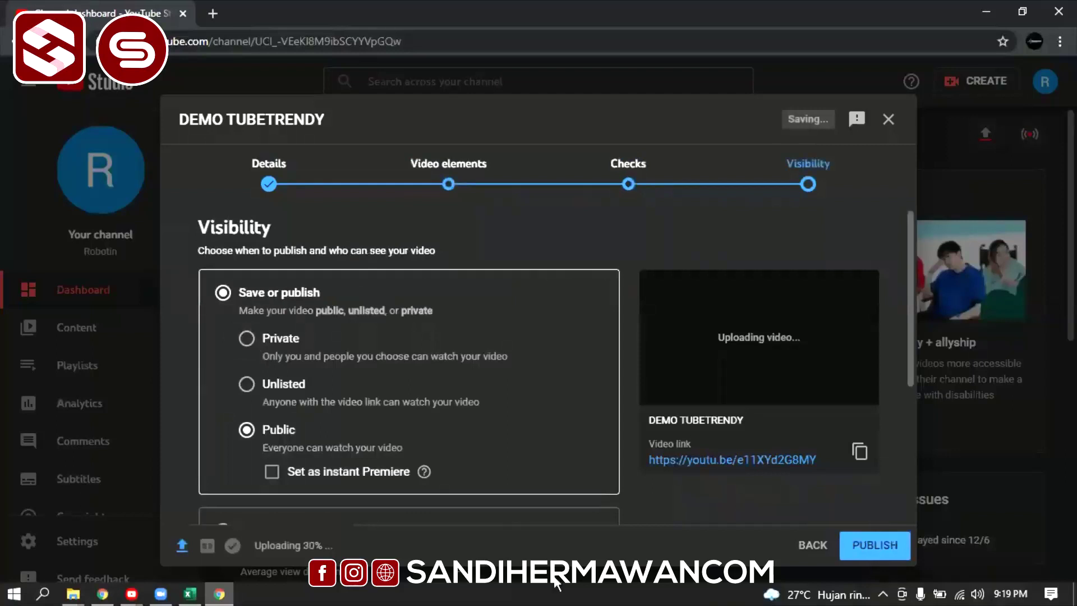
{"action": "key", "text": "Return"}
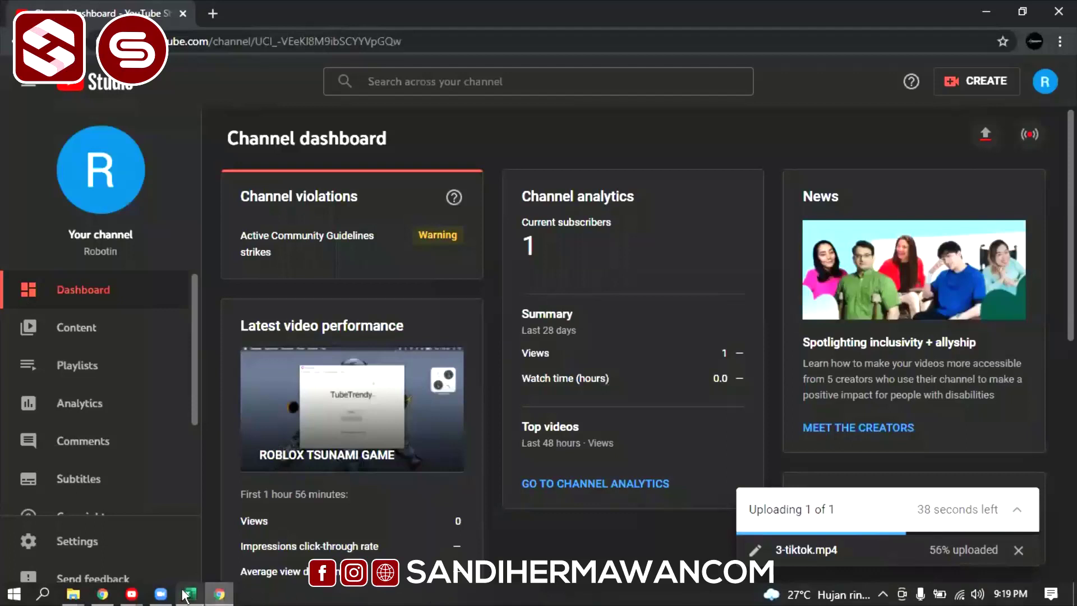
Bring back TubeTrendy's upload queue, scroll its table, and move the window slightly lower
{"action": "mouse_move", "coordinate": [132, 593]}
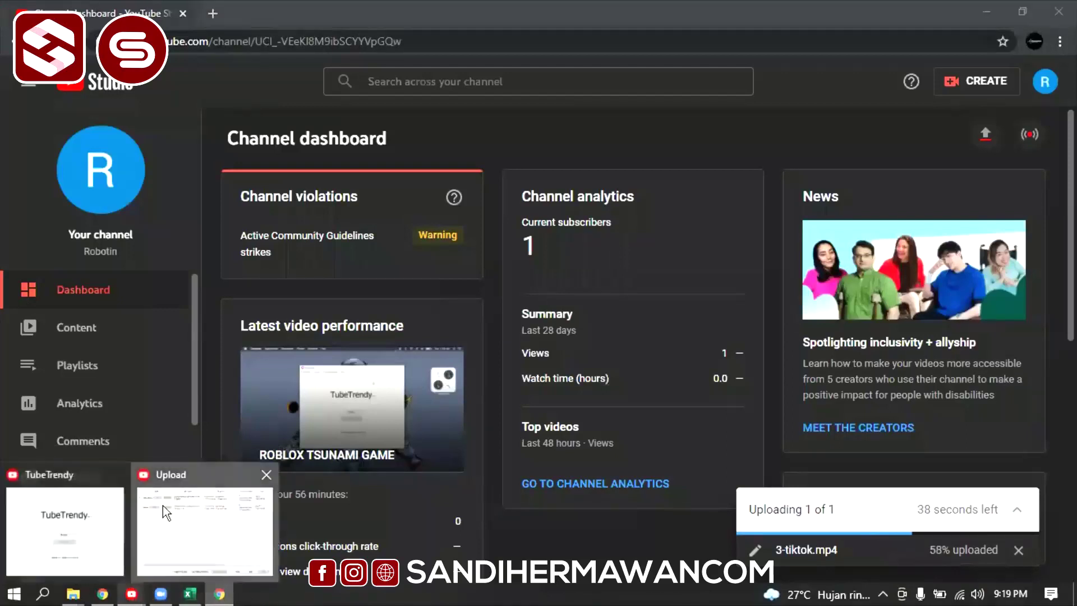
{"action": "left_click", "coordinate": [163, 506]}
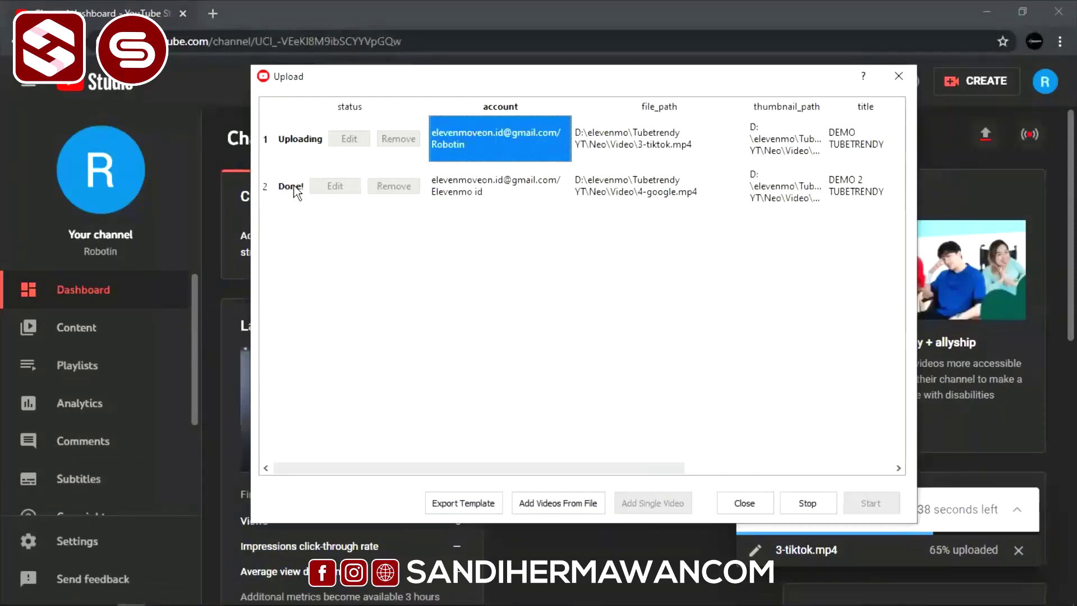
{"action": "left_click_drag", "start_coordinate": [574, 465], "coordinate": [520, 463]}
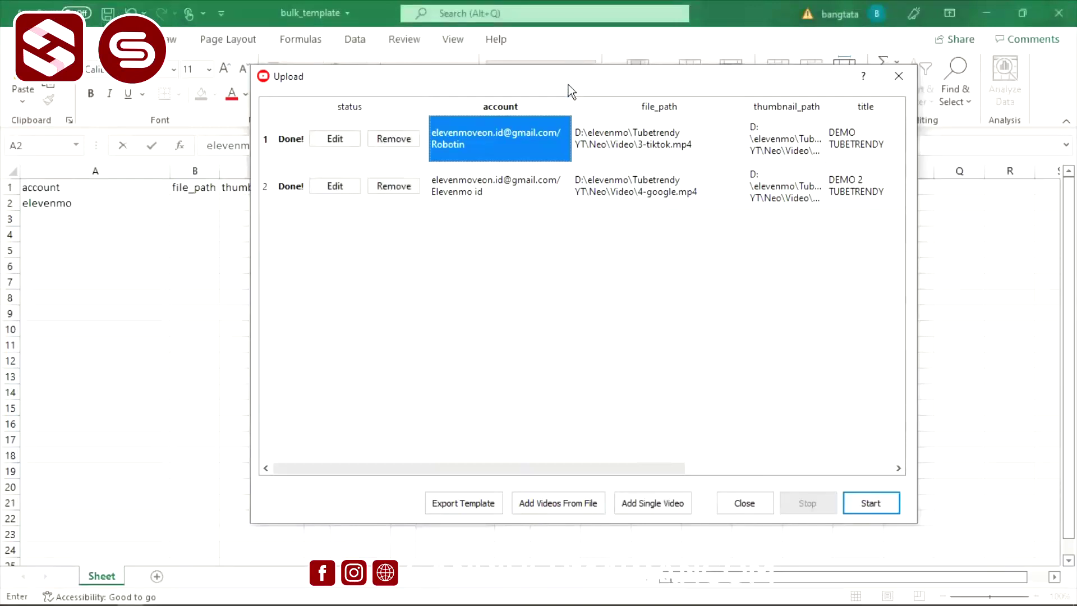
{"action": "left_click_drag", "start_coordinate": [568, 90], "coordinate": [592, 104]}
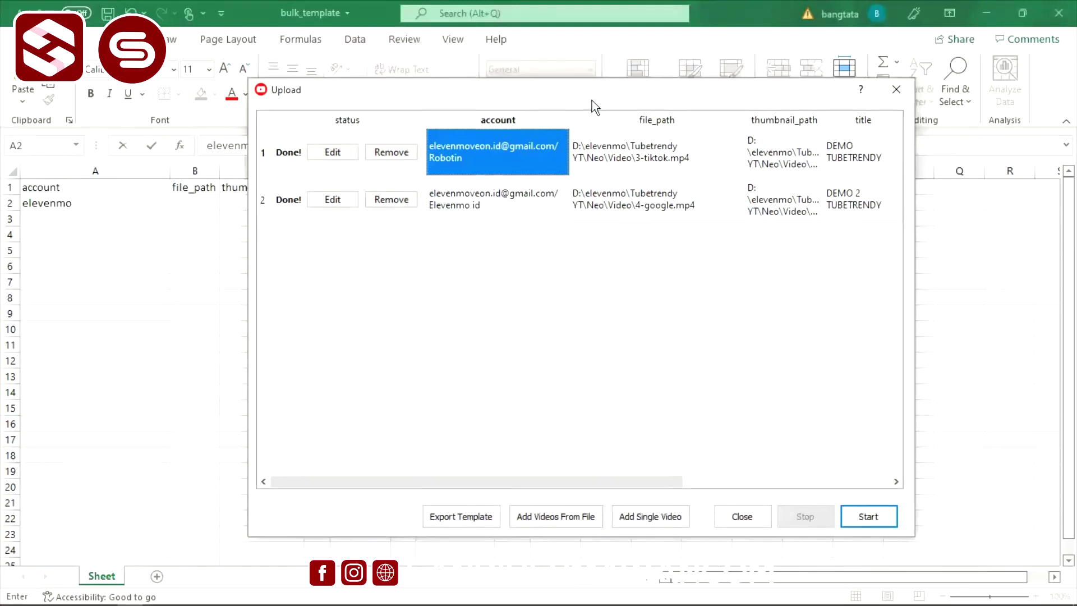
Enter the account e-mail followed by /Robotin in A2 and autofit column A
{"action": "left_click", "coordinate": [103, 198]}
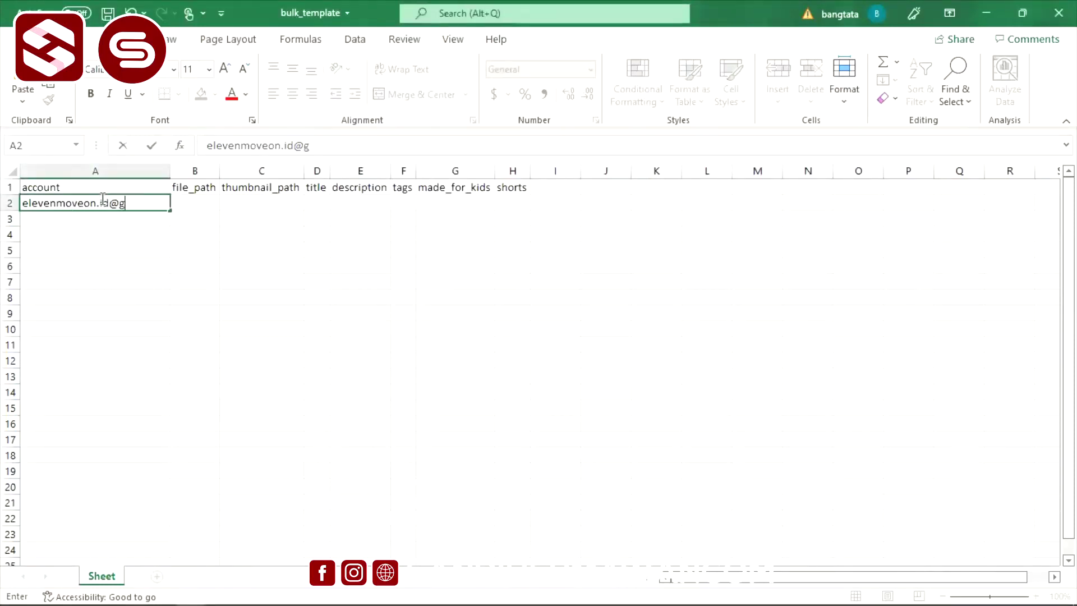
{"action": "type", "text": "/Robotin"}
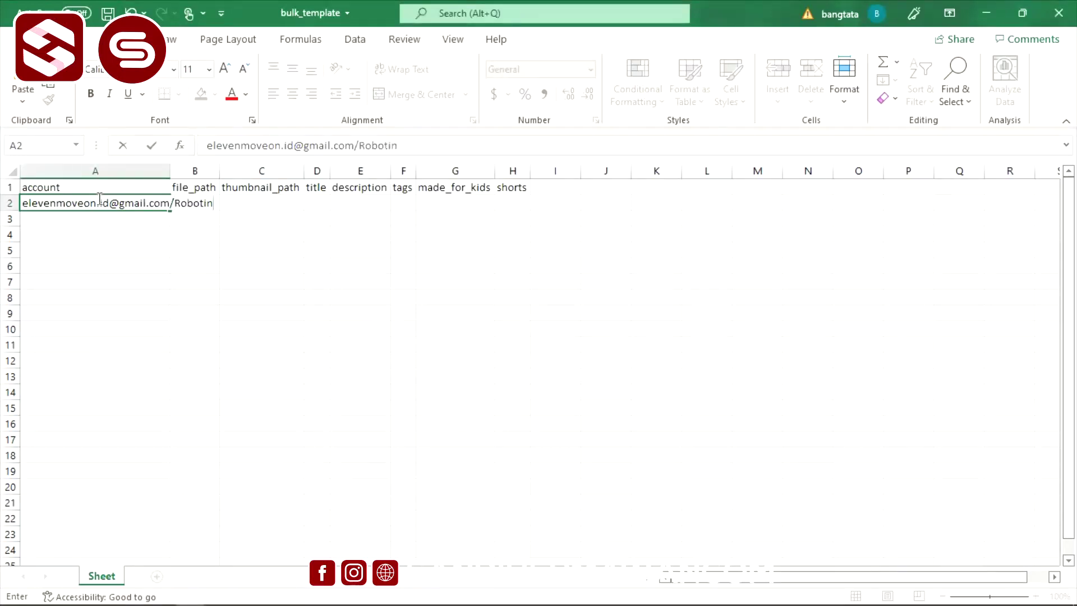
{"action": "key", "text": "Tab"}
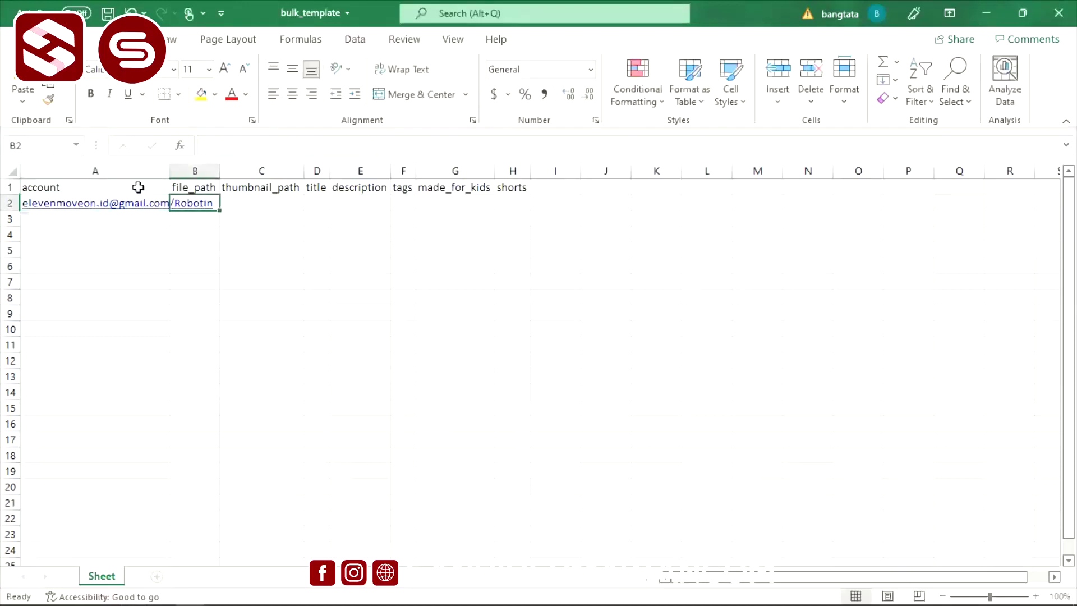
{"action": "double_click", "coordinate": [170, 171]}
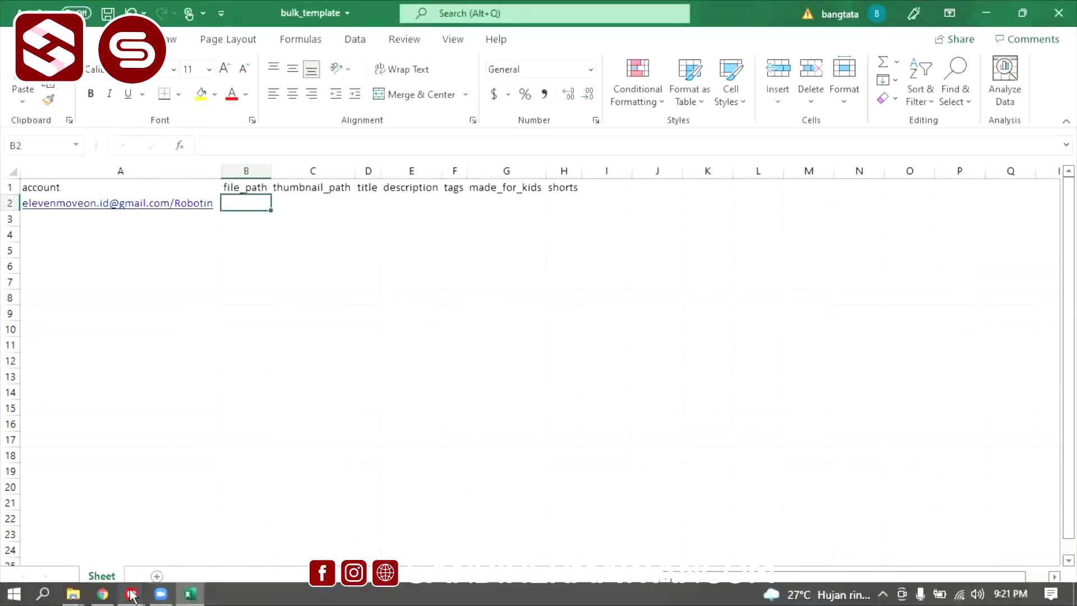
Copy the D:\elevenmo\Tubetrendy YT\Neo\Video folder path from Explorer and select the file_path cell B2
{"action": "mouse_move", "coordinate": [88, 596]}
{"action": "left_click", "coordinate": [220, 536]}
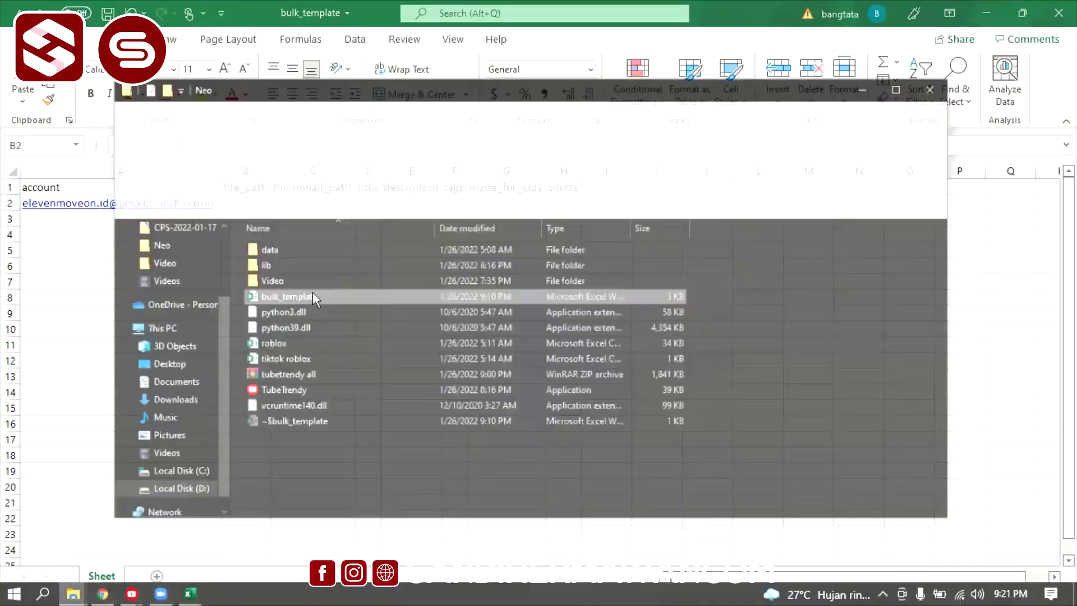
{"action": "double_click", "coordinate": [316, 256]}
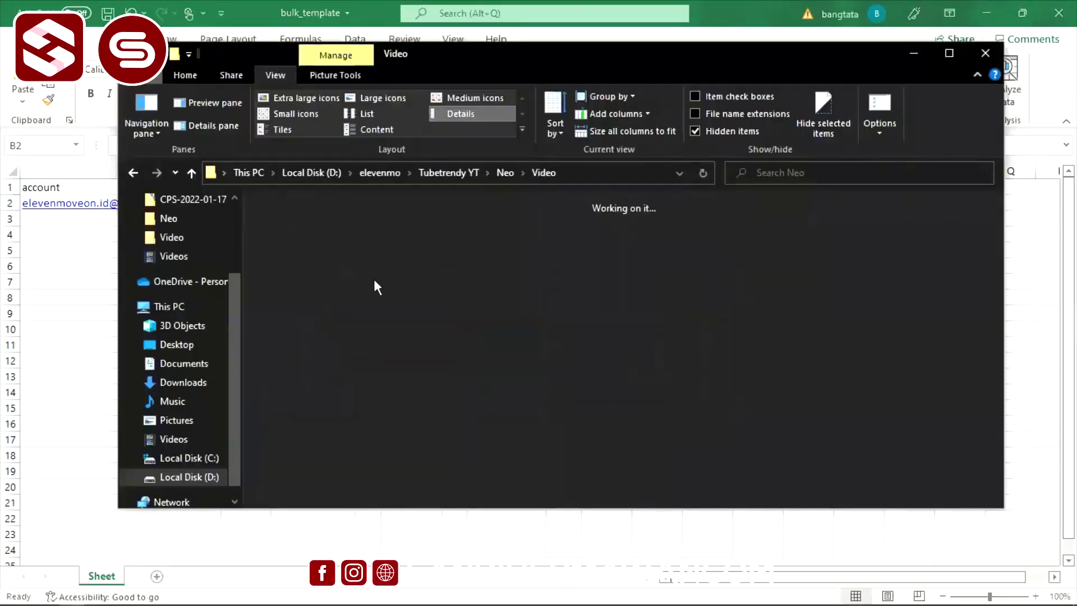
{"action": "left_click", "coordinate": [294, 255]}
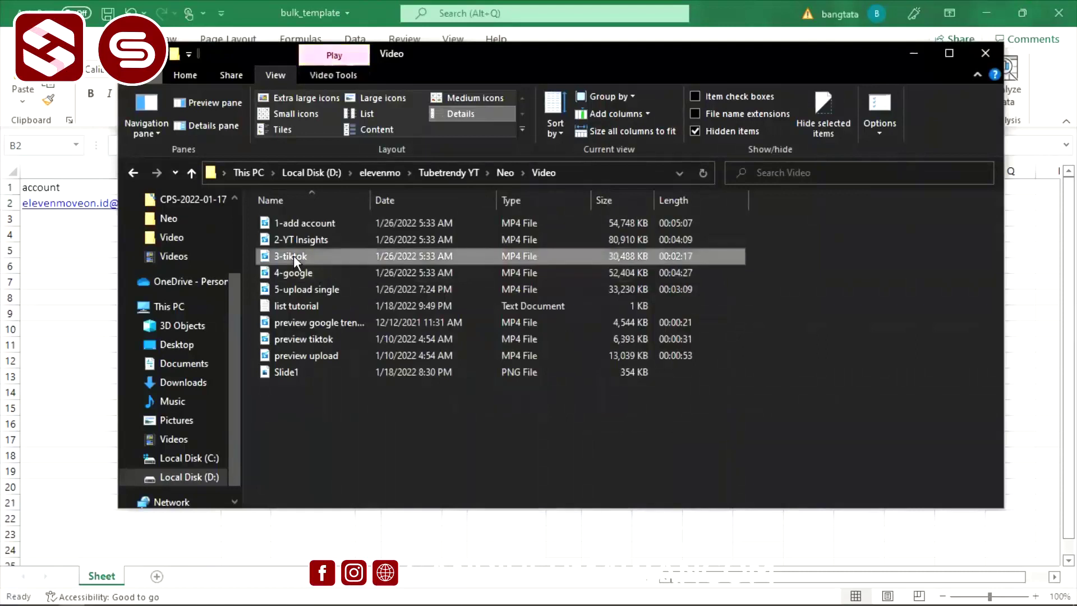
{"action": "left_click", "coordinate": [606, 176]}
{"action": "key", "text": "ctrl+c"}
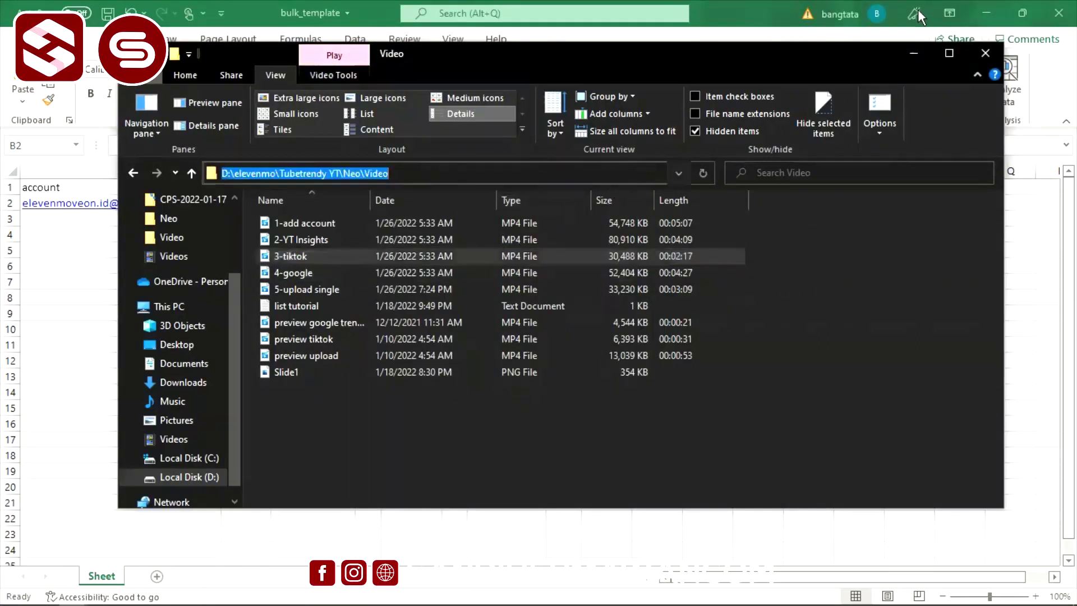
{"action": "left_click", "coordinate": [915, 47]}
{"action": "left_click", "coordinate": [266, 202]}
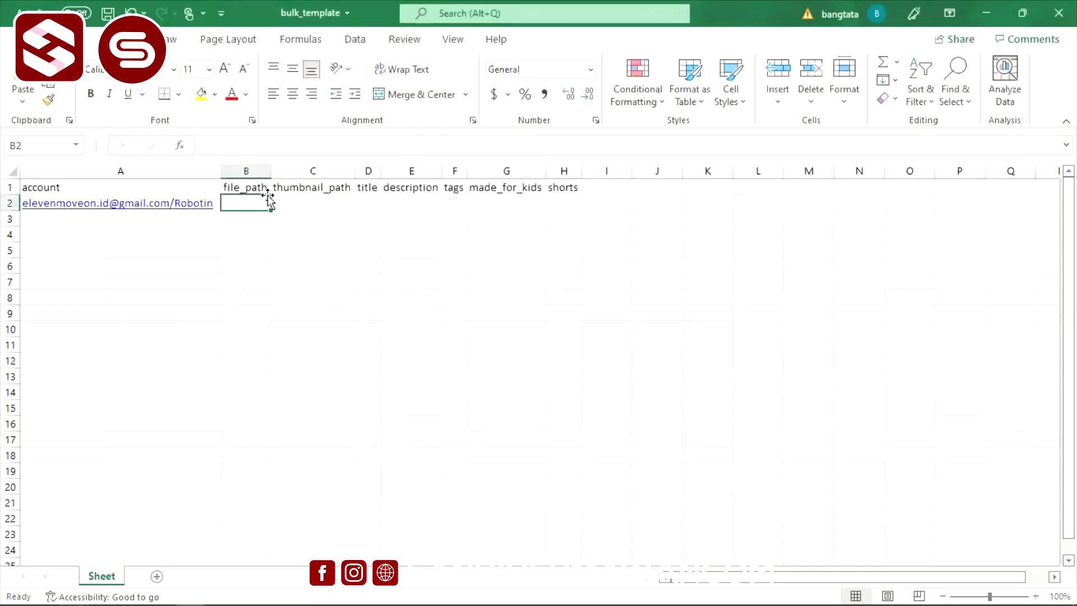
Paste the Video folder path into B2 and append the 3-tiktok.mp4 file name
{"action": "key", "text": "ctrl+v"}
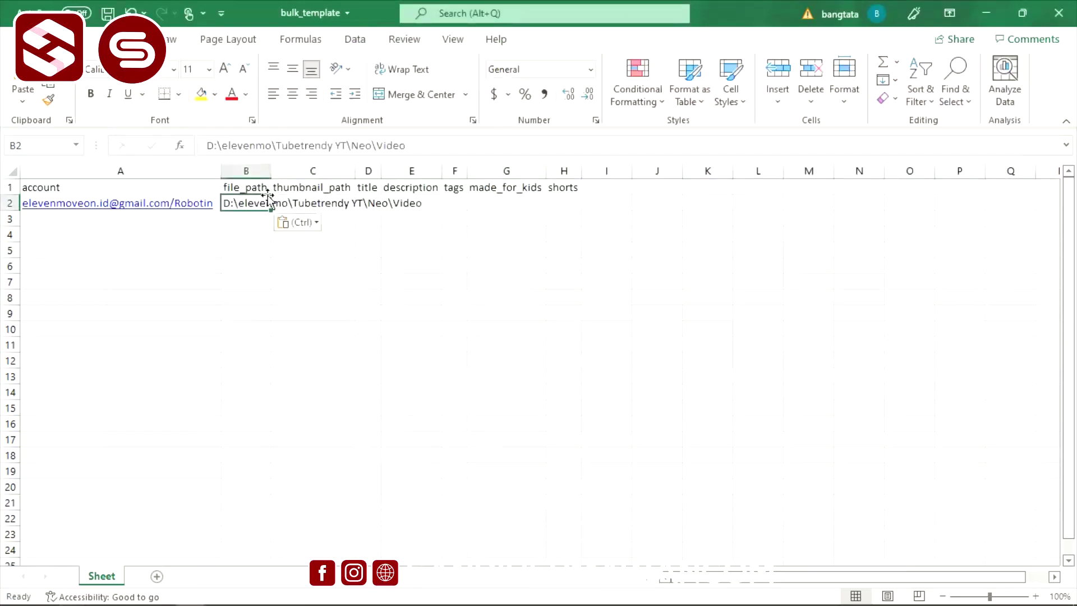
{"action": "left_click", "coordinate": [532, 140]}
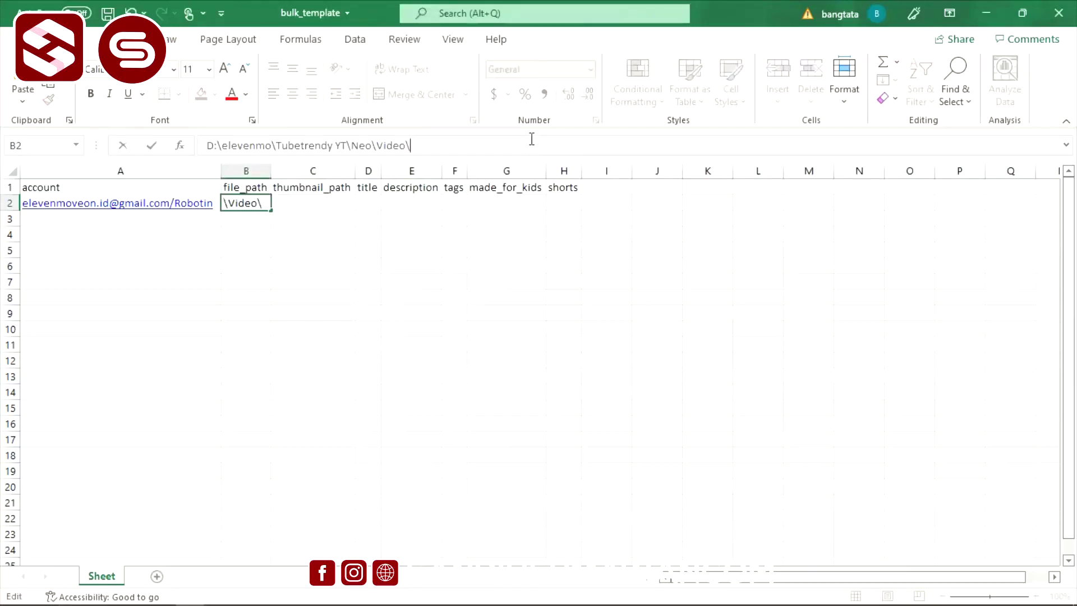
{"action": "type", "text": "-tiktok.mp4"}
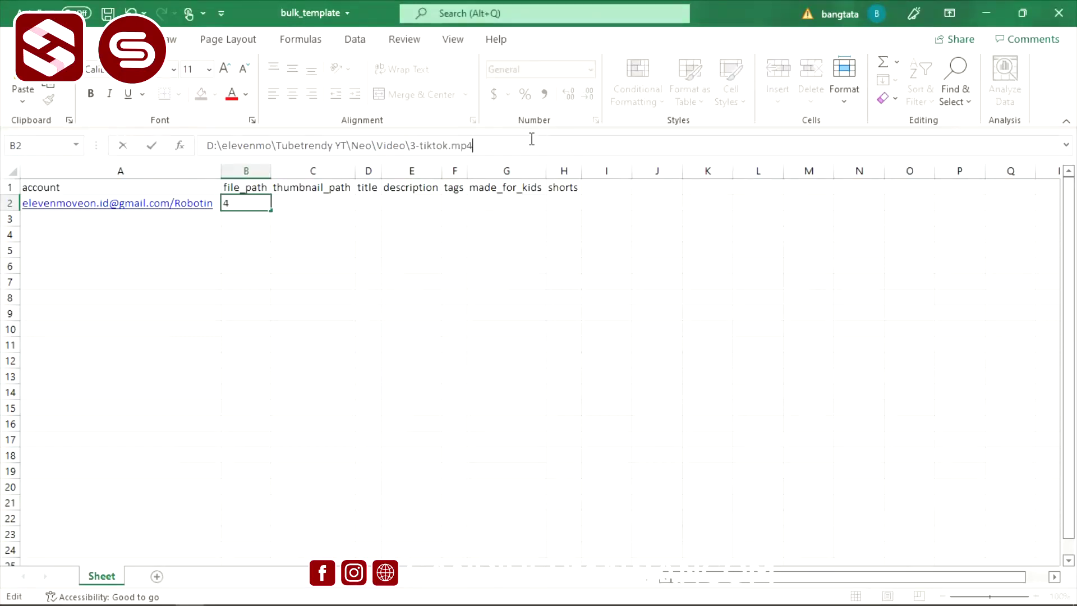
Check the 3-tiktok file name in the Video folder window before returning to the sheet
{"action": "mouse_move", "coordinate": [197, 604]}
{"action": "left_click", "coordinate": [73, 594]}
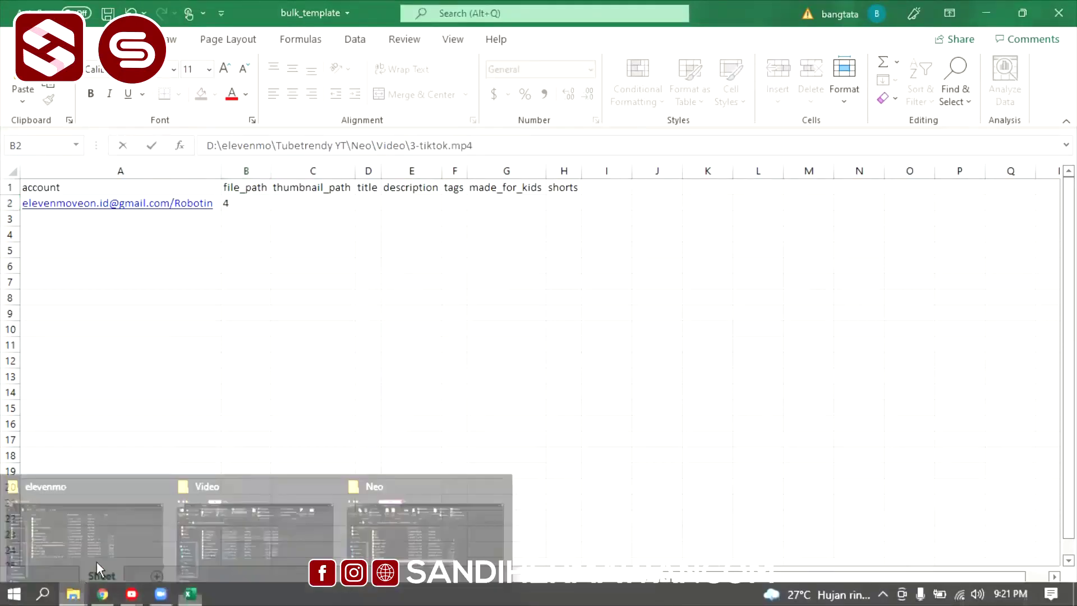
{"action": "left_click", "coordinate": [113, 524]}
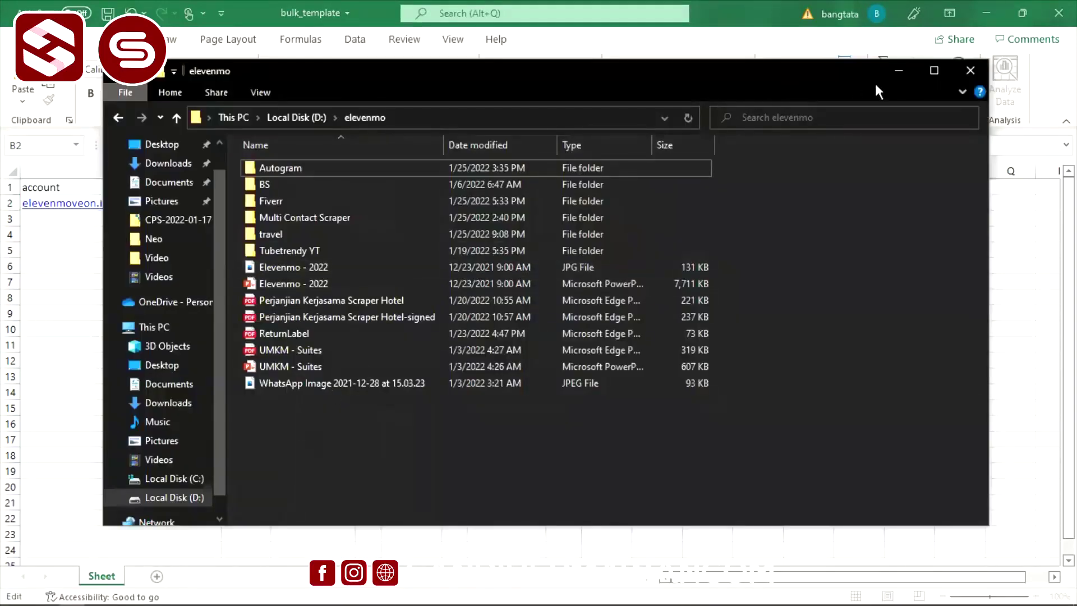
{"action": "left_click", "coordinate": [902, 70]}
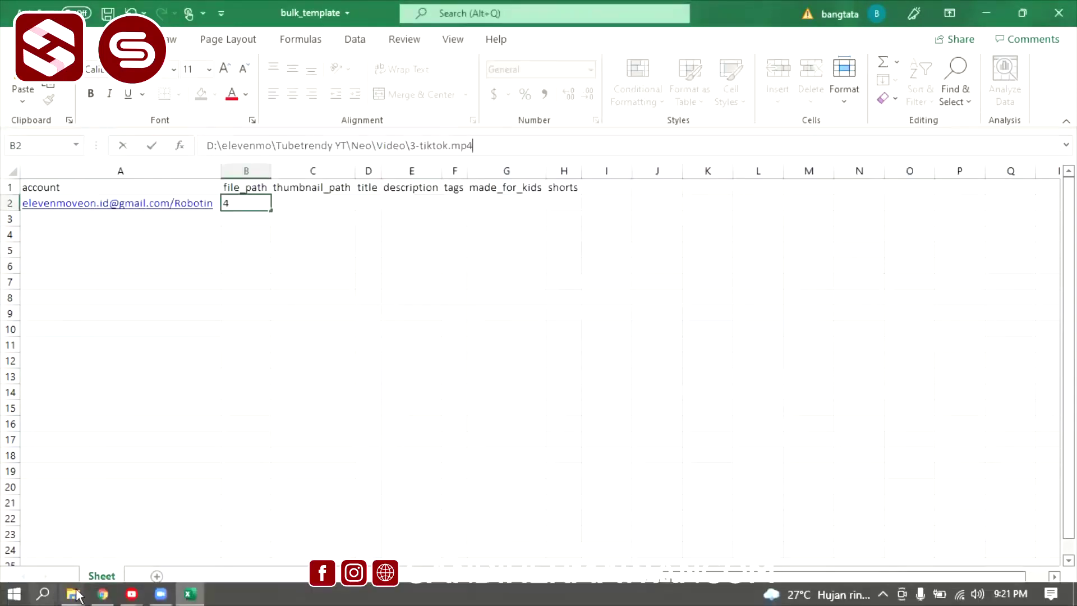
{"action": "left_click", "coordinate": [73, 593]}
{"action": "left_click", "coordinate": [251, 532]}
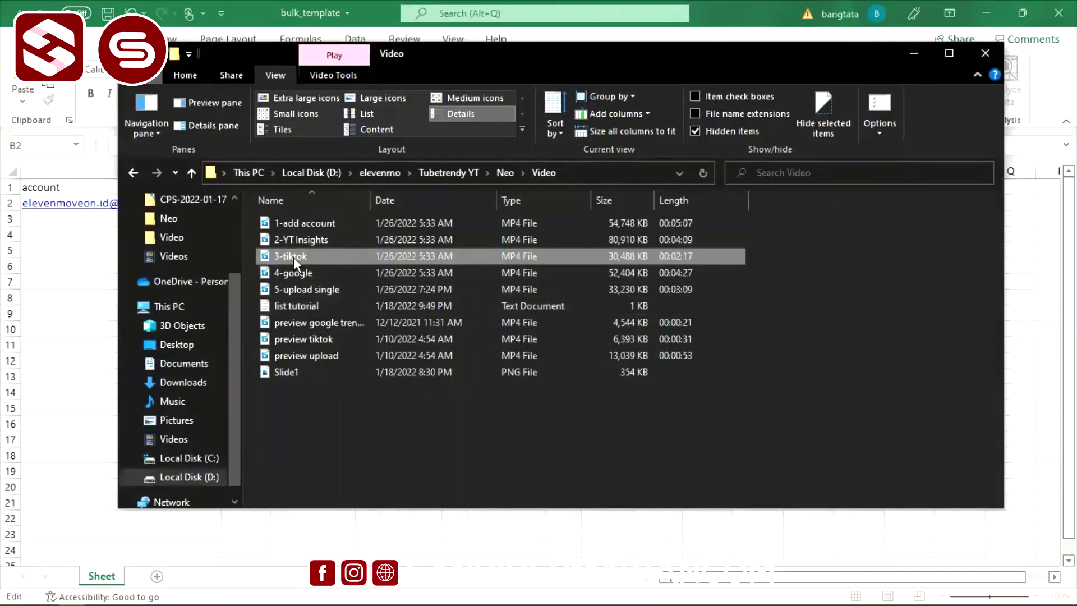
{"action": "left_click", "coordinate": [914, 53]}
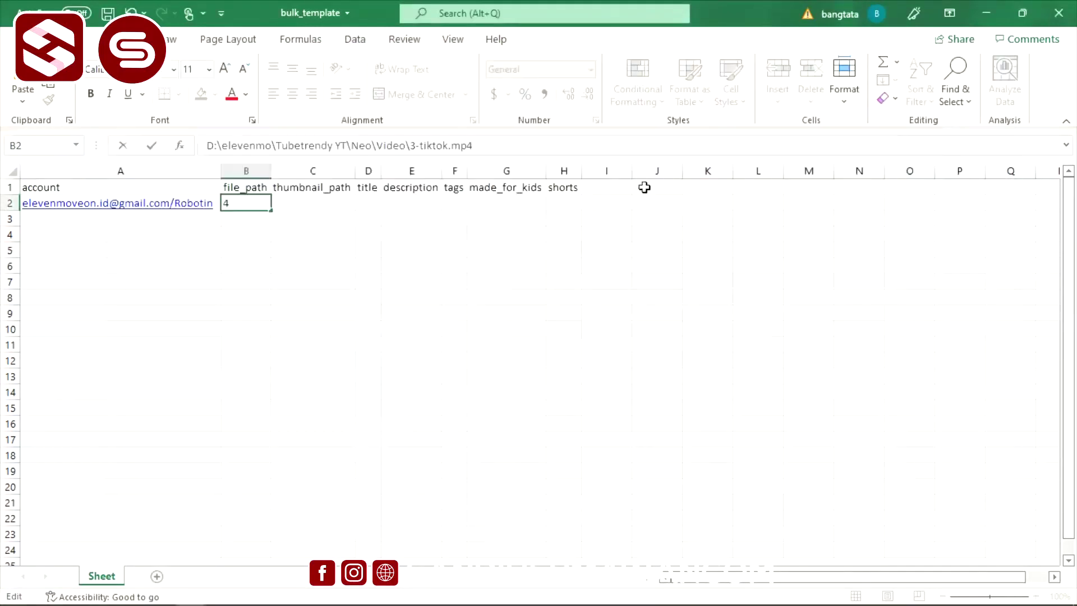
Commit B2 as D:\elevenmo\Tubetrendy YT\Neo\Video\3-tiktok.mp4 and autofit column B
{"action": "left_click", "coordinate": [333, 206]}
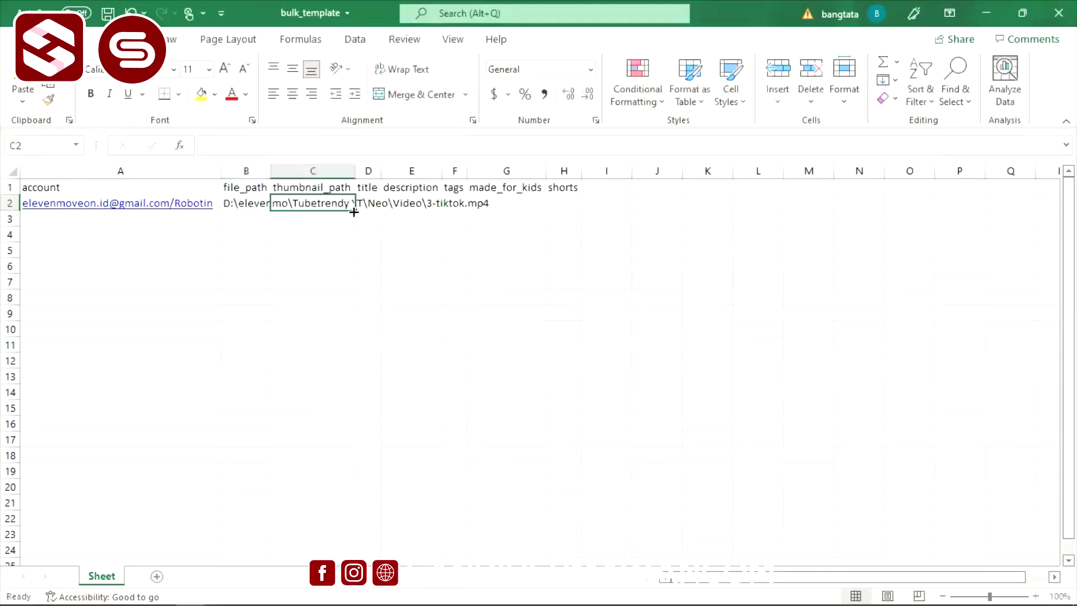
{"action": "double_click", "coordinate": [271, 171]}
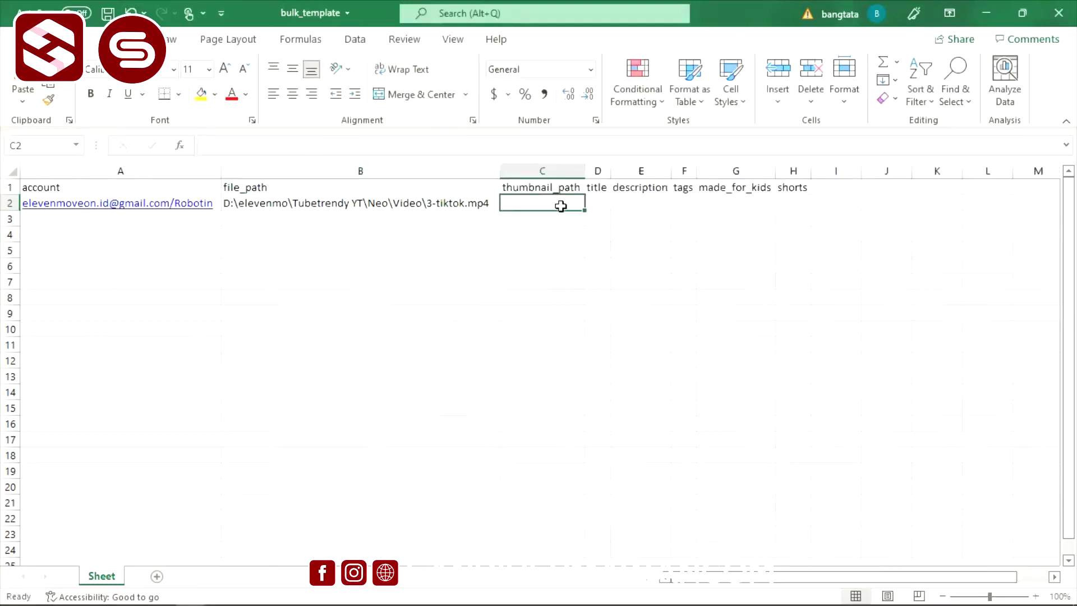
{"action": "left_click", "coordinate": [73, 593]}
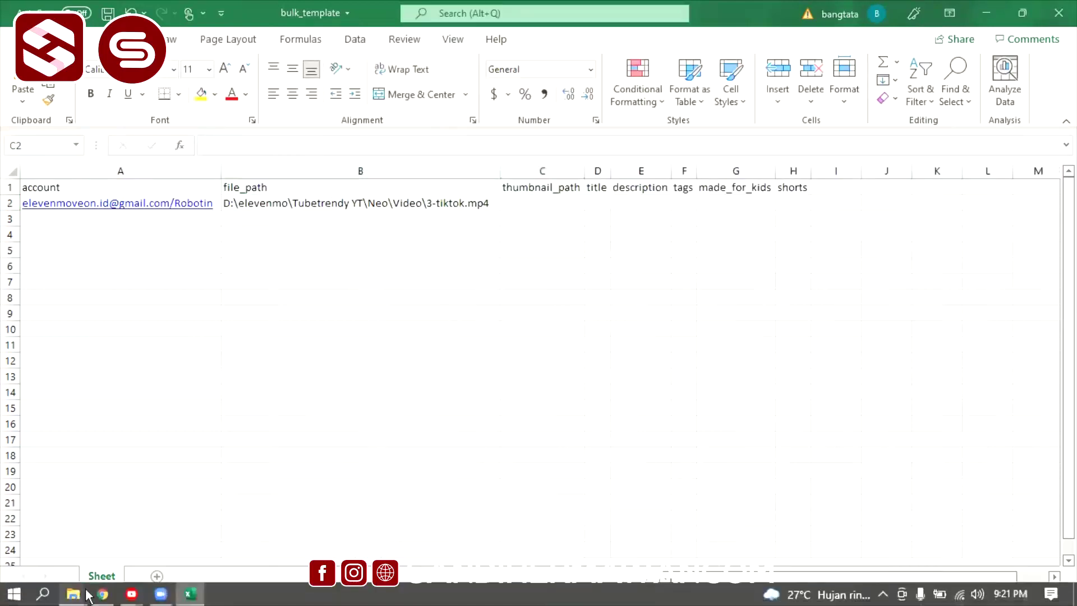
{"action": "left_click", "coordinate": [250, 530]}
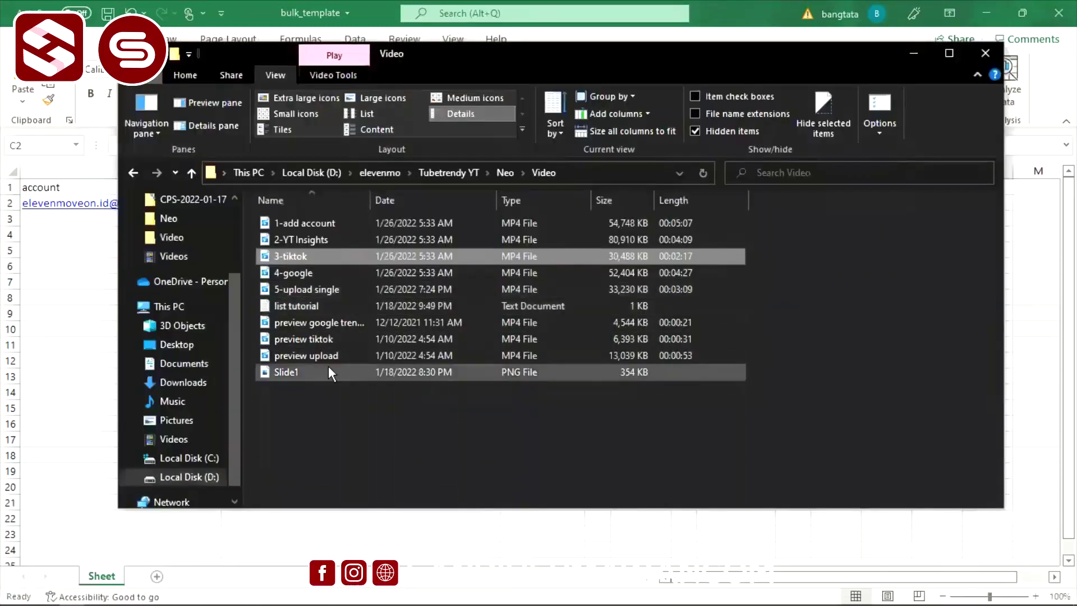
Fill C2 with D:\elevenmo\Tubetrendy YT\Neo\Video\Slide1 by reusing and editing B2's path
{"action": "left_click", "coordinate": [310, 371]}
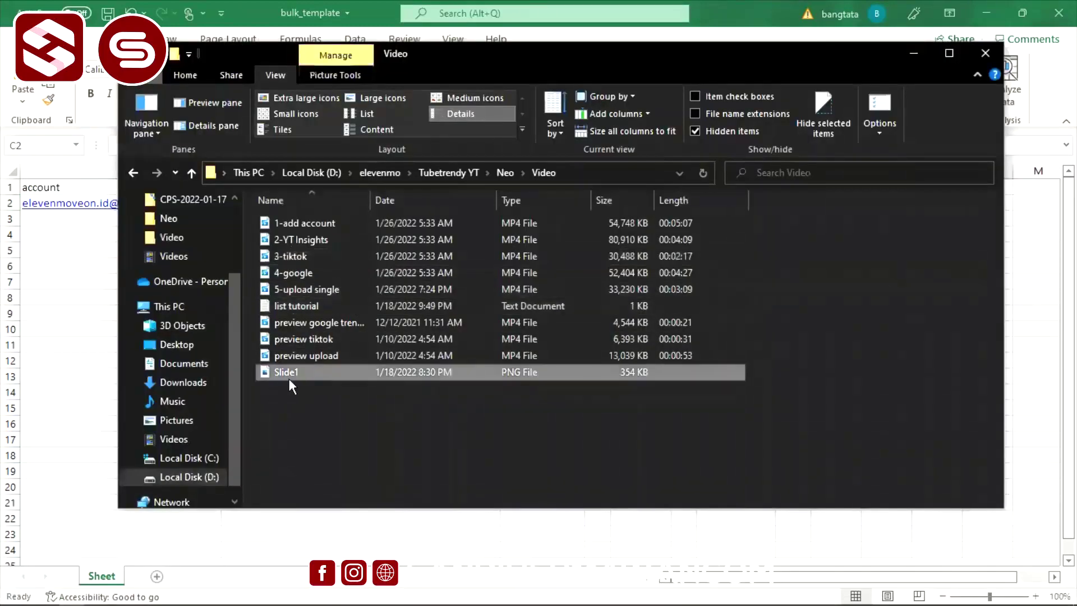
{"action": "left_click", "coordinate": [913, 52]}
{"action": "left_click", "coordinate": [454, 199]}
{"action": "key", "text": "ctrl+c"}
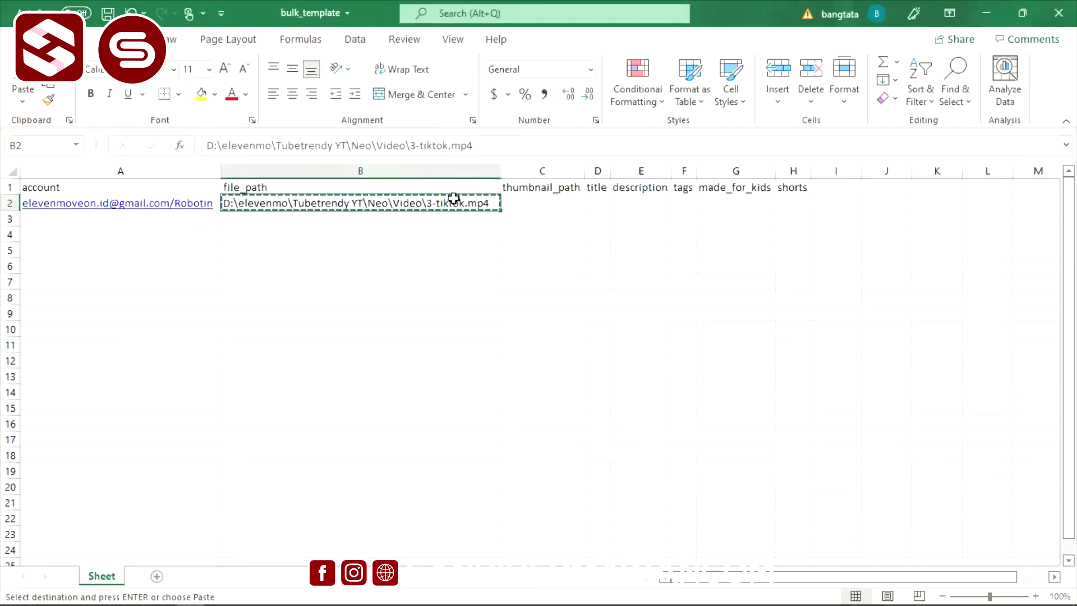
{"action": "key", "text": "Right"}
{"action": "key", "text": "ctrl+v"}
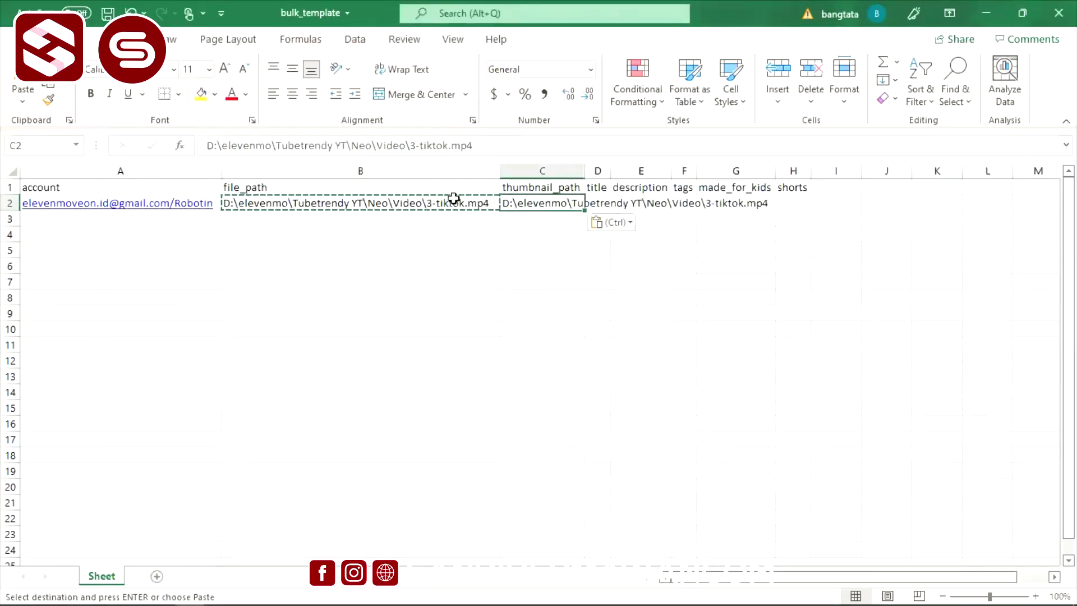
{"action": "key", "text": "F2"}
{"action": "key", "text": "BackSpace"}
{"action": "key", "text": "BackSpace"}
{"action": "key", "text": "BackSpace"}
{"action": "key", "text": "BackSpace"}
{"action": "key", "text": "BackSpace"}
{"action": "key", "text": "BackSpace"}
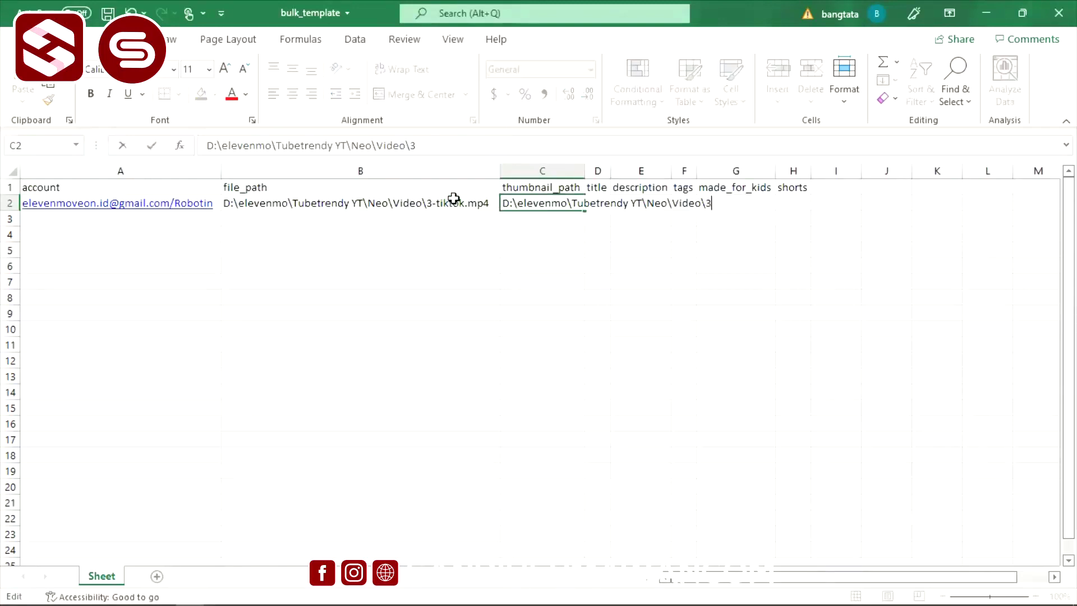
{"action": "type", "text": "Slide1"}
{"action": "key", "text": "Tab"}
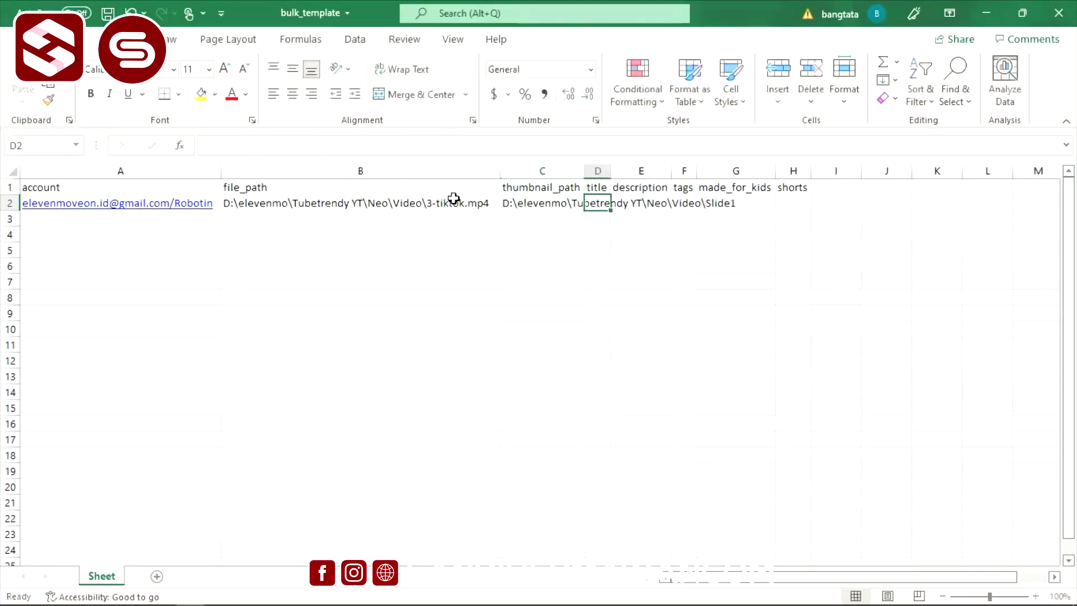
Autofit column C and enter DEMO TEMPLATE TUBETRENDY as row 2's title, description and tags
{"action": "double_click", "coordinate": [585, 166]}
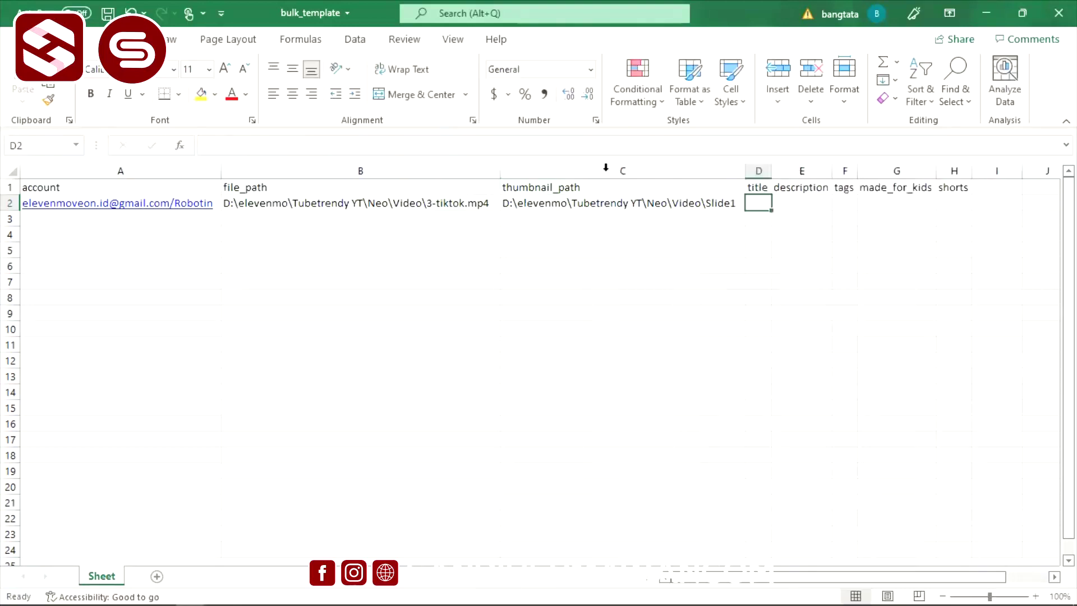
{"action": "type", "text": "de"}
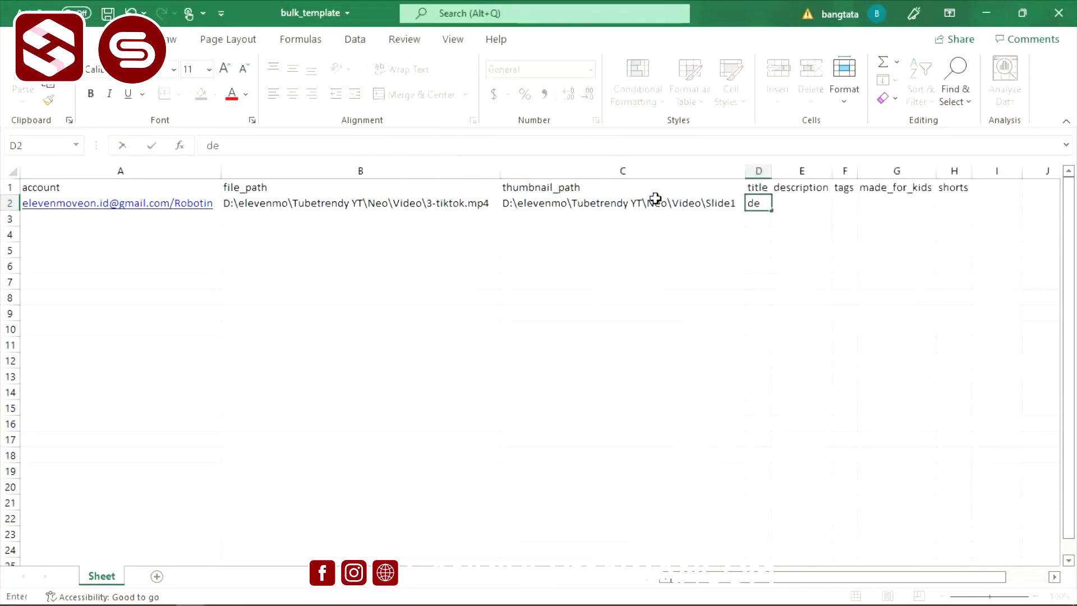
{"action": "type", "text": "MO TEMPL"}
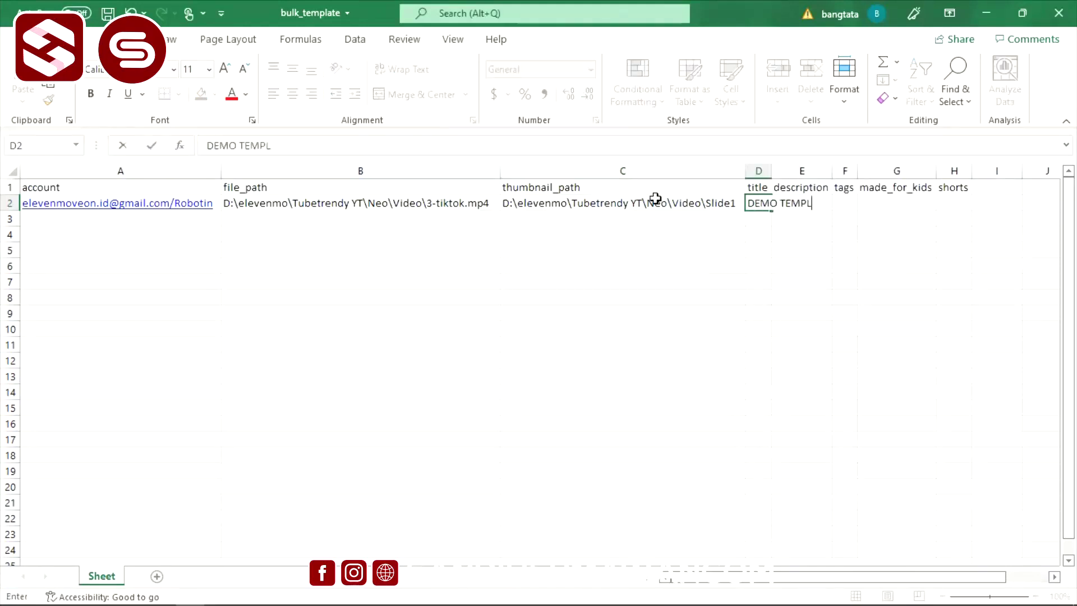
{"action": "type", "text": "ATE TUBETRE"}
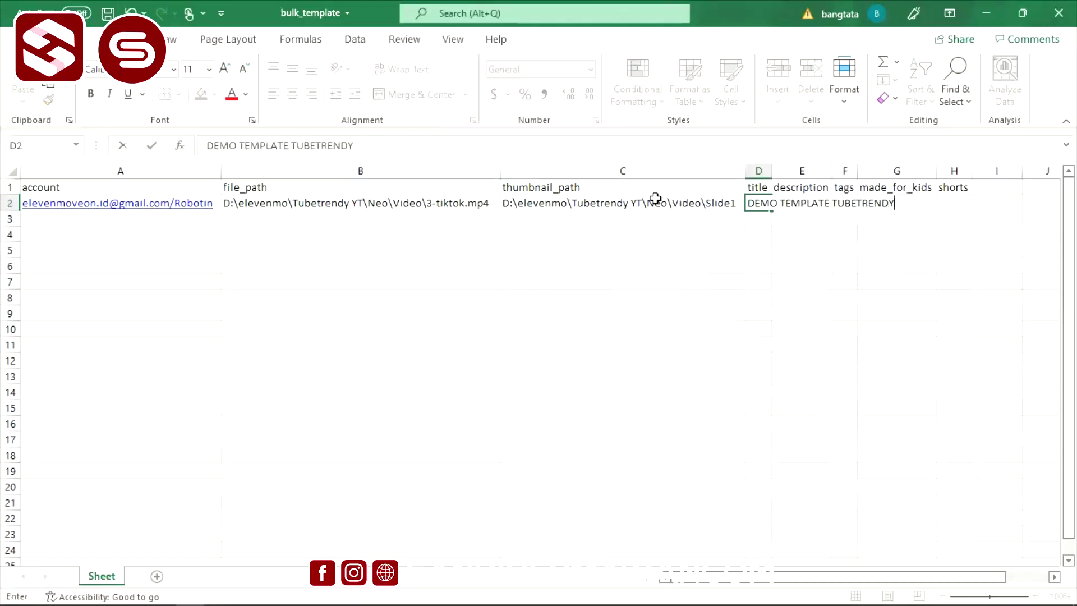
{"action": "type", "text": "NDY"}
{"action": "key", "text": "Tab"}
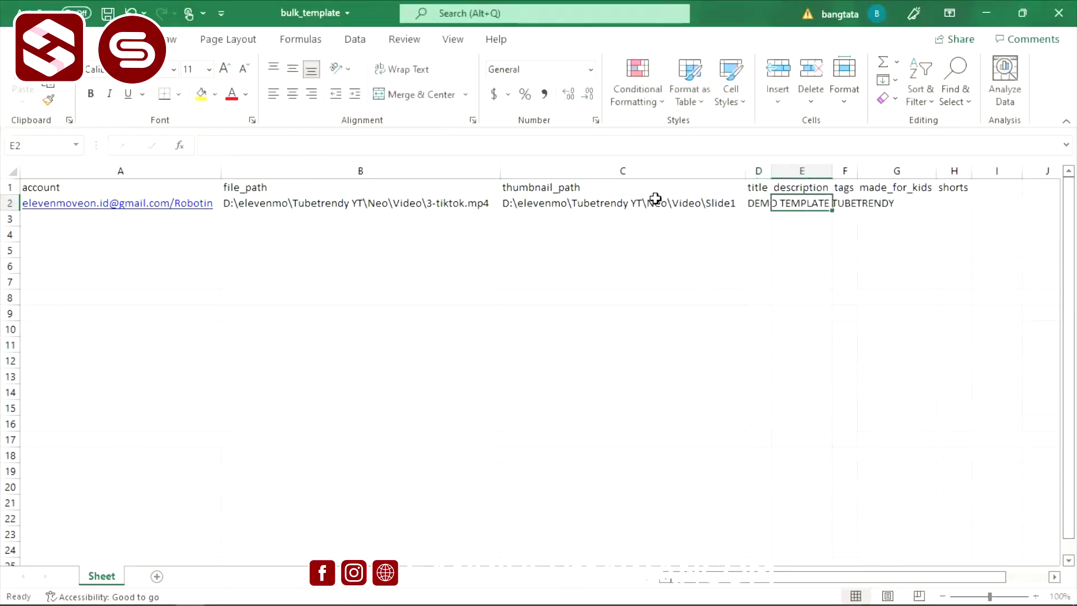
{"action": "key", "text": "Left"}
{"action": "key", "text": "ctrl+c"}
{"action": "key", "text": "Right"}
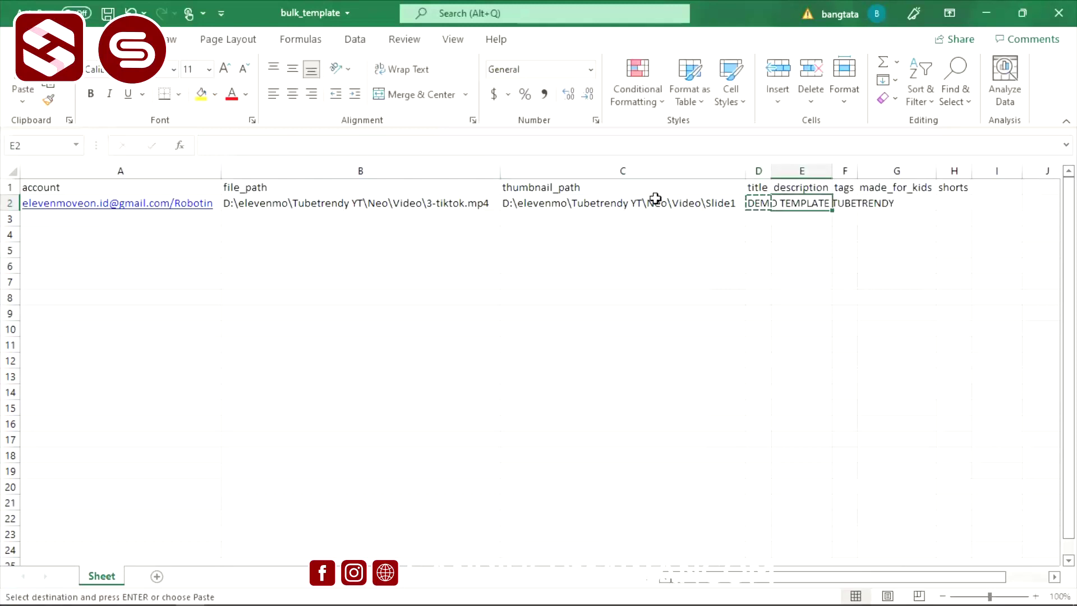
{"action": "key", "text": "ctrl+v"}
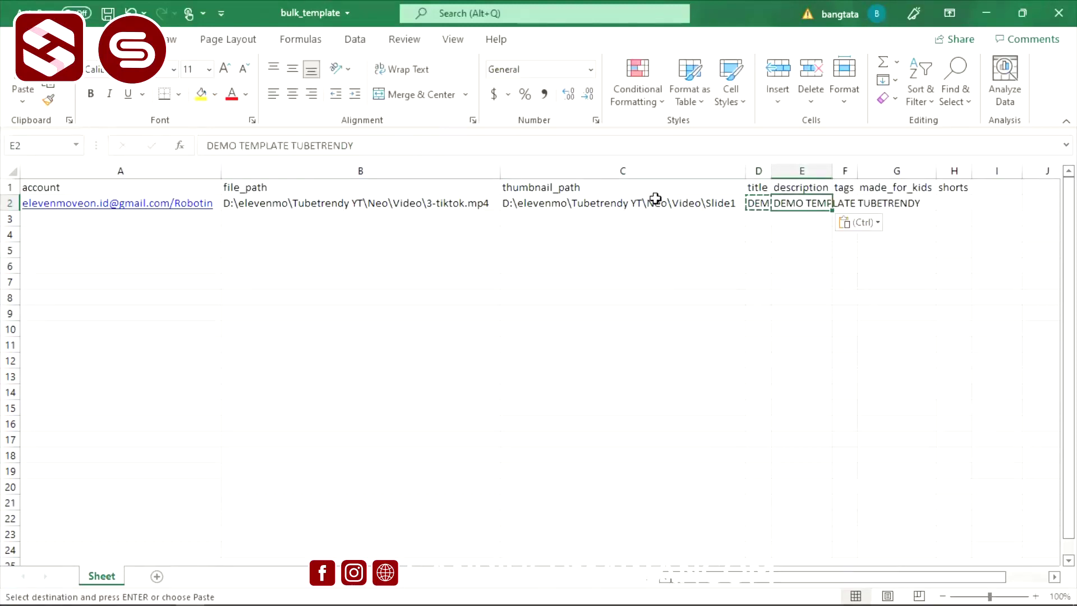
{"action": "key", "text": "Right"}
{"action": "key", "text": "ctrl+v"}
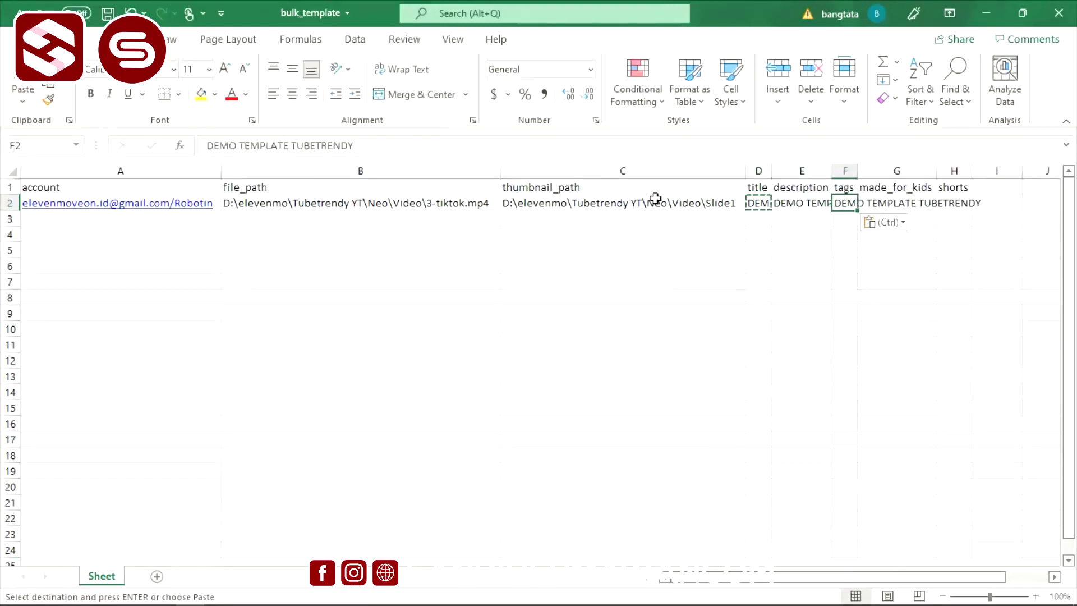
Set made_for_kids and shorts in row 2 to FALSE
{"action": "key", "text": "Right"}
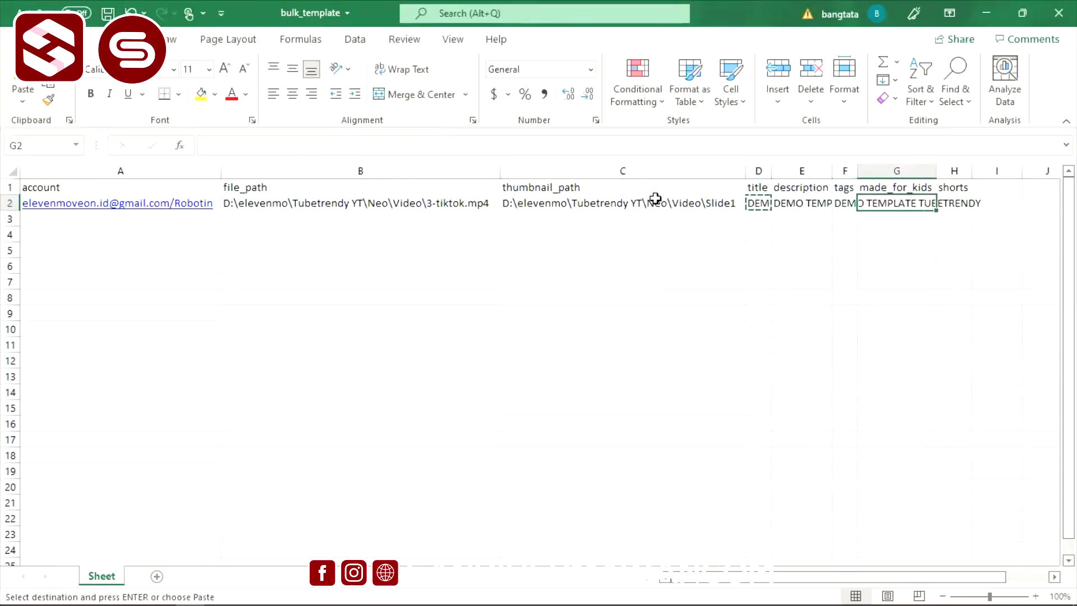
{"action": "type", "text": "False"}
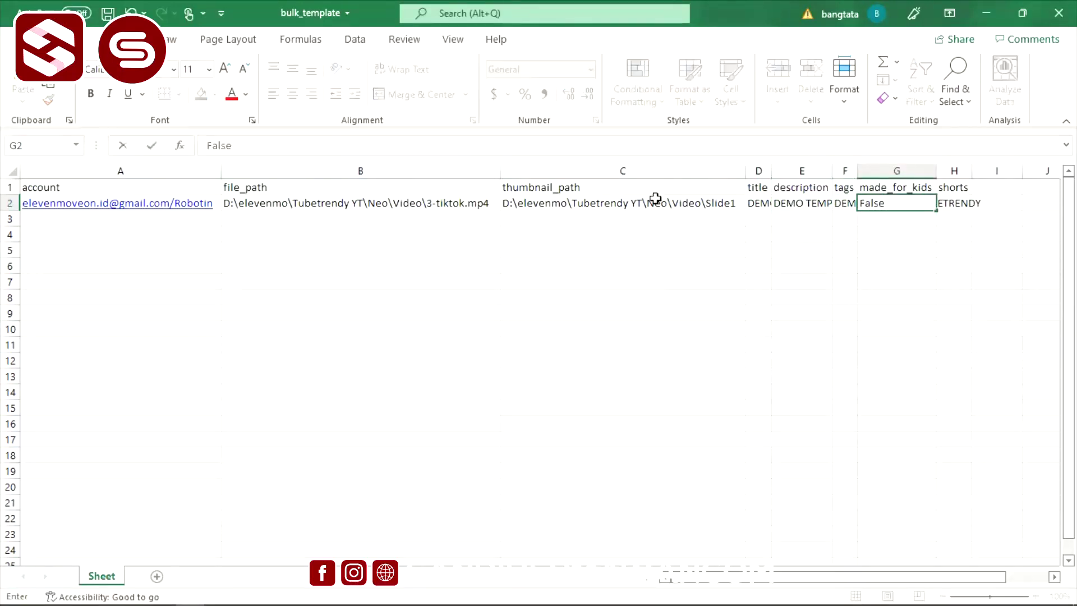
{"action": "key", "text": "Tab"}
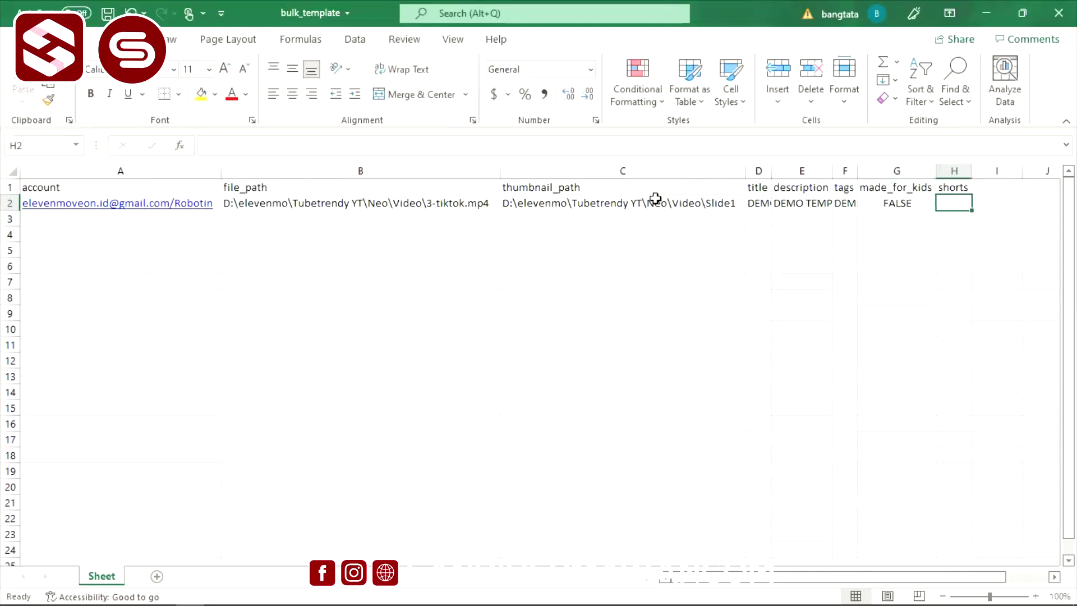
{"action": "type", "text": "False"}
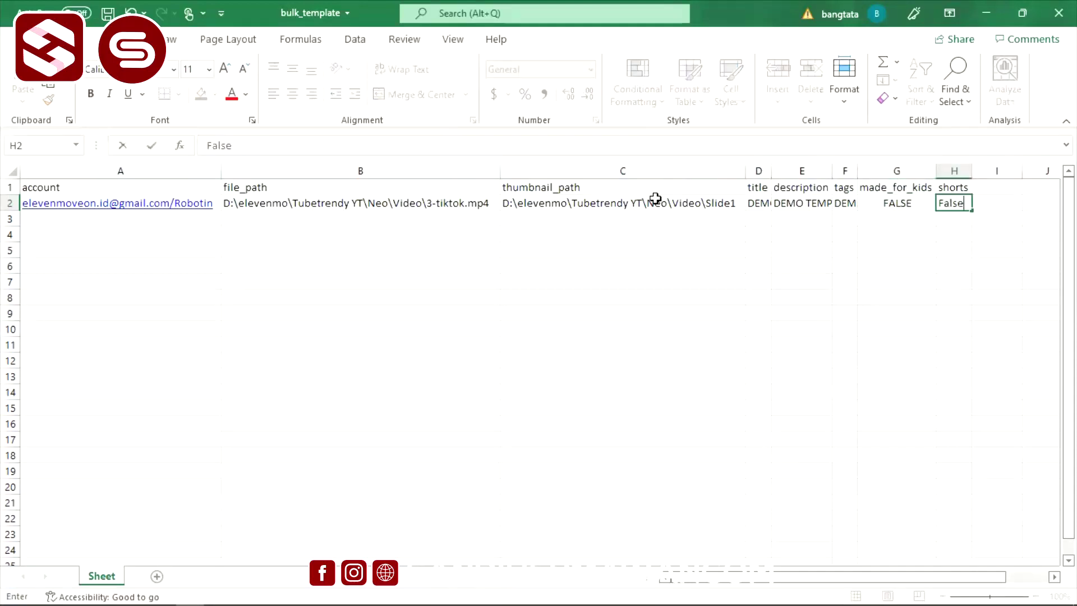
{"action": "key", "text": "Tab"}
Briefly change G2 to TRUE, then set it back to FALSE
{"action": "left_click", "coordinate": [897, 205]}
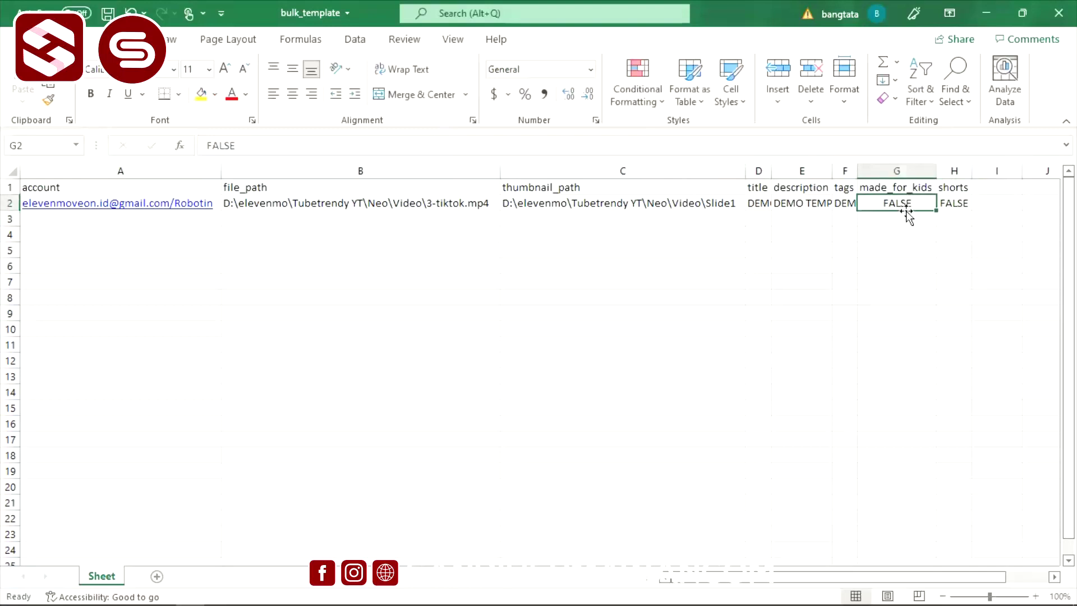
{"action": "type", "text": "tr"}
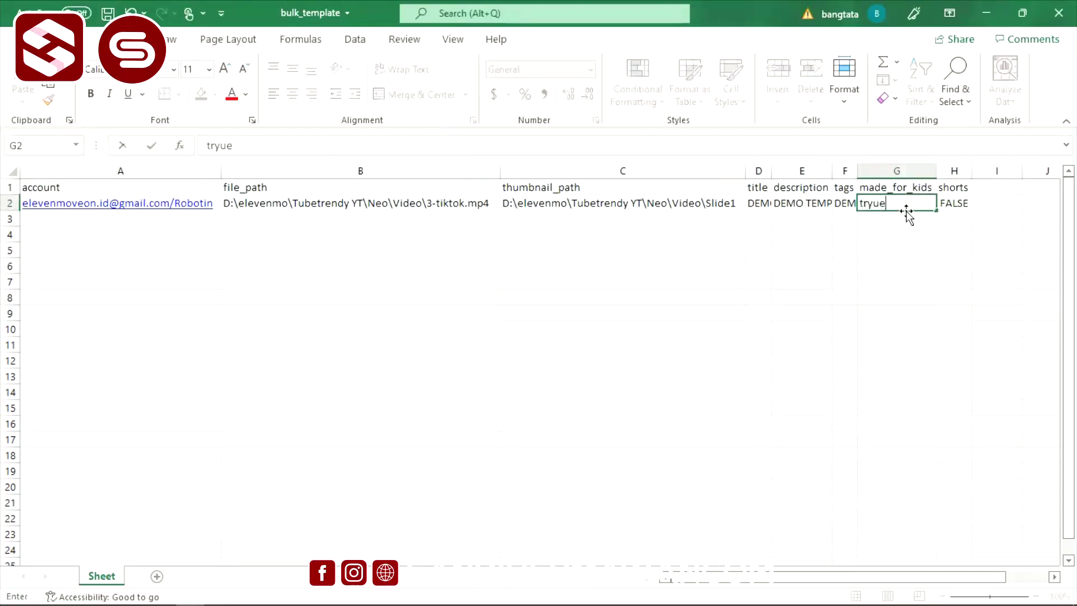
{"action": "type", "text": "ue"}
{"action": "key", "text": "Tab"}
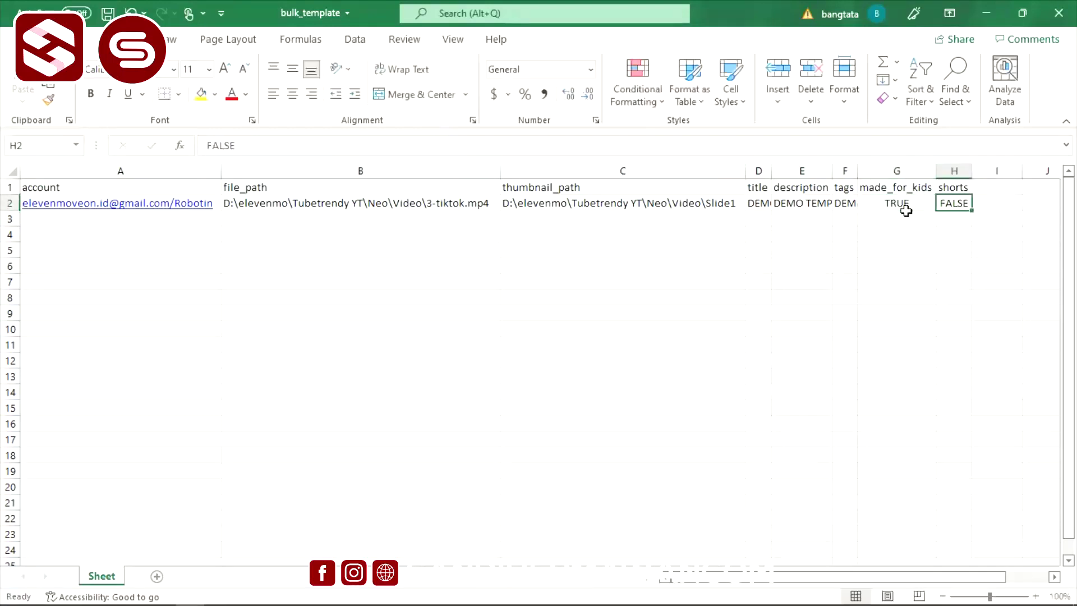
{"action": "left_click", "coordinate": [906, 211]}
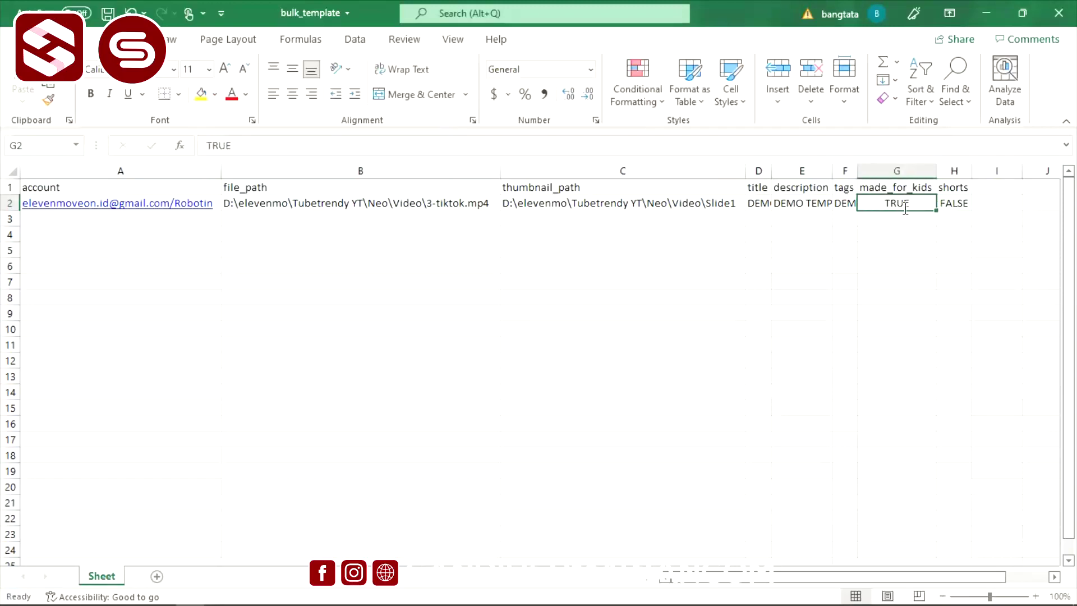
{"action": "type", "text": "false"}
{"action": "key", "text": "Return"}
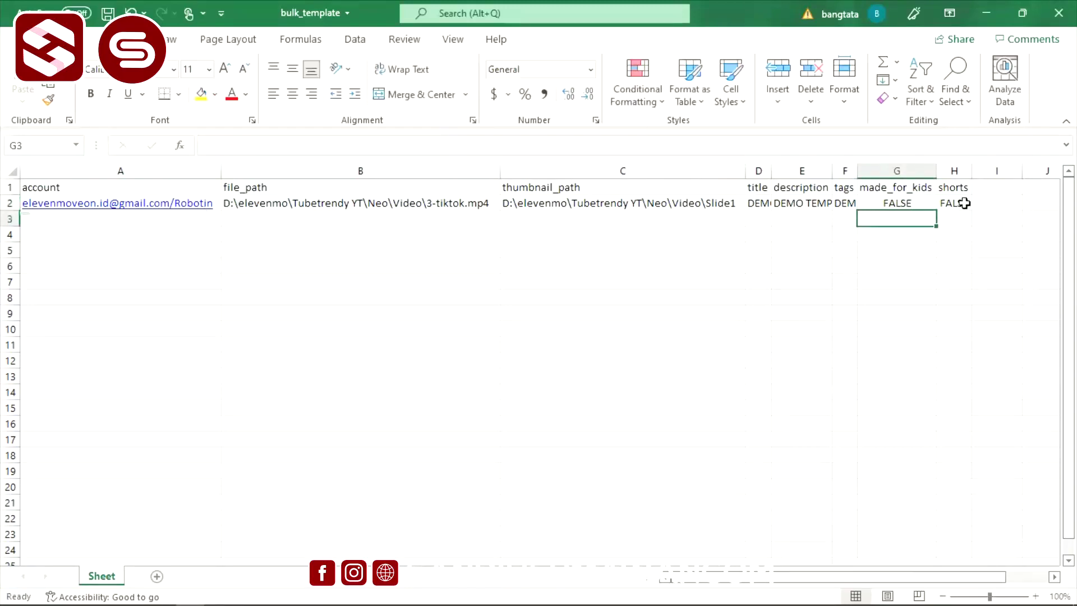
Copy the first video row A2:H2 into A3:H3
{"action": "left_click_drag", "start_coordinate": [970, 203], "coordinate": [126, 202]}
{"action": "key", "text": "ctrl+c"}
{"action": "key", "text": "Down"}
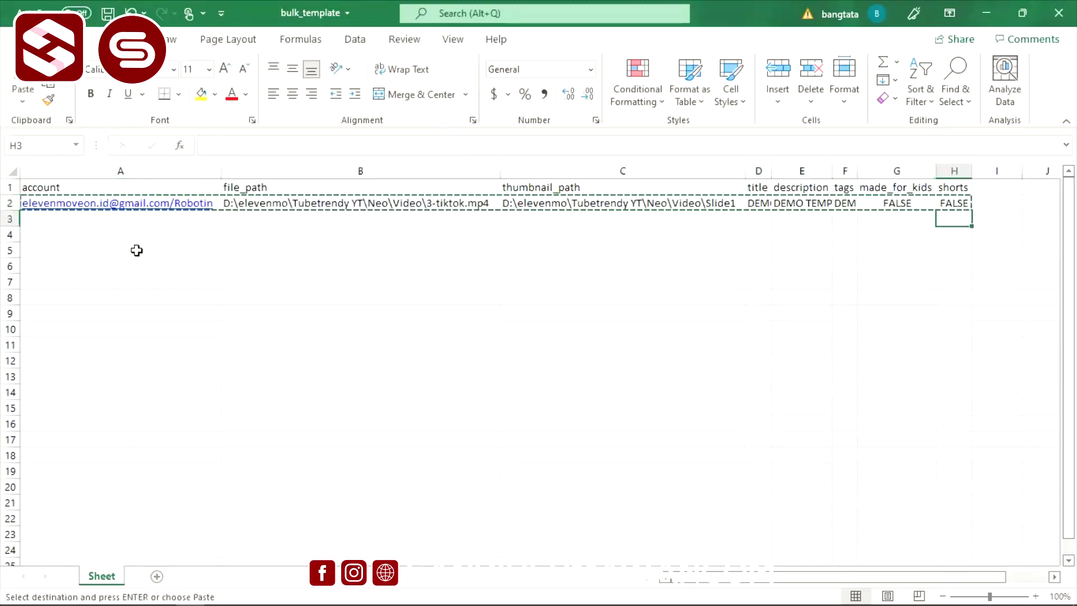
{"action": "key", "text": "ctrl+v"}
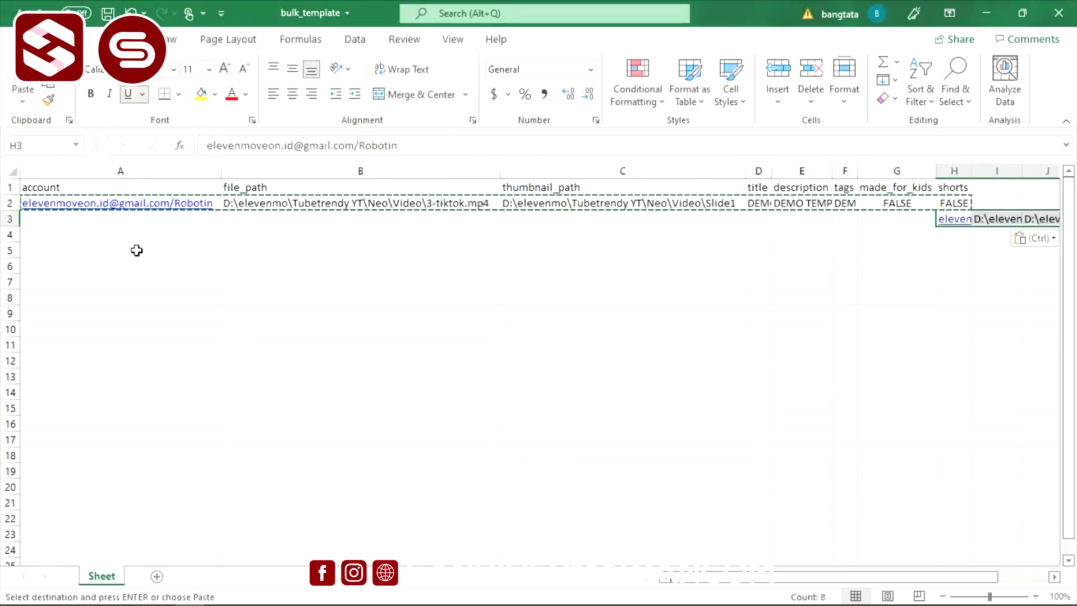
{"action": "key", "text": "ctrl+z"}
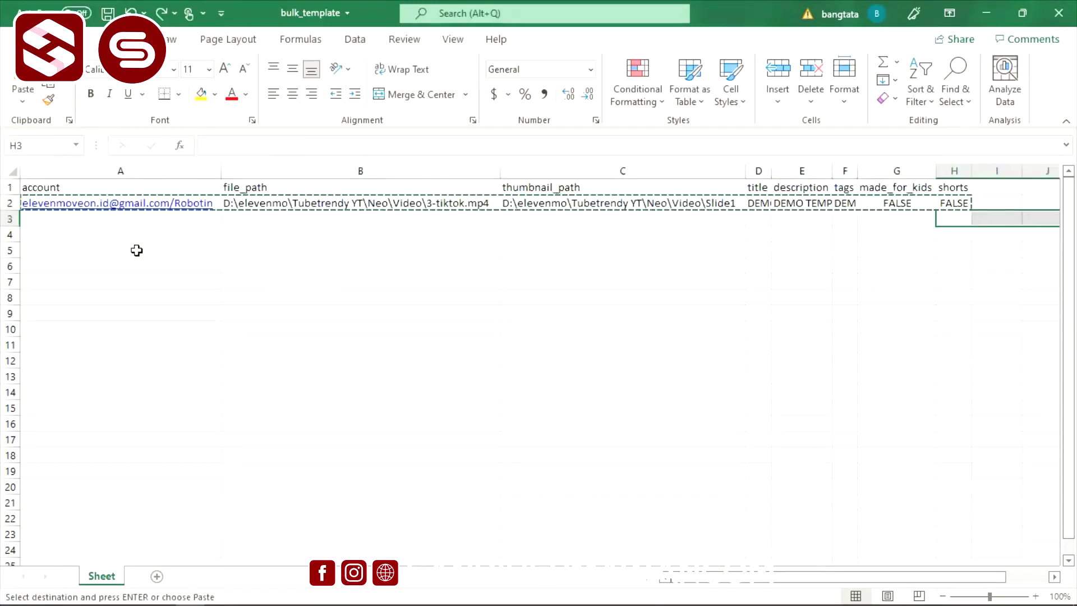
{"action": "key", "text": "Home"}
{"action": "key", "text": "ctrl+v"}
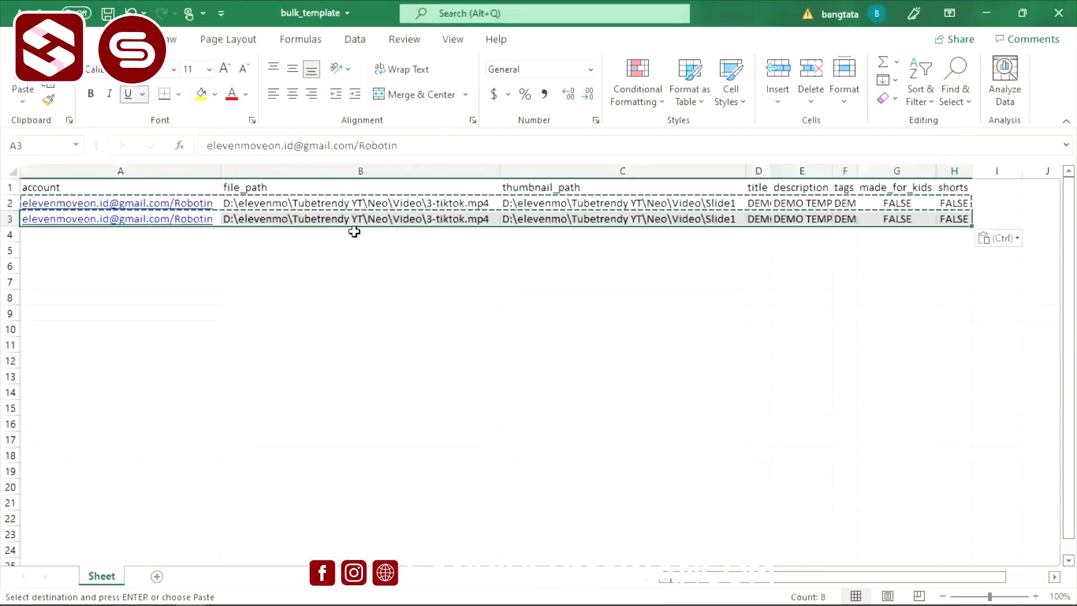
Change B3's file path from 3-tiktok to 4-google.mp4 after checking the Video folder's file names
{"action": "left_click", "coordinate": [482, 221]}
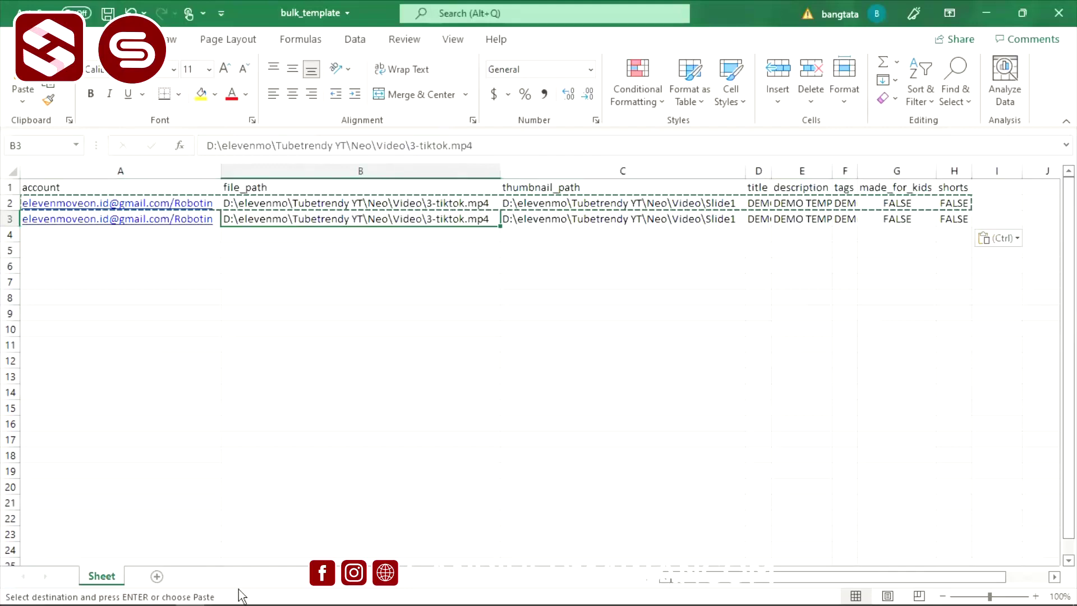
{"action": "mouse_move", "coordinate": [73, 594]}
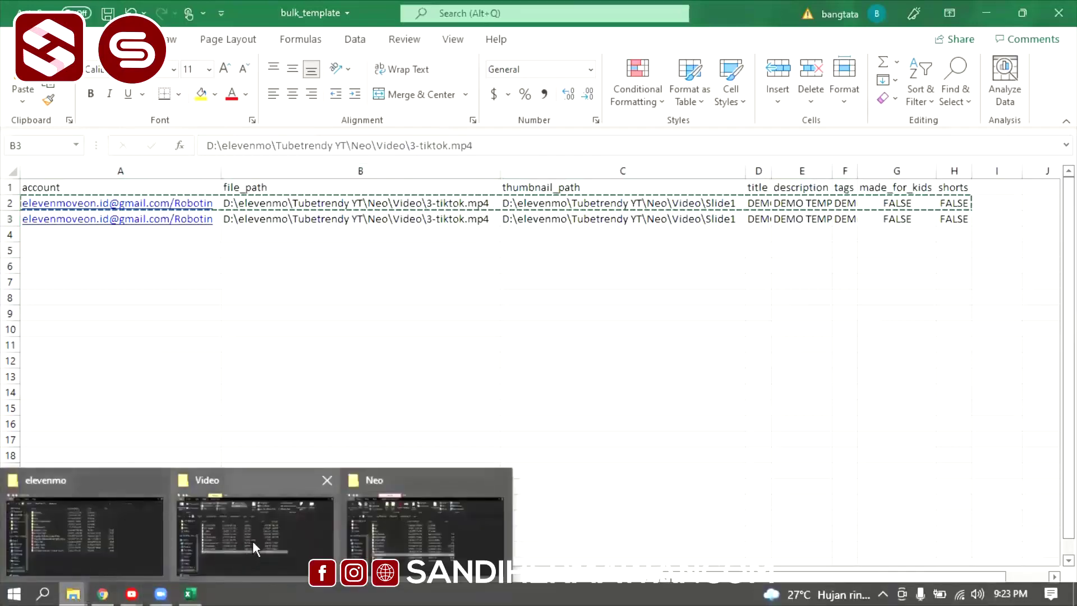
{"action": "left_click", "coordinate": [252, 543]}
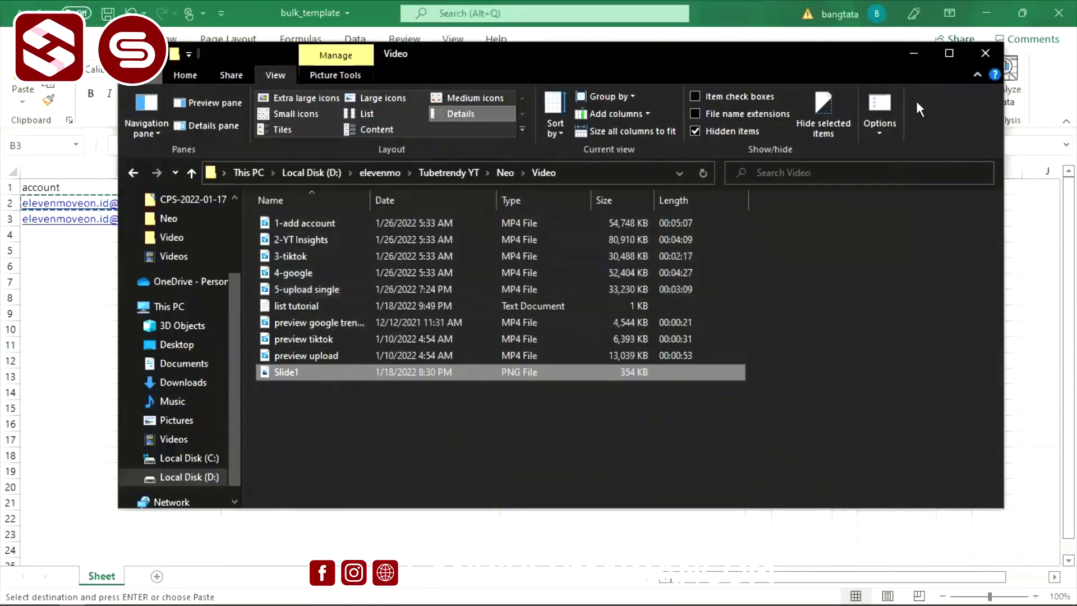
{"action": "left_click", "coordinate": [921, 60]}
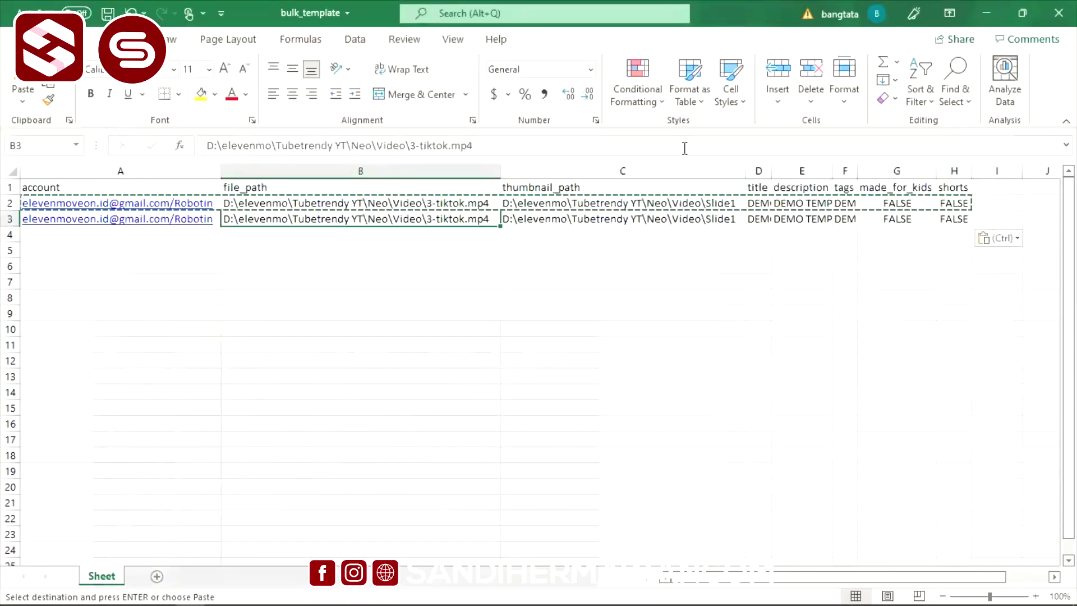
{"action": "double_click", "coordinate": [459, 219]}
{"action": "key", "text": "Left"}
{"action": "key", "text": "Left"}
{"action": "key", "text": "Left"}
{"action": "key", "text": "Left"}
{"action": "key", "text": "Left"}
{"action": "key", "text": "Left"}
{"action": "key", "text": "Left"}
{"action": "key", "text": "BackSpace"}
{"action": "type", "text": "4"}
{"action": "key", "text": "Delete"}
{"action": "key", "text": "Delete"}
{"action": "key", "text": "Delete"}
{"action": "key", "text": "Delete"}
{"action": "key", "text": "Delete"}
{"action": "key", "text": "Delete"}
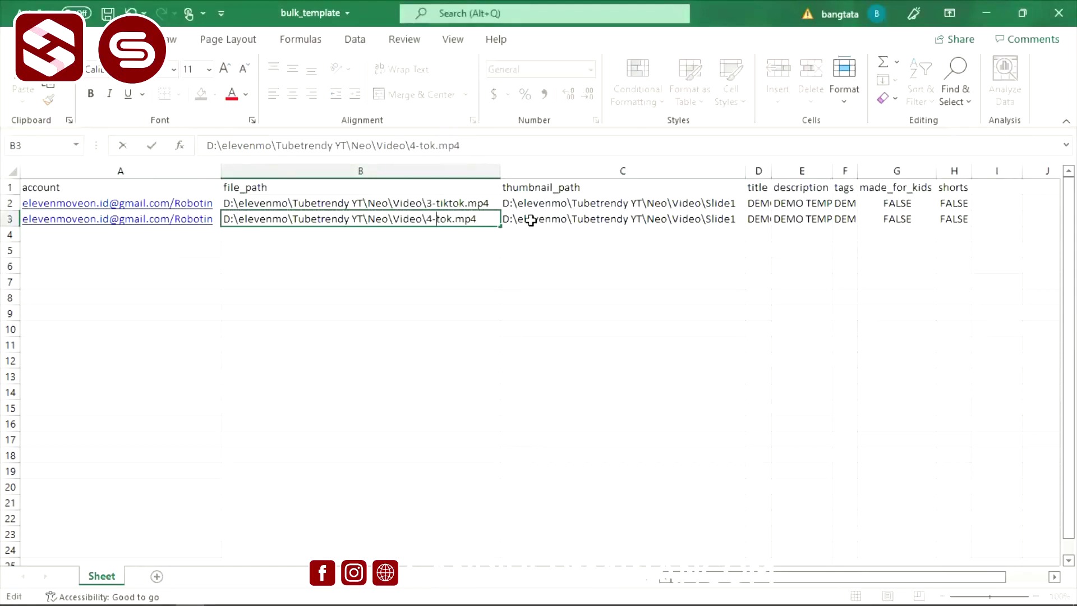
{"action": "type", "text": "google"}
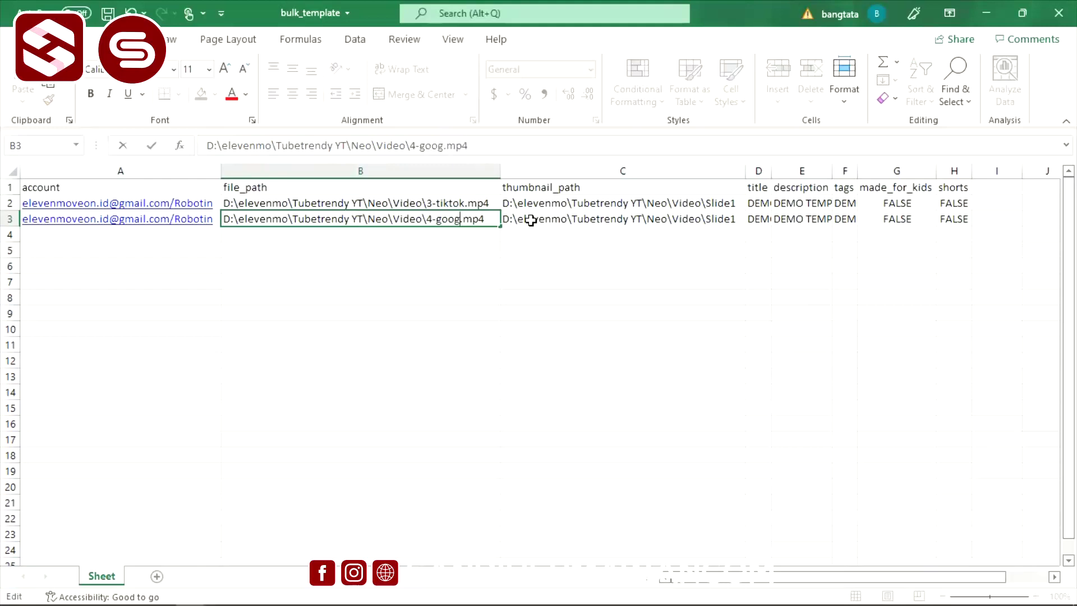
{"action": "key", "text": "Return"}
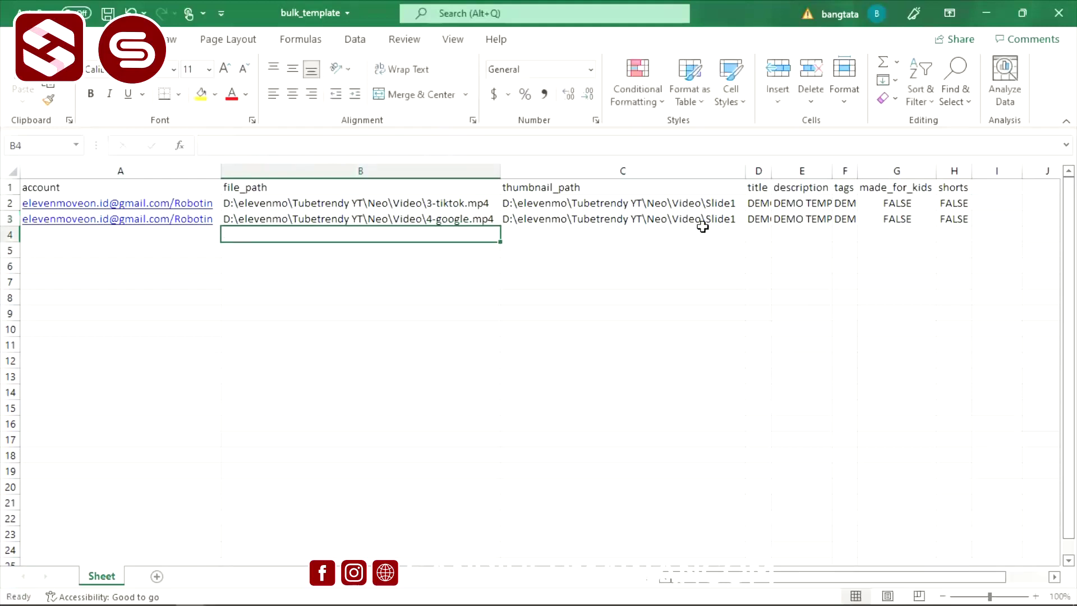
{"action": "left_click", "coordinate": [701, 220]}
Autofit column D and retitle the second video DEMO TEMPLATE TUBETRENDY 2
{"action": "double_click", "coordinate": [772, 170]}
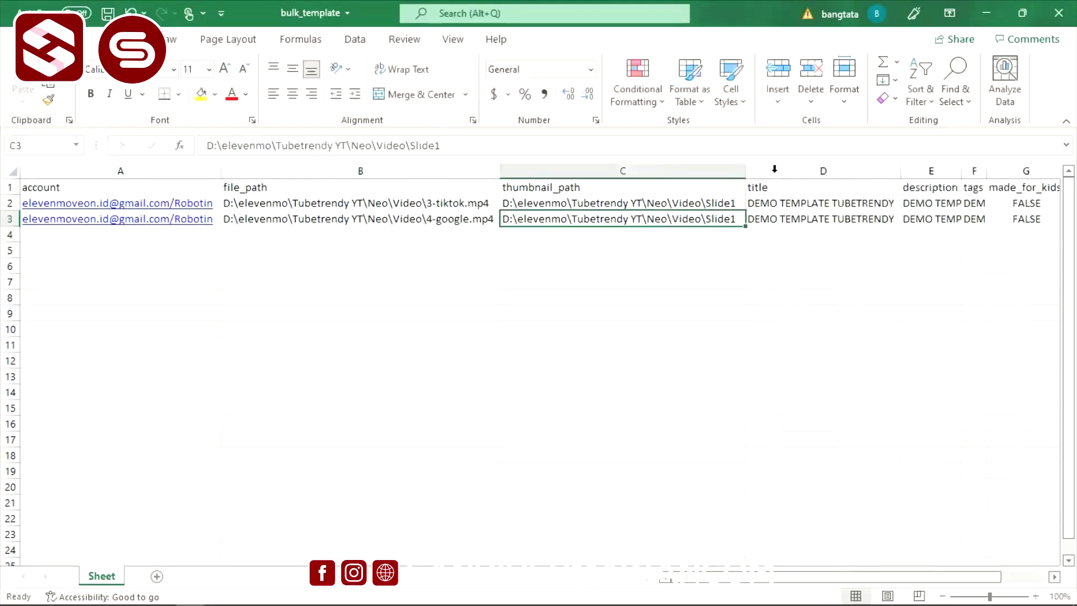
{"action": "left_click", "coordinate": [841, 220]}
{"action": "double_click", "coordinate": [892, 220]}
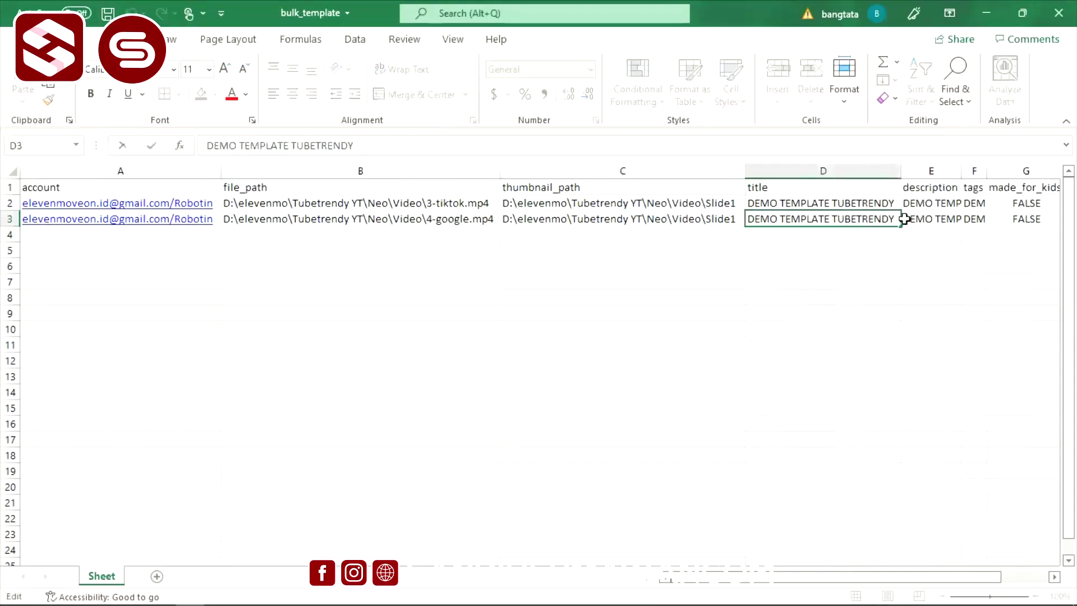
{"action": "type", "text": "2"}
{"action": "key", "text": "Return"}
Save the bulk_template workbook and minimize Excel
{"action": "left_click_drag", "start_coordinate": [913, 583], "coordinate": [960, 588]}
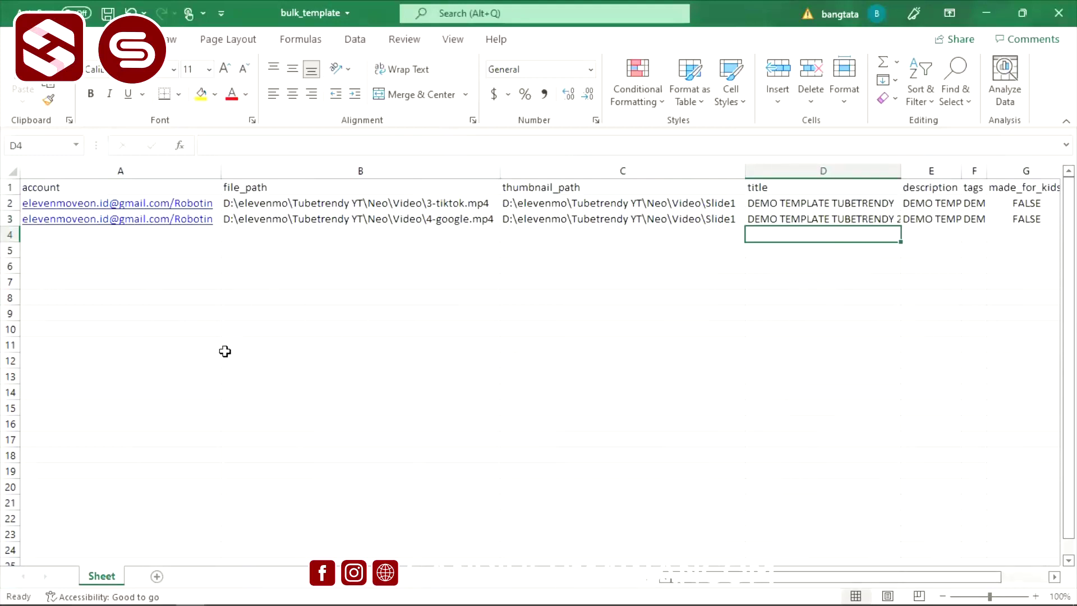
{"action": "left_click", "coordinate": [108, 13]}
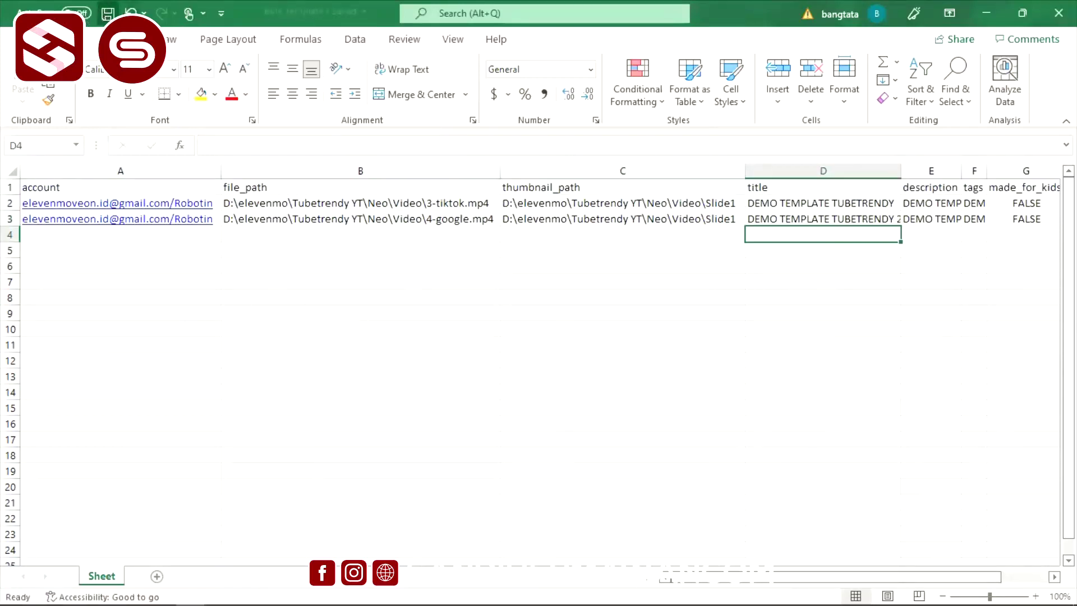
{"action": "left_click", "coordinate": [987, 12]}
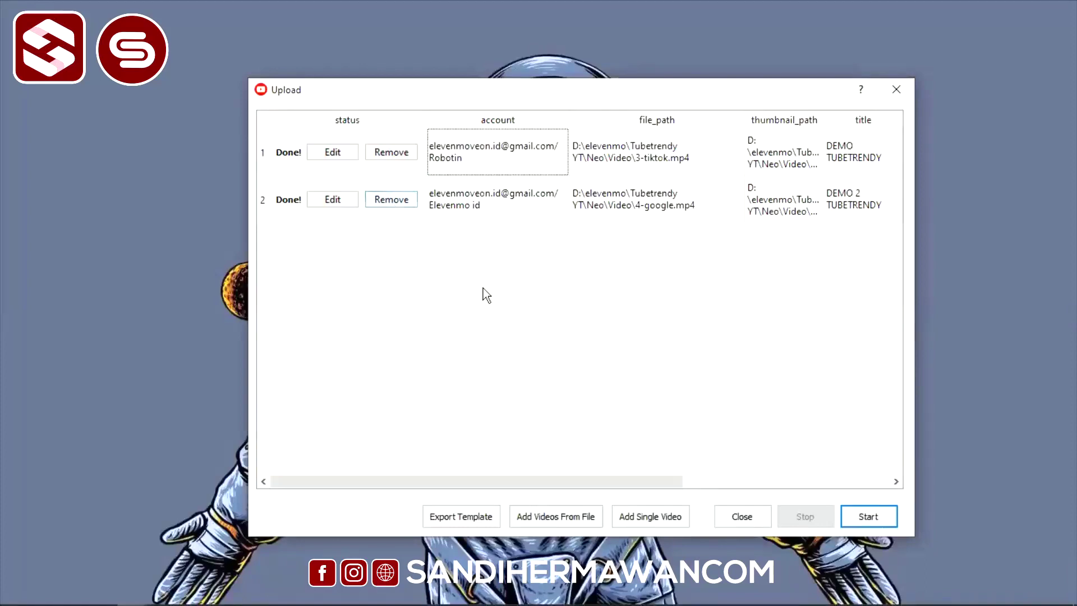
Remove both previously queued videos from the upload queue
{"action": "left_click", "coordinate": [393, 202]}
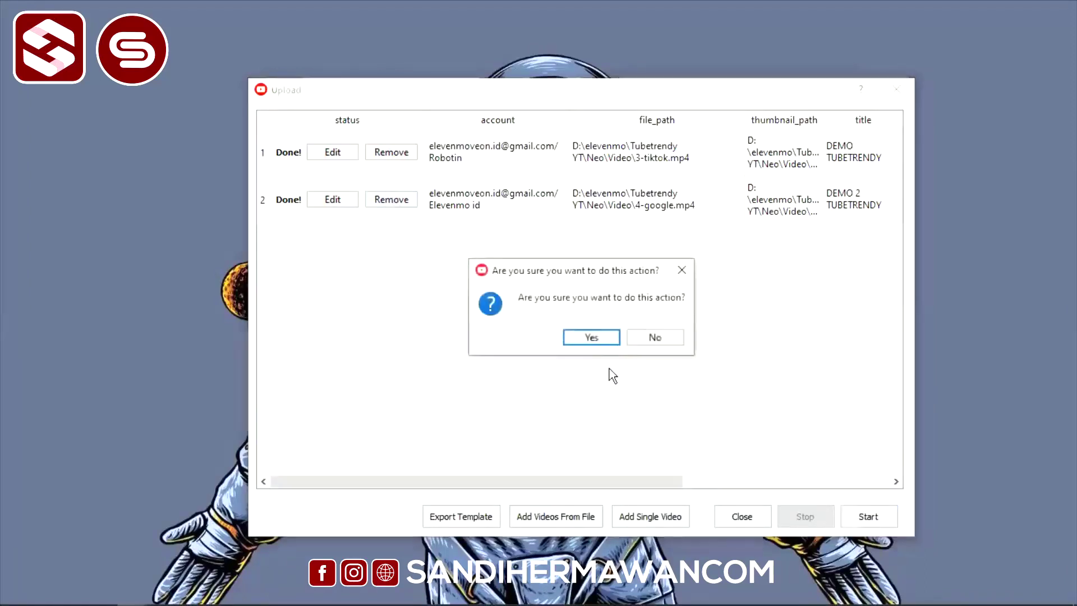
{"action": "left_click", "coordinate": [591, 337]}
{"action": "left_click", "coordinate": [393, 153]}
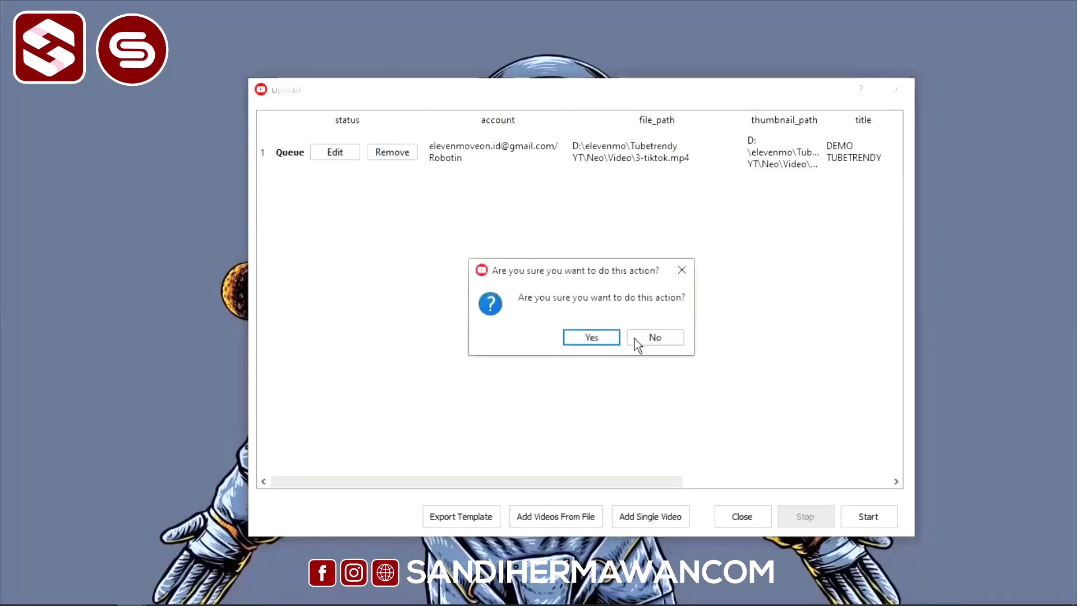
{"action": "left_click", "coordinate": [593, 339]}
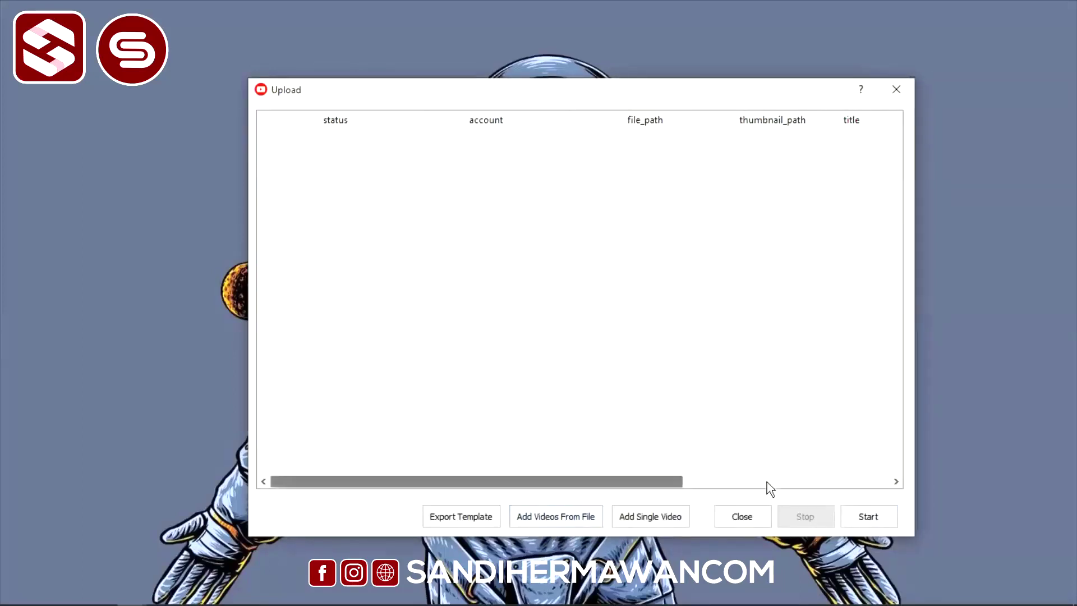
Import videos from the bulk_template workbook in the Neo folder
{"action": "left_click", "coordinate": [553, 516]}
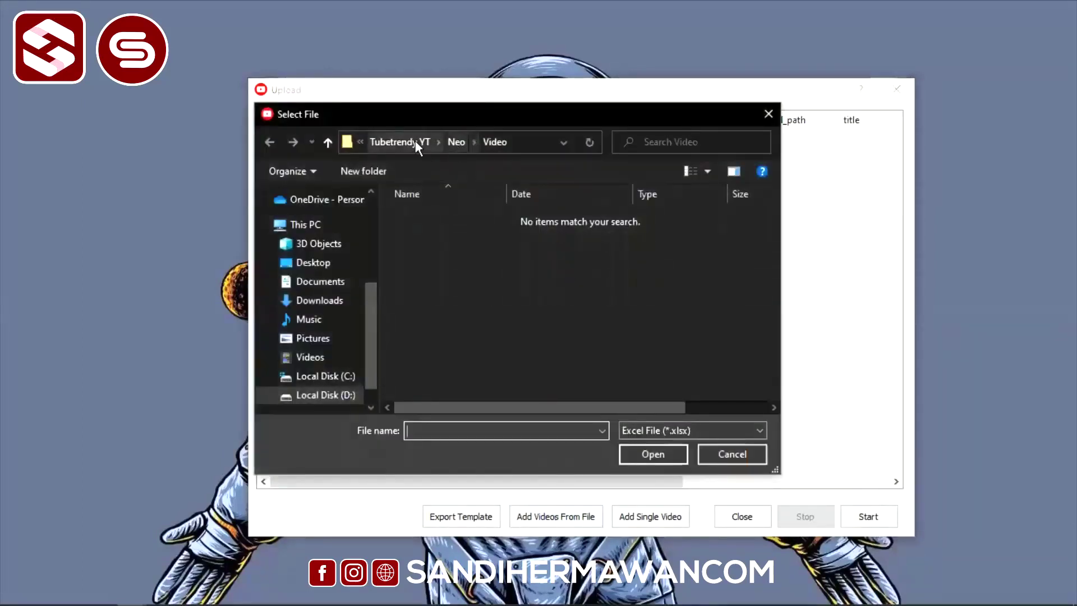
{"action": "left_click", "coordinate": [457, 142]}
{"action": "left_click", "coordinate": [456, 269]}
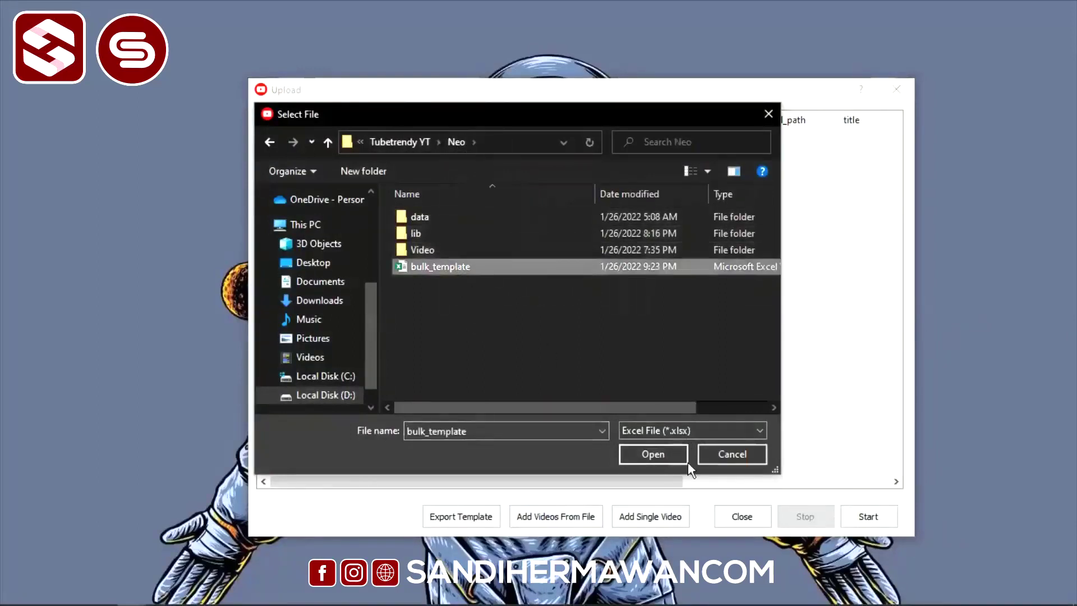
{"action": "left_click", "coordinate": [671, 458]}
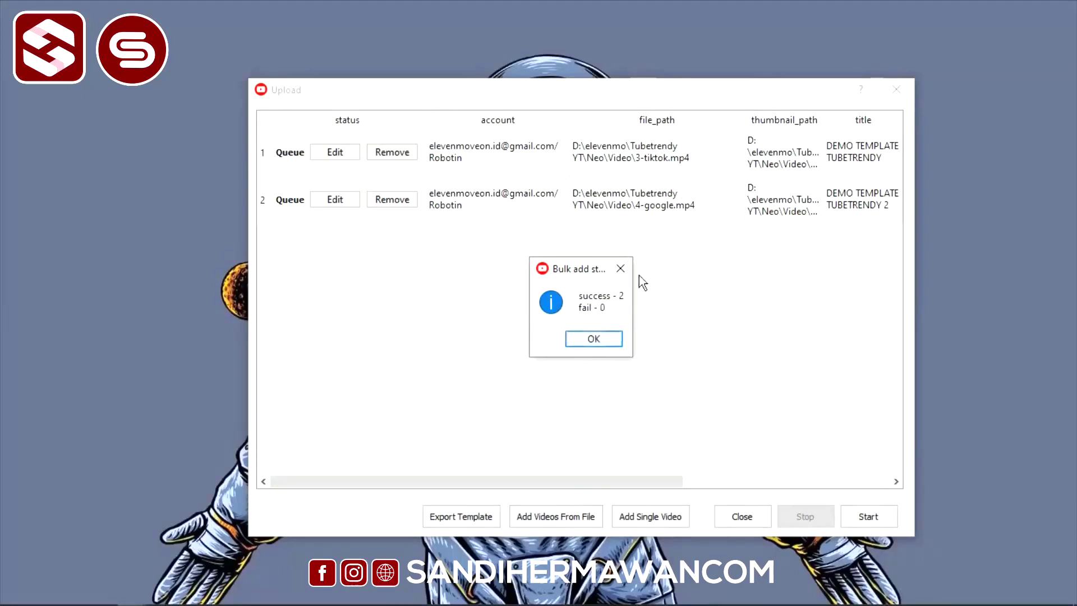
Dismiss the success 2, fail 0 report and scroll across the queued videos' columns
{"action": "left_click", "coordinate": [607, 340]}
{"action": "left_click_drag", "start_coordinate": [631, 482], "coordinate": [433, 482]}
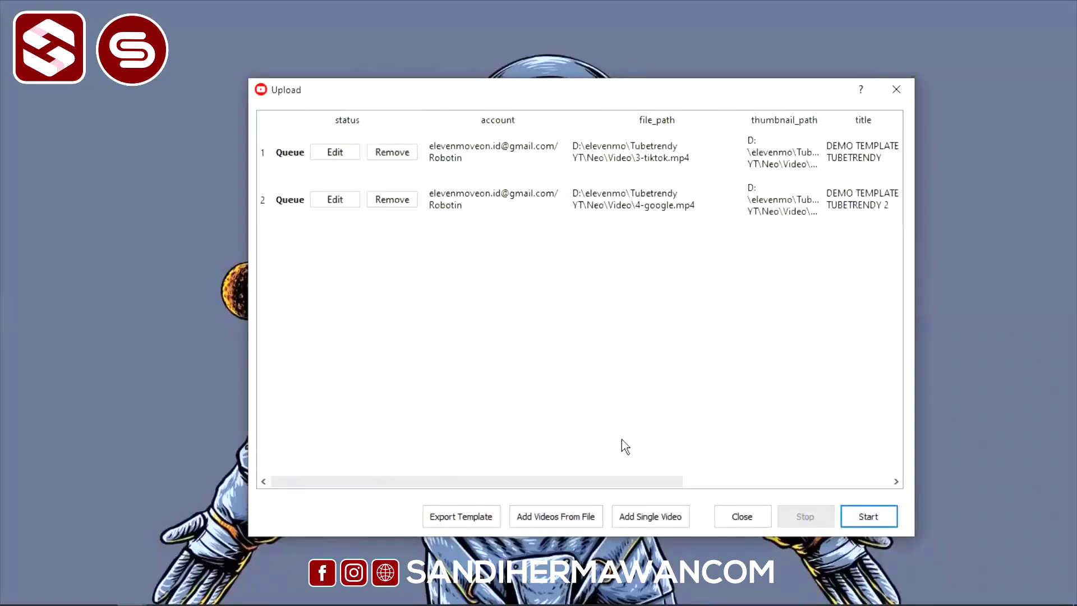
{"action": "left_click_drag", "start_coordinate": [624, 480], "coordinate": [492, 483]}
{"action": "left_click_drag", "start_coordinate": [632, 478], "coordinate": [534, 358]}
{"action": "left_click_drag", "start_coordinate": [629, 484], "coordinate": [819, 485]}
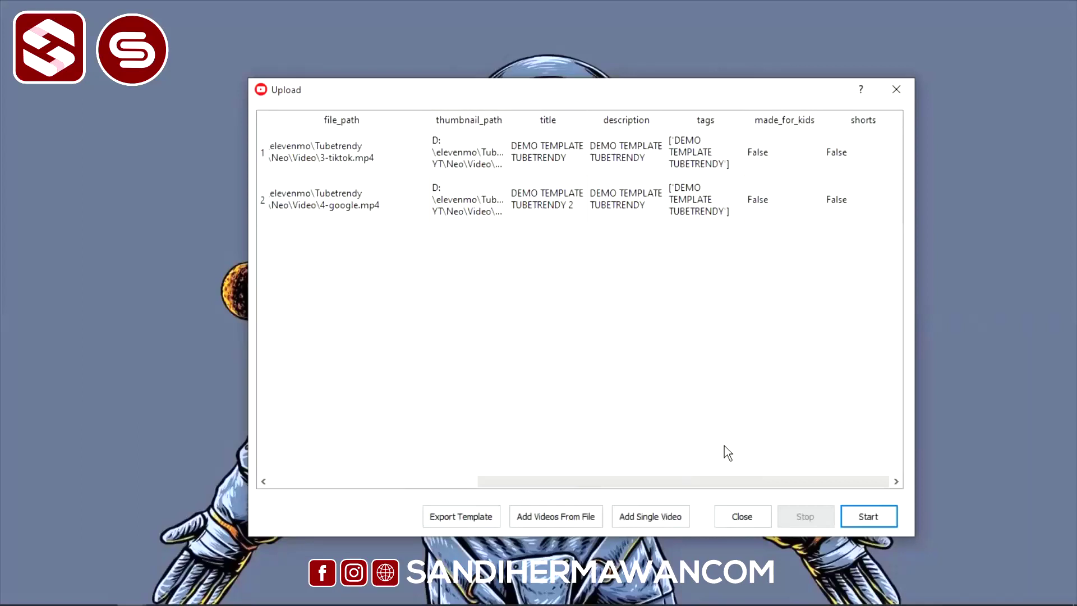
{"action": "left_click_drag", "start_coordinate": [692, 482], "coordinate": [490, 482]}
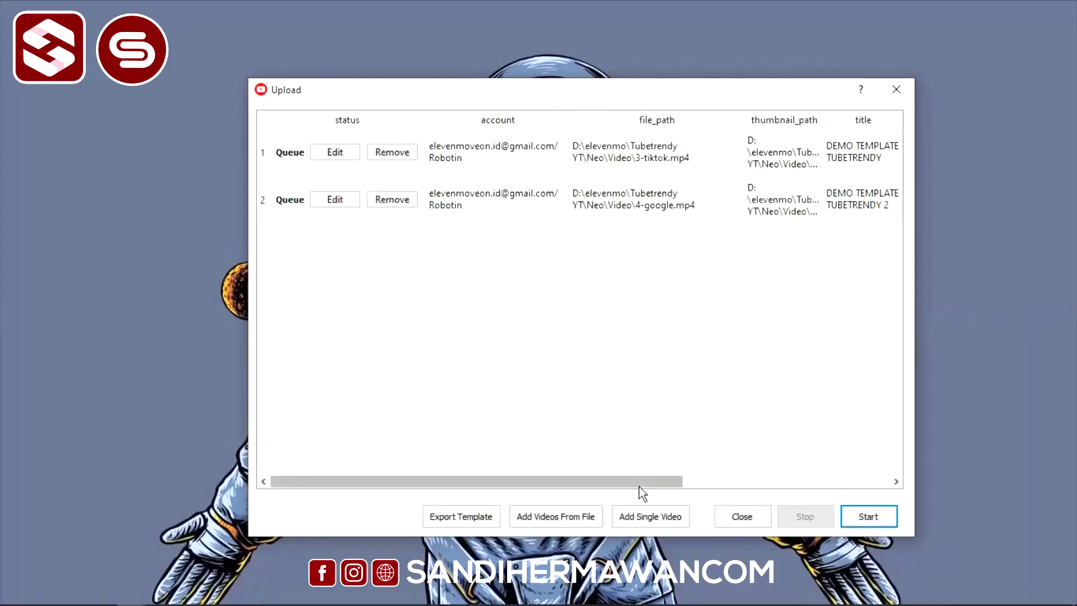
{"action": "left_click_drag", "start_coordinate": [638, 485], "coordinate": [705, 486]}
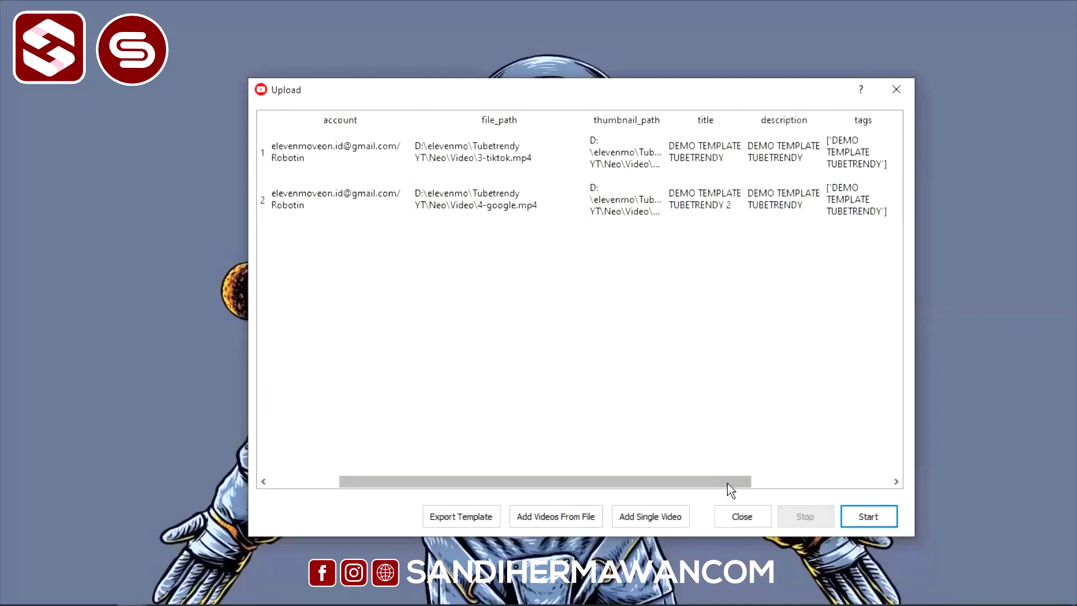
{"action": "left_click_drag", "start_coordinate": [714, 480], "coordinate": [671, 483]}
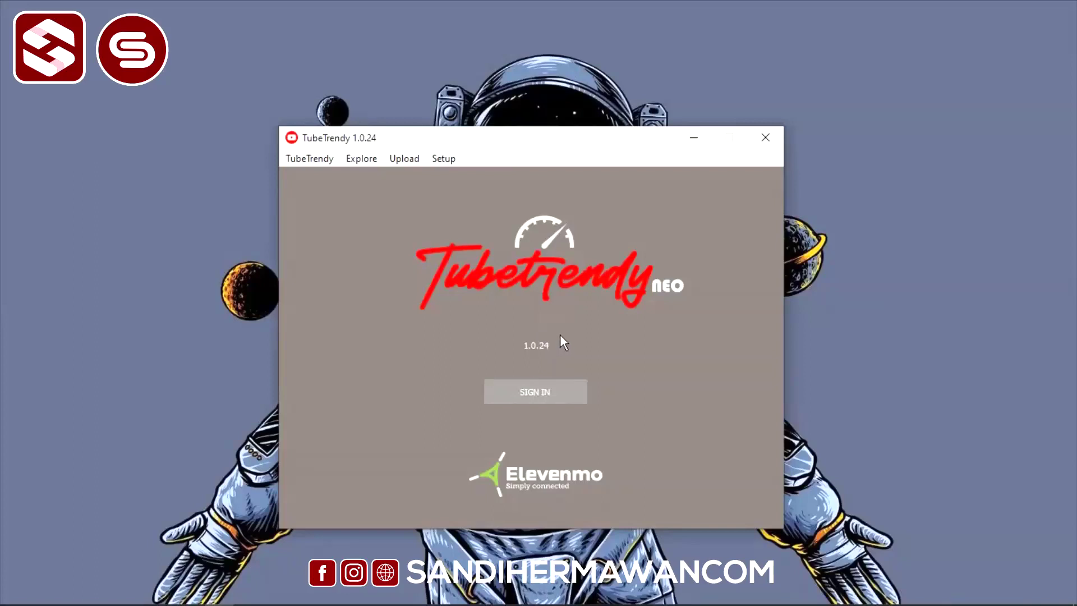
Choose Youtube Insights from the Explore menu
{"action": "left_click", "coordinate": [364, 162]}
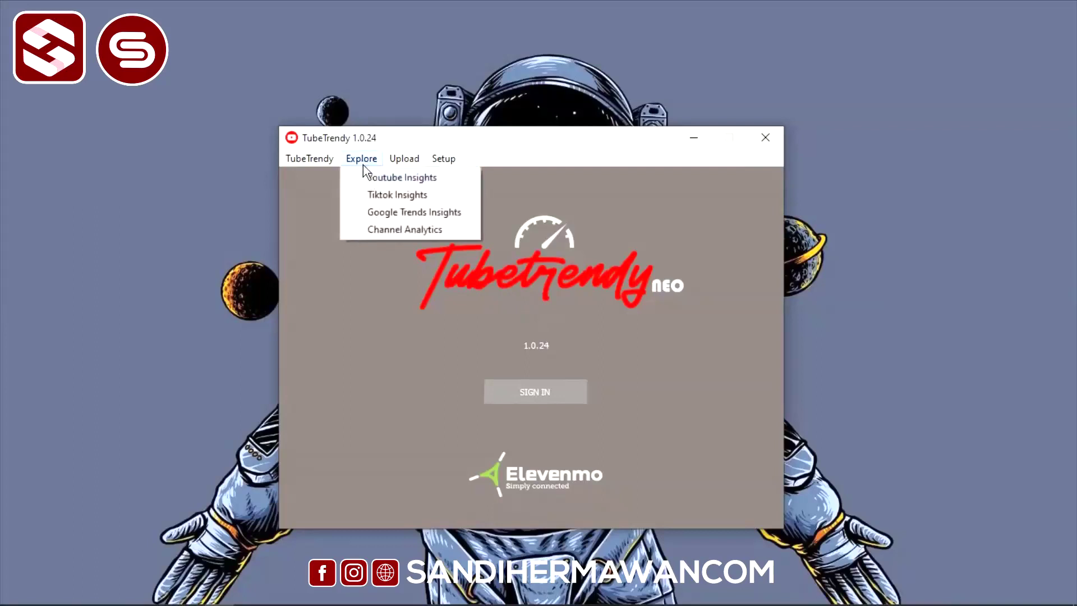
{"action": "left_click", "coordinate": [369, 176]}
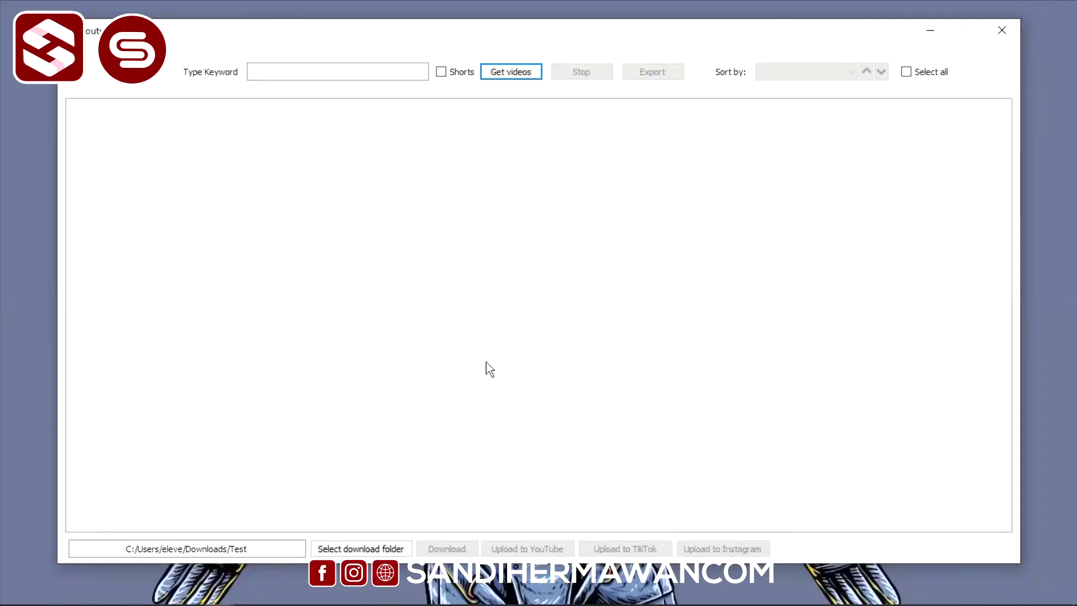
Search for 'video lucu' with the Shorts option ticked
{"action": "type", "text": "video lucu"}
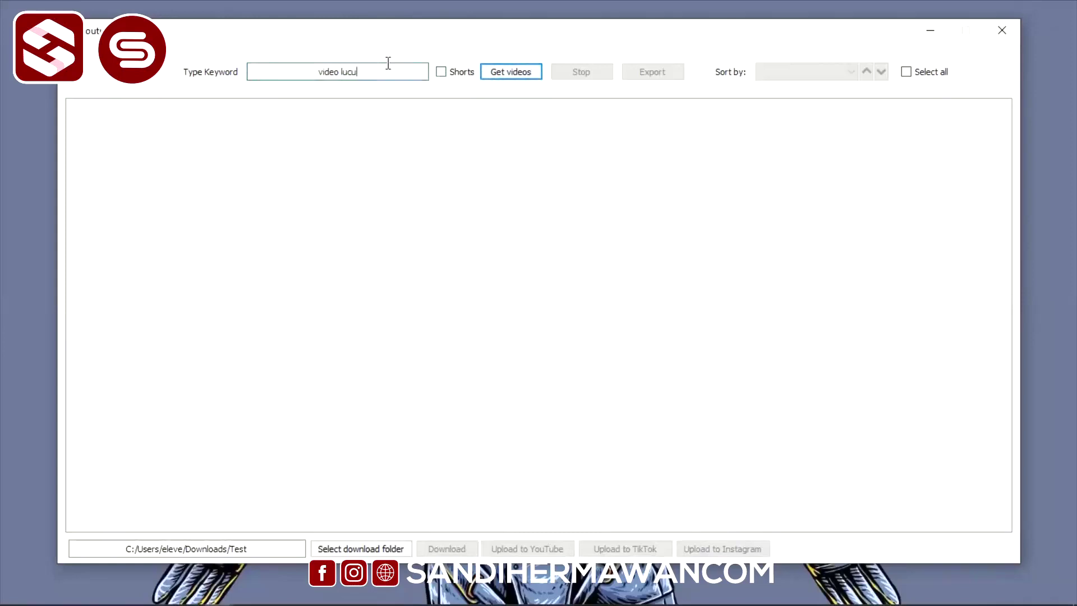
{"action": "key", "text": "Tab"}
{"action": "key", "text": "space"}
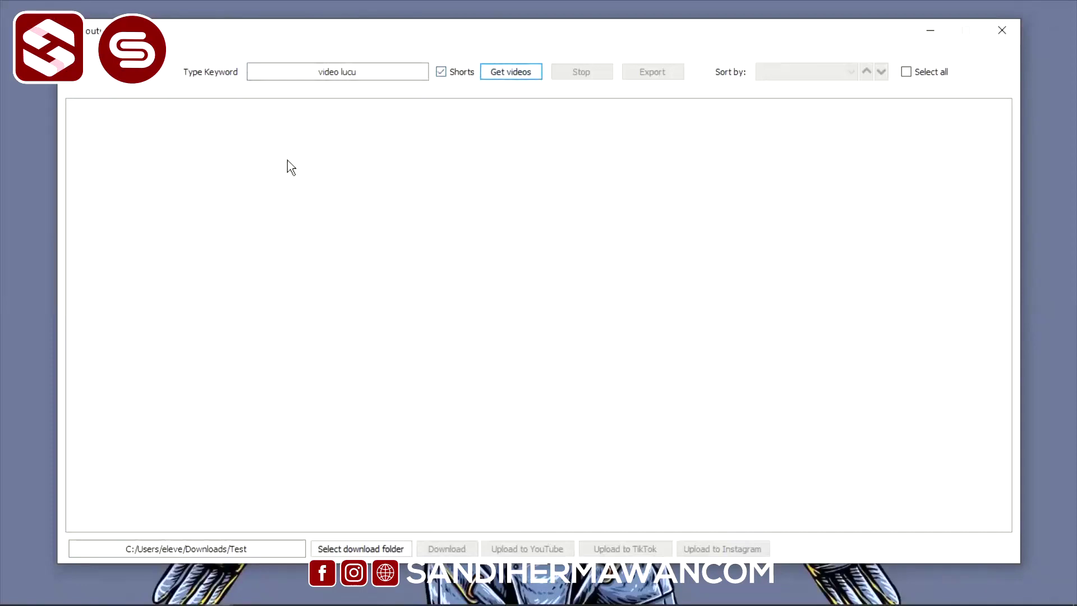
{"action": "key", "text": "Return"}
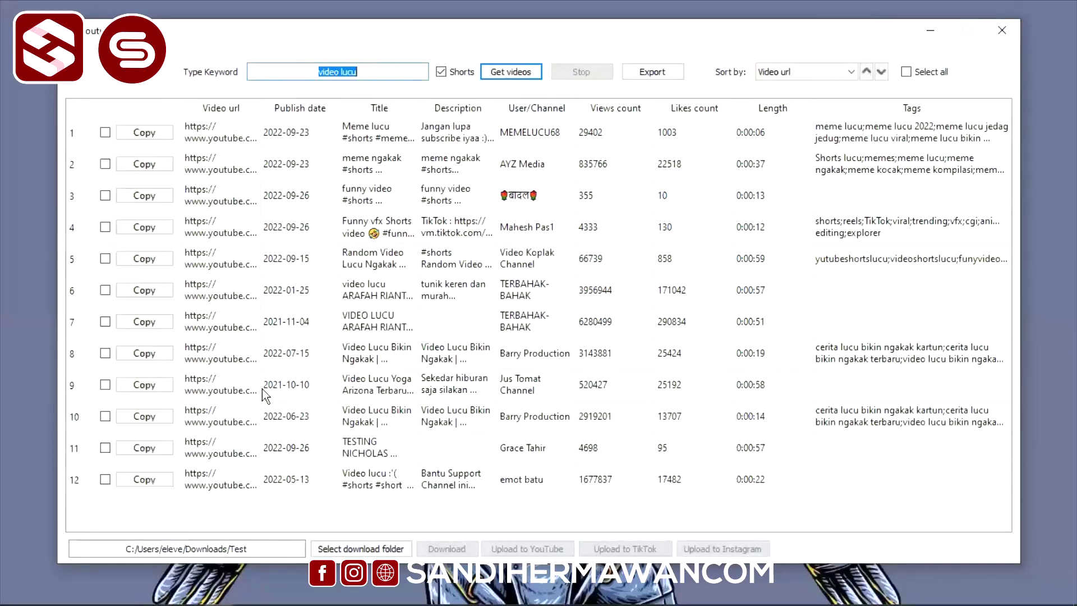
Tick the first two results and preview the YouTube, TikTok and Instagram upload settings
{"action": "left_click", "coordinate": [104, 133]}
{"action": "left_click", "coordinate": [105, 165]}
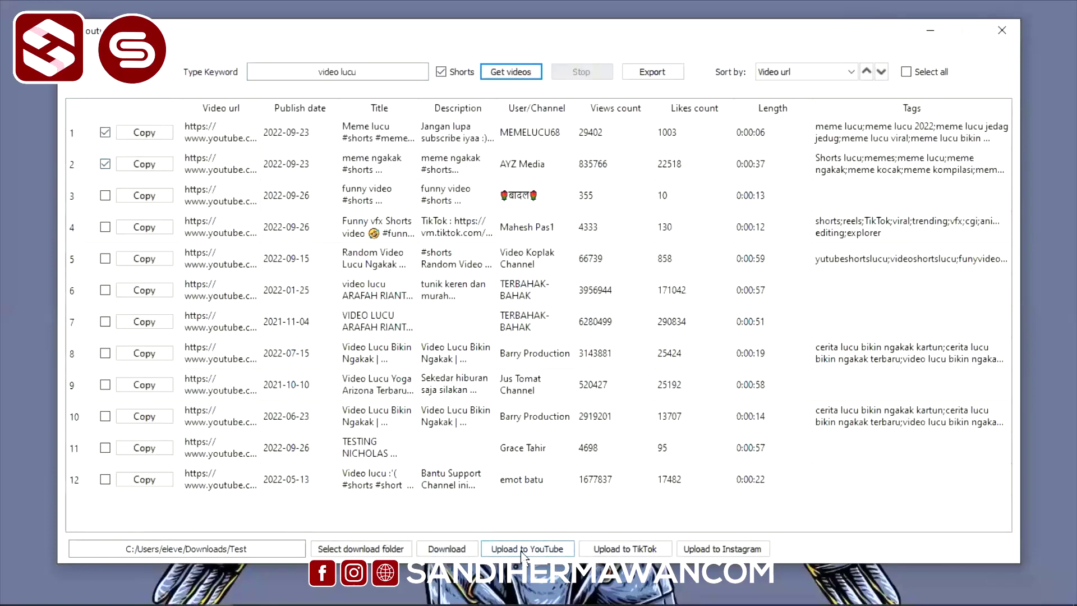
{"action": "left_click", "coordinate": [522, 550]}
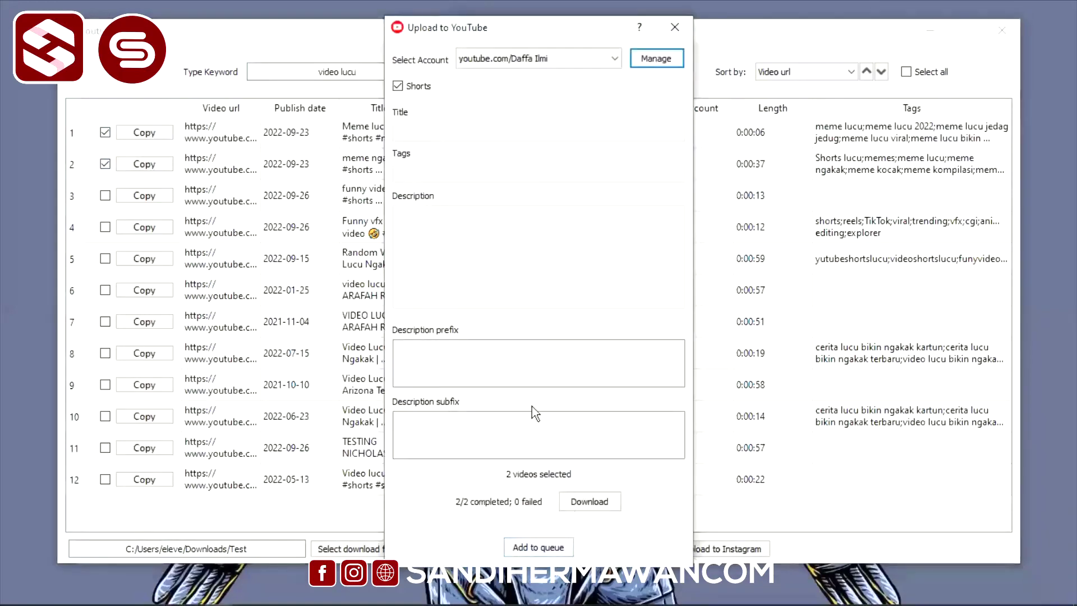
{"action": "left_click", "coordinate": [675, 27]}
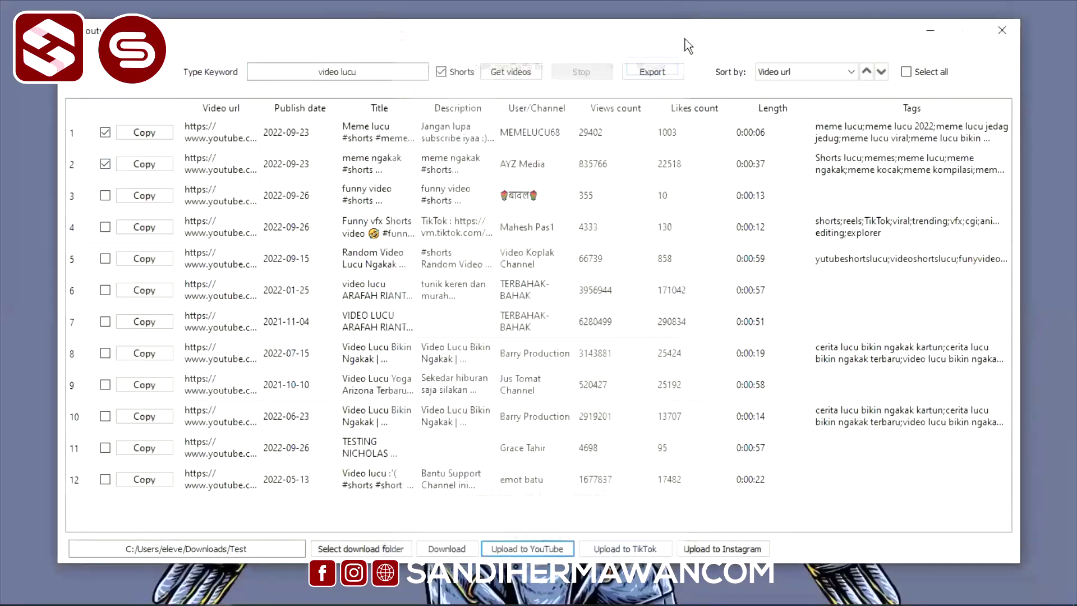
{"action": "left_click", "coordinate": [646, 549]}
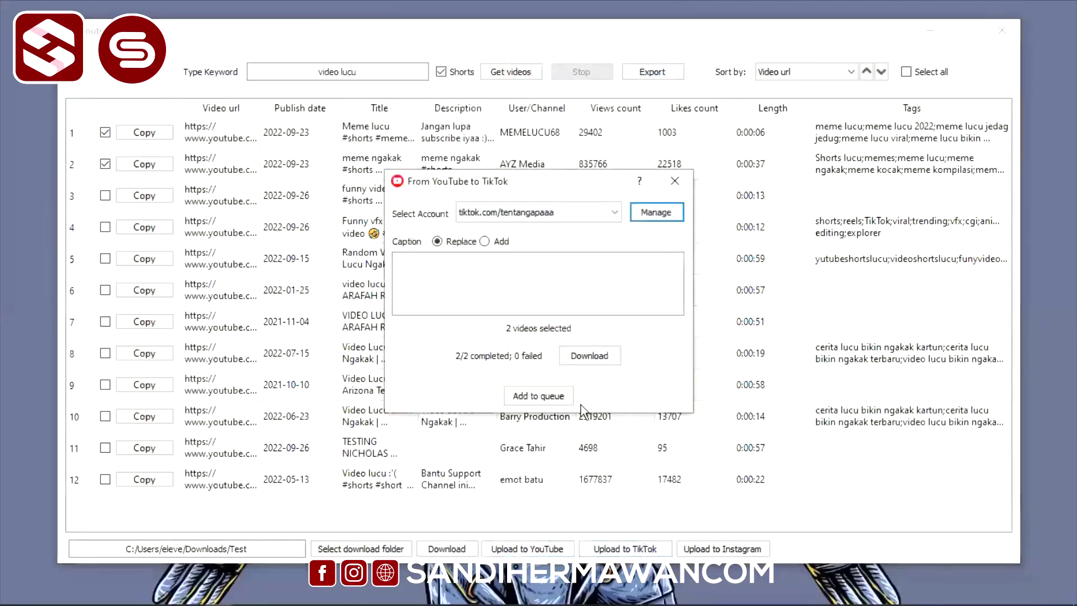
{"action": "left_click", "coordinate": [683, 186]}
{"action": "left_click", "coordinate": [722, 551]}
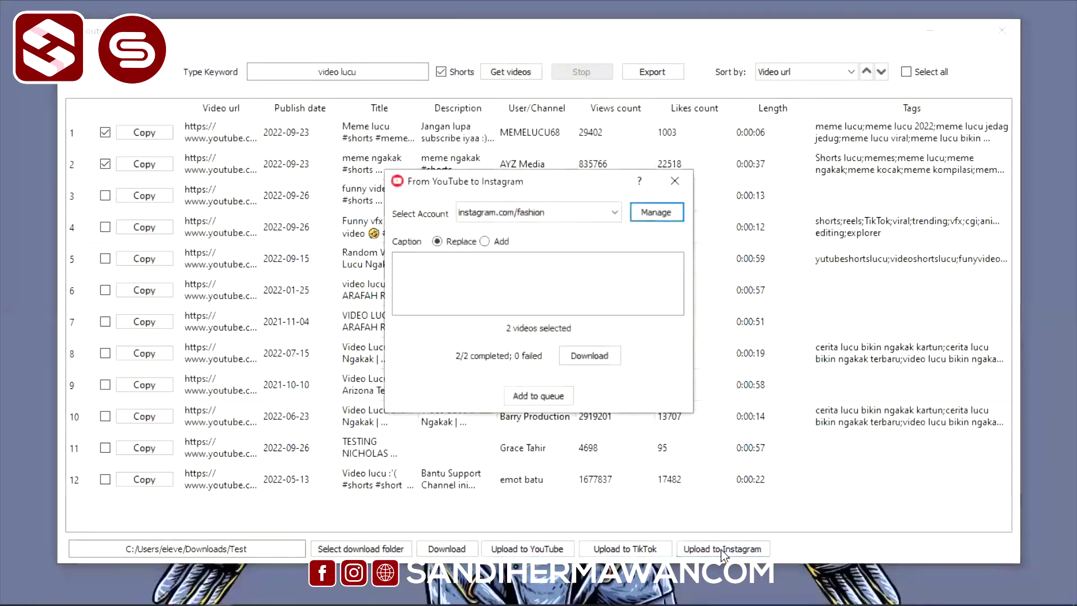
{"action": "left_click", "coordinate": [674, 178]}
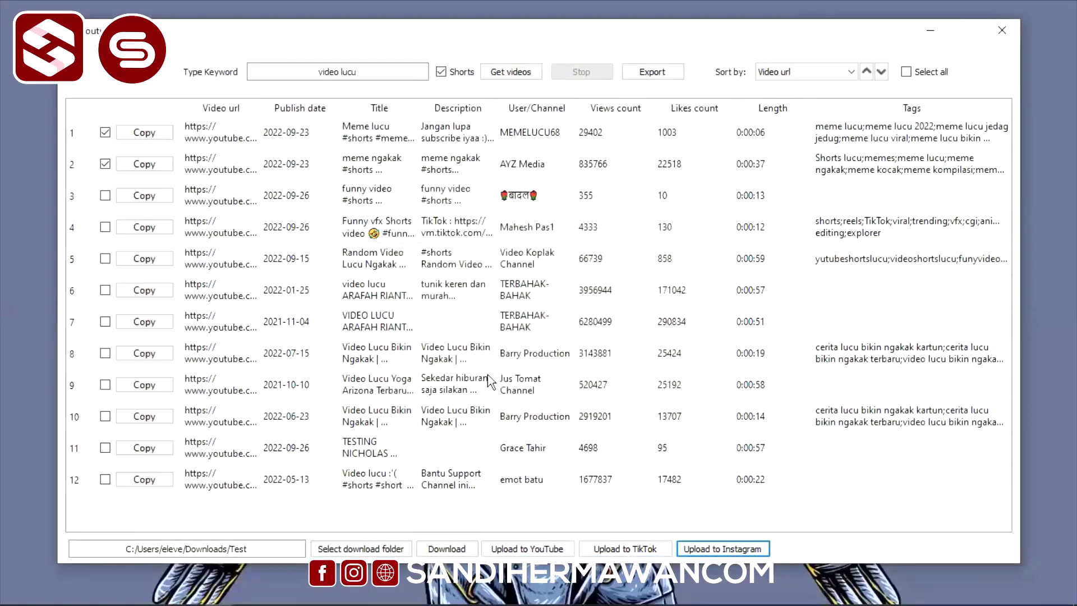
Add both ticked videos to the YouTube, TikTok and Instagram upload queues
{"action": "left_click", "coordinate": [557, 551]}
{"action": "left_click", "coordinate": [559, 550]}
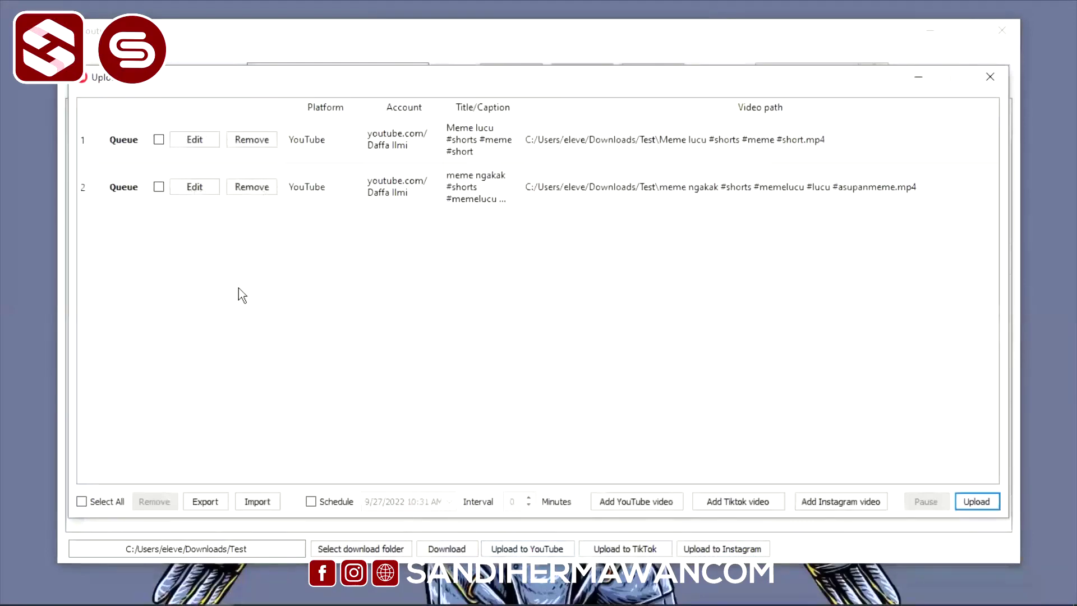
{"action": "left_click", "coordinate": [284, 47]}
{"action": "left_click", "coordinate": [624, 548]}
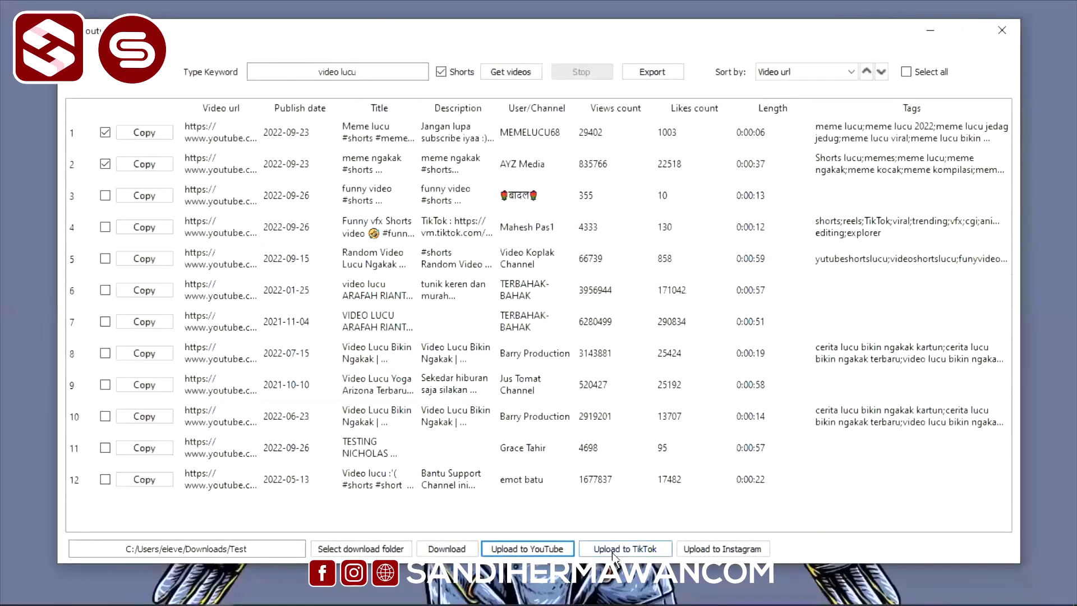
{"action": "left_click", "coordinate": [535, 393]}
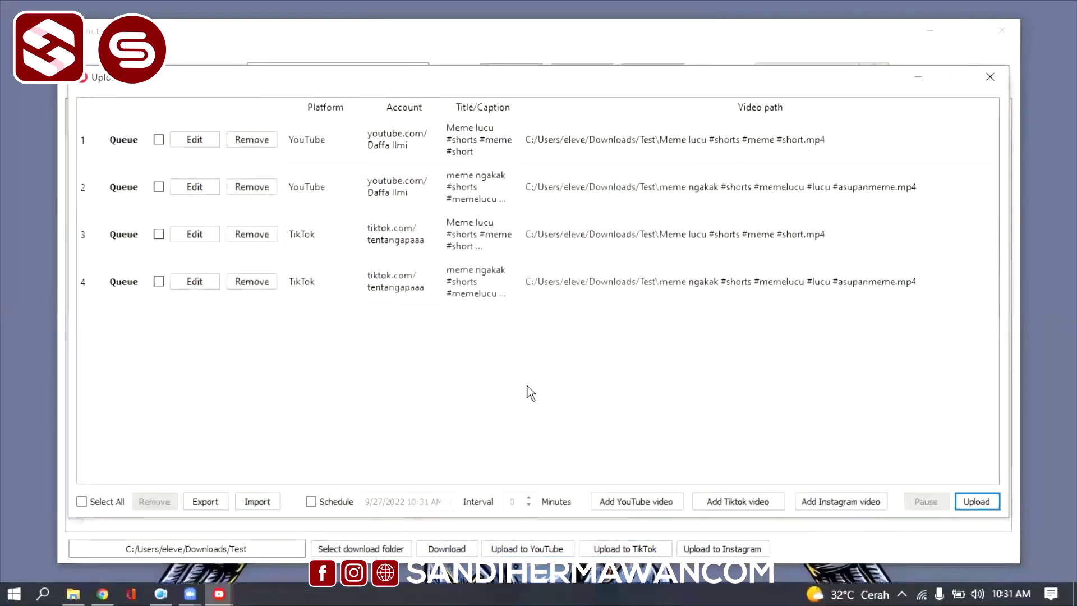
{"action": "left_click", "coordinate": [786, 543]}
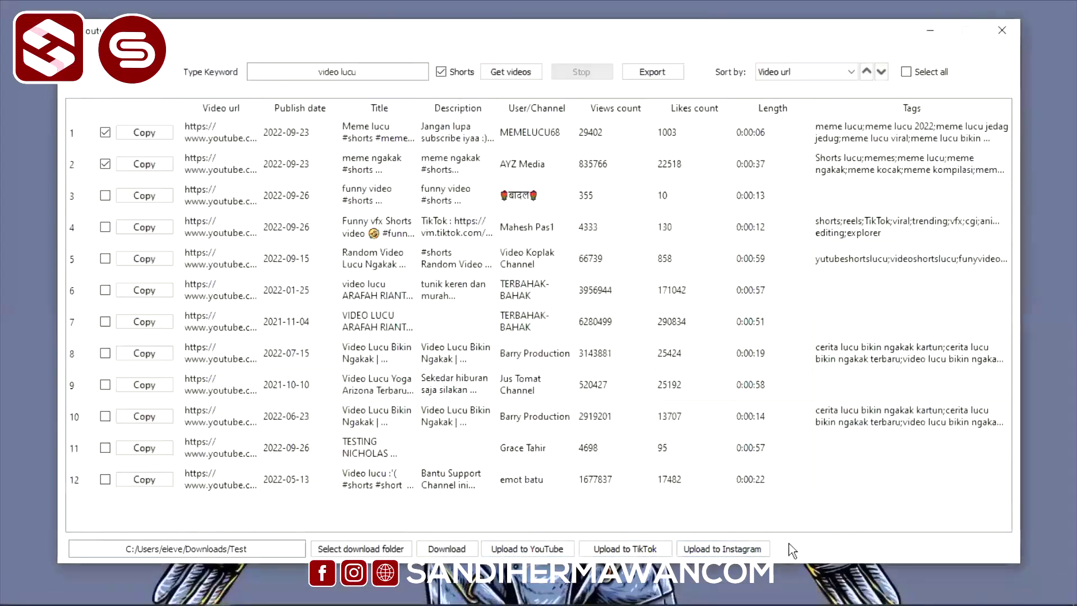
{"action": "left_click", "coordinate": [726, 544]}
{"action": "left_click", "coordinate": [536, 394]}
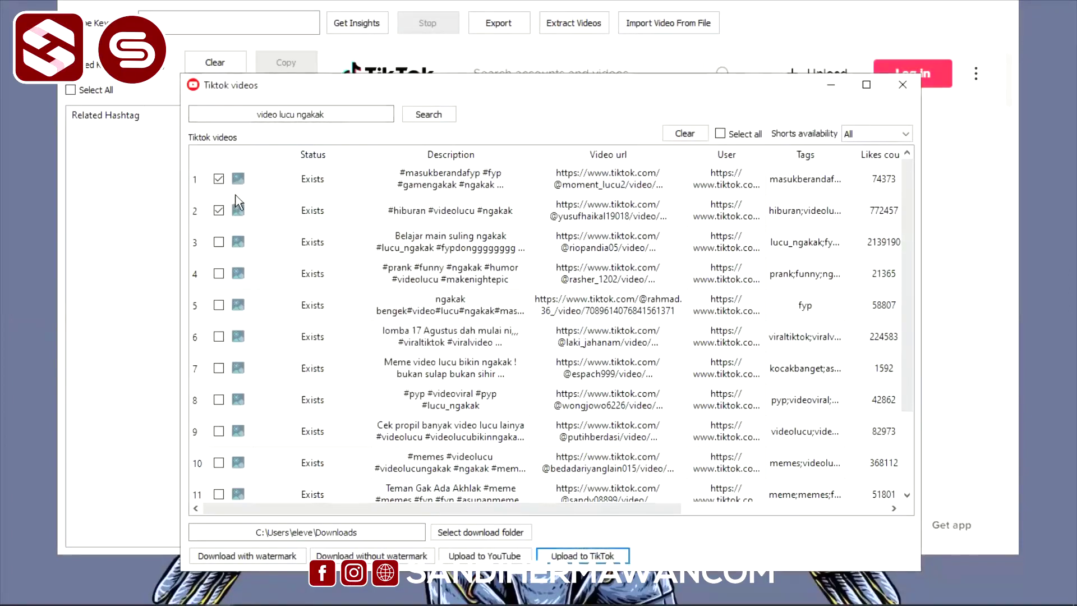
Queue the two checked TikTok videos for YouTube under the only available account
{"action": "left_click", "coordinate": [515, 559]}
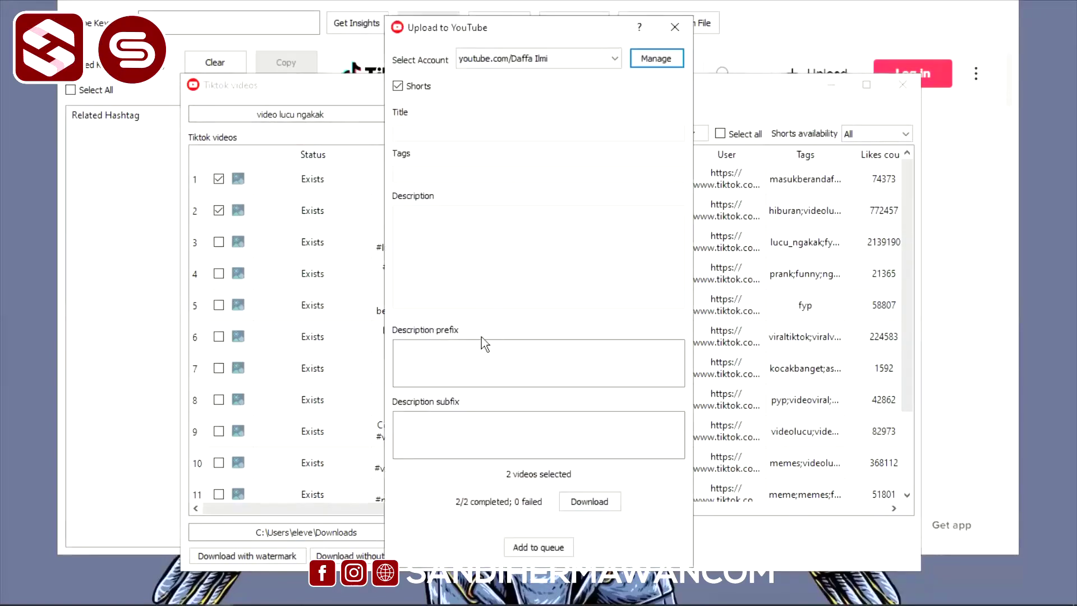
{"action": "left_click", "coordinate": [516, 62]}
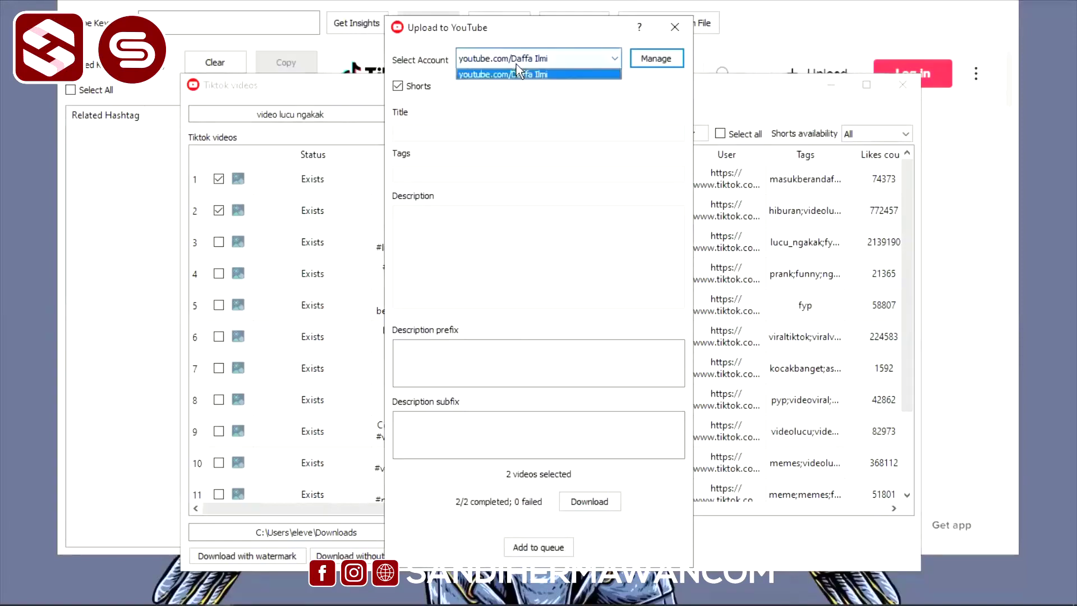
{"action": "left_click", "coordinate": [521, 75]}
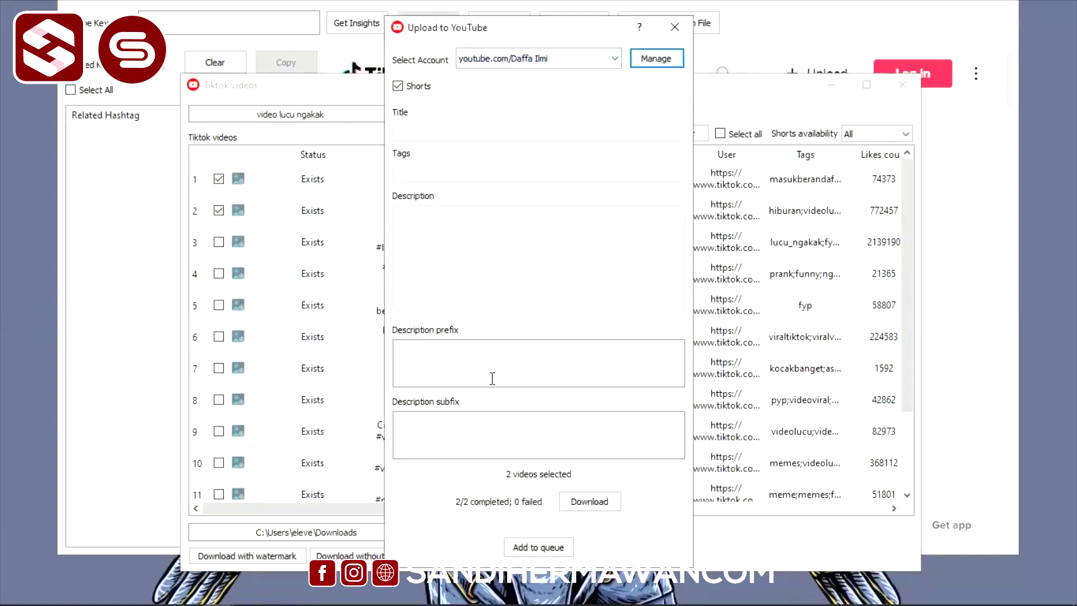
{"action": "left_click", "coordinate": [528, 548]}
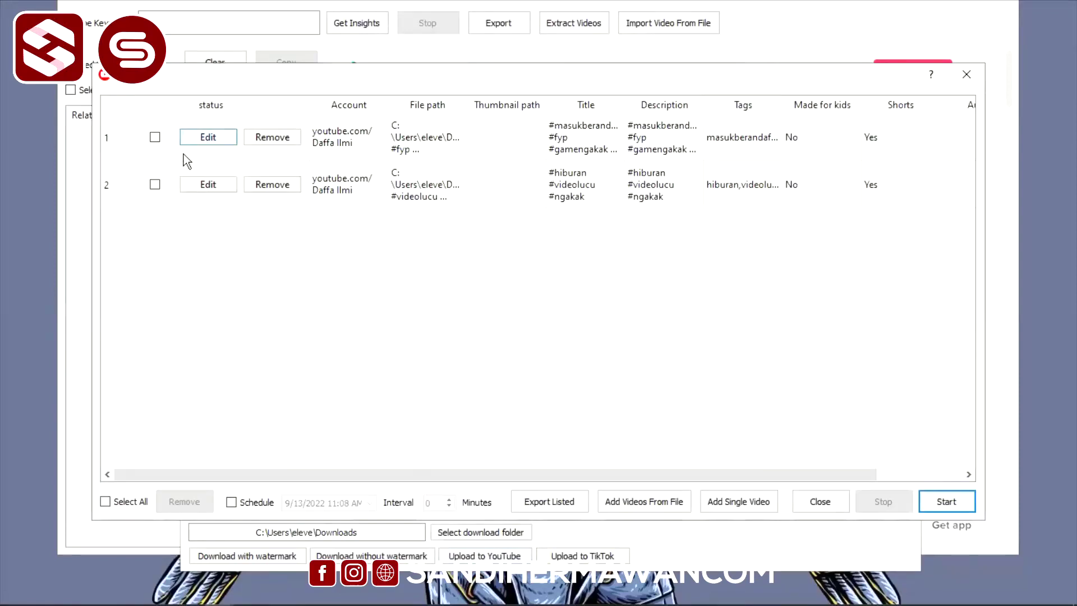
Turn on Replace audio for the first queued video, using a YouTube link instead of a local file
{"action": "left_click", "coordinate": [210, 138]}
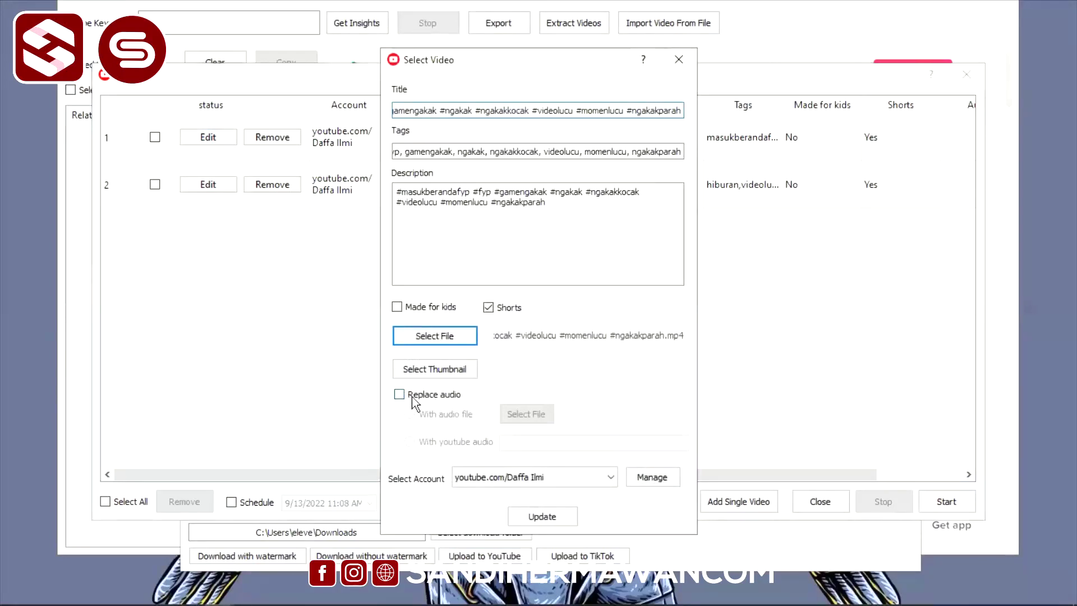
{"action": "left_click", "coordinate": [400, 395]}
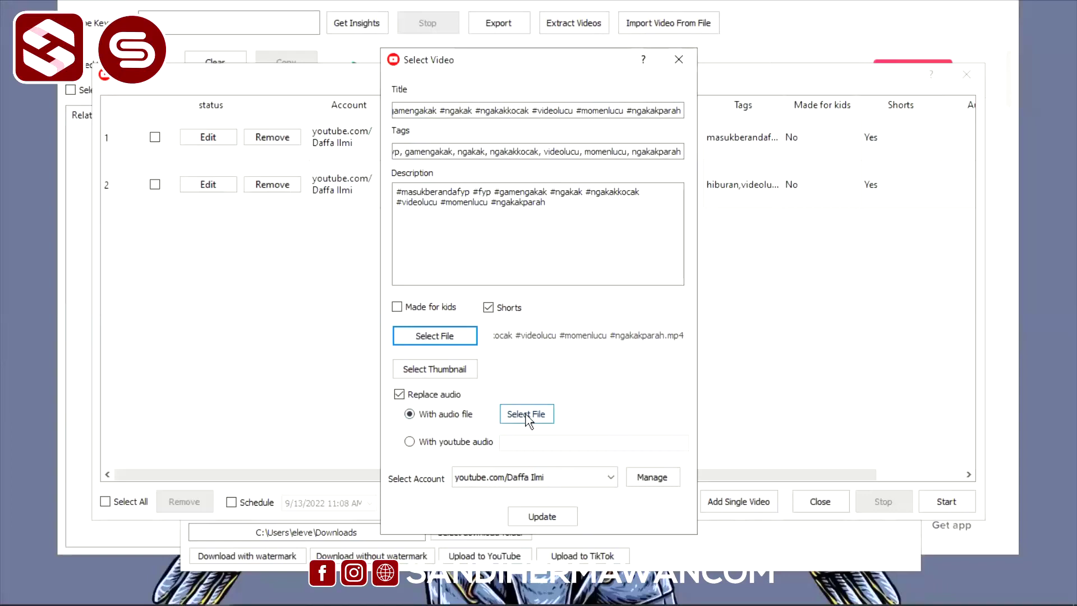
{"action": "left_click", "coordinate": [528, 415]}
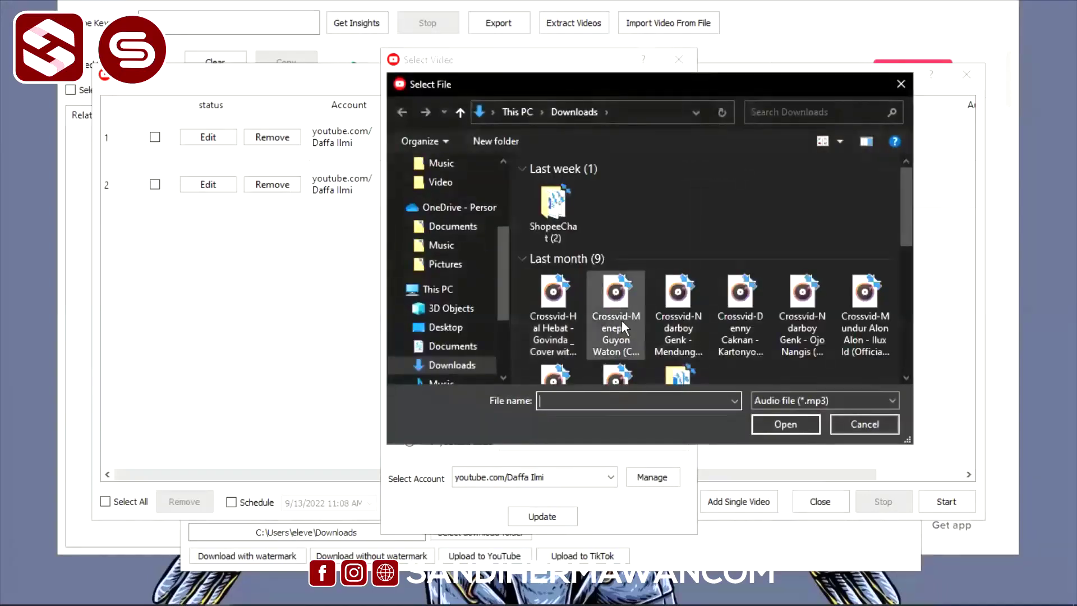
{"action": "left_click", "coordinate": [840, 429]}
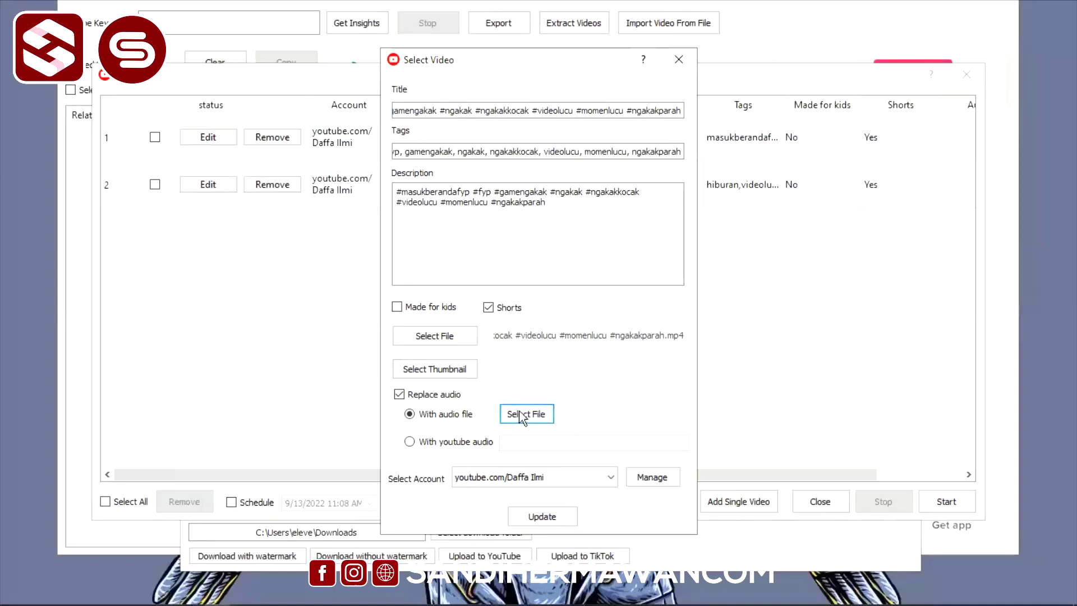
{"action": "left_click", "coordinate": [410, 441]}
{"action": "left_click", "coordinate": [511, 442]}
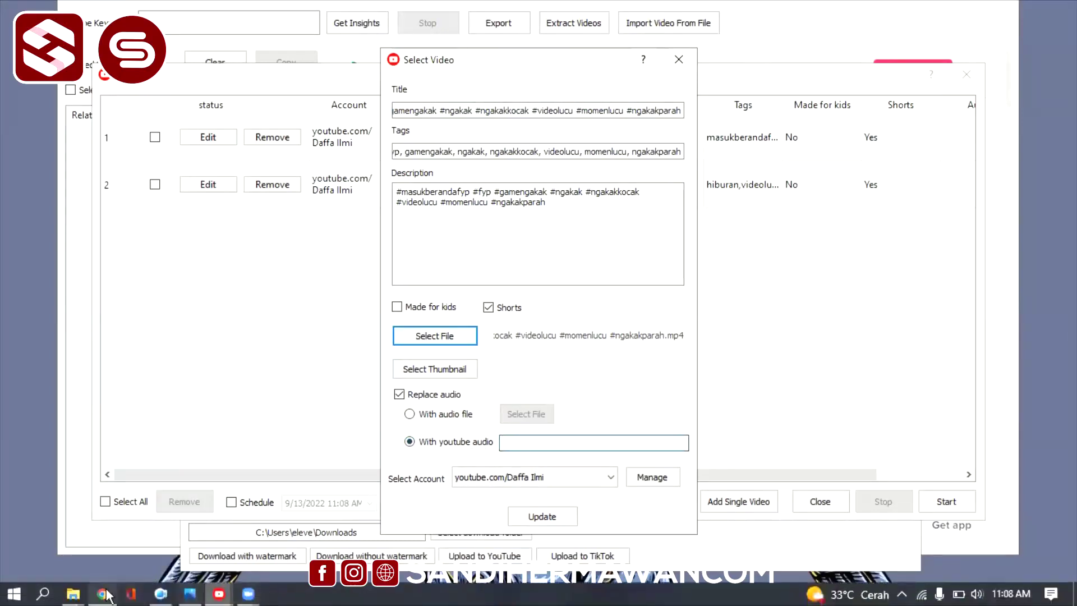
{"action": "left_click", "coordinate": [103, 593]}
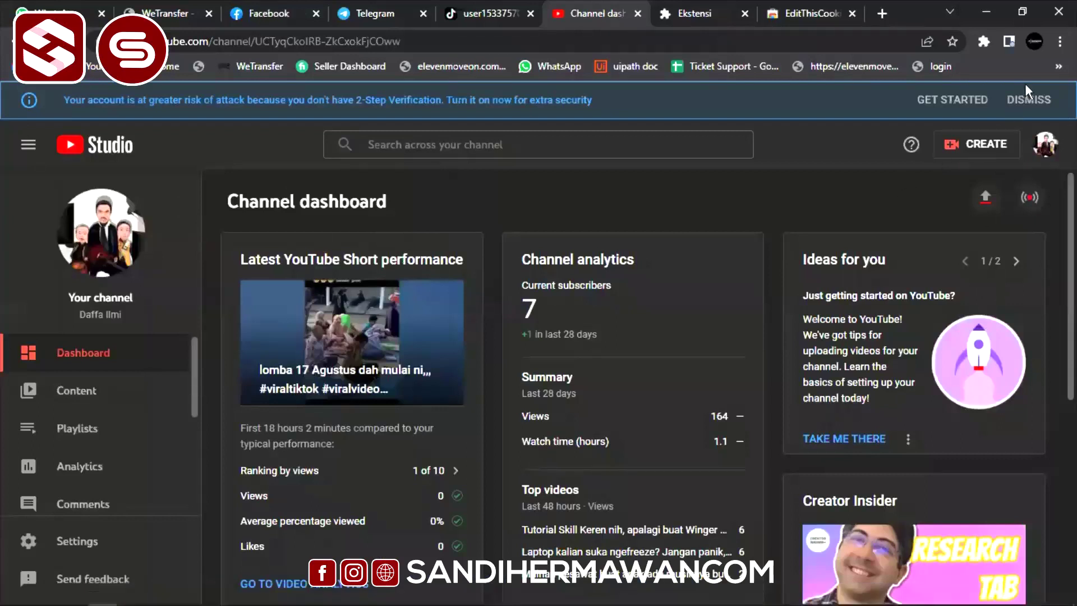
From your channel page, search YouTube for 'audio free copyright'
{"action": "left_click", "coordinate": [1044, 145]}
{"action": "left_click", "coordinate": [954, 239]}
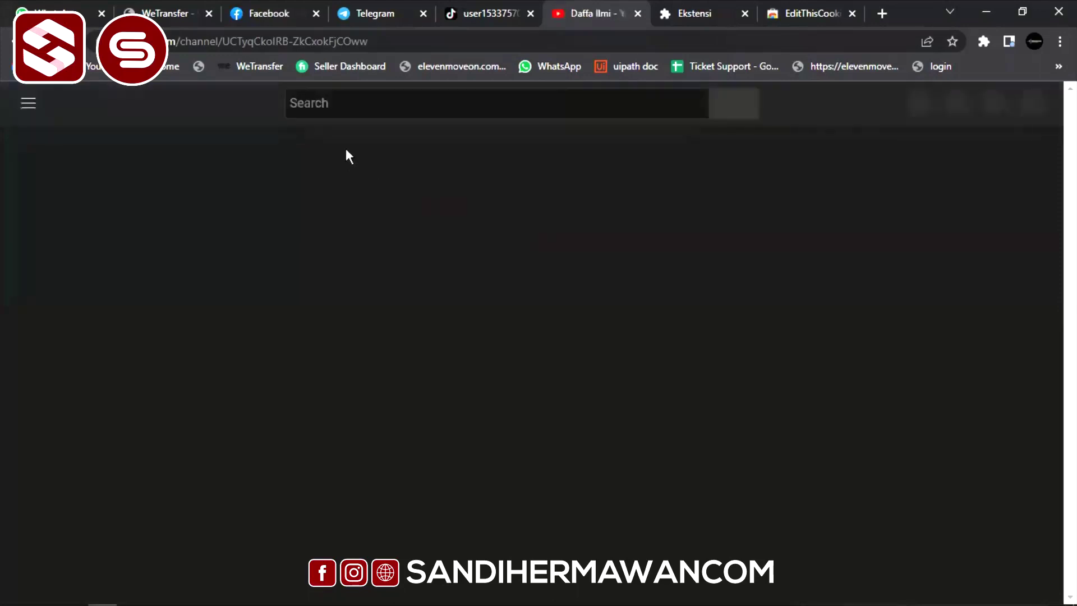
{"action": "type", "text": "a"}
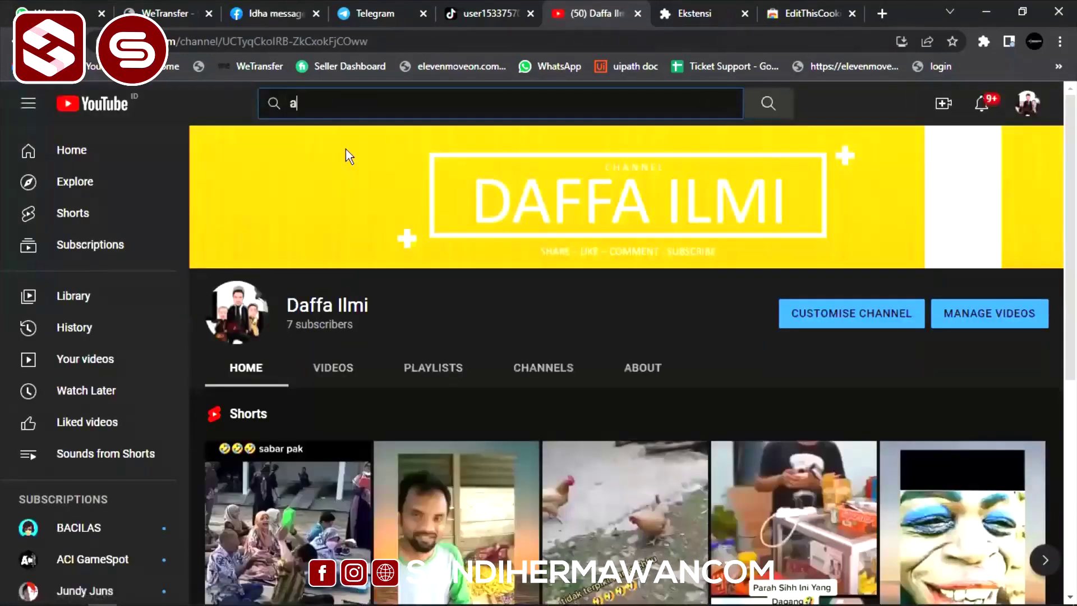
{"action": "type", "text": "udio co"}
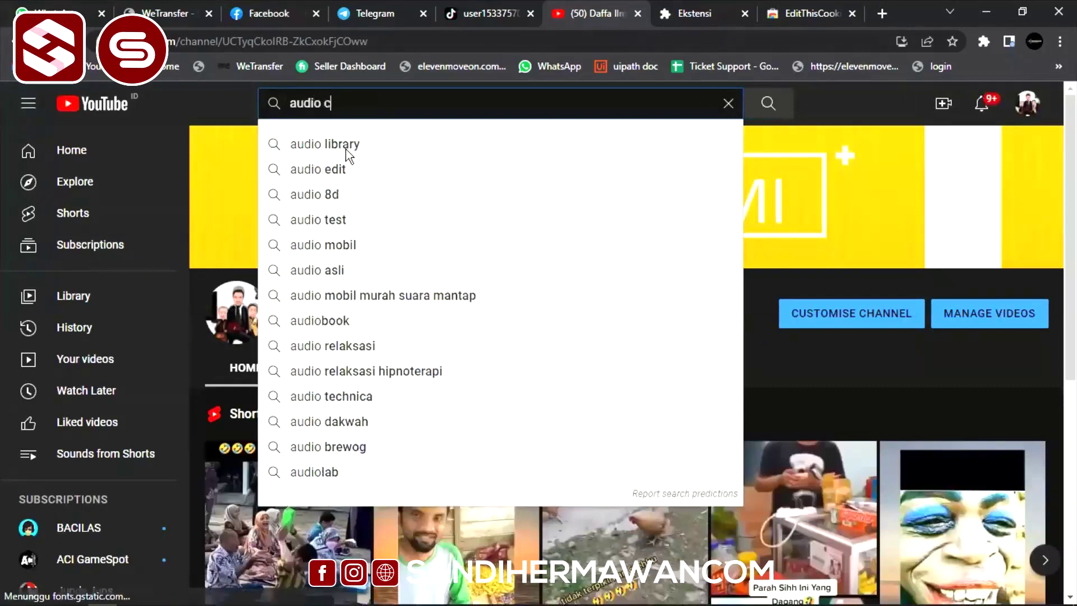
{"action": "key", "text": "BackSpace"}
{"action": "key", "text": "BackSpace"}
{"action": "type", "text": "de"}
{"action": "key", "text": "BackSpace"}
{"action": "key", "text": "BackSpace"}
{"action": "type", "text": "free"}
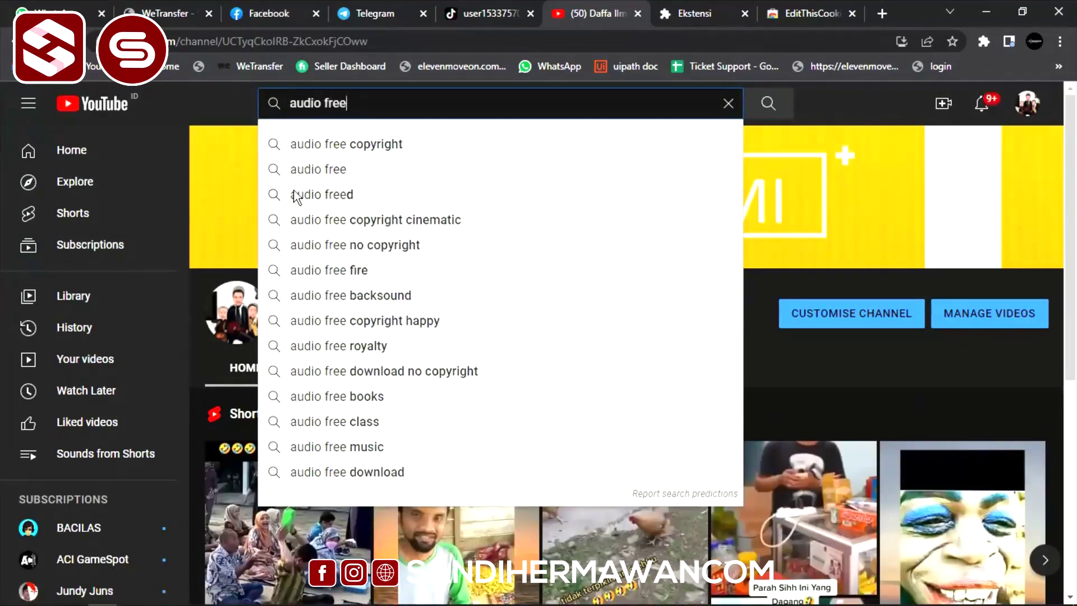
{"action": "left_click", "coordinate": [322, 147]}
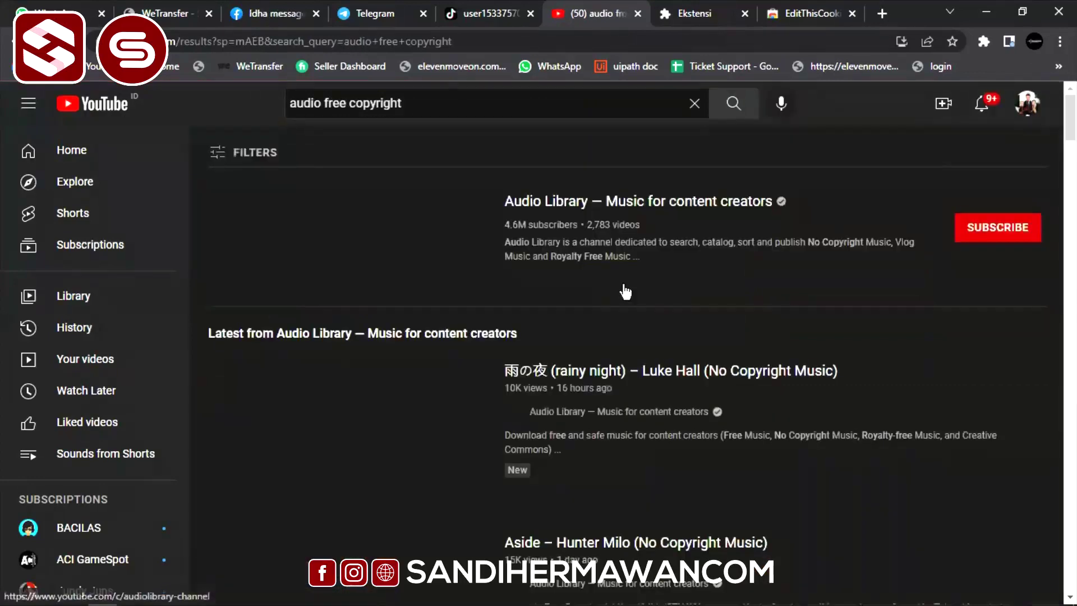
Open the Audio Library channel's VIDEOS tab on YouTube
{"action": "scroll", "coordinate": [657, 331], "scroll_direction": "down", "scroll_amount": 3}
{"action": "scroll", "coordinate": [657, 329], "scroll_direction": "up", "scroll_amount": 3}
{"action": "left_click", "coordinate": [613, 212]}
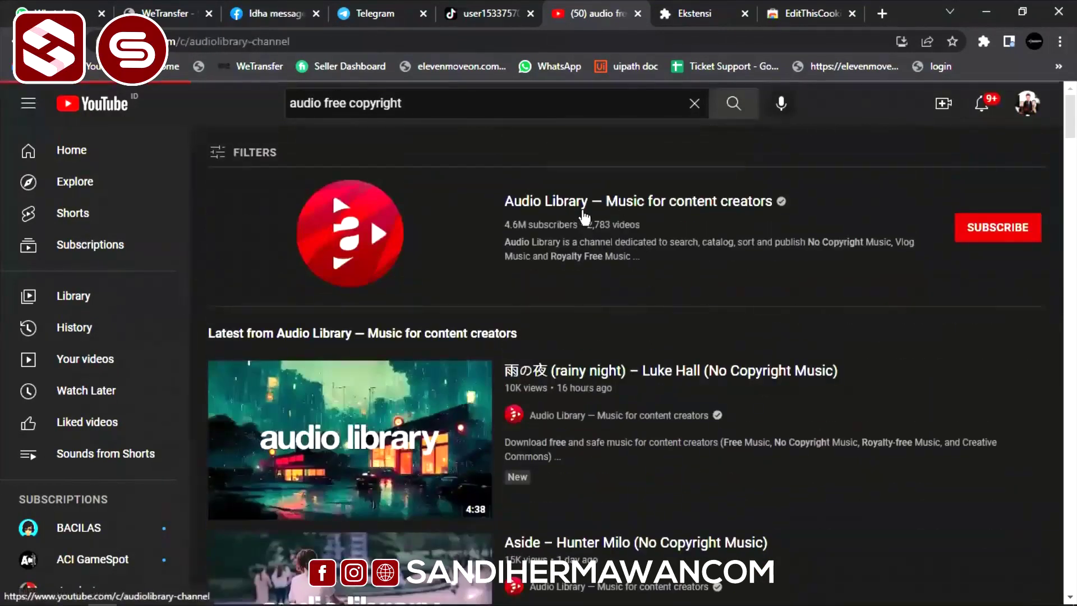
{"action": "left_click", "coordinate": [344, 372]}
Play the Dreamy – Zackross video and skip its ad
{"action": "scroll", "coordinate": [435, 363], "scroll_direction": "down", "scroll_amount": 3}
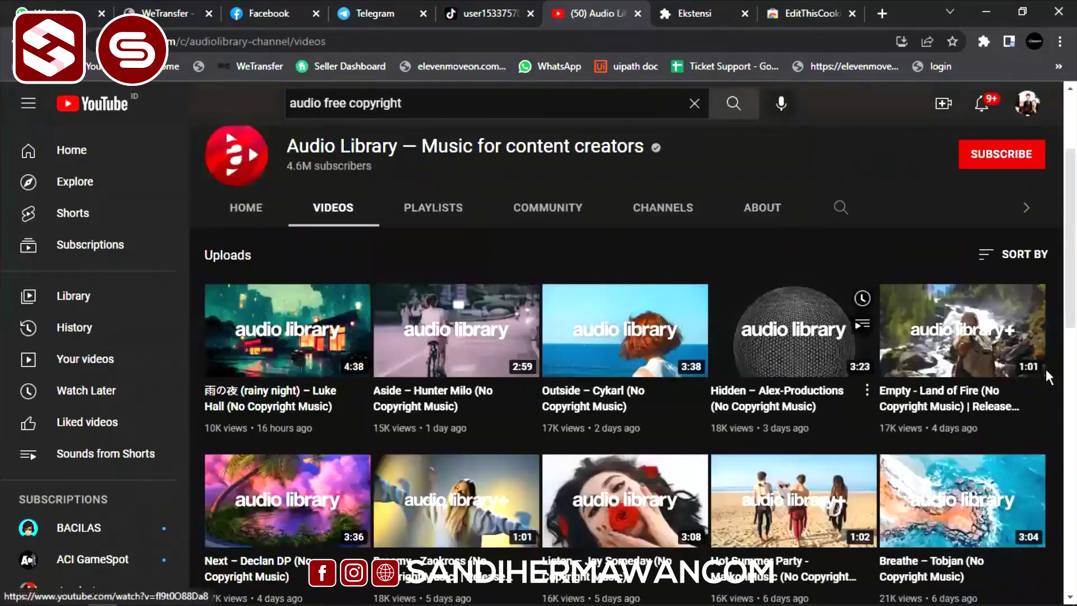
{"action": "scroll", "coordinate": [941, 401], "scroll_direction": "down", "scroll_amount": 3}
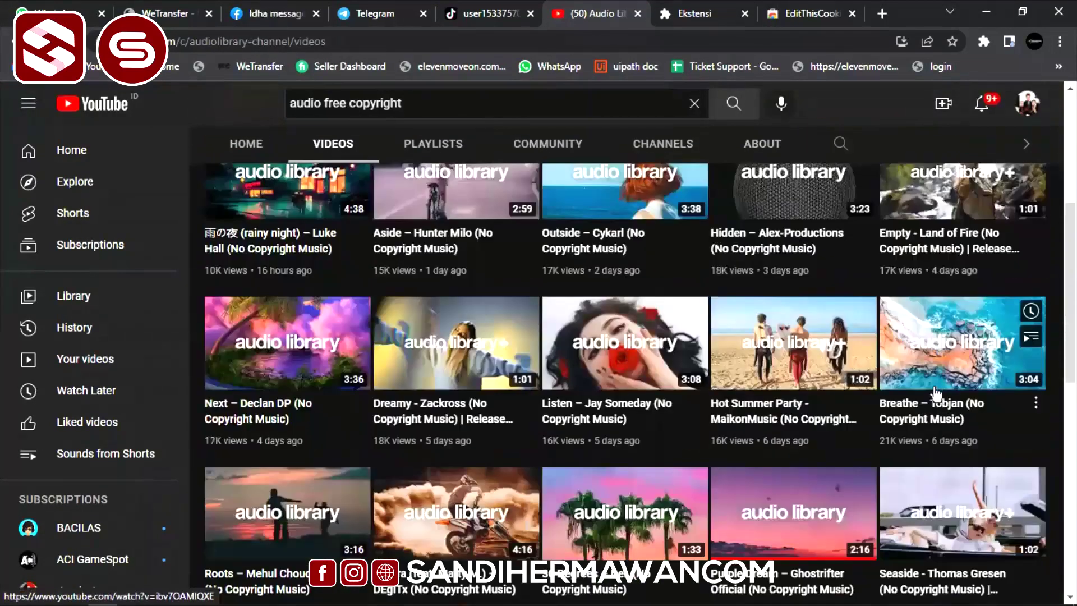
{"action": "left_click", "coordinate": [456, 406]}
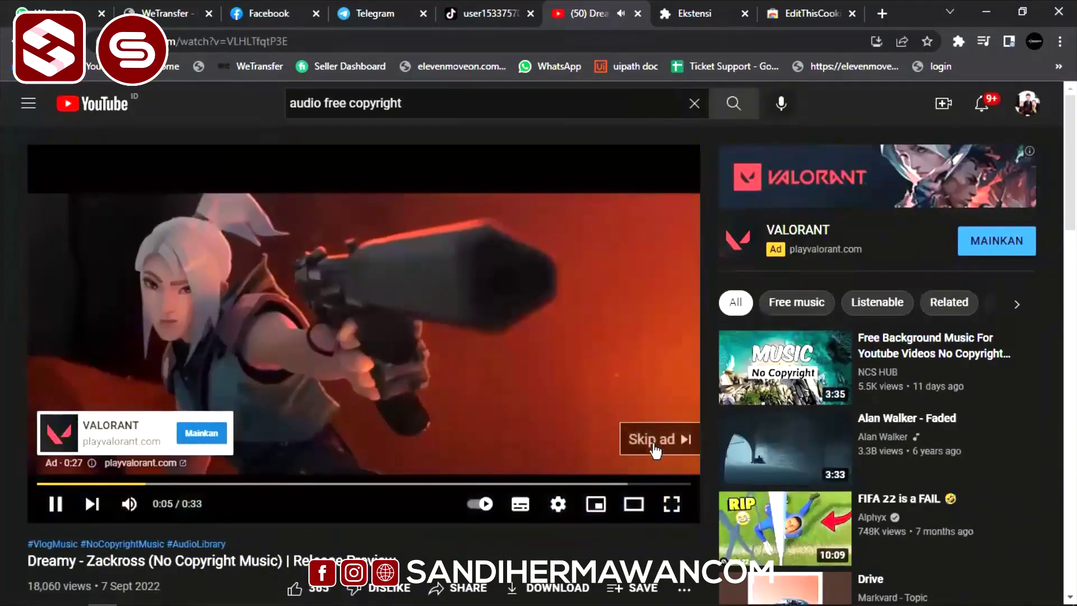
{"action": "left_click", "coordinate": [652, 441]}
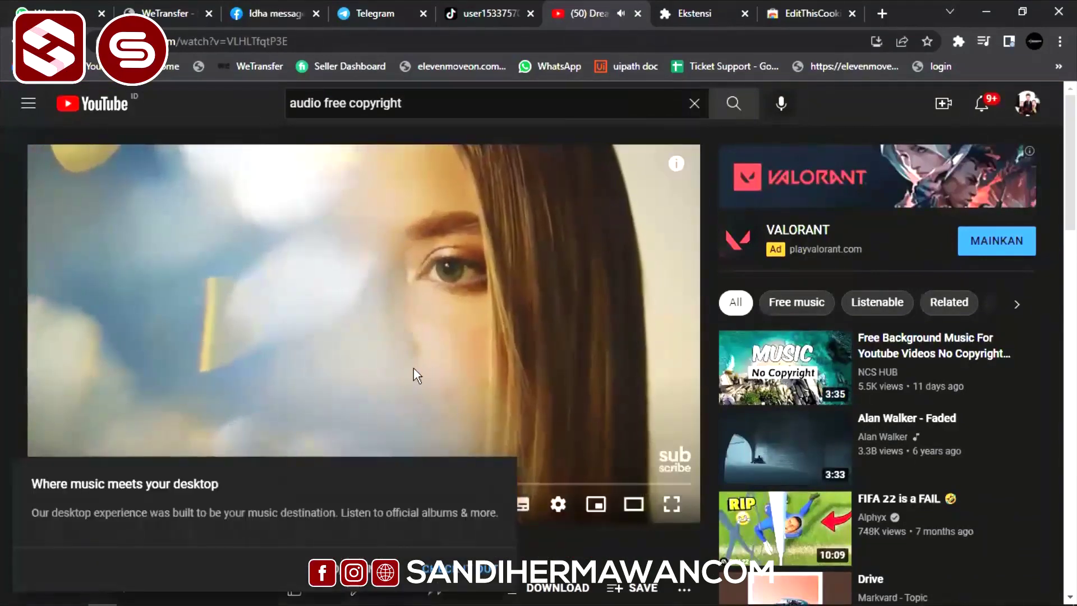
Paste the Dreamy video URL as the first video's 'With youtube audio' link and update
{"action": "left_click", "coordinate": [318, 224]}
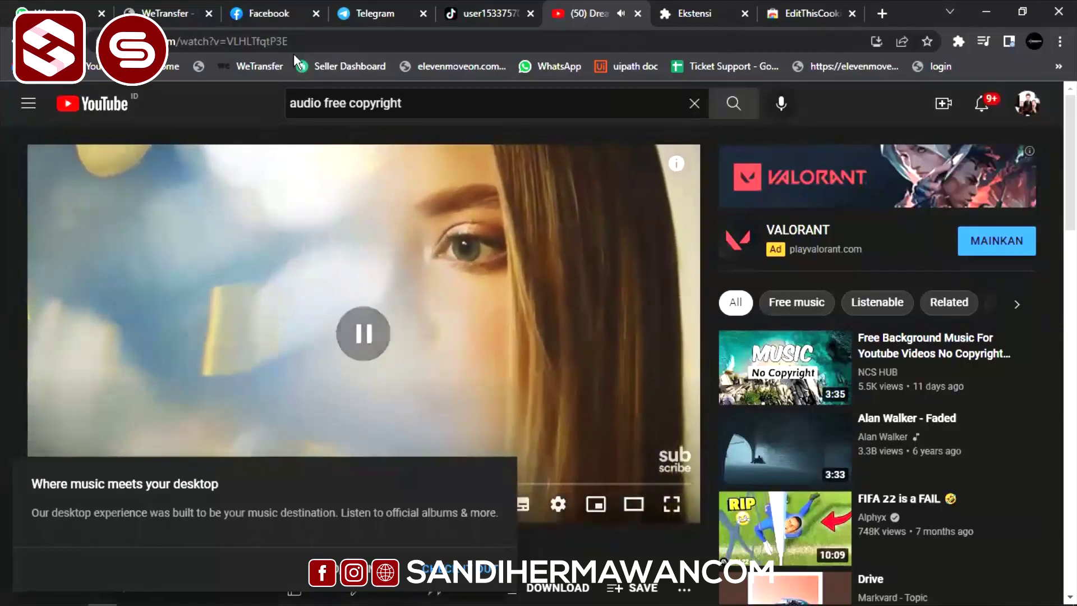
{"action": "left_click", "coordinate": [301, 41]}
{"action": "key", "text": "ctrl+c"}
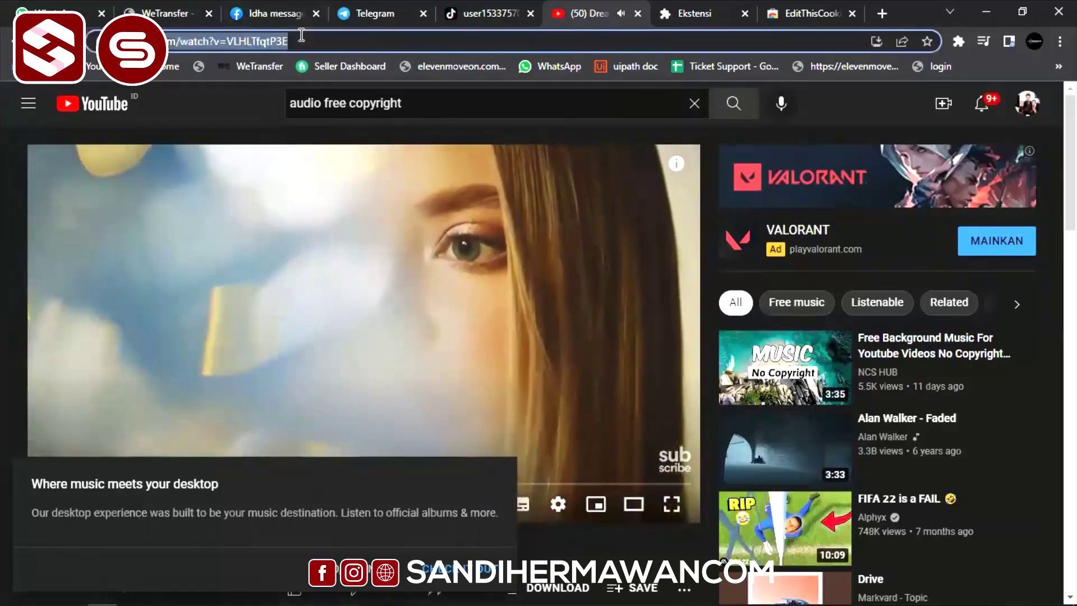
{"action": "left_click", "coordinate": [219, 594]}
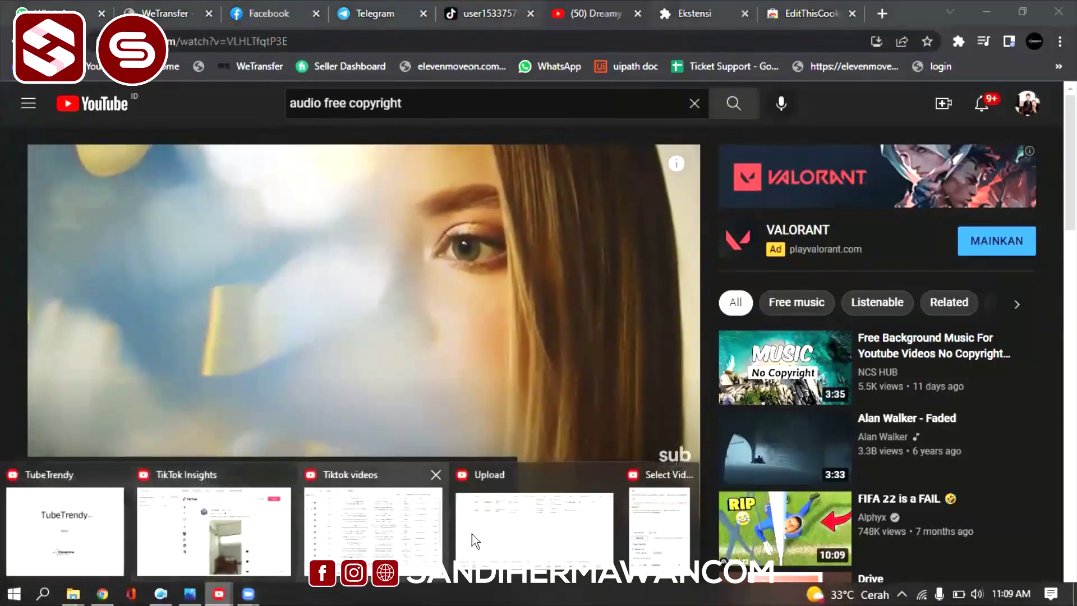
{"action": "left_click", "coordinate": [647, 520]}
{"action": "left_click", "coordinate": [536, 443]}
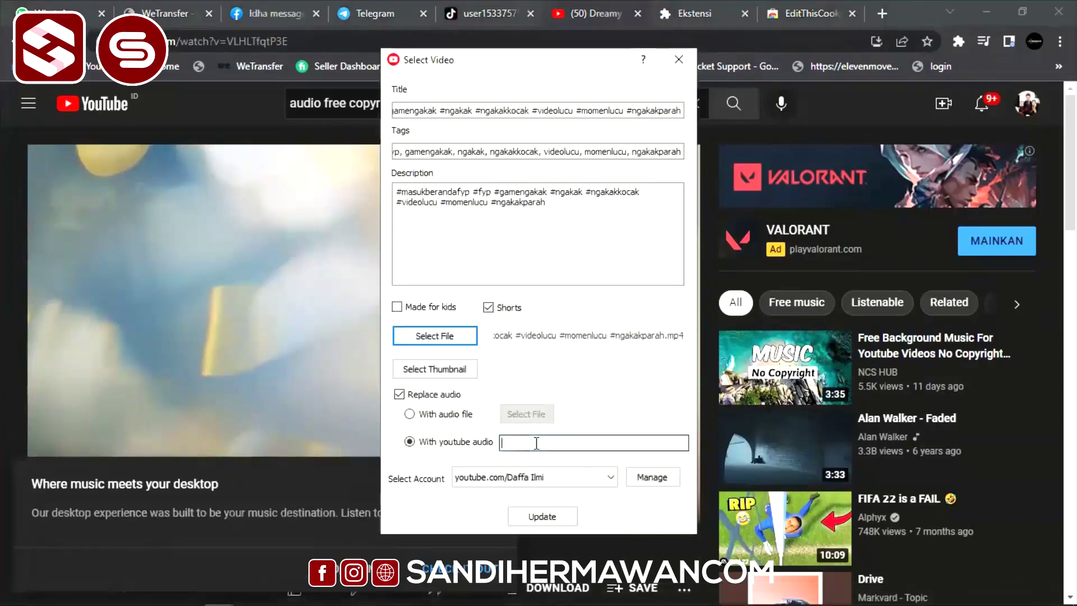
{"action": "key", "text": "ctrl+v"}
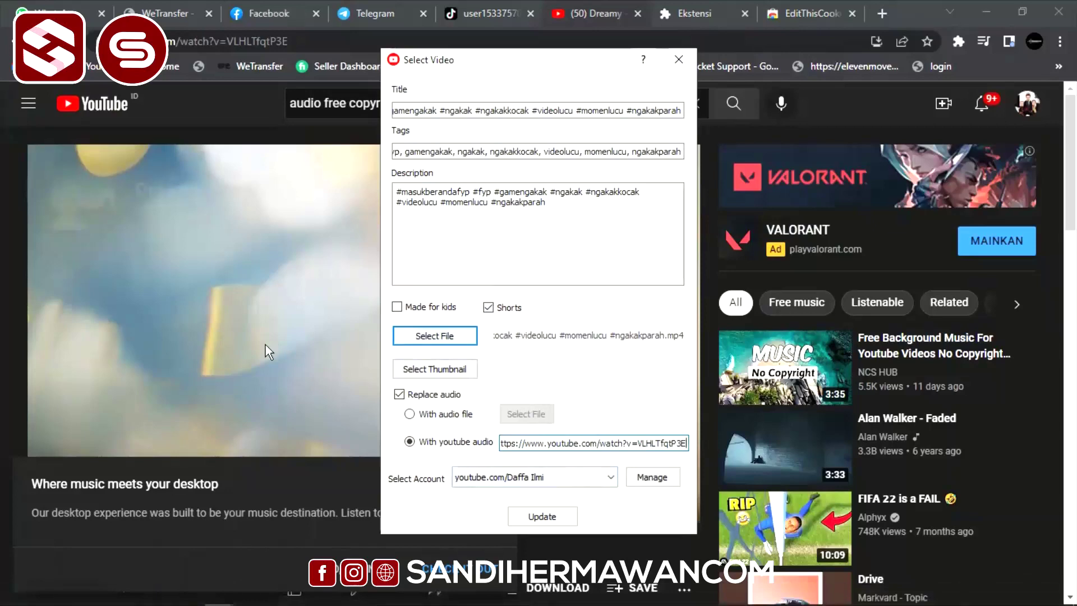
{"action": "left_click", "coordinate": [541, 516]}
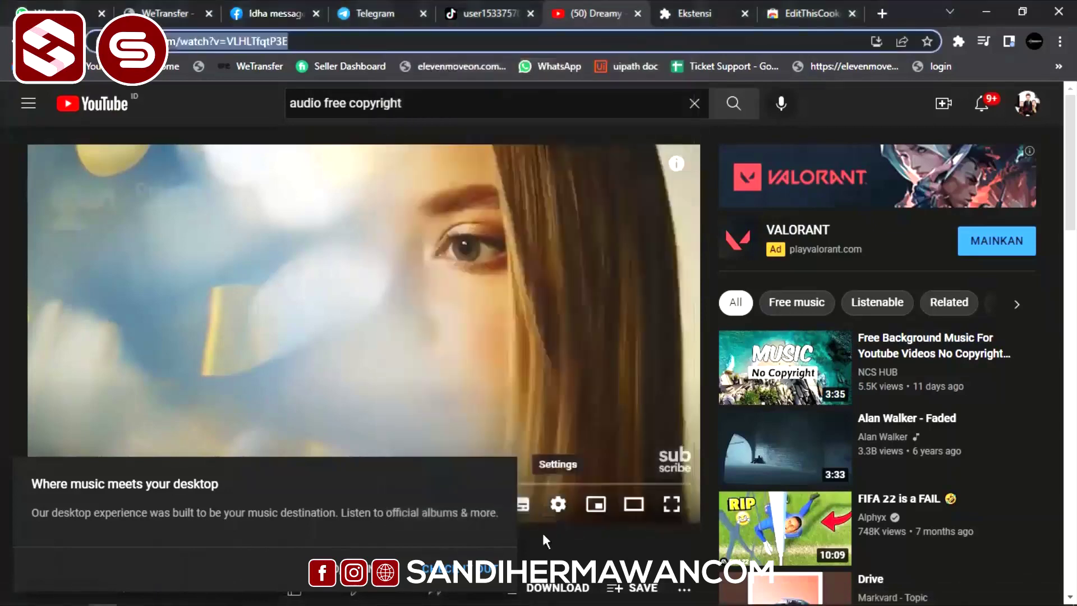
Open the edit dialog for the second queued video, #hiburan #videolucu #ngakak
{"action": "left_click", "coordinate": [219, 593]}
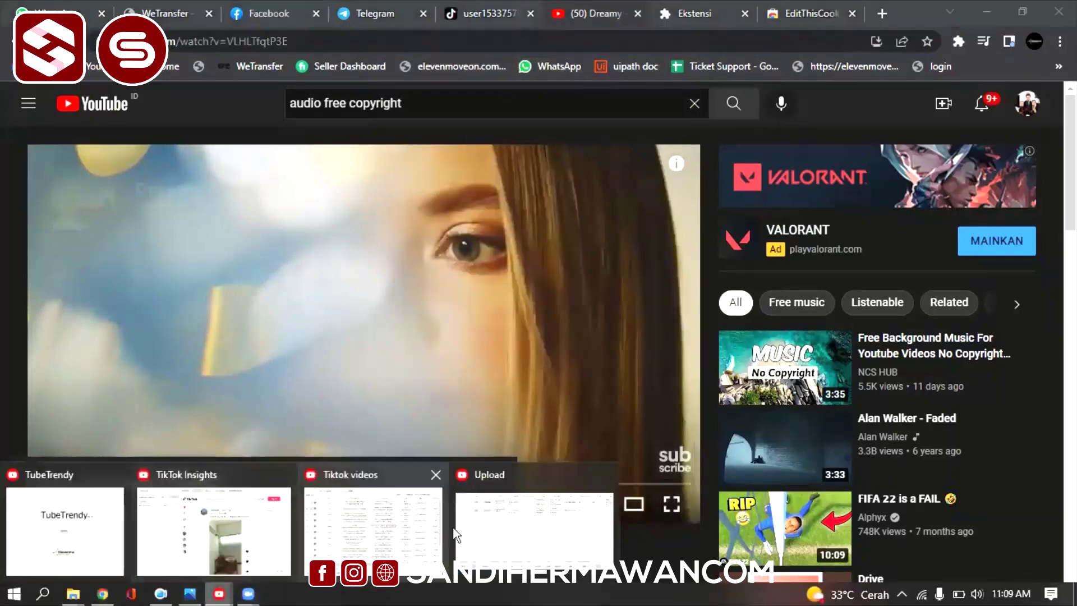
{"action": "left_click", "coordinate": [471, 529]}
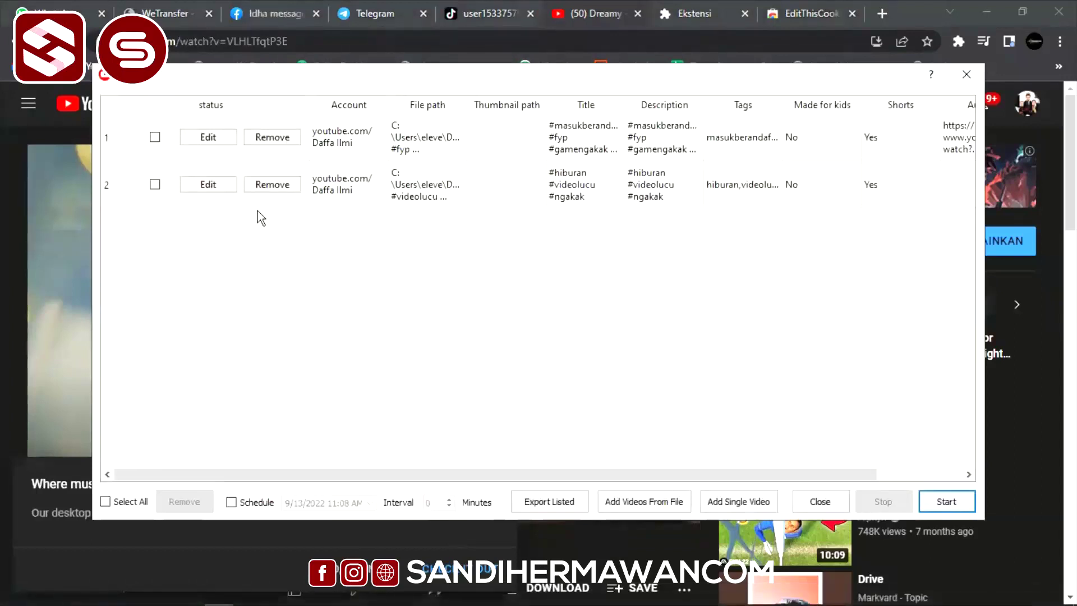
{"action": "left_click", "coordinate": [208, 184]}
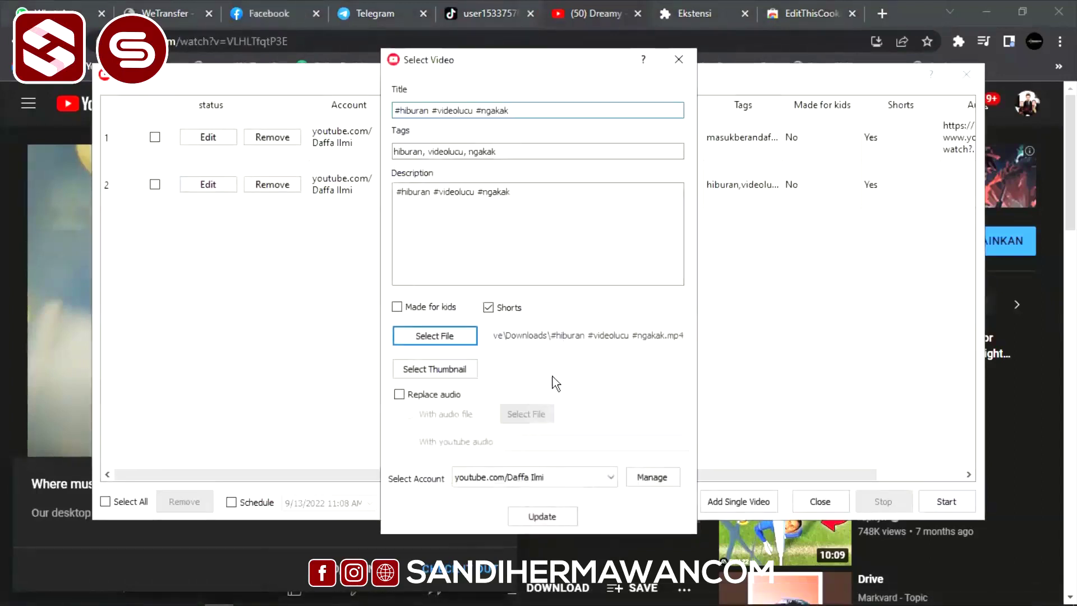
Enable Replace audio with the pasted Dreamy YouTube link and update the video
{"action": "left_click", "coordinate": [436, 400]}
{"action": "left_click", "coordinate": [409, 441]}
{"action": "left_click", "coordinate": [544, 443]}
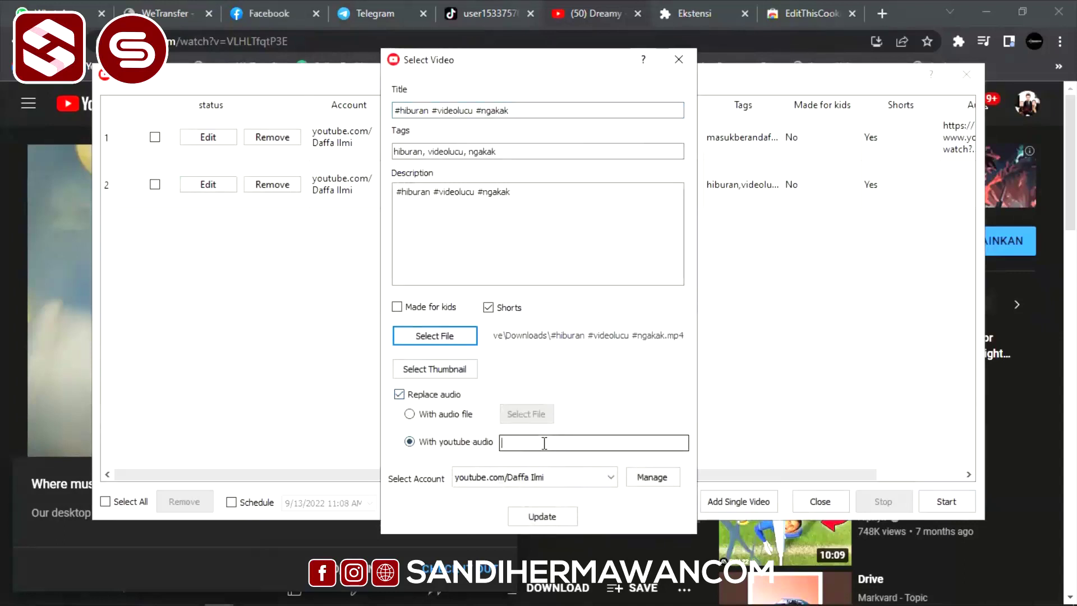
{"action": "key", "text": "ctrl+v"}
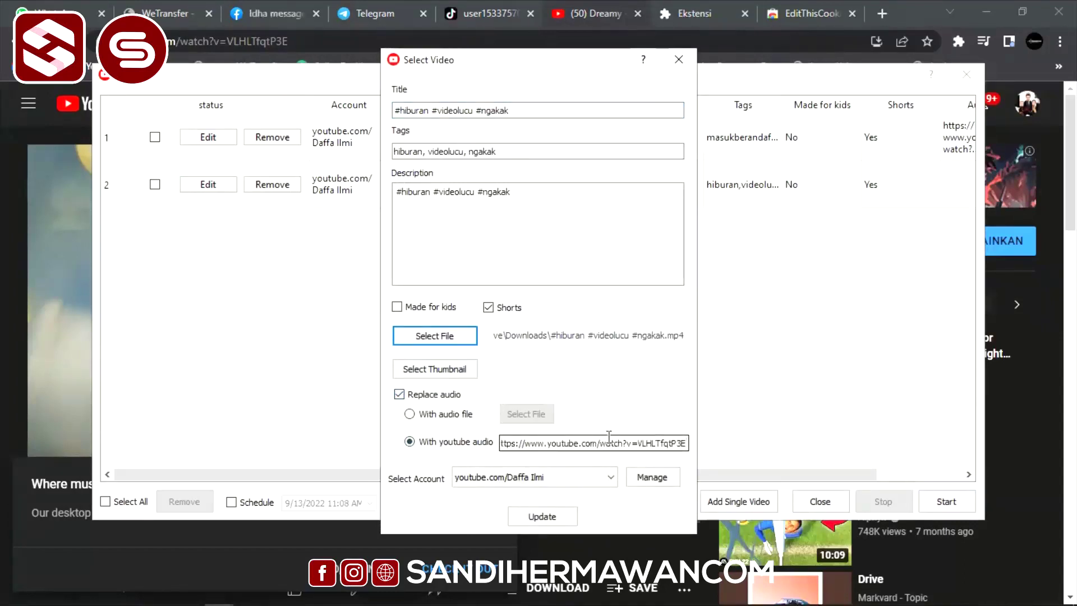
{"action": "left_click", "coordinate": [558, 513]}
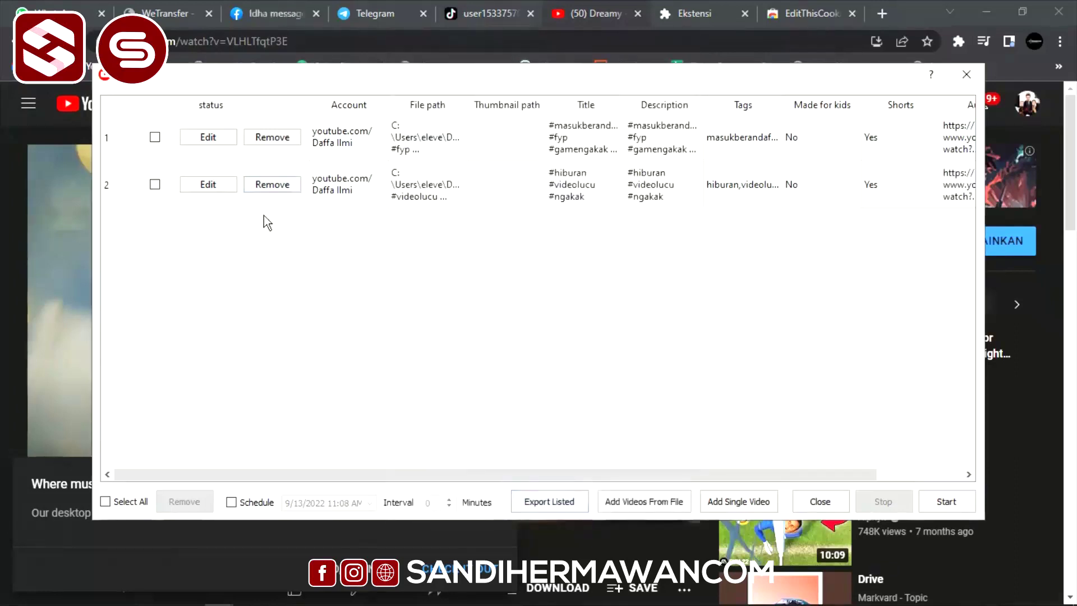
{"action": "left_click", "coordinate": [586, 14]}
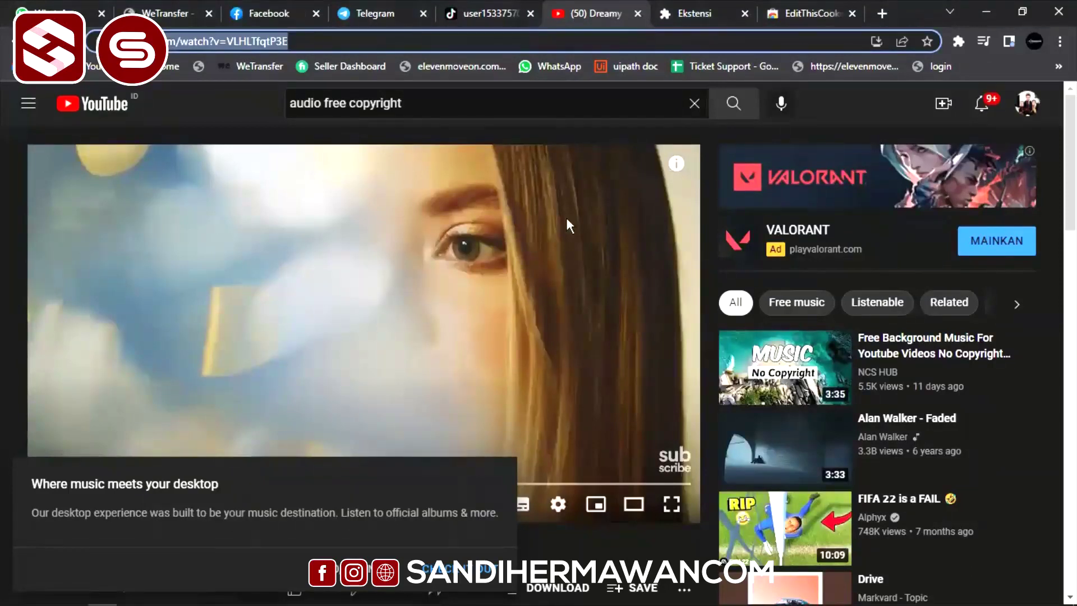
Minimize Chrome and start uploading both queued videos from the upload list
{"action": "left_click", "coordinate": [985, 11]}
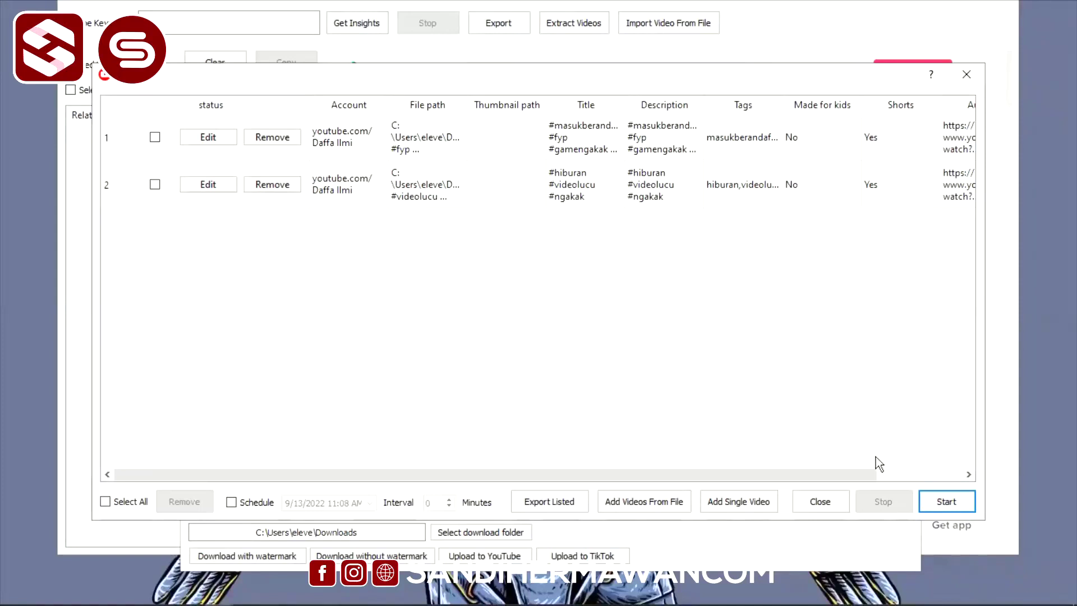
{"action": "left_click", "coordinate": [948, 501]}
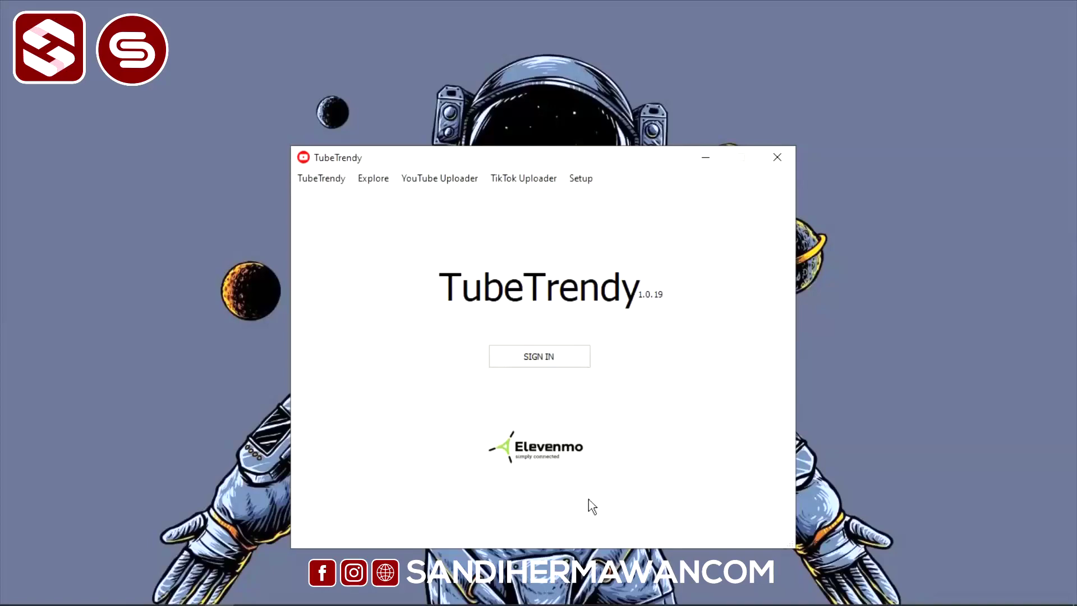
Open Chrome's Kelola ekstensi page and expand its side menu
{"action": "left_click", "coordinate": [114, 590]}
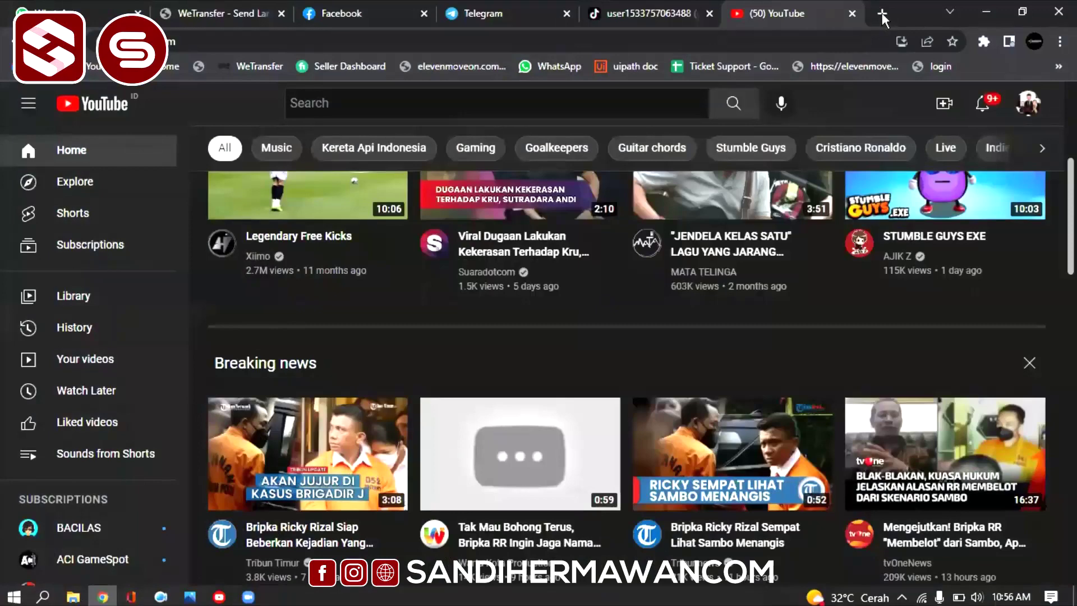
{"action": "left_click", "coordinate": [882, 14]}
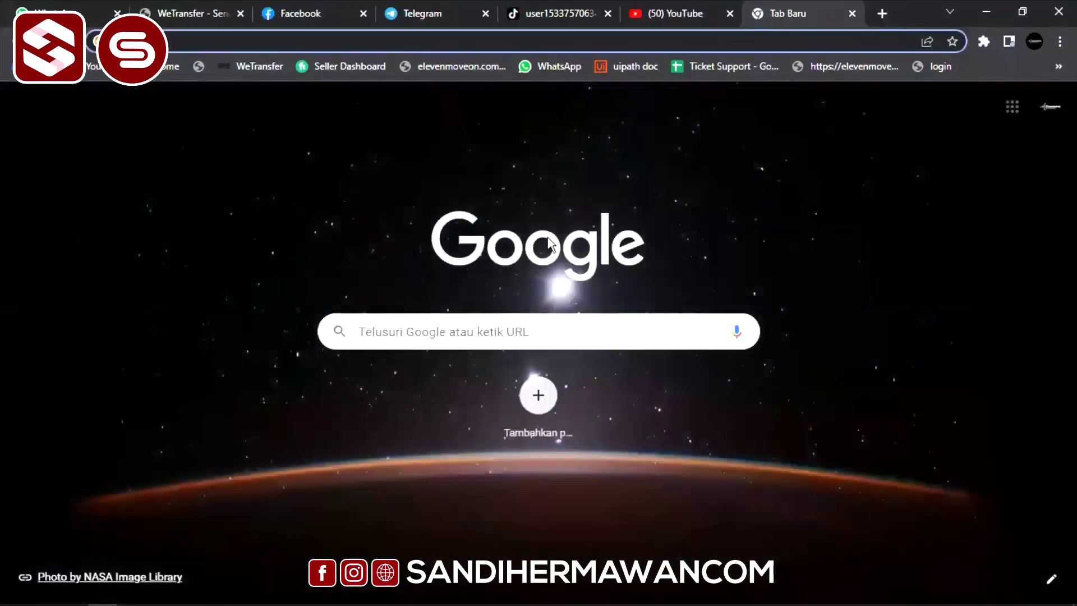
{"action": "left_click", "coordinate": [985, 41]}
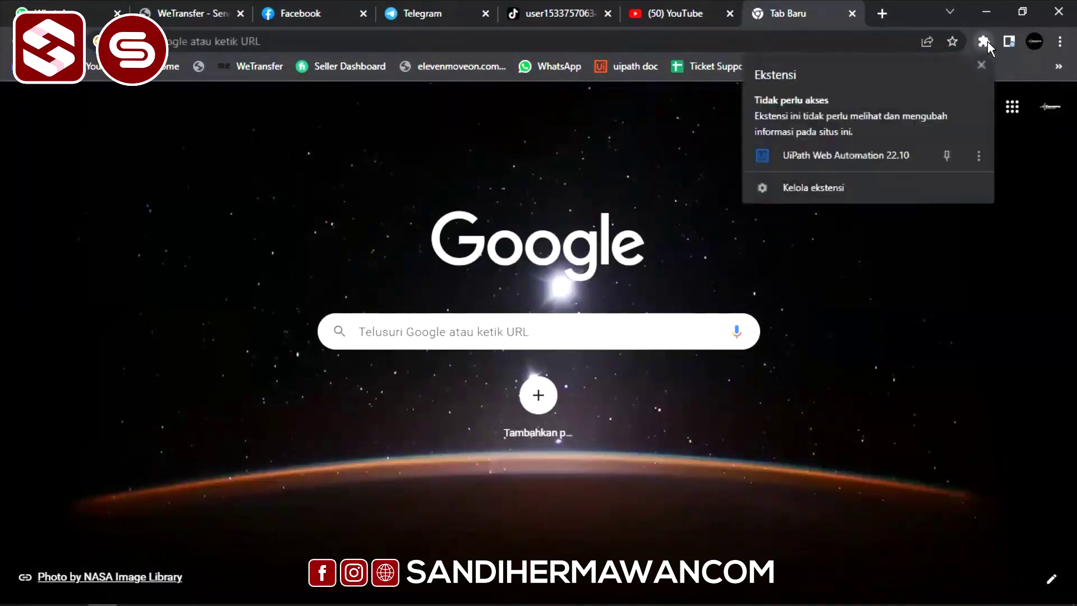
{"action": "left_click", "coordinate": [820, 189]}
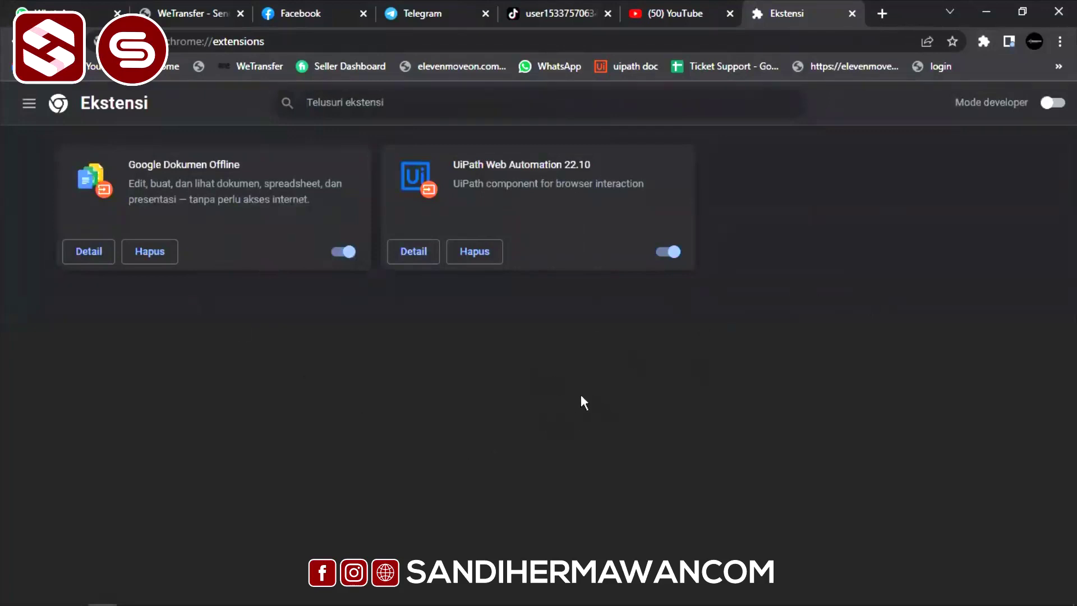
{"action": "left_click", "coordinate": [29, 107]}
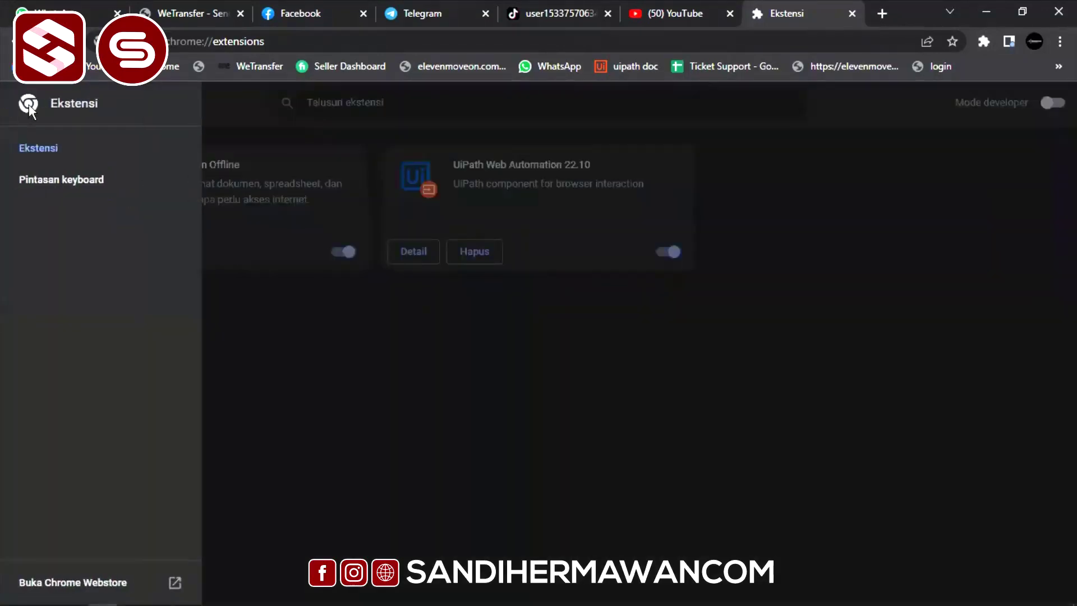
Open the Chrome Web Store and search for editthiscookie
{"action": "left_click", "coordinate": [66, 583]}
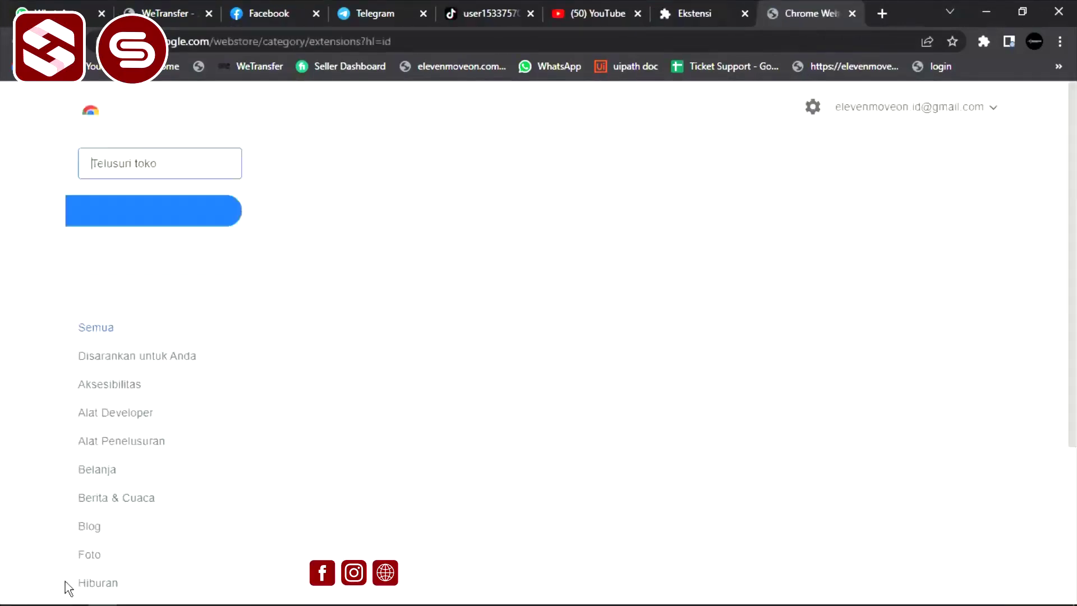
{"action": "left_click", "coordinate": [435, 41]}
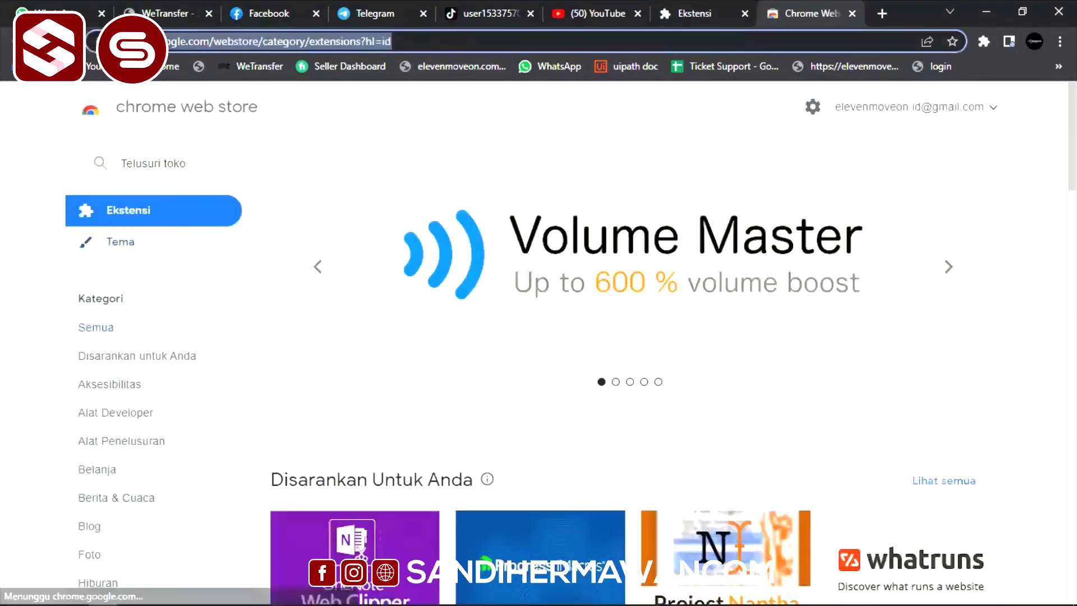
{"action": "left_click", "coordinate": [305, 214]}
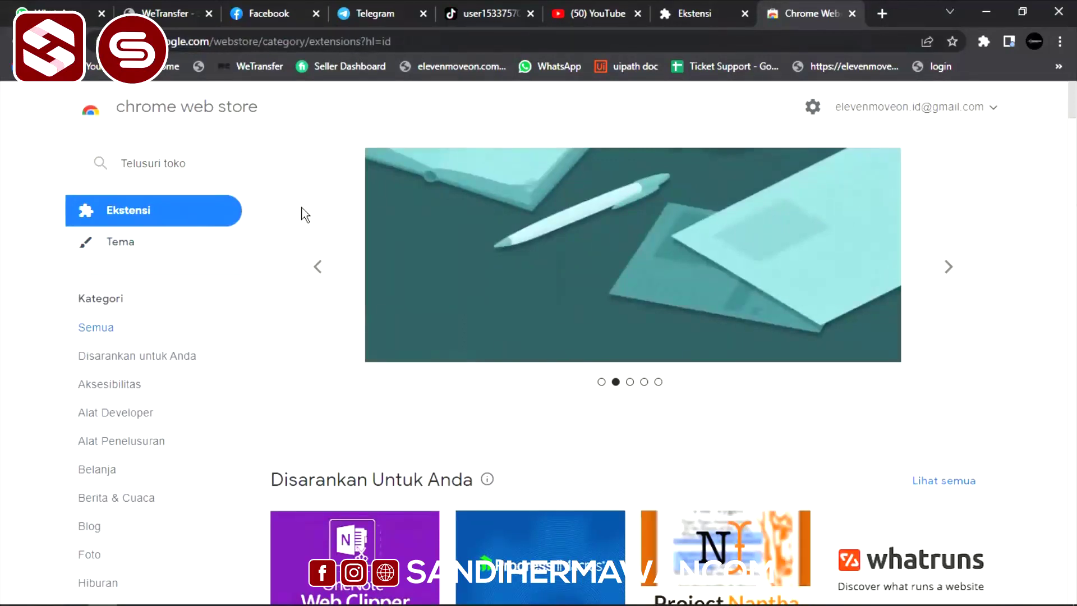
{"action": "left_click", "coordinate": [169, 163]}
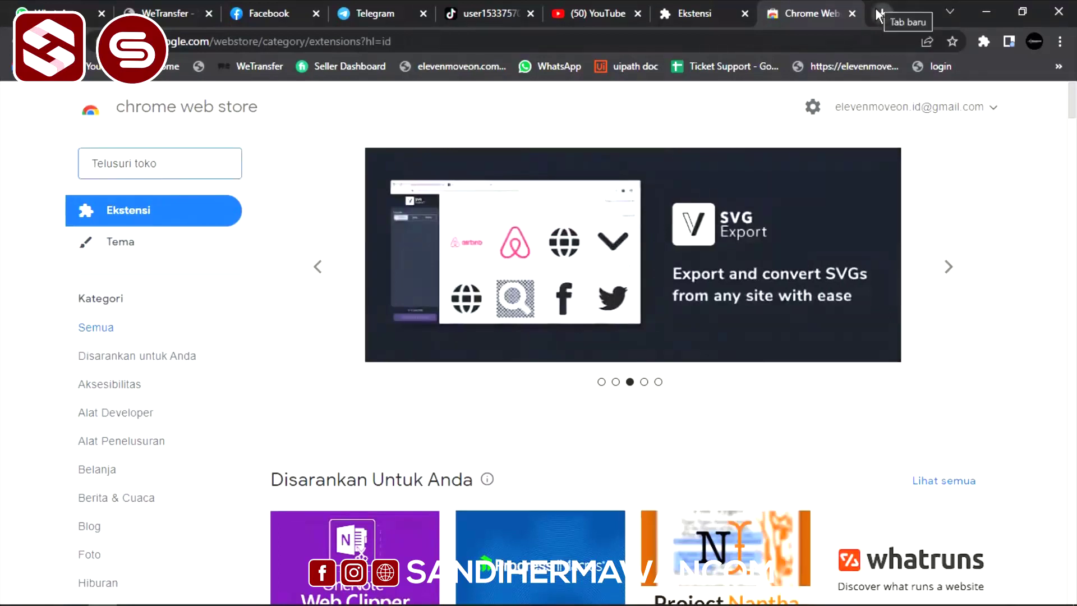
{"action": "type", "text": "edit"}
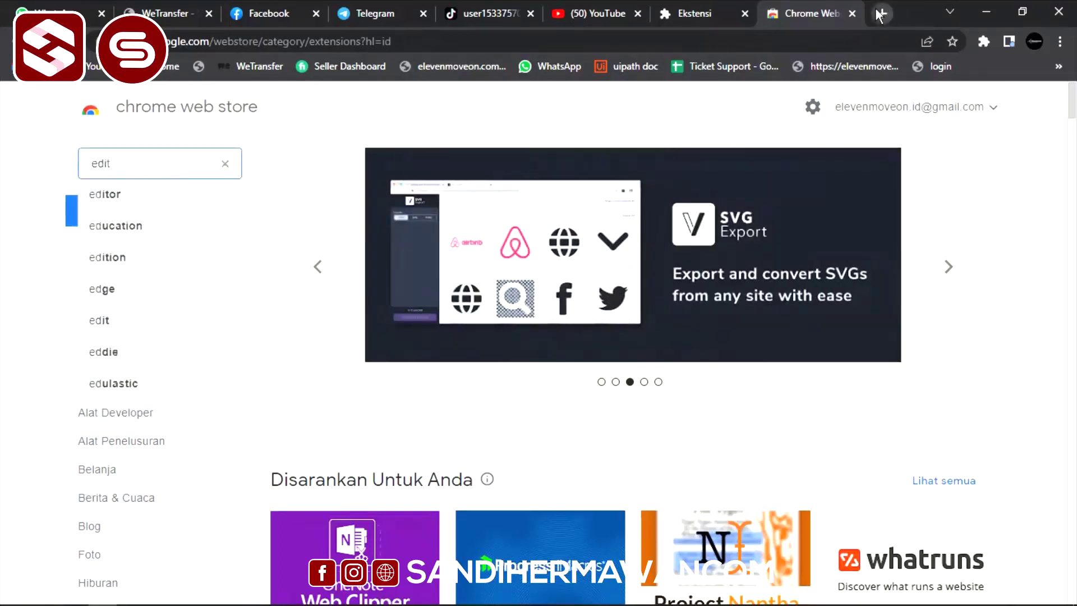
{"action": "type", "text": "this"}
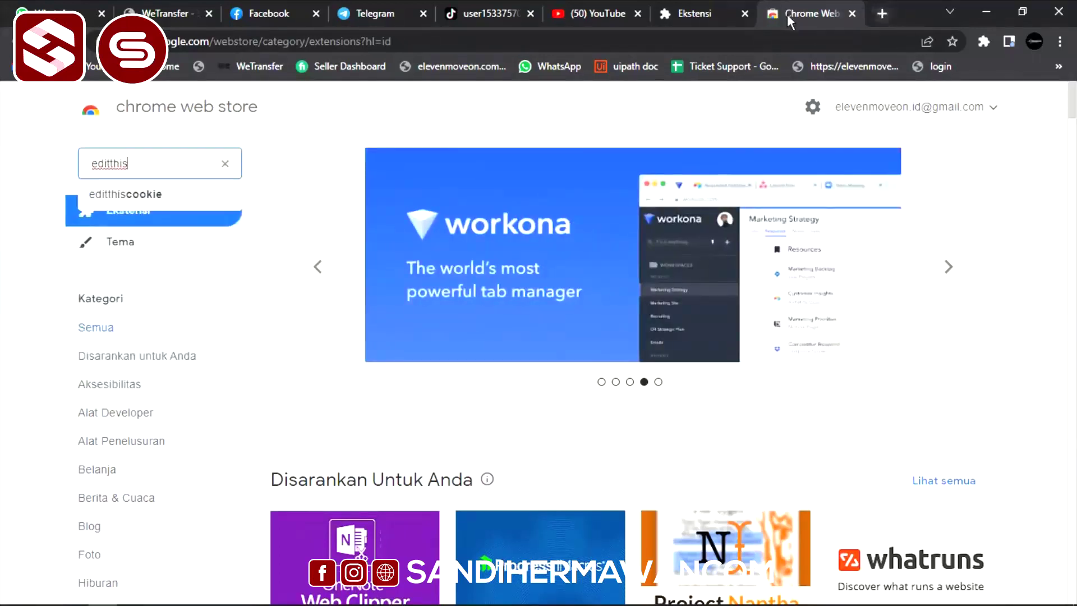
{"action": "left_click", "coordinate": [191, 197]}
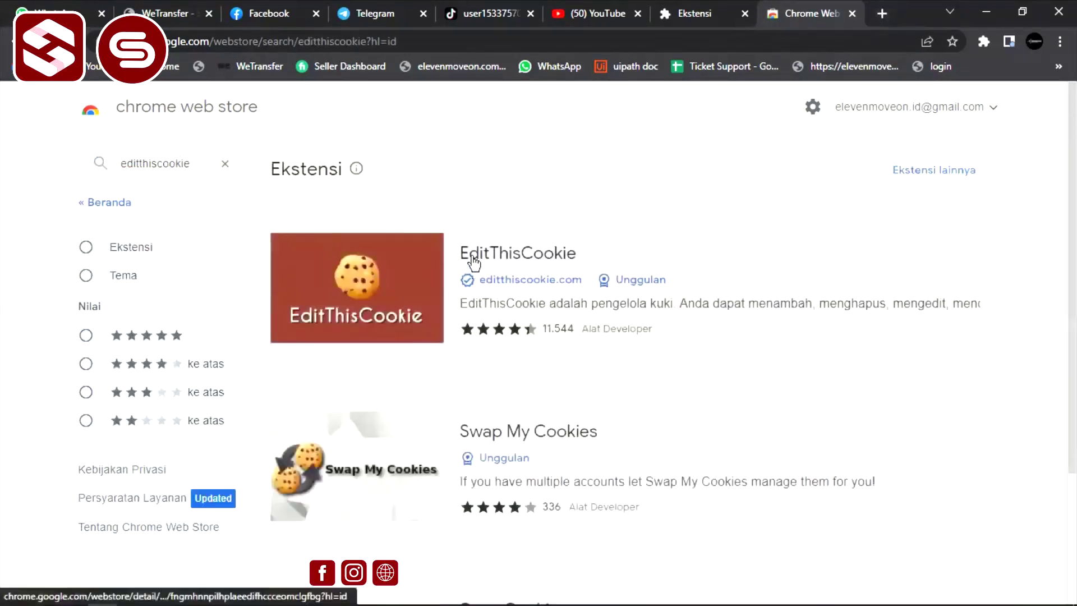
Install the EditThisCookie extension via Tambahkan ke Chrome and confirm
{"action": "left_click", "coordinate": [552, 259]}
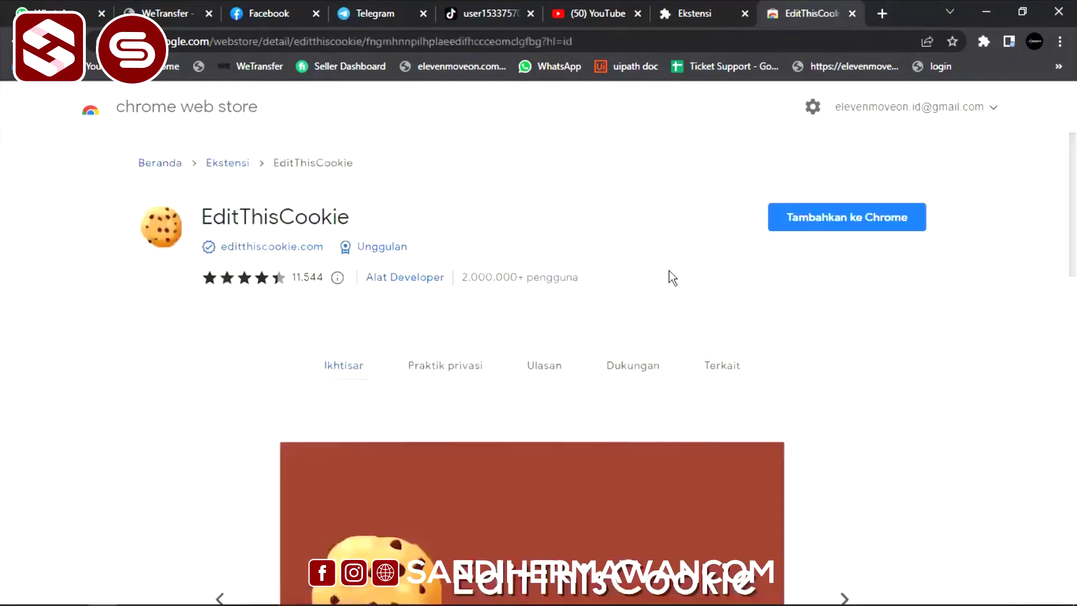
{"action": "left_click", "coordinate": [850, 227]}
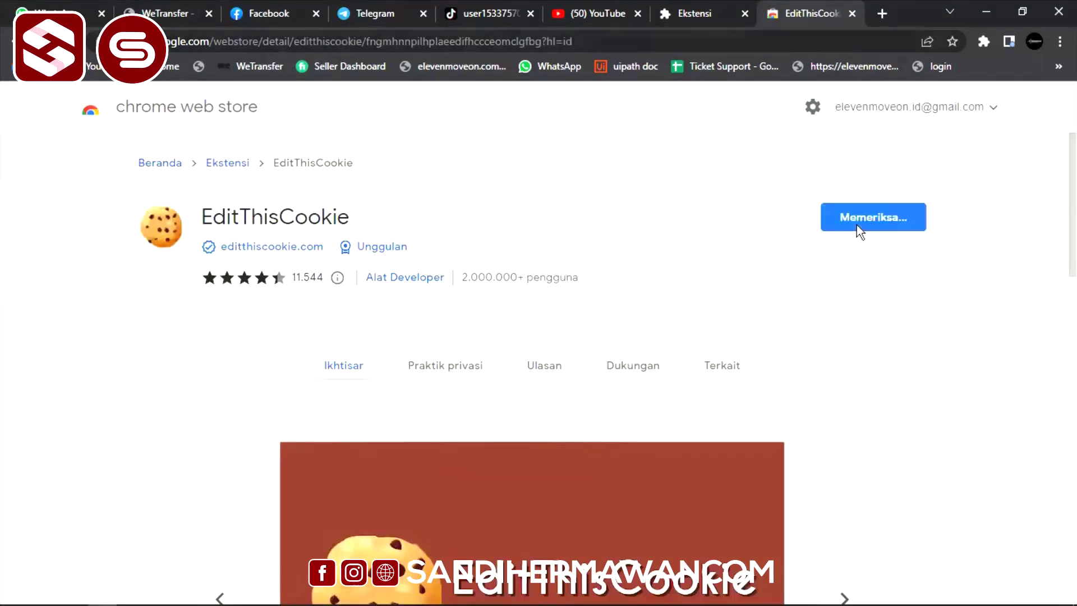
{"action": "left_click", "coordinate": [571, 222]}
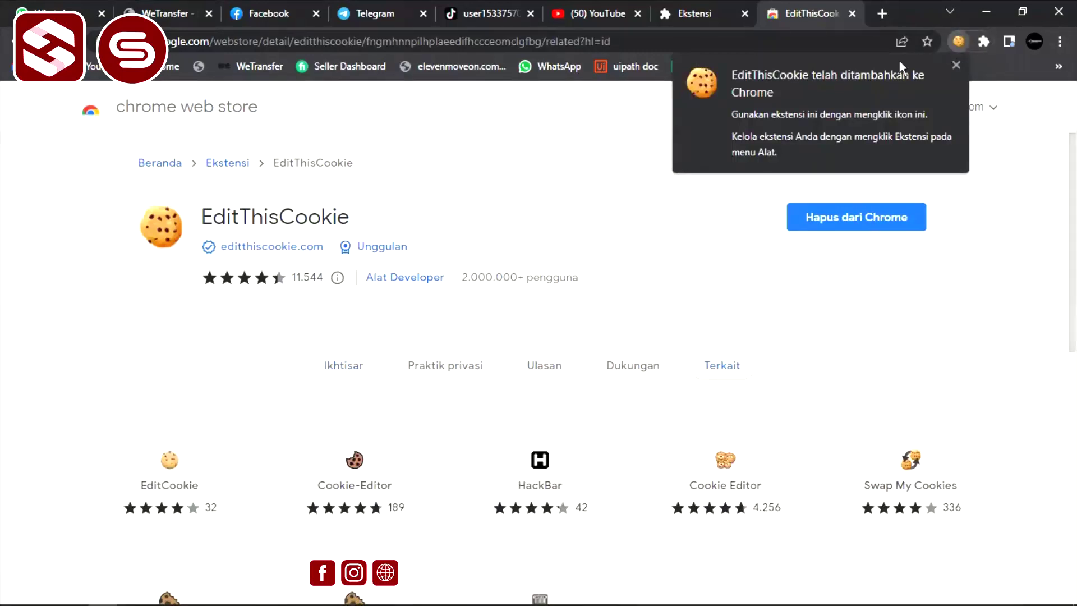
{"action": "left_click", "coordinate": [958, 42]}
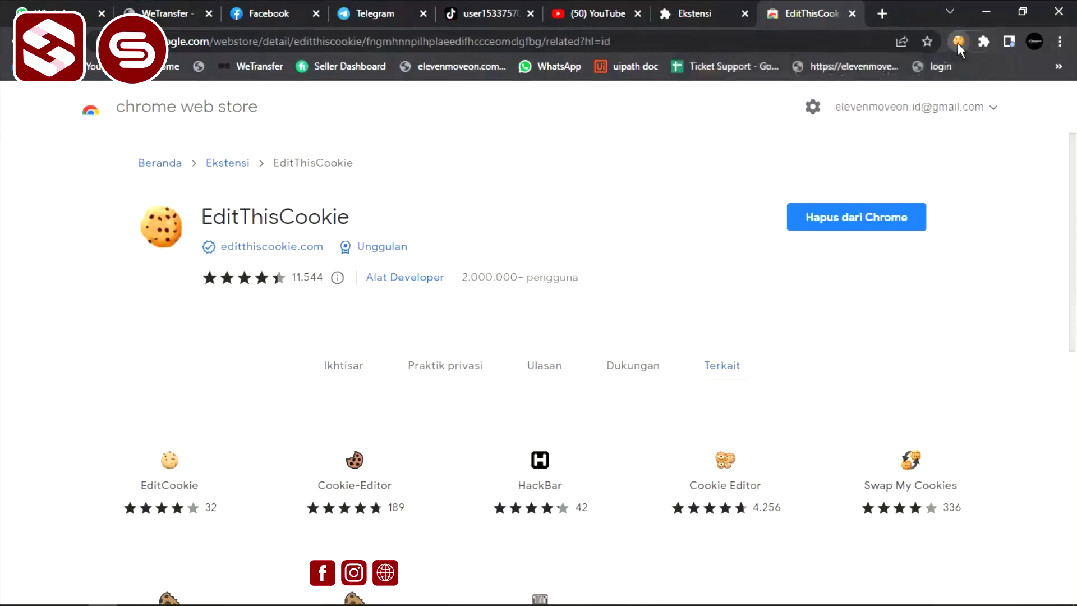
Check EditThisCookie's cookie popup, then bring TubeTrendy's window to the front
{"action": "left_click", "coordinate": [983, 42]}
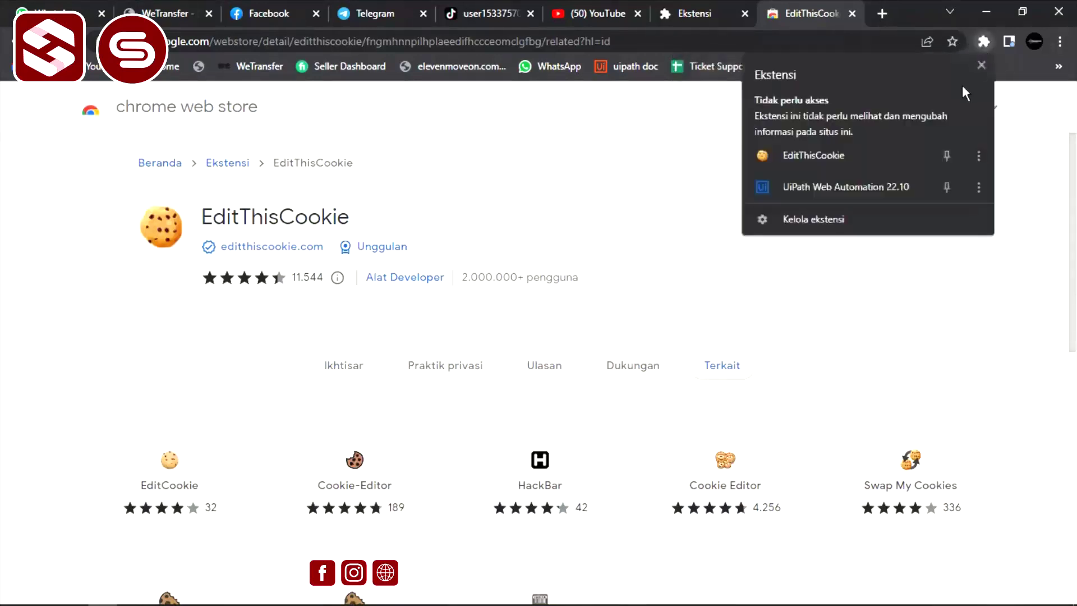
{"action": "left_click", "coordinate": [814, 155]}
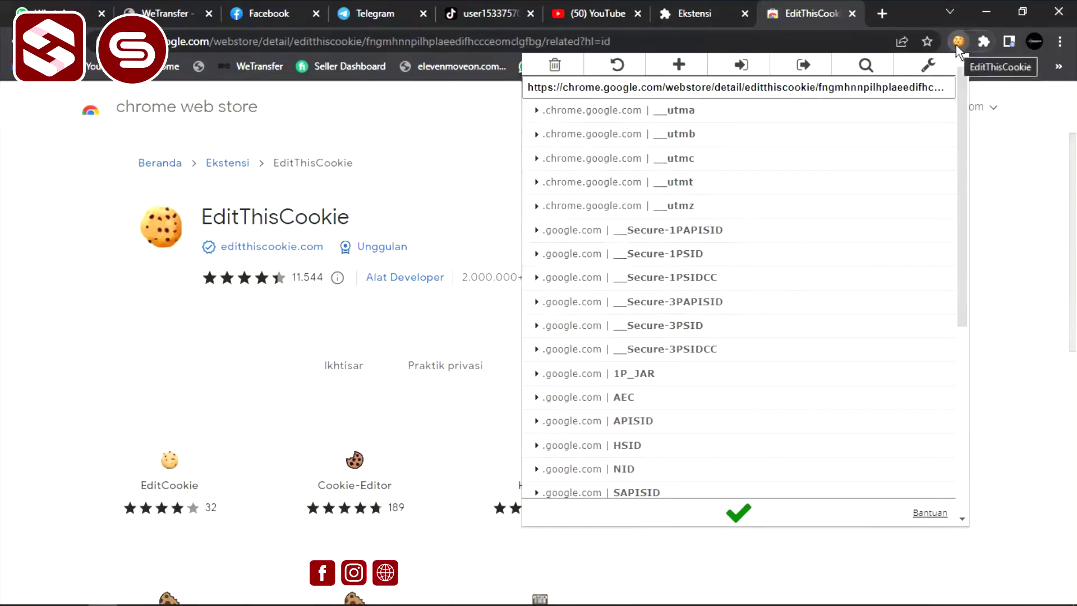
{"action": "left_click", "coordinate": [1006, 181]}
{"action": "mouse_move", "coordinate": [394, 595]}
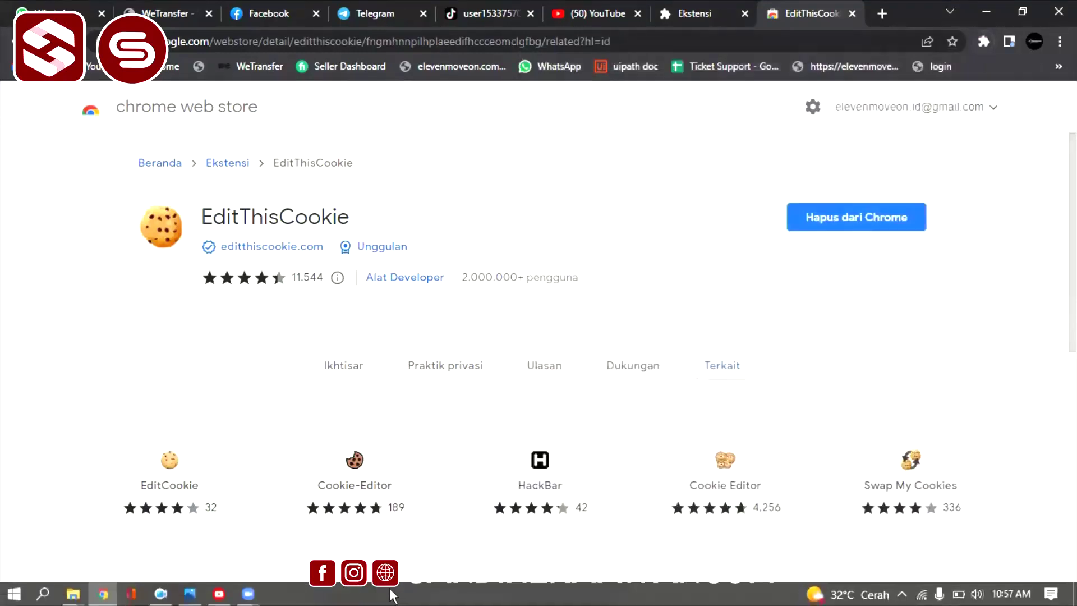
{"action": "left_click", "coordinate": [219, 595]}
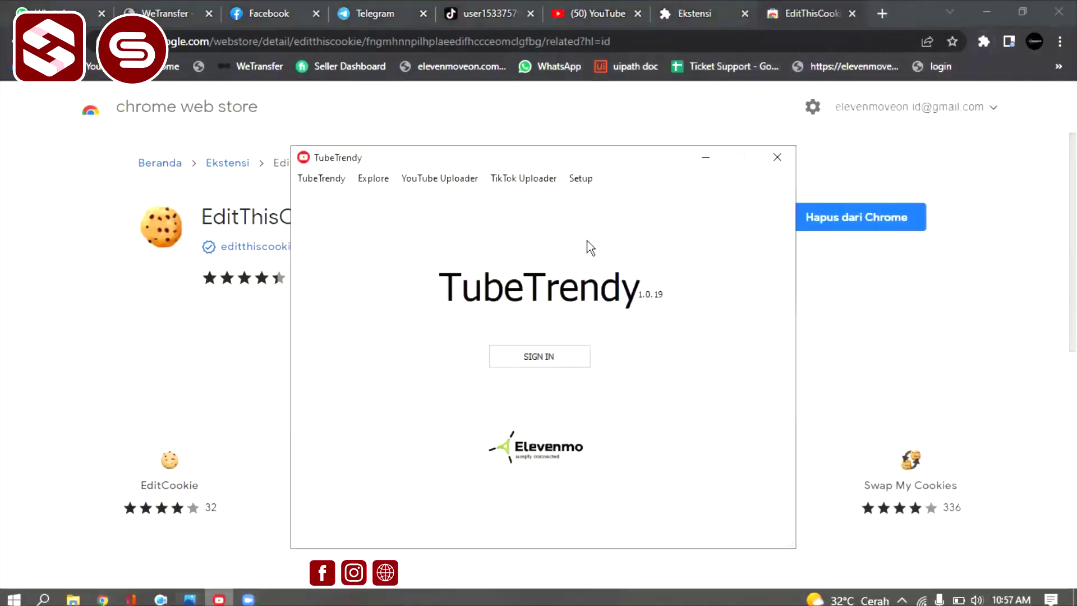
Under Setup > Manage accounts, add a new account with platform tiktok.com
{"action": "left_click", "coordinate": [588, 179]}
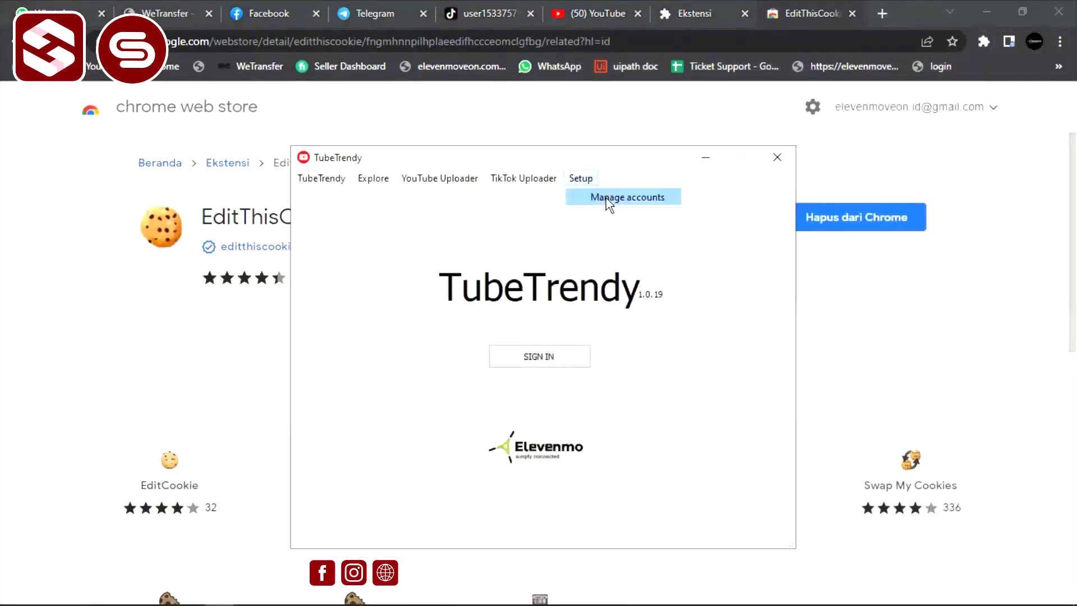
{"action": "left_click", "coordinate": [606, 198]}
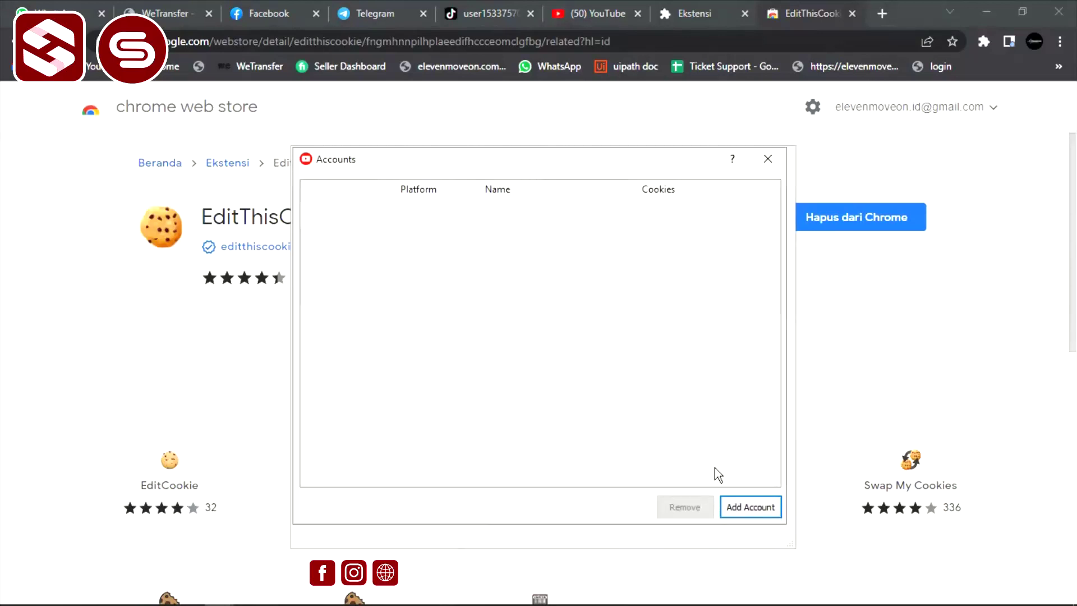
{"action": "left_click", "coordinate": [749, 507]}
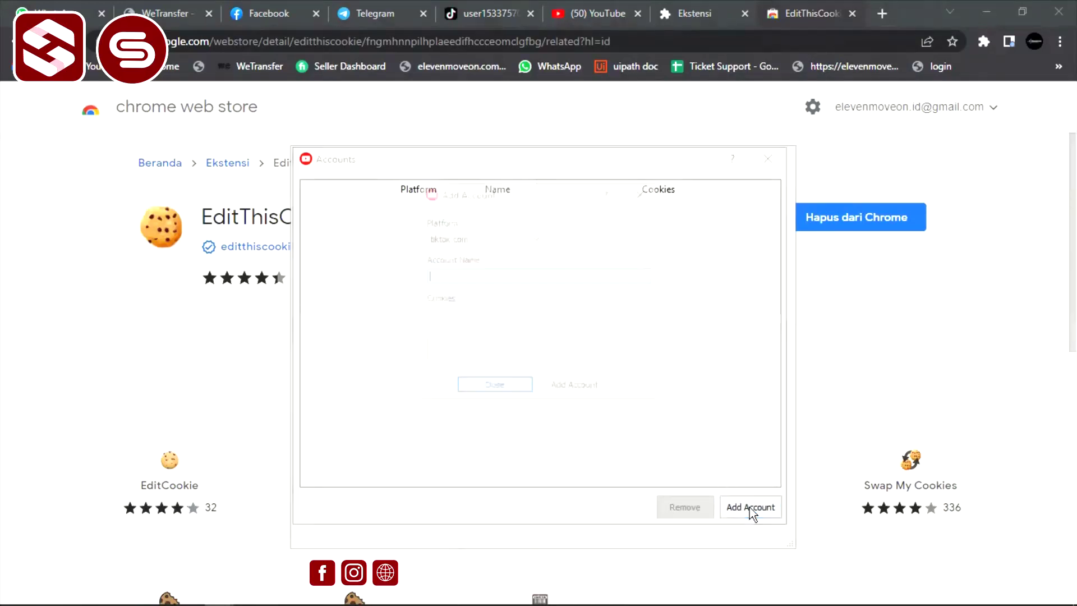
{"action": "left_click", "coordinate": [496, 244]}
{"action": "left_click", "coordinate": [496, 251]}
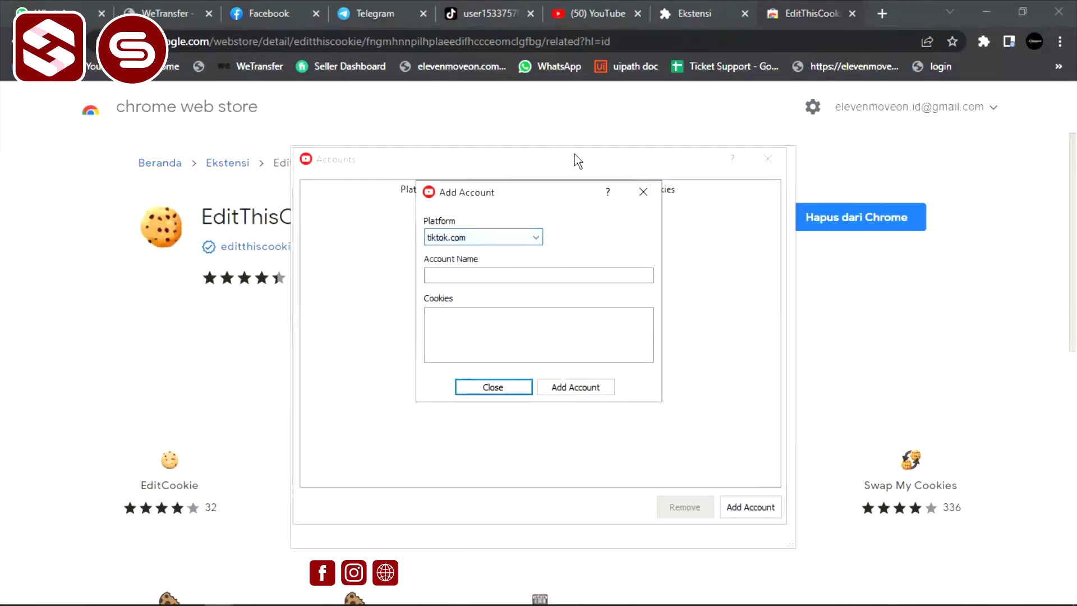
{"action": "left_click", "coordinate": [487, 7]}
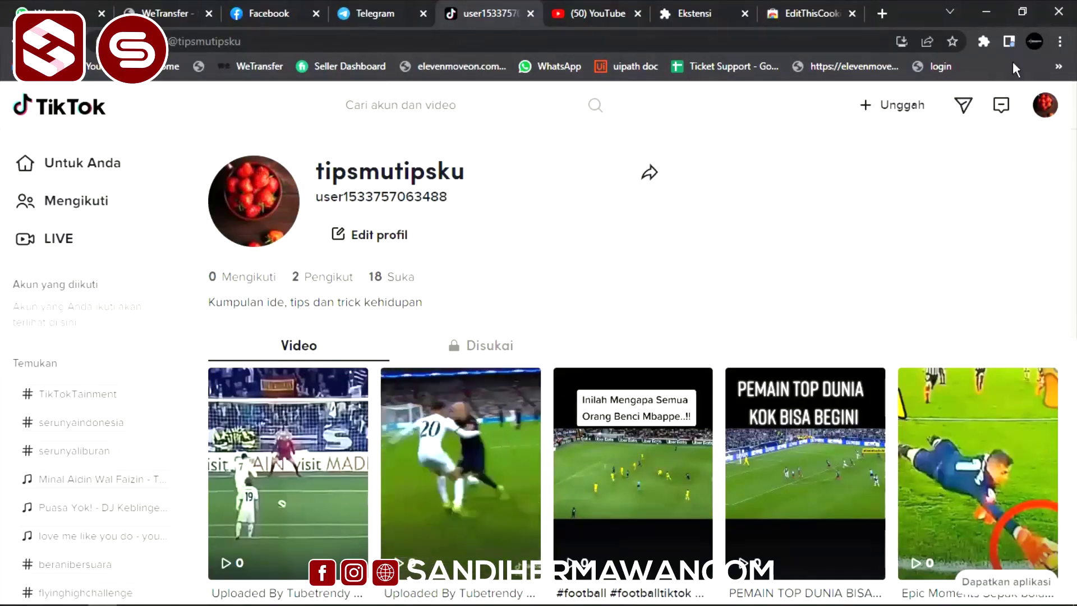
Export the TikTok profile page's cookies to the clipboard with EditThisCookie
{"action": "left_click", "coordinate": [982, 41]}
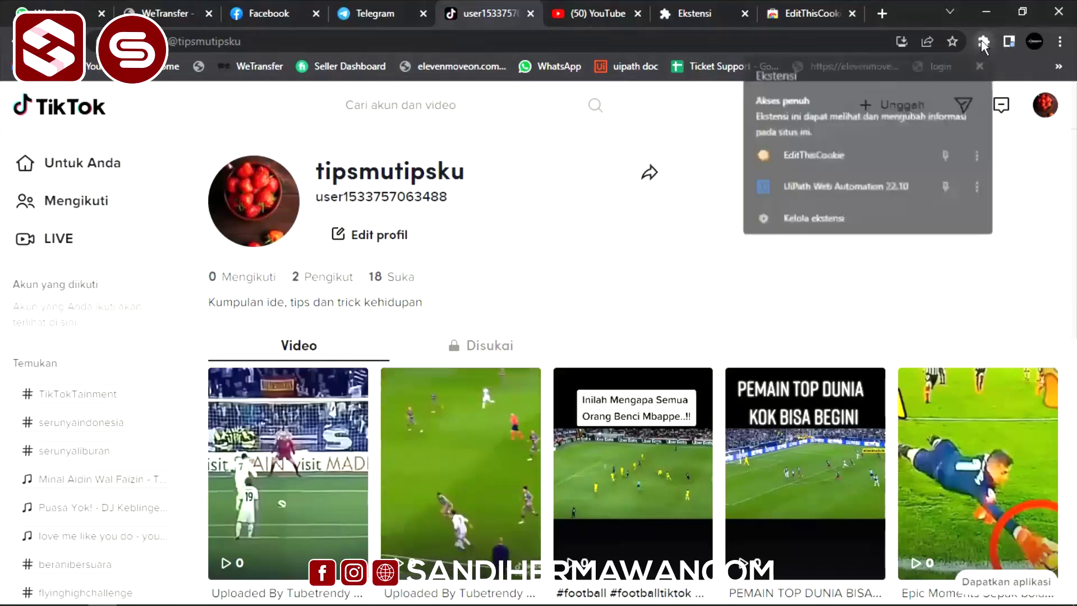
{"action": "left_click", "coordinate": [843, 156]}
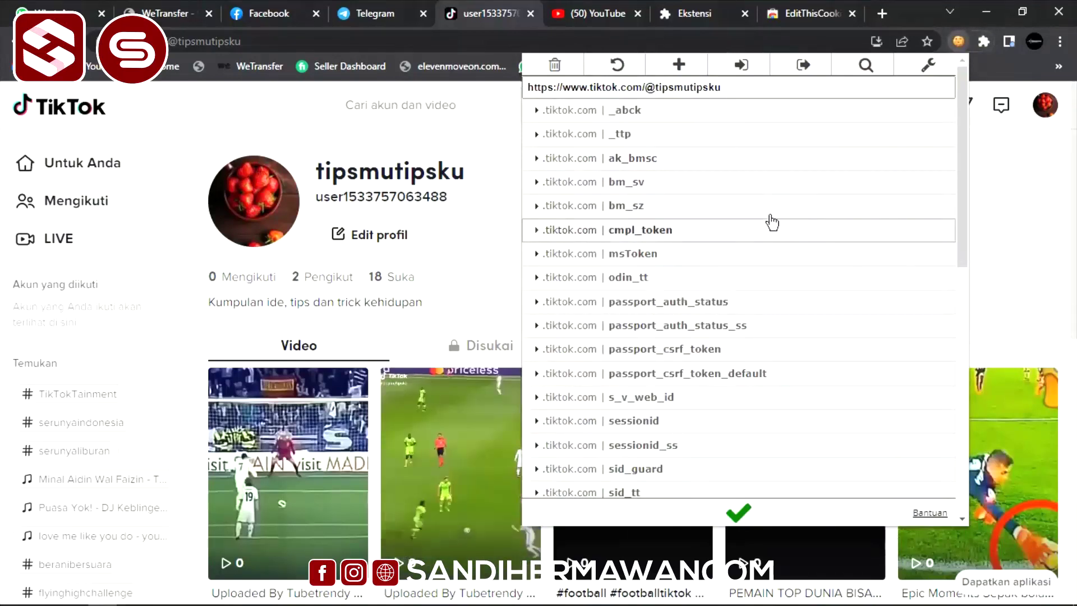
{"action": "left_click", "coordinate": [802, 68]}
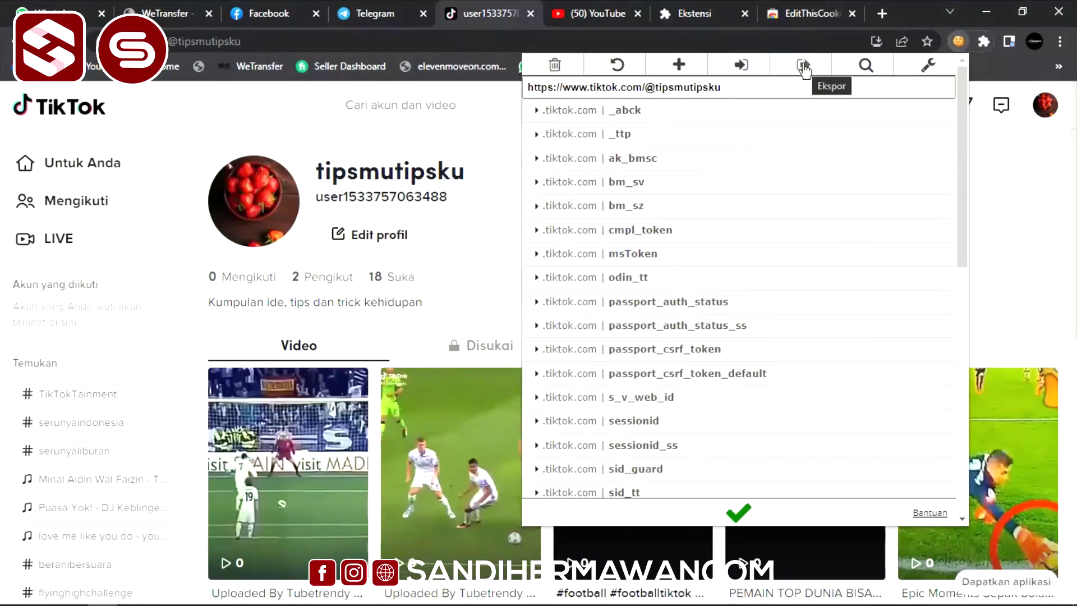
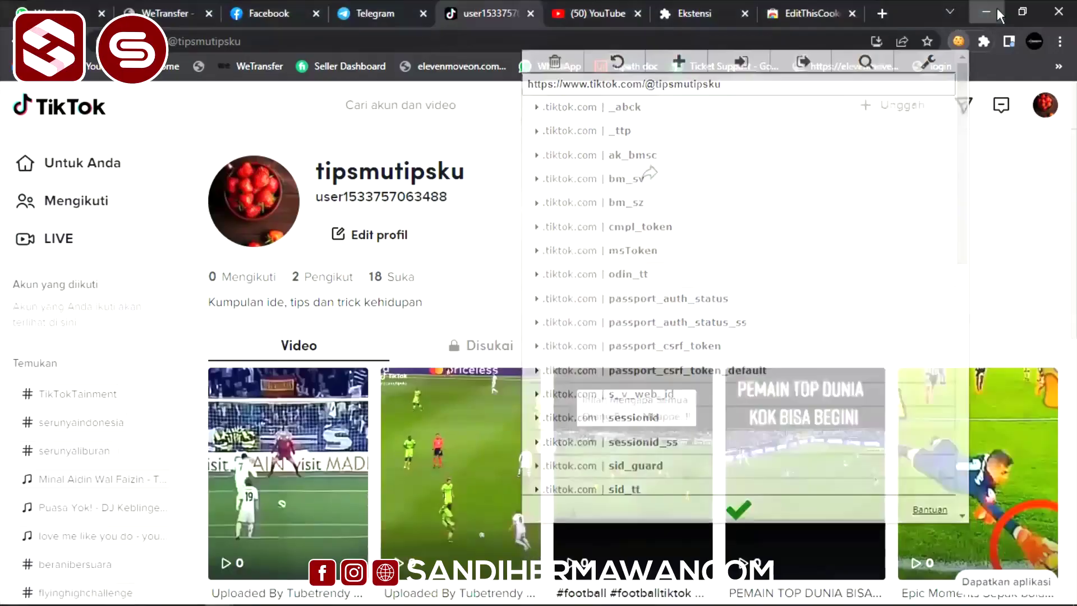
Minimize Chrome so the upload tool's tiktok.com Add Account dialog is back in view
{"action": "left_click", "coordinate": [997, 8]}
{"action": "left_click", "coordinate": [581, 275]}
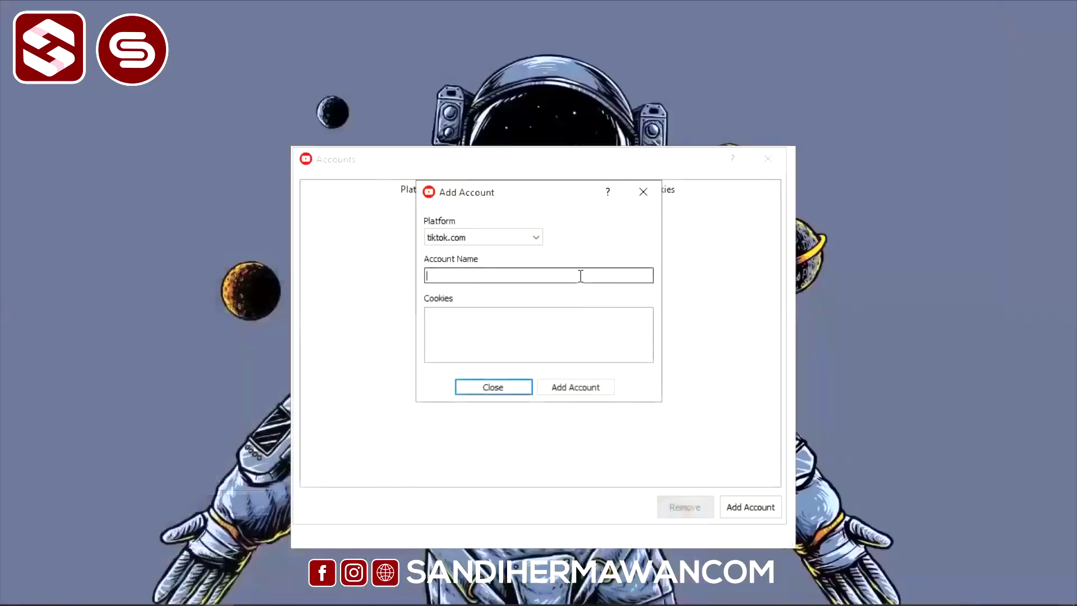
Enter the TikTok account name, paste the copied TikTok cookies, and submit the account for validation
{"action": "left_click", "coordinate": [580, 275]}
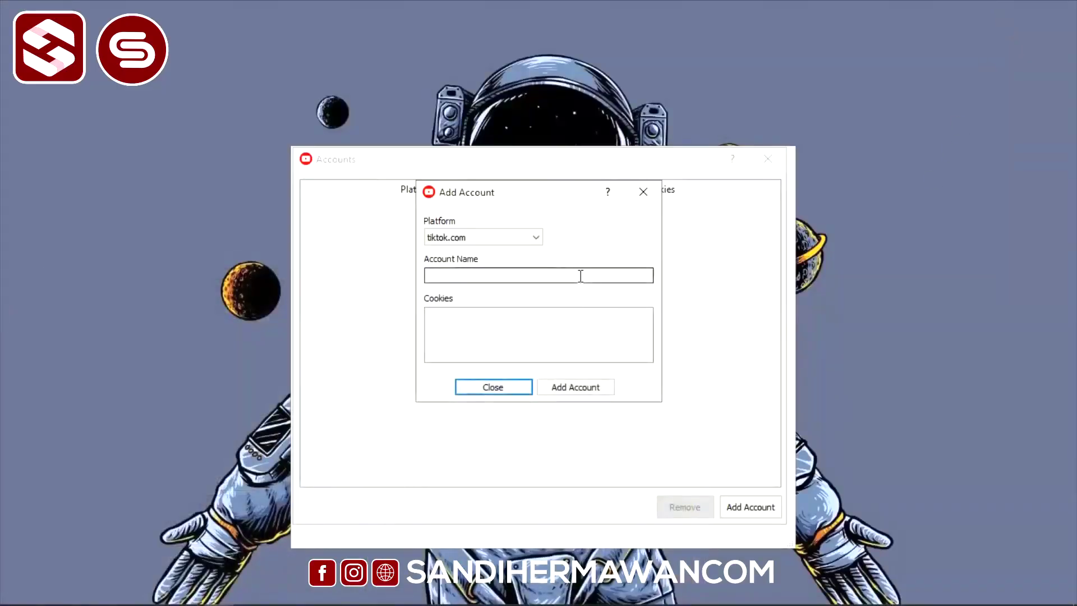
{"action": "type", "text": "TipsKunTipsMu"}
{"action": "left_click", "coordinate": [509, 335]}
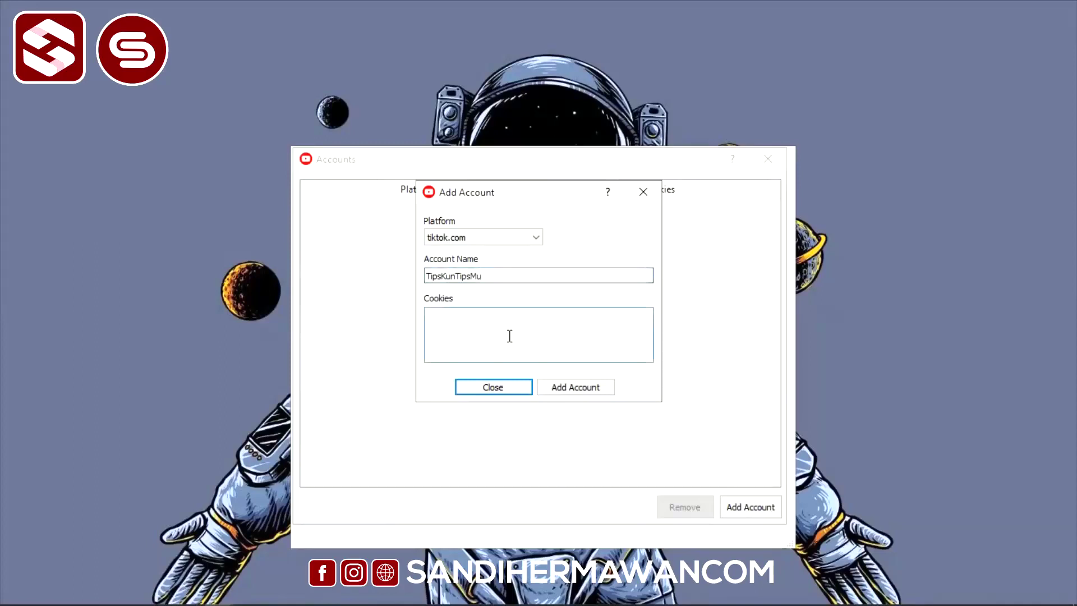
{"action": "right_click", "coordinate": [509, 335]}
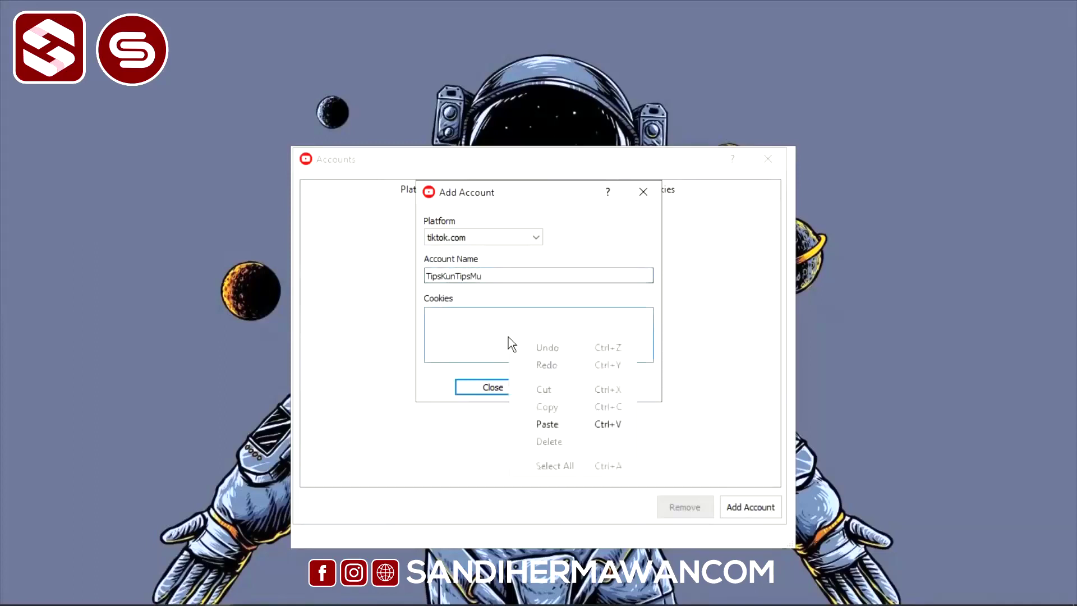
{"action": "left_click", "coordinate": [547, 424]}
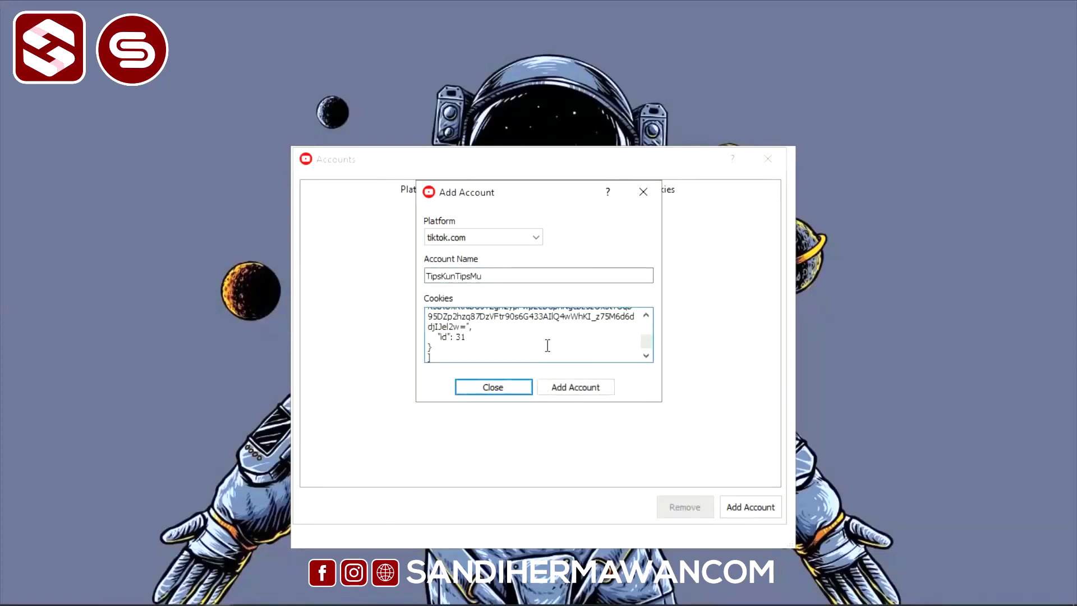
{"action": "scroll", "coordinate": [547, 345], "scroll_direction": "up", "scroll_amount": 15}
{"action": "scroll", "coordinate": [548, 345], "scroll_direction": "down", "scroll_amount": 3}
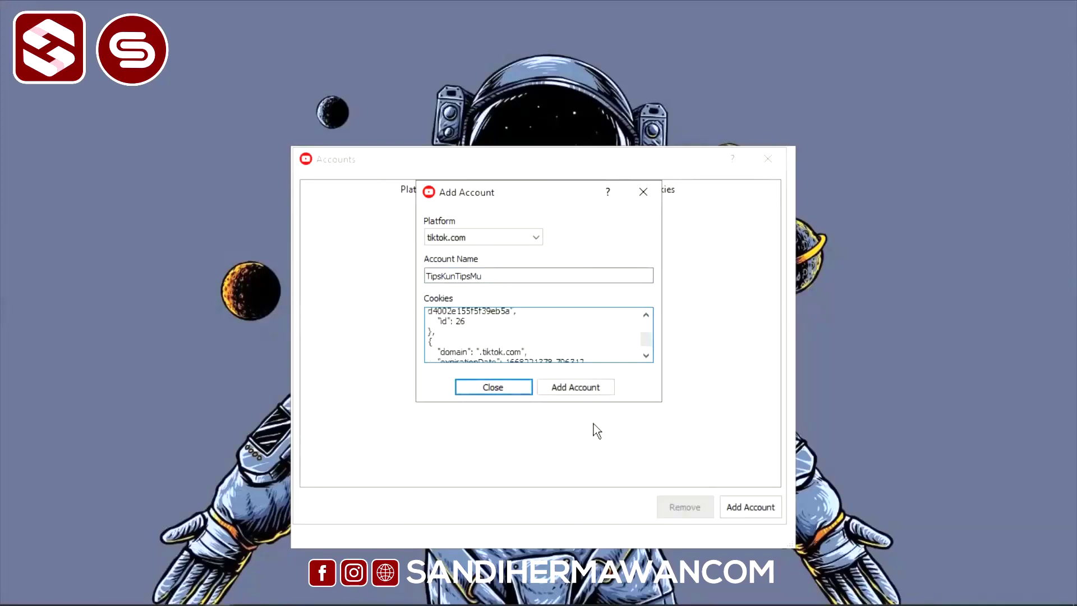
{"action": "left_click", "coordinate": [590, 387]}
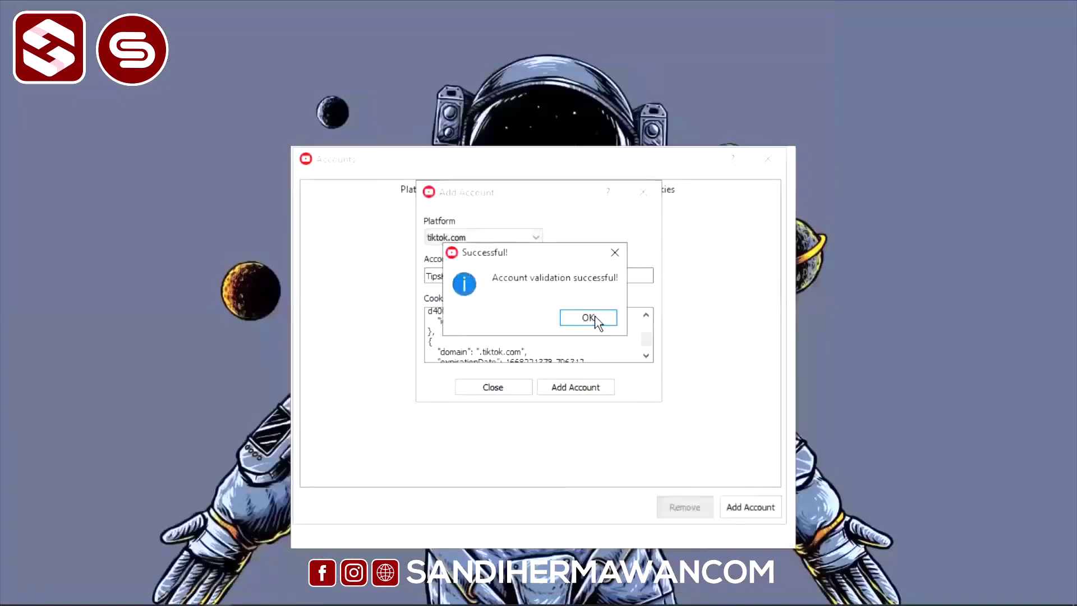
Accept the validation message, start a new youtube.com account, and return to Chrome
{"action": "left_click", "coordinate": [596, 320]}
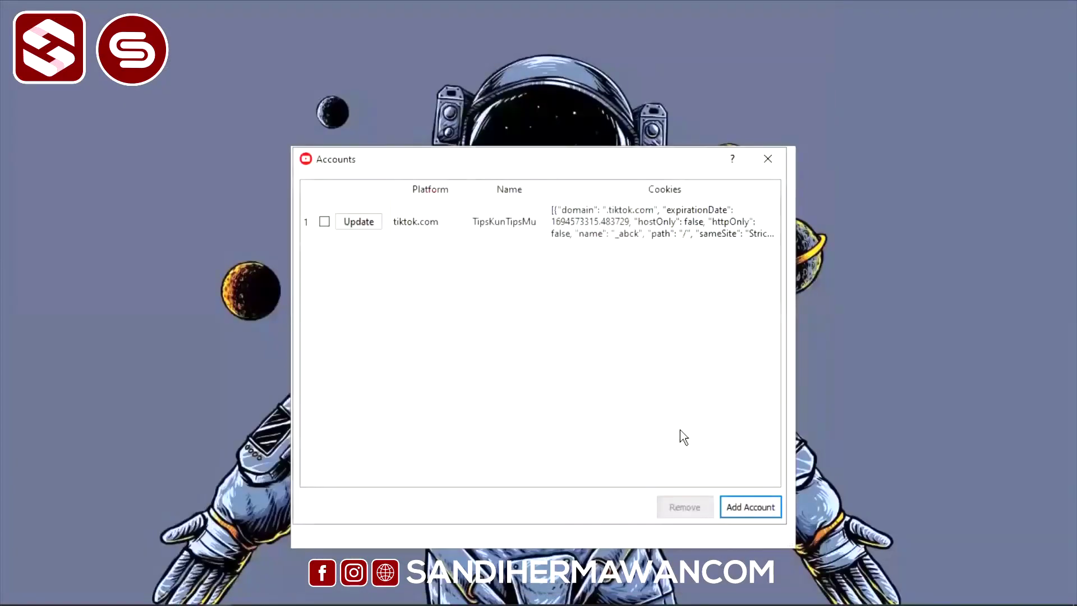
{"action": "left_click", "coordinate": [736, 507]}
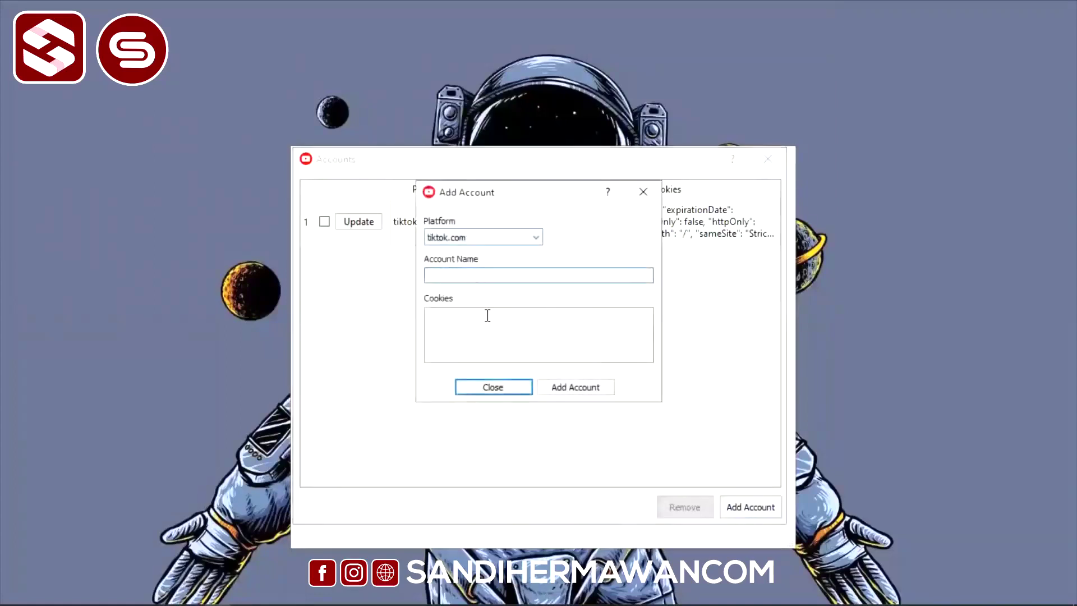
{"action": "left_click", "coordinate": [530, 238]}
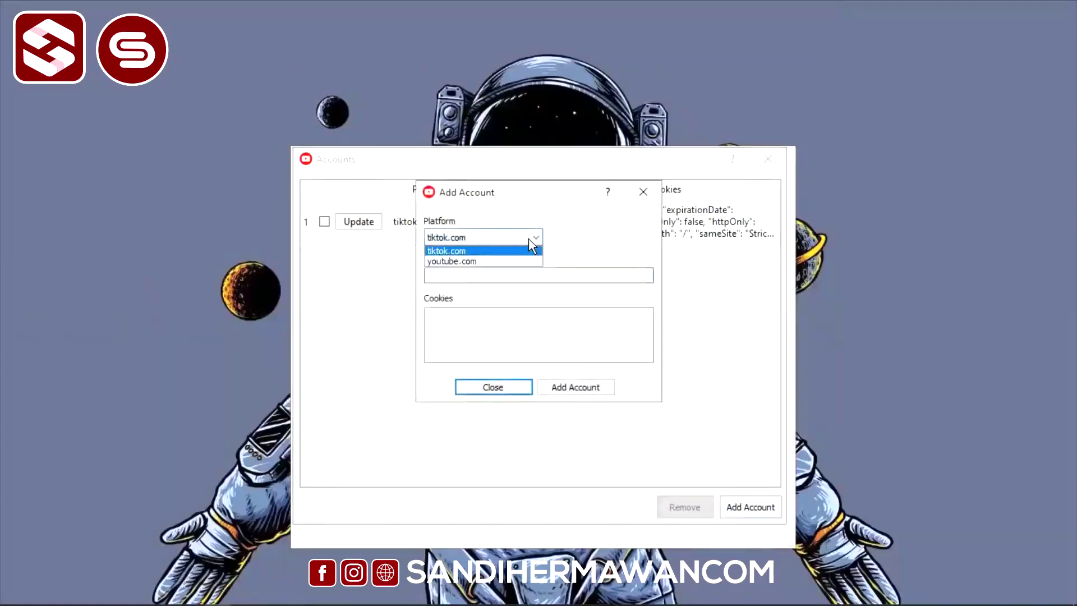
{"action": "left_click", "coordinate": [512, 262]}
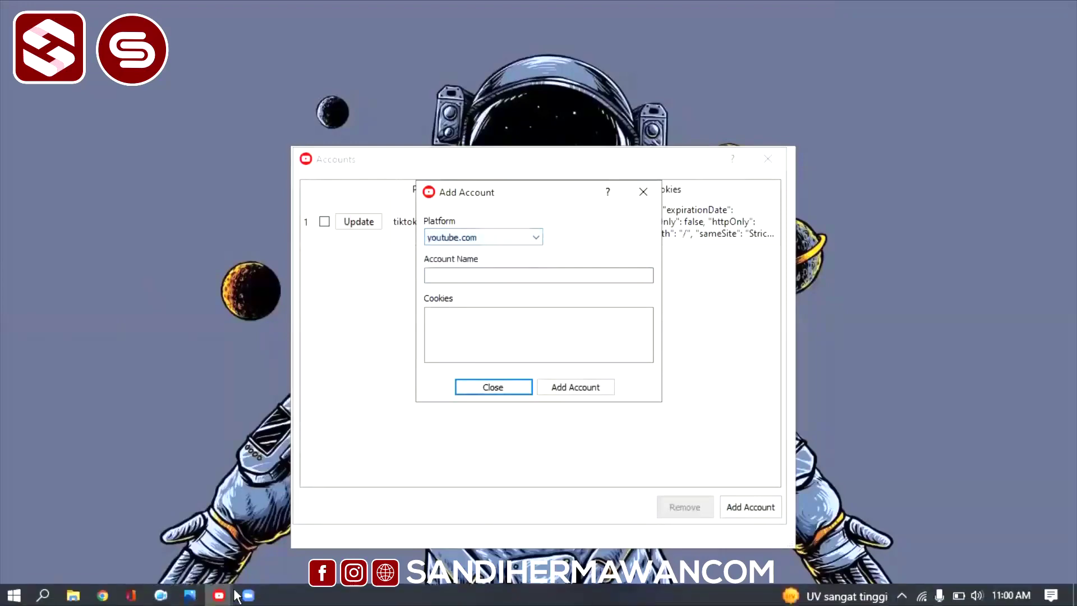
{"action": "left_click", "coordinate": [103, 594]}
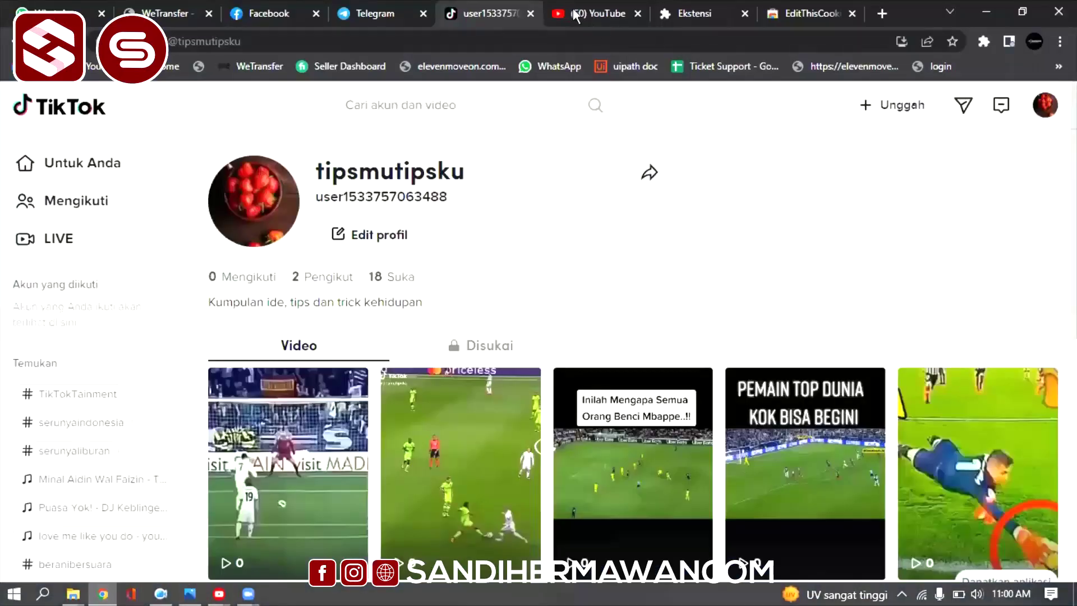
Open YouTube Studio from the YouTube tab's avatar menu and launch EditThisCookie for the site
{"action": "key", "text": "ctrl+Tab"}
{"action": "left_click", "coordinate": [1028, 105]}
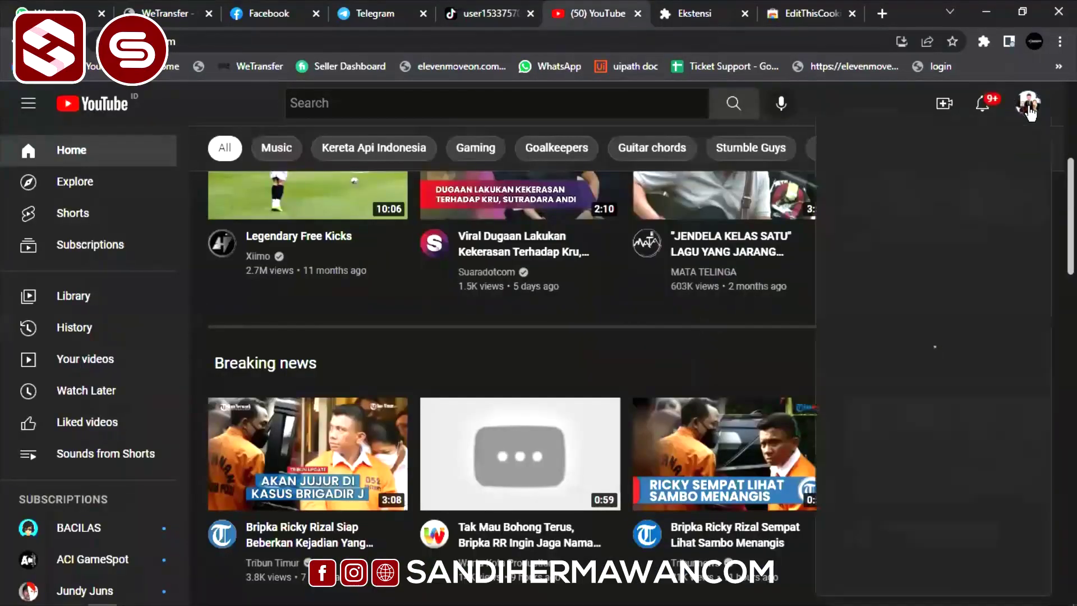
{"action": "left_click", "coordinate": [849, 222]}
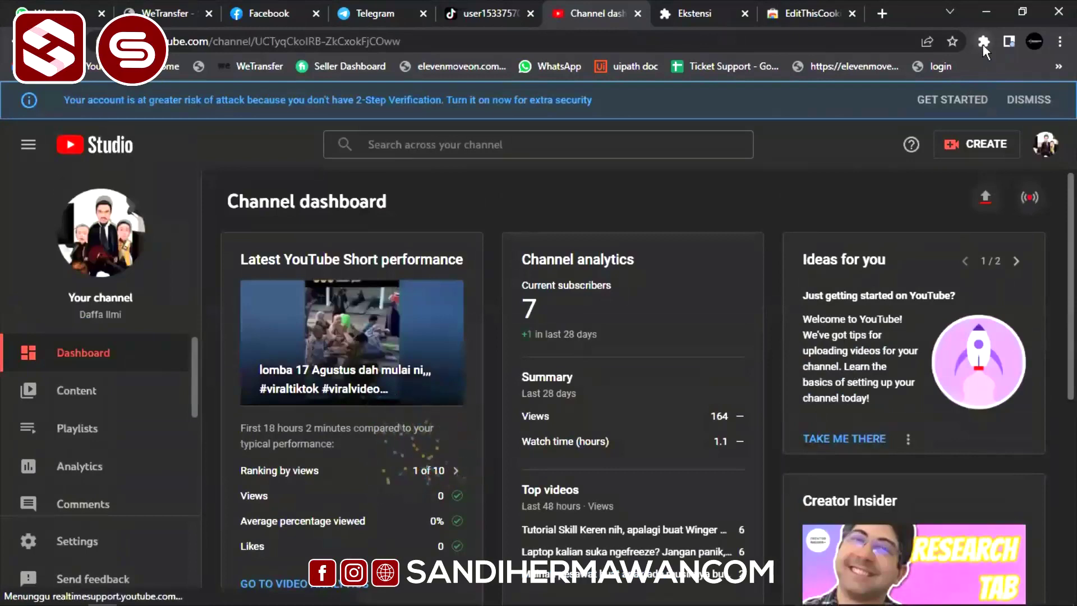
{"action": "left_click", "coordinate": [983, 43]}
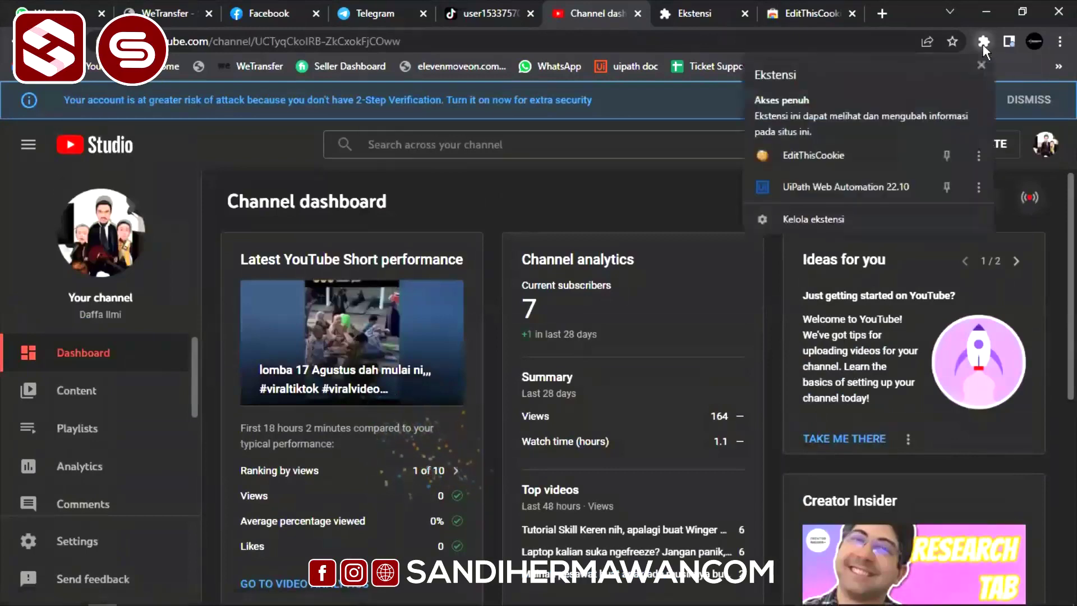
{"action": "left_click", "coordinate": [810, 157]}
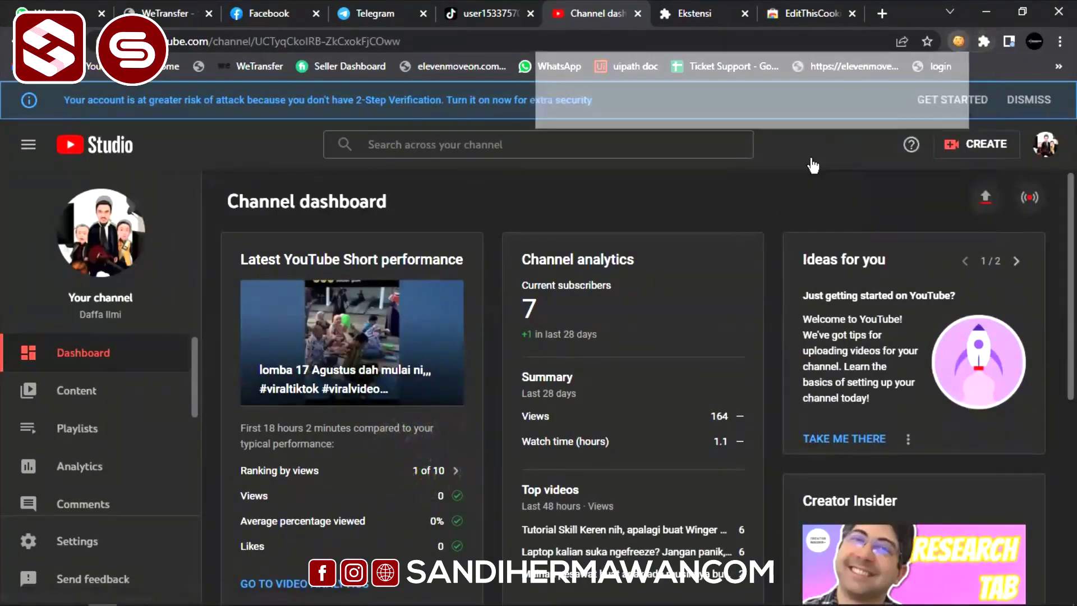
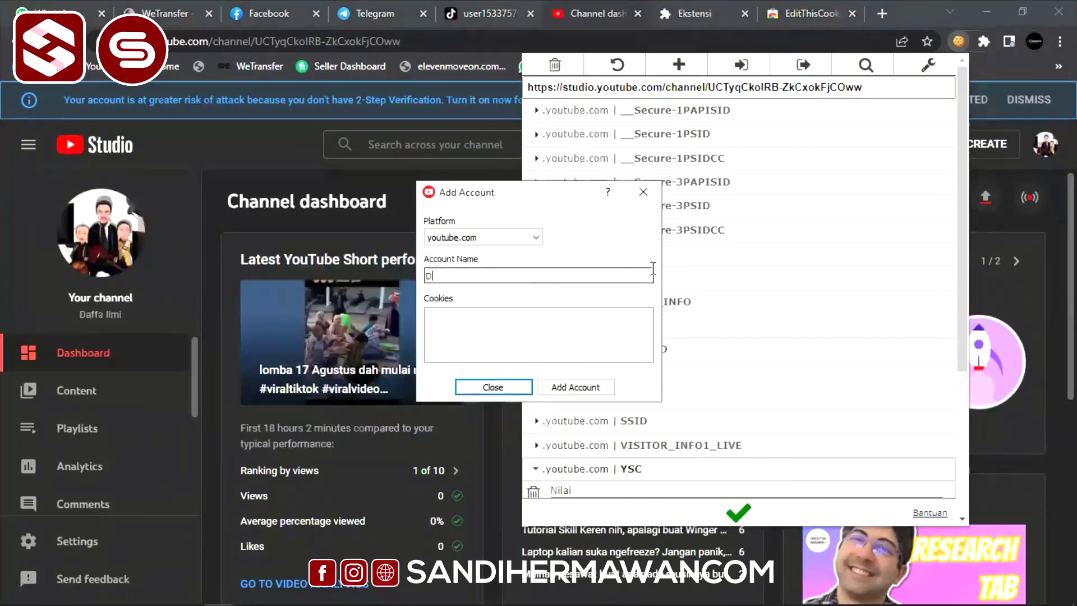
Enter the channel owner's full name as the youtube.com account name
{"action": "type", "text": " Ilmi"}
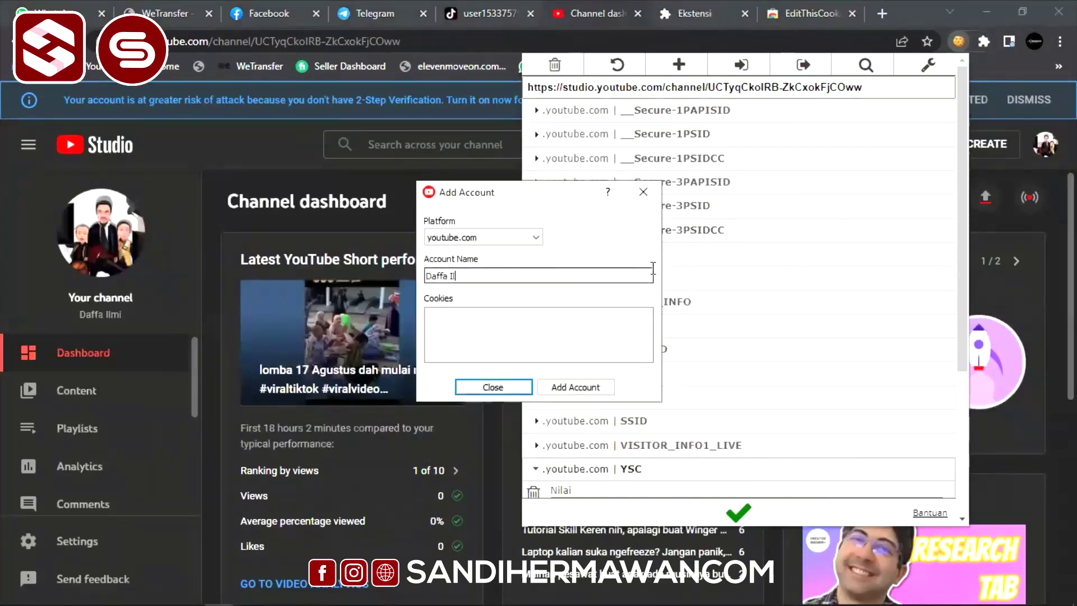
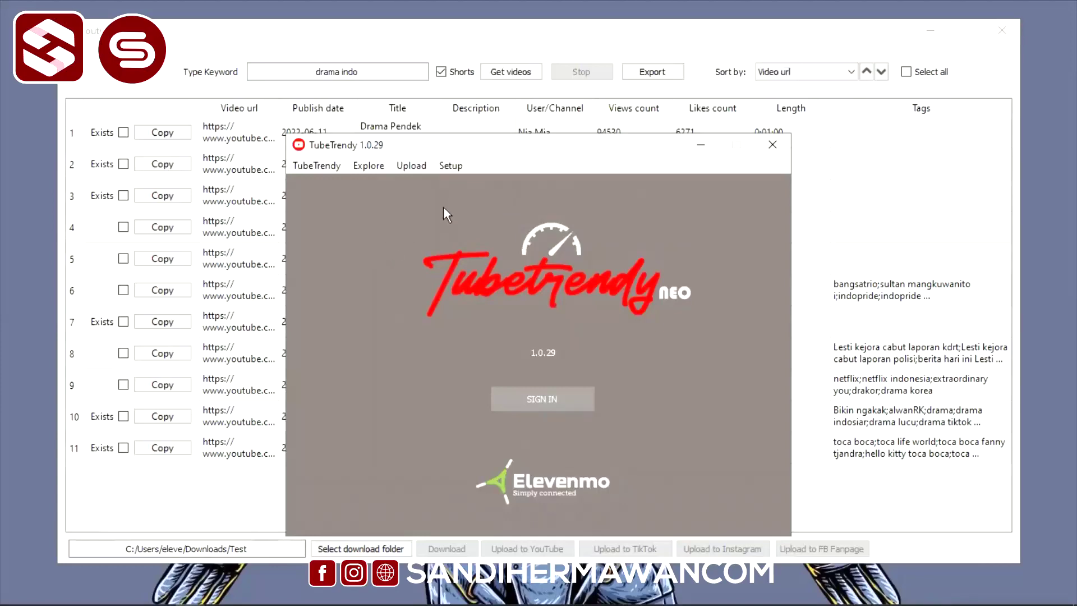
{"action": "left_click", "coordinate": [452, 167]}
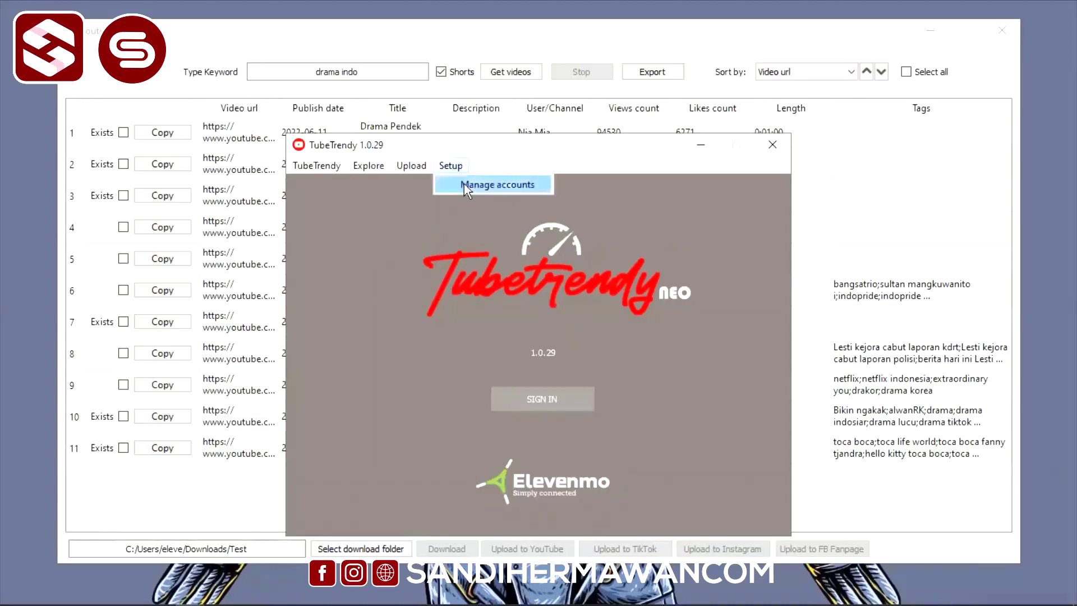
{"action": "left_click", "coordinate": [468, 189]}
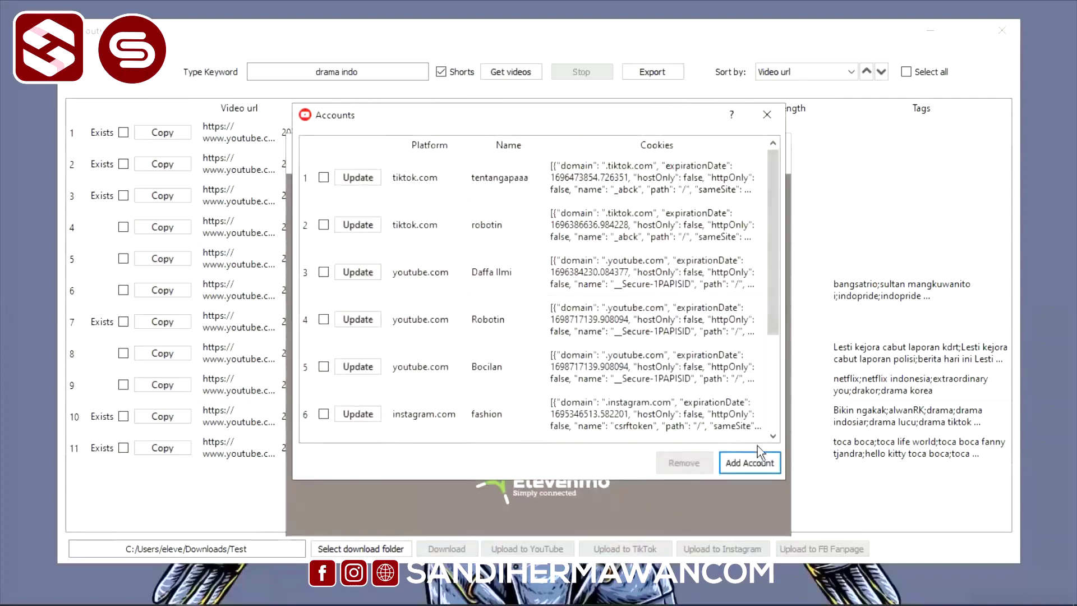
{"action": "left_click", "coordinate": [743, 466]}
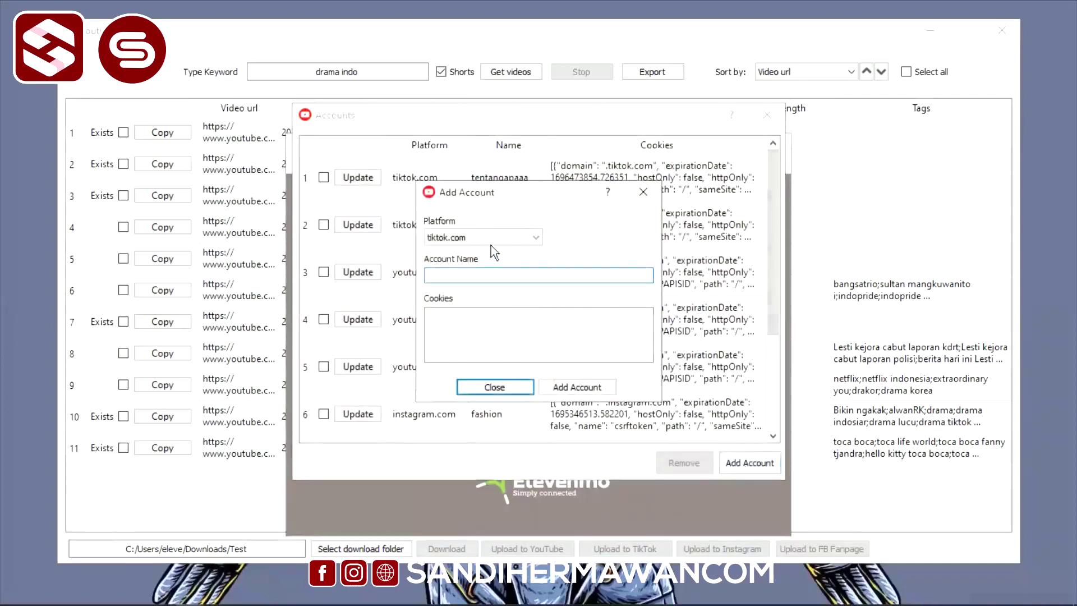
{"action": "left_click", "coordinate": [536, 238]}
{"action": "left_click", "coordinate": [513, 281]}
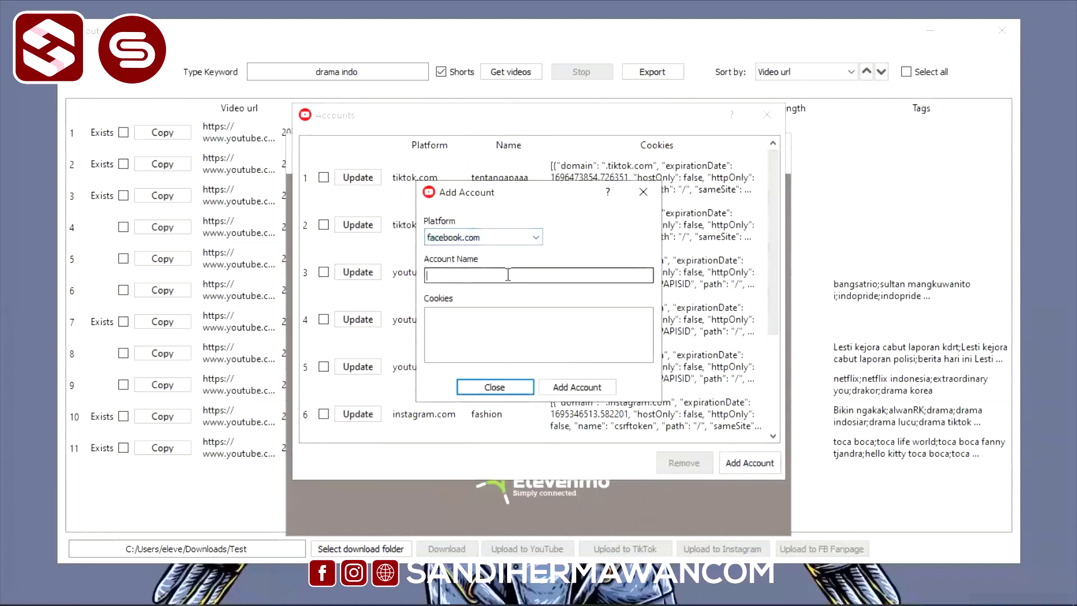
{"action": "type", "text": "akunku"}
{"action": "left_click", "coordinate": [508, 331]}
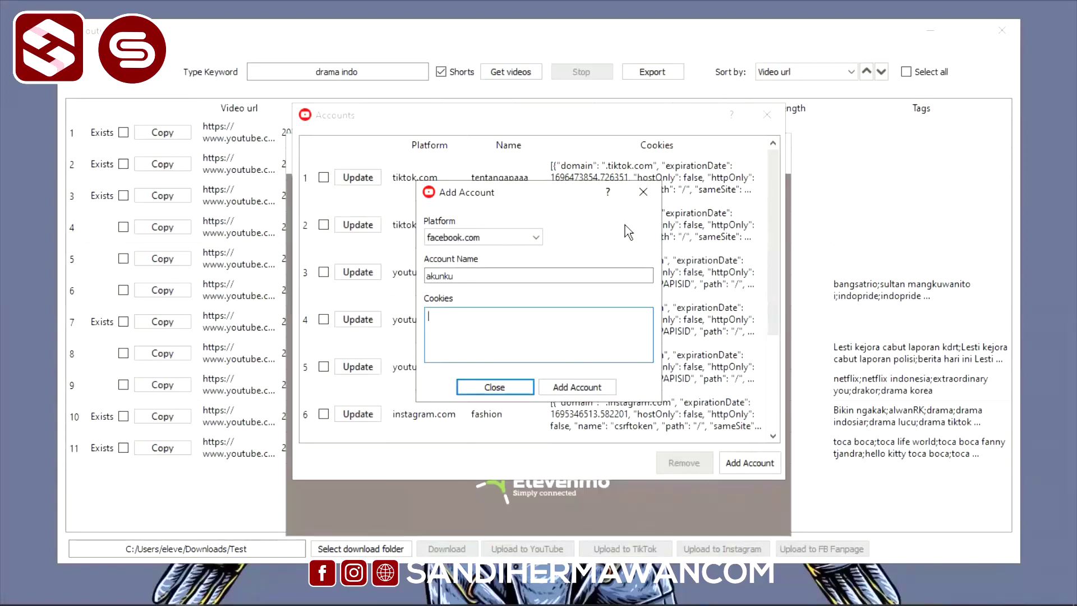
{"action": "left_click", "coordinate": [643, 191]}
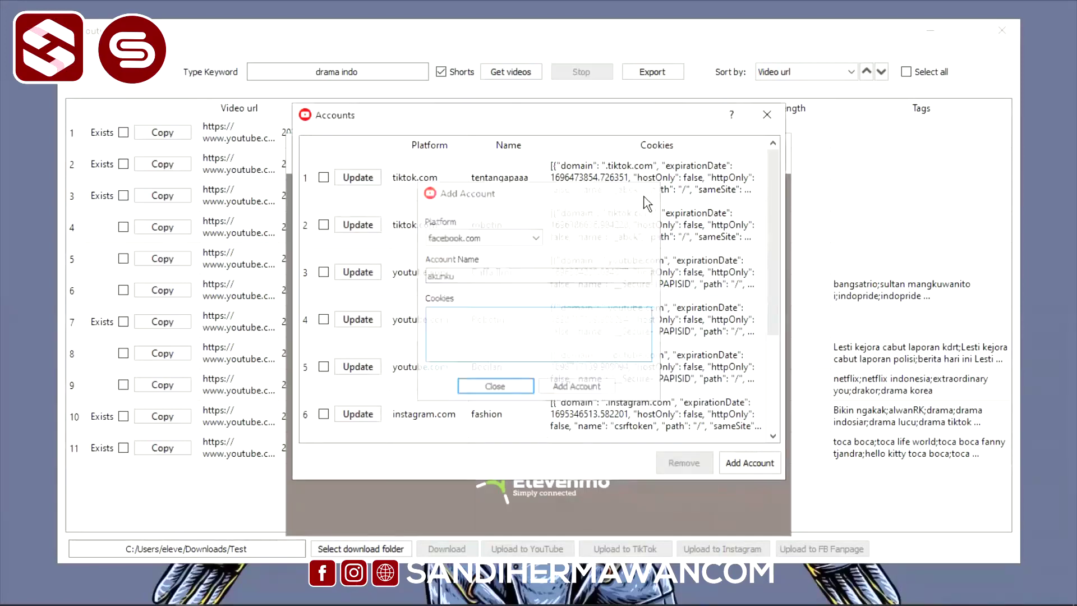
{"action": "left_click", "coordinate": [767, 114]}
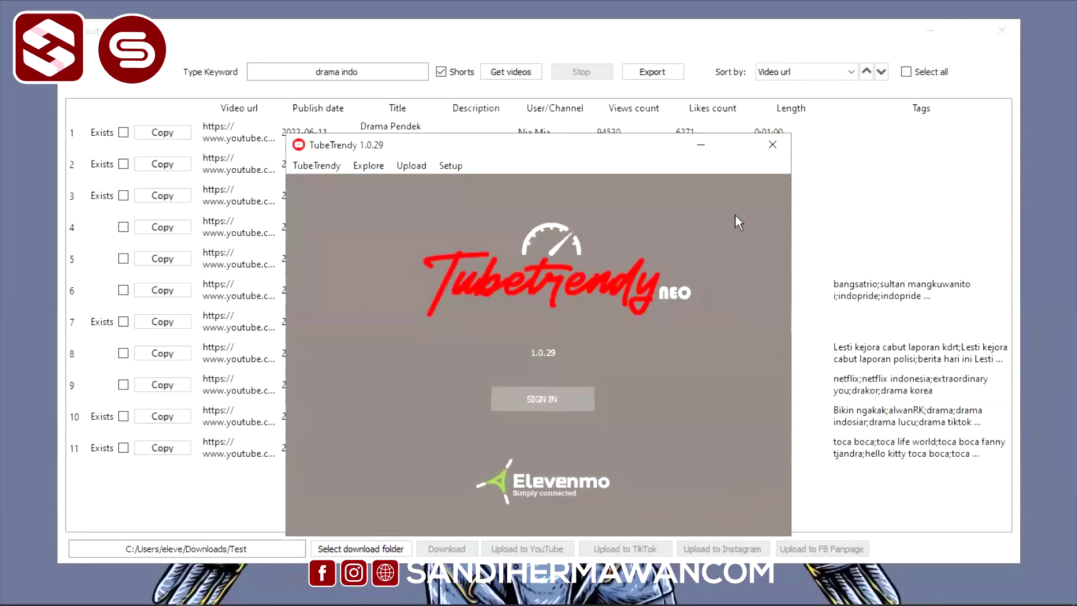
Bring TubeTrendy NEO's start window forward and start a Facebook fanpage upload
{"action": "left_click", "coordinate": [703, 36]}
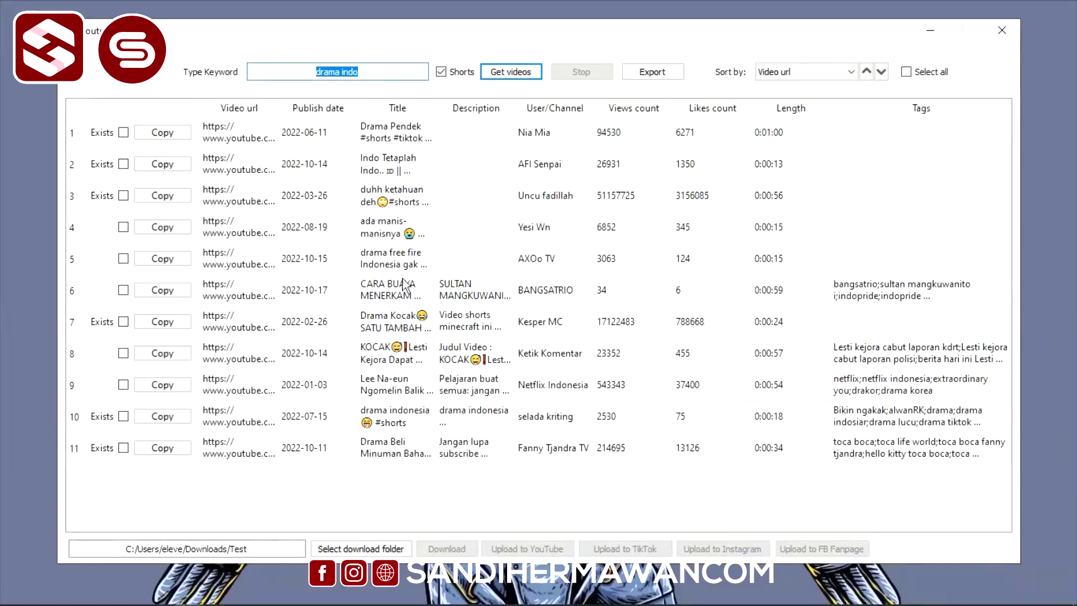
{"action": "mouse_move", "coordinate": [303, 602]}
{"action": "mouse_move", "coordinate": [190, 598]}
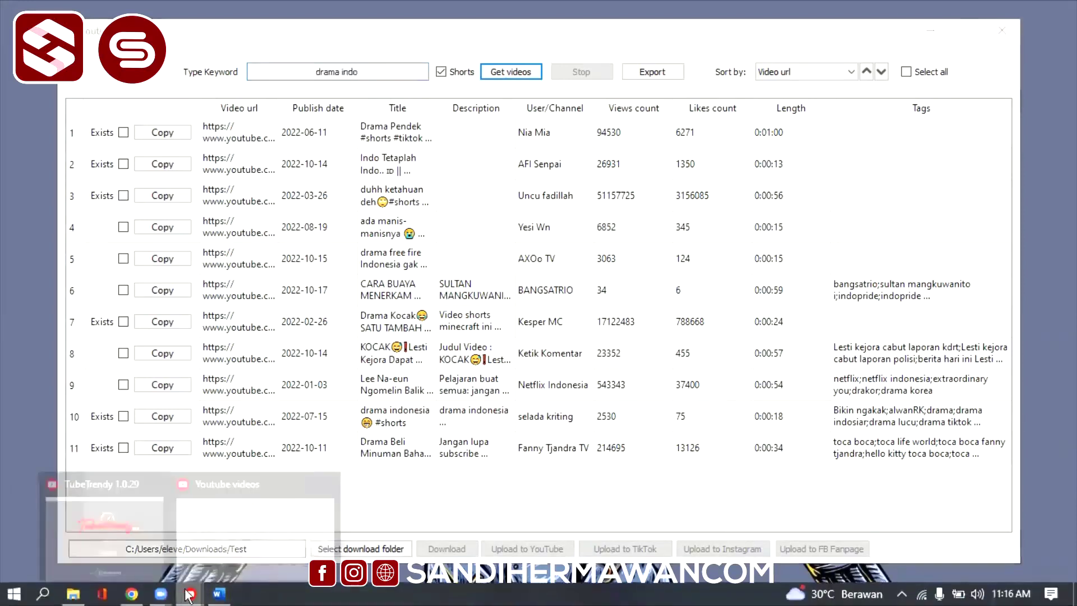
{"action": "left_click", "coordinate": [166, 550]}
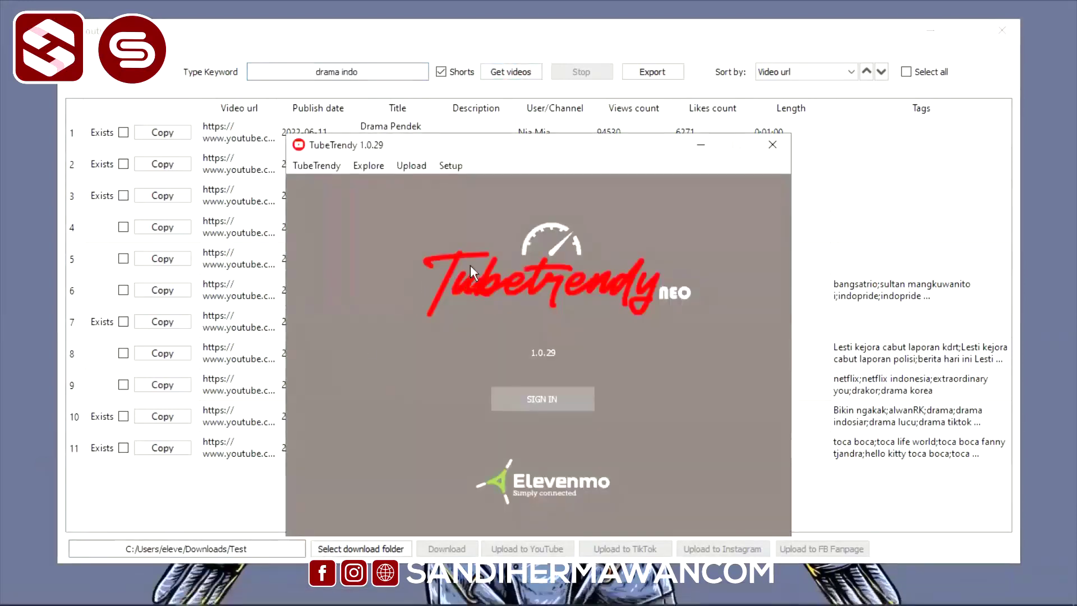
{"action": "left_click", "coordinate": [412, 166]}
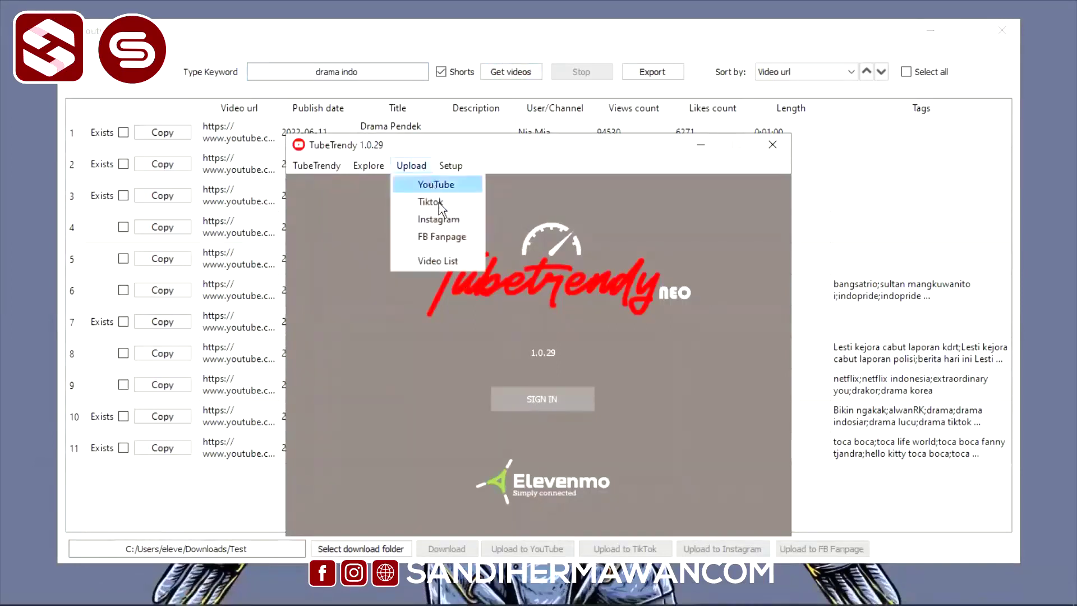
{"action": "left_click", "coordinate": [440, 237]}
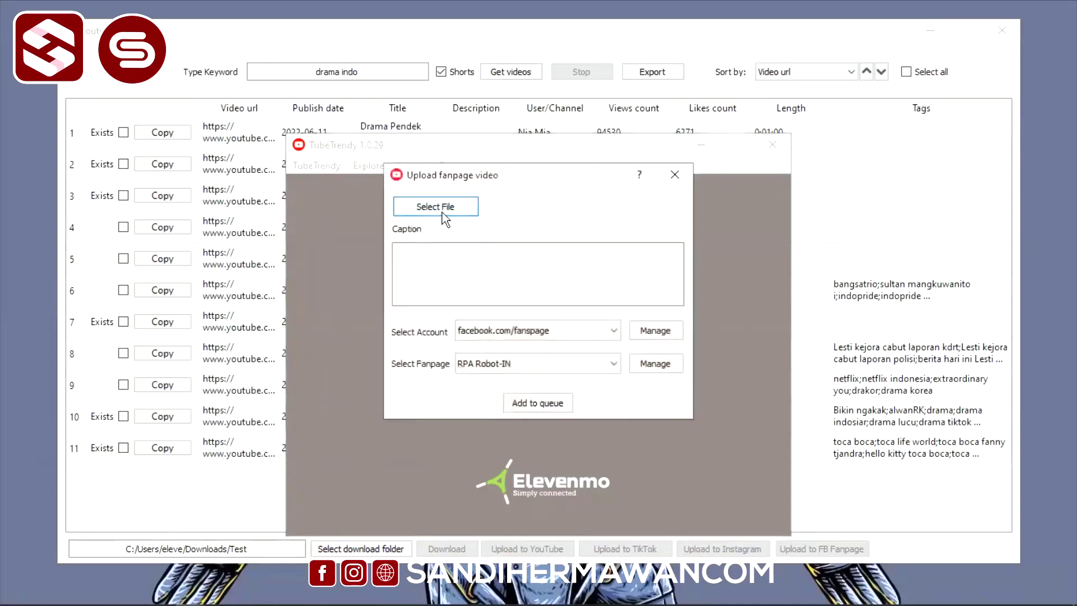
Keep account facebook.com/fanspage and fanpage RPA Robot-IN in the upload form
{"action": "left_click", "coordinate": [447, 267]}
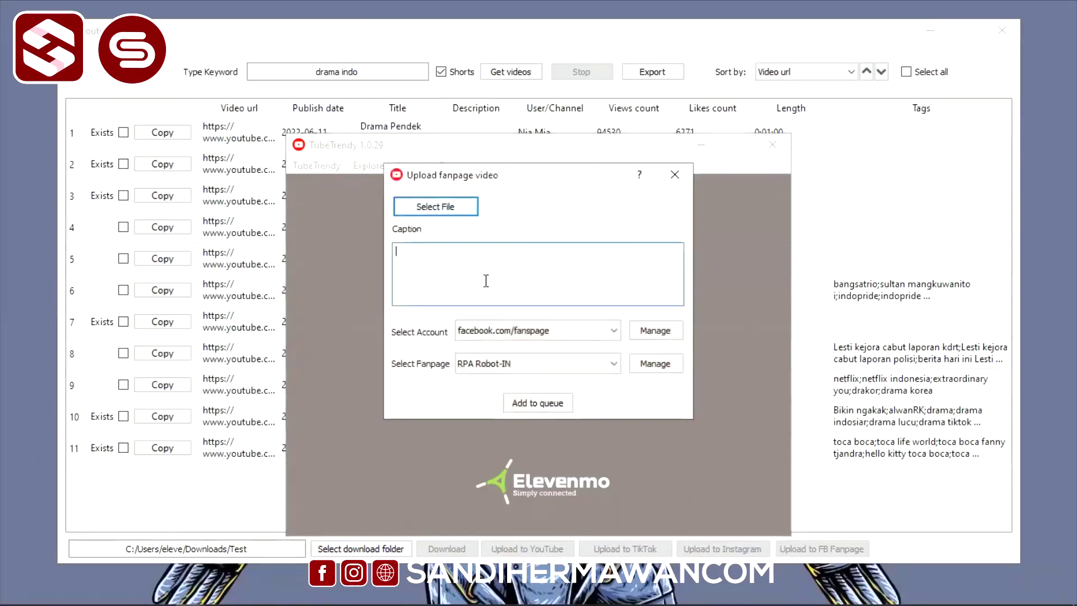
{"action": "left_click", "coordinate": [591, 331]}
{"action": "left_click", "coordinate": [538, 347]}
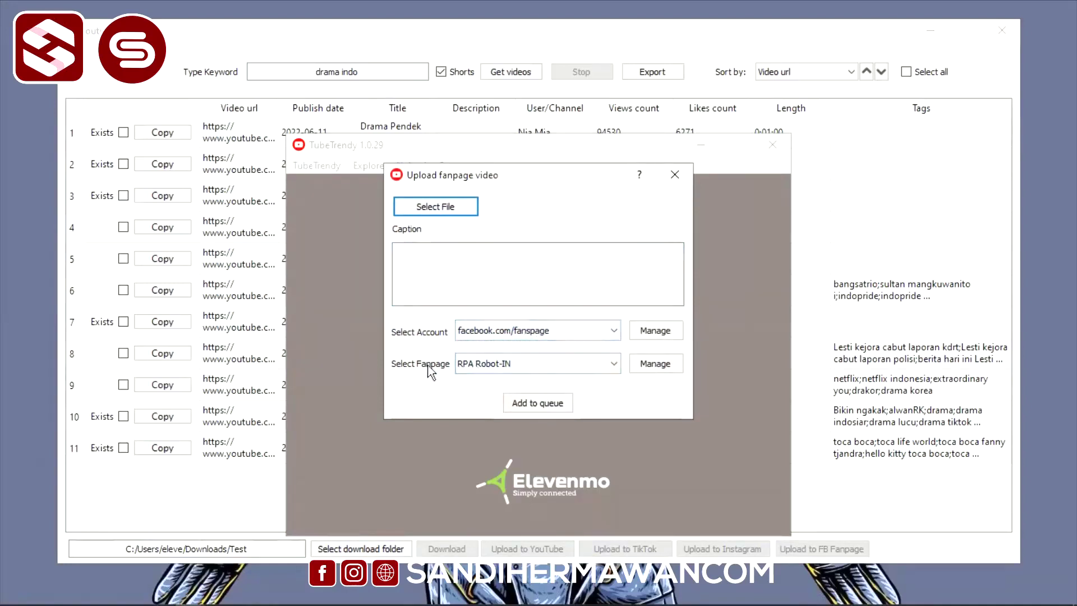
{"action": "left_click", "coordinate": [557, 365]}
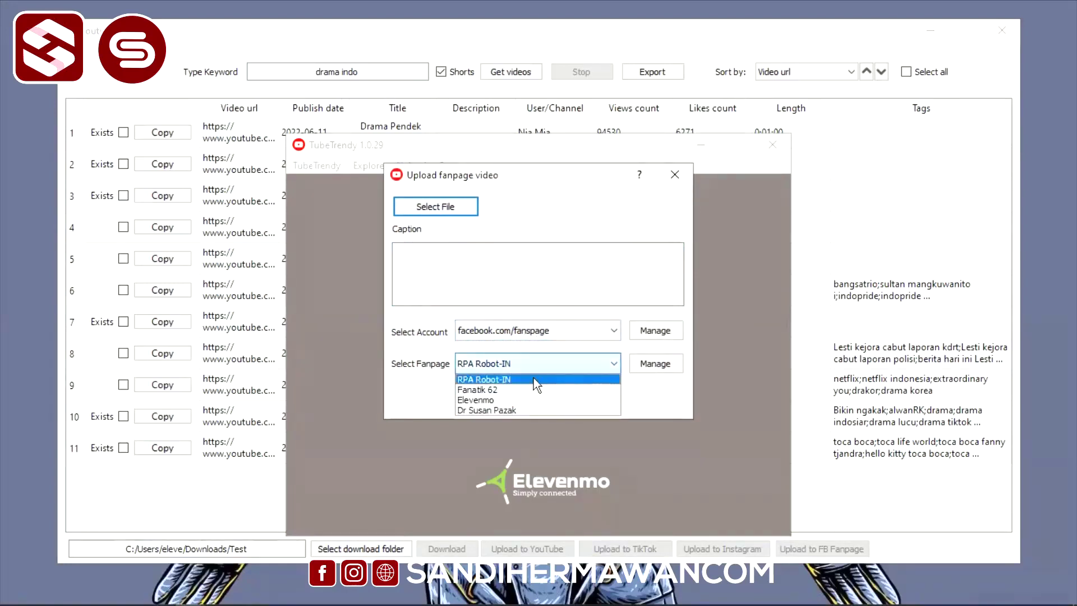
{"action": "left_click", "coordinate": [487, 365]}
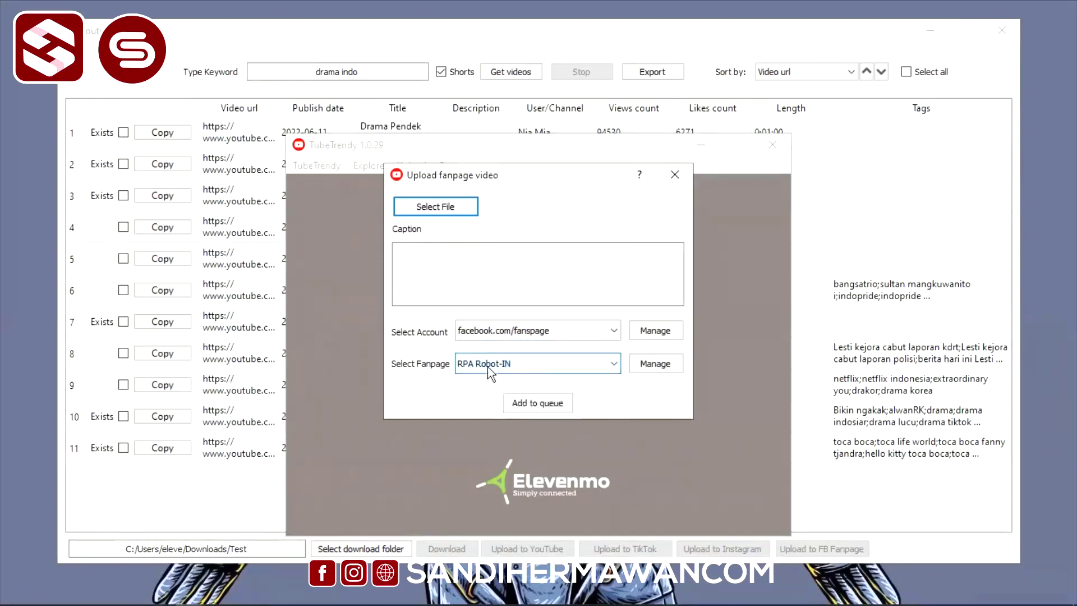
{"action": "left_click", "coordinate": [567, 364]}
{"action": "left_click", "coordinate": [567, 364]}
Refresh and review the Fanpages management list, checking their accounts, then close it
{"action": "left_click", "coordinate": [656, 364]}
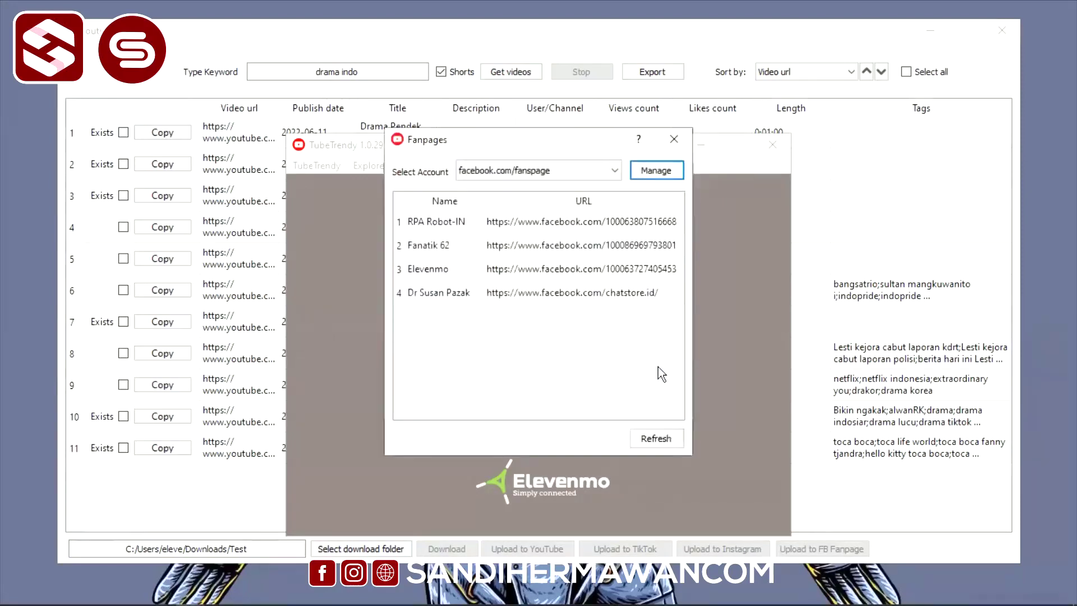
{"action": "left_click", "coordinate": [654, 434]}
{"action": "left_click", "coordinate": [594, 172]}
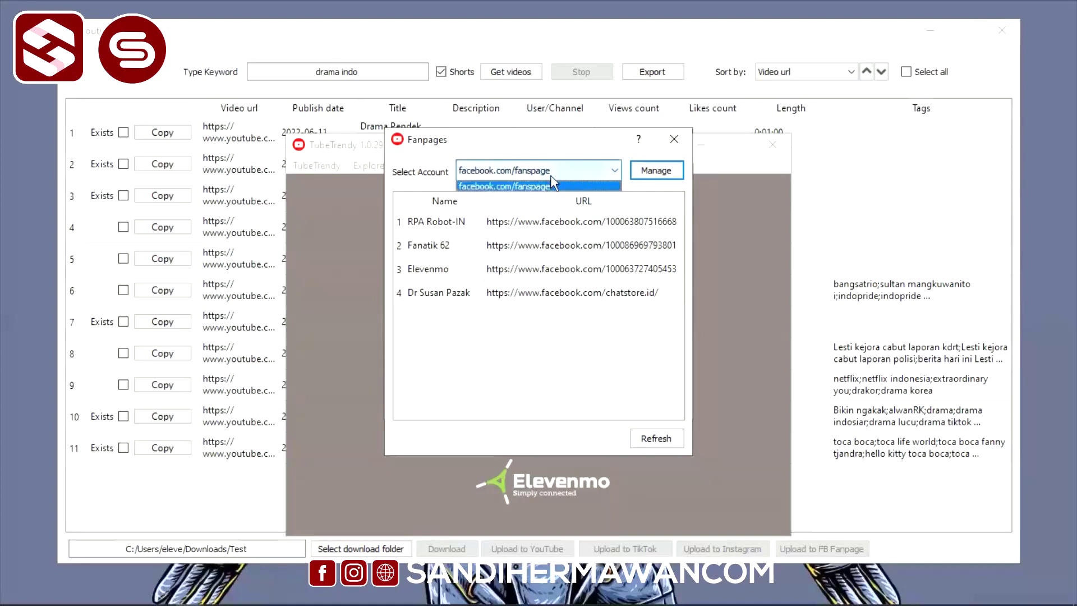
{"action": "left_click", "coordinate": [549, 363]}
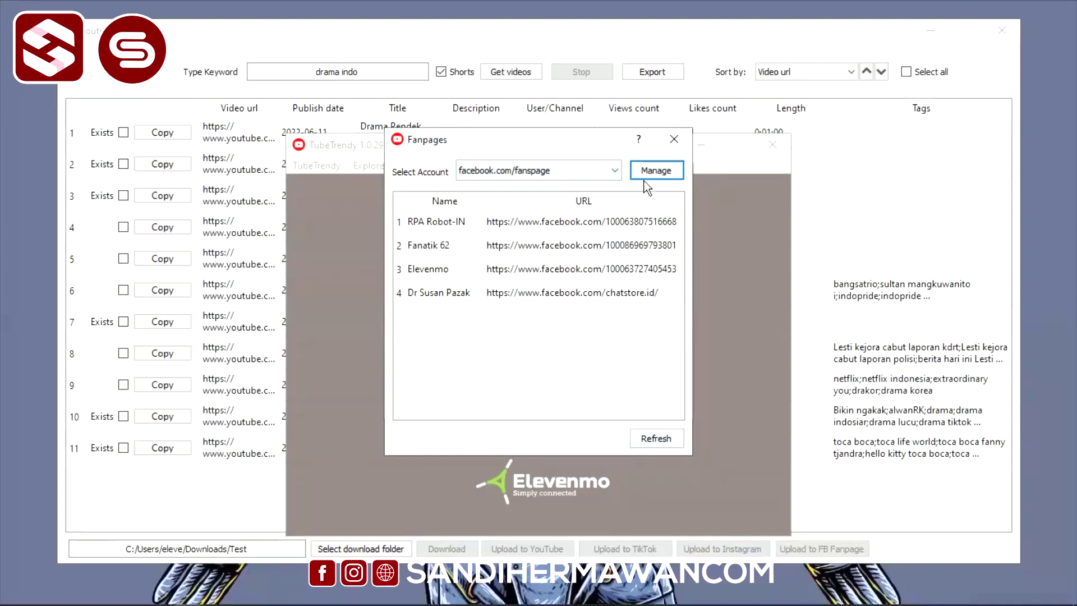
{"action": "left_click", "coordinate": [672, 142]}
Leave RPA Robot-IN selected, then close the fanpage upload form and the upload queue
{"action": "left_click", "coordinate": [613, 365]}
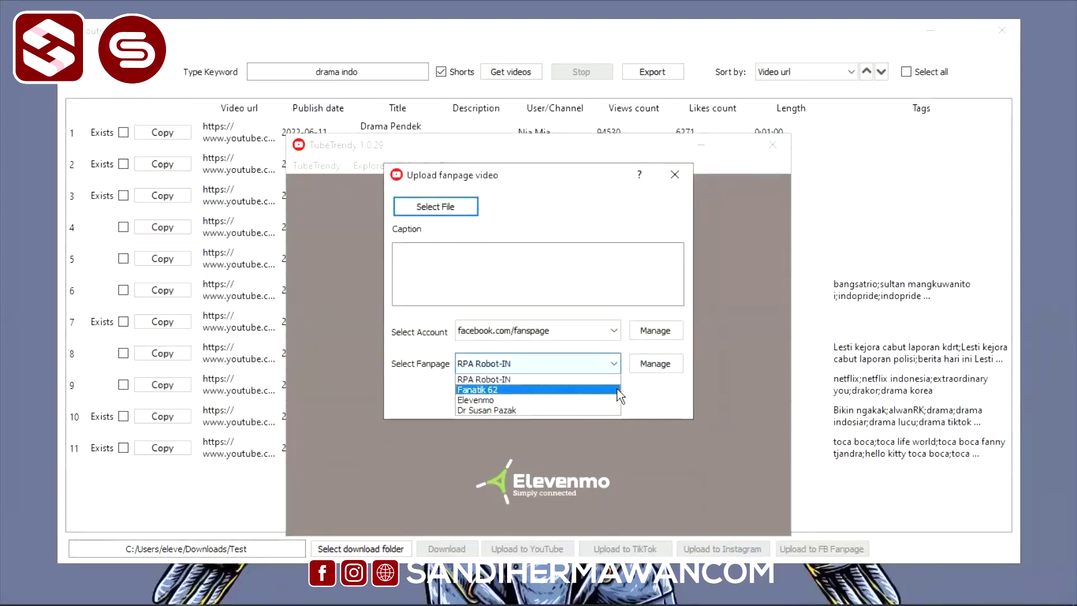
{"action": "left_click", "coordinate": [625, 269]}
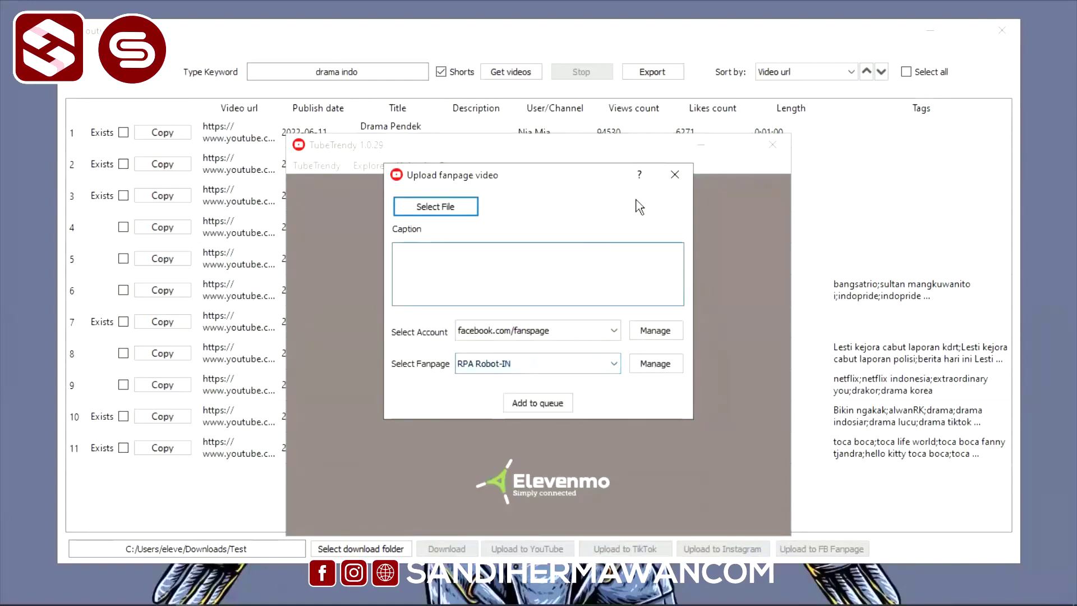
{"action": "left_click", "coordinate": [674, 174]}
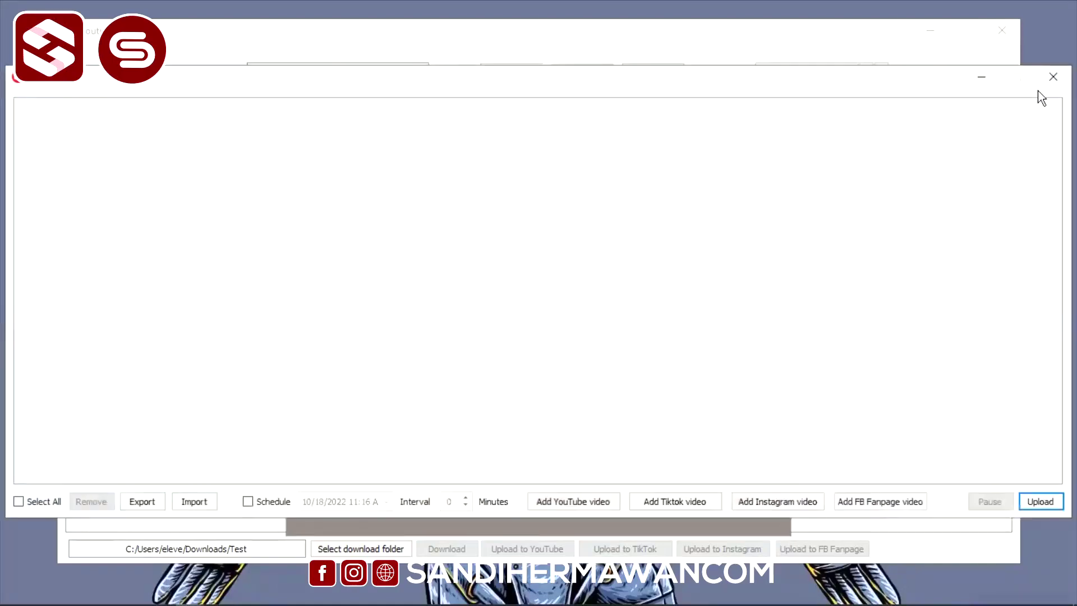
{"action": "left_click", "coordinate": [1052, 78]}
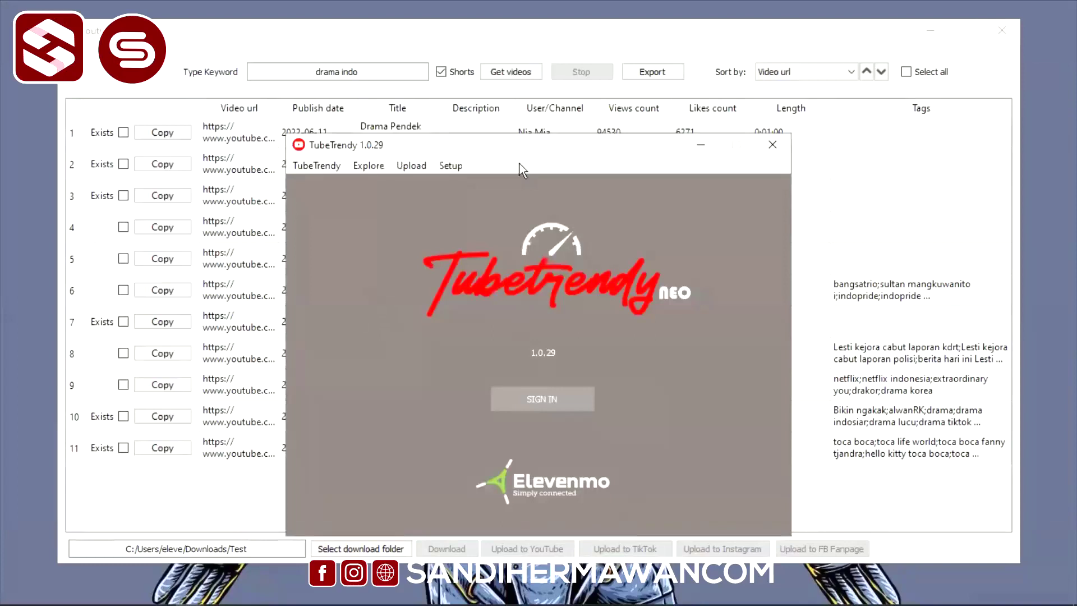
Tick video 4 in the search results and send the selection to a Facebook fanpage upload
{"action": "left_click", "coordinate": [569, 36]}
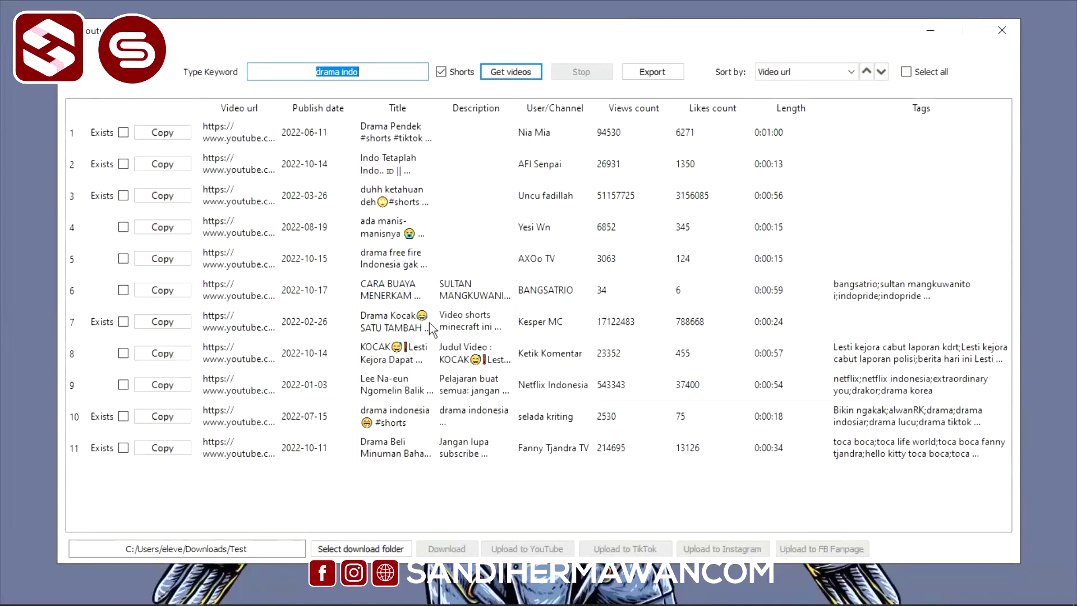
{"action": "left_click", "coordinate": [123, 227]}
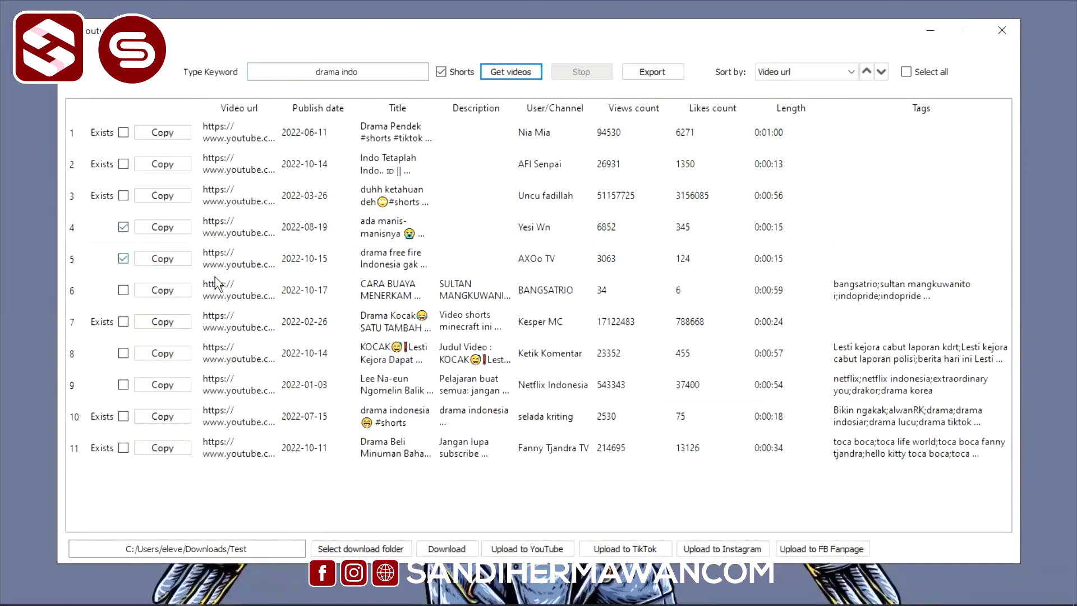
{"action": "left_click", "coordinate": [823, 552]}
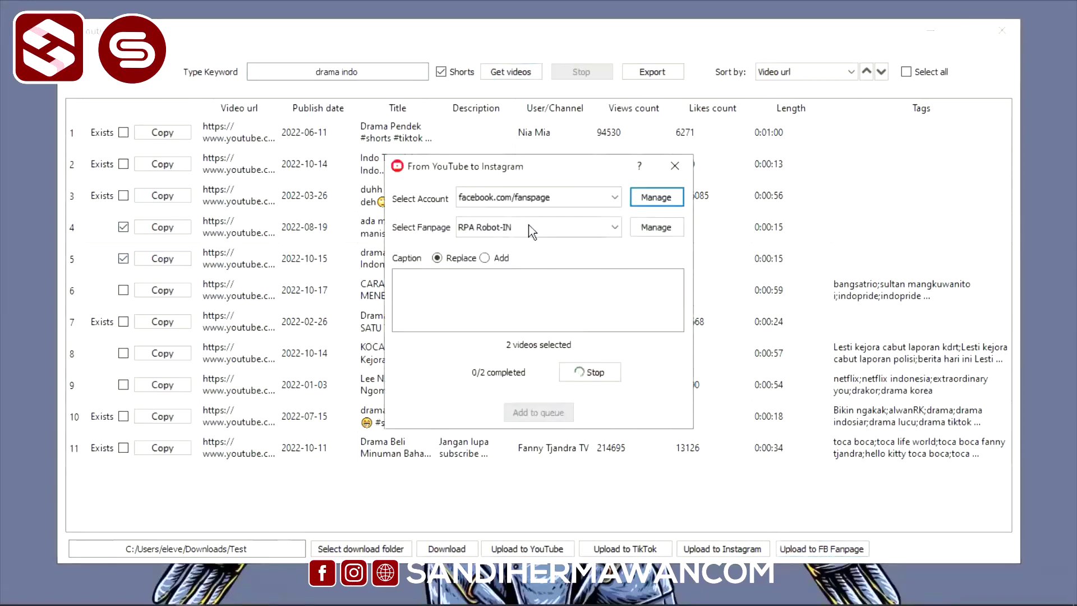
Keep the Facebook fan page account, choose the Fanatik 62 fanpage, and focus the caption
{"action": "left_click", "coordinate": [553, 197]}
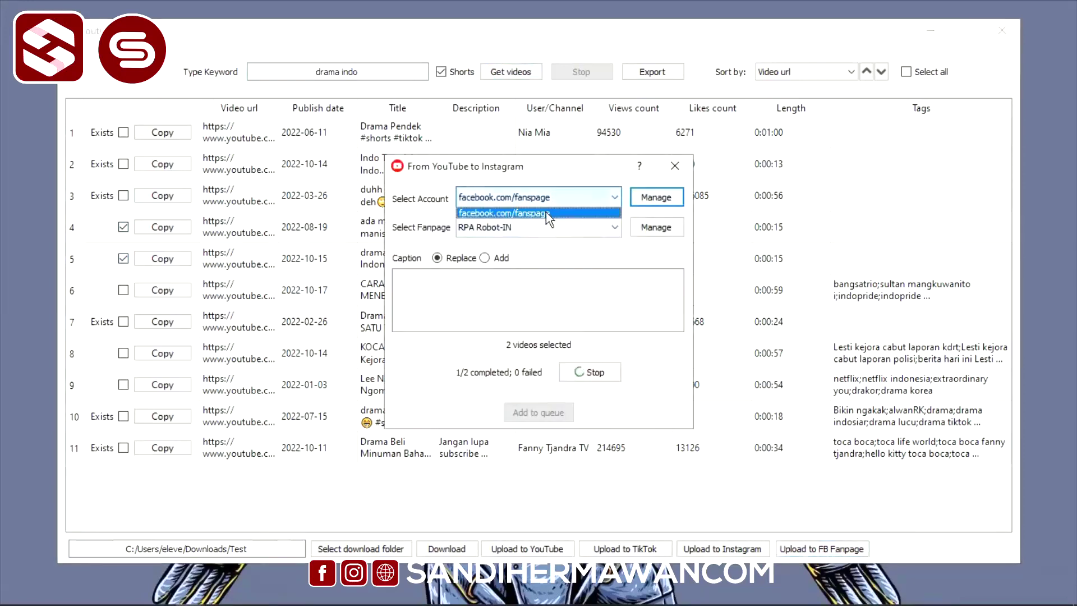
{"action": "left_click", "coordinate": [546, 212]}
{"action": "left_click", "coordinate": [606, 227]}
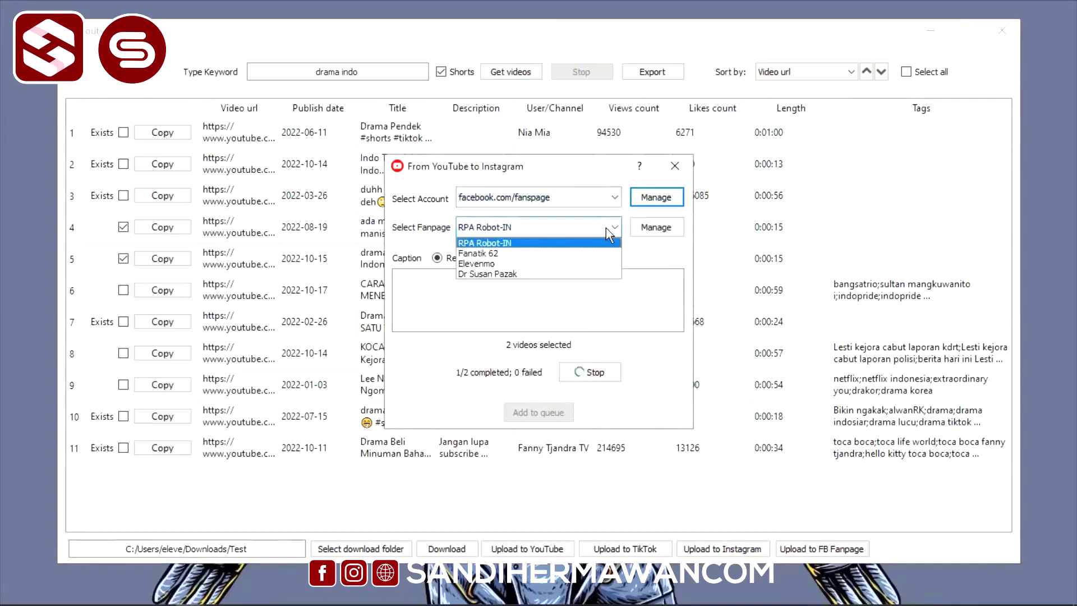
{"action": "left_click", "coordinate": [508, 254]}
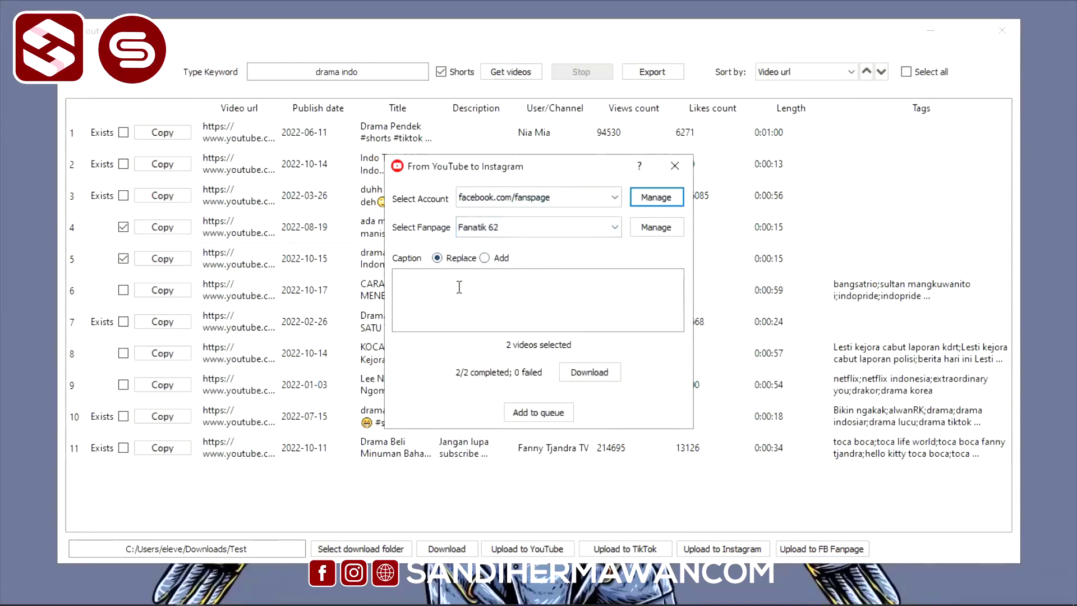
{"action": "left_click", "coordinate": [462, 287]}
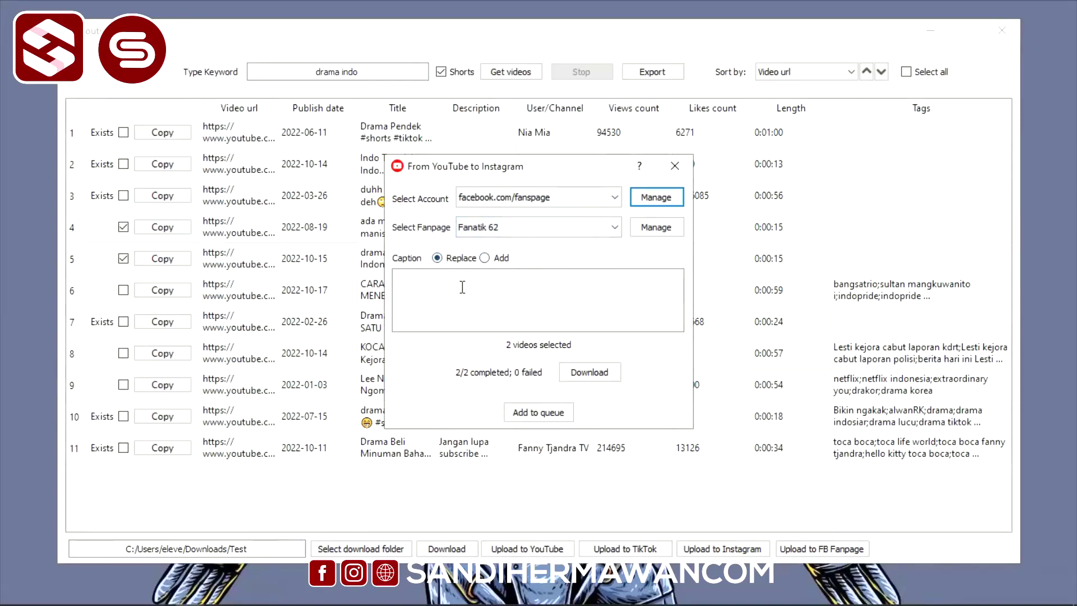
Add both videos to the upload queue and turn on scheduling
{"action": "left_click", "coordinate": [531, 415]}
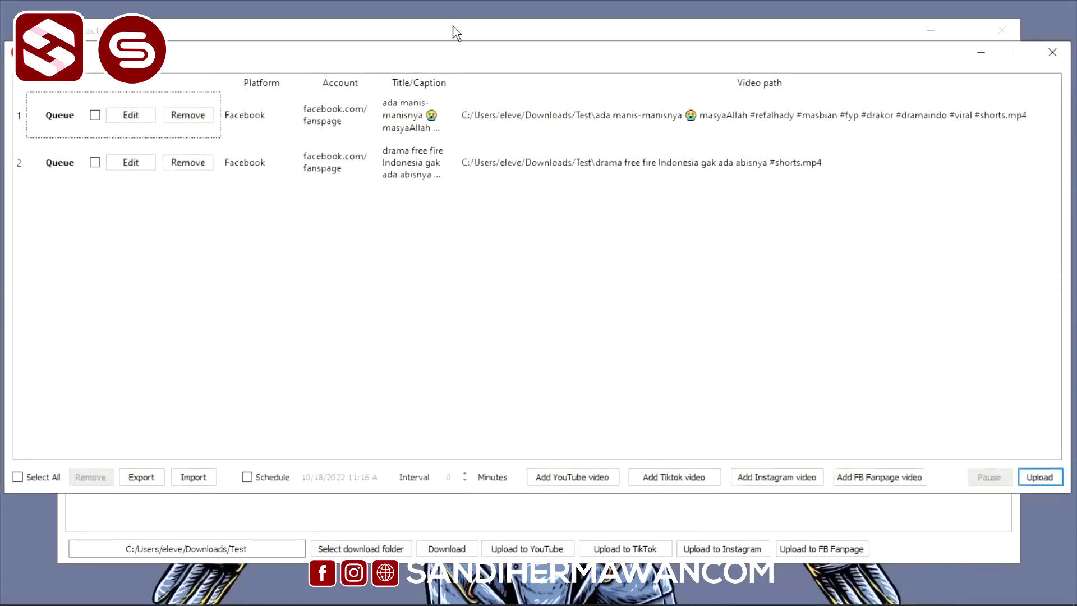
{"action": "left_click_drag", "start_coordinate": [476, 60], "coordinate": [488, 56]}
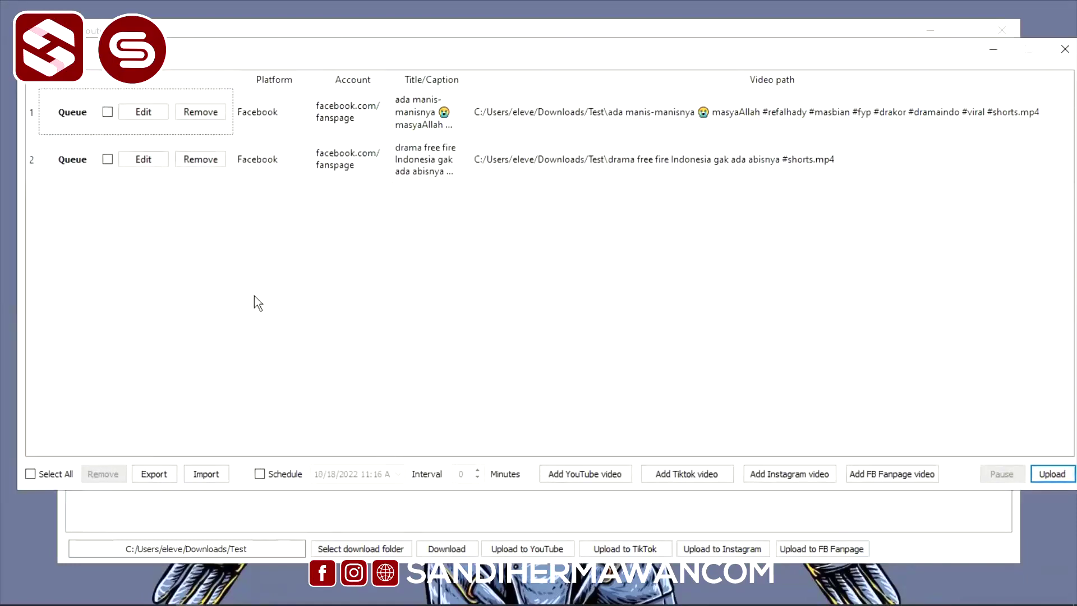
{"action": "left_click", "coordinate": [278, 472]}
{"action": "left_click", "coordinate": [277, 471]}
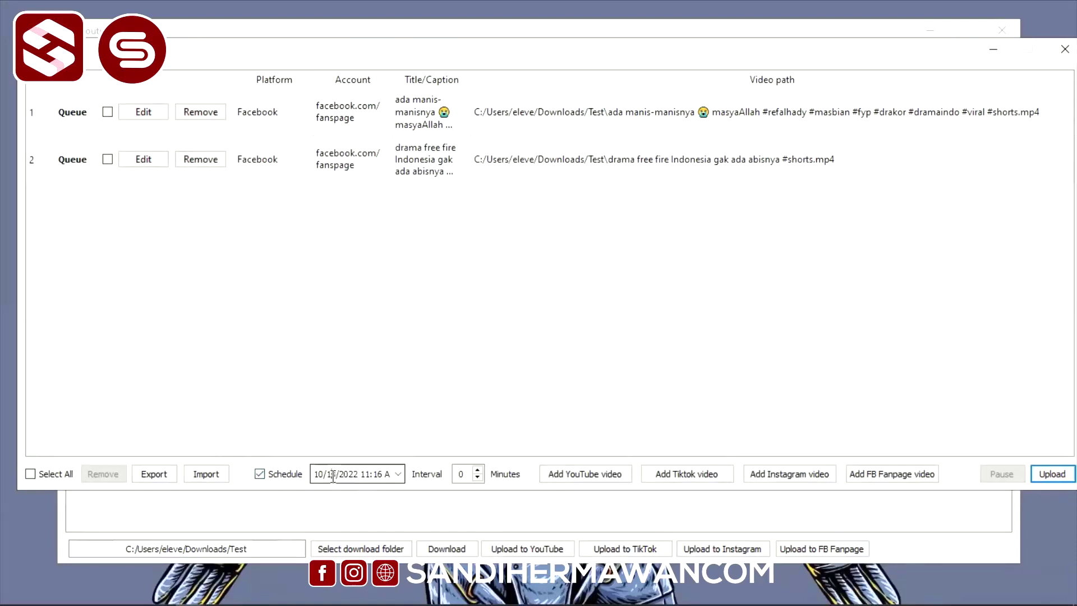
Set the schedule start to 10/19/2022 at 12:16 PM
{"action": "left_click", "coordinate": [327, 473]}
{"action": "left_click", "coordinate": [398, 474]}
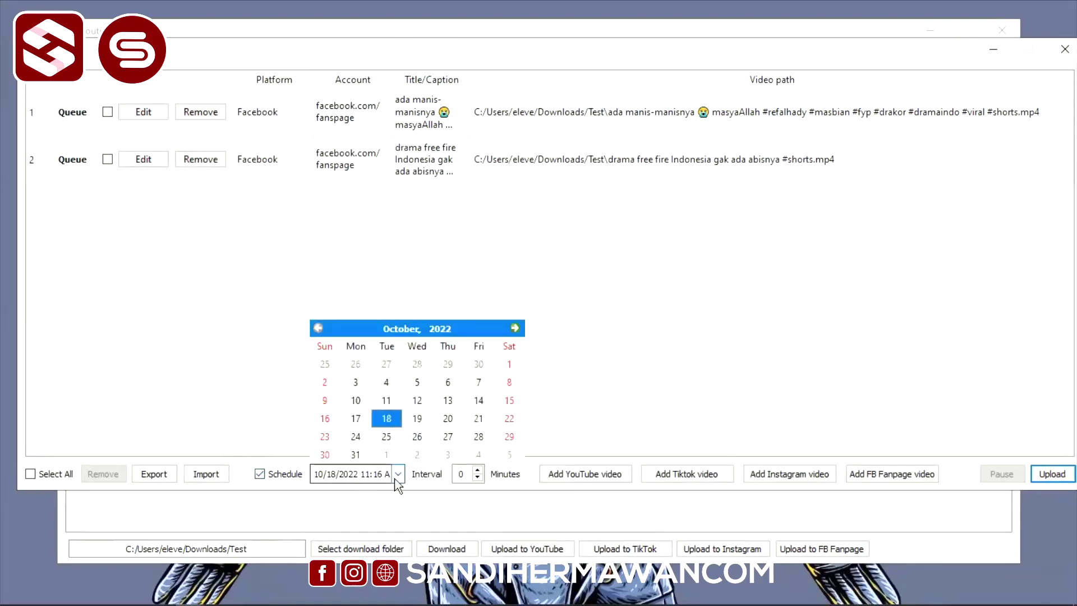
{"action": "left_click", "coordinate": [416, 418]}
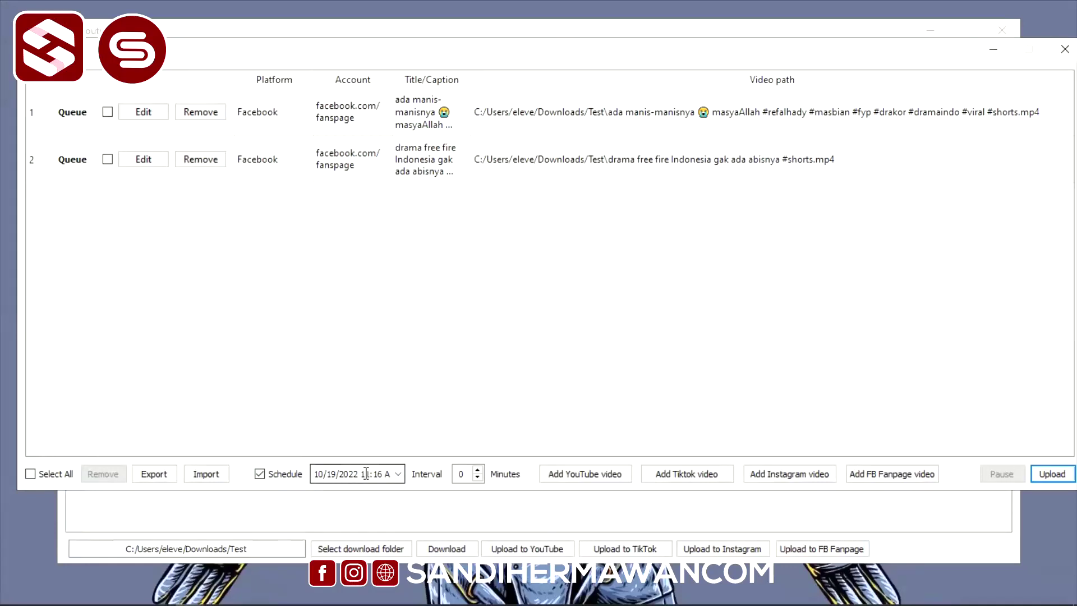
{"action": "left_click", "coordinate": [366, 474]}
{"action": "type", "text": "14"}
{"action": "type", "text": "12"}
{"action": "left_click", "coordinate": [385, 474]}
{"action": "type", "text": "151615"}
Set a 5-minute interval between uploads and start uploading the queue
{"action": "left_click", "coordinate": [478, 478]}
{"action": "left_click", "coordinate": [479, 471]}
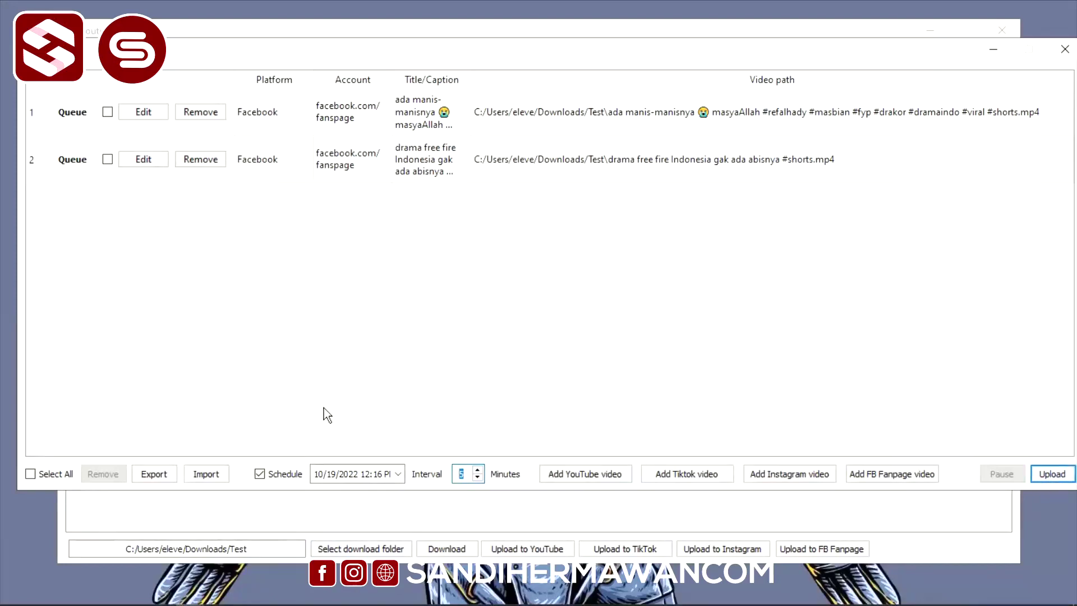
{"action": "left_click", "coordinate": [265, 478]}
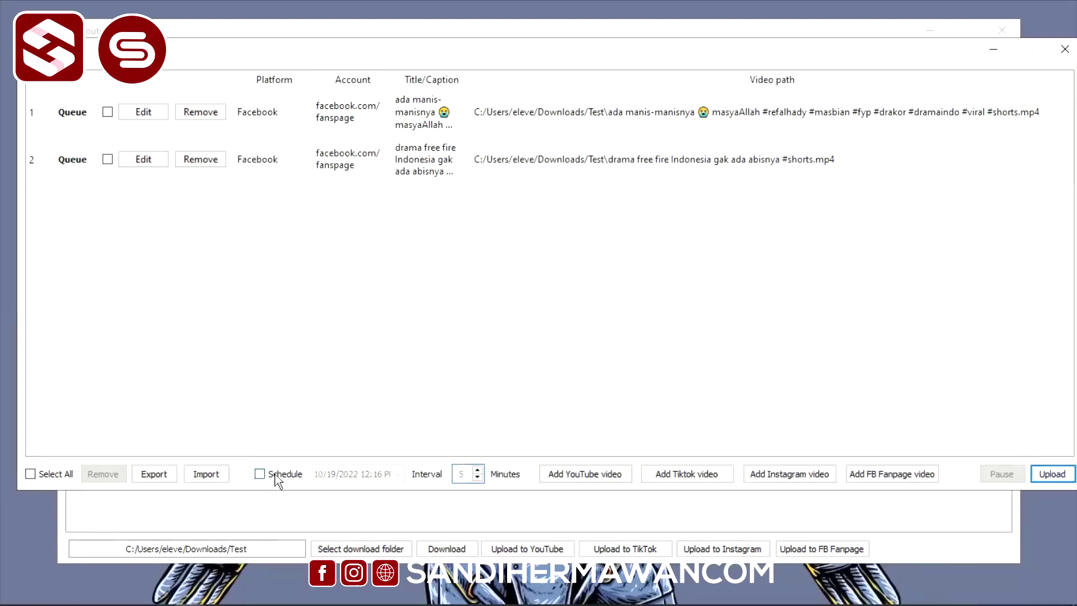
{"action": "left_click", "coordinate": [275, 473]}
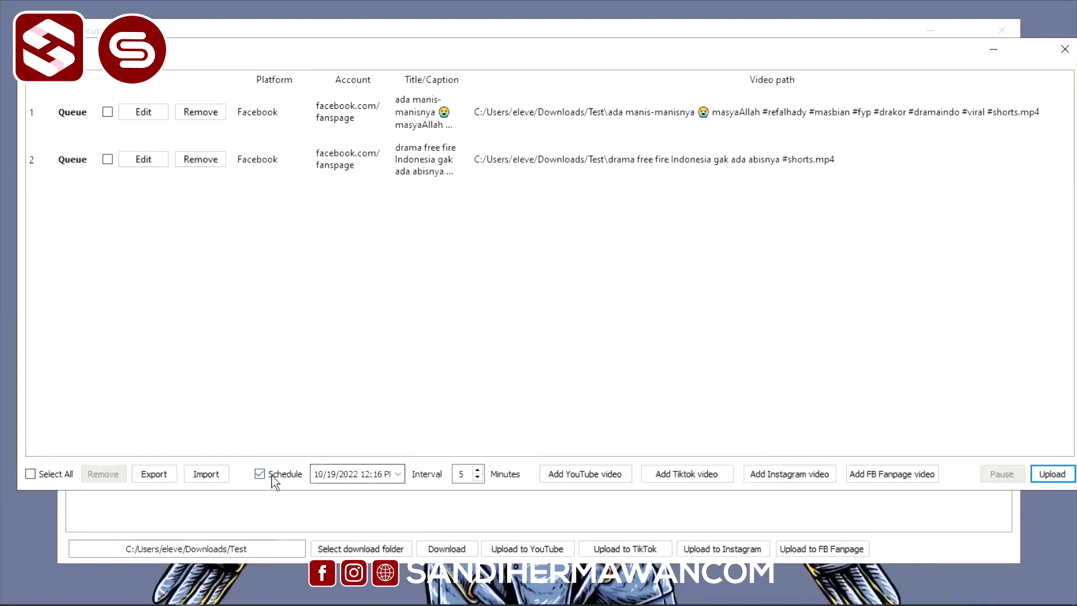
{"action": "left_click", "coordinate": [1049, 474]}
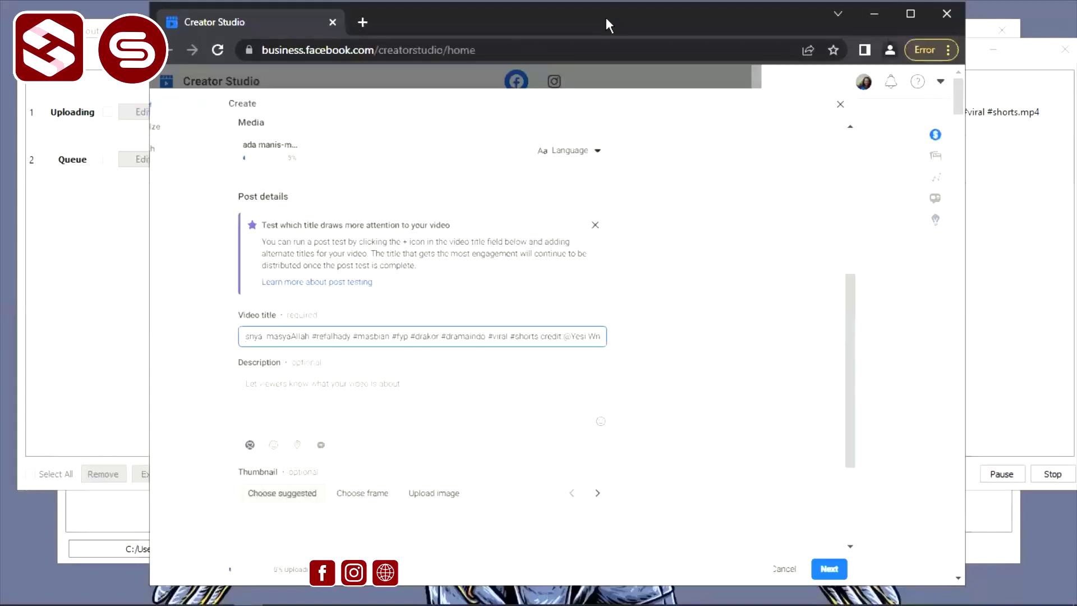
Schedule the first video in Creator Studio for 10/19/2022 at 12:16 AM
{"action": "key", "text": "Tab"}
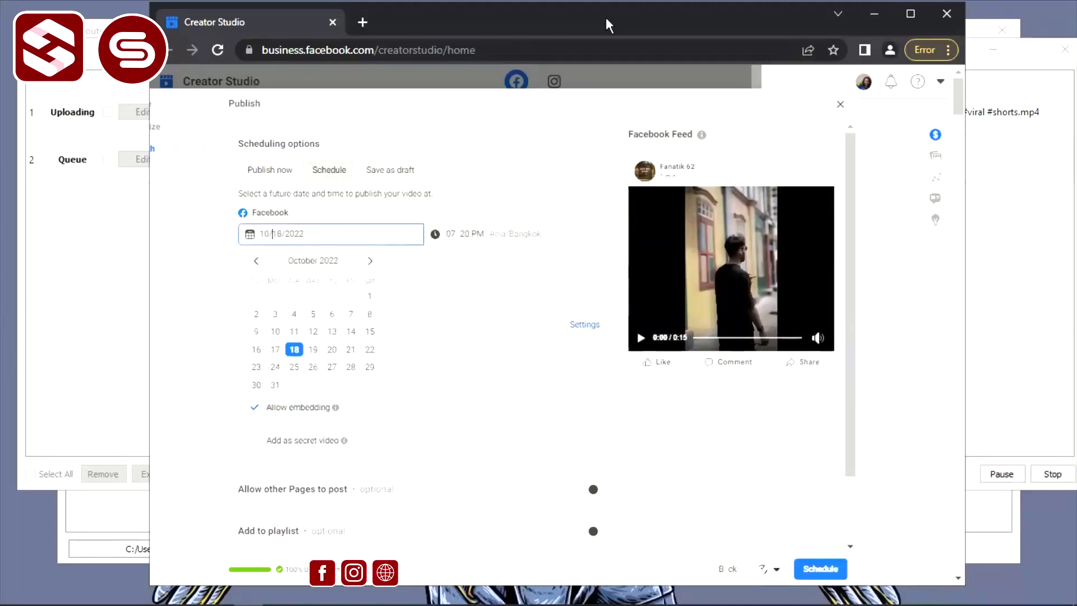
{"action": "key", "text": "Delete"}
{"action": "type", "text": "9"}
{"action": "key", "text": "Tab"}
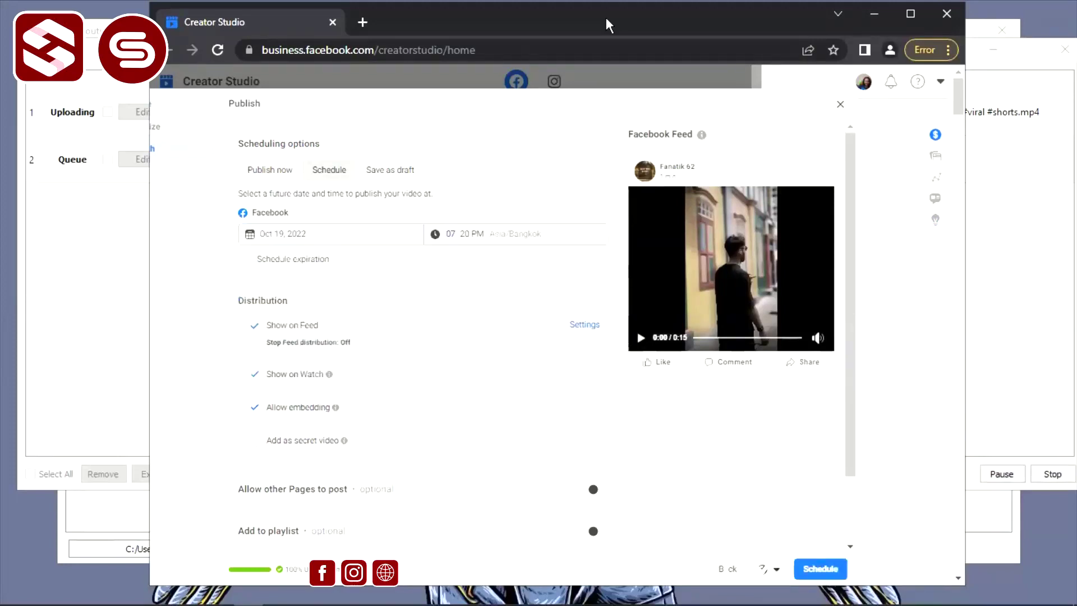
{"action": "type", "text": "12a16 AM"}
{"action": "key", "text": "Return"}
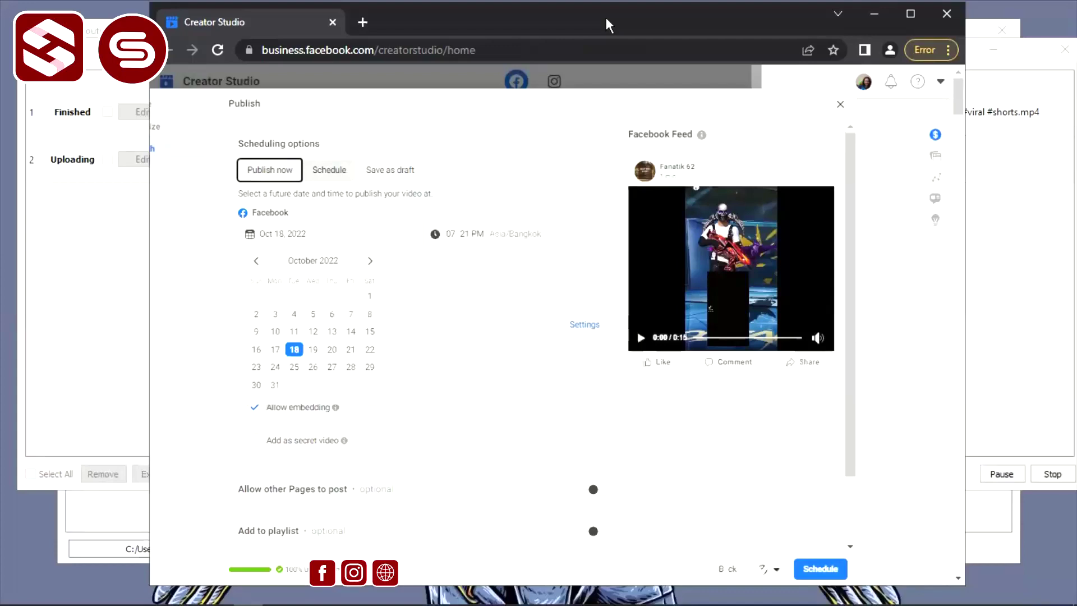
Change the second video's publish date to 10/19/2022, set hour 12, and submit
{"action": "key", "text": "Right"}
{"action": "key", "text": "Right"}
{"action": "key", "text": "BackSpace"}
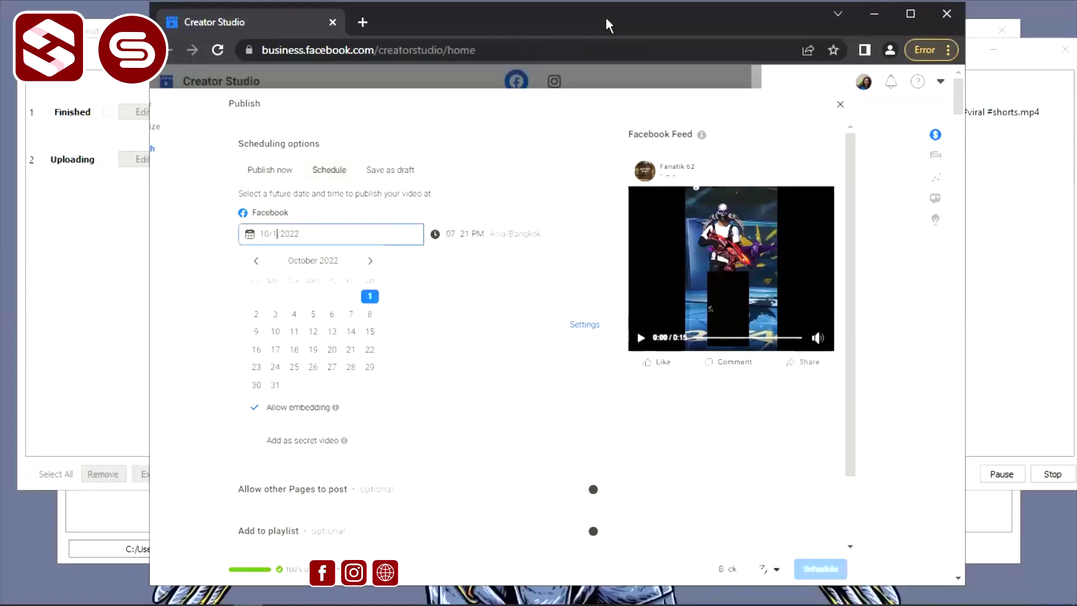
{"action": "type", "text": "9"}
{"action": "key", "text": "Tab"}
{"action": "type", "text": "12"}
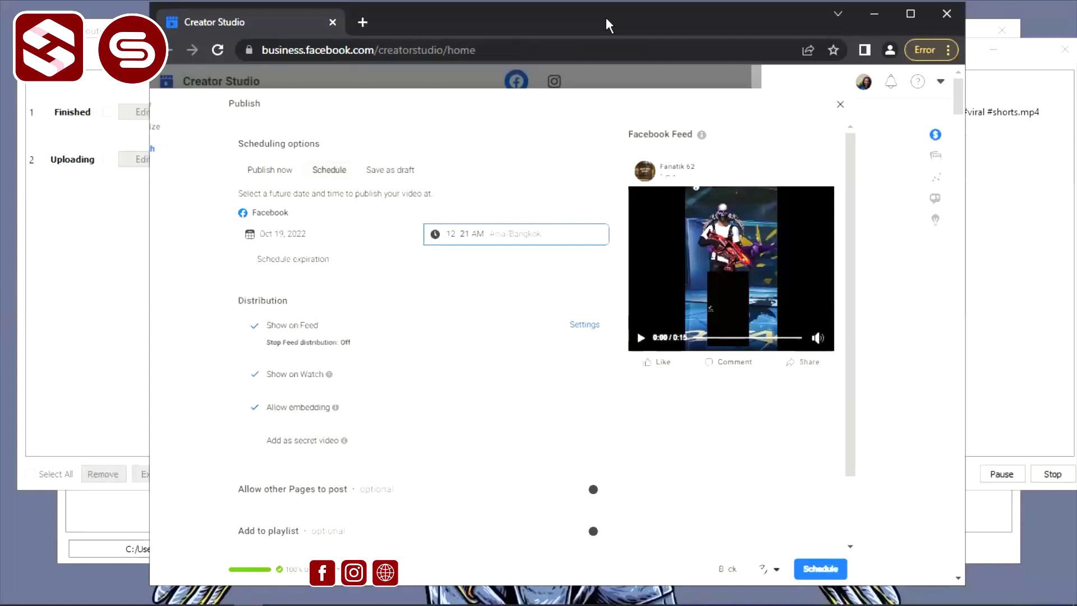
{"action": "key", "text": "Return"}
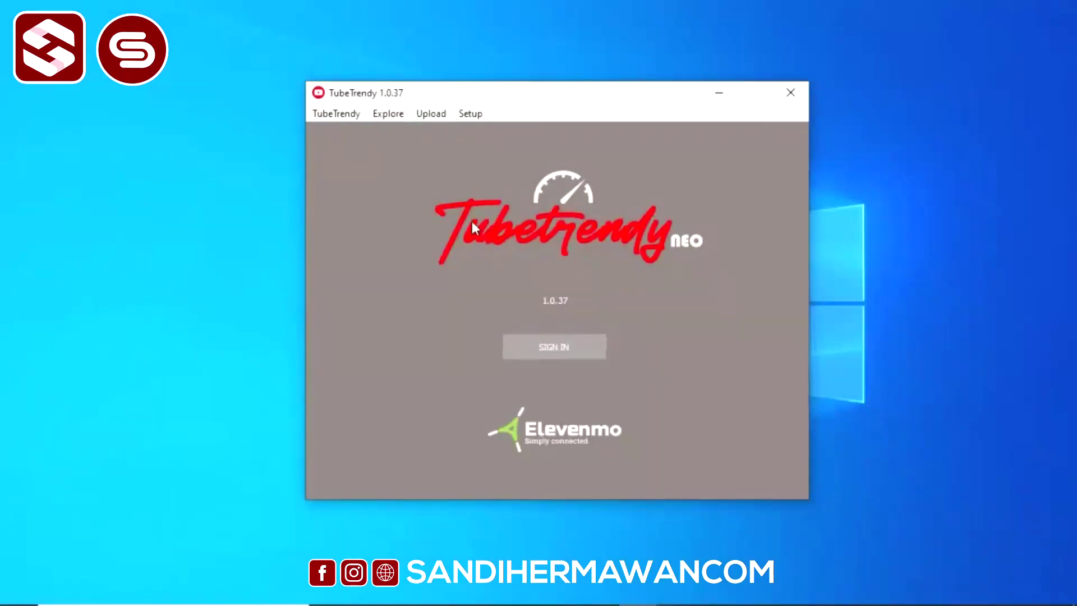
{"action": "left_click", "coordinate": [386, 114]}
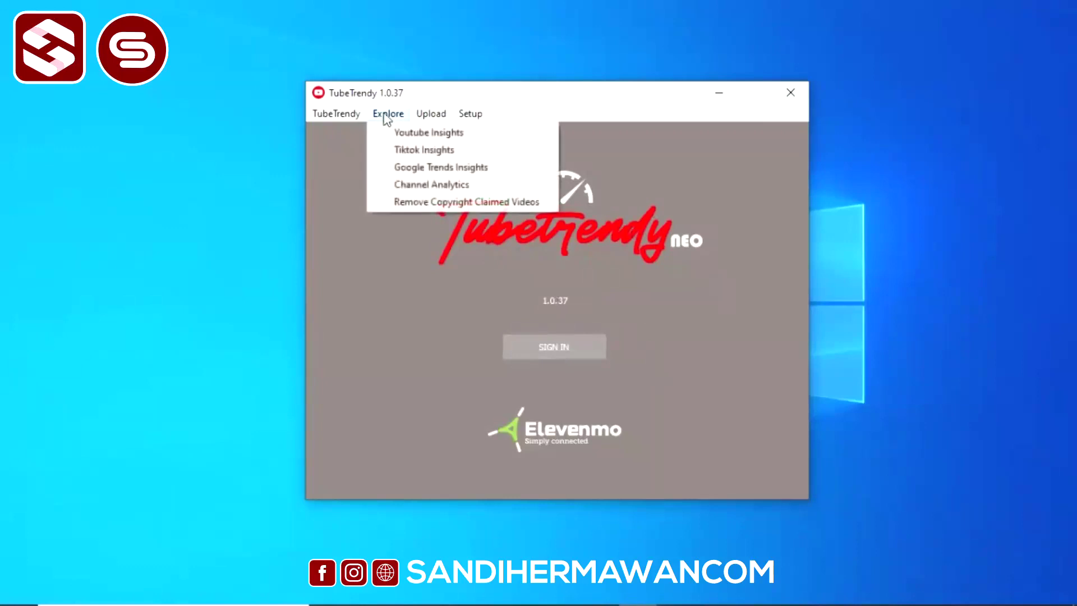
{"action": "left_click", "coordinate": [410, 150]}
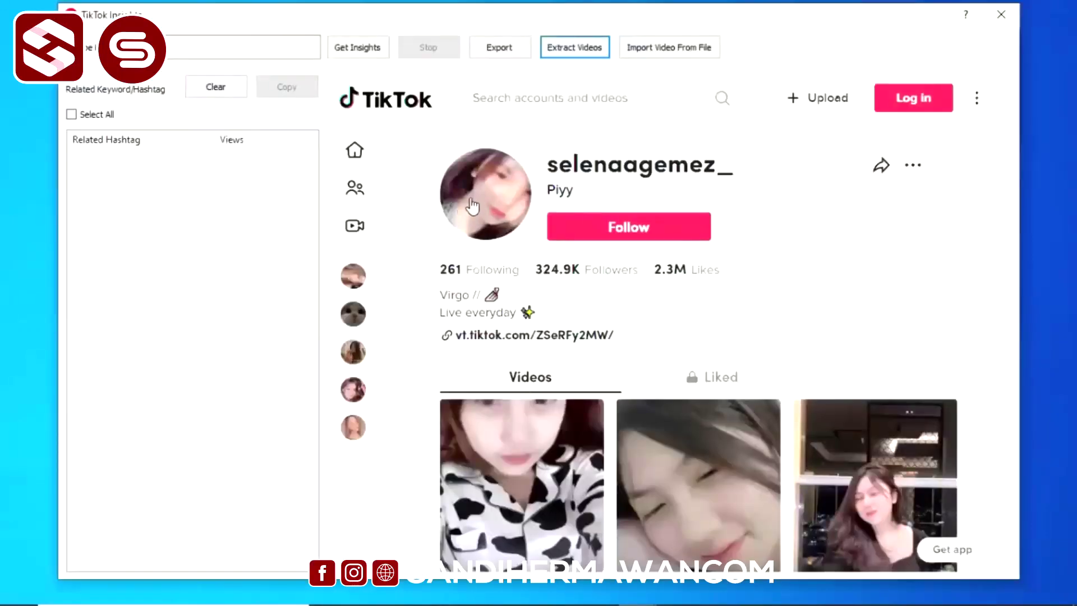
{"action": "left_click", "coordinate": [566, 50]}
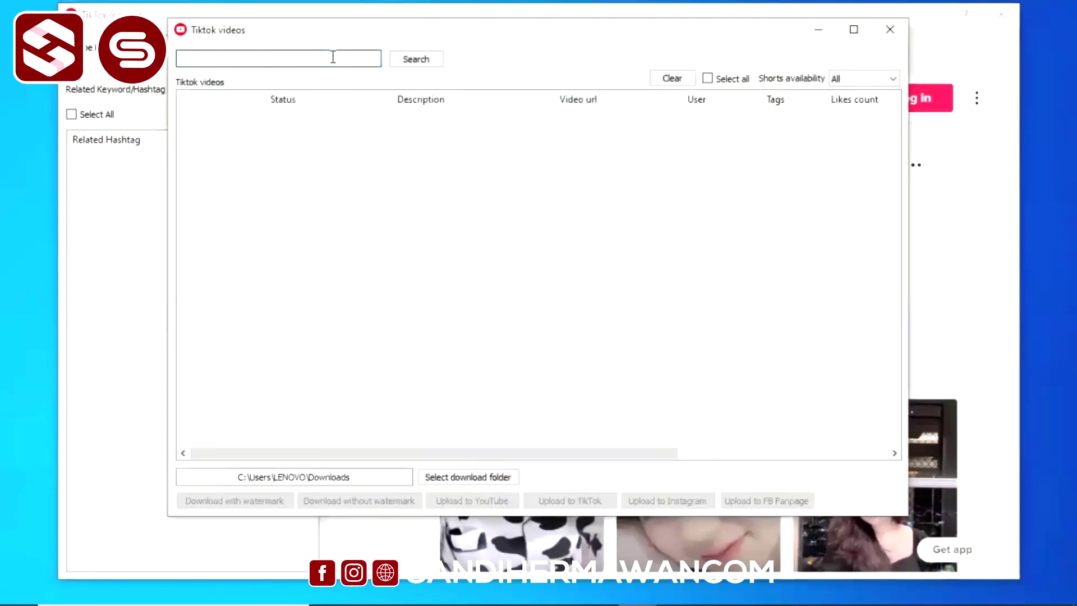
{"action": "type", "text": "@username"}
{"action": "key", "text": "BackSpace"}
{"action": "left_click", "coordinate": [333, 56]}
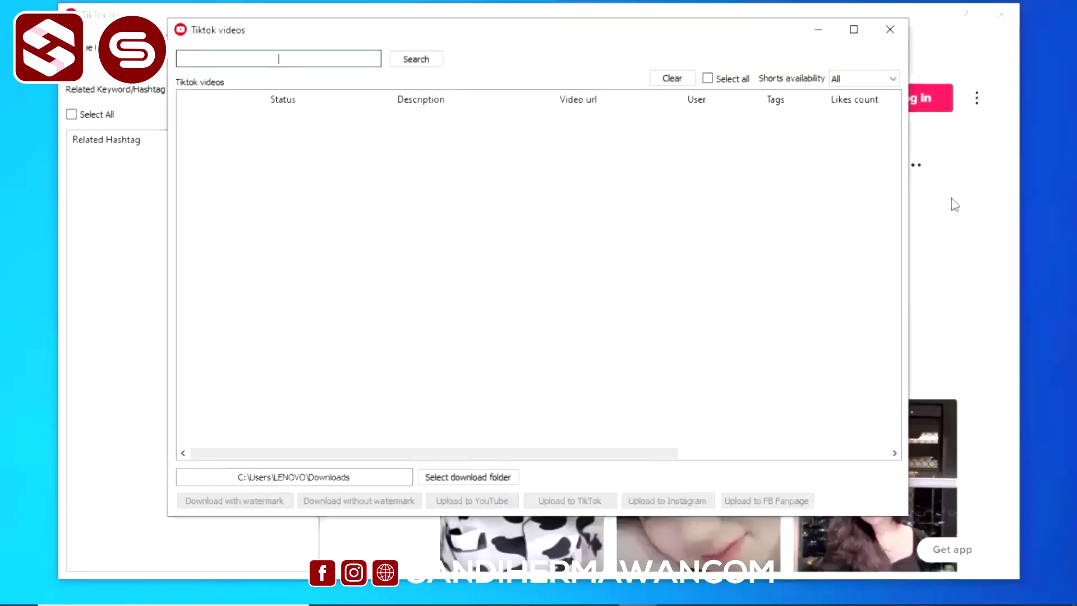
Copy the creator's username from their TikTok profile and start an @ entry in the search field
{"action": "key", "text": "alt+F4"}
{"action": "left_click_drag", "start_coordinate": [732, 169], "coordinate": [544, 167]}
{"action": "right_click", "coordinate": [585, 175]}
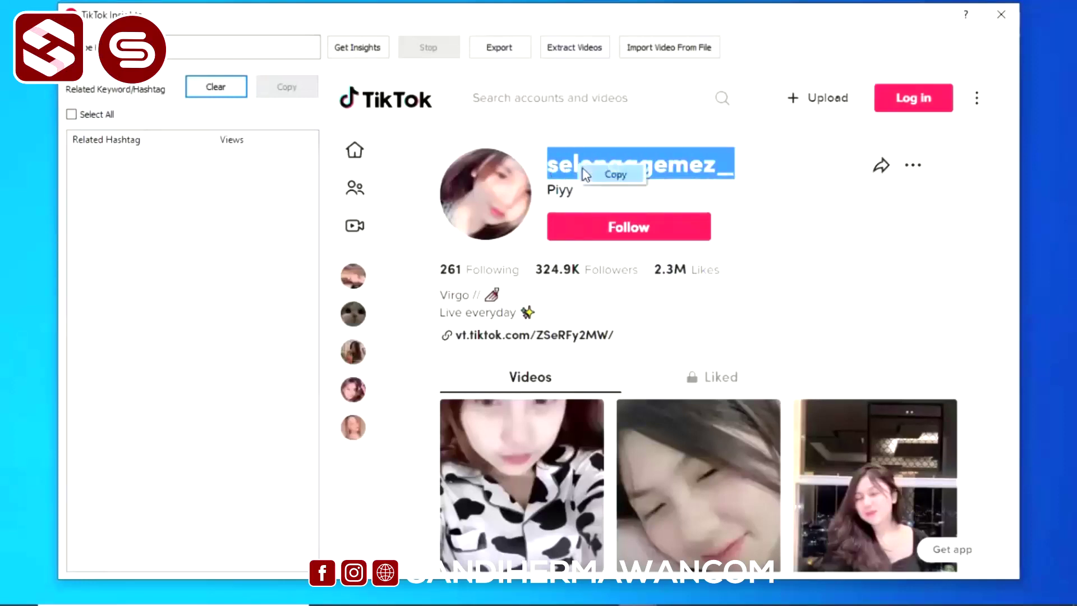
{"action": "left_click", "coordinate": [599, 178]}
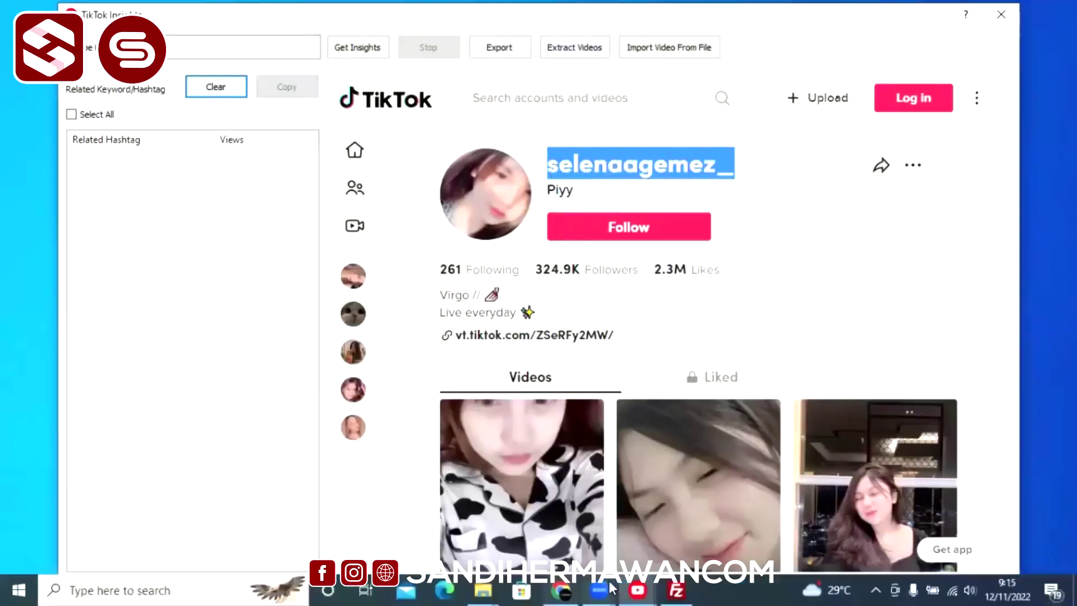
{"action": "left_click", "coordinate": [637, 595]}
{"action": "left_click", "coordinate": [825, 539]}
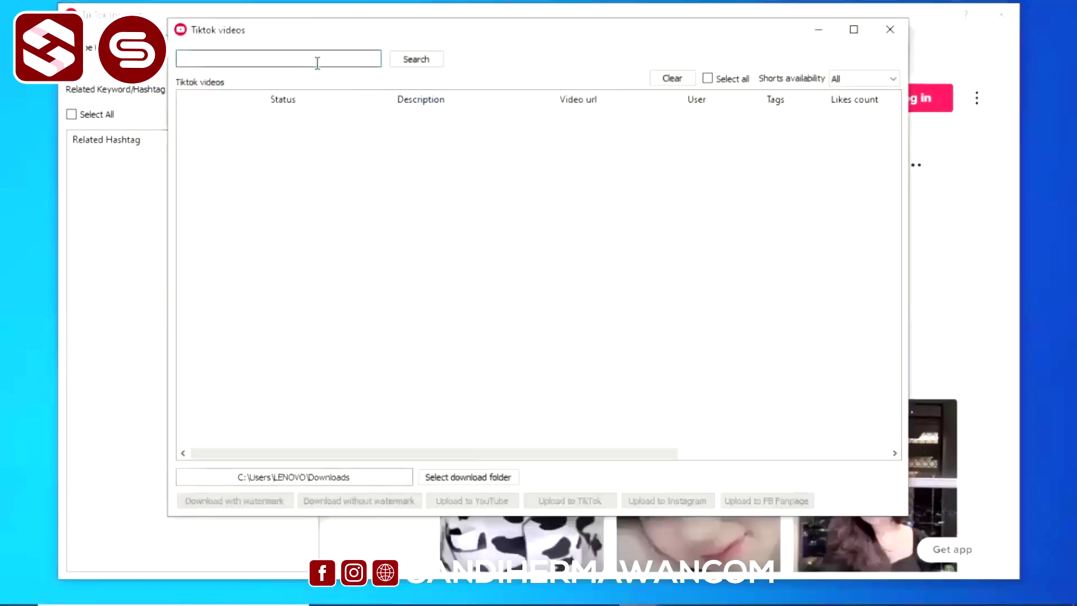
{"action": "type", "text": "@v"}
{"action": "key", "text": "BackSpace"}
Search for the creator's TikTok videos, hiding the chromedriver console while results load
{"action": "type", "text": "selenagomez_"}
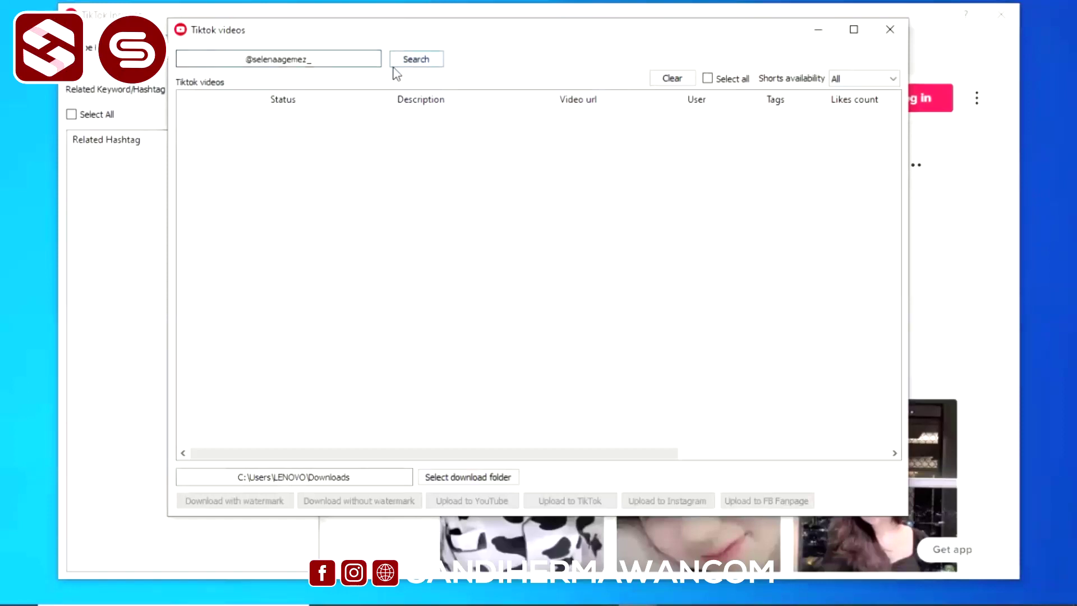
{"action": "left_click", "coordinate": [412, 63]}
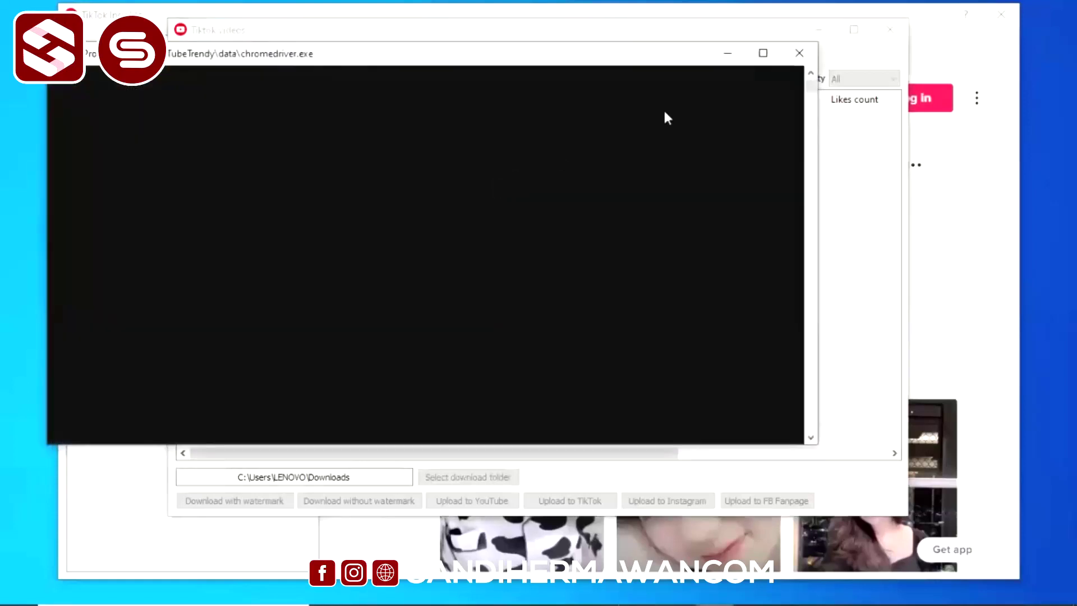
{"action": "left_click", "coordinate": [722, 36]}
{"action": "left_click", "coordinate": [723, 53]}
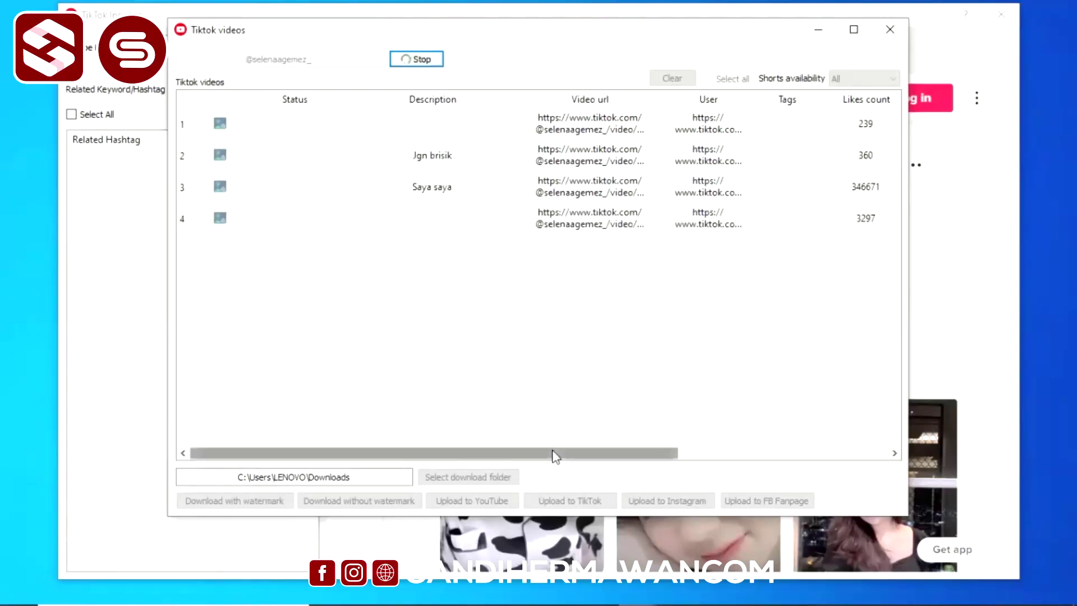
{"action": "left_click_drag", "start_coordinate": [553, 452], "coordinate": [577, 457]}
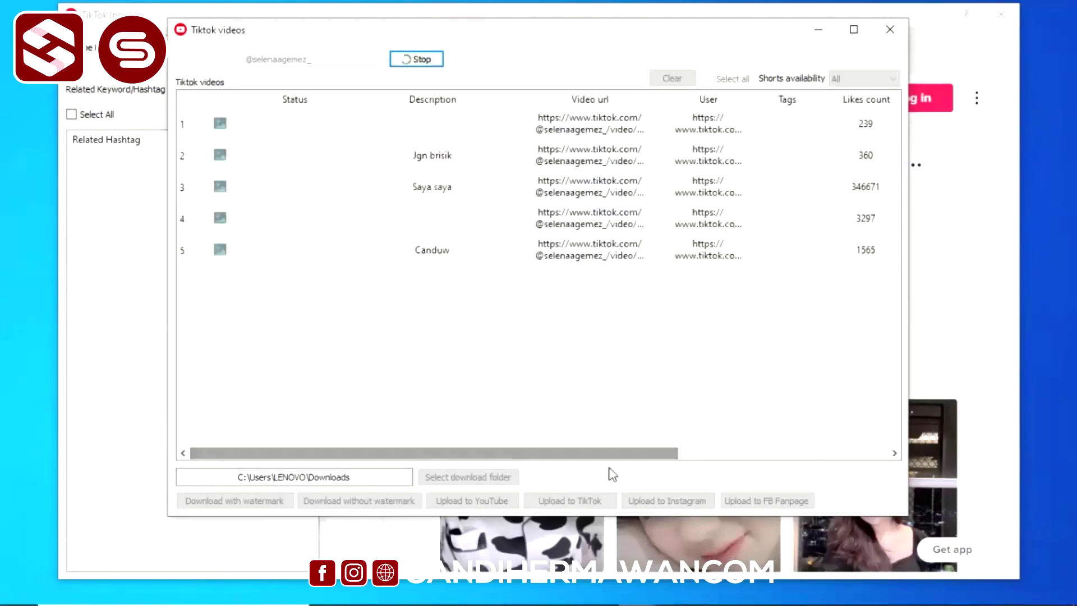
Stop the search and switch the Shorts availability filter to Yes, then back to All
{"action": "left_click", "coordinate": [422, 61]}
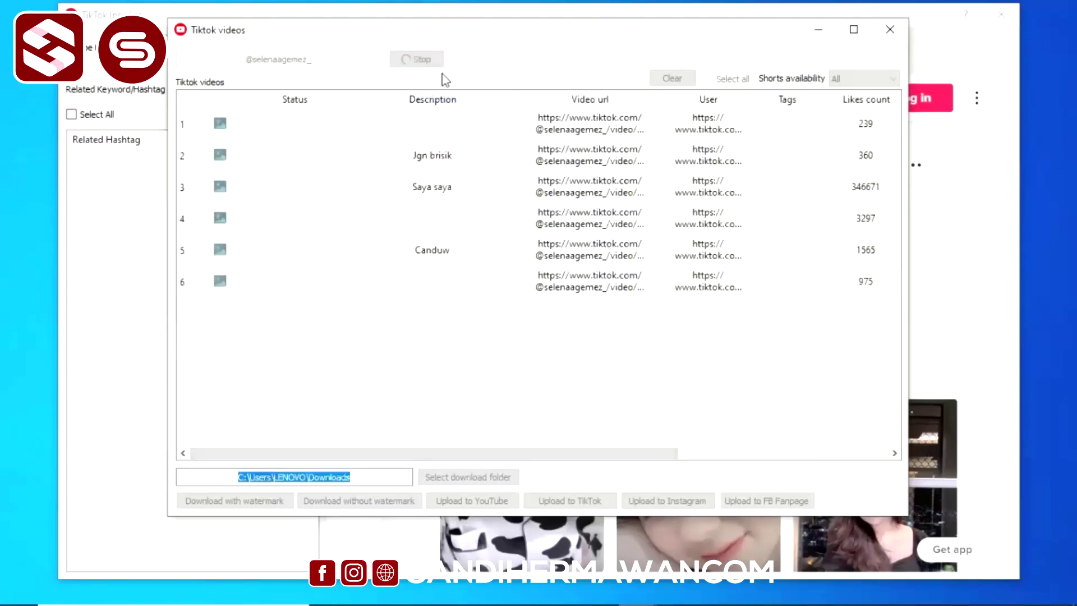
{"action": "left_click_drag", "start_coordinate": [487, 455], "coordinate": [785, 456]}
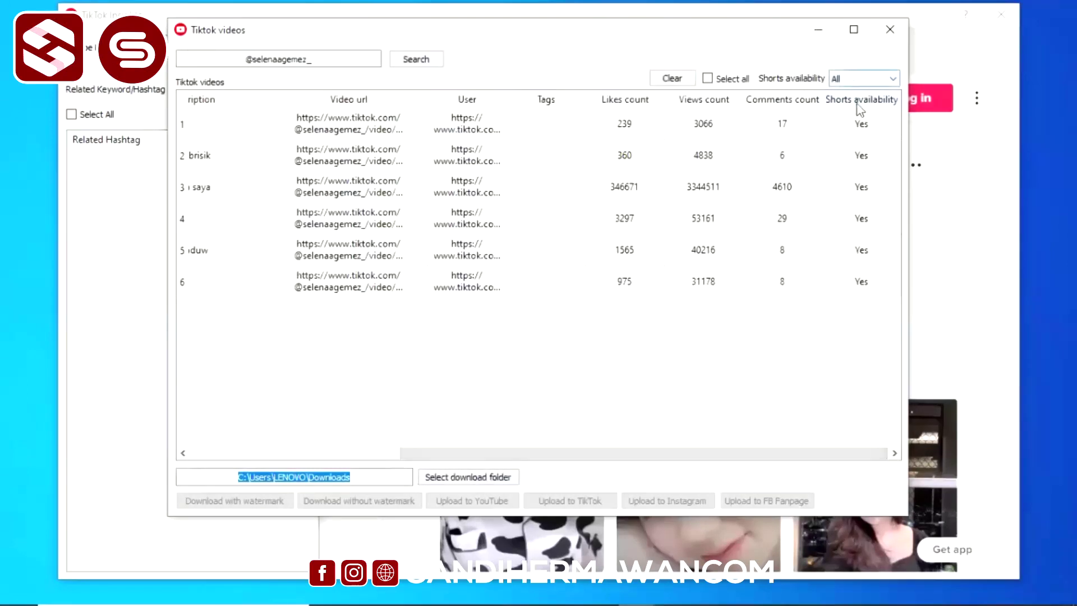
{"action": "left_click", "coordinate": [858, 79]}
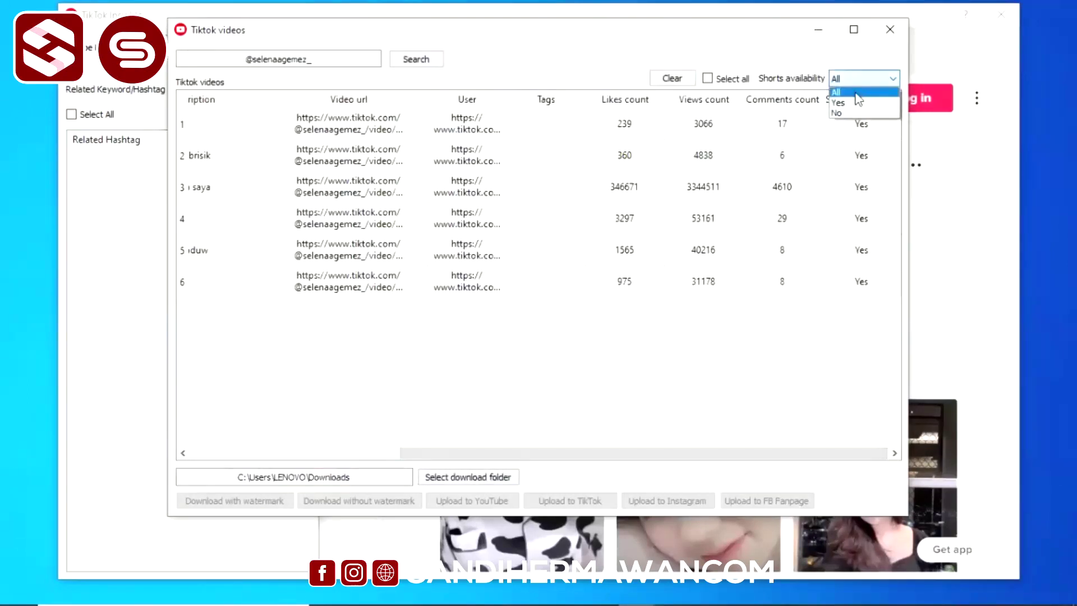
{"action": "left_click", "coordinate": [858, 104]}
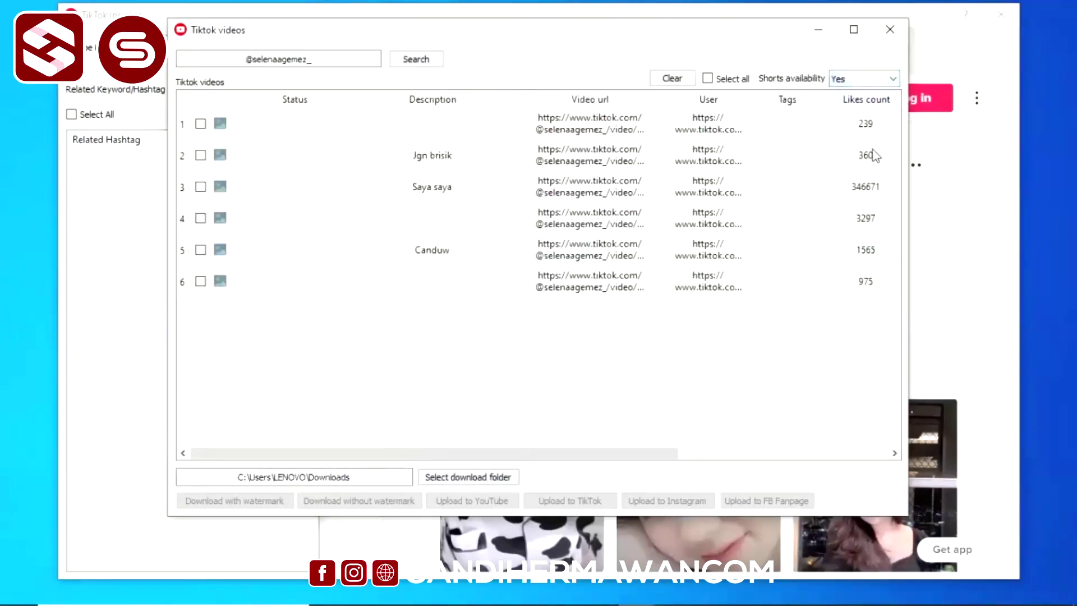
{"action": "left_click_drag", "start_coordinate": [642, 456], "coordinate": [764, 254]}
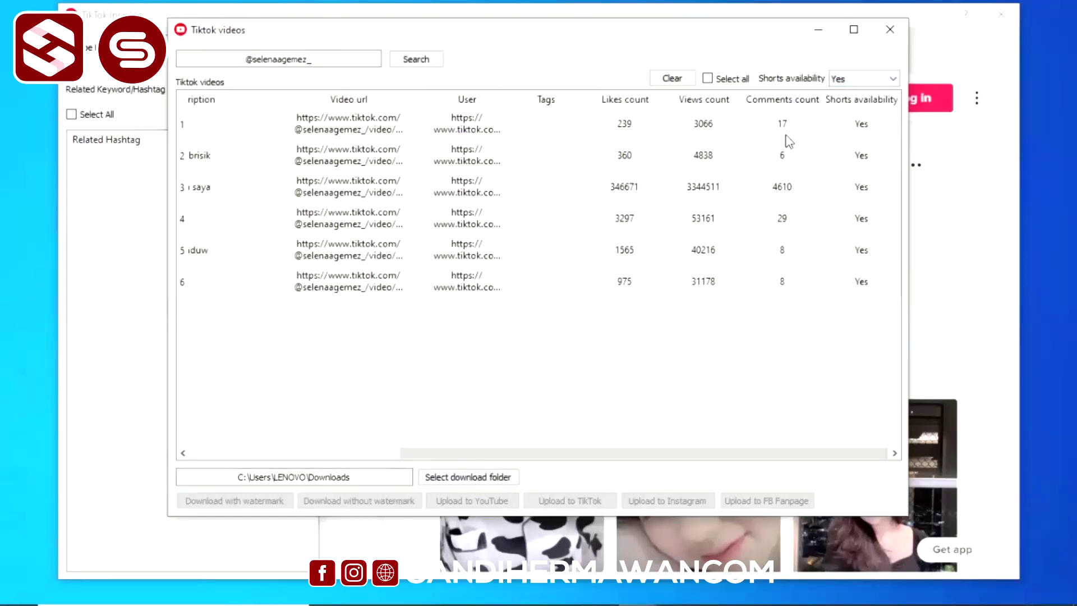
{"action": "left_click", "coordinate": [886, 82]}
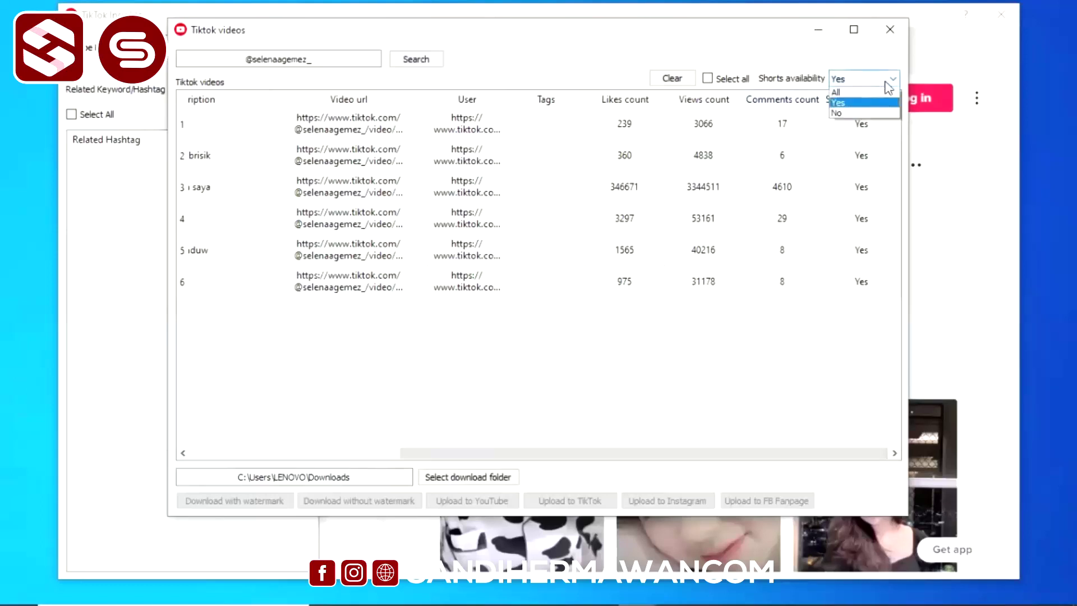
{"action": "left_click", "coordinate": [878, 97]}
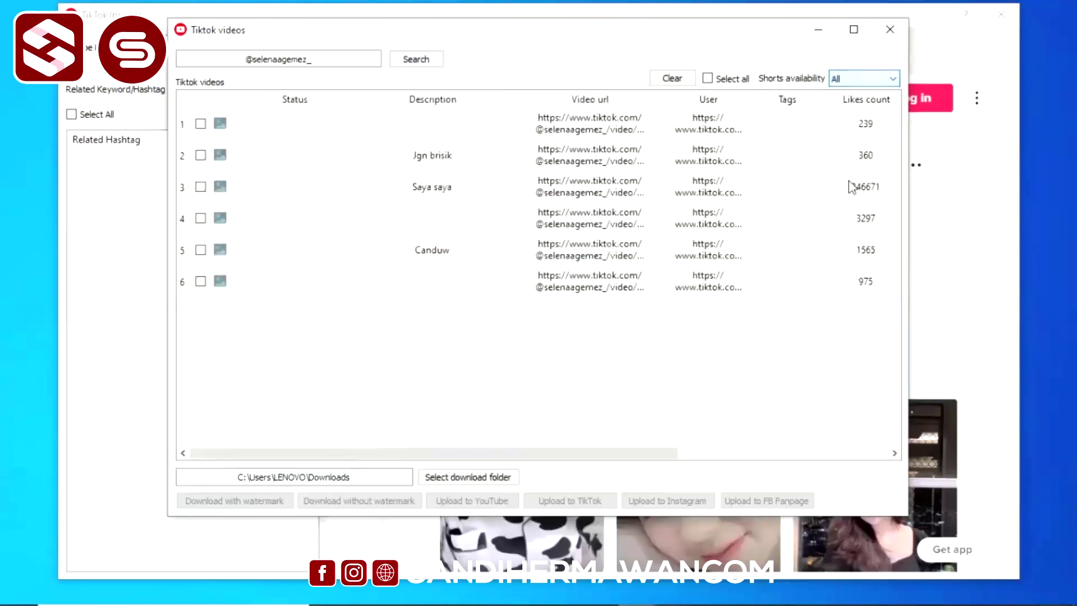
Tick the 'Jgn brisik' and 'Saya saya' videos
{"action": "left_click_drag", "start_coordinate": [668, 452], "coordinate": [904, 441]}
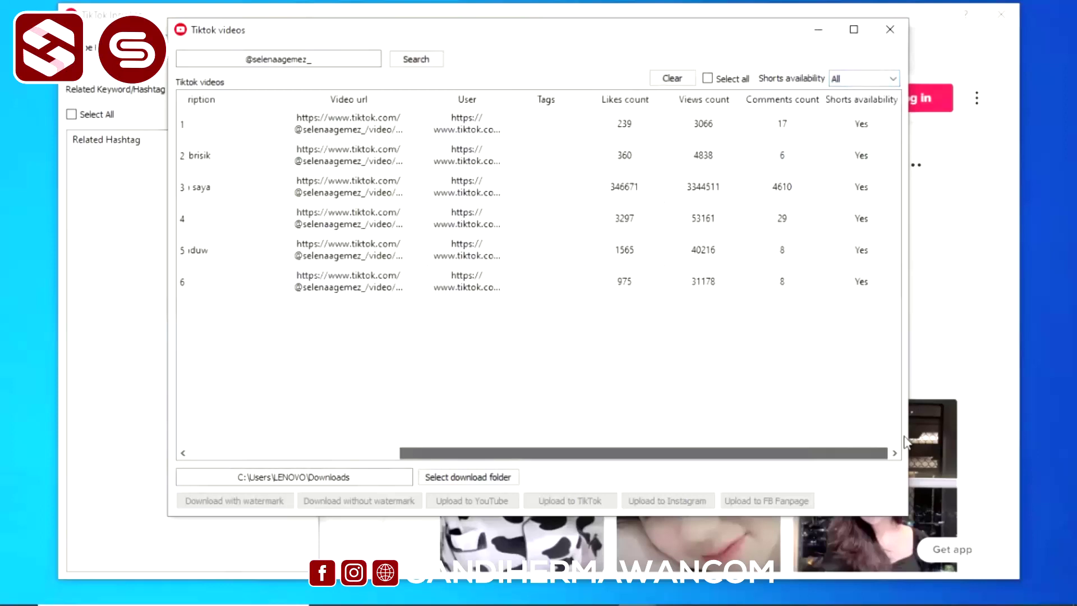
{"action": "left_click_drag", "start_coordinate": [756, 452], "coordinate": [553, 450]}
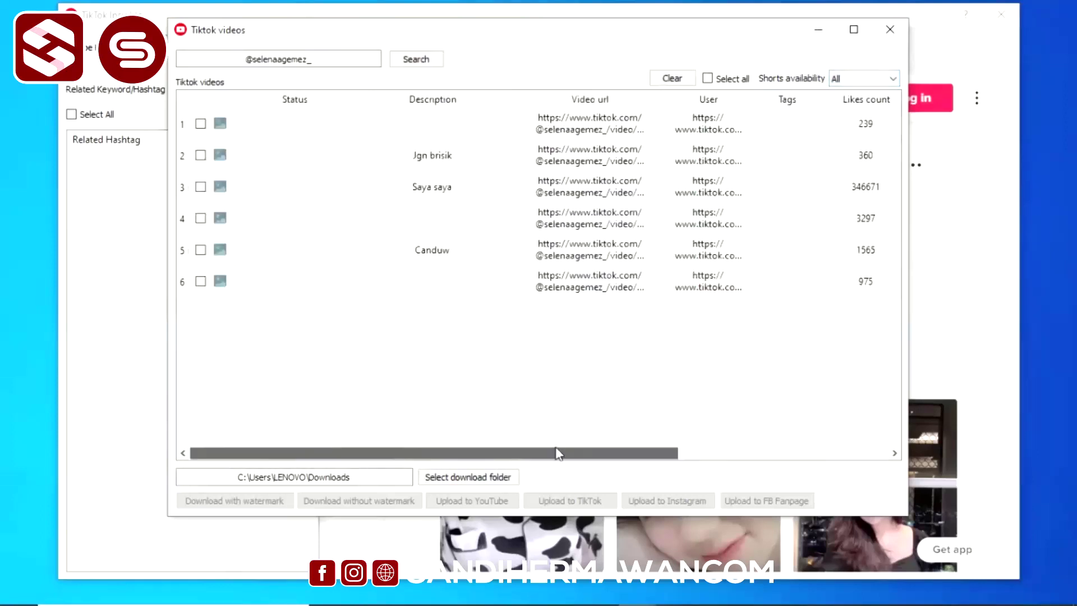
{"action": "left_click", "coordinate": [198, 156]}
{"action": "left_click", "coordinate": [200, 186]}
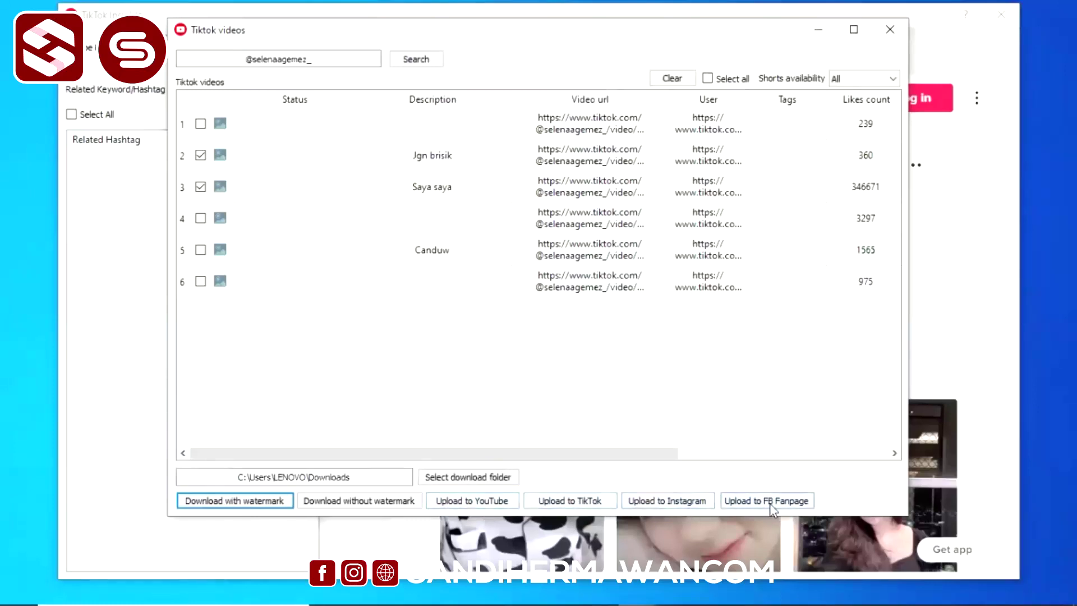
Queue 'Jgn brisik' and 'Saya saya' for the same Instagram account and remove both demo entries
{"action": "left_click", "coordinate": [668, 503]}
{"action": "left_click", "coordinate": [591, 216]}
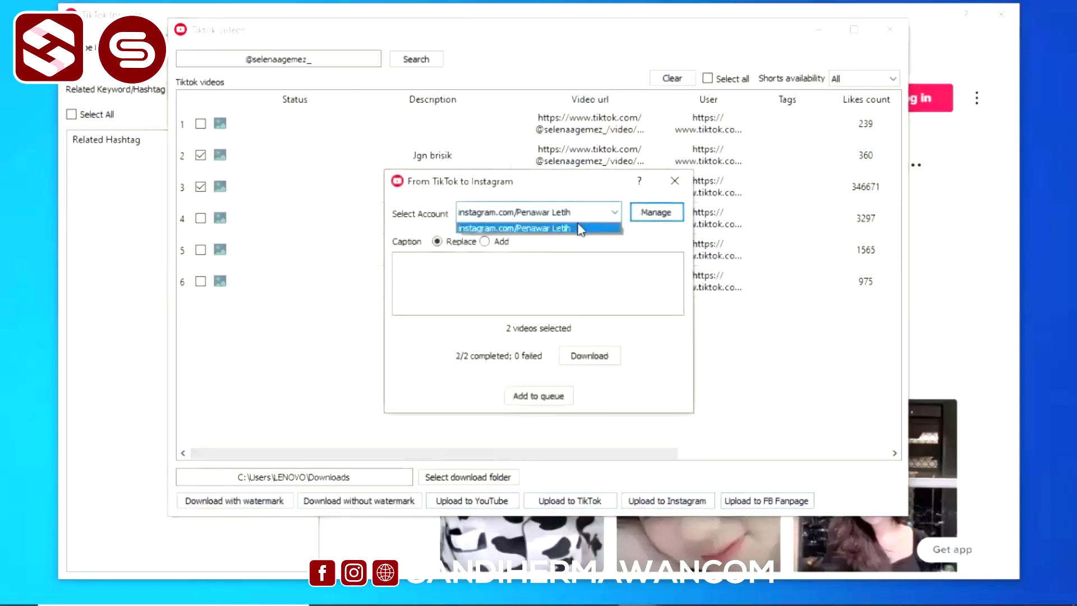
{"action": "left_click", "coordinate": [571, 227]}
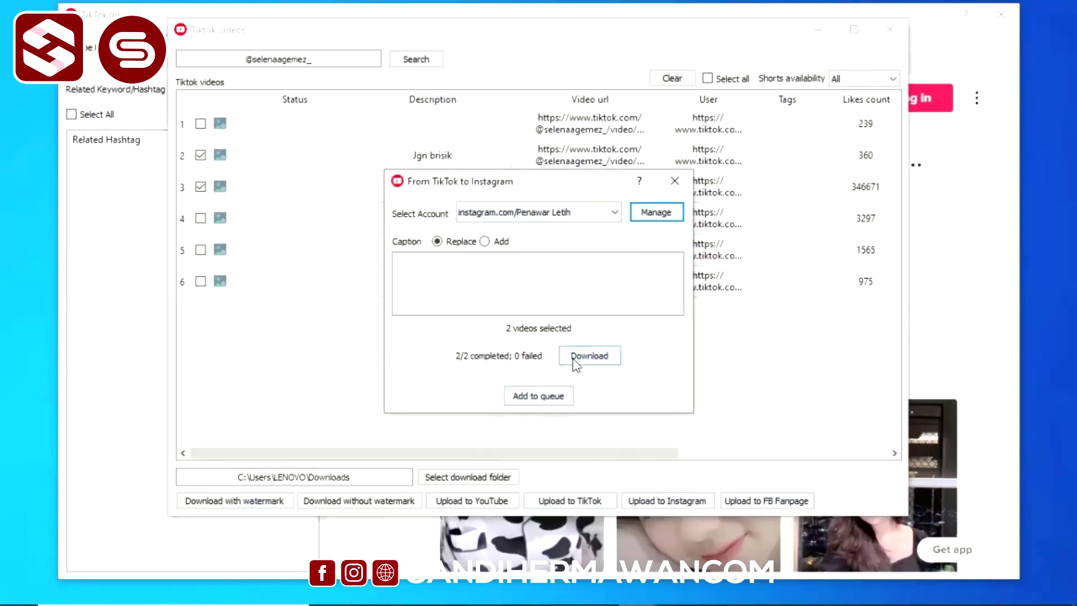
{"action": "left_click", "coordinate": [526, 396]}
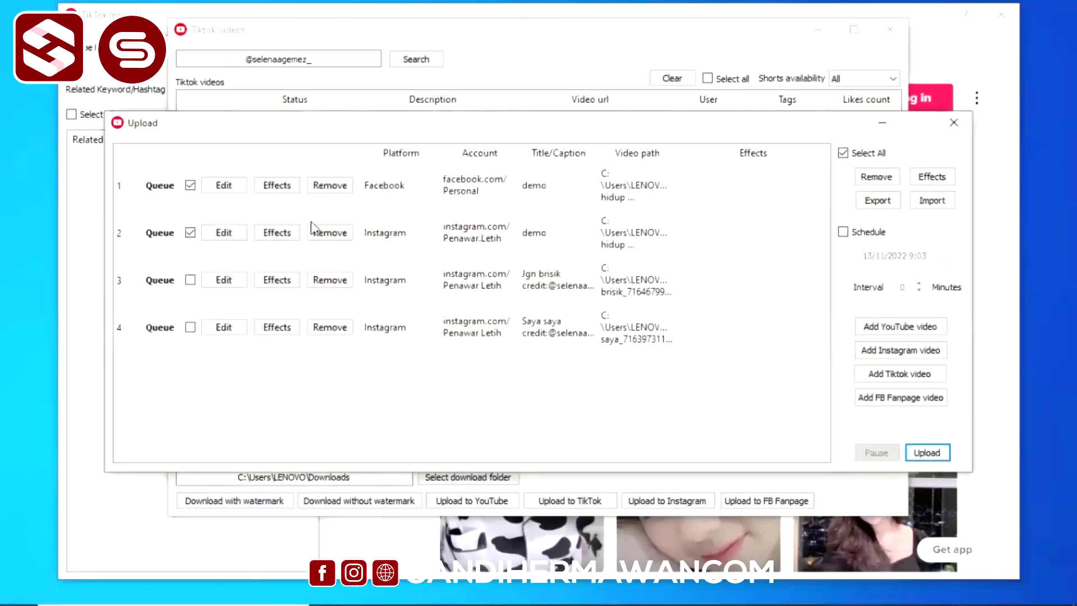
{"action": "left_click", "coordinate": [334, 186]}
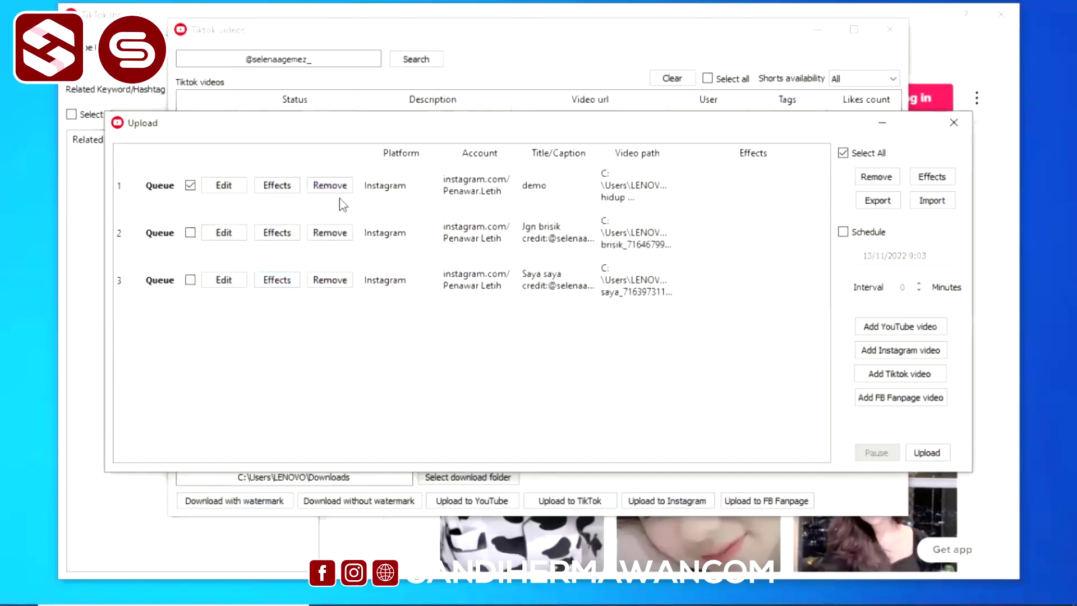
{"action": "left_click", "coordinate": [335, 186]}
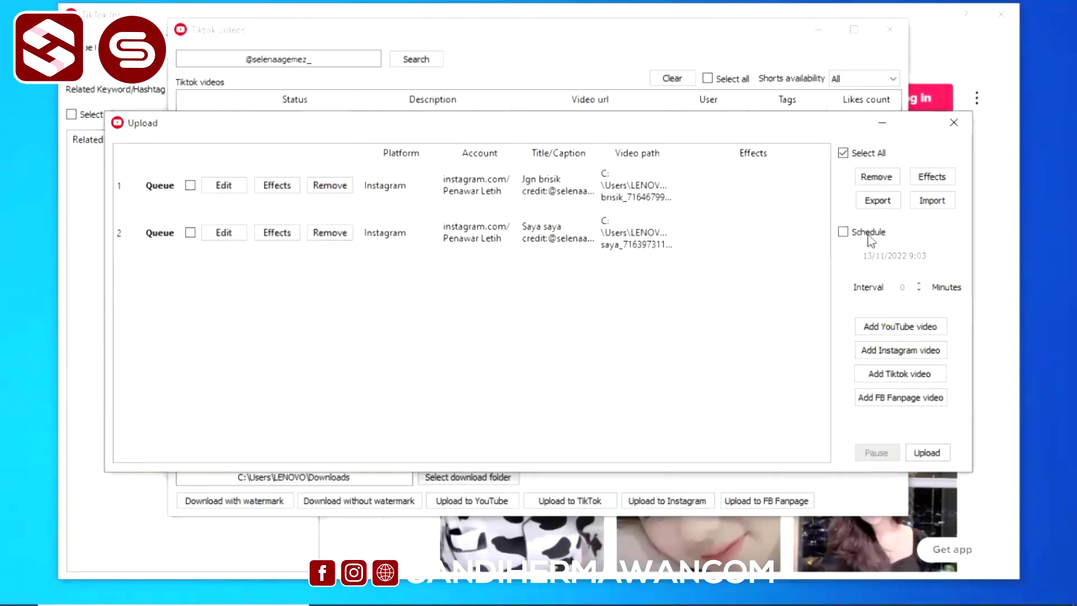
Upload the queued 'Jgn brisik' and 'Saya saya' videos to Instagram, refresh, and return to the queue
{"action": "left_click", "coordinate": [925, 453]}
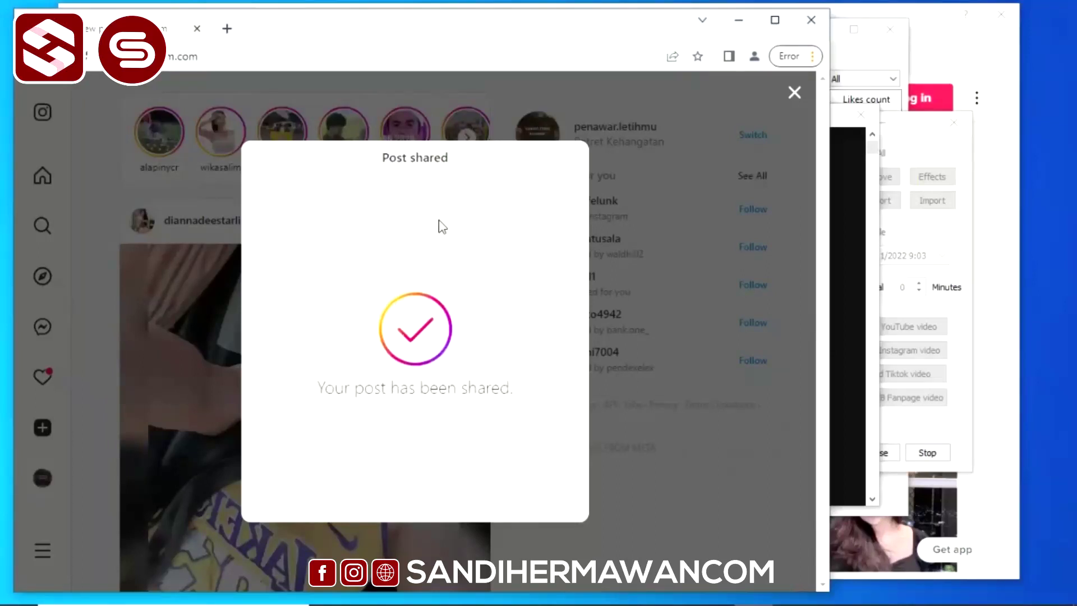
{"action": "key", "text": "F5"}
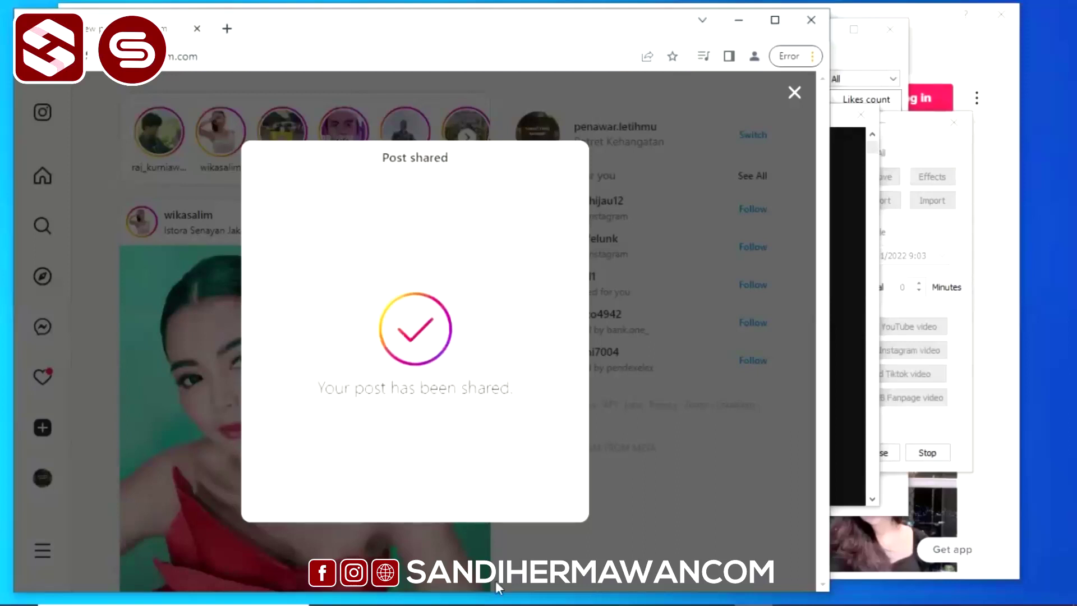
{"action": "mouse_move", "coordinate": [500, 603]}
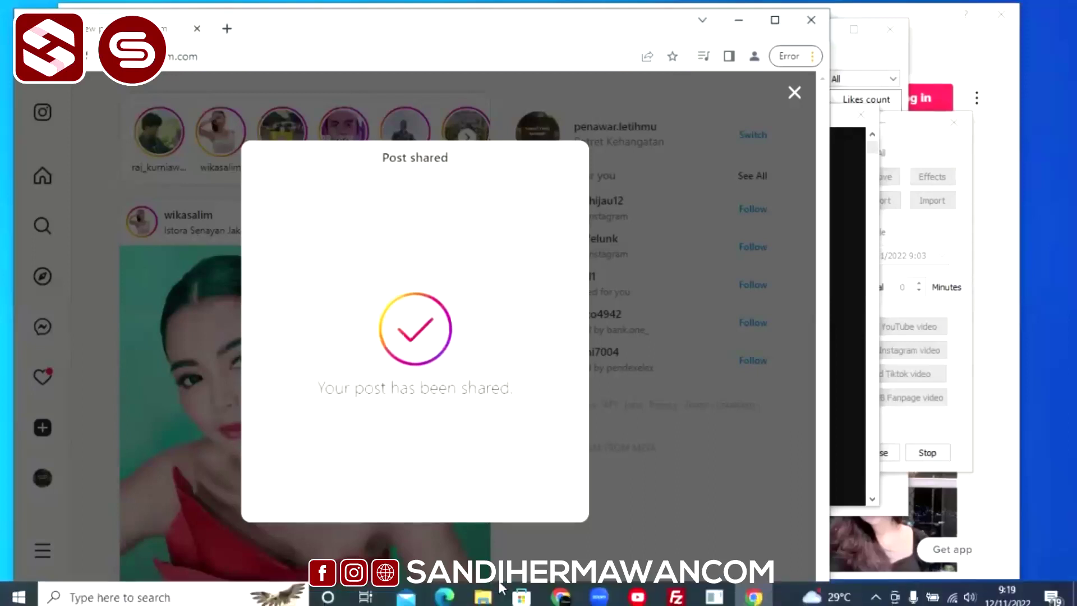
{"action": "left_click", "coordinate": [693, 589]}
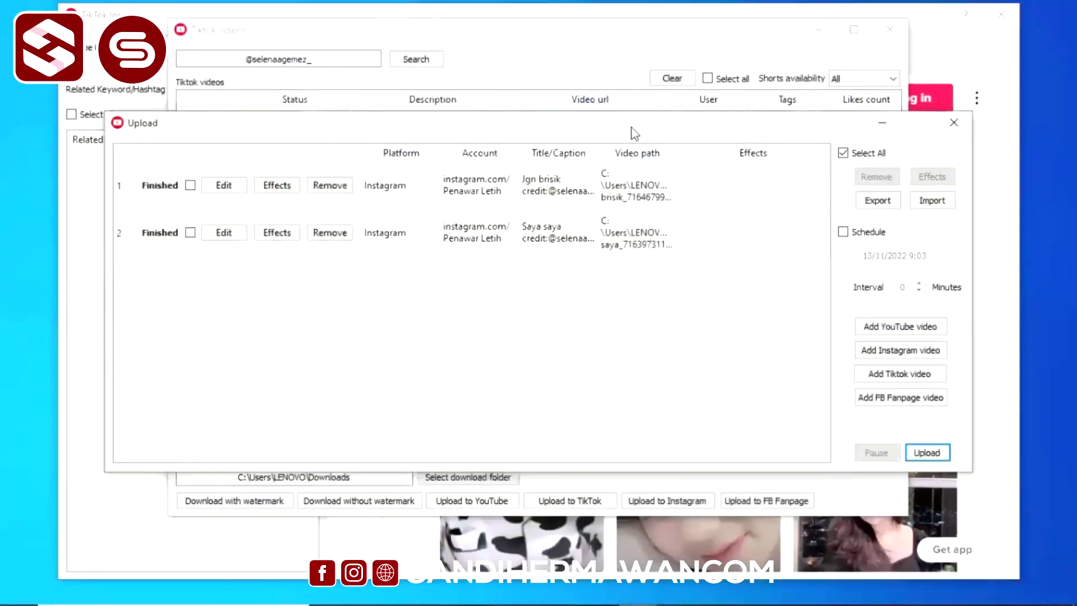
Nudge the upload window right to confirm both rows show Finished
{"action": "left_click_drag", "start_coordinate": [634, 133], "coordinate": [654, 133]}
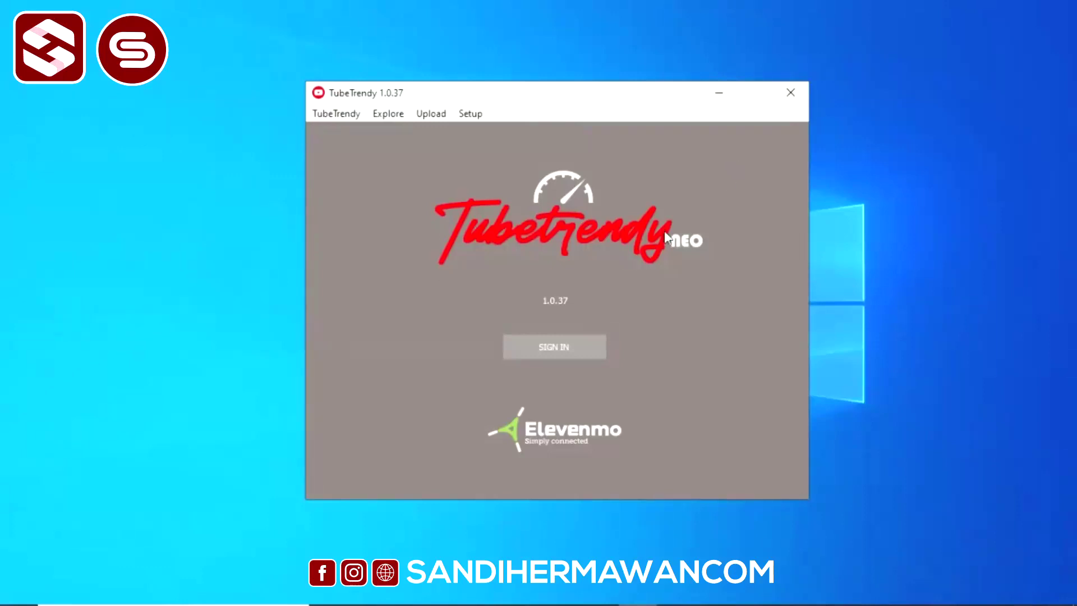
Show the Upload menu's destinations: YouTube, Tiktok, Instagram, FB Fanpage and Video List
{"action": "left_click", "coordinate": [424, 117]}
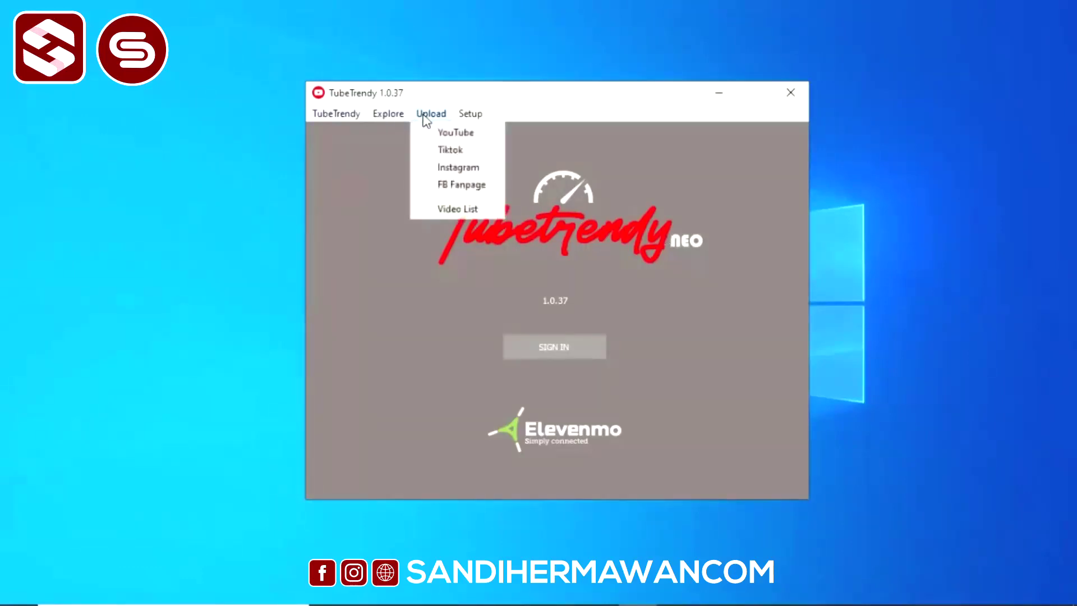
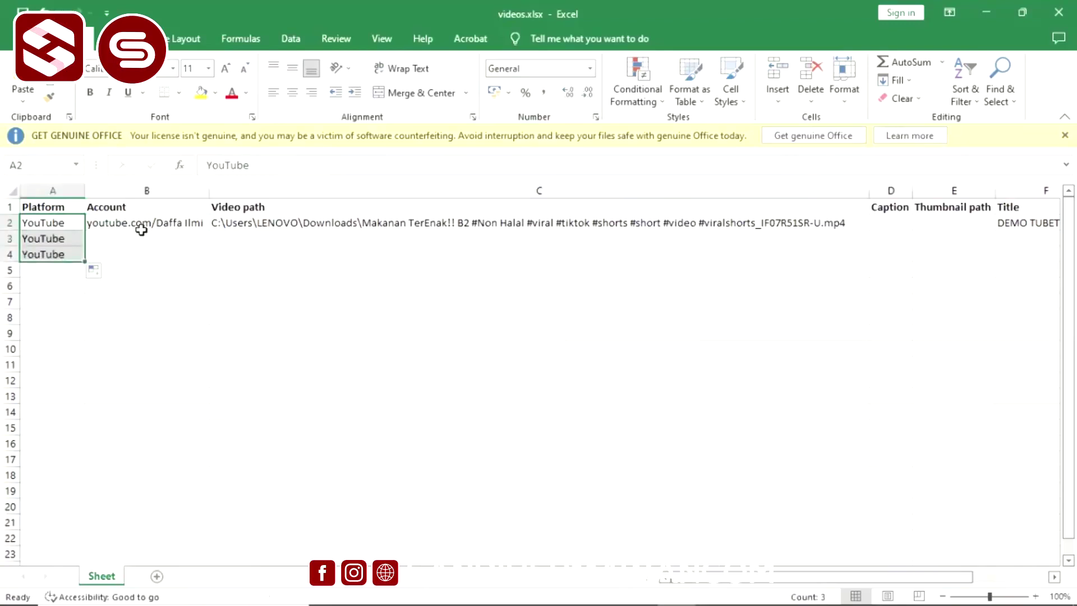
Fill B2's account down to B4, then select the account name text inside B3
{"action": "left_click_drag", "start_coordinate": [207, 229], "coordinate": [208, 259]}
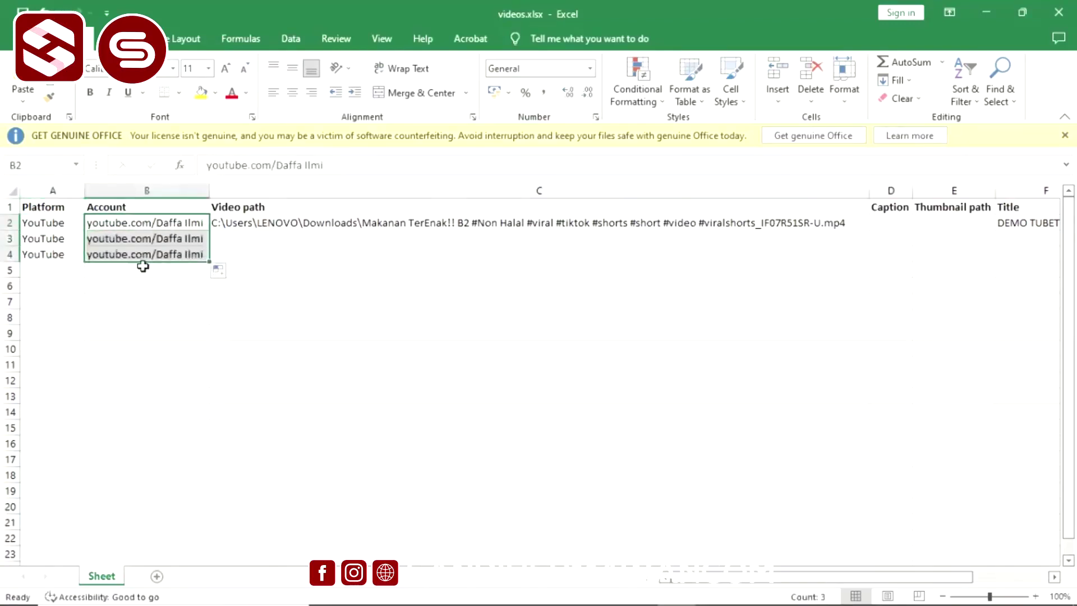
{"action": "left_click", "coordinate": [178, 240]}
{"action": "double_click", "coordinate": [179, 240]}
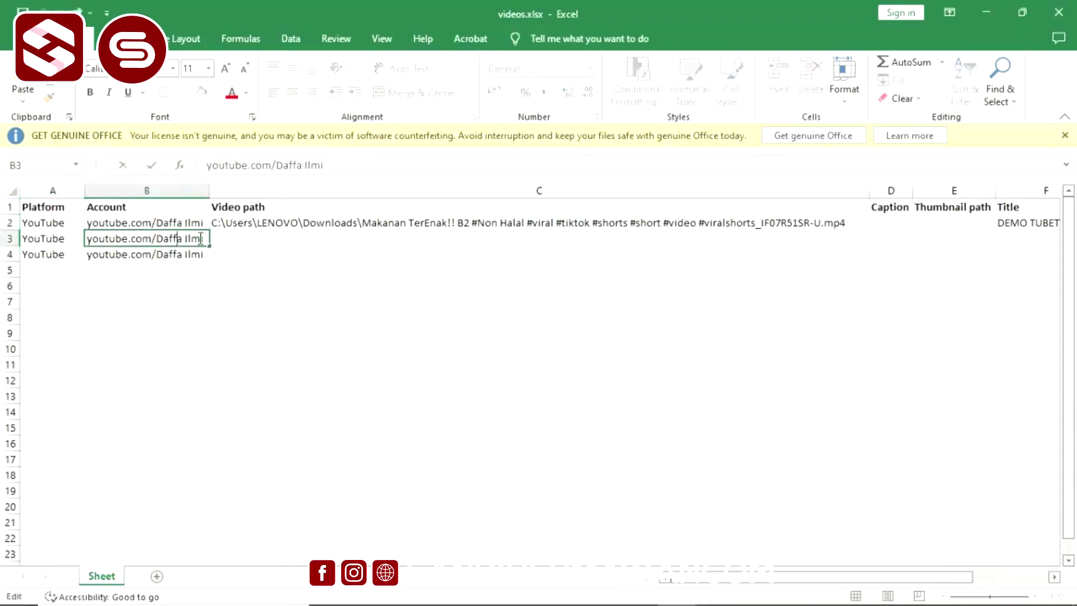
{"action": "left_click_drag", "start_coordinate": [207, 238], "coordinate": [156, 240]}
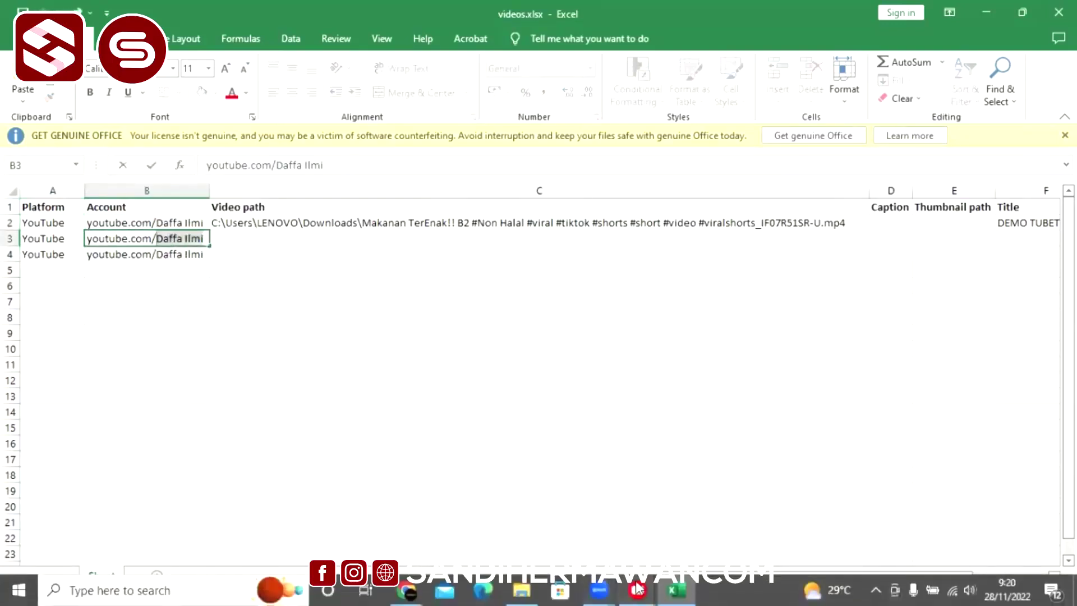
{"action": "mouse_move", "coordinate": [638, 590]}
{"action": "left_click", "coordinate": [596, 524]}
Check the saved TikTok, YouTube and Instagram logins under Setup > Manage accounts, then close them
{"action": "left_click", "coordinate": [442, 115]}
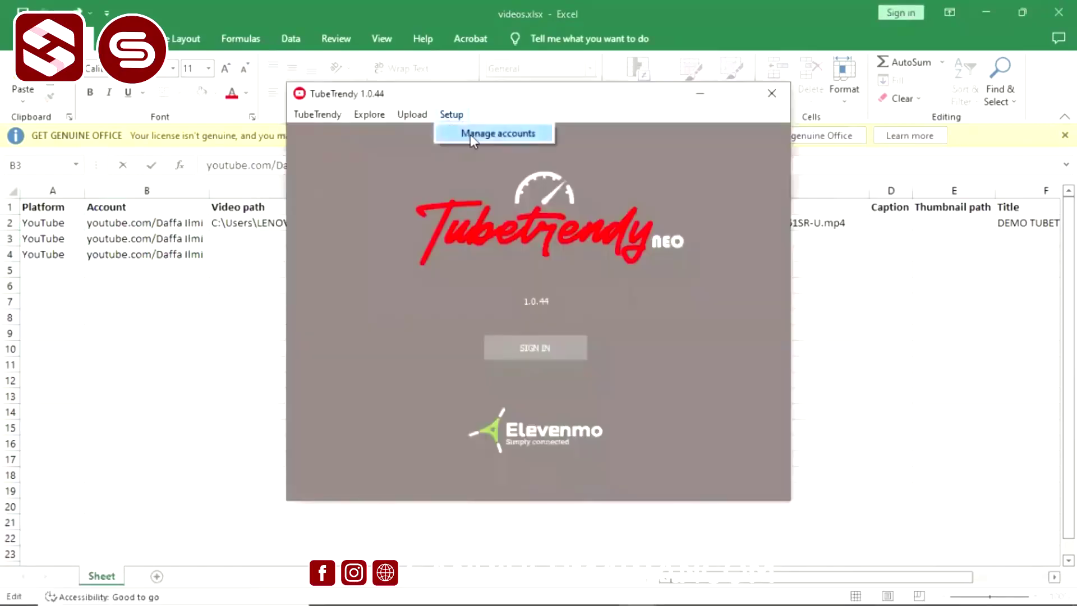
{"action": "left_click", "coordinate": [468, 133]}
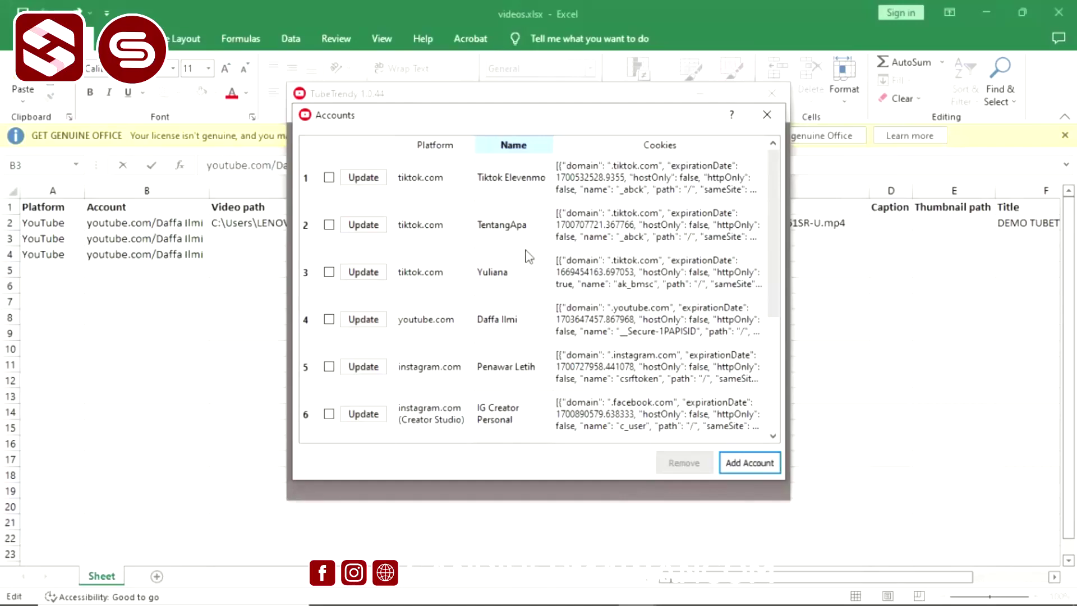
{"action": "left_click", "coordinate": [767, 115]}
{"action": "left_click", "coordinate": [700, 94]}
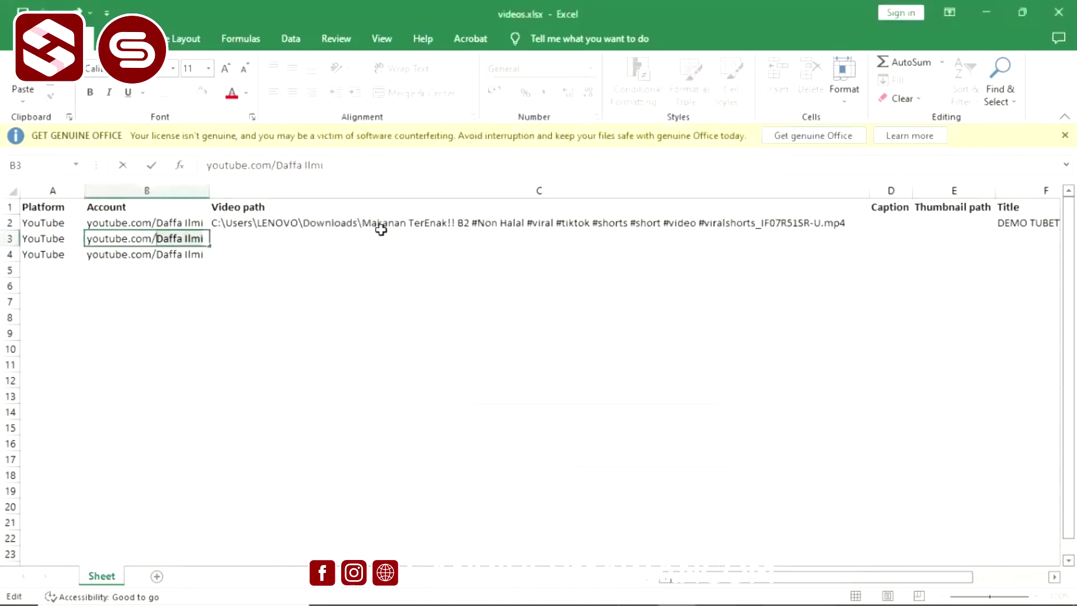
Fill row 2's description and title down into rows 3 and 4
{"action": "left_click", "coordinate": [888, 221]}
{"action": "left_click", "coordinate": [958, 227]}
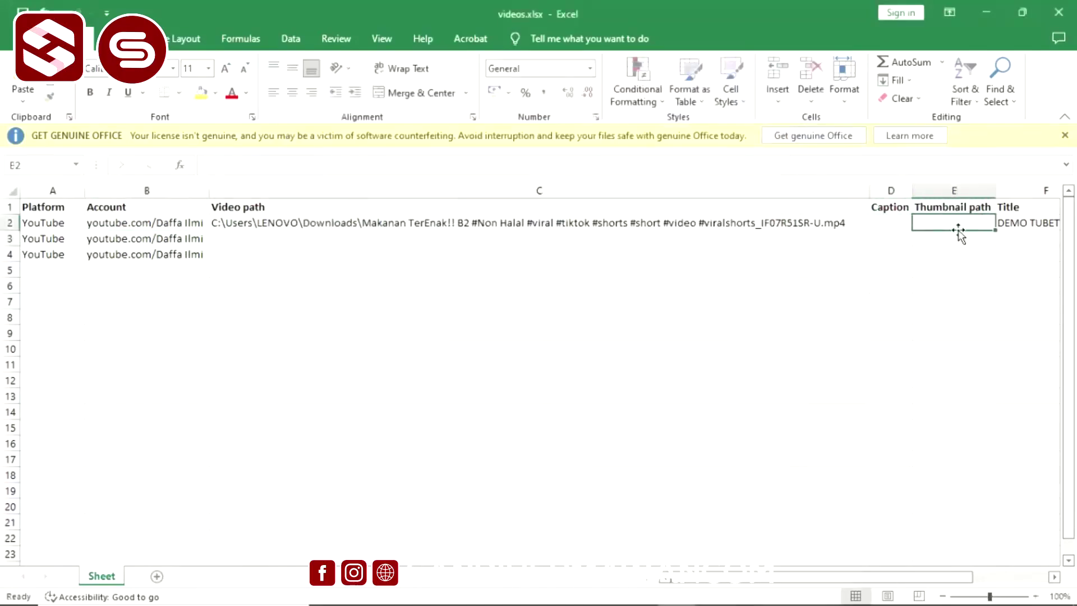
{"action": "left_click_drag", "start_coordinate": [924, 577], "coordinate": [968, 580]}
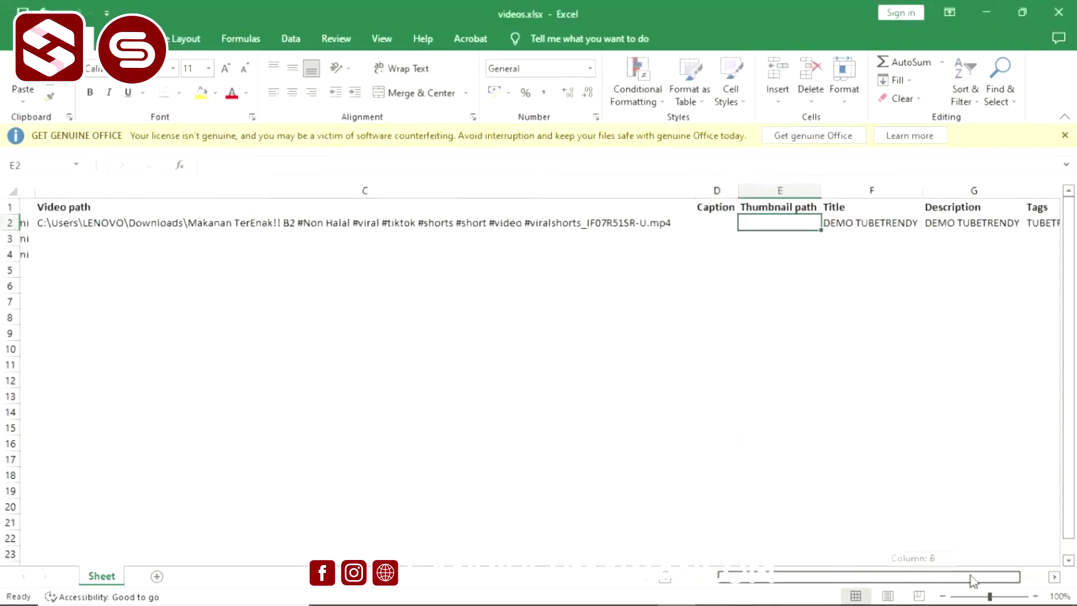
{"action": "left_click", "coordinate": [929, 227]}
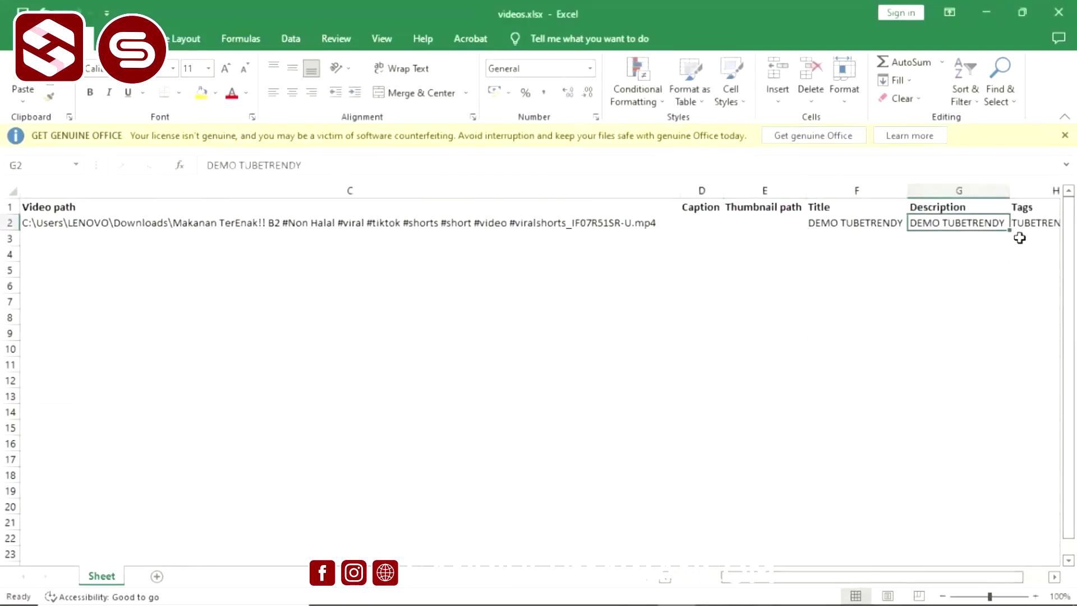
{"action": "left_click_drag", "start_coordinate": [1011, 232], "coordinate": [1002, 258]}
{"action": "left_click", "coordinate": [891, 224]}
{"action": "left_click_drag", "start_coordinate": [907, 230], "coordinate": [911, 260]}
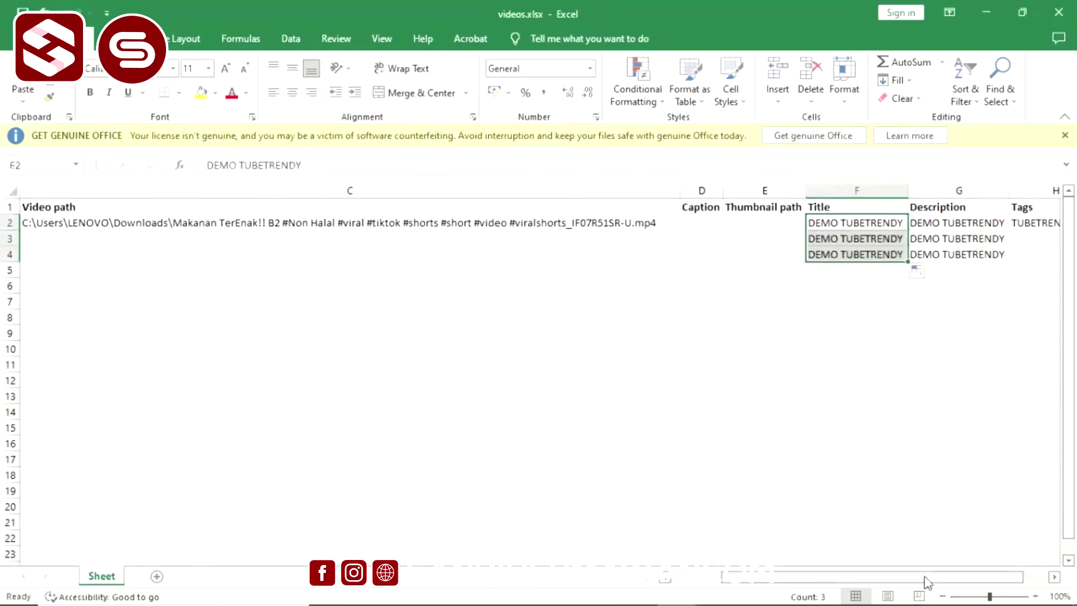
Fill the TUBETRENDY NEO tags and the C2 video path down to row 4
{"action": "scroll", "coordinate": [926, 583], "scroll_direction": "right", "scroll_amount": 2}
{"action": "left_click", "coordinate": [423, 223]}
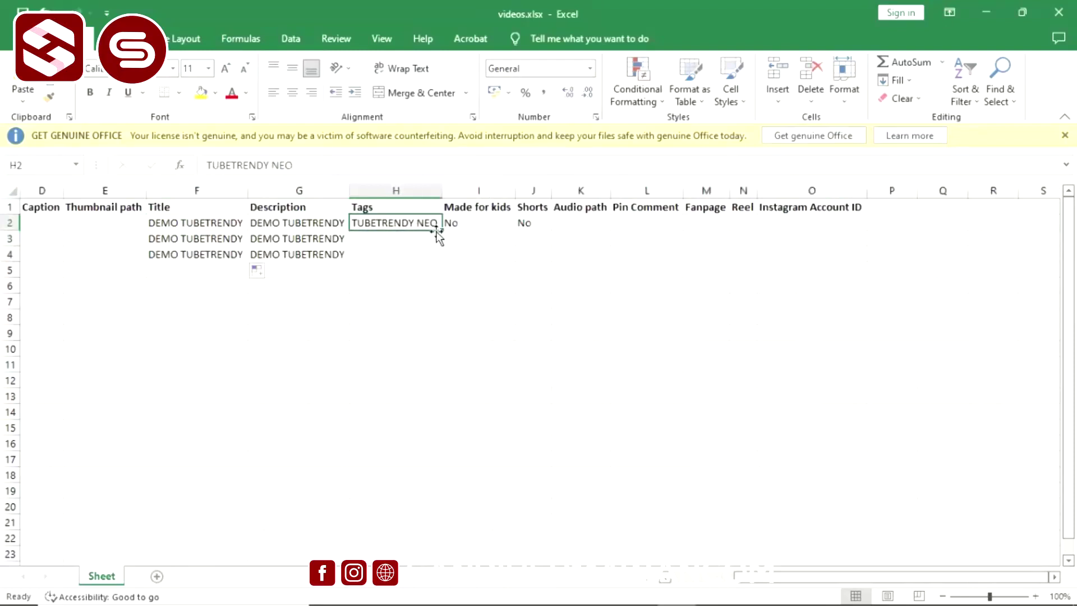
{"action": "left_click_drag", "start_coordinate": [438, 229], "coordinate": [552, 259]}
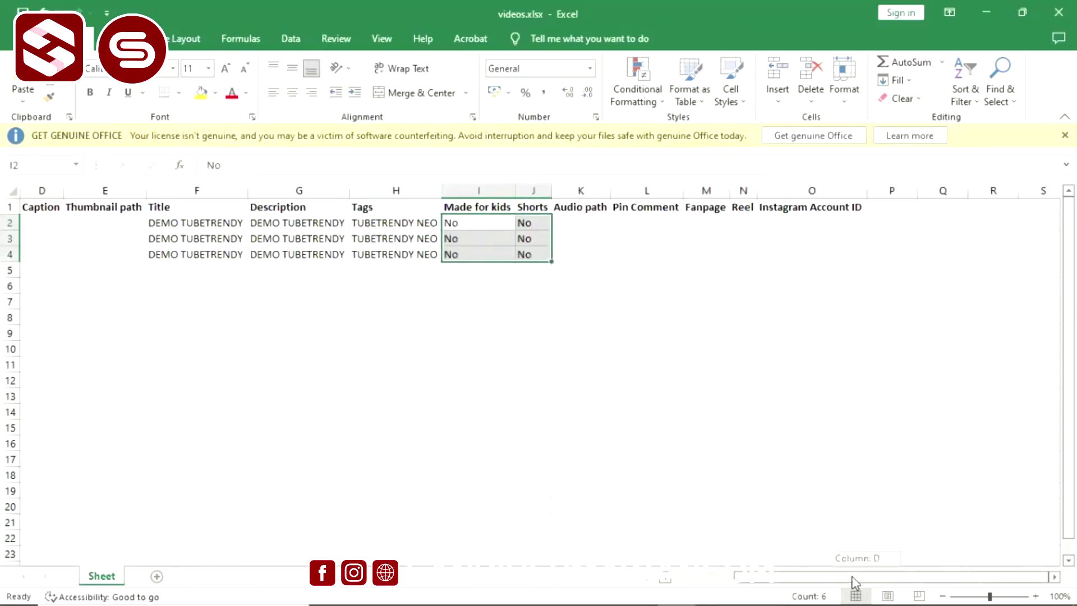
{"action": "scroll", "coordinate": [866, 583], "scroll_direction": "left", "scroll_amount": 3}
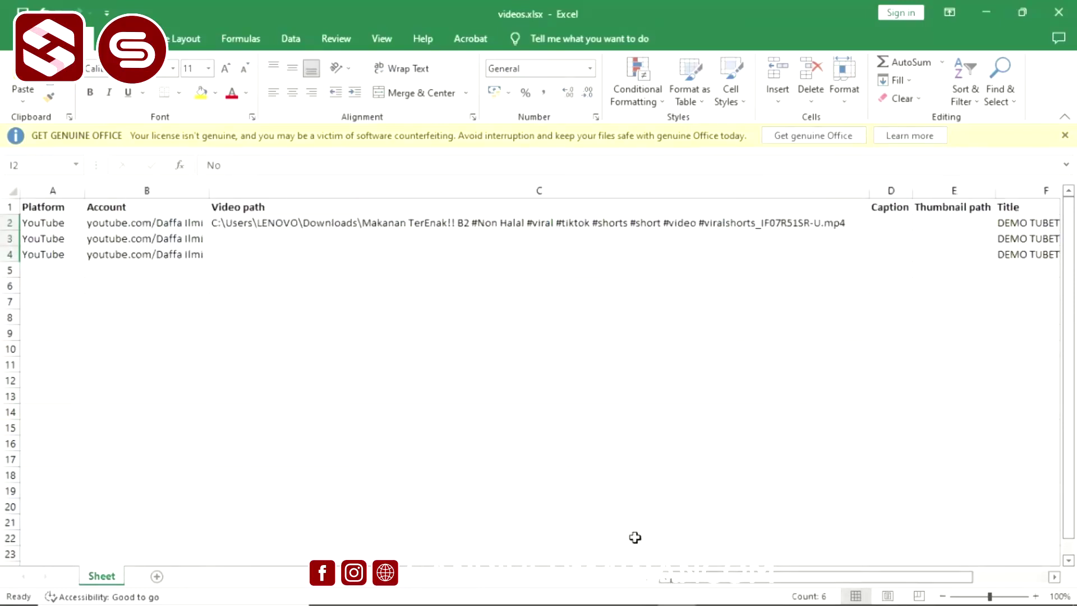
{"action": "left_click", "coordinate": [420, 228]}
{"action": "left_click_drag", "start_coordinate": [869, 230], "coordinate": [862, 262]}
Replace row 3's video file name with 'HARUS DAPAT NILAI BERAPA - #shorts #resep_884VWVnLKIA.mp4'
{"action": "left_click", "coordinate": [616, 240]}
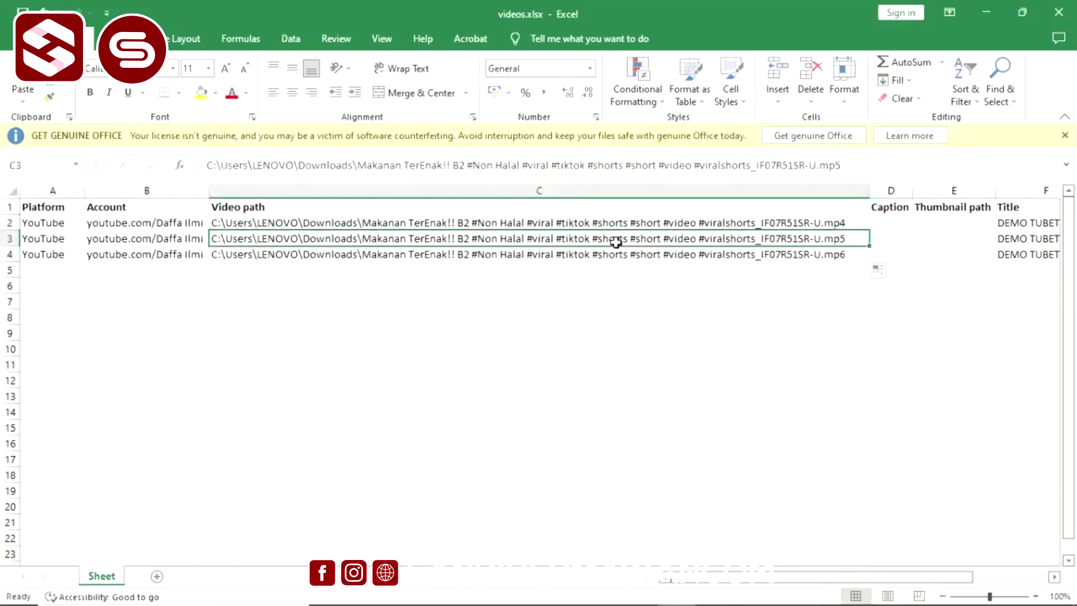
{"action": "double_click", "coordinate": [363, 239]}
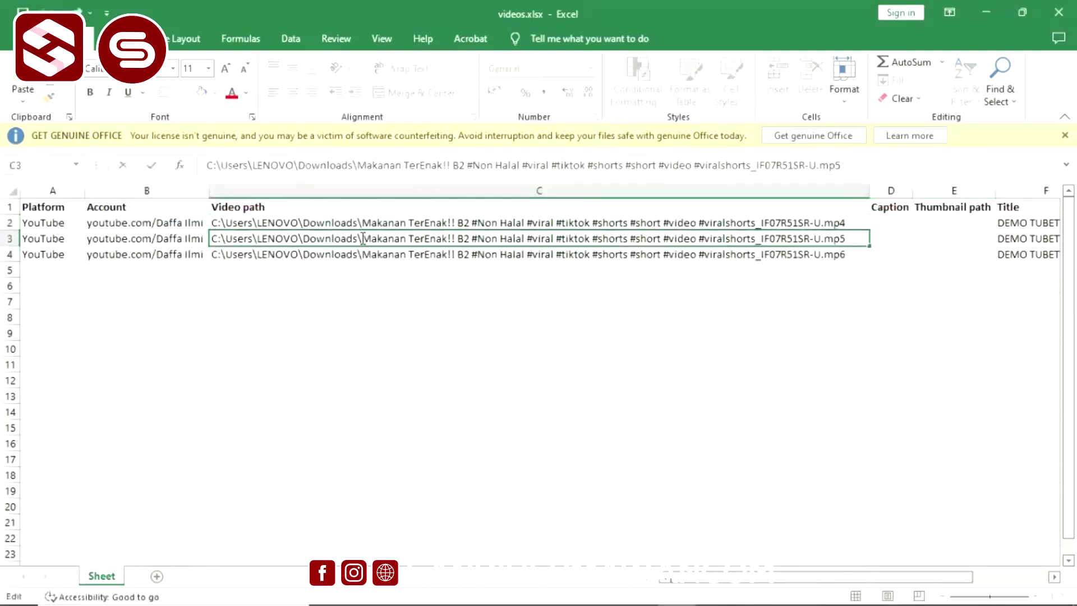
{"action": "left_click_drag", "start_coordinate": [363, 239], "coordinate": [866, 243]}
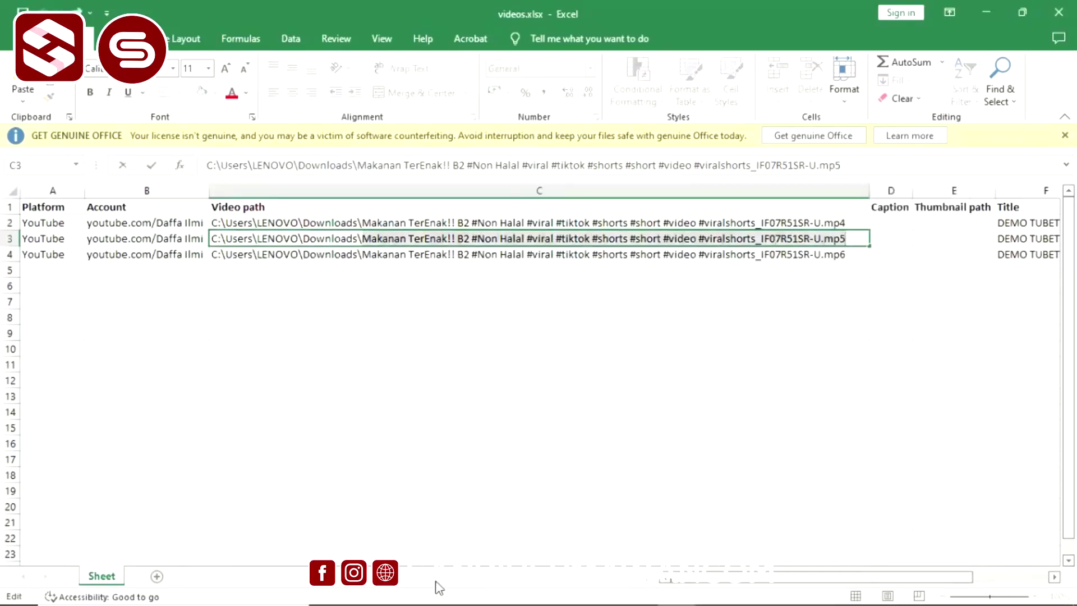
{"action": "left_click", "coordinate": [521, 598]}
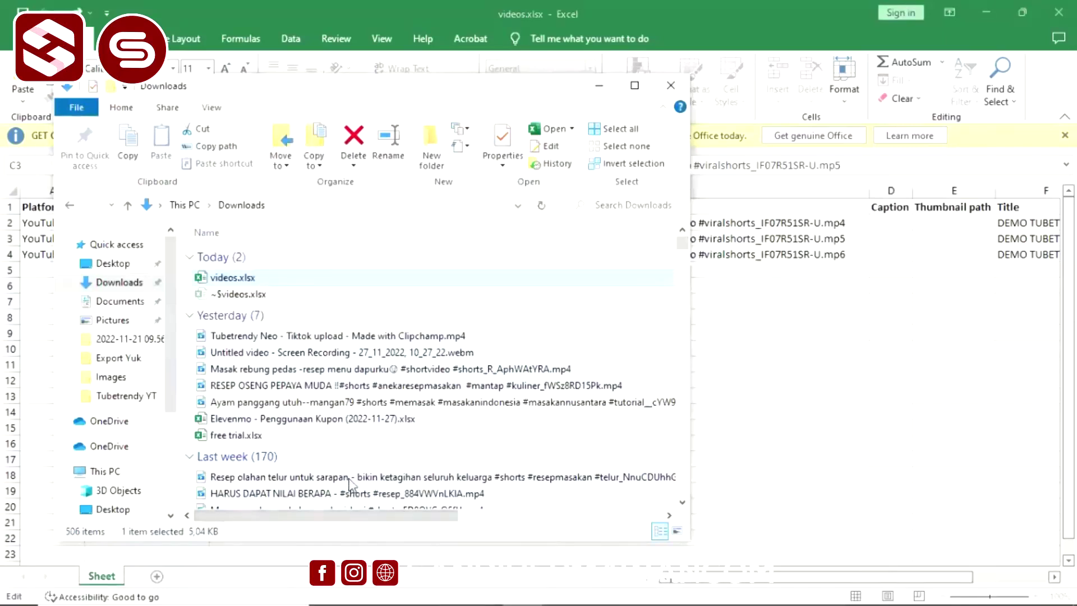
{"action": "left_click", "coordinate": [351, 497]}
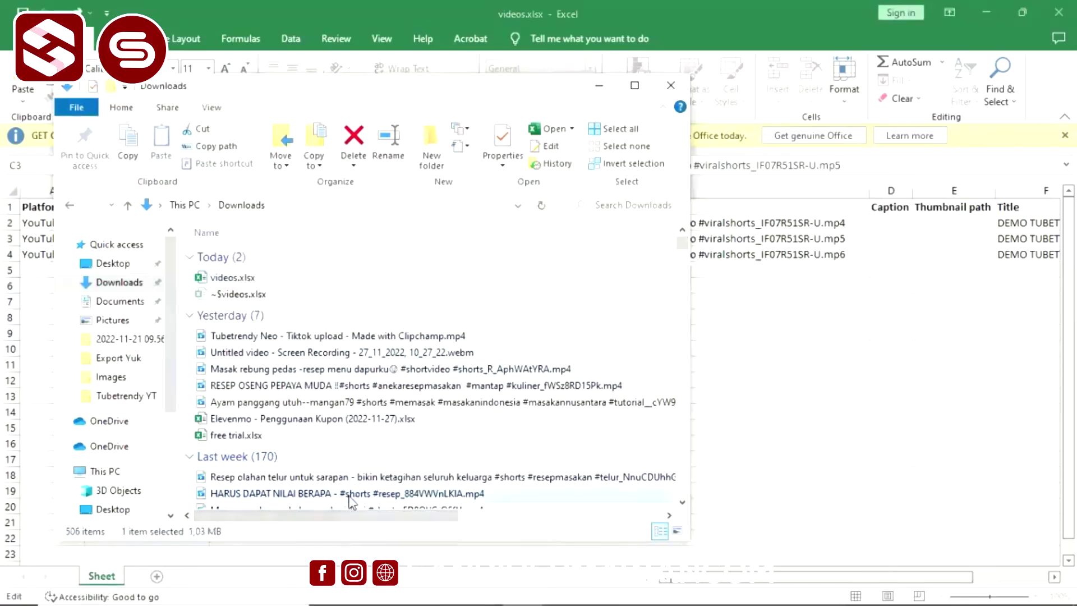
{"action": "right_click", "coordinate": [359, 497]}
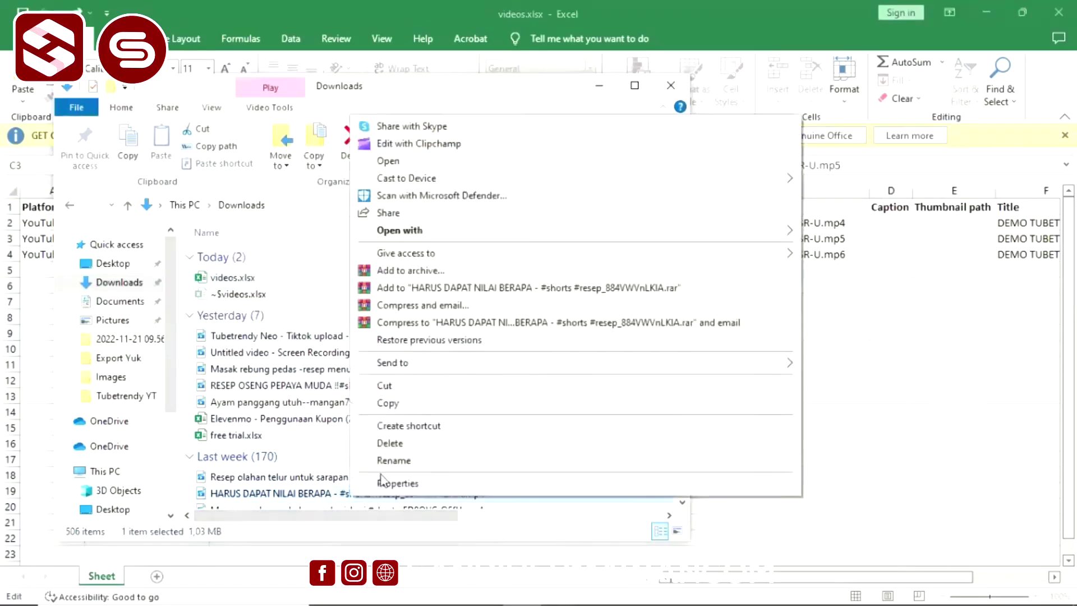
{"action": "left_click", "coordinate": [393, 461]}
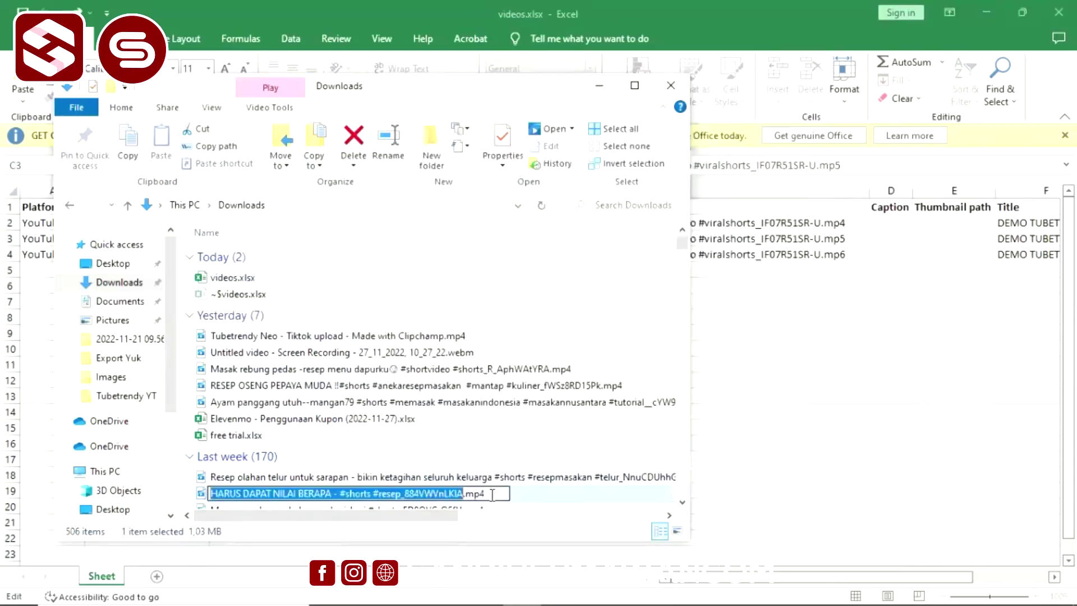
{"action": "key", "text": "Return"}
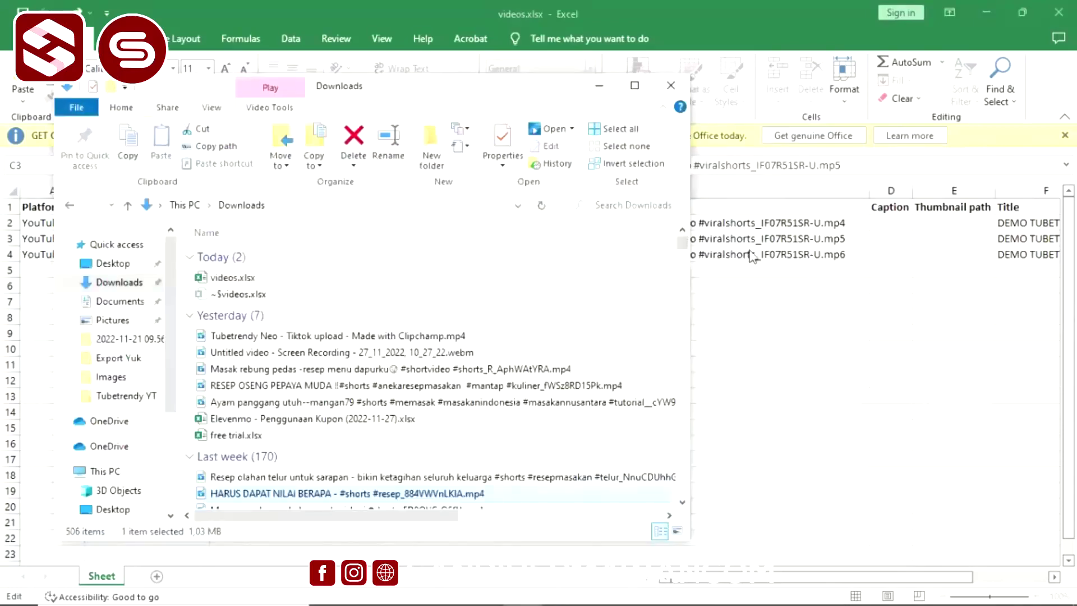
{"action": "left_click", "coordinate": [741, 236]}
{"action": "left_click_drag", "start_coordinate": [849, 240], "coordinate": [365, 236]}
{"action": "type", "text": "HARUS DAPAT NILAI BERAPA - #shorts #resep_884VWVnLKIA.mp4"}
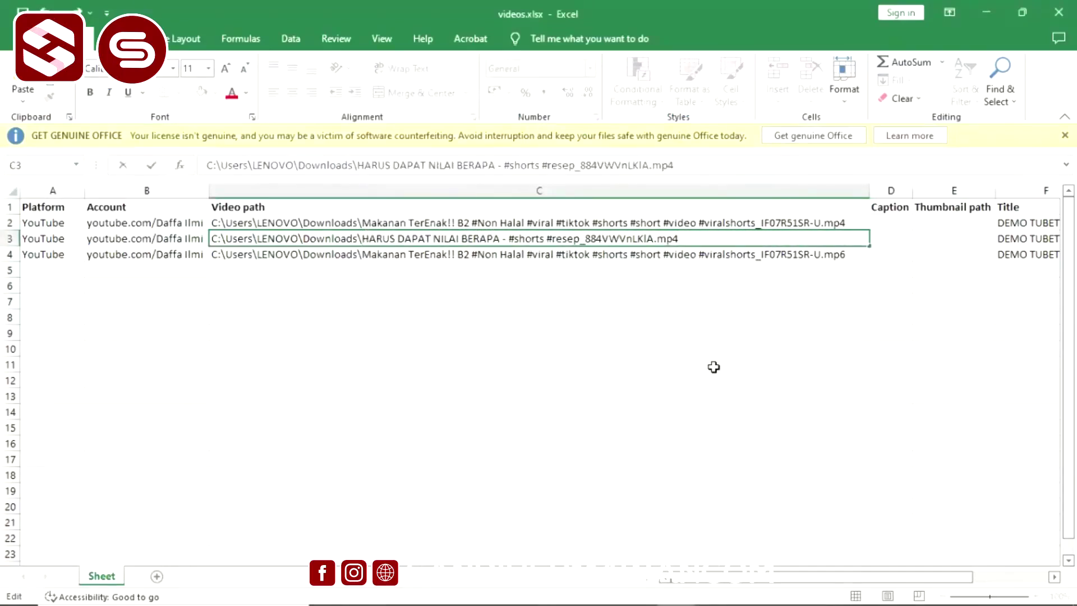
{"action": "left_click", "coordinate": [712, 365]}
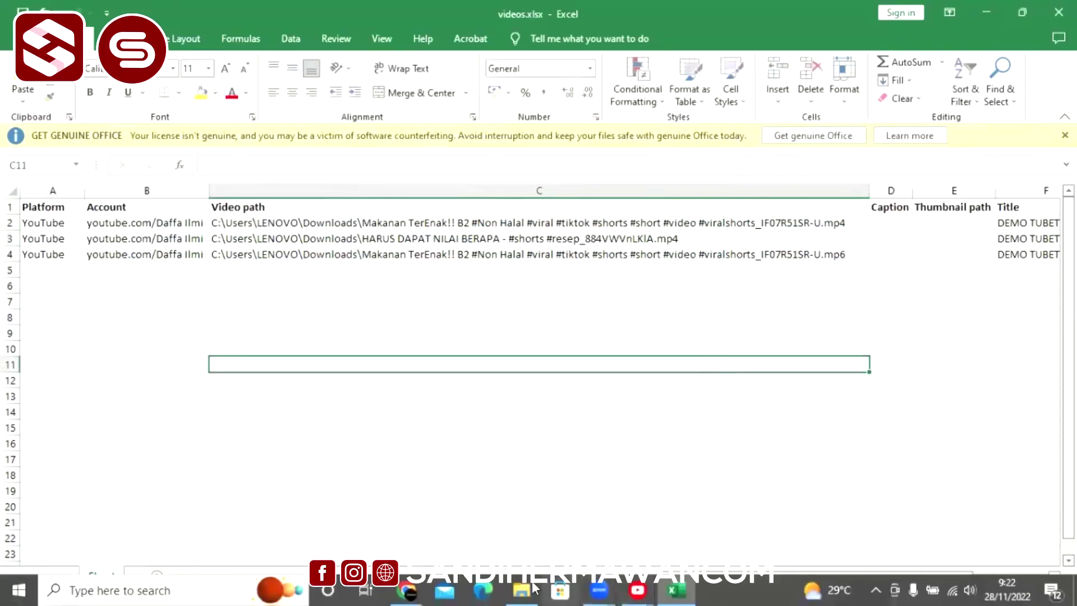
Copy the BAMBANG MOZARELLA video's full file name from Downloads
{"action": "left_click", "coordinate": [521, 590]}
{"action": "scroll", "coordinate": [331, 482], "scroll_direction": "down", "scroll_amount": 3}
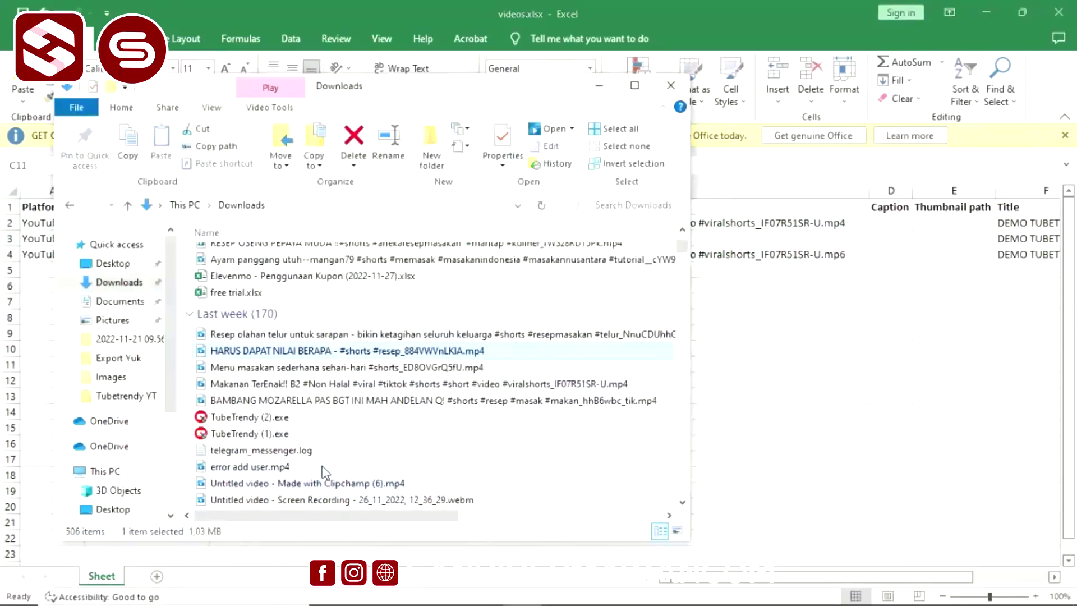
{"action": "left_click", "coordinate": [313, 400]}
{"action": "right_click", "coordinate": [313, 401]}
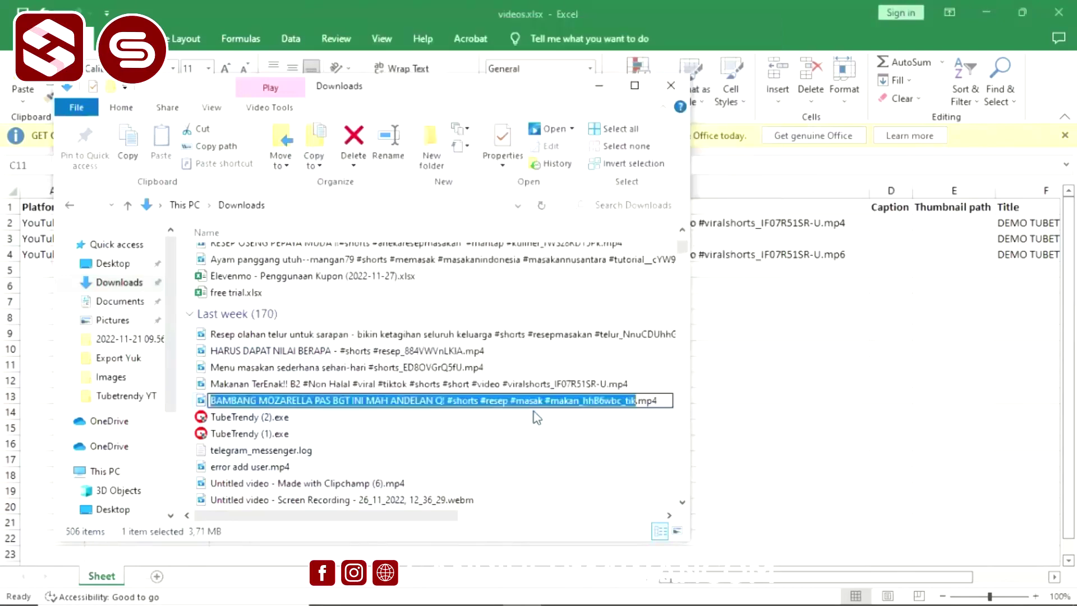
{"action": "double_click", "coordinate": [651, 401]}
{"action": "key", "text": "ctrl+a"}
{"action": "key", "text": "ctrl+c"}
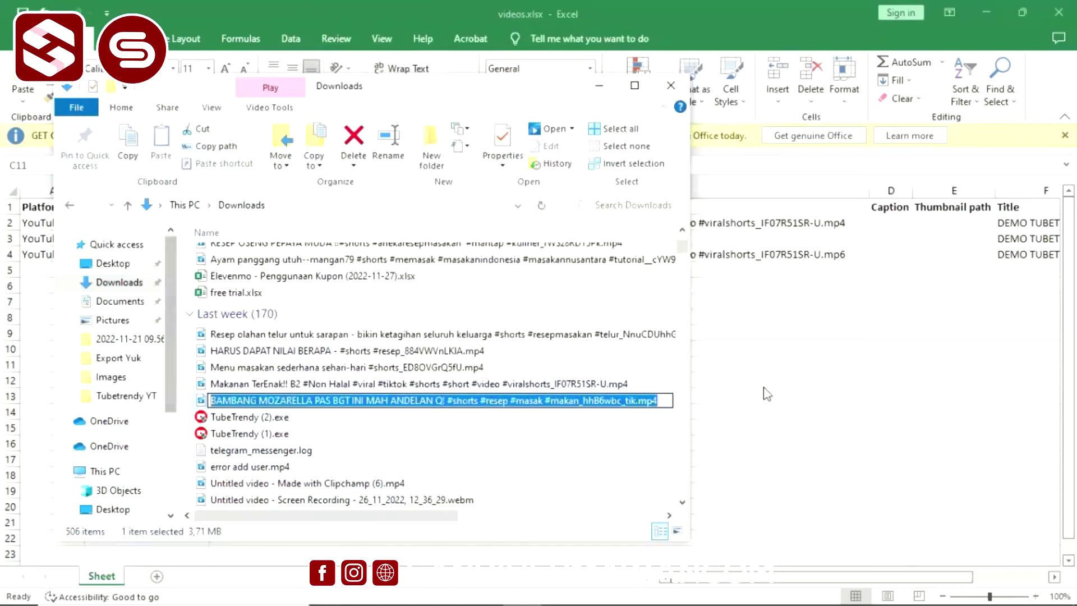
{"action": "key", "text": "alt+Tab"}
{"action": "left_click", "coordinate": [645, 253]}
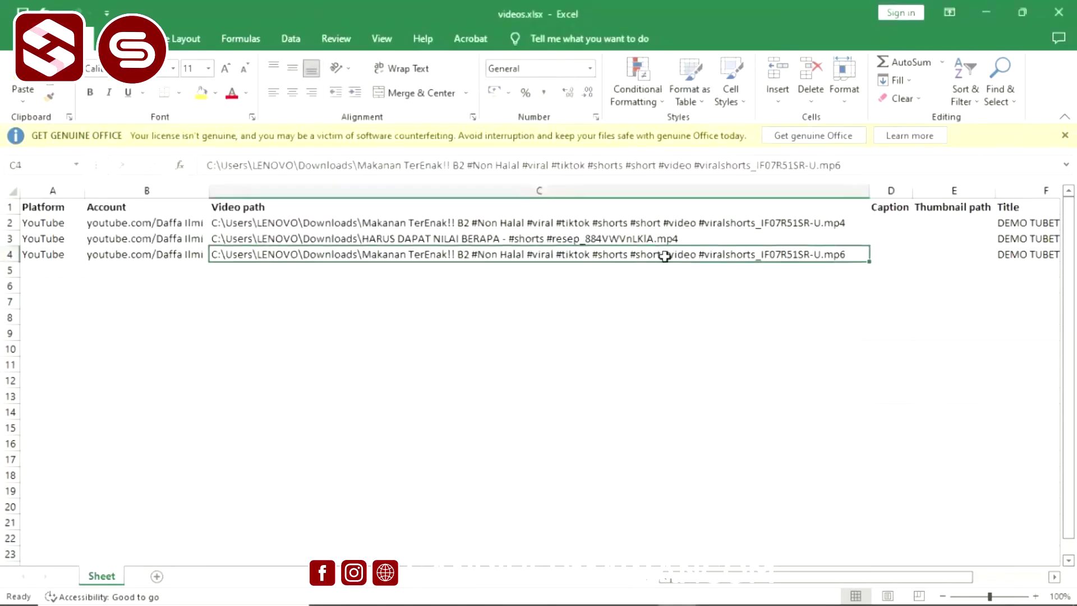
Replace row 4's video file name with the BAMBANG MOZARELLA file name
{"action": "double_click", "coordinate": [853, 258]}
{"action": "left_click_drag", "start_coordinate": [856, 257], "coordinate": [362, 256]}
{"action": "key", "text": "ctrl+v"}
{"action": "left_click", "coordinate": [431, 270]}
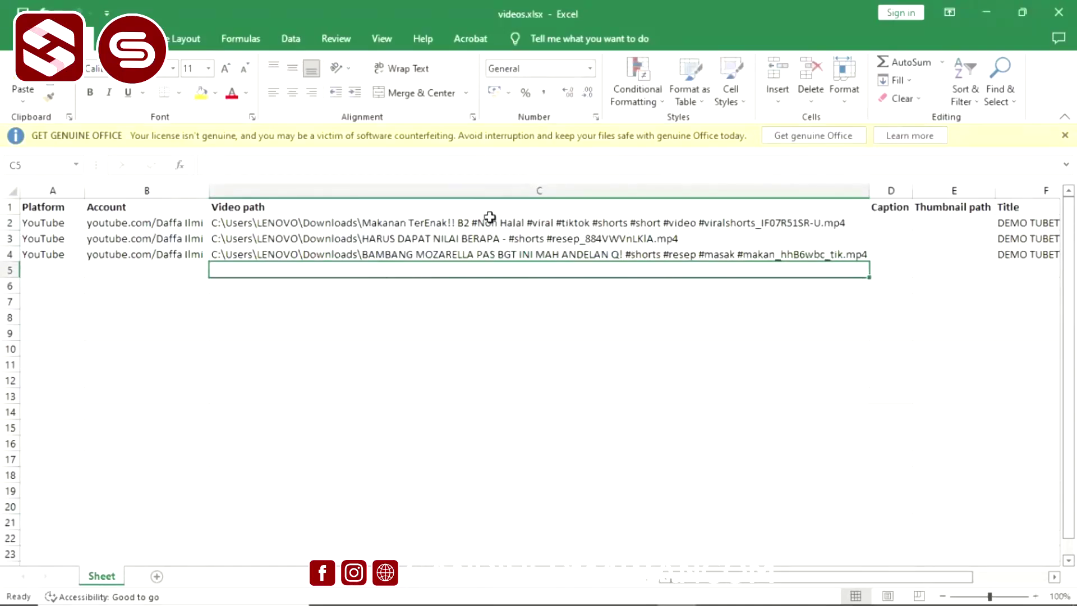
Inspect the Video path, Account, Description and empty Caption columns, then return to TubeTrendy Upload
{"action": "left_click", "coordinate": [484, 187]}
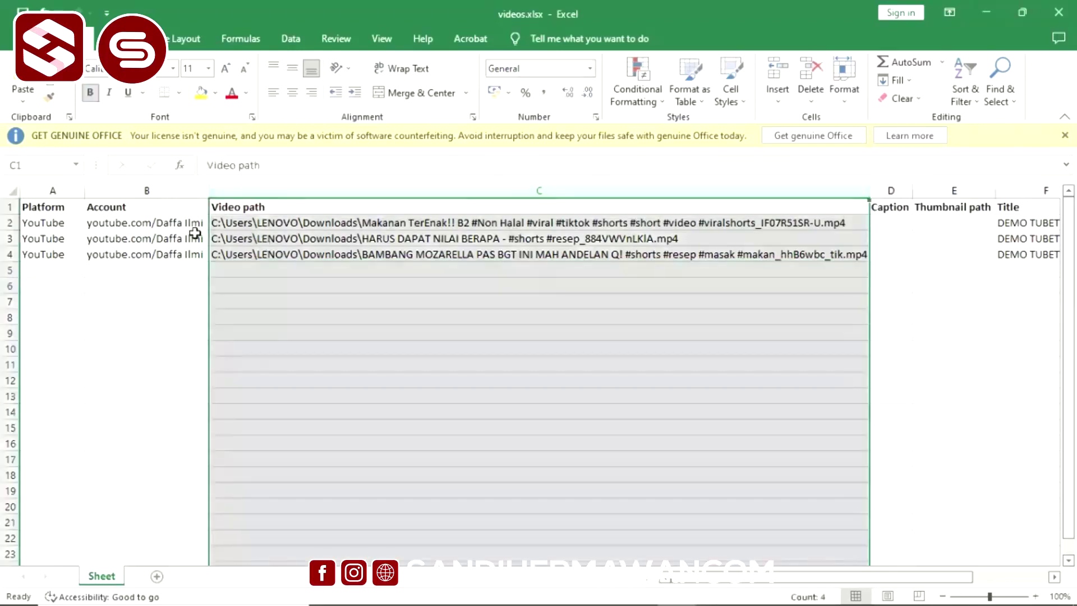
{"action": "left_click", "coordinate": [173, 191]}
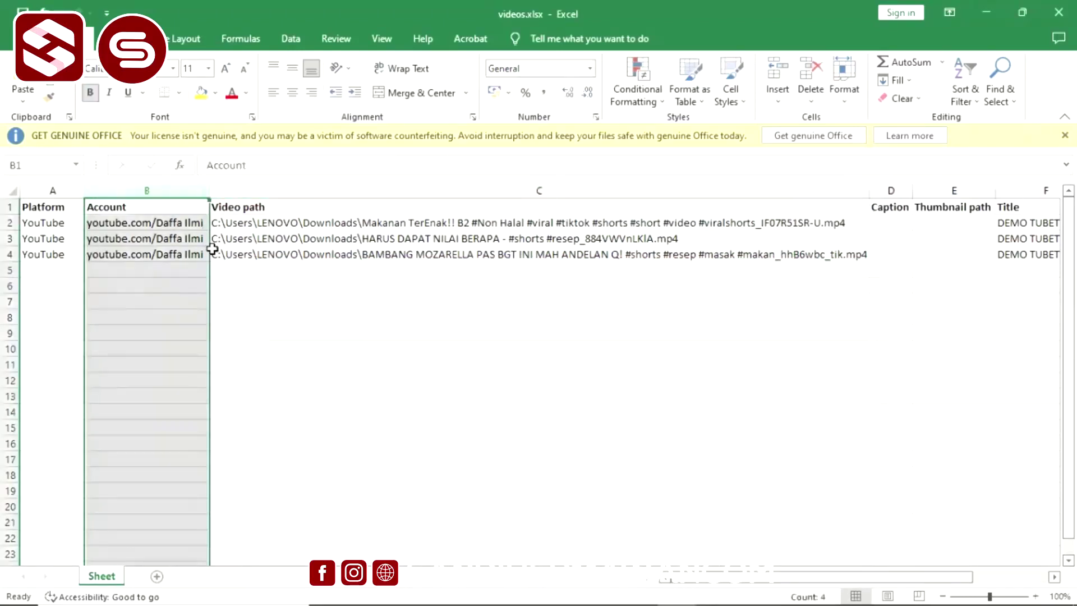
{"action": "left_click_drag", "start_coordinate": [791, 579], "coordinate": [866, 578]}
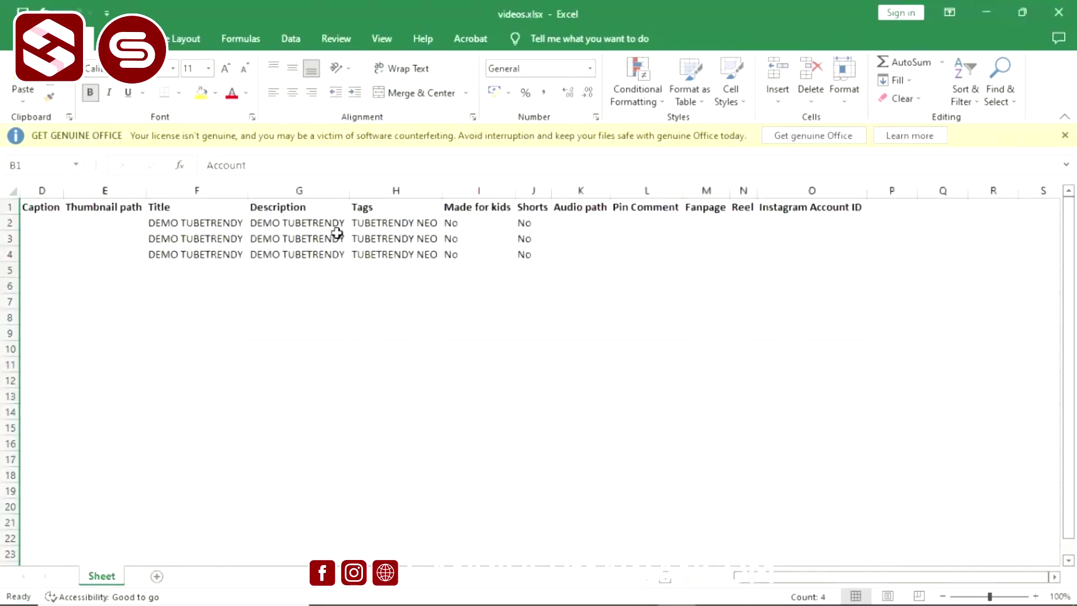
{"action": "left_click", "coordinate": [284, 190]}
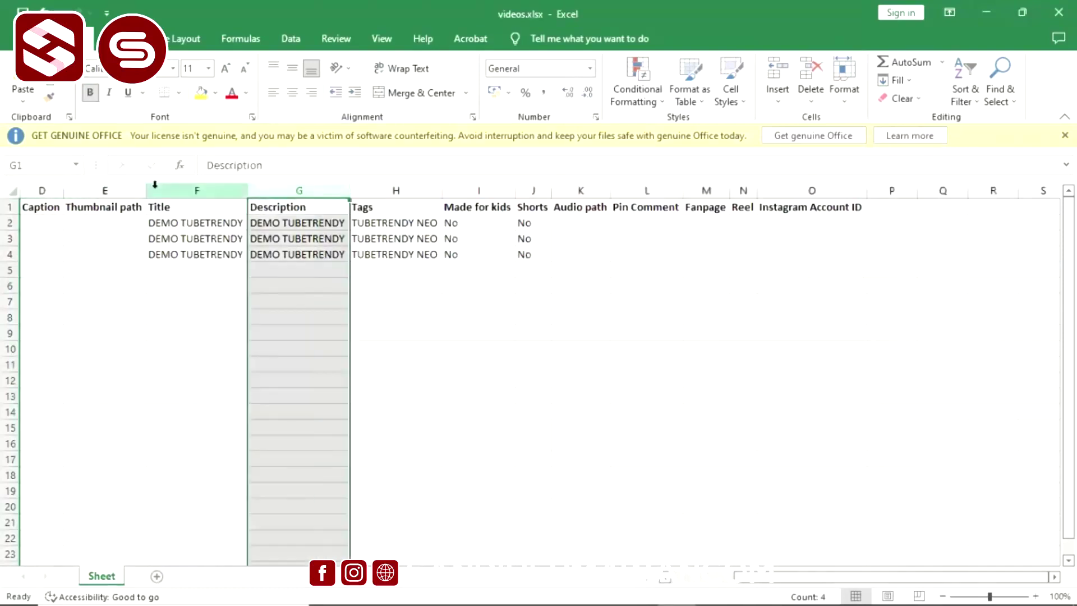
{"action": "left_click", "coordinate": [40, 191]}
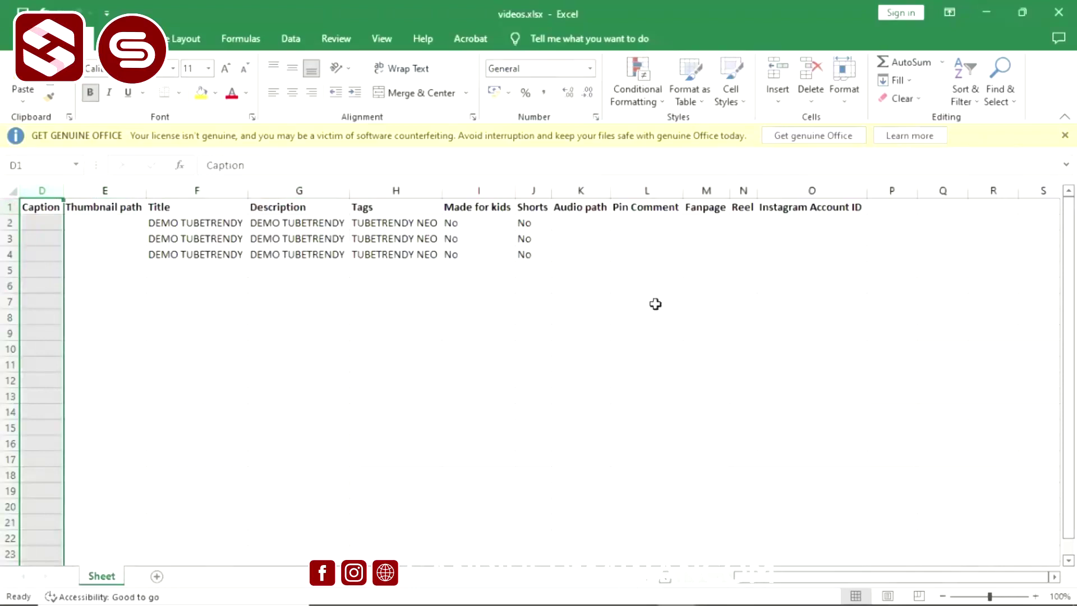
{"action": "mouse_move", "coordinate": [651, 584]}
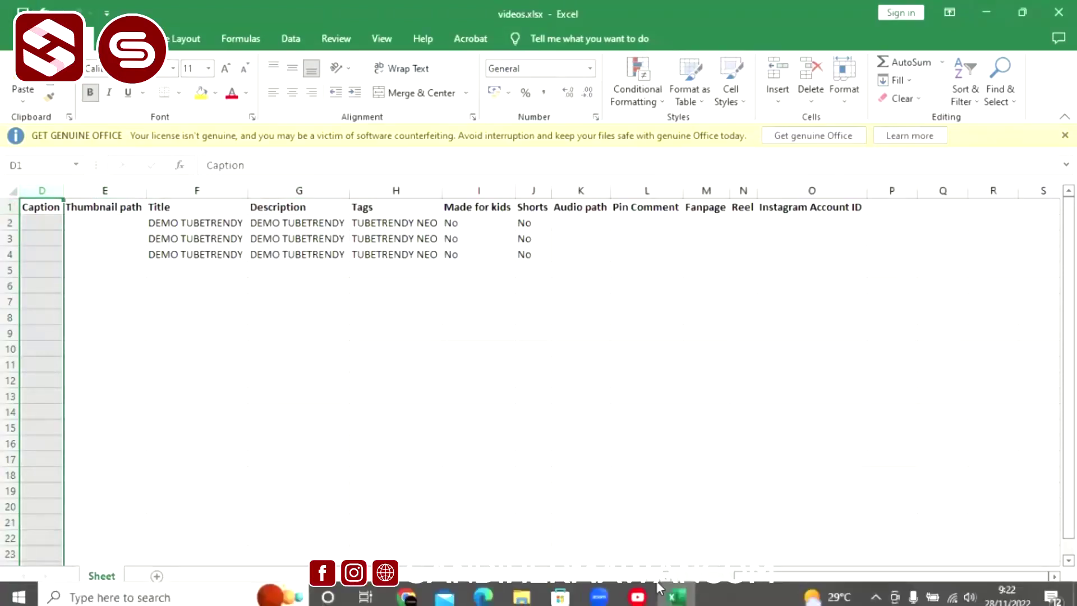
{"action": "left_click", "coordinate": [668, 526]}
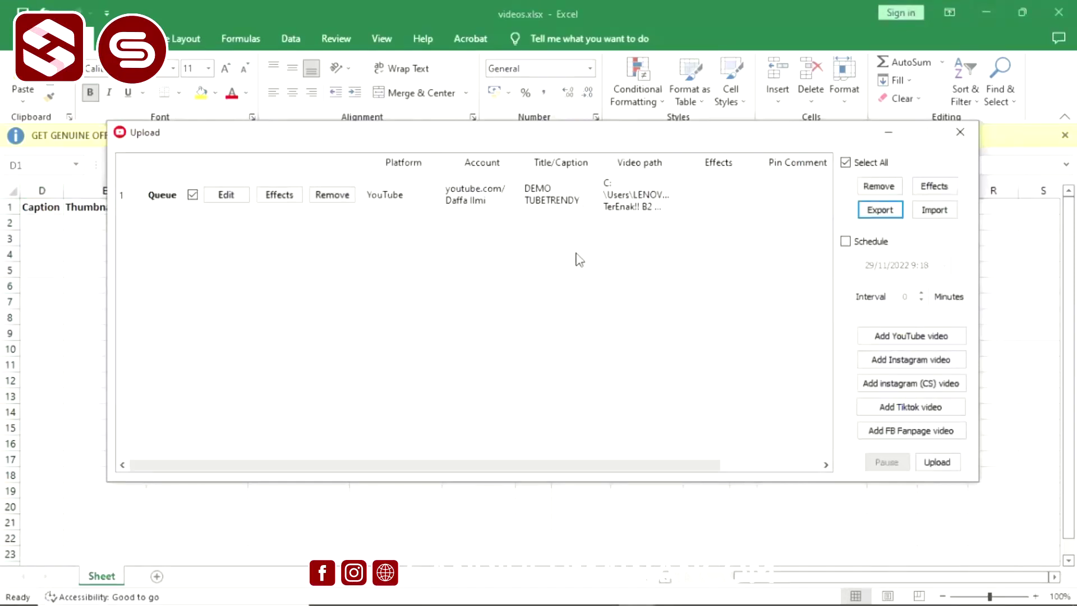
Import videos.xlsx from Downloads into TubeTrendy's upload queue
{"action": "left_click", "coordinate": [581, 578]}
{"action": "left_click_drag", "start_coordinate": [746, 584], "coordinate": [667, 584]}
{"action": "left_click_drag", "start_coordinate": [53, 224], "coordinate": [384, 256]}
{"action": "left_click", "coordinate": [638, 590]}
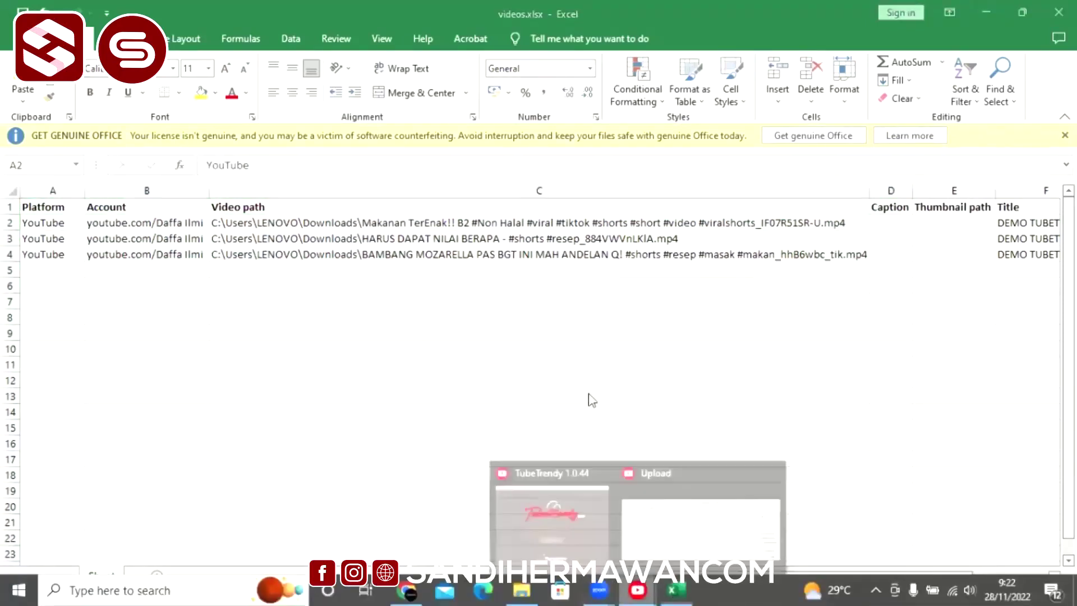
{"action": "left_click", "coordinate": [687, 513]}
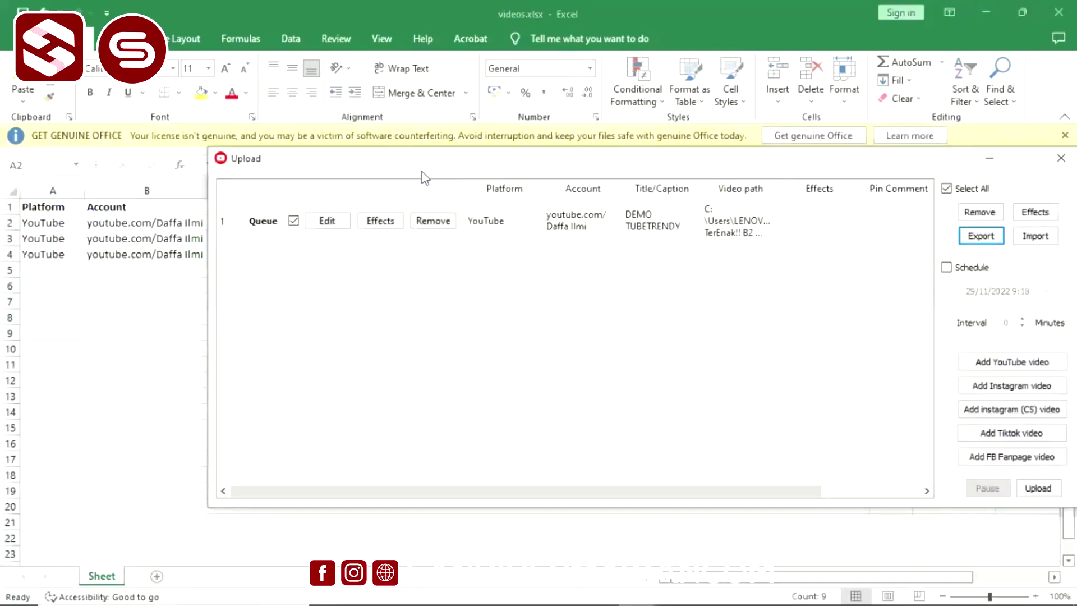
{"action": "left_click", "coordinate": [968, 224]}
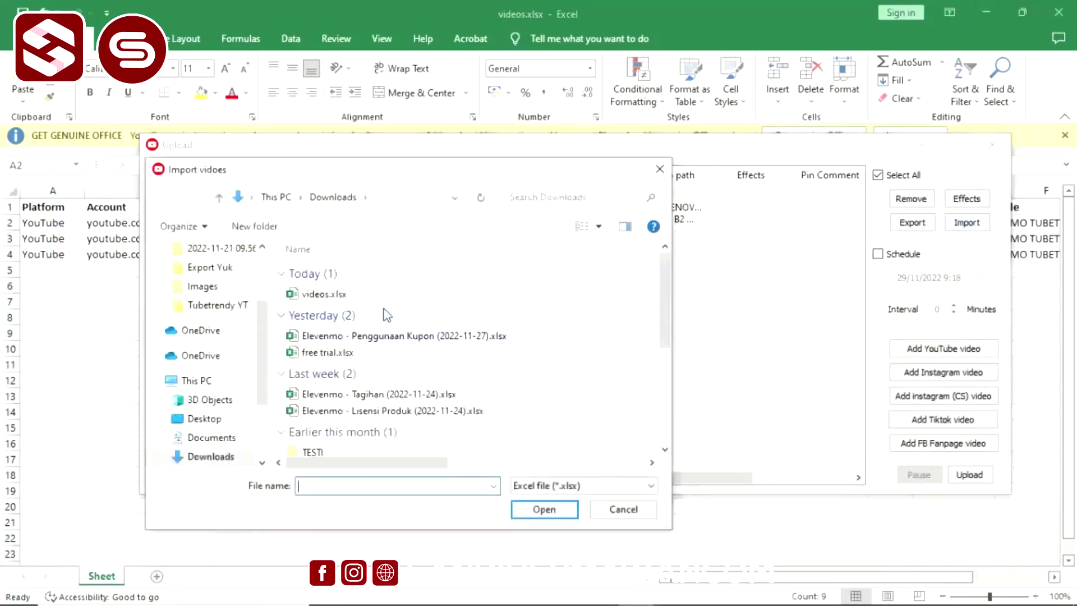
{"action": "left_click", "coordinate": [353, 296]}
{"action": "left_click", "coordinate": [532, 513]}
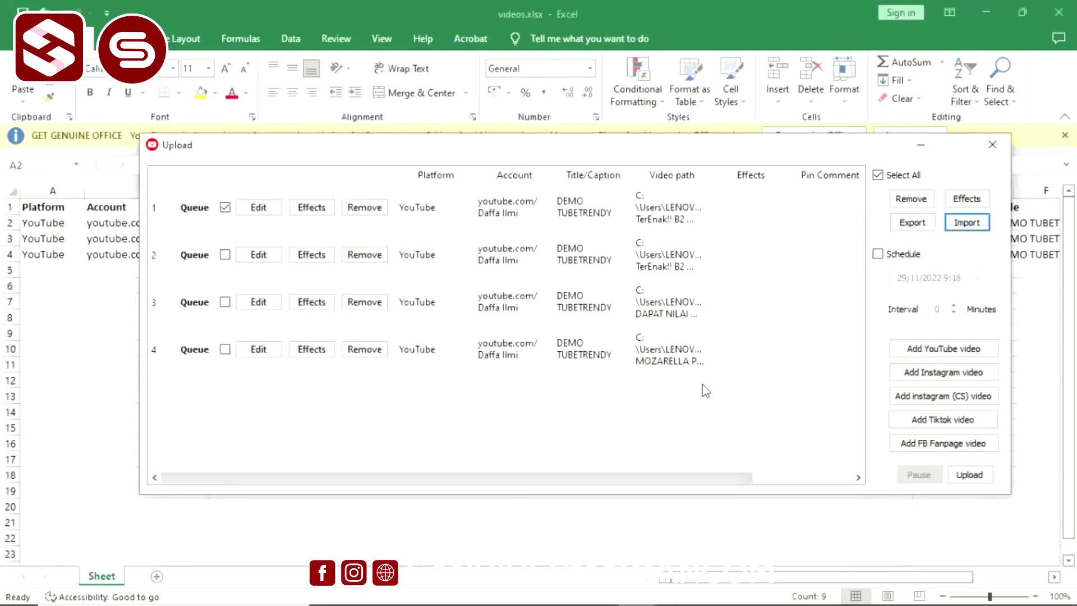
Select every queued row and remove them all, leaving the queue empty
{"action": "left_click", "coordinate": [896, 175]}
{"action": "left_click", "coordinate": [896, 175]}
{"action": "left_click", "coordinate": [911, 199]}
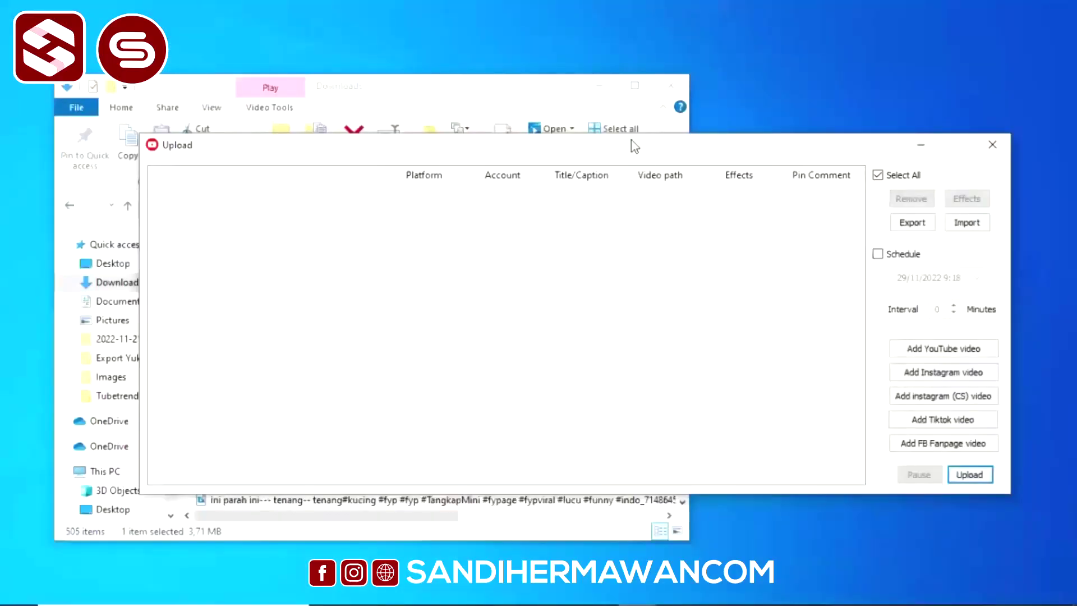
Start a new Instagram upload using the HARUS DAPAT NILAI BERAPA mp4
{"action": "left_click", "coordinate": [591, 86]}
{"action": "left_click", "coordinate": [940, 379]}
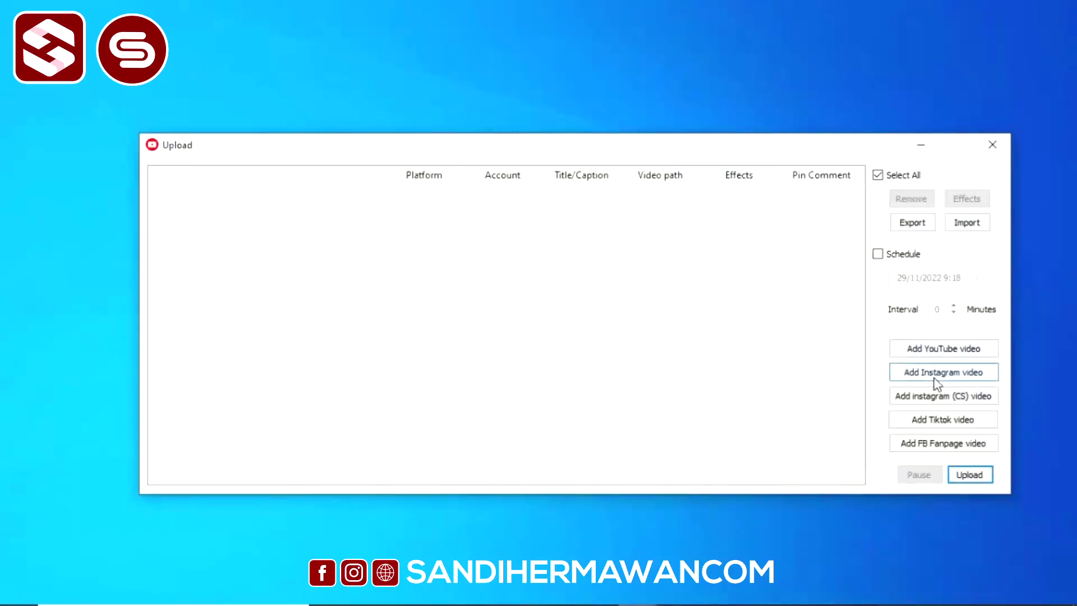
{"action": "left_click", "coordinate": [937, 384]}
{"action": "left_click", "coordinate": [447, 229]}
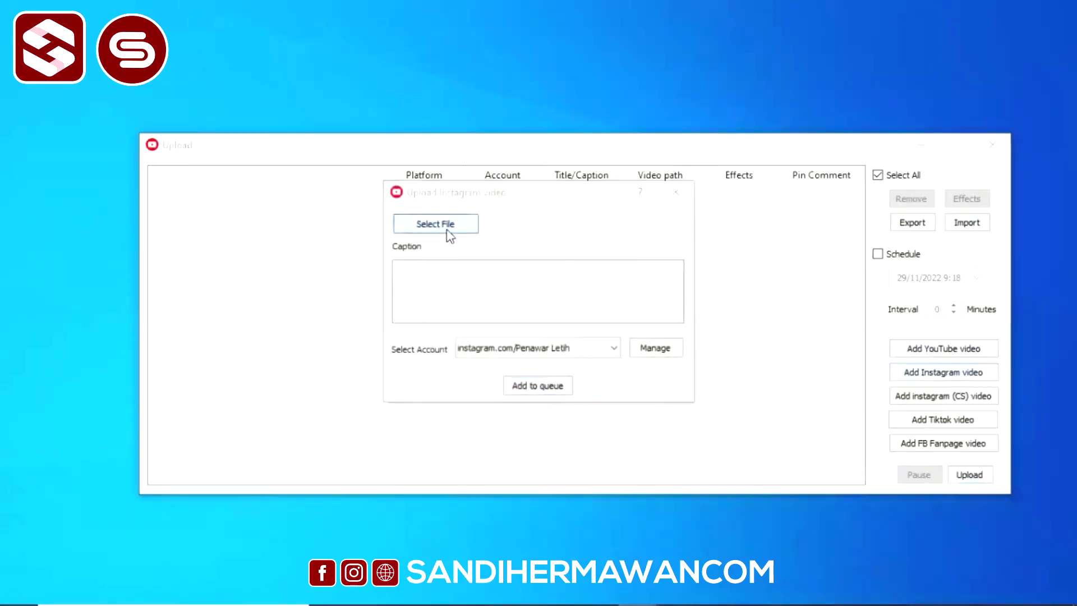
{"action": "left_click", "coordinate": [600, 444]}
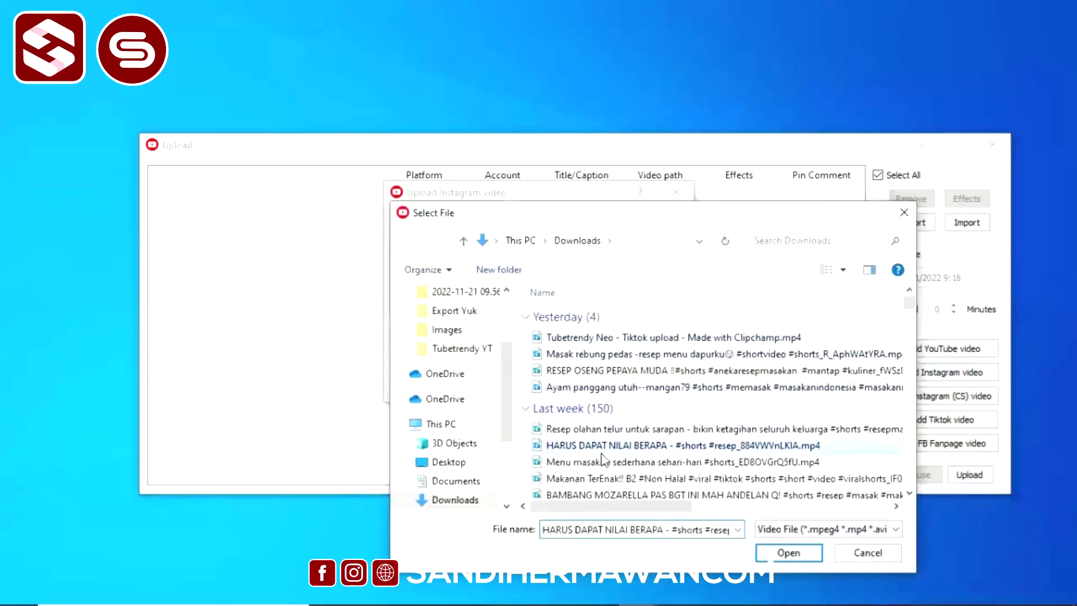
{"action": "left_click", "coordinate": [791, 553]}
Caption it 'CPTION BEBAS', keep the same Instagram account, and add it to the queue
{"action": "left_click", "coordinate": [526, 286]}
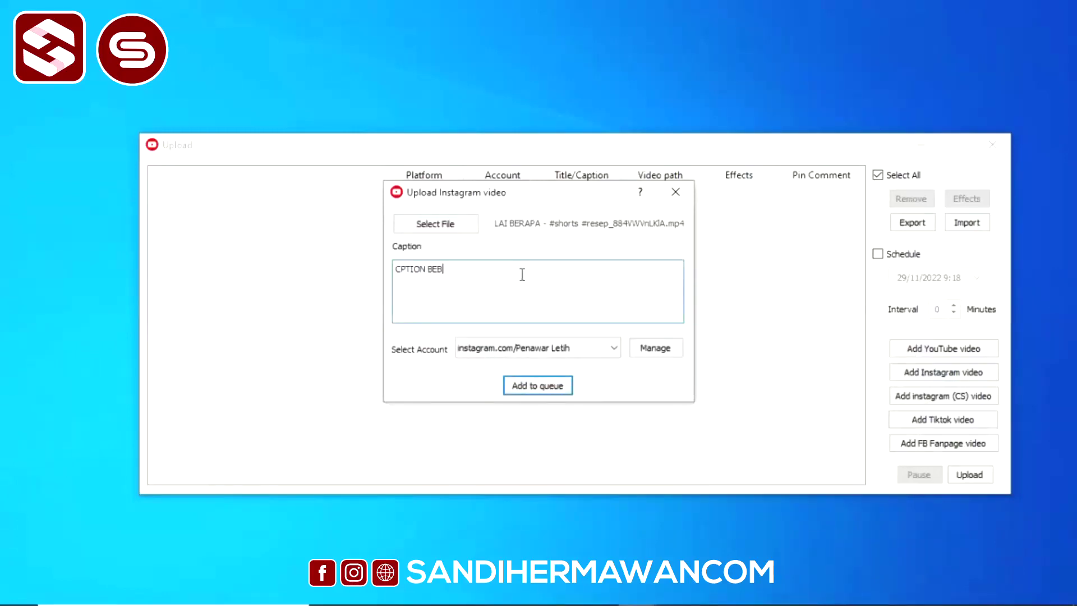
{"action": "left_click", "coordinate": [591, 345]}
{"action": "left_click", "coordinate": [584, 360]}
{"action": "left_click", "coordinate": [537, 386]}
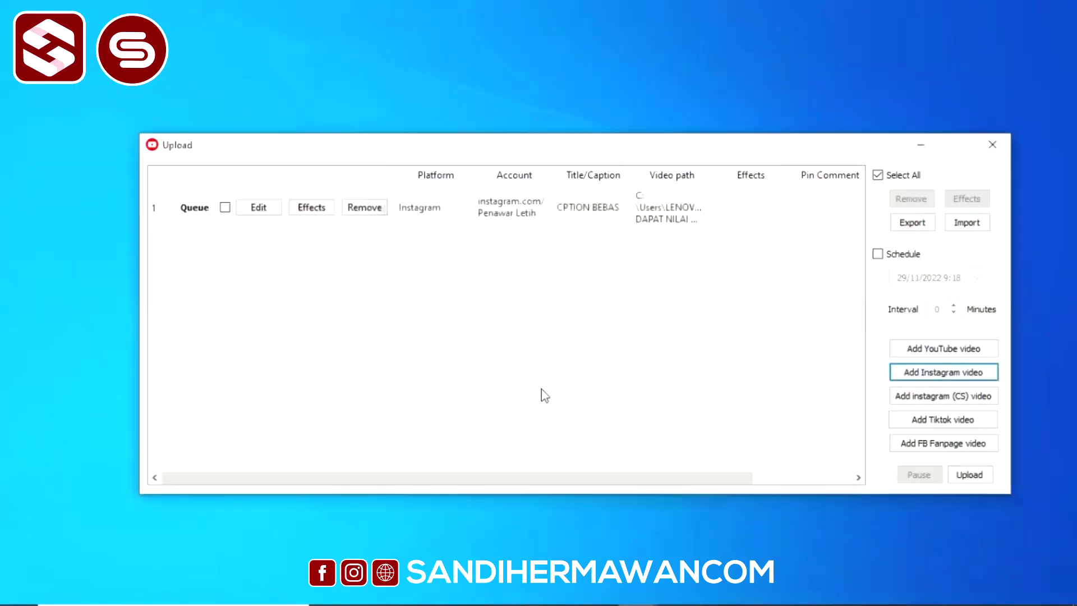
Export the queue to Downloads as videos IG.xlsx
{"action": "left_click", "coordinate": [918, 228]}
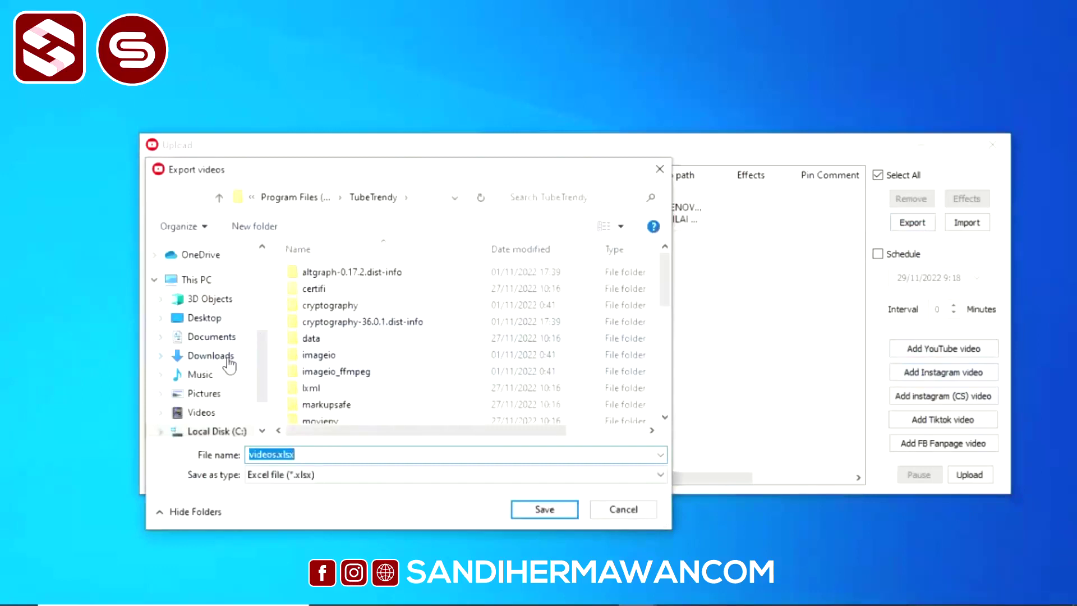
{"action": "left_click", "coordinate": [212, 355]}
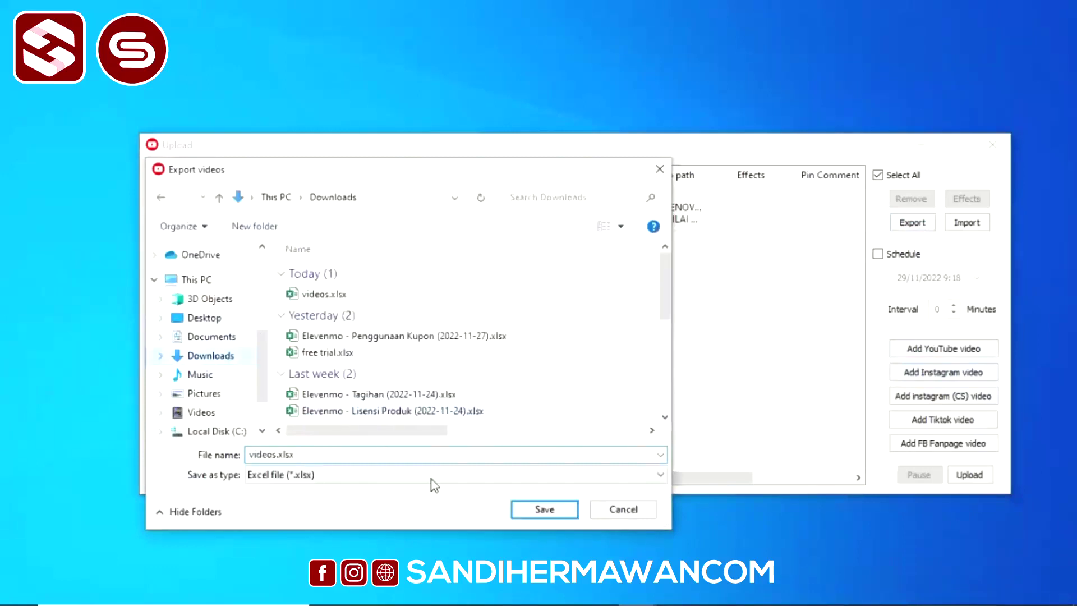
{"action": "left_click", "coordinate": [278, 454]}
{"action": "left_click", "coordinate": [273, 454]}
{"action": "key", "text": "Return"}
{"action": "left_click", "coordinate": [557, 317]}
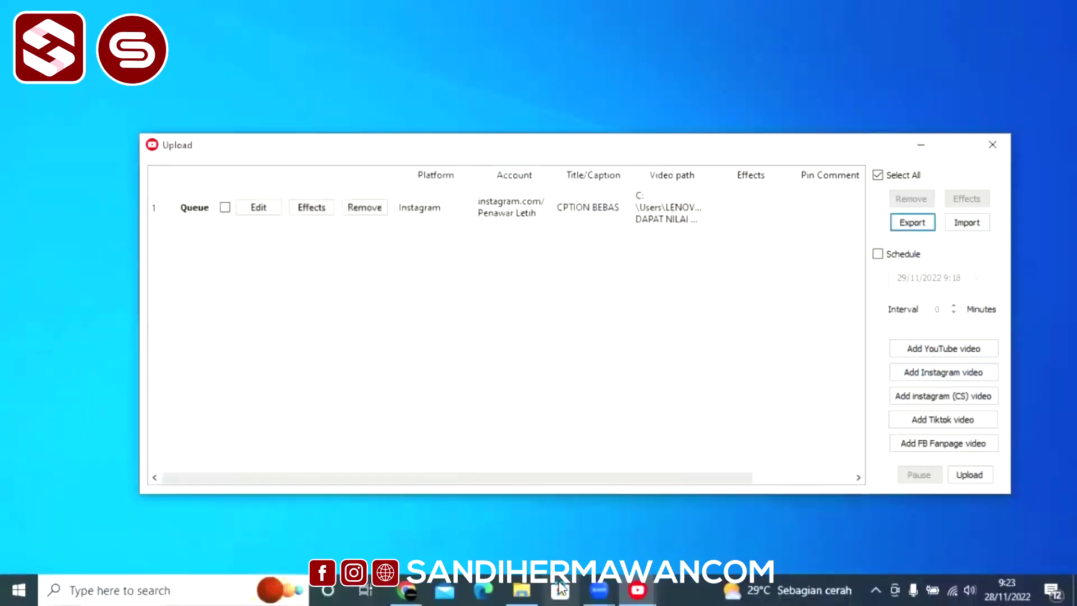
Open videos IG.xlsx from Downloads in Excel
{"action": "left_click", "coordinate": [533, 587]}
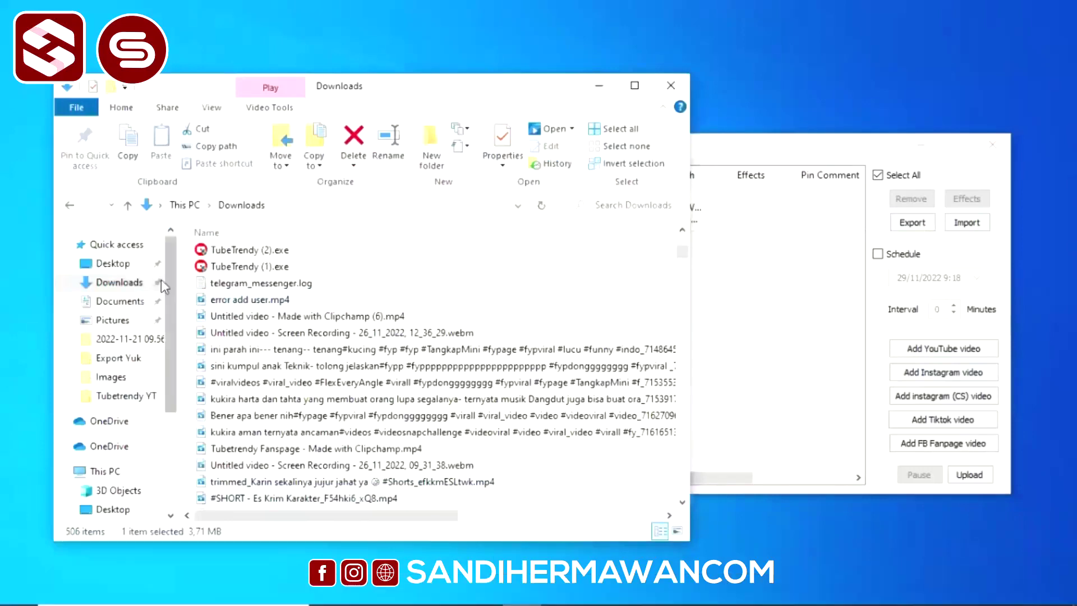
{"action": "left_click", "coordinate": [137, 282]}
{"action": "double_click", "coordinate": [230, 278]}
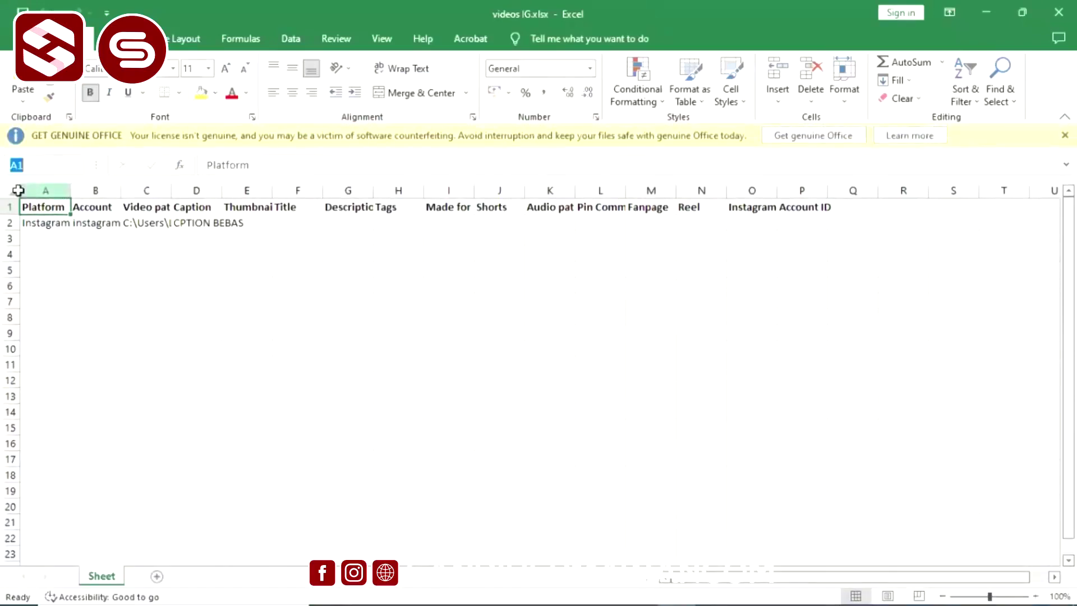
Fill Instagram and the account from A2 and B2 down through row 6
{"action": "left_click", "coordinate": [15, 189]}
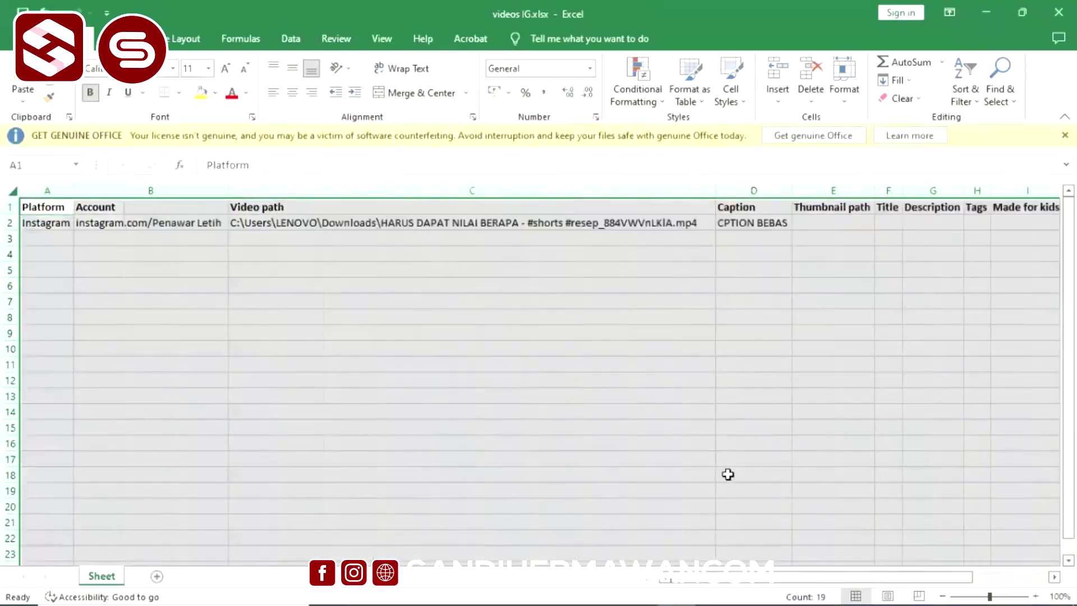
{"action": "left_click", "coordinate": [721, 581]}
{"action": "left_click_drag", "start_coordinate": [723, 586], "coordinate": [767, 585]}
{"action": "scroll", "coordinate": [736, 433], "scroll_direction": "right", "scroll_amount": 1}
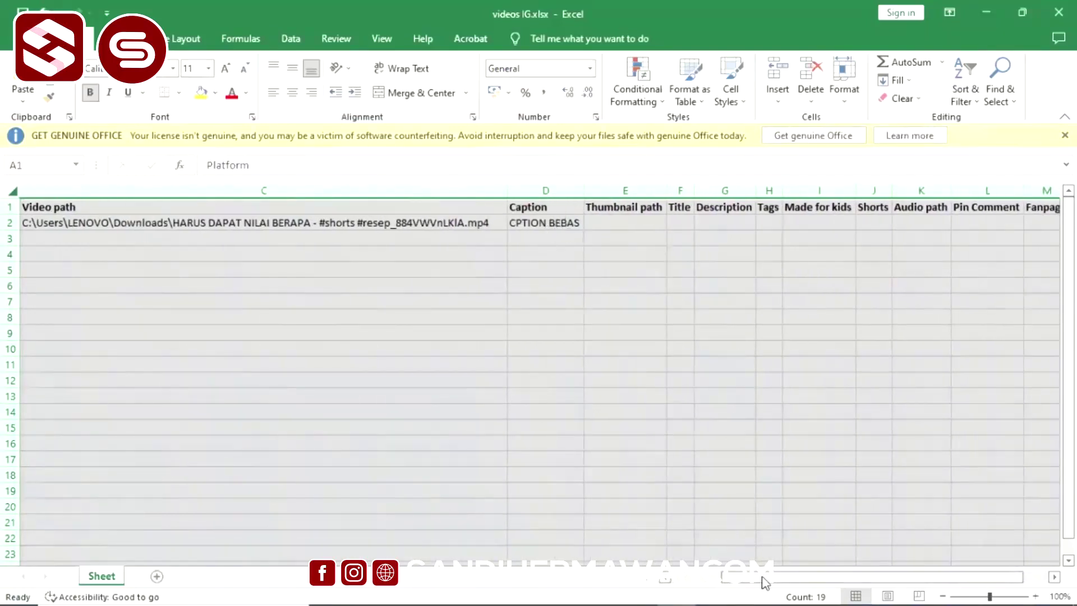
{"action": "left_click_drag", "start_coordinate": [765, 584], "coordinate": [705, 583]}
{"action": "left_click", "coordinate": [48, 225]}
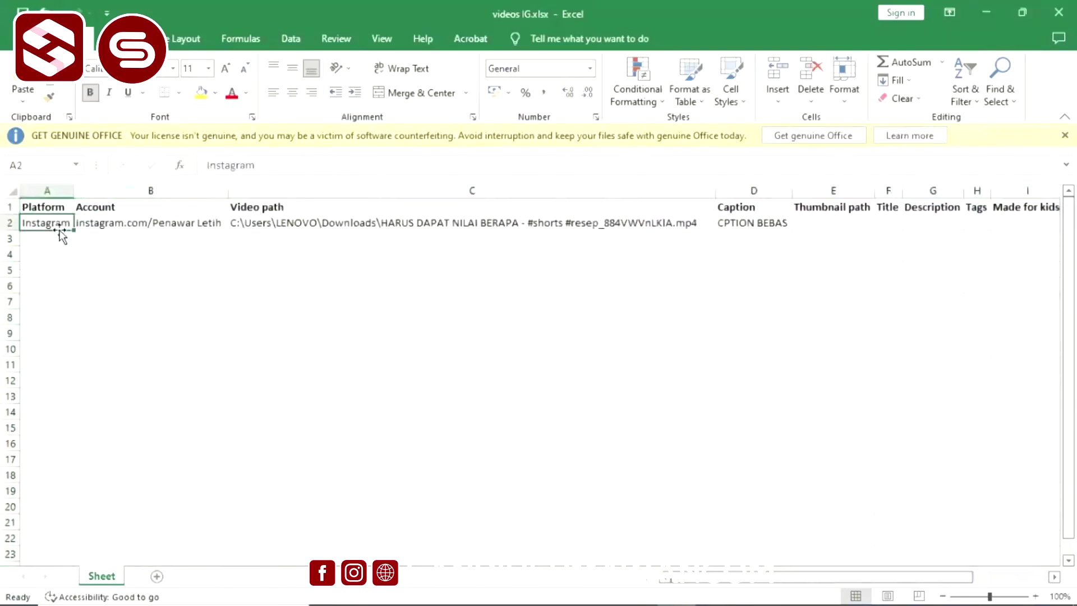
{"action": "left_click_drag", "start_coordinate": [73, 230], "coordinate": [85, 288]}
{"action": "left_click", "coordinate": [147, 230]}
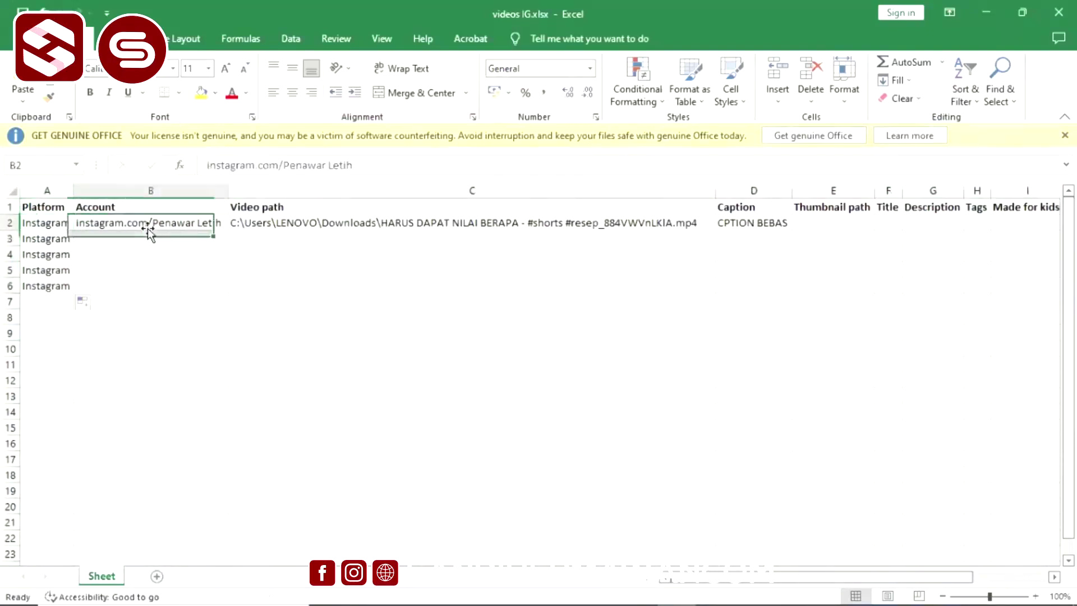
{"action": "left_click_drag", "start_coordinate": [229, 234], "coordinate": [220, 289]}
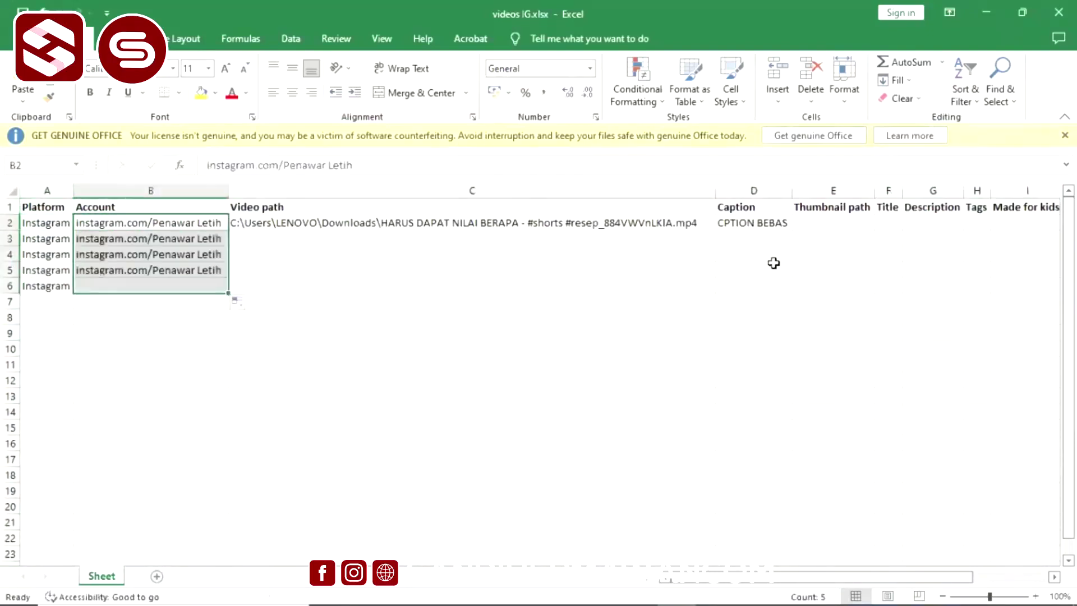
Fill the CPTION BEBAS caption and the C2 video path down to row 6
{"action": "left_click", "coordinate": [766, 223]}
{"action": "left_click_drag", "start_coordinate": [795, 232], "coordinate": [794, 294]}
{"action": "left_click_drag", "start_coordinate": [871, 572], "coordinate": [870, 572]}
{"action": "left_click", "coordinate": [610, 223]}
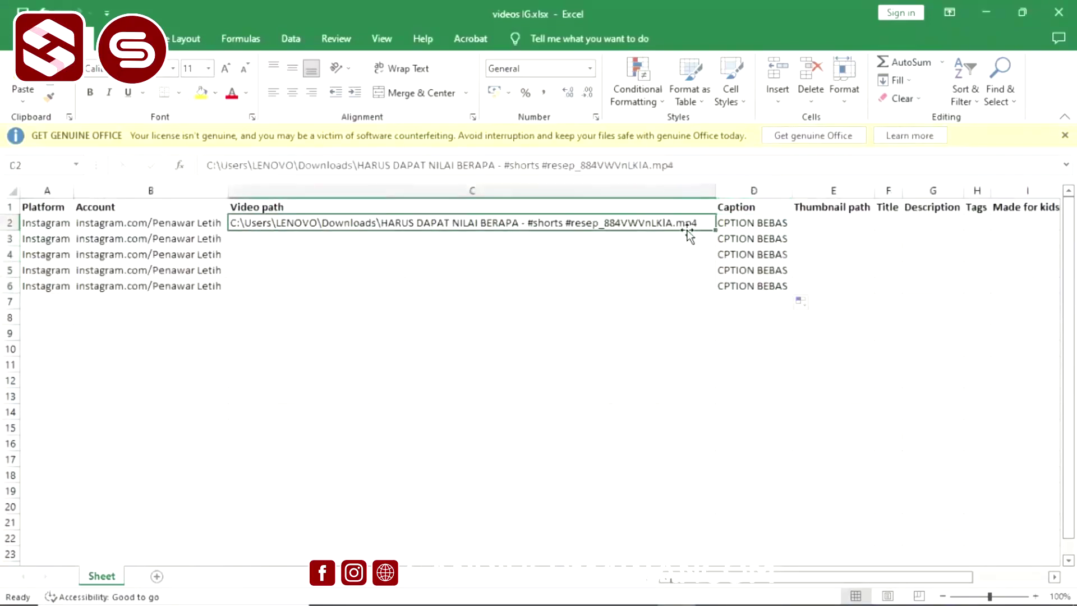
{"action": "double_click", "coordinate": [698, 222]}
{"action": "left_click_drag", "start_coordinate": [697, 223], "coordinate": [382, 223]}
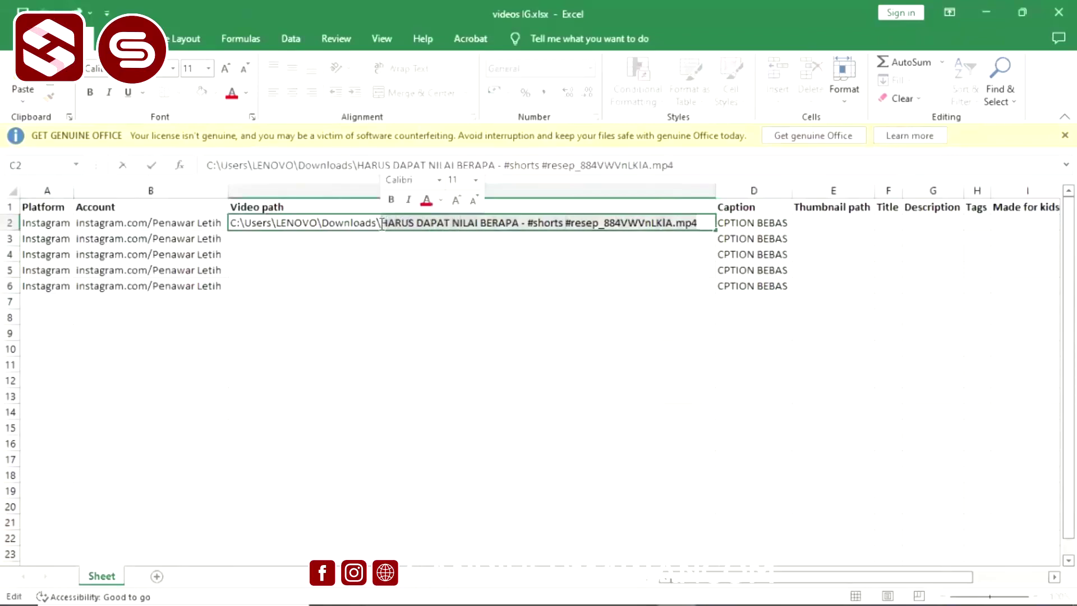
{"action": "left_click", "coordinate": [444, 283]}
{"action": "left_click", "coordinate": [664, 237]}
{"action": "left_click", "coordinate": [702, 228]}
{"action": "left_click_drag", "start_coordinate": [714, 229], "coordinate": [714, 290]}
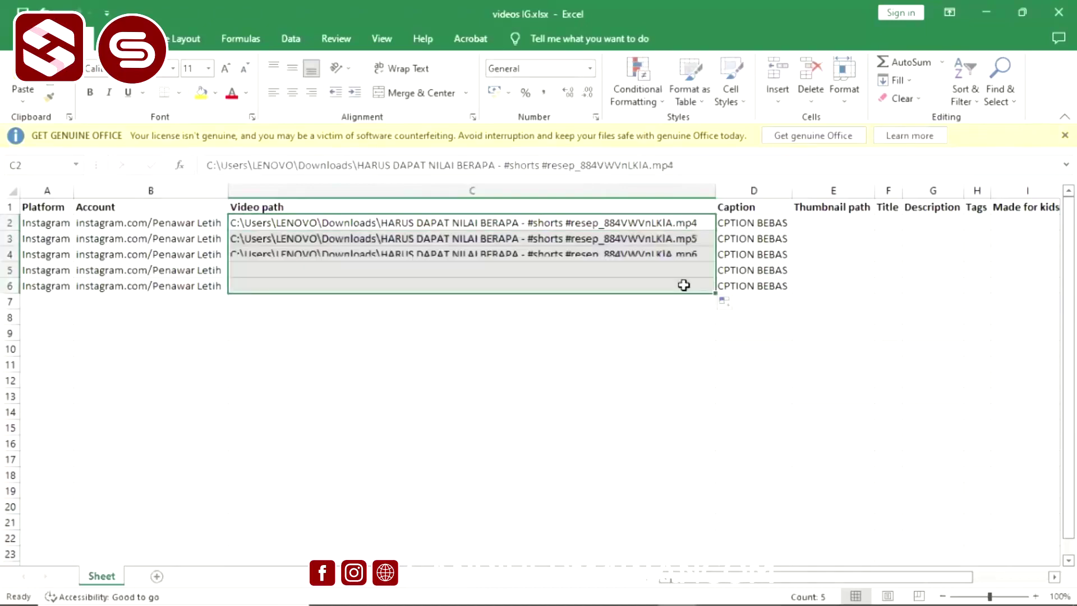
{"action": "left_click", "coordinate": [522, 590]}
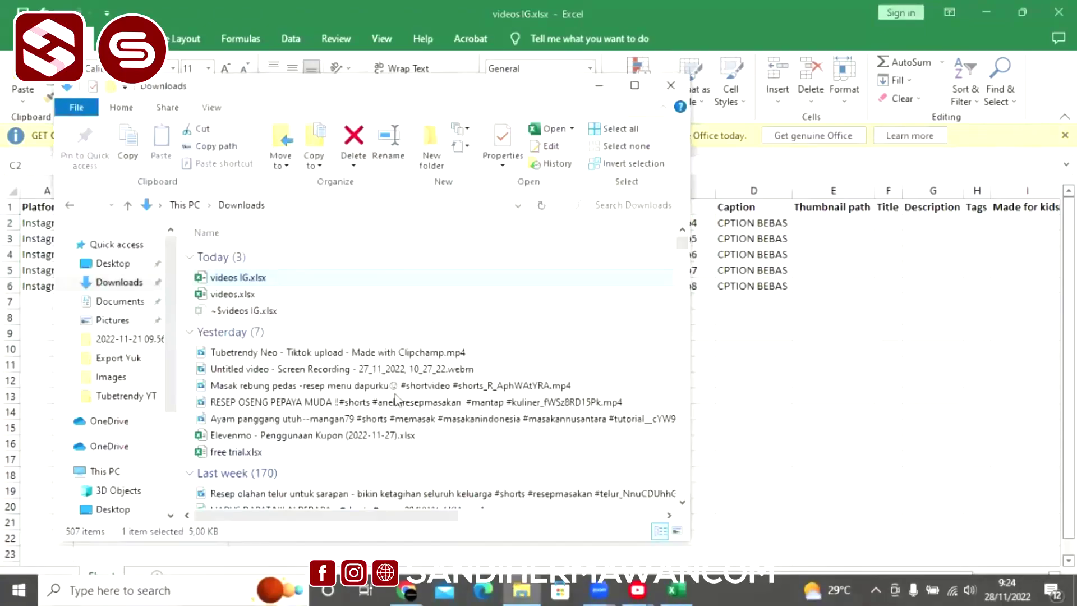
Copy the Ayam panggang utuh video's full file name in Downloads
{"action": "left_click", "coordinate": [309, 422]}
{"action": "right_click", "coordinate": [310, 422]}
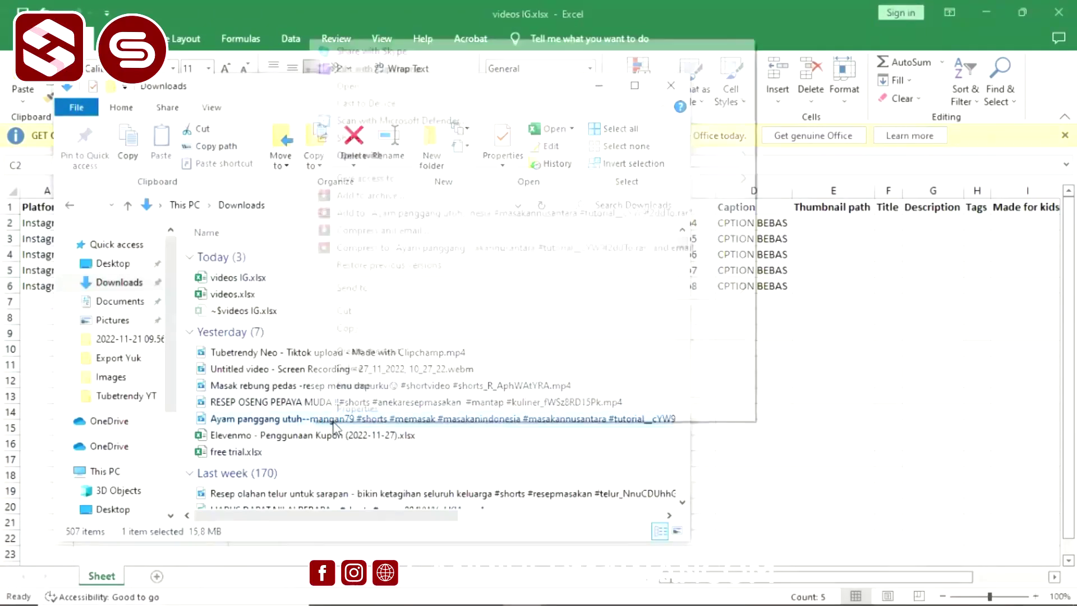
{"action": "left_click", "coordinate": [353, 386]}
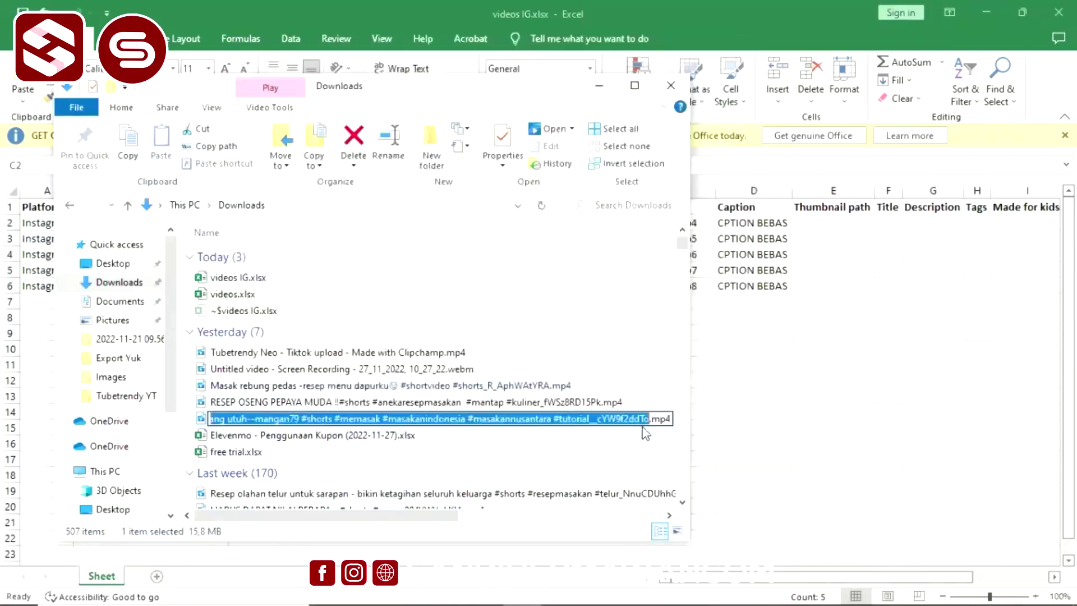
{"action": "key", "text": "ctrl+a"}
{"action": "key", "text": "ctrl+c"}
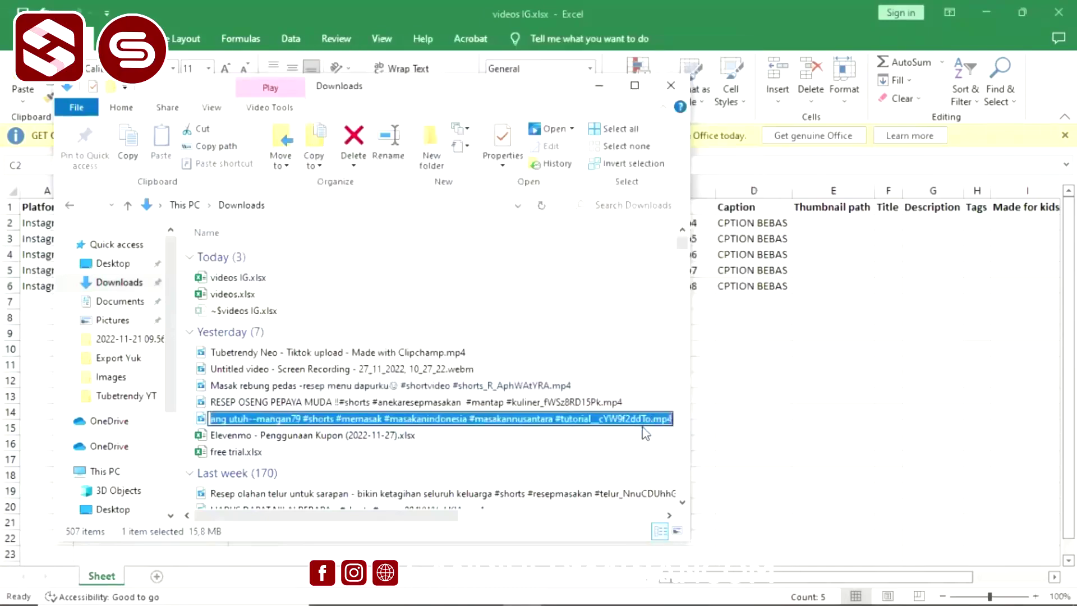
{"action": "key", "text": "alt+Tab"}
Replace C3's file name with the Ayam panggang utuh name and widen the Video path column
{"action": "left_click", "coordinate": [645, 240]}
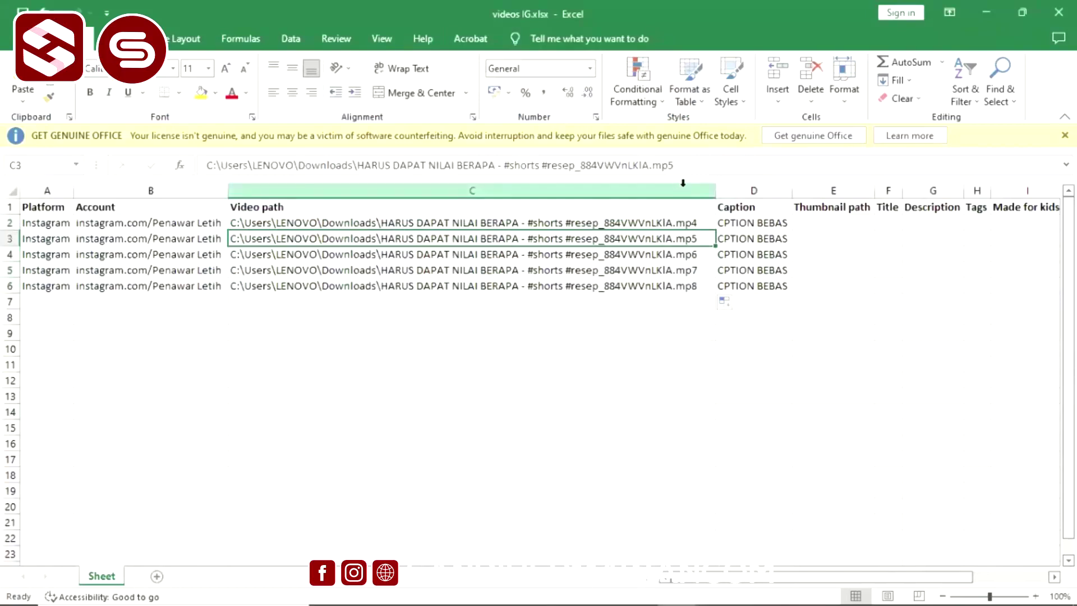
{"action": "double_click", "coordinate": [699, 240]}
{"action": "left_click_drag", "start_coordinate": [699, 240], "coordinate": [380, 236]}
{"action": "key", "text": "ctrl+v"}
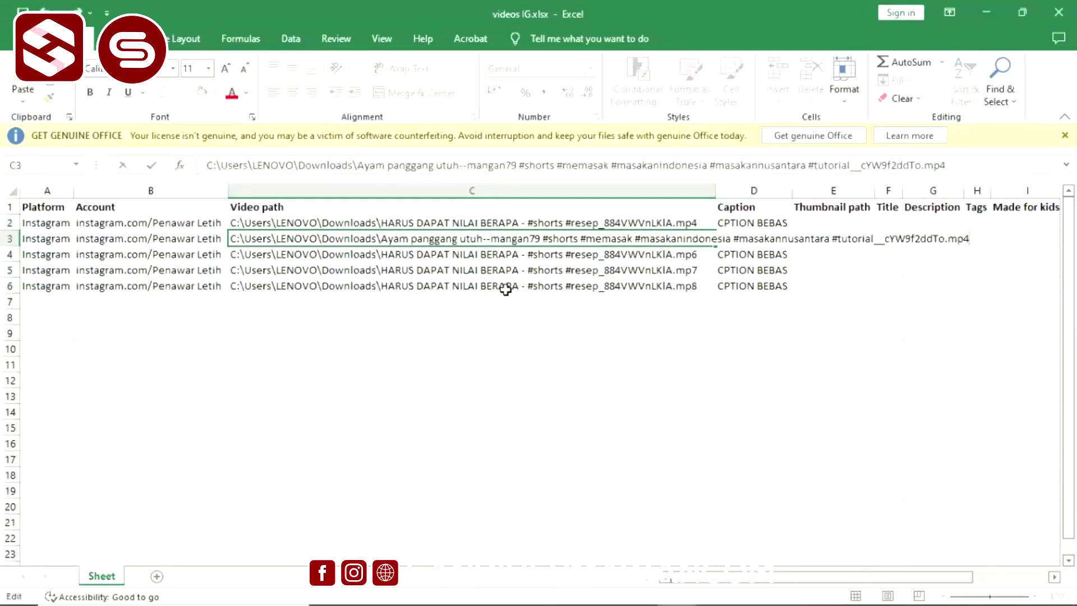
{"action": "key", "text": "Return"}
{"action": "left_click", "coordinate": [543, 319]}
{"action": "left_click_drag", "start_coordinate": [712, 196], "coordinate": [743, 195]}
{"action": "left_click", "coordinate": [687, 274]}
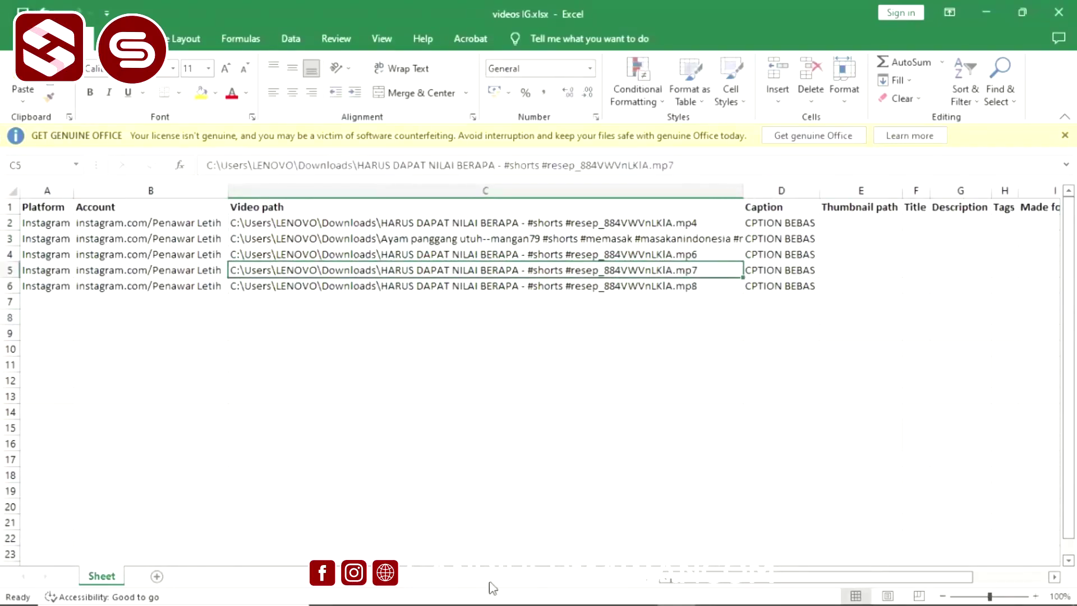
Import videos IG.xlsx into the upload queue and dismiss the missing .mp6 video path error
{"action": "mouse_move", "coordinate": [638, 590]}
{"action": "left_click", "coordinate": [680, 533]}
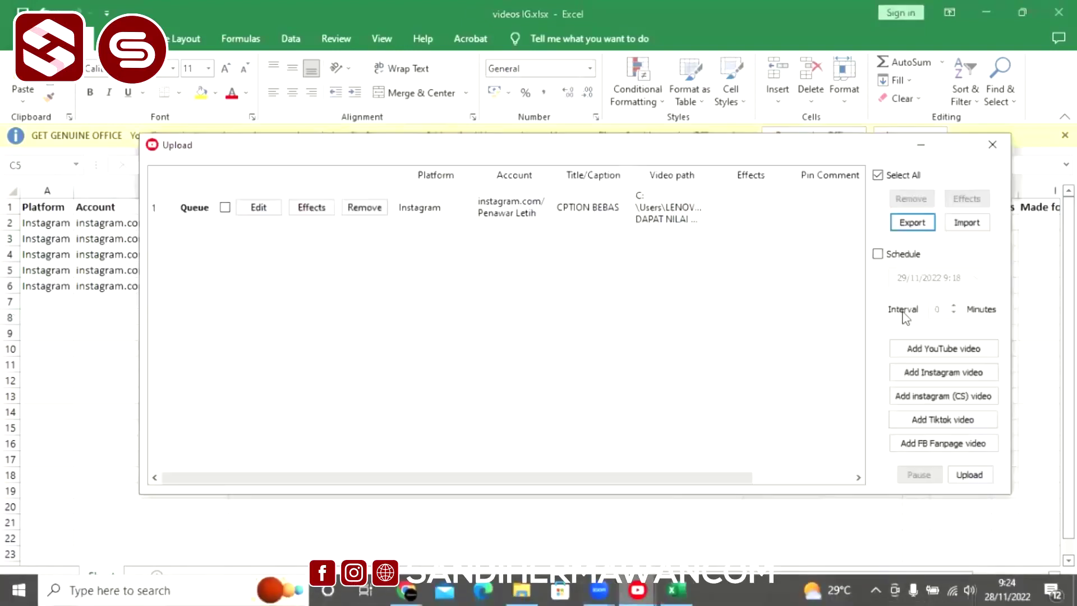
{"action": "left_click", "coordinate": [979, 224]}
{"action": "left_click", "coordinate": [389, 295]}
{"action": "left_click", "coordinate": [543, 508]}
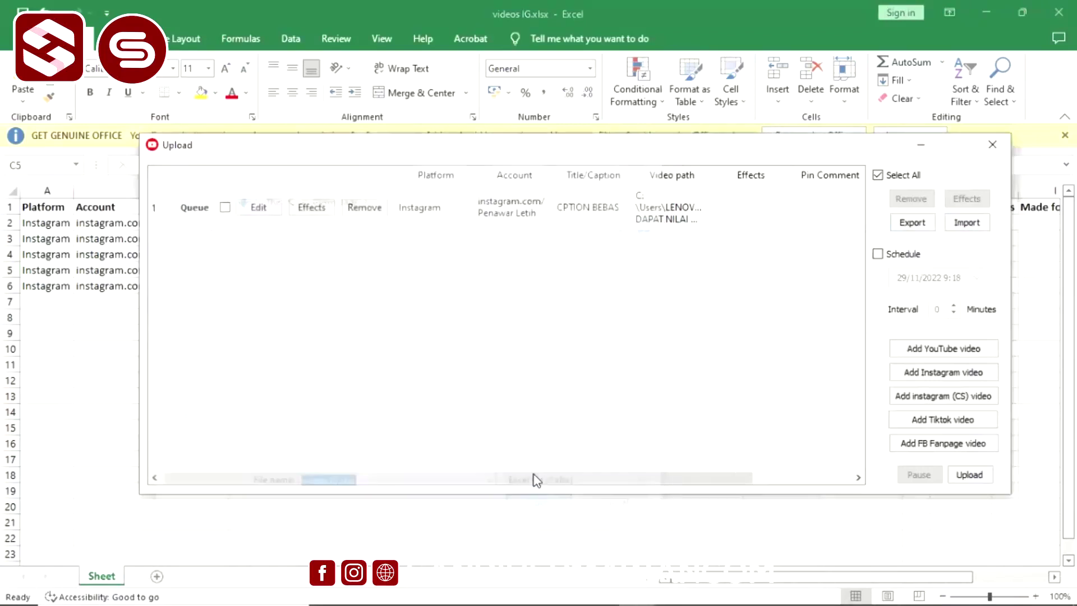
{"action": "left_click", "coordinate": [689, 323]}
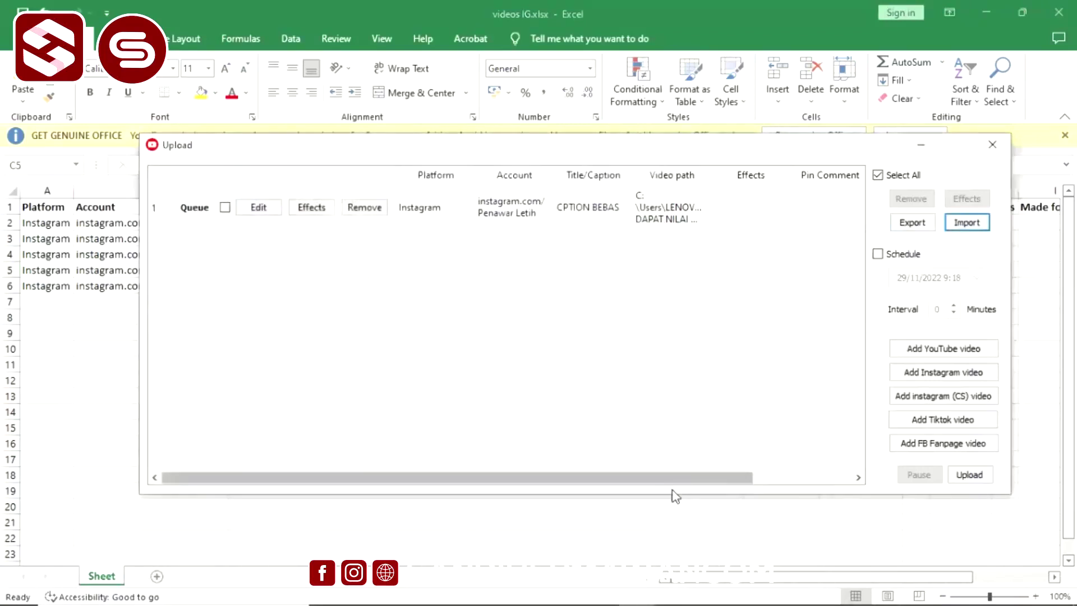
{"action": "left_click_drag", "start_coordinate": [673, 478], "coordinate": [545, 478]}
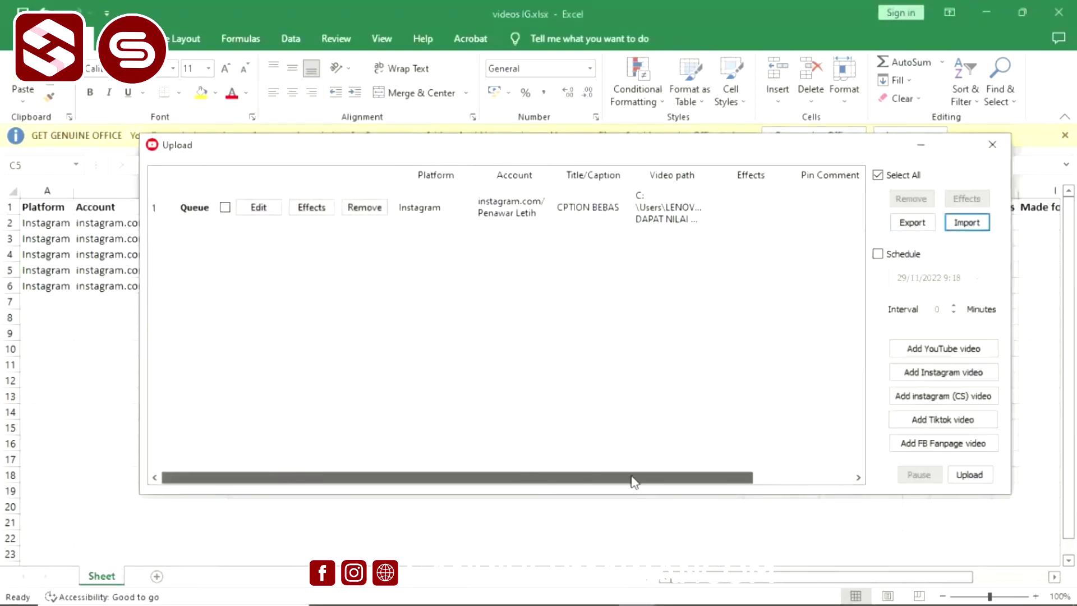
{"action": "left_click_drag", "start_coordinate": [801, 572], "coordinate": [827, 575]}
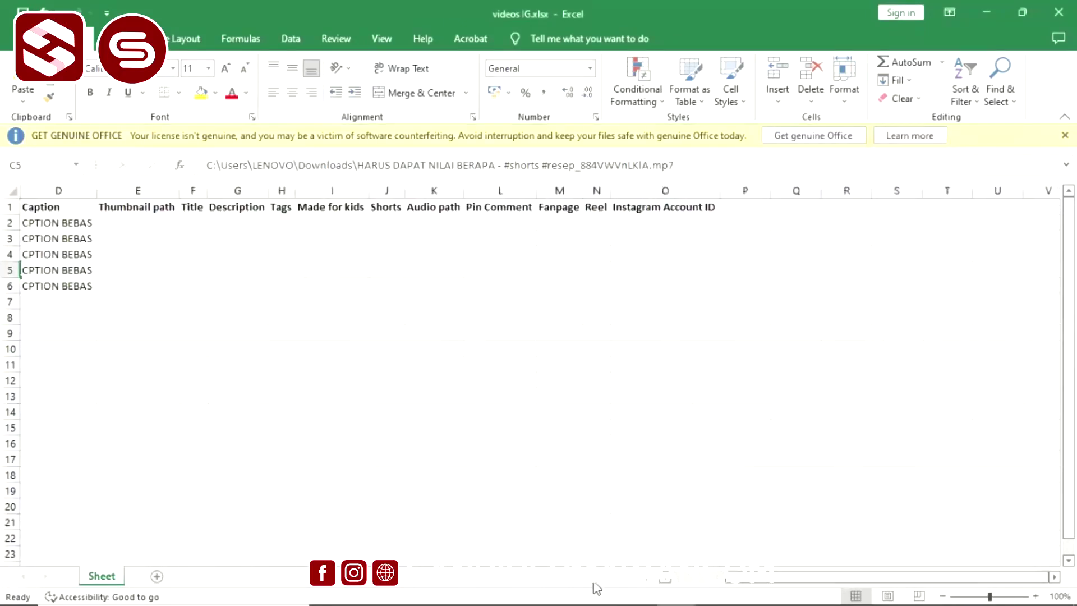
Retry the videos IG.xlsx import and dismiss the same .mp6 path-not-found error
{"action": "mouse_move", "coordinate": [636, 588]}
{"action": "left_click", "coordinate": [697, 532]}
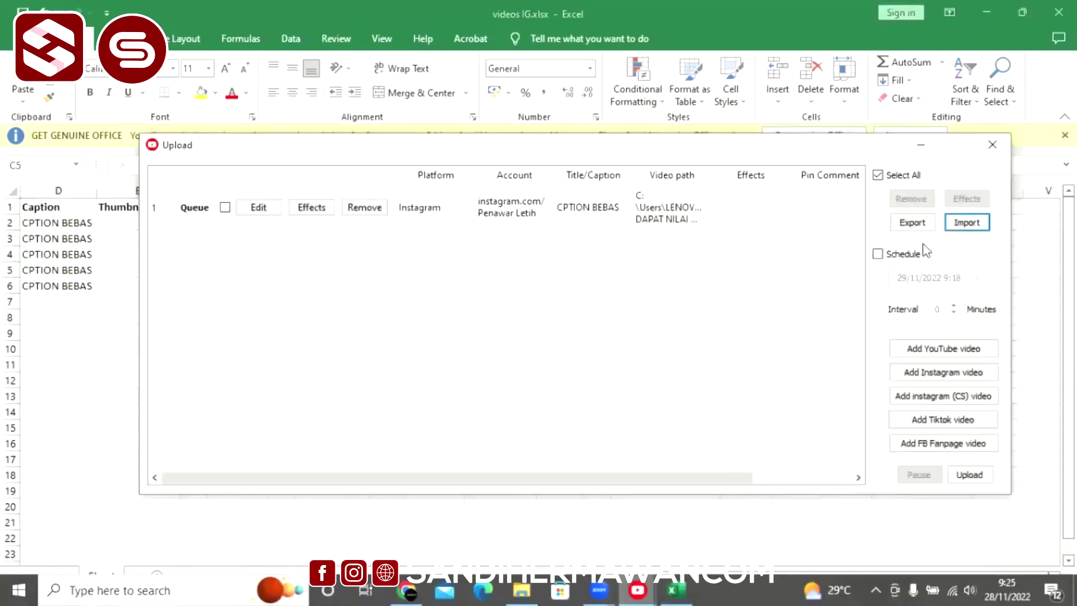
{"action": "left_click", "coordinate": [328, 294]}
{"action": "left_click", "coordinate": [547, 510]}
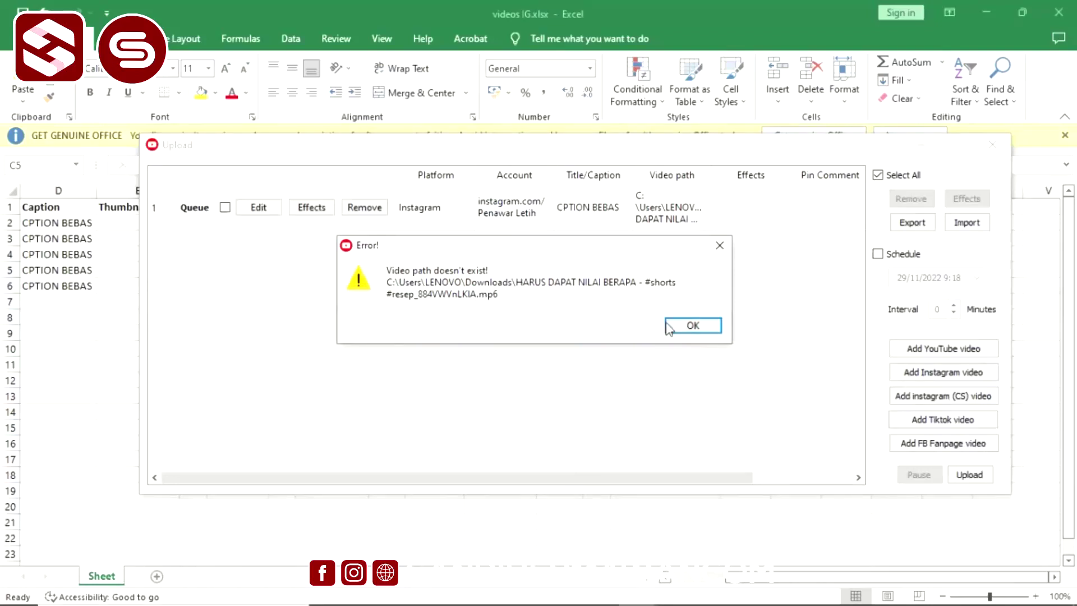
{"action": "left_click", "coordinate": [693, 325]}
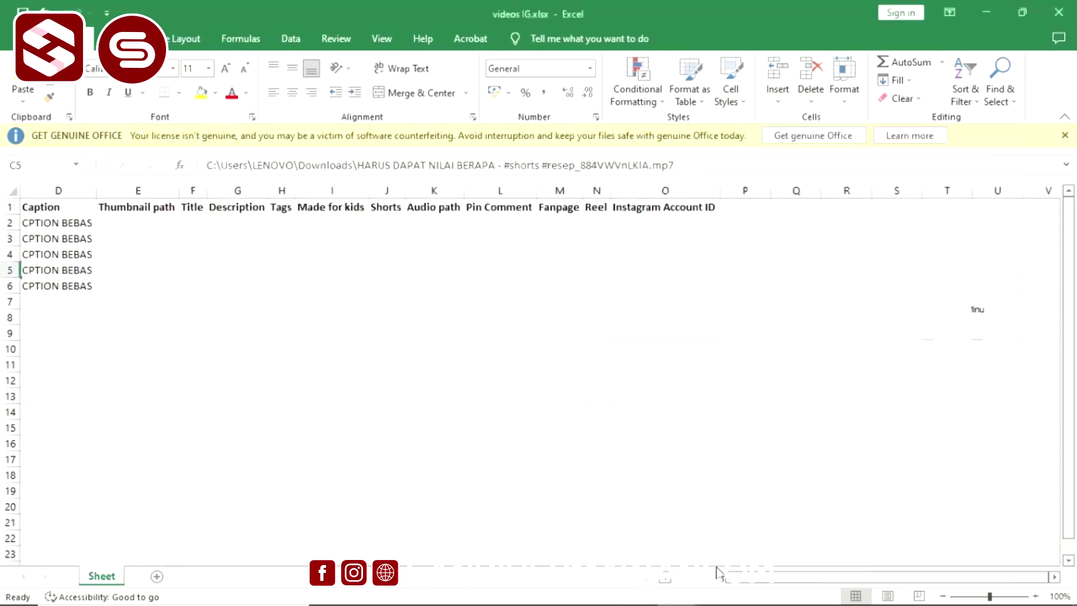
Change the video path extensions in C4, C5 and C6 from .mp6, .mp7, .mp8 to .mp4
{"action": "scroll", "coordinate": [690, 581], "scroll_direction": "left", "scroll_amount": 3}
{"action": "double_click", "coordinate": [698, 254]}
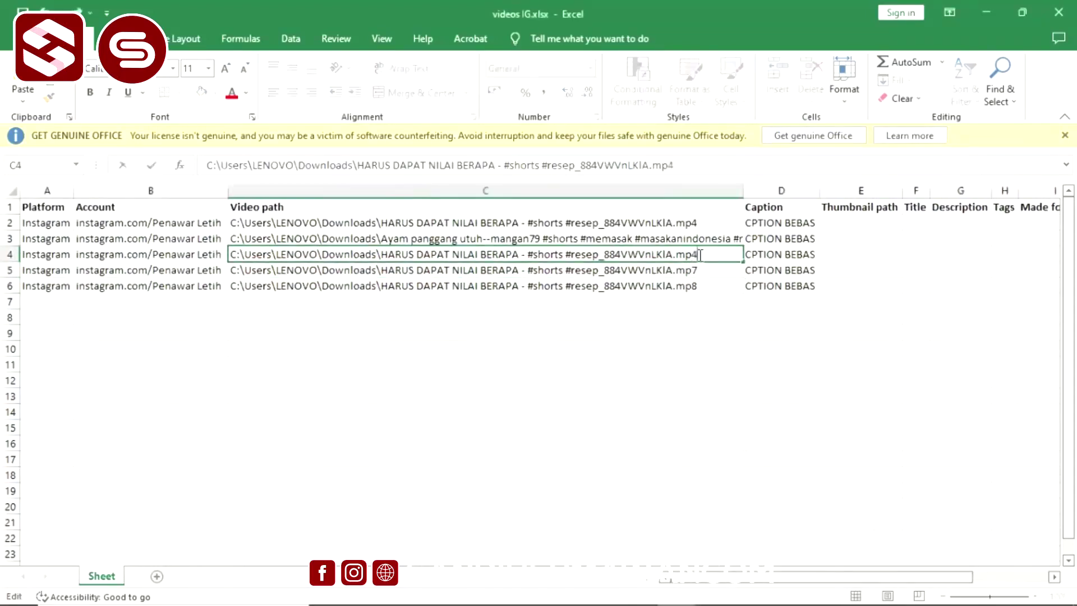
{"action": "key", "text": "Return"}
{"action": "double_click", "coordinate": [710, 271]}
{"action": "type", "text": "4"}
{"action": "key", "text": "Return"}
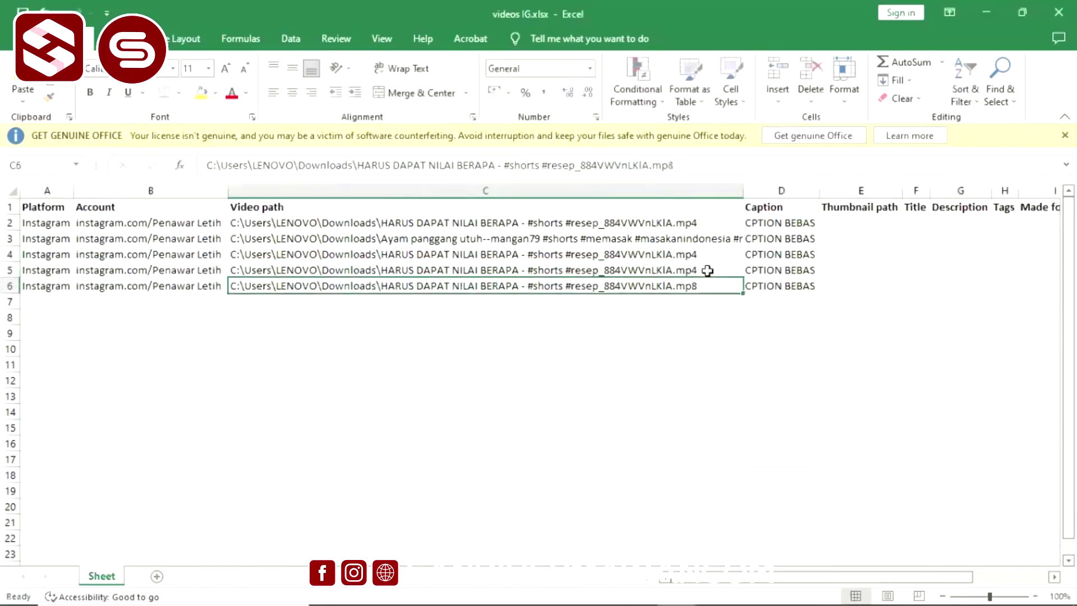
{"action": "double_click", "coordinate": [710, 287]}
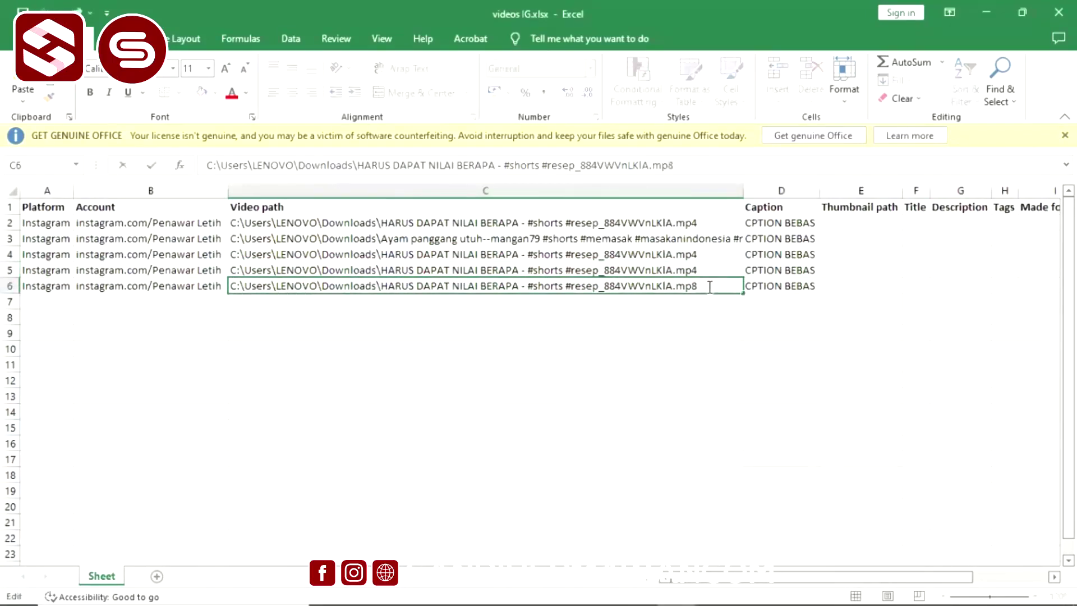
{"action": "type", "text": "4"}
{"action": "key", "text": "Return"}
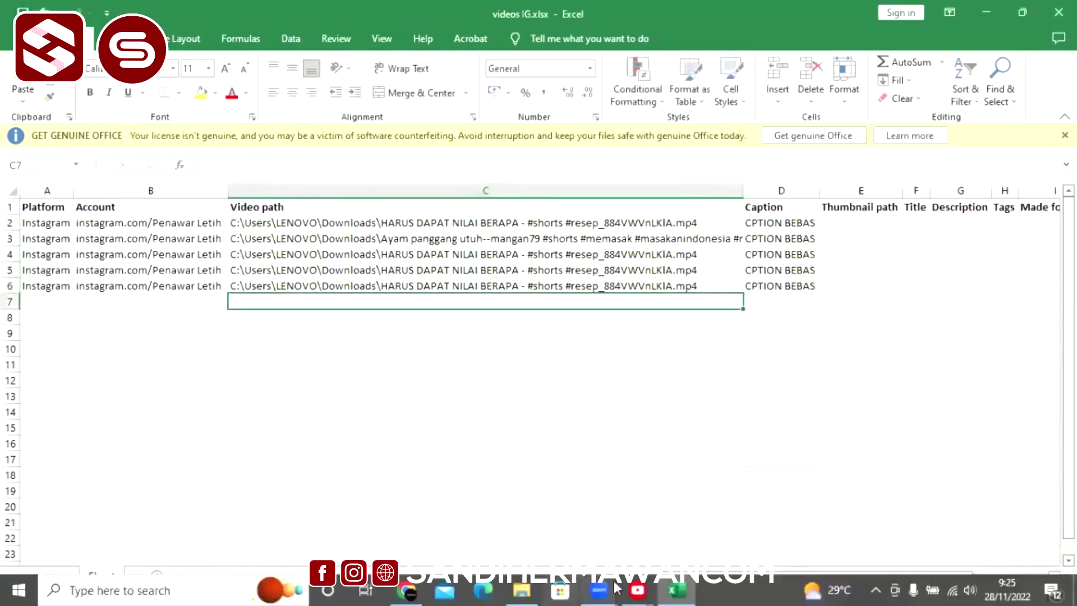
Import the corrected videos IG.xlsx to queue all six videos, and auto-fit the Video path column
{"action": "mouse_move", "coordinate": [637, 599]}
{"action": "left_click", "coordinate": [704, 539]}
{"action": "left_click", "coordinate": [966, 222]}
{"action": "left_click", "coordinate": [392, 297]}
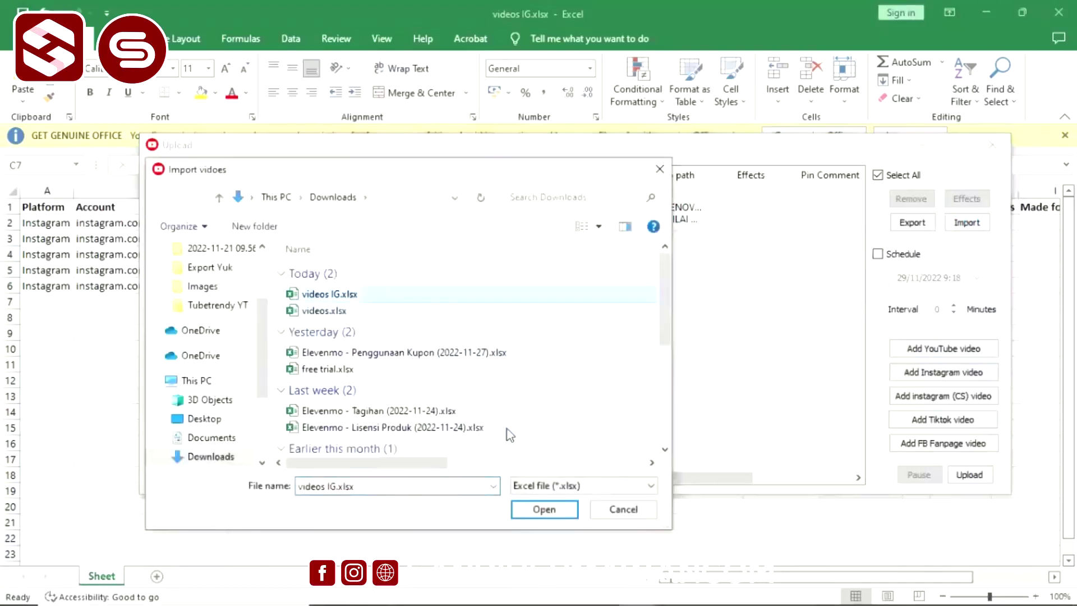
{"action": "left_click", "coordinate": [539, 512]}
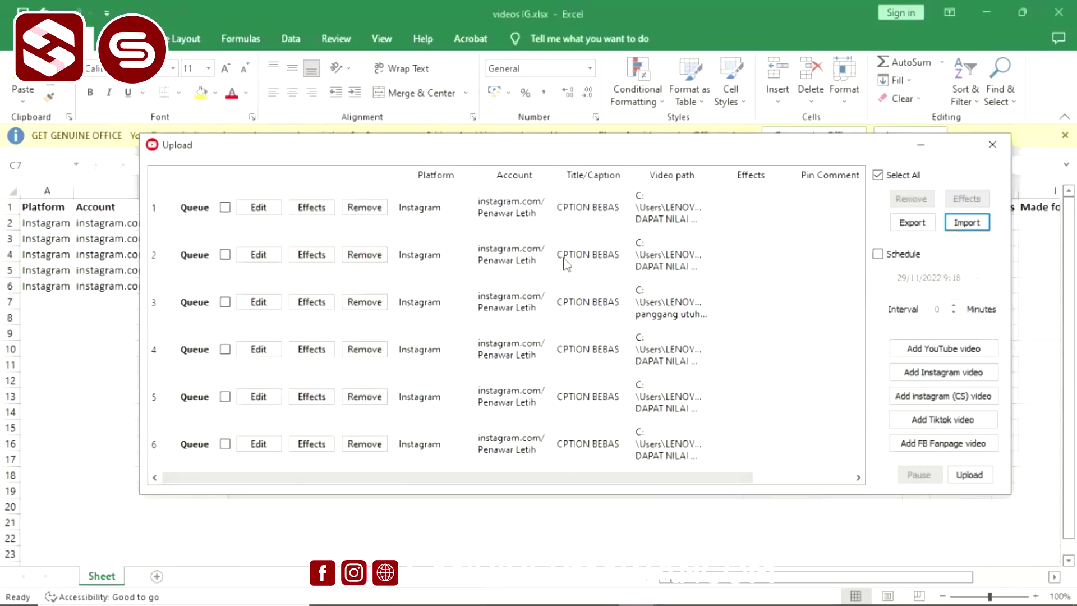
{"action": "left_click_drag", "start_coordinate": [590, 487], "coordinate": [510, 490]}
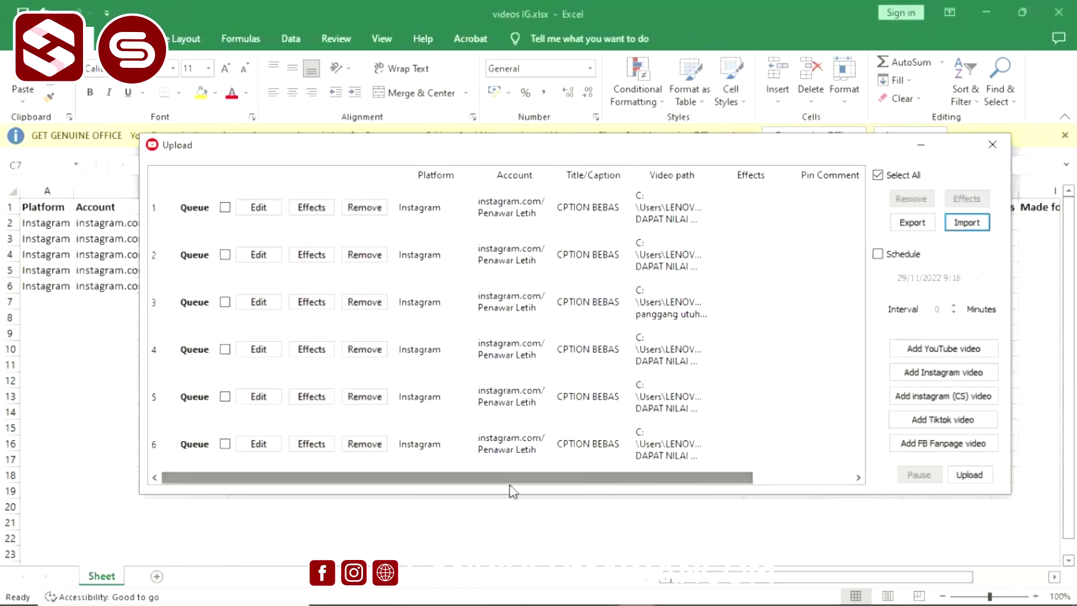
{"action": "double_click", "coordinate": [727, 174]}
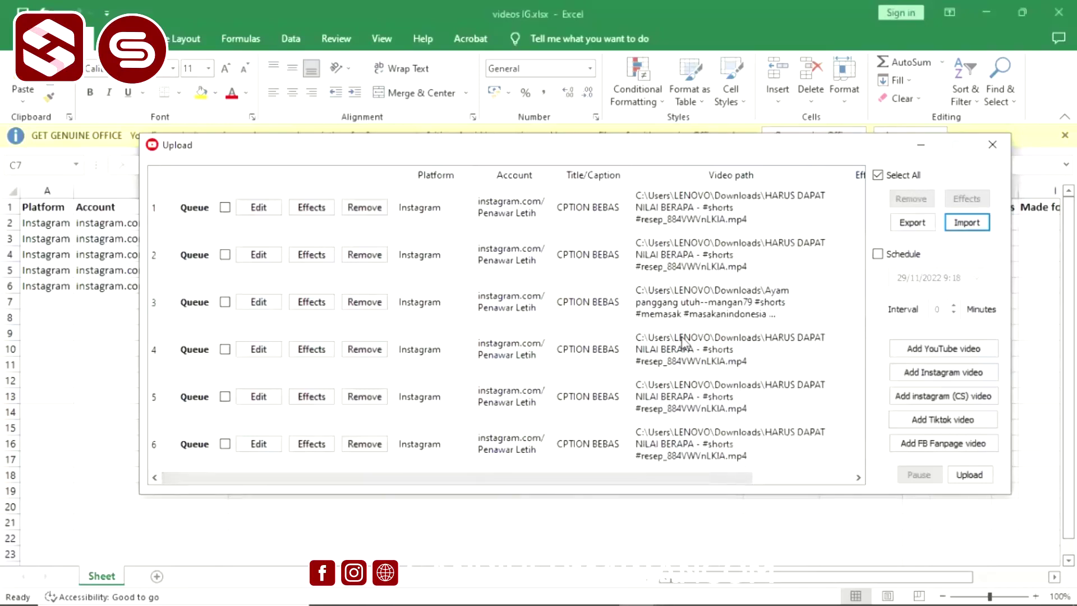
{"action": "left_click_drag", "start_coordinate": [617, 153], "coordinate": [580, 140]}
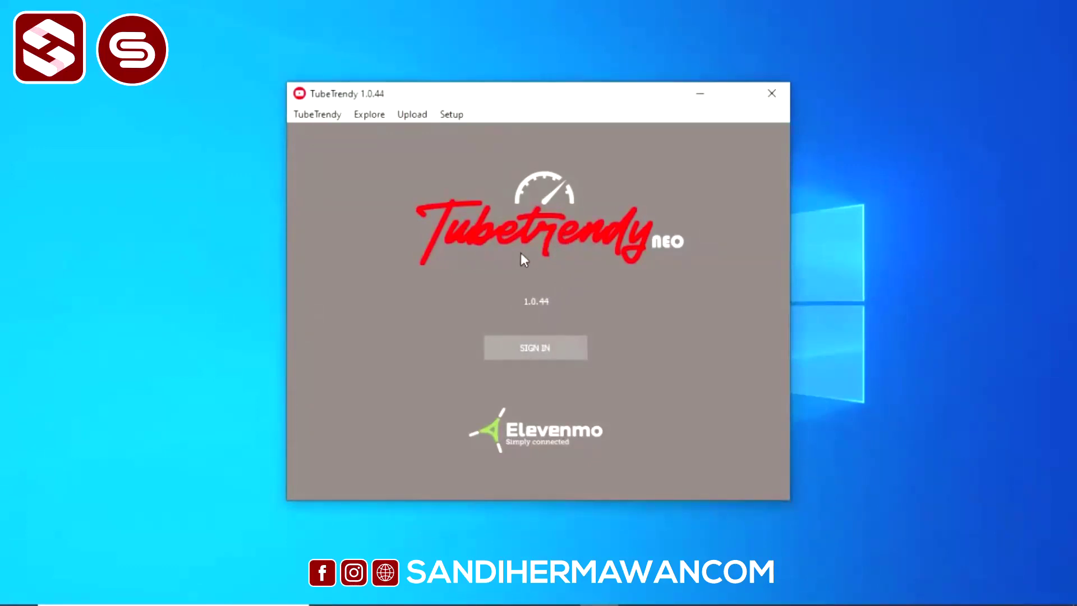
In Explore > Youtube Insights, run a Shorts-only search for the keyword lucu
{"action": "left_click_drag", "start_coordinate": [559, 101], "coordinate": [564, 101]}
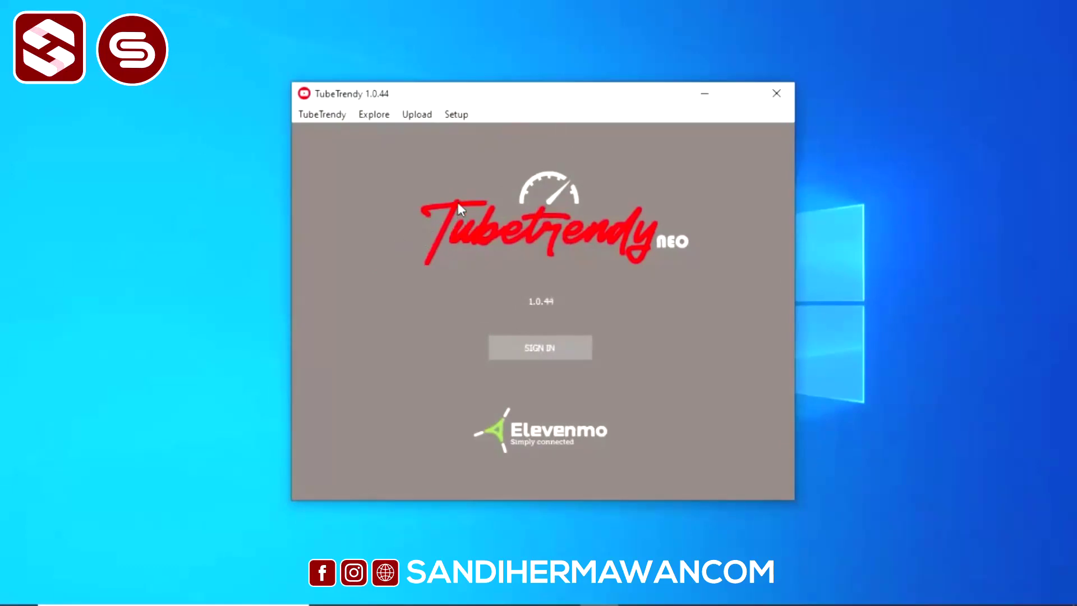
{"action": "left_click", "coordinate": [381, 115]}
{"action": "left_click", "coordinate": [392, 132]}
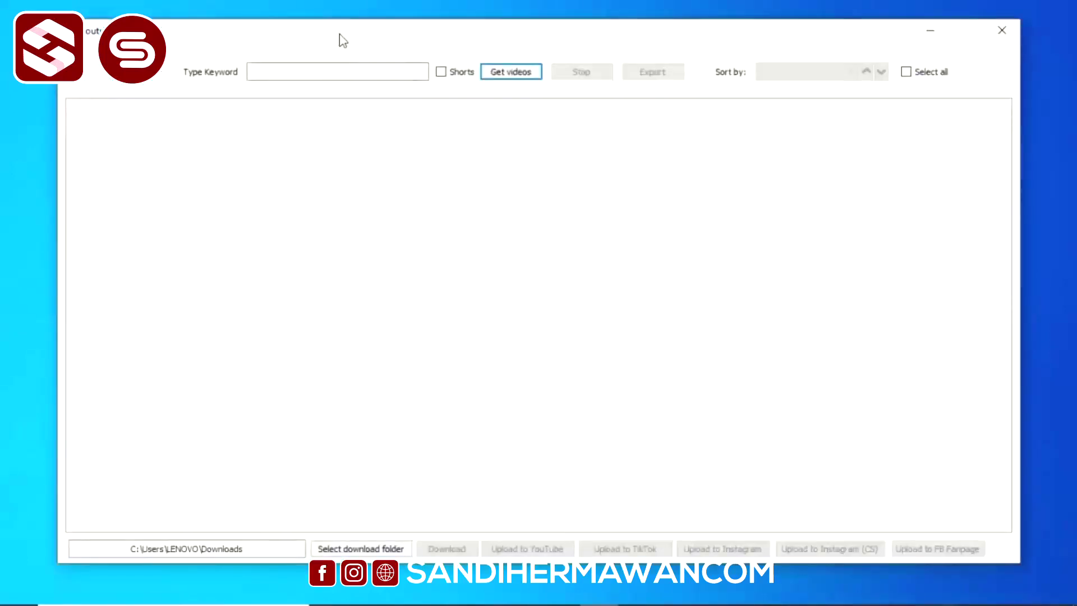
{"action": "left_click_drag", "start_coordinate": [341, 39], "coordinate": [345, 68]}
{"action": "left_click", "coordinate": [344, 96]}
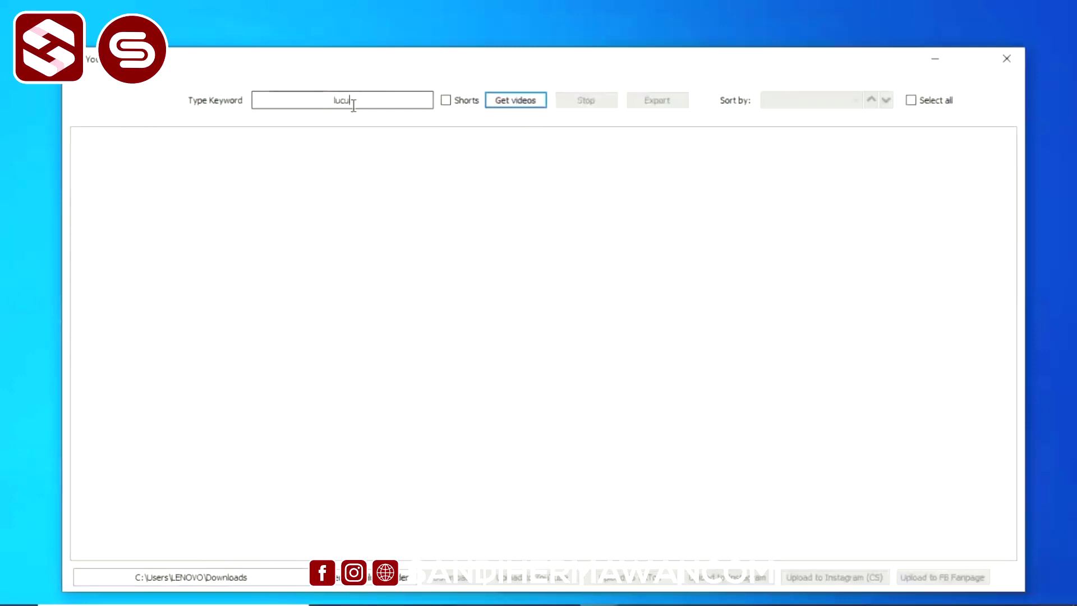
{"action": "left_click", "coordinate": [453, 103]}
{"action": "left_click", "coordinate": [532, 102]}
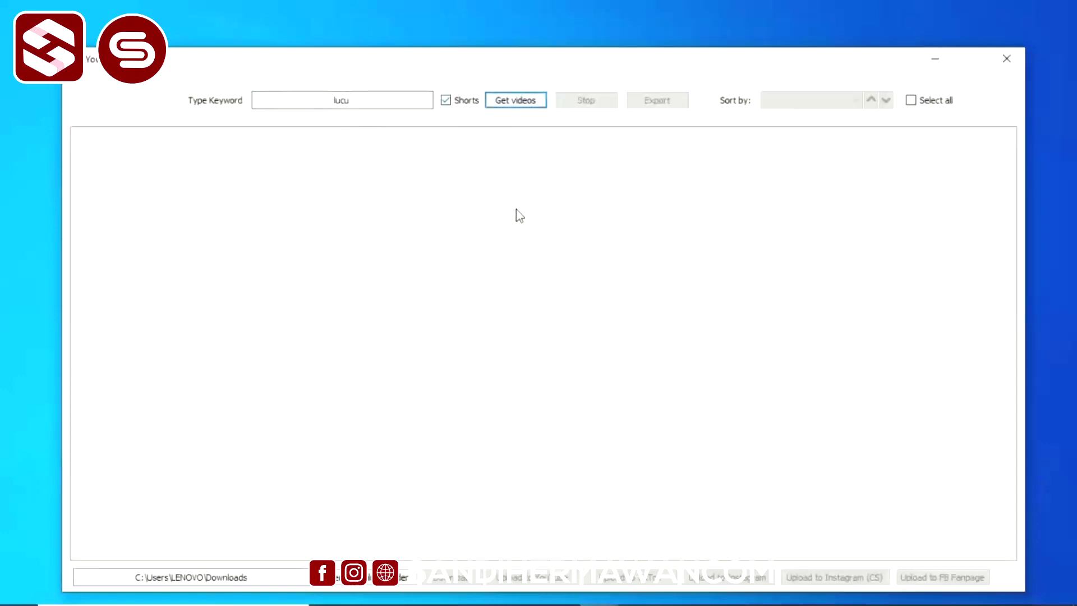
{"action": "double_click", "coordinate": [341, 100]}
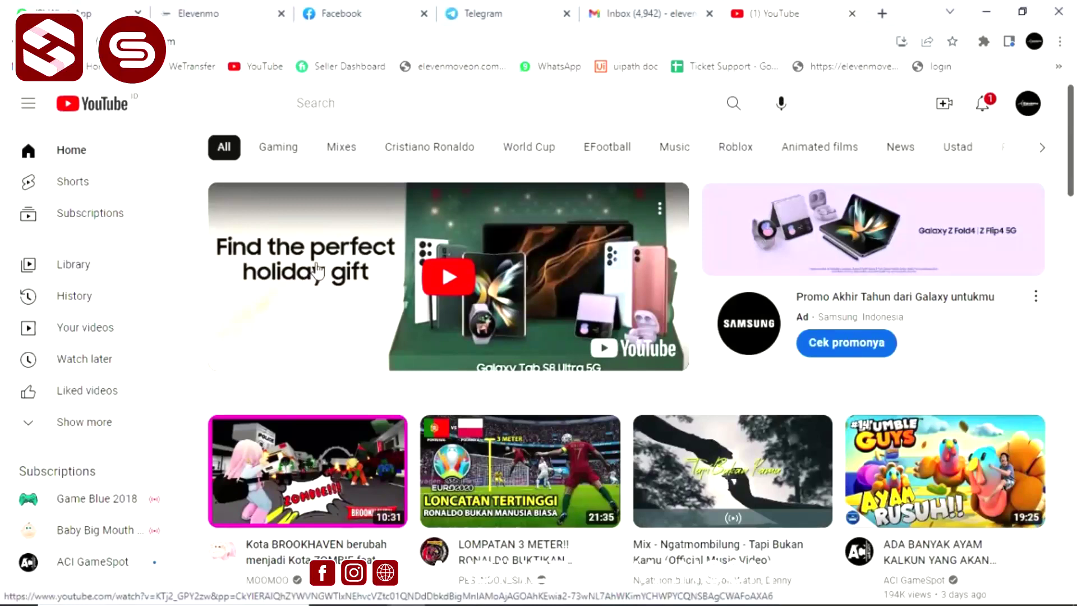
Open the Ngaji Online channel from the subscriptions list and copy its web address
{"action": "scroll", "coordinate": [123, 393], "scroll_direction": "down", "scroll_amount": 4}
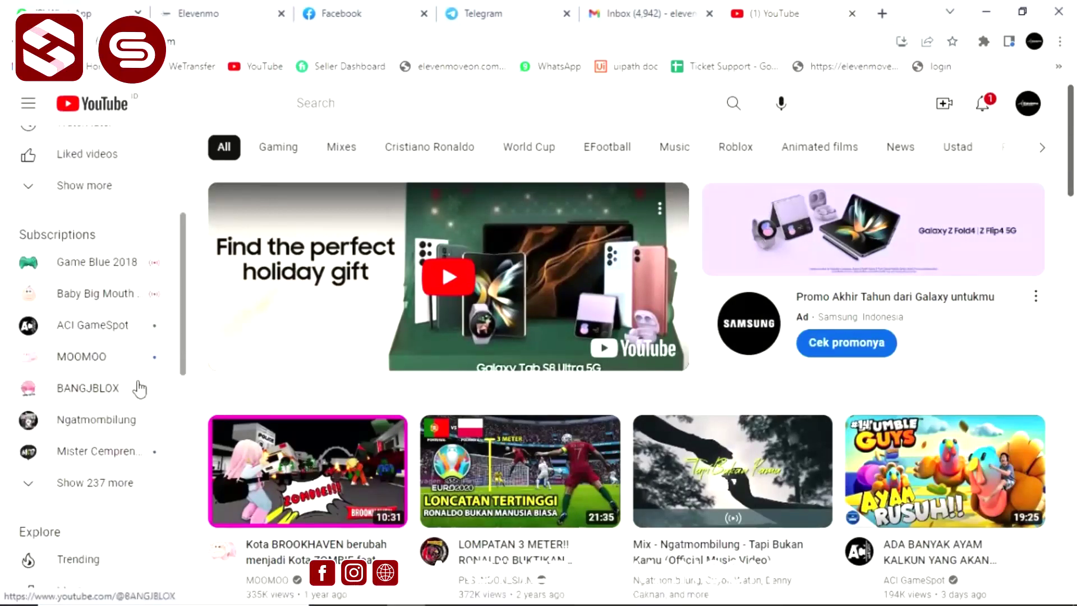
{"action": "left_click", "coordinate": [134, 489]}
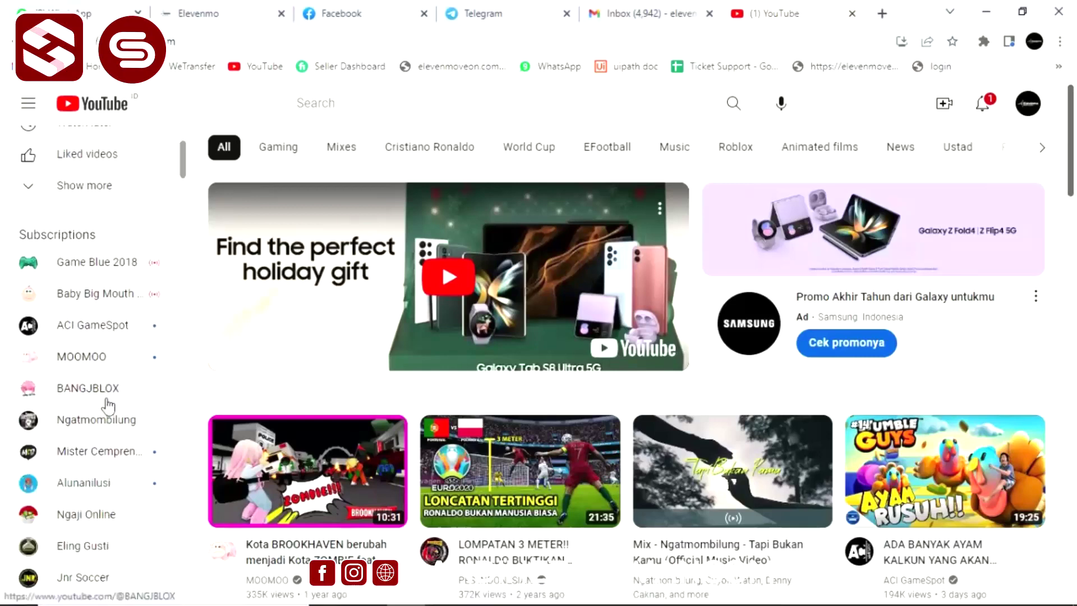
{"action": "scroll", "coordinate": [106, 399], "scroll_direction": "down", "scroll_amount": 3}
{"action": "left_click", "coordinate": [91, 356]}
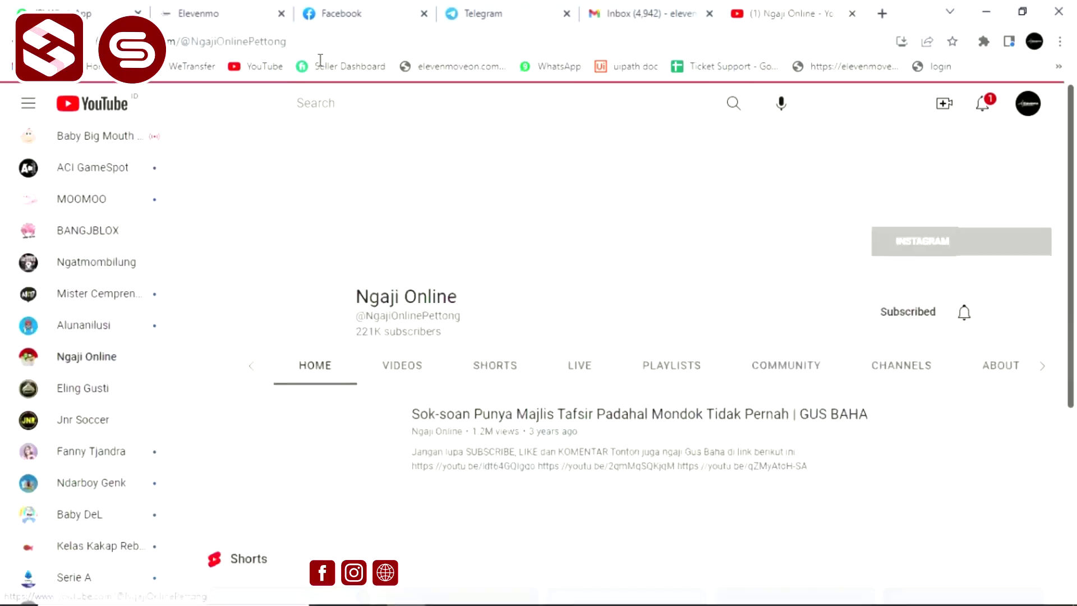
{"action": "left_click", "coordinate": [324, 46]}
{"action": "key", "text": "ctrl+c"}
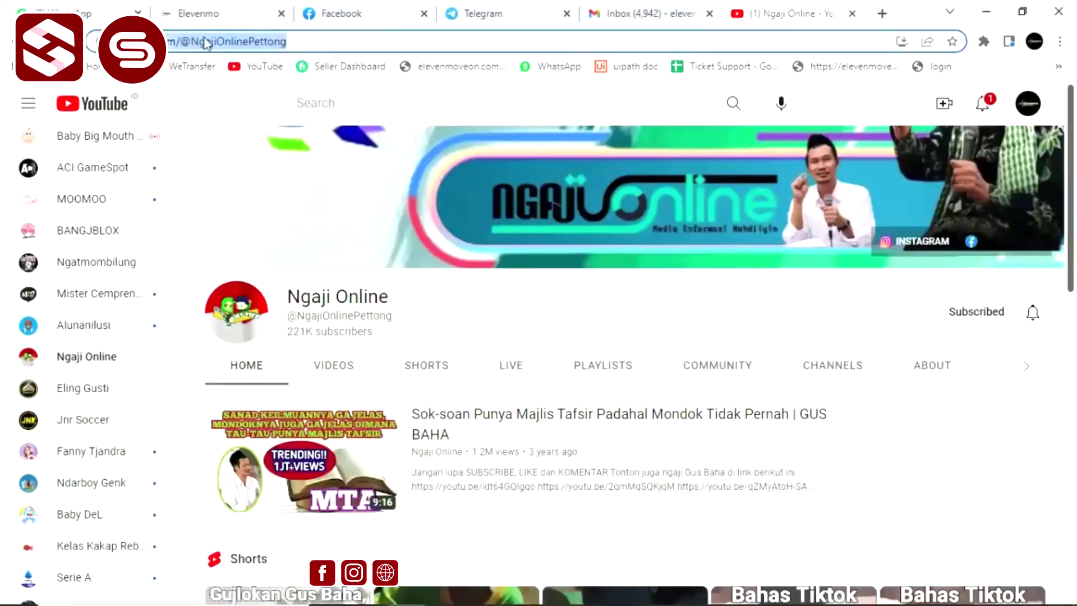
{"action": "right_click", "coordinate": [228, 45]}
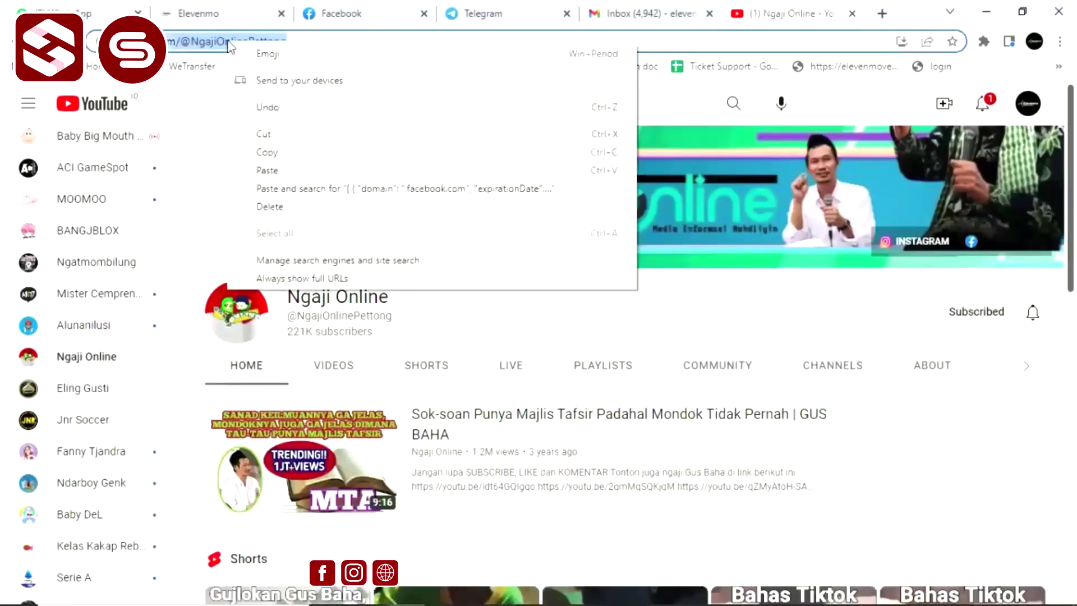
{"action": "left_click", "coordinate": [267, 152]}
Browse the channel's Shorts page, open the Ngatmombilung channel, then return to TubeTrendy
{"action": "left_click", "coordinate": [431, 382]}
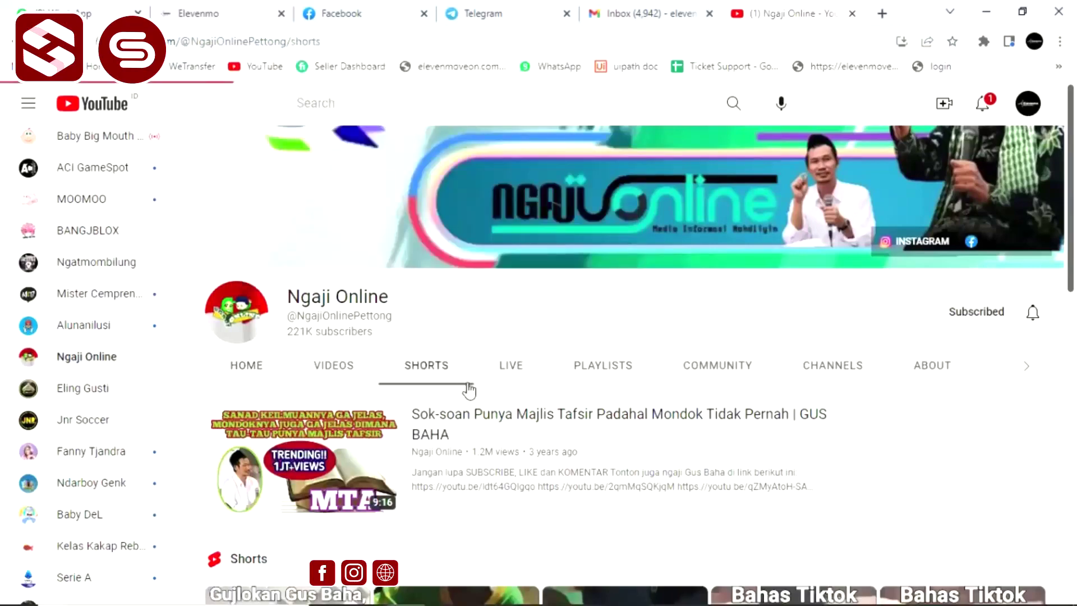
{"action": "scroll", "coordinate": [701, 415], "scroll_direction": "down", "scroll_amount": 3}
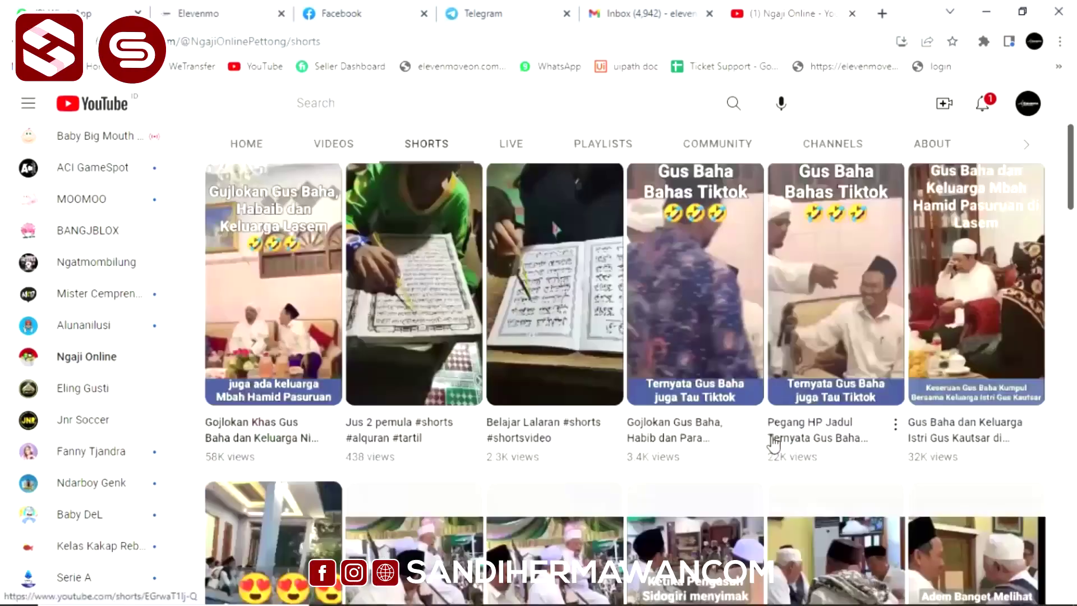
{"action": "scroll", "coordinate": [594, 473], "scroll_direction": "up", "scroll_amount": 4}
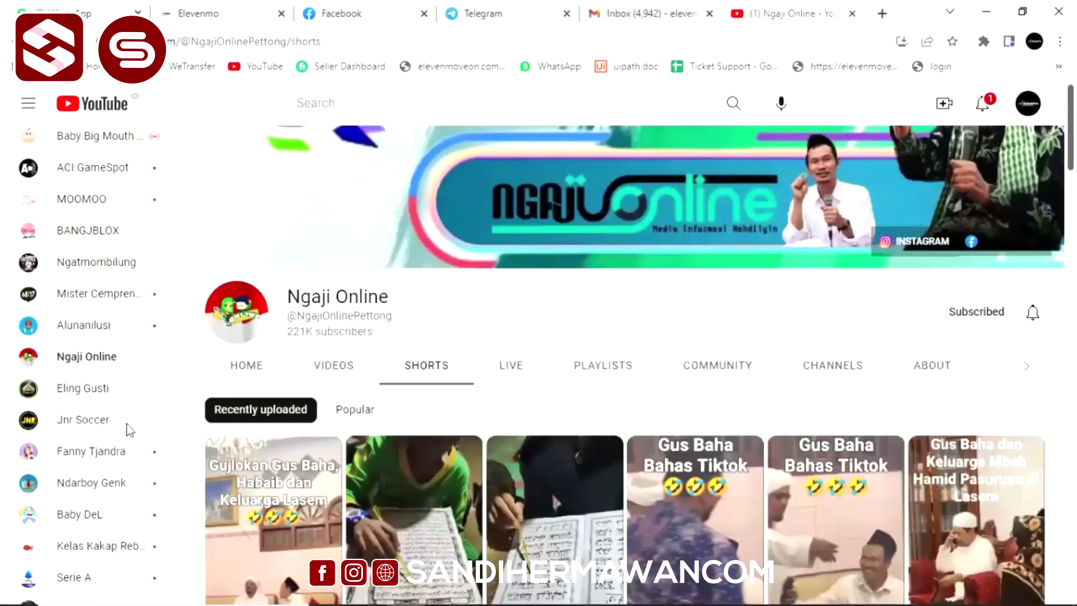
{"action": "left_click", "coordinate": [87, 276]}
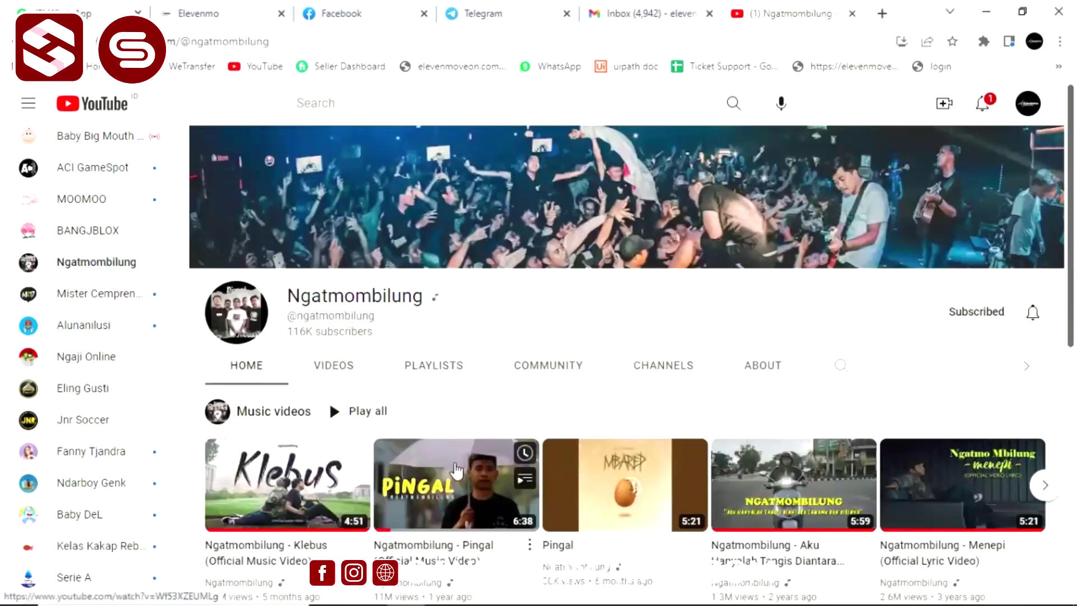
{"action": "mouse_move", "coordinate": [603, 587]}
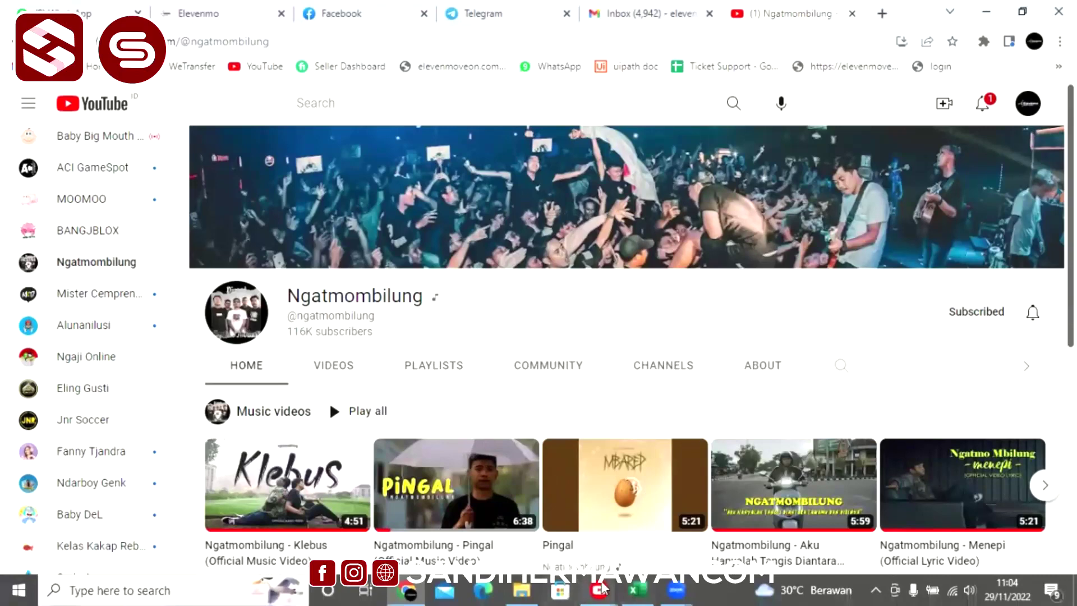
{"action": "left_click", "coordinate": [630, 527]}
Replace the keyword with the pasted Ngaji Online channel URL, keep Shorts ticked, and fetch videos
{"action": "left_click", "coordinate": [985, 12]}
{"action": "key", "text": "BackSpace"}
{"action": "key", "text": "ctrl+v"}
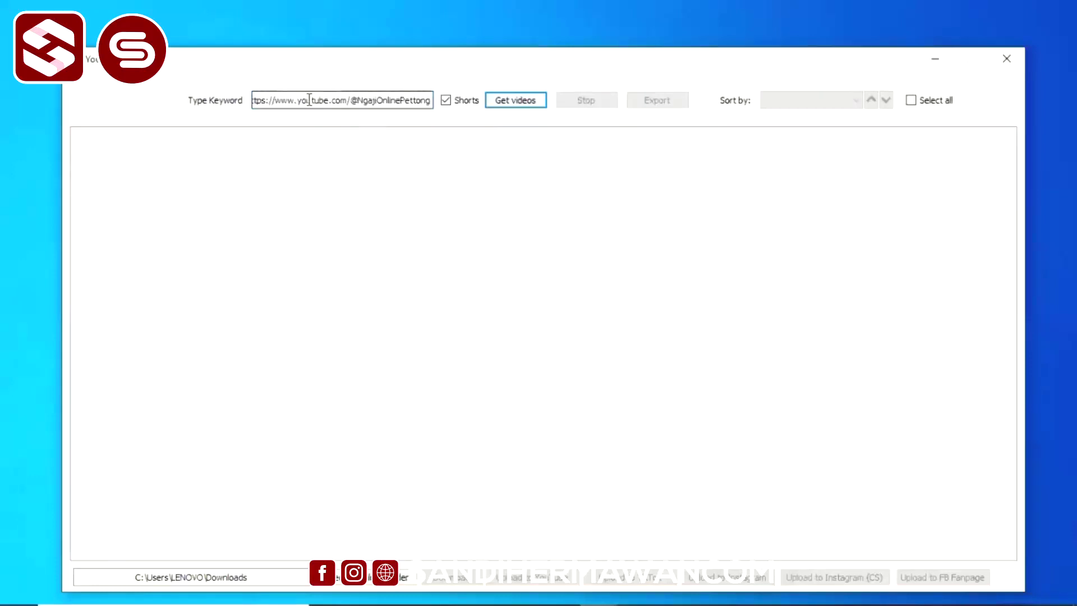
{"action": "left_click_drag", "start_coordinate": [429, 103], "coordinate": [229, 92]}
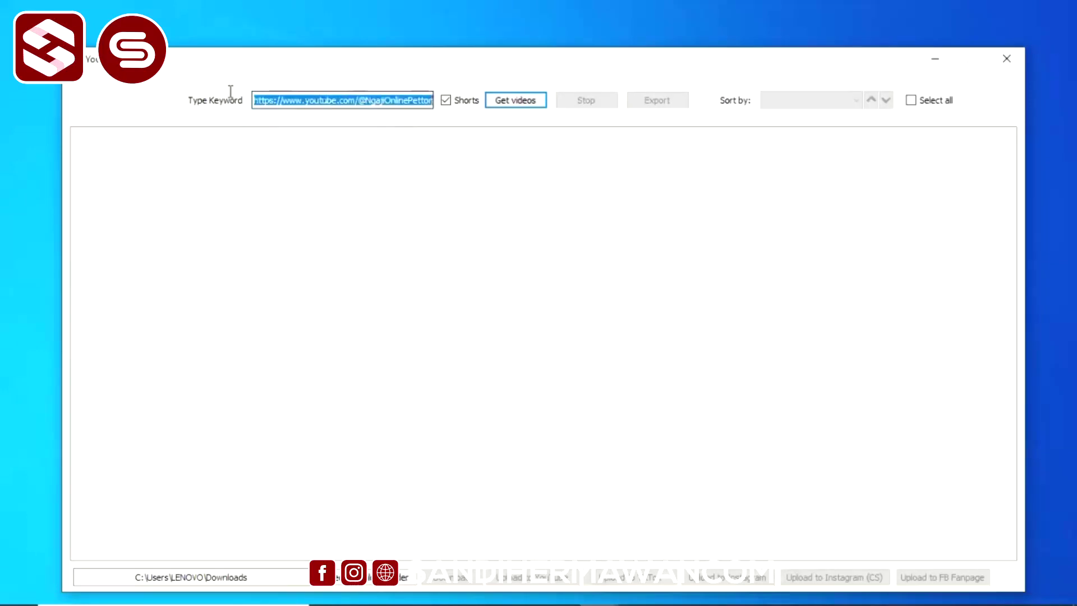
{"action": "left_click", "coordinate": [452, 100]}
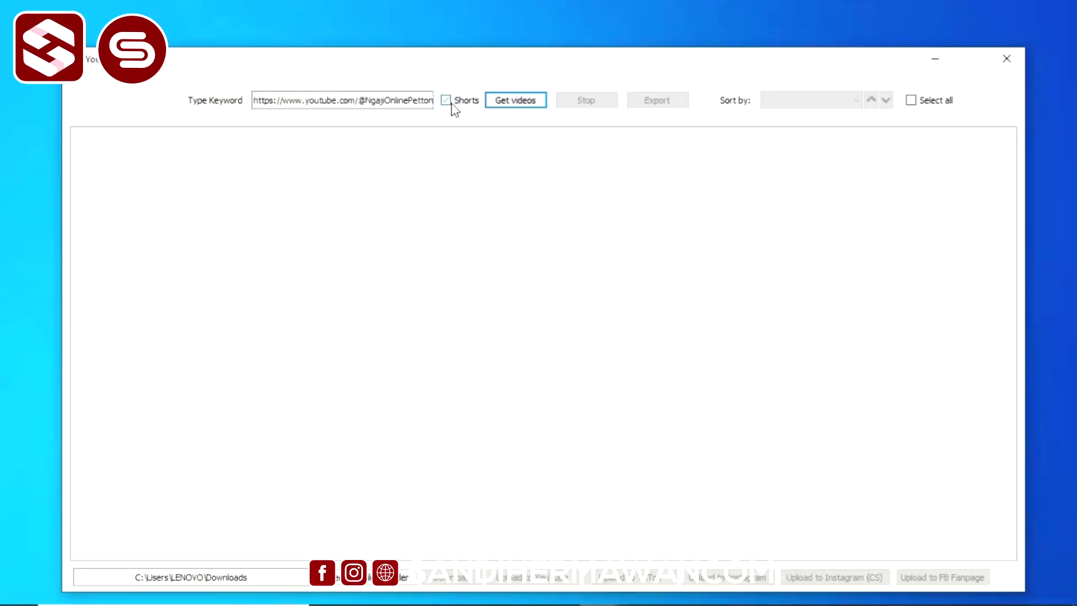
{"action": "left_click", "coordinate": [452, 103]}
{"action": "left_click", "coordinate": [449, 107]}
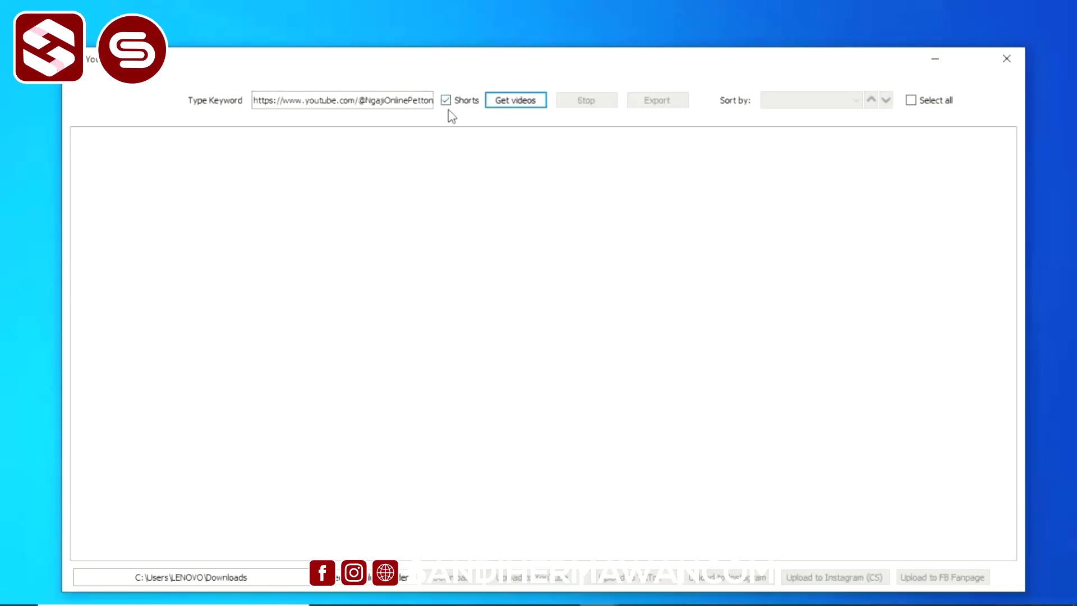
{"action": "left_click", "coordinate": [527, 105]}
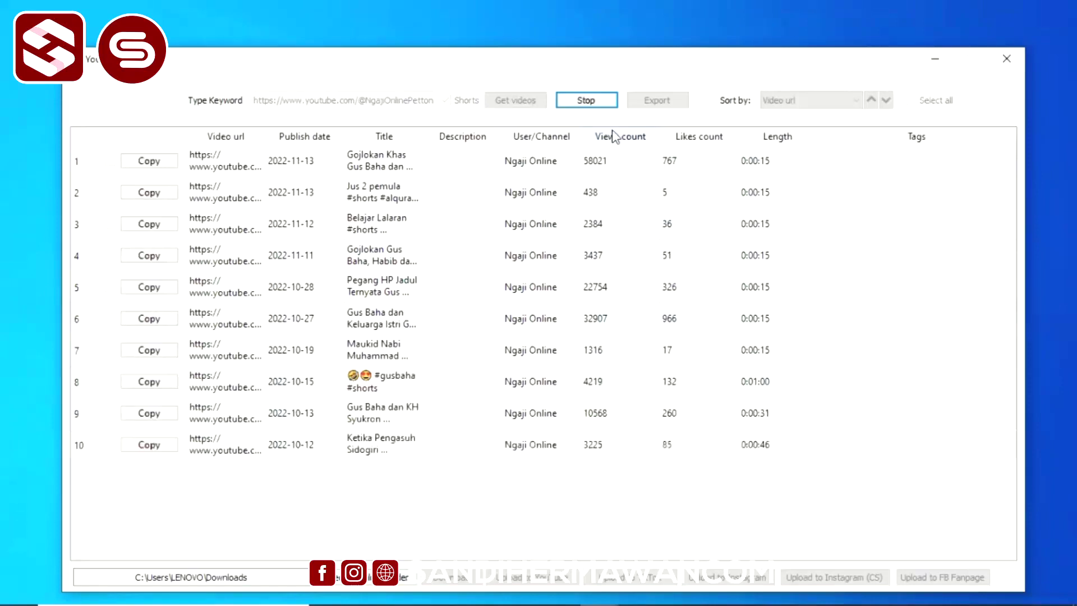
Stop at 11 Shorts, widen User/Channel, tick only the first two results for fanpage upload
{"action": "left_click", "coordinate": [594, 103]}
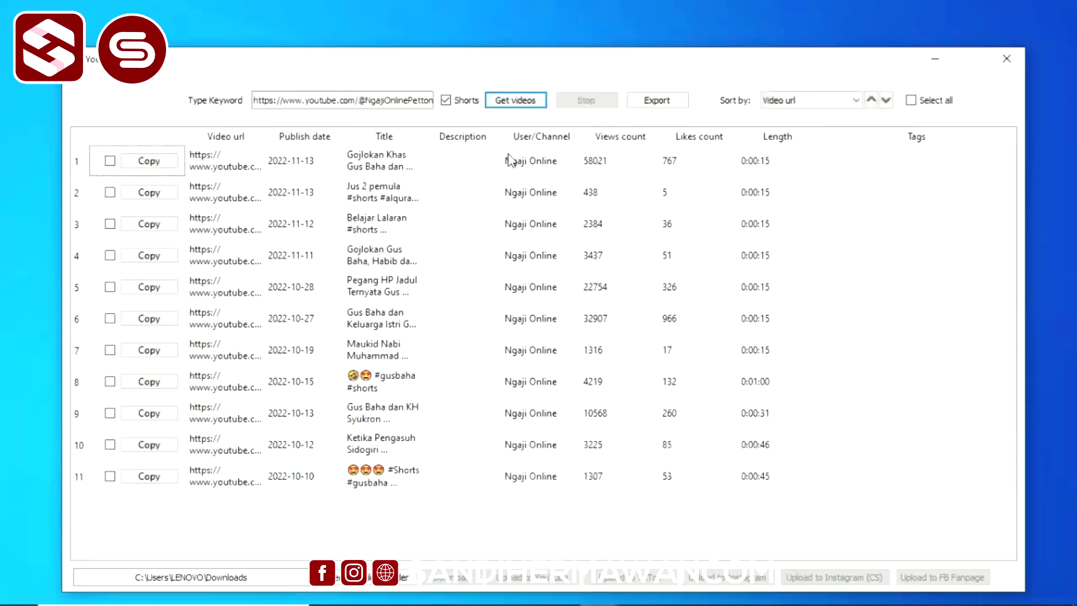
{"action": "left_click_drag", "start_coordinate": [581, 137], "coordinate": [594, 146]}
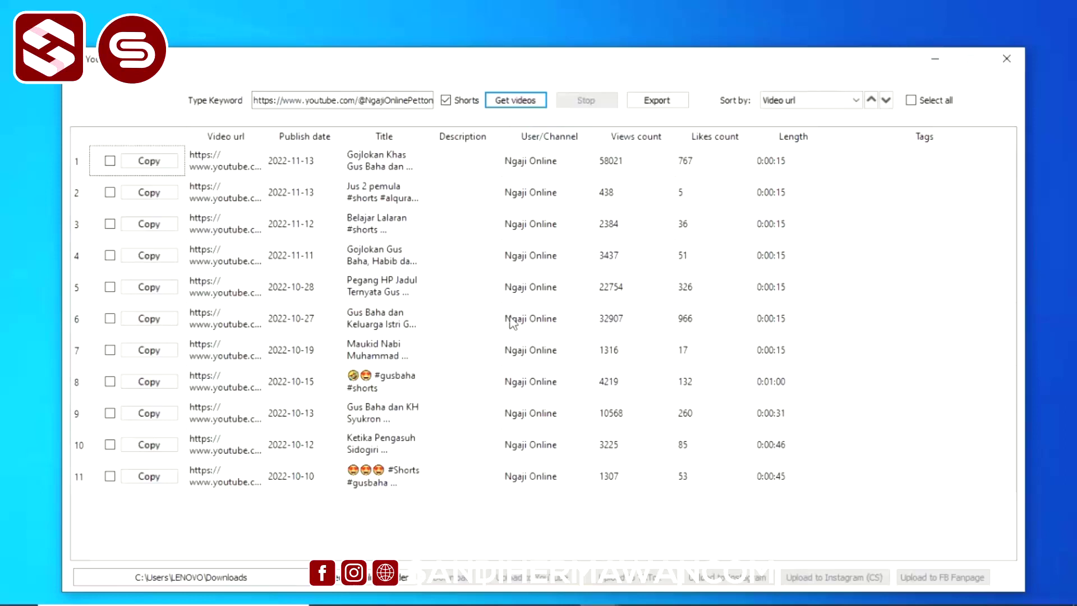
{"action": "left_click", "coordinate": [912, 101]}
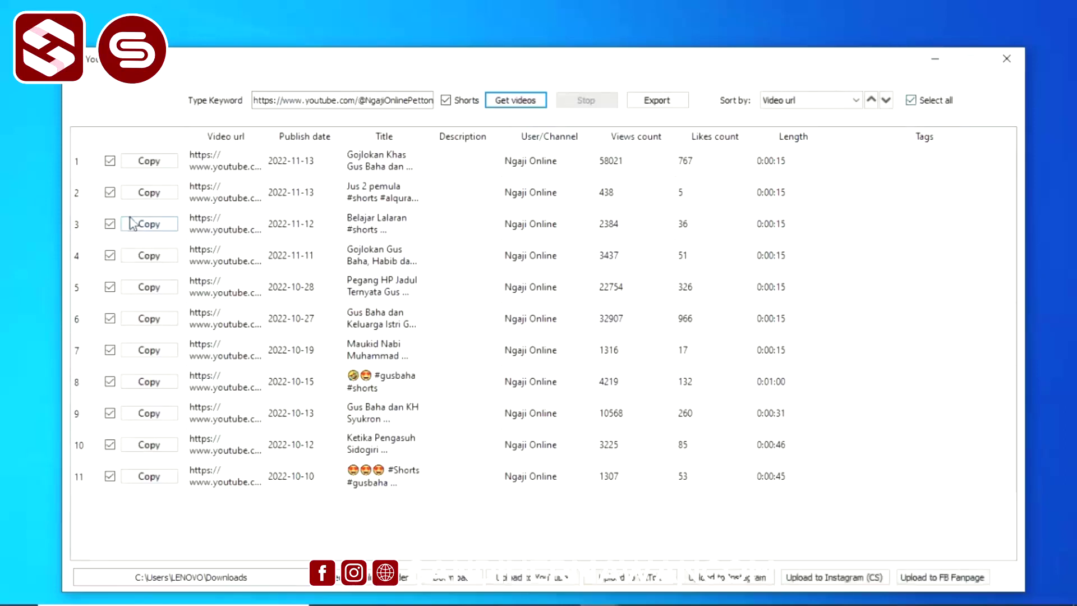
{"action": "left_click", "coordinate": [940, 103]}
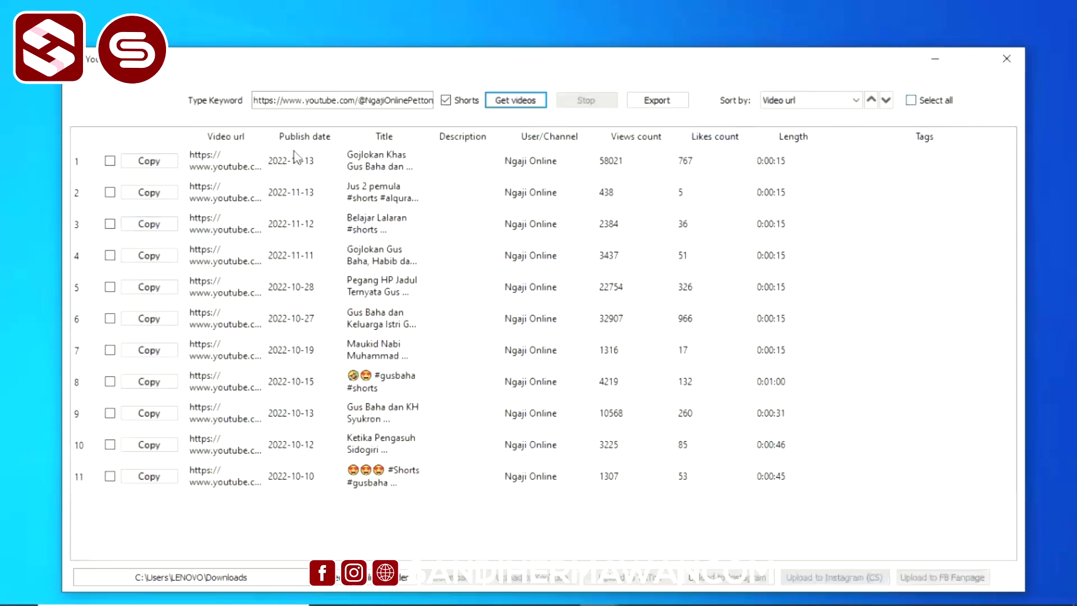
{"action": "left_click", "coordinate": [111, 162]}
{"action": "left_click", "coordinate": [111, 193]}
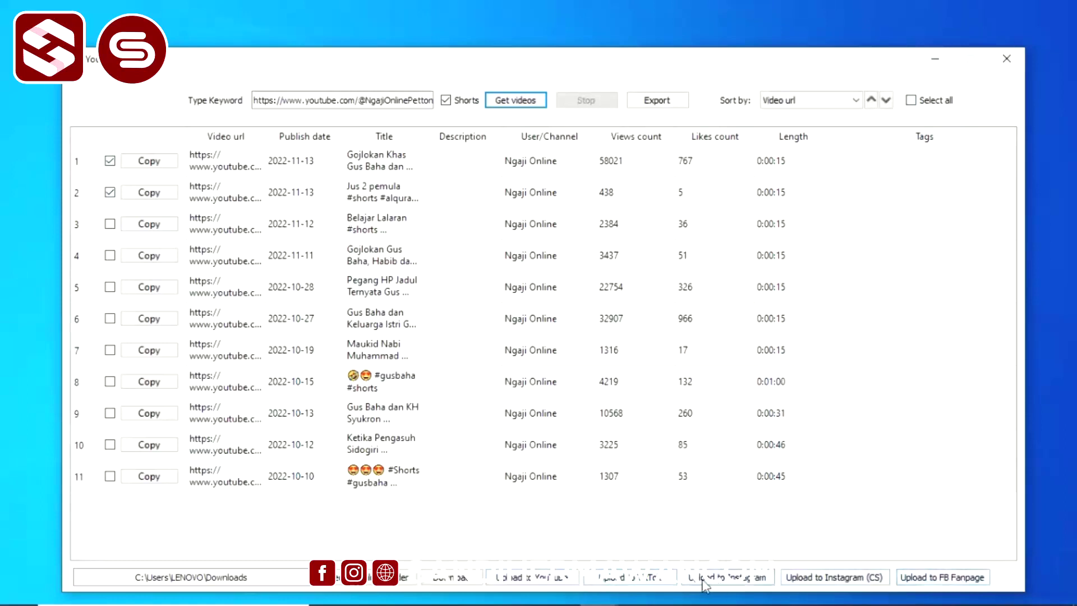
{"action": "left_click", "coordinate": [935, 577]}
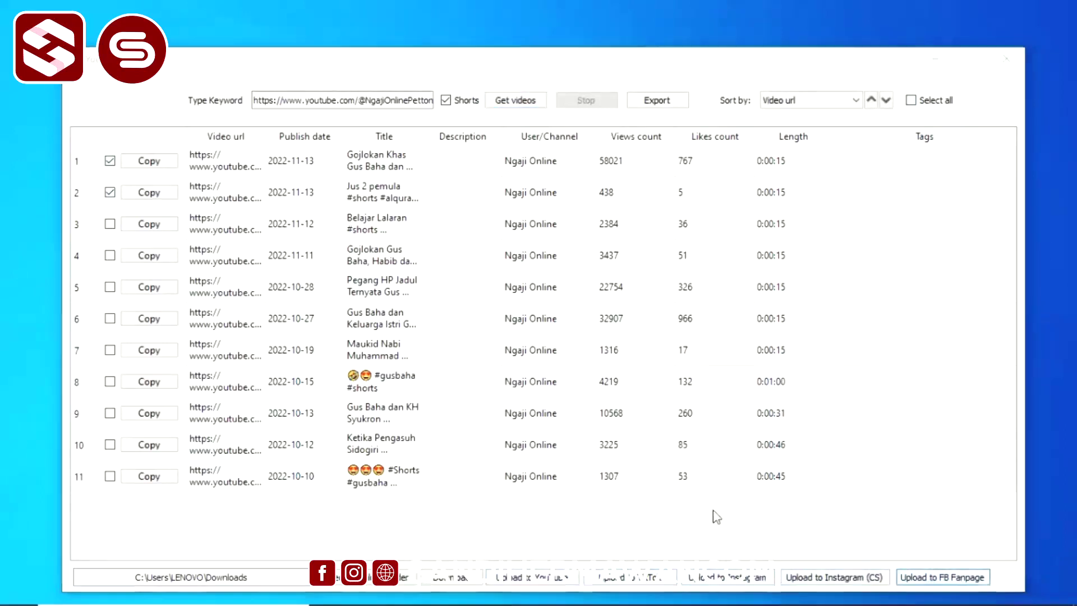
Queue both Shorts as Reels to the Cidro Ati fanpage using the FB Personal account
{"action": "left_click", "coordinate": [560, 158]}
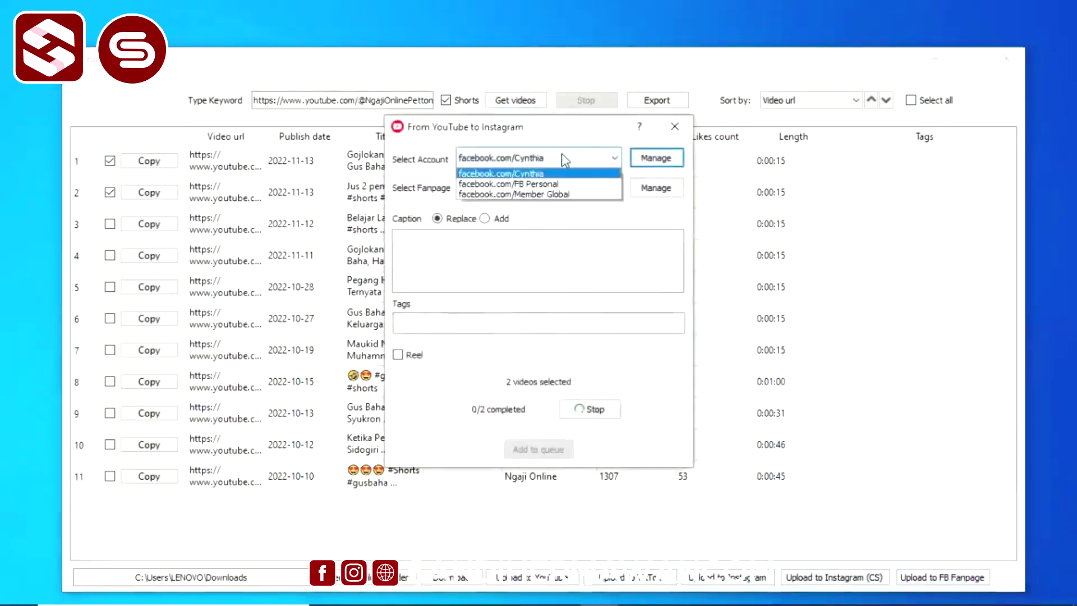
{"action": "left_click", "coordinate": [559, 186]}
{"action": "left_click", "coordinate": [615, 187]}
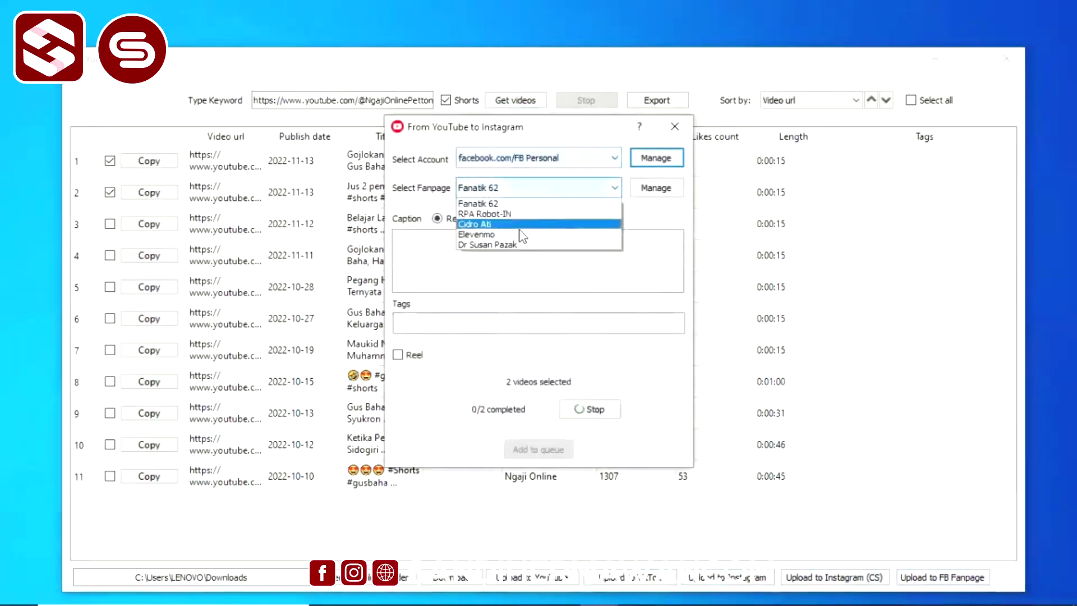
{"action": "left_click", "coordinate": [517, 225]}
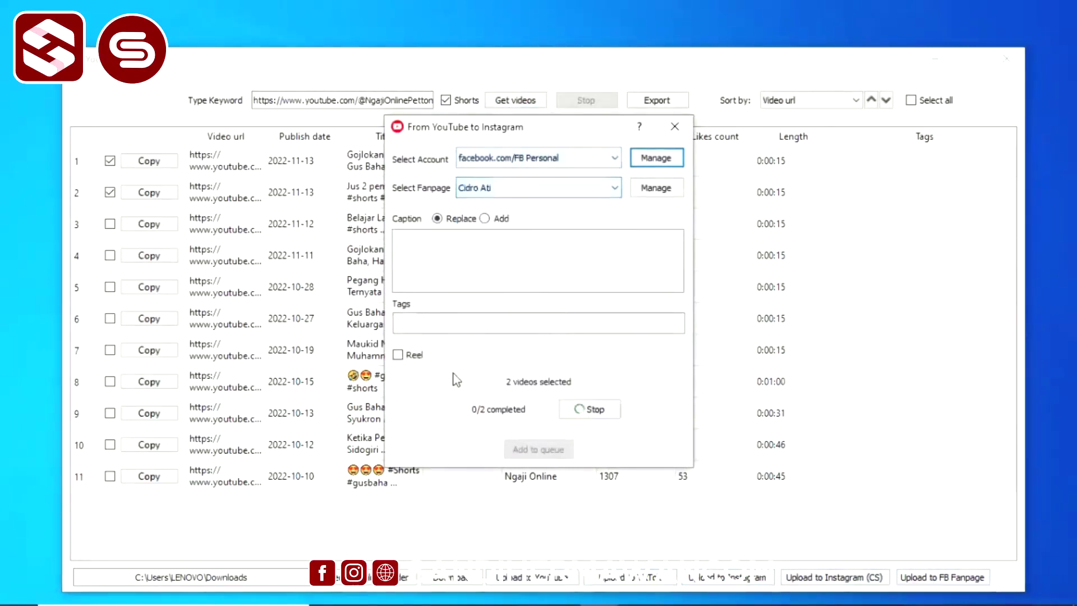
{"action": "left_click", "coordinate": [400, 355]}
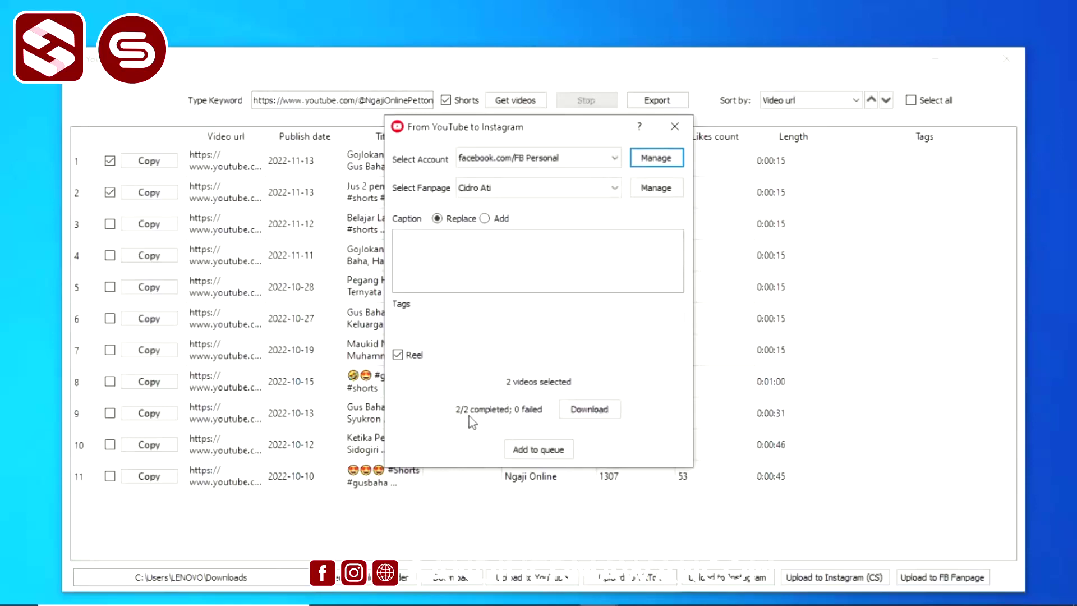
{"action": "left_click", "coordinate": [539, 451]}
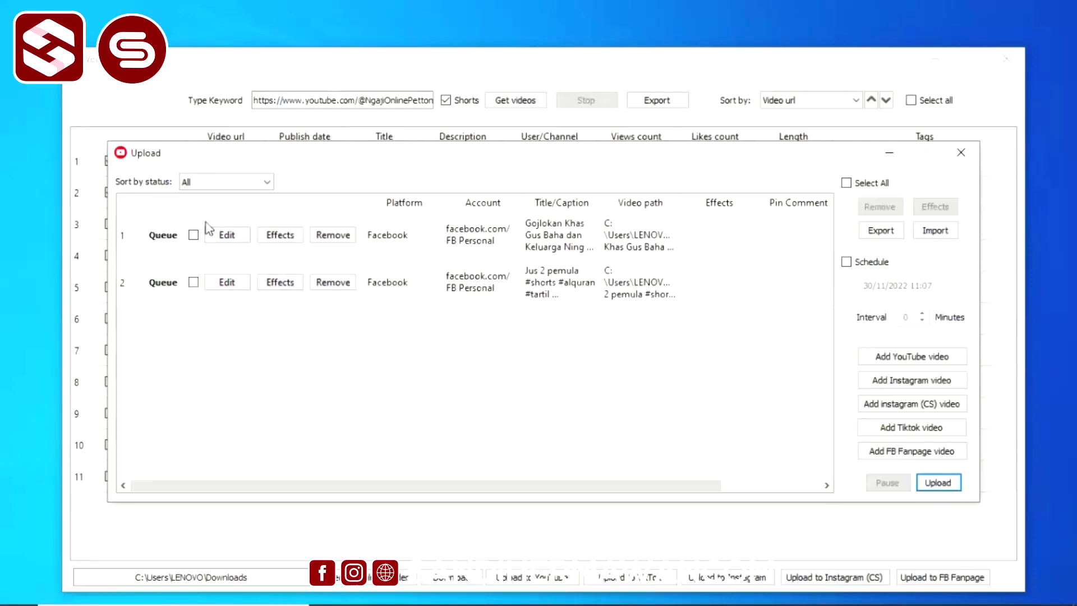
Cycle the status filter through Finished, Queue and Uploading, then start uploading the queued videos
{"action": "left_click", "coordinate": [267, 182]}
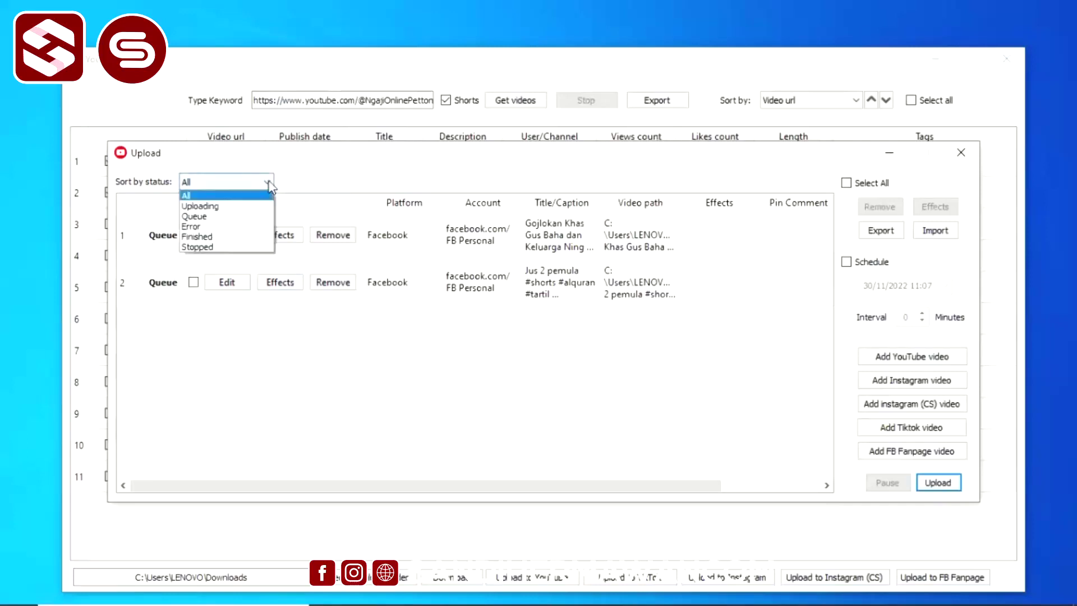
{"action": "left_click", "coordinate": [222, 236]}
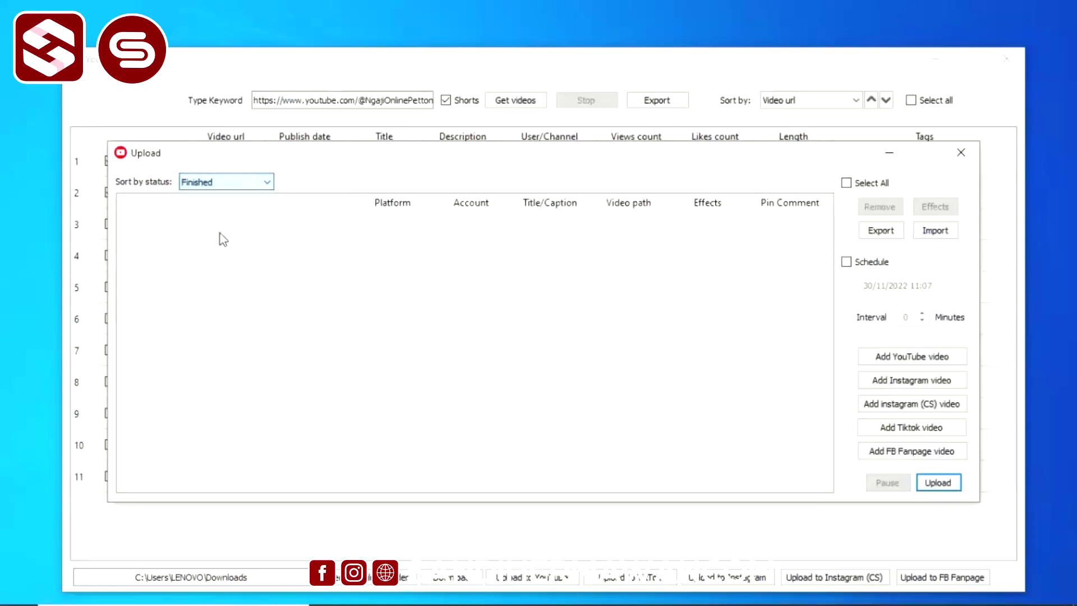
{"action": "left_click", "coordinate": [267, 185]}
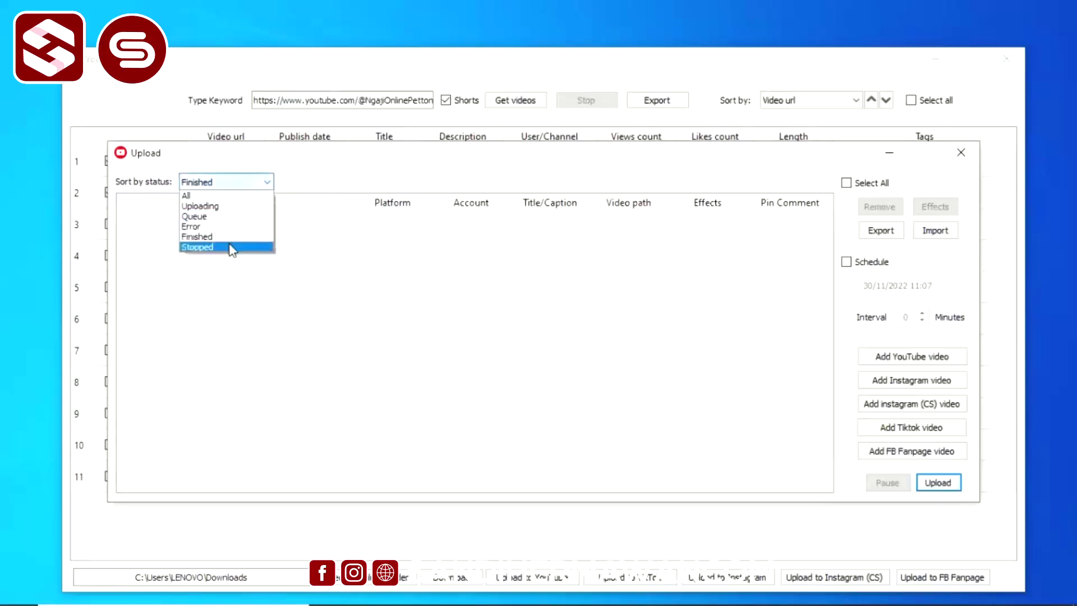
{"action": "left_click", "coordinate": [221, 217]}
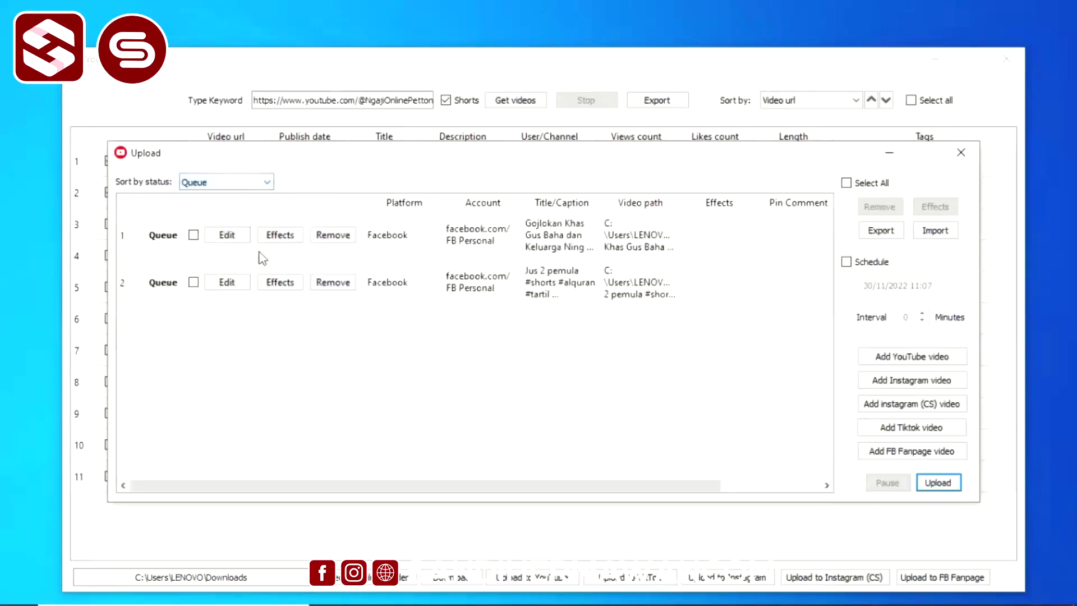
{"action": "left_click", "coordinate": [245, 186]}
{"action": "left_click", "coordinate": [233, 205]}
{"action": "left_click", "coordinate": [246, 187]}
{"action": "left_click", "coordinate": [221, 236]}
{"action": "left_click", "coordinate": [235, 185]}
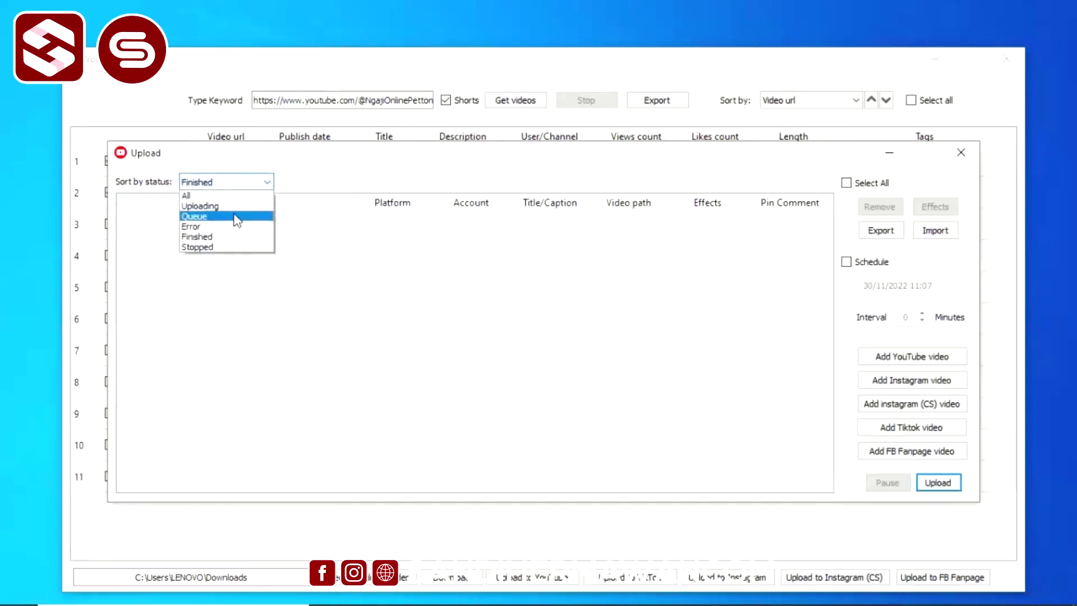
{"action": "left_click", "coordinate": [235, 216]}
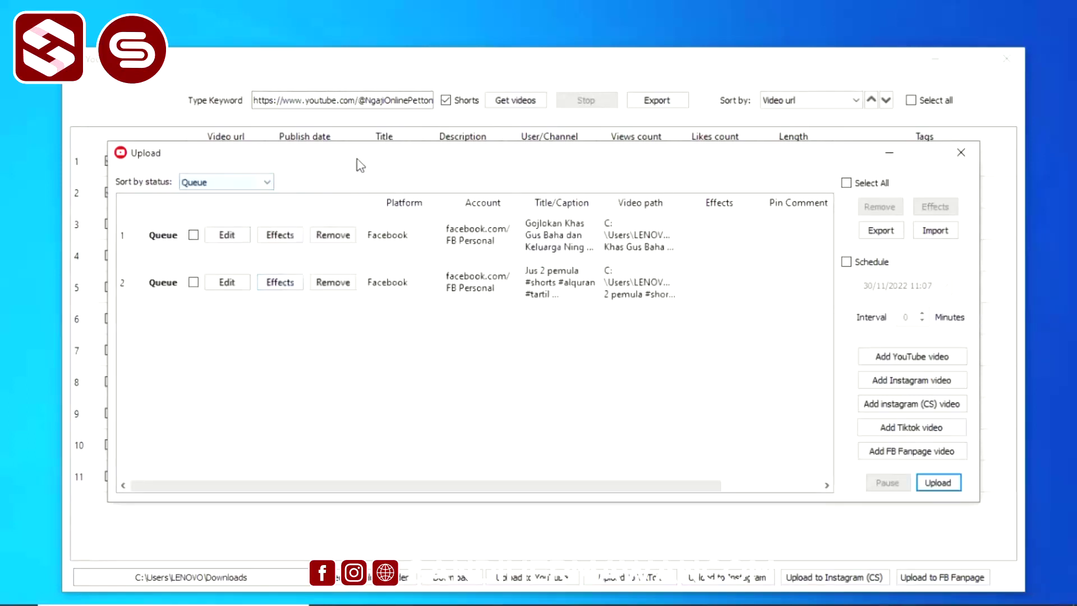
{"action": "left_click_drag", "start_coordinate": [363, 162], "coordinate": [369, 148]}
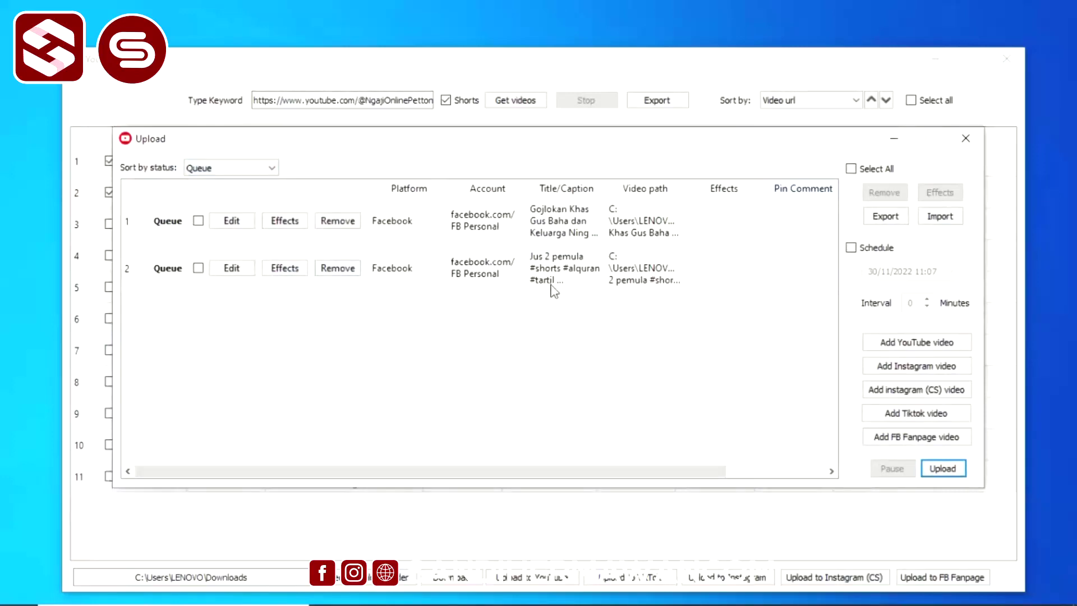
{"action": "left_click", "coordinate": [942, 469]}
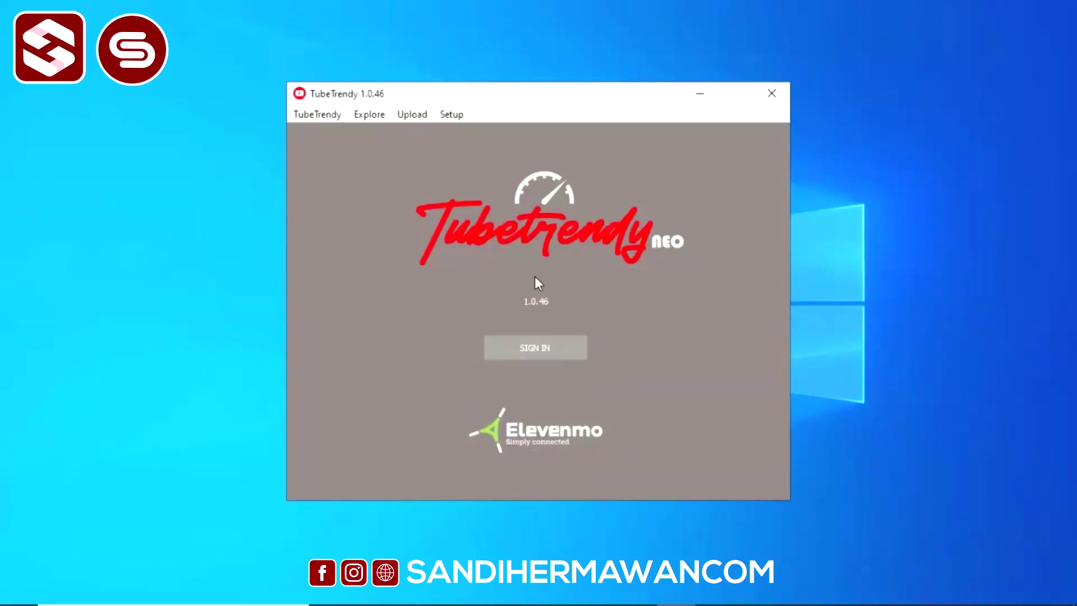
Open Explore > Youtube Insights and enter the keyword tausiah
{"action": "left_click", "coordinate": [371, 115]}
{"action": "left_click", "coordinate": [384, 137]}
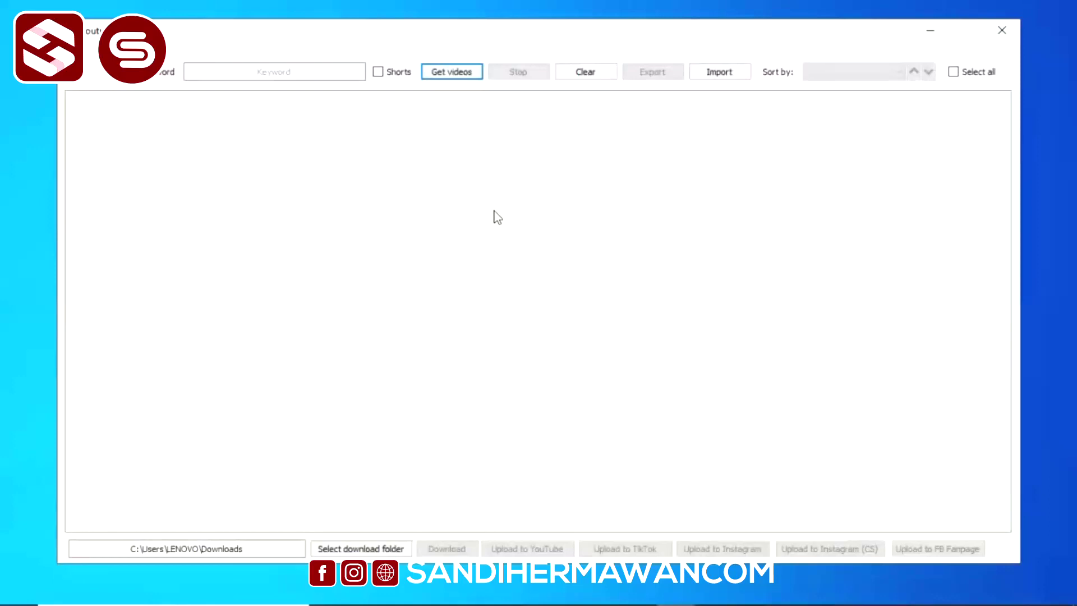
{"action": "left_click", "coordinate": [724, 72]}
{"action": "left_click", "coordinate": [281, 73]}
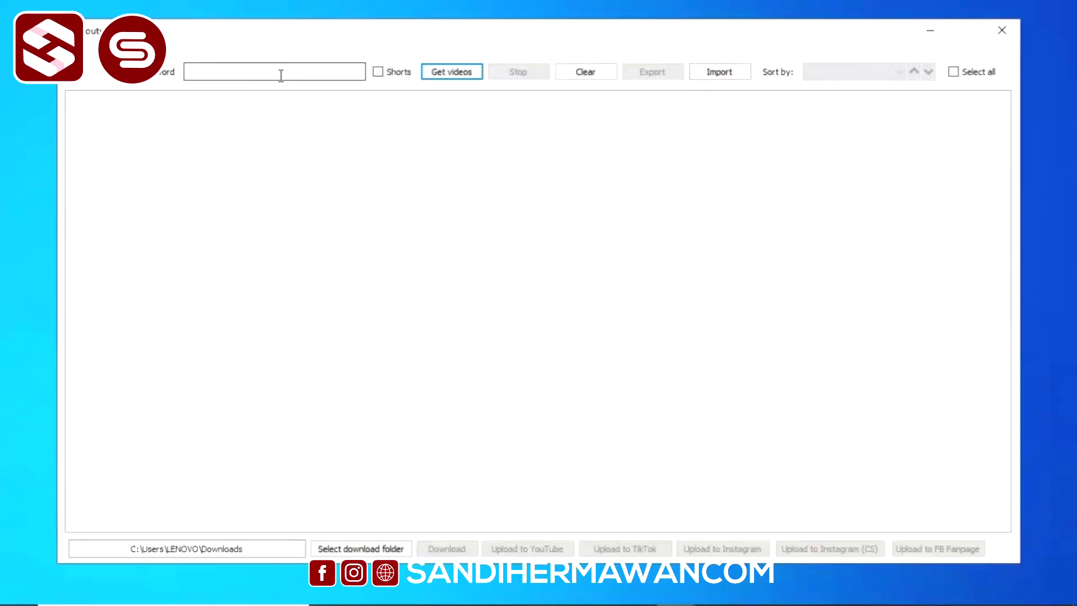
{"action": "type", "text": "tausiah"}
Fetch Shorts-only results for tausiah and stop once eleven are listed
{"action": "left_click", "coordinate": [382, 74]}
{"action": "left_click", "coordinate": [379, 73]}
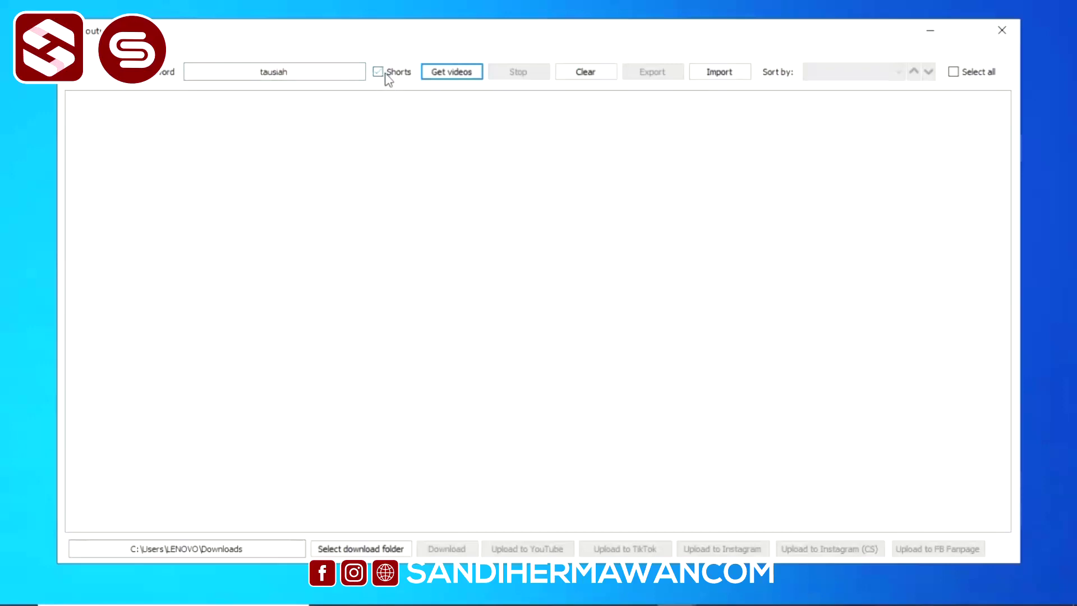
{"action": "left_click", "coordinate": [380, 74]}
{"action": "left_click", "coordinate": [460, 77]}
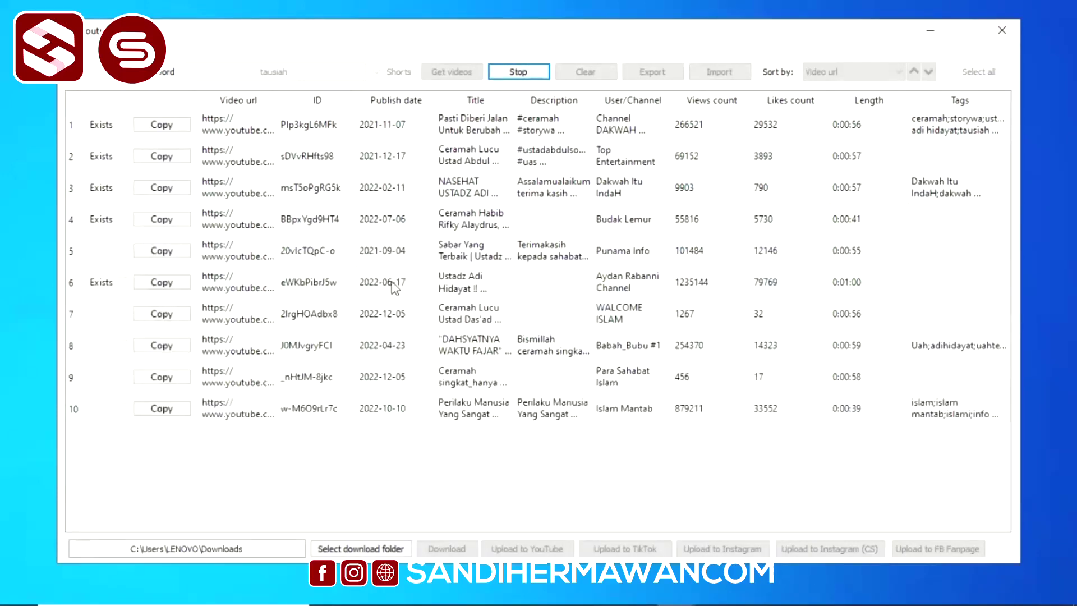
{"action": "left_click", "coordinate": [517, 72]}
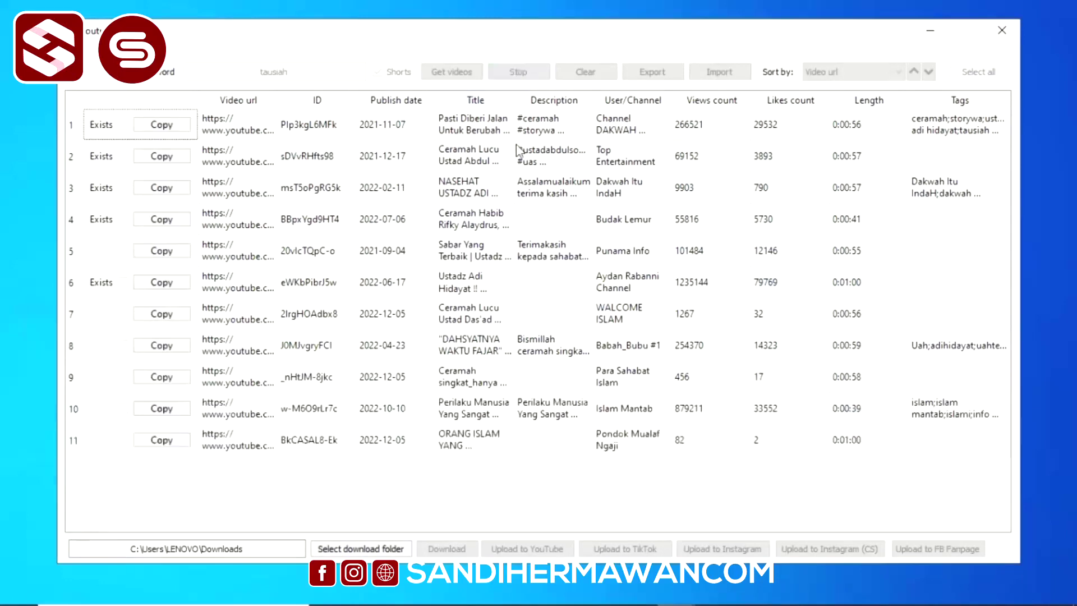
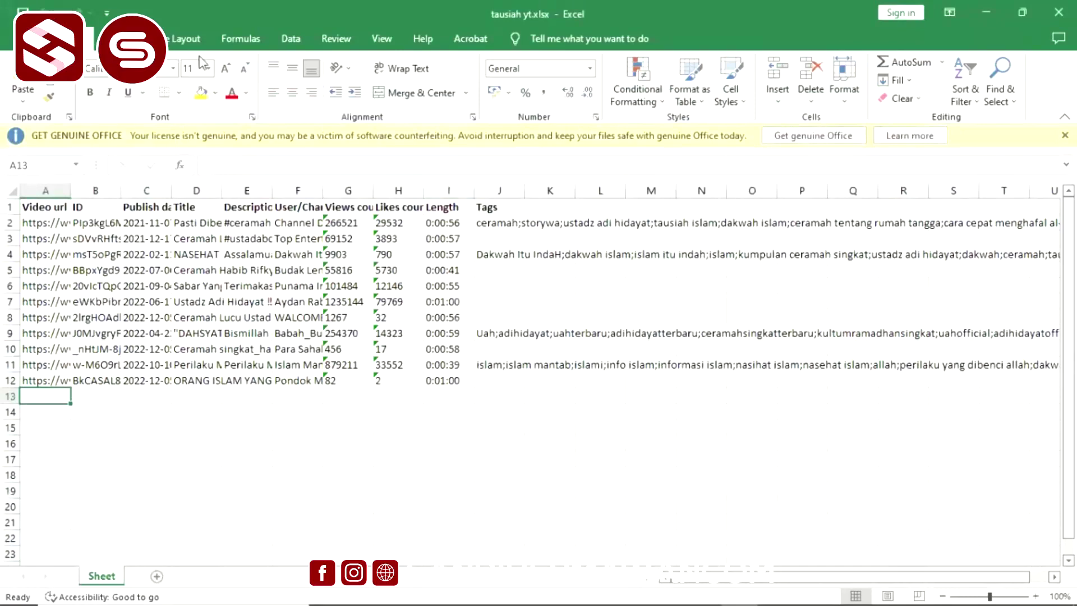
Turn on filtering and sort the tausiah videos by Likes, highest first
{"action": "left_click", "coordinate": [291, 38]}
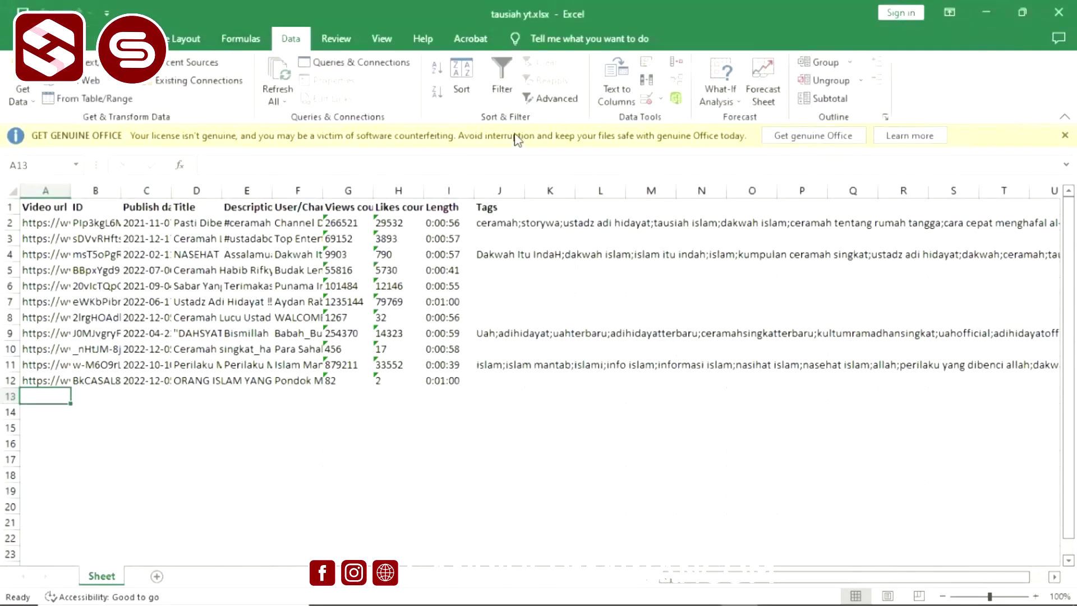
{"action": "left_click", "coordinate": [504, 102]}
{"action": "left_click", "coordinate": [418, 209]}
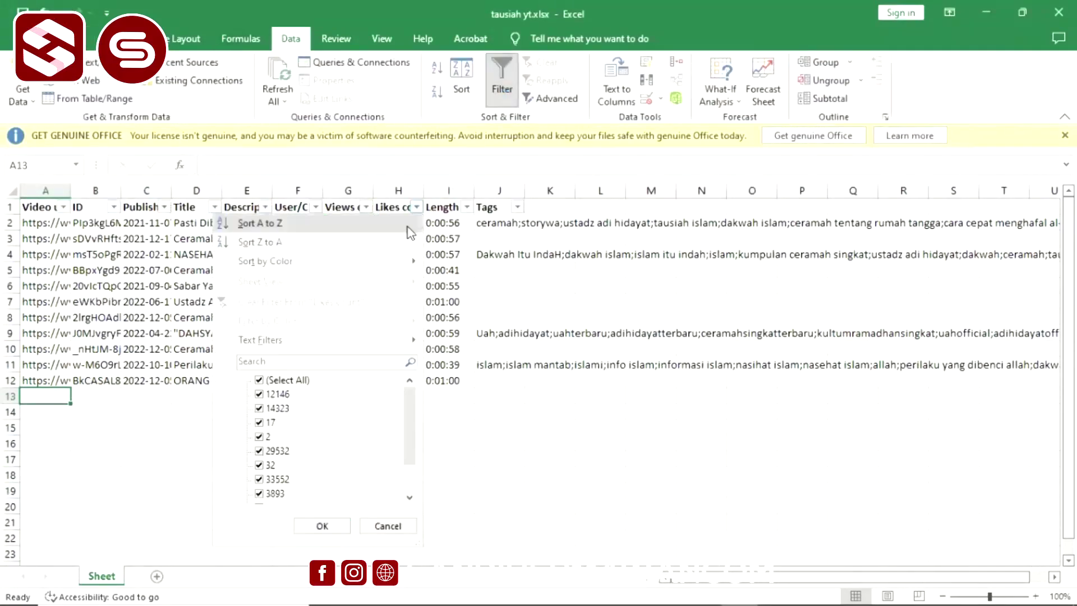
{"action": "left_click", "coordinate": [235, 238]}
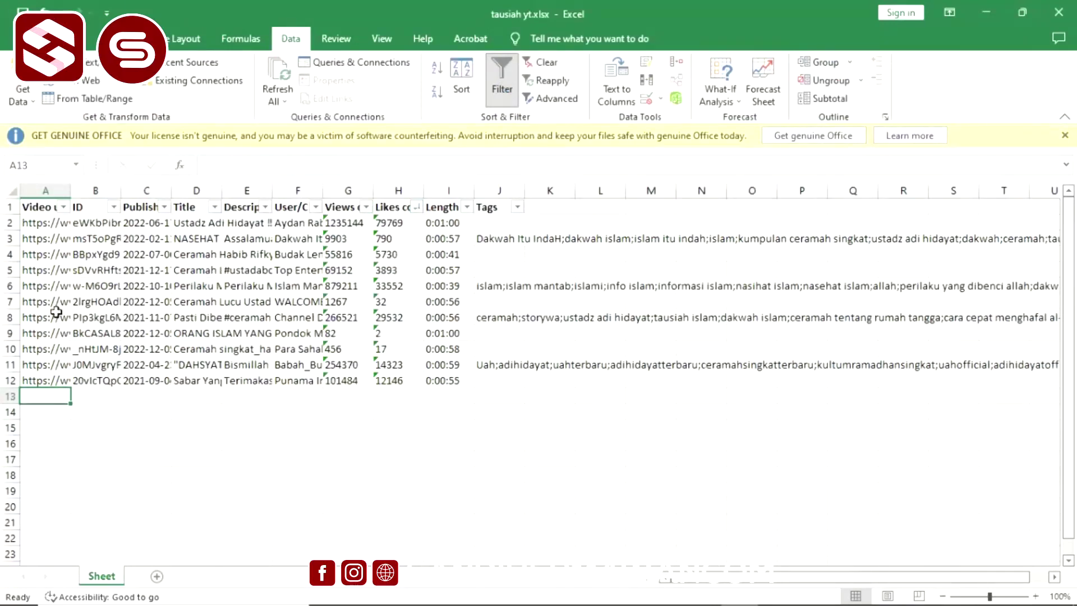
Delete rows 6 to 9, leaving seven videos, then select columns A through J
{"action": "left_click_drag", "start_coordinate": [11, 285], "coordinate": [17, 331]}
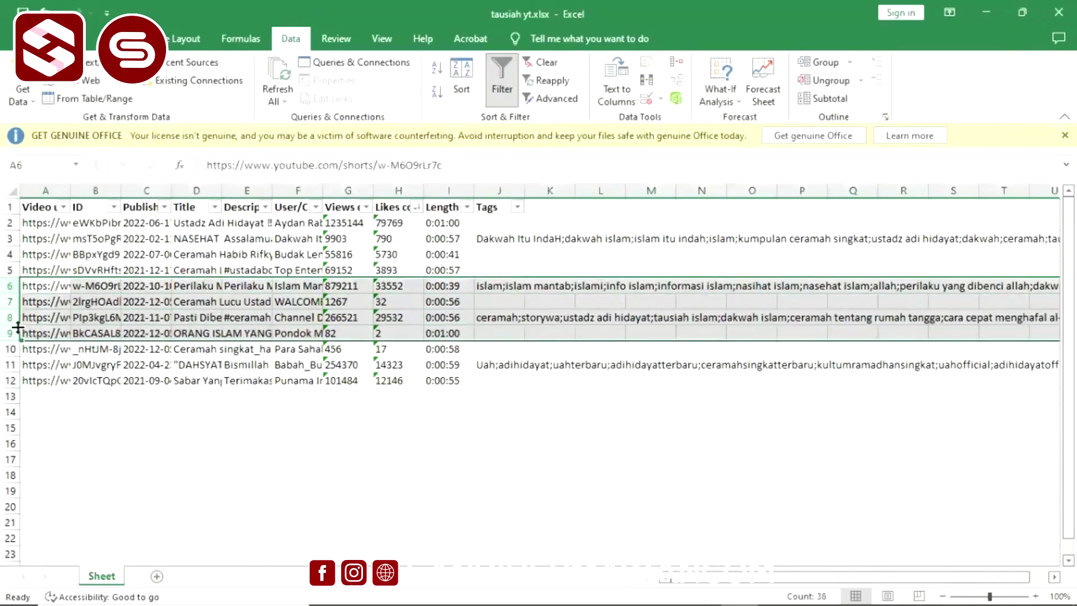
{"action": "right_click", "coordinate": [18, 327]}
{"action": "left_click", "coordinate": [50, 484]}
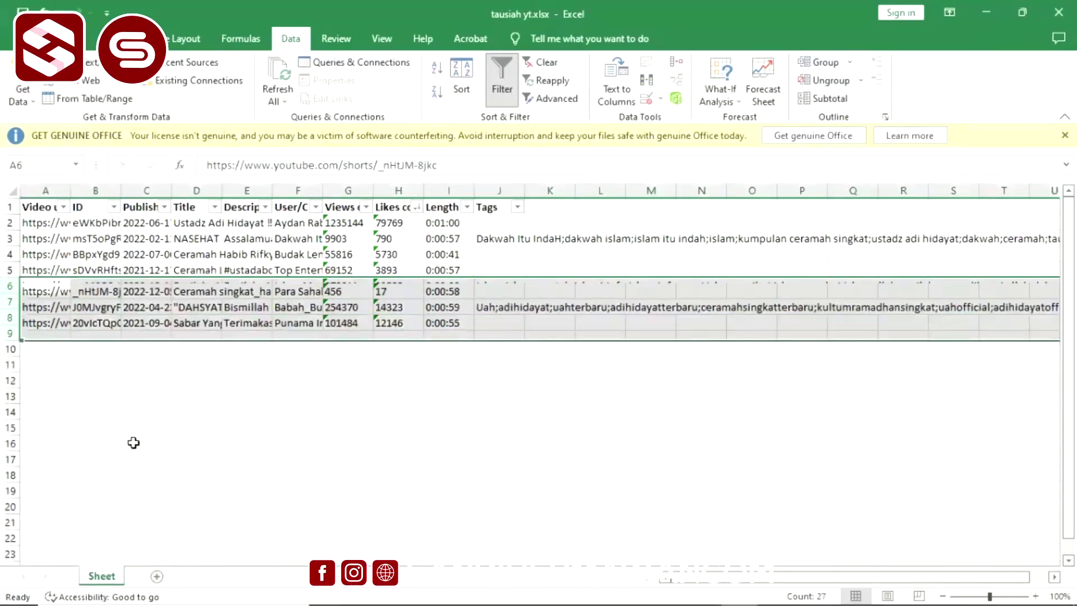
{"action": "left_click", "coordinate": [278, 331]}
{"action": "left_click_drag", "start_coordinate": [31, 224], "coordinate": [50, 314]}
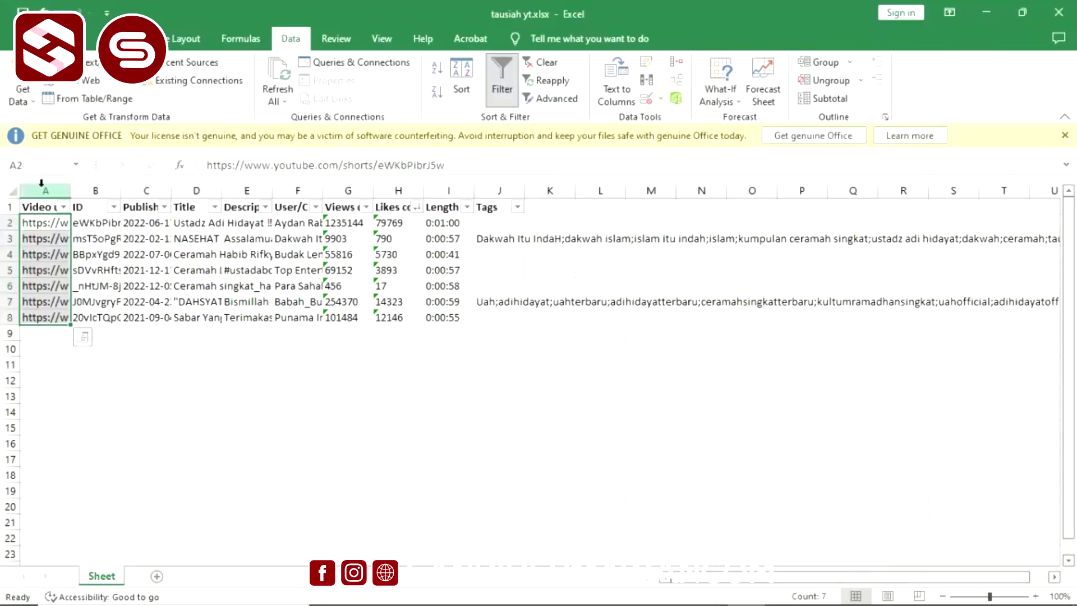
{"action": "left_click_drag", "start_coordinate": [40, 183], "coordinate": [497, 193]}
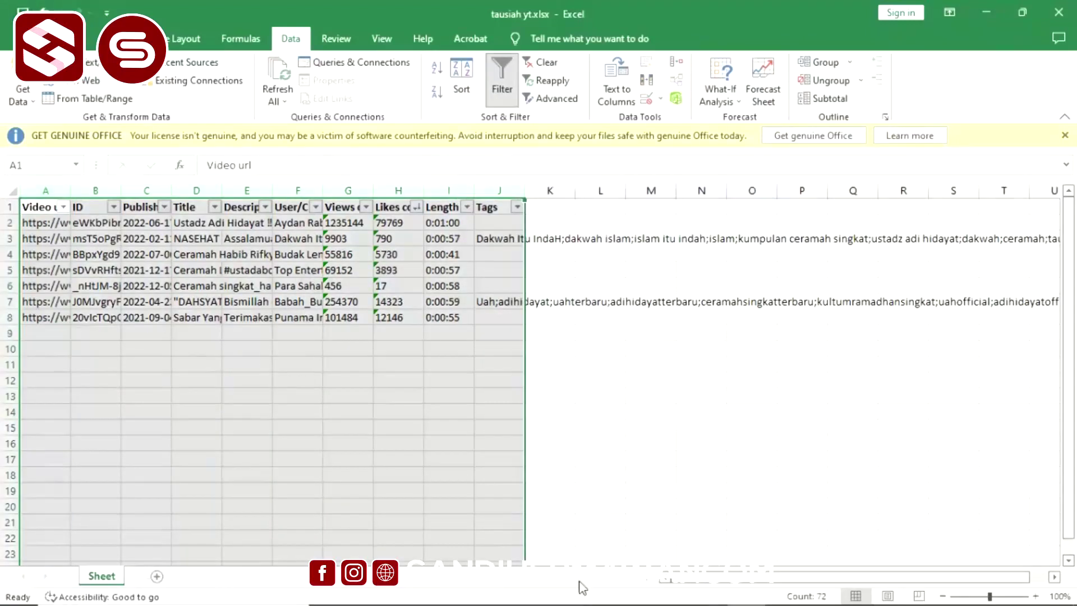
Import tausiah yt.xlsx from Downloads into Youtube Insights, loading its seven videos
{"action": "mouse_move", "coordinate": [669, 590]}
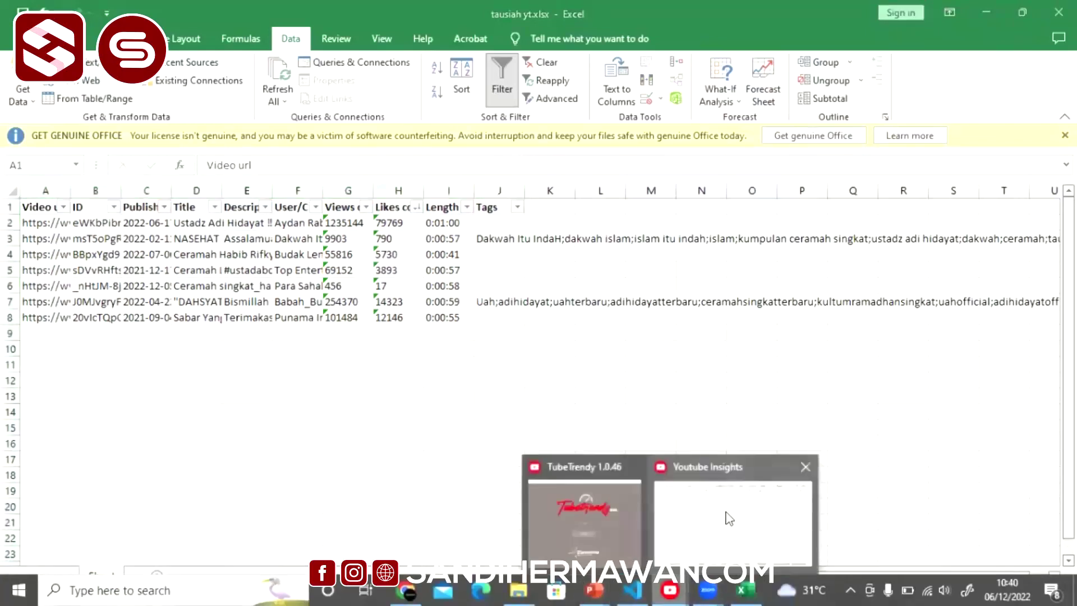
{"action": "left_click", "coordinate": [729, 518]}
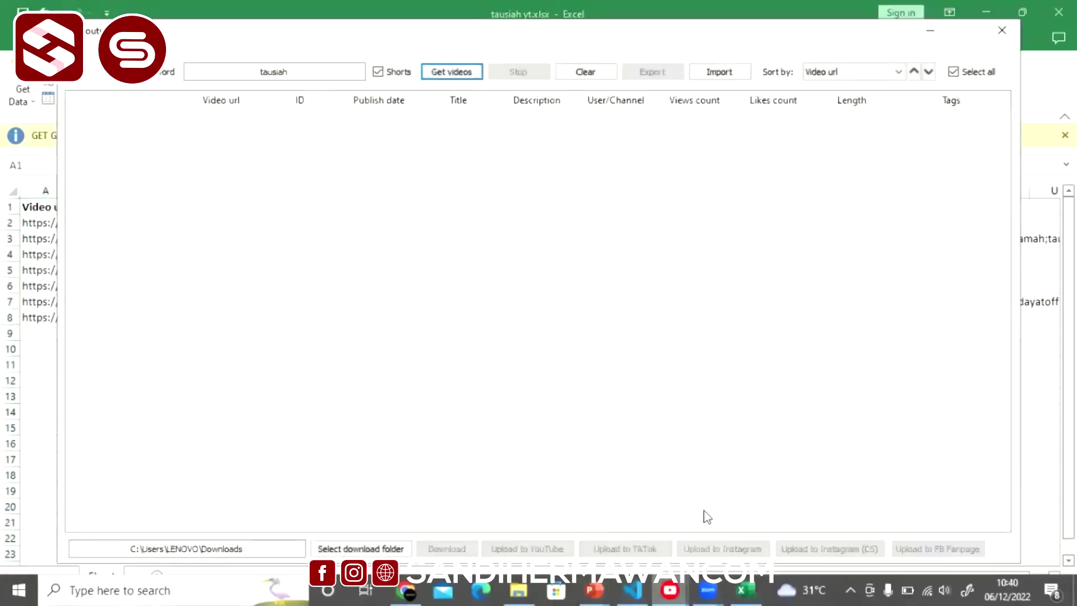
{"action": "left_click", "coordinate": [733, 75]}
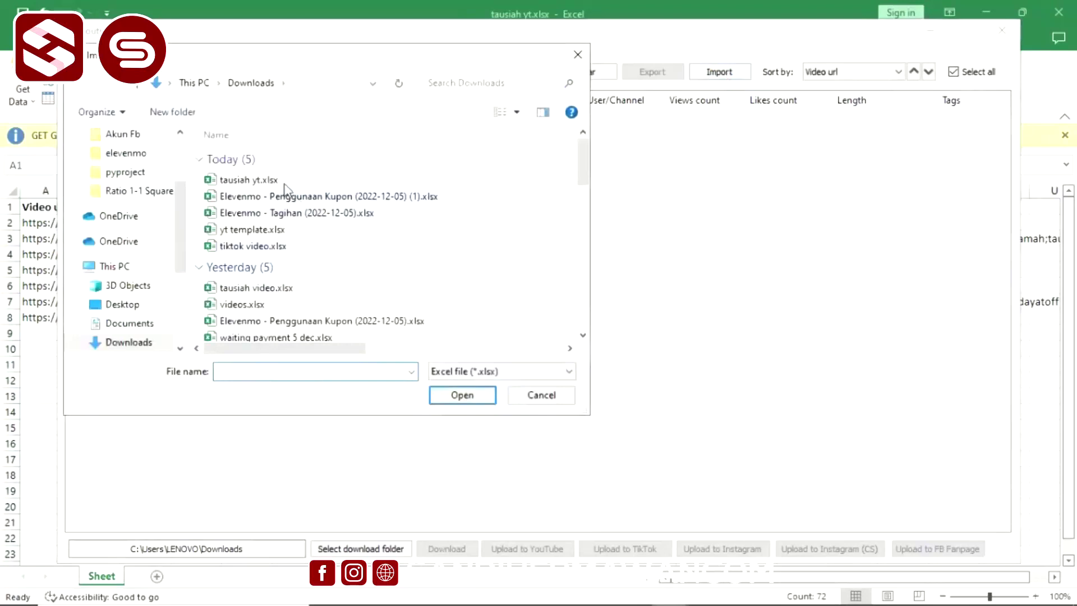
{"action": "left_click", "coordinate": [274, 181]}
{"action": "left_click", "coordinate": [452, 400]}
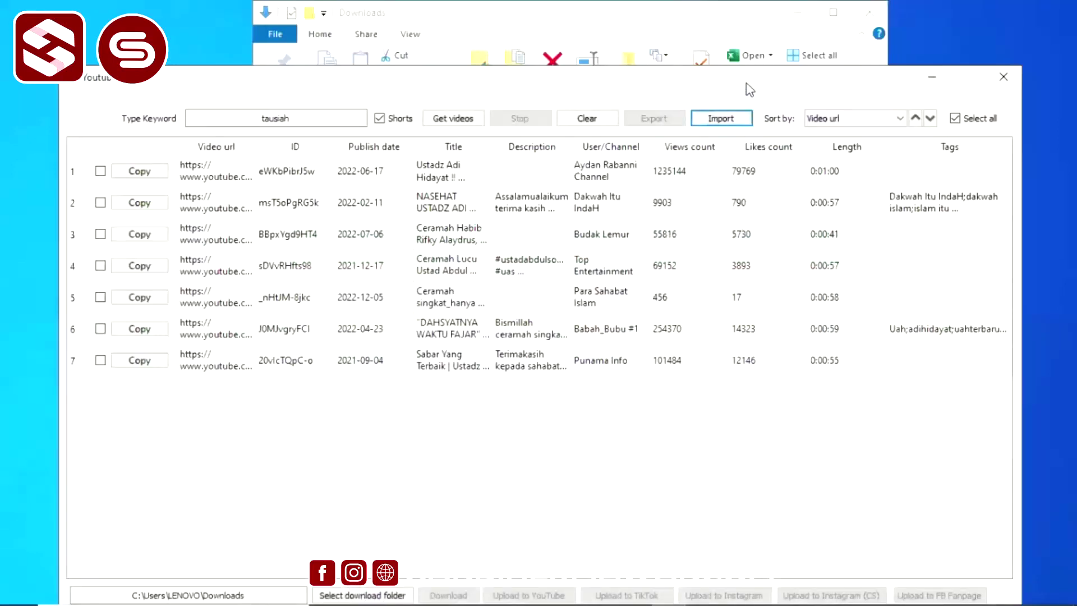
{"action": "left_click_drag", "start_coordinate": [746, 78], "coordinate": [746, 67]}
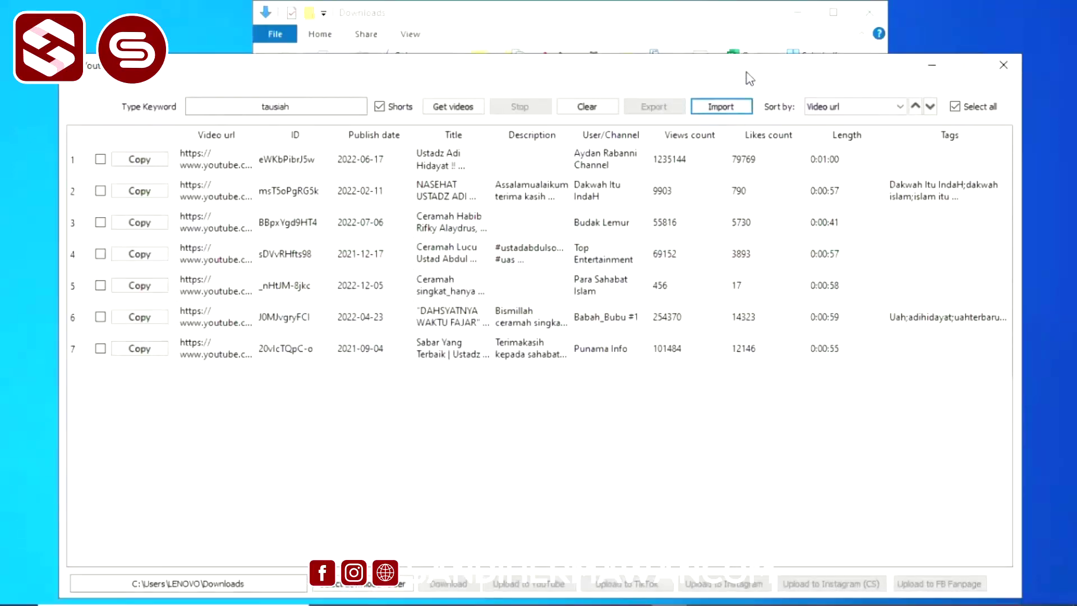
Select all seven videos for upload to the Fanatik 62 fanpage via the personal Facebook account
{"action": "left_click", "coordinate": [977, 107]}
{"action": "left_click", "coordinate": [978, 107]}
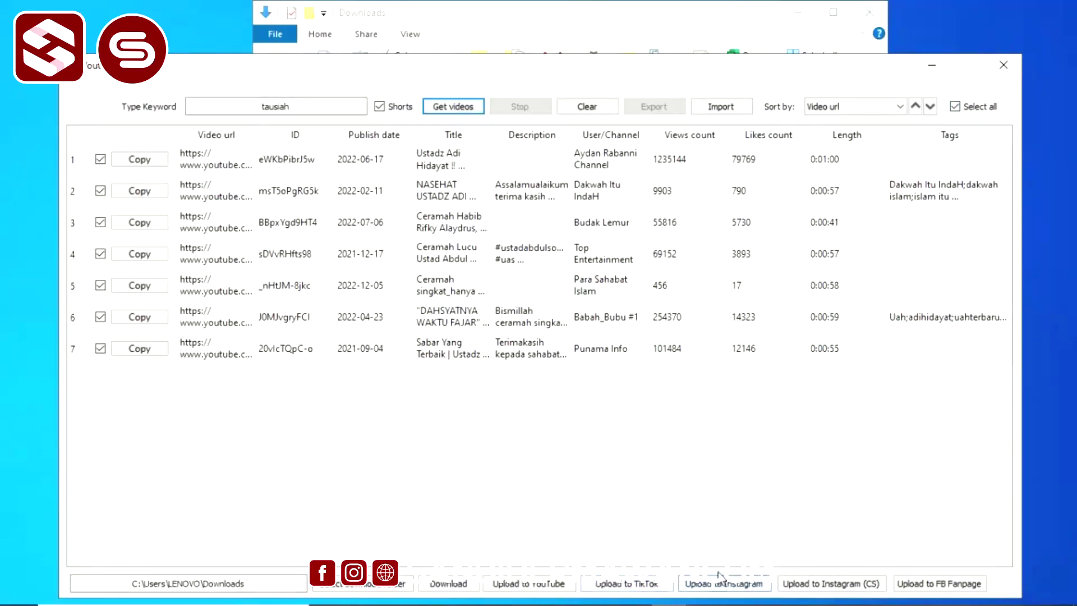
{"action": "left_click", "coordinate": [929, 585]}
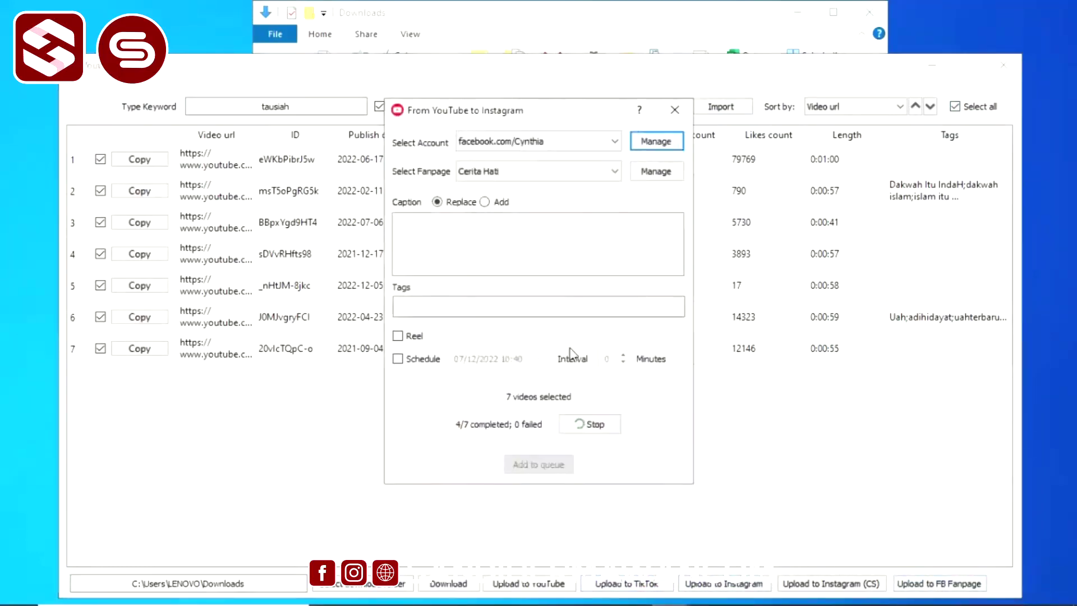
{"action": "left_click", "coordinate": [614, 142]}
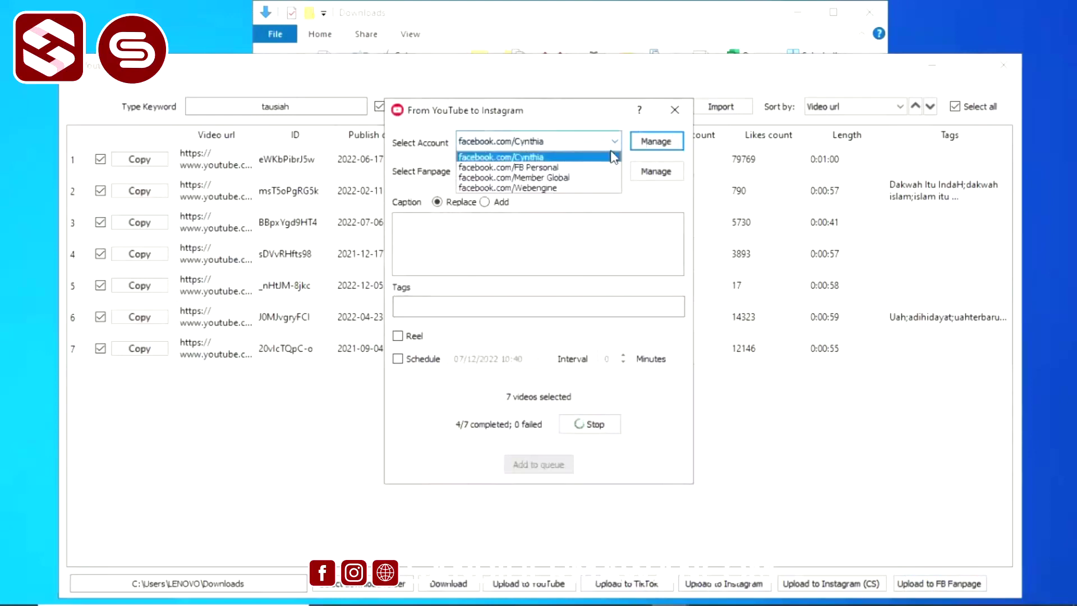
{"action": "left_click", "coordinate": [561, 167]}
{"action": "left_click", "coordinate": [589, 172]}
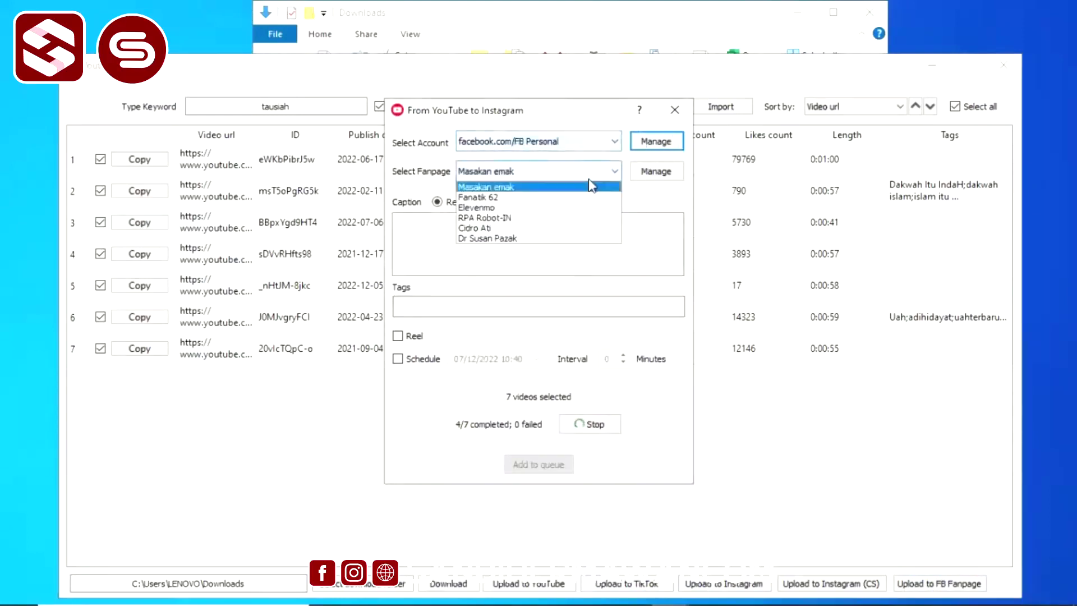
{"action": "left_click", "coordinate": [519, 198]}
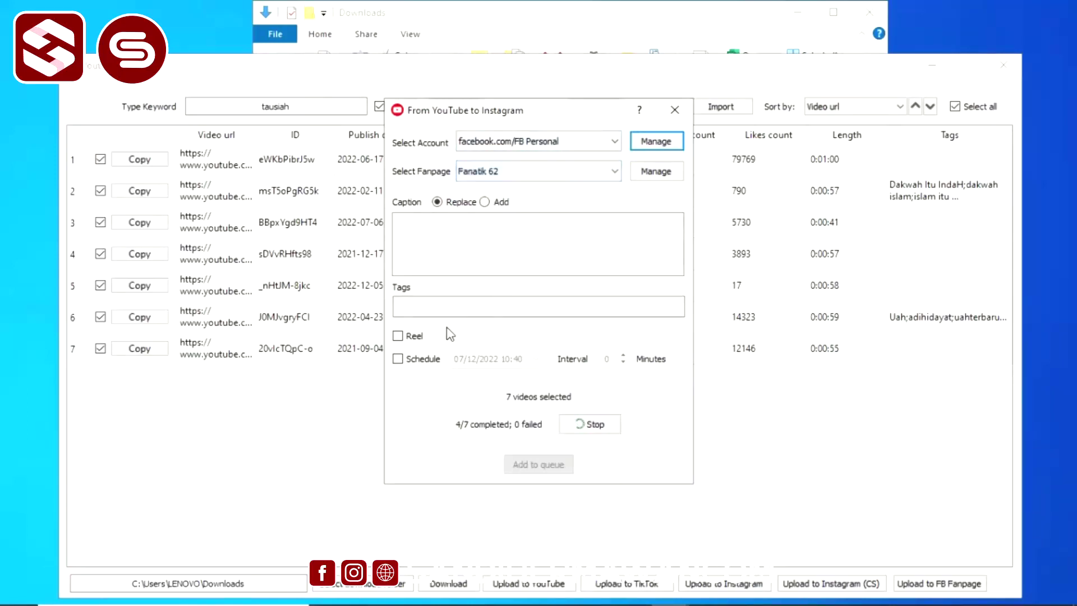
Enable the Reel option so the videos post as Reels
{"action": "left_click", "coordinate": [415, 338]}
{"action": "left_click", "coordinate": [414, 340]}
{"action": "left_click", "coordinate": [415, 340]}
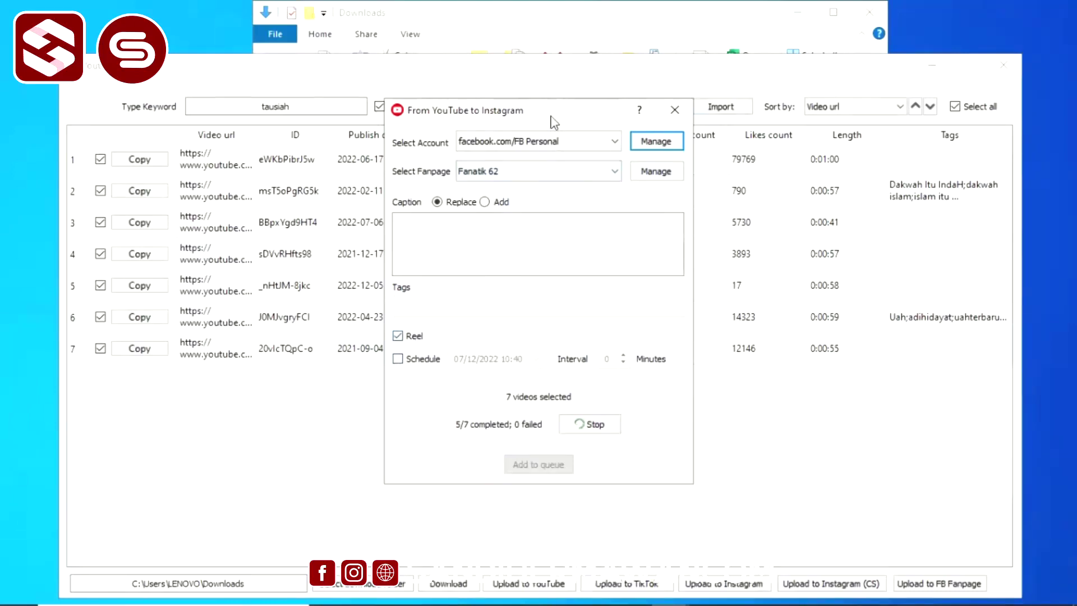
{"action": "left_click_drag", "start_coordinate": [554, 121], "coordinate": [833, 124]}
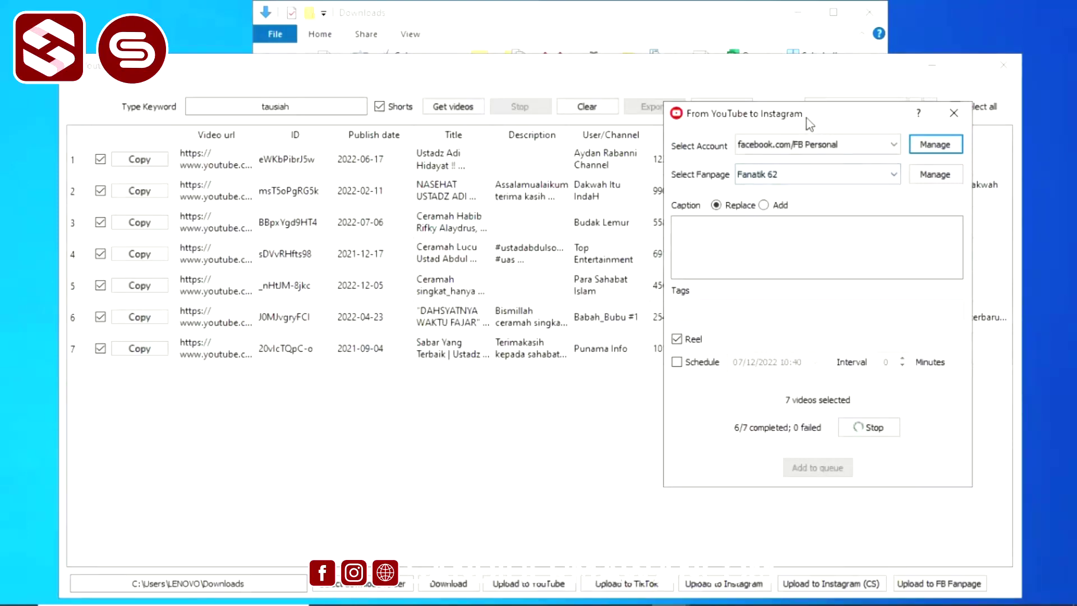
{"action": "left_click_drag", "start_coordinate": [808, 122], "coordinate": [607, 134]}
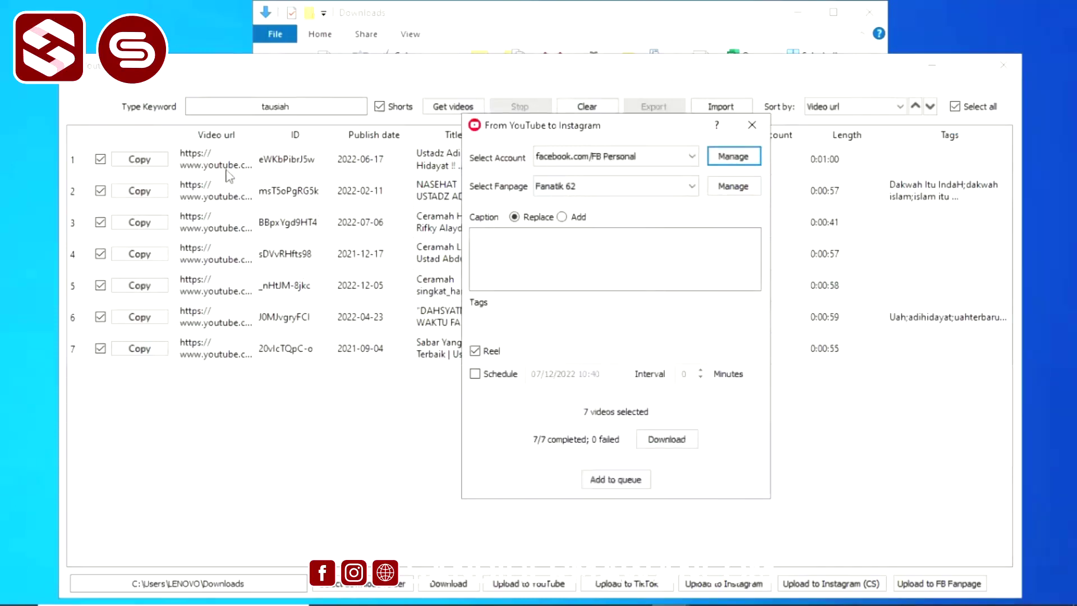
Add the seven videos to the upload queue with scheduling on and select them all
{"action": "left_click", "coordinate": [490, 375]}
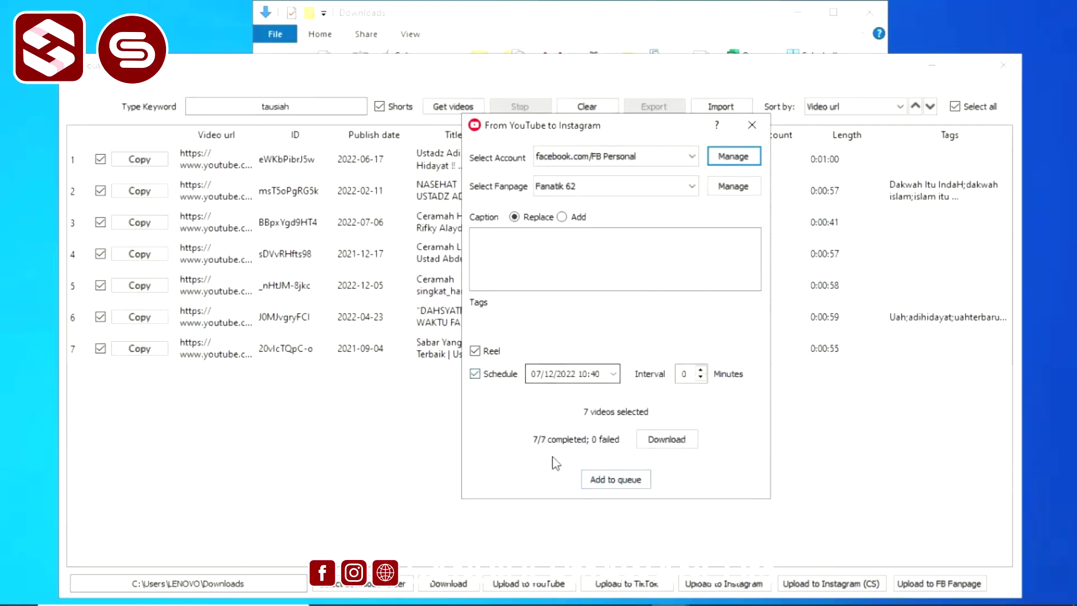
{"action": "left_click", "coordinate": [615, 481]}
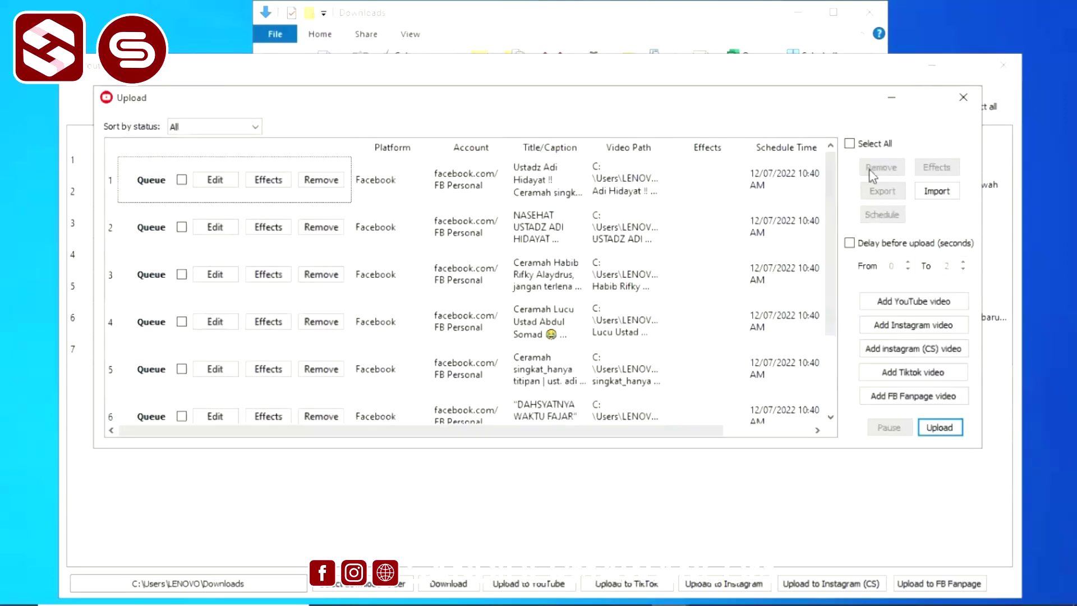
{"action": "left_click", "coordinate": [866, 144]}
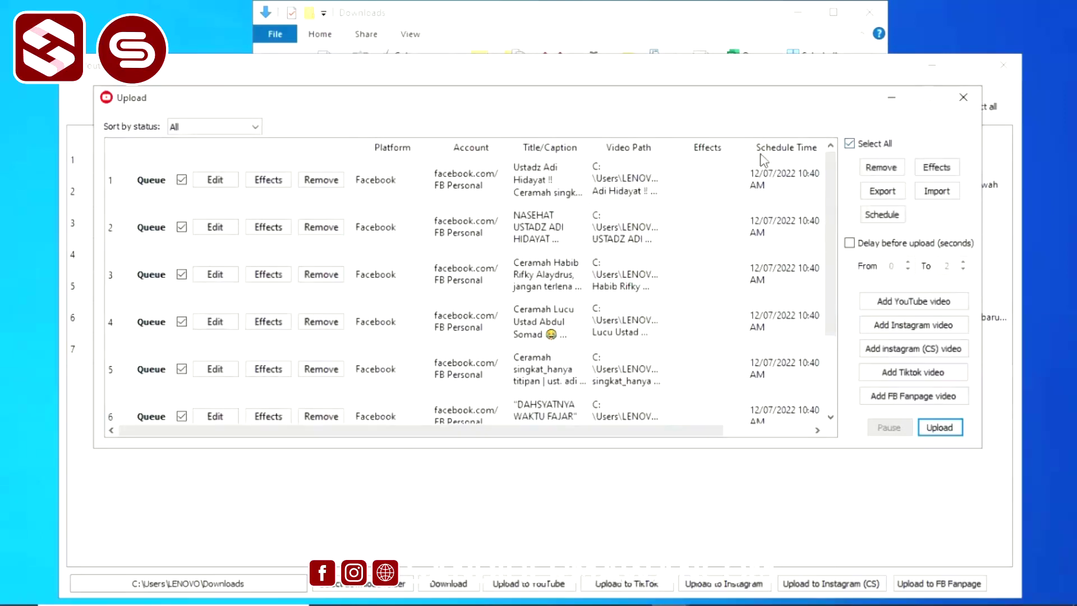
Discard a 5-interval schedule, remove the selected queue items and close the queue
{"action": "left_click", "coordinate": [881, 215]}
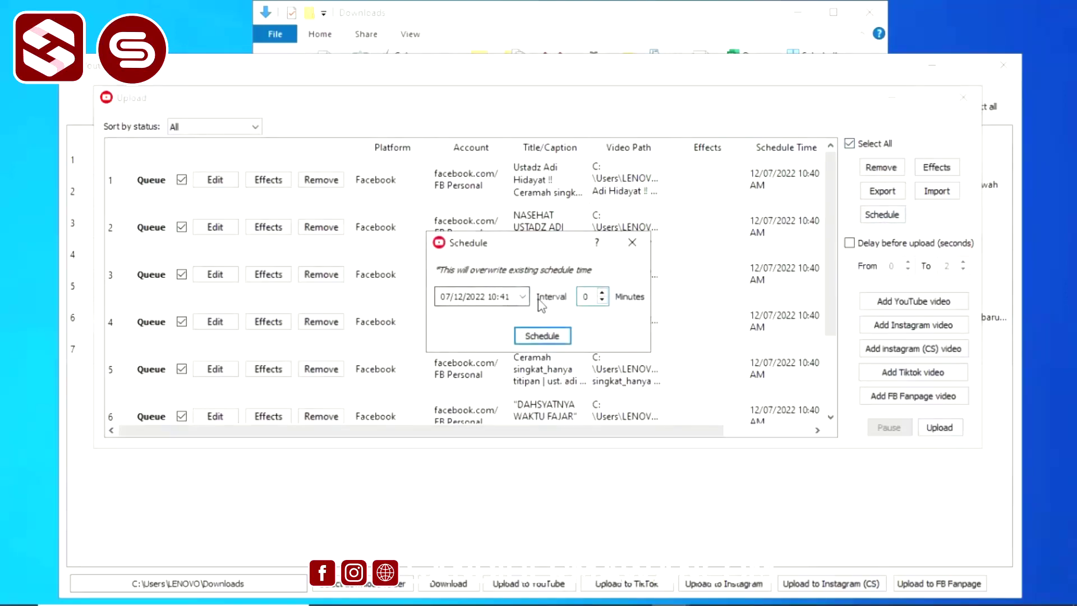
{"action": "type", "text": "5"}
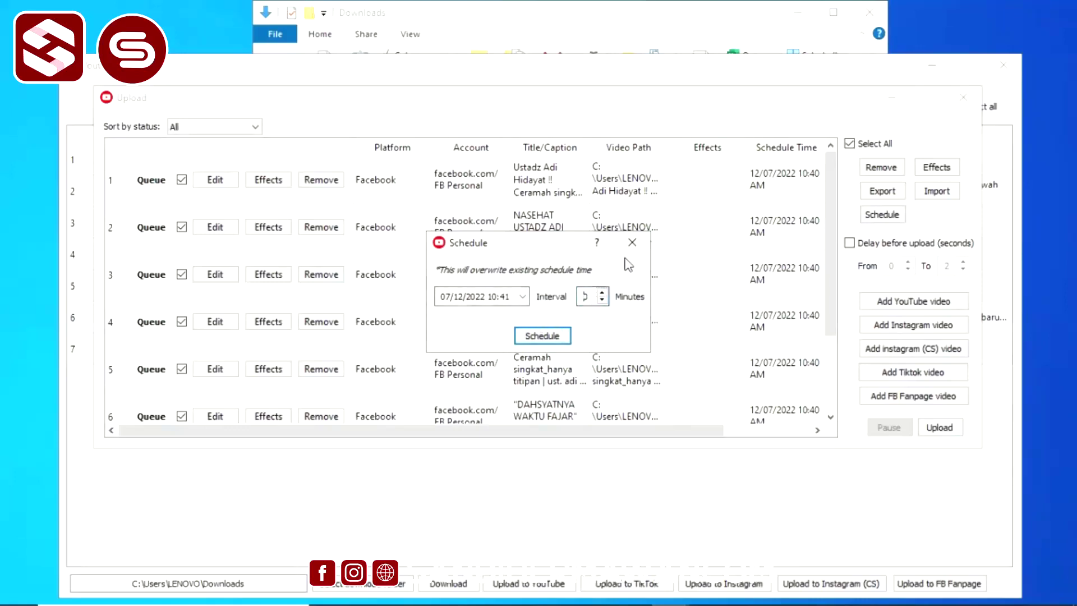
{"action": "left_click", "coordinate": [632, 242]}
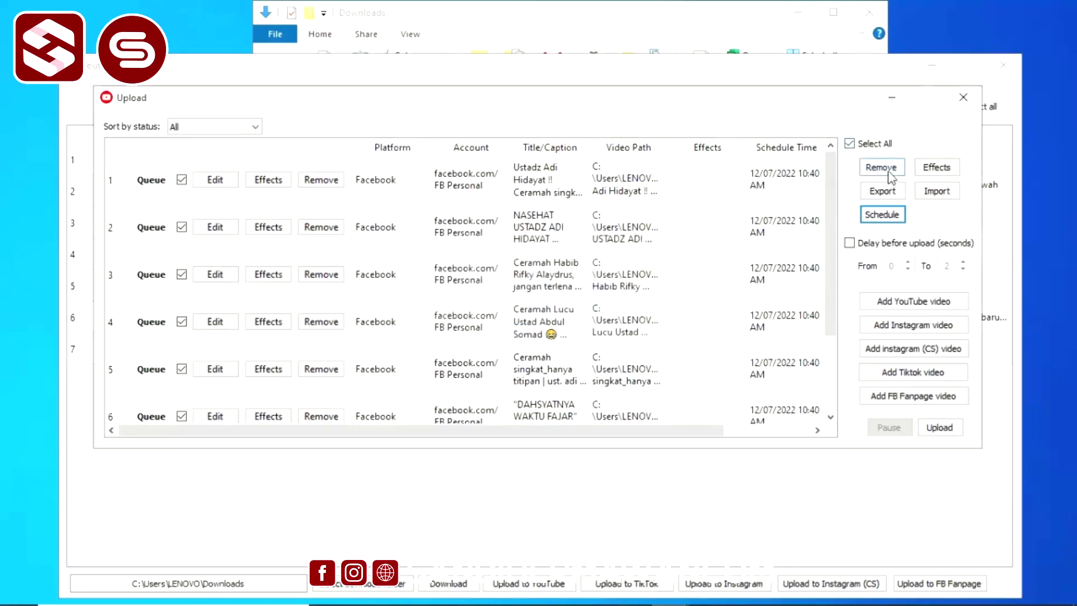
{"action": "left_click", "coordinate": [889, 168]}
{"action": "left_click", "coordinate": [963, 97]}
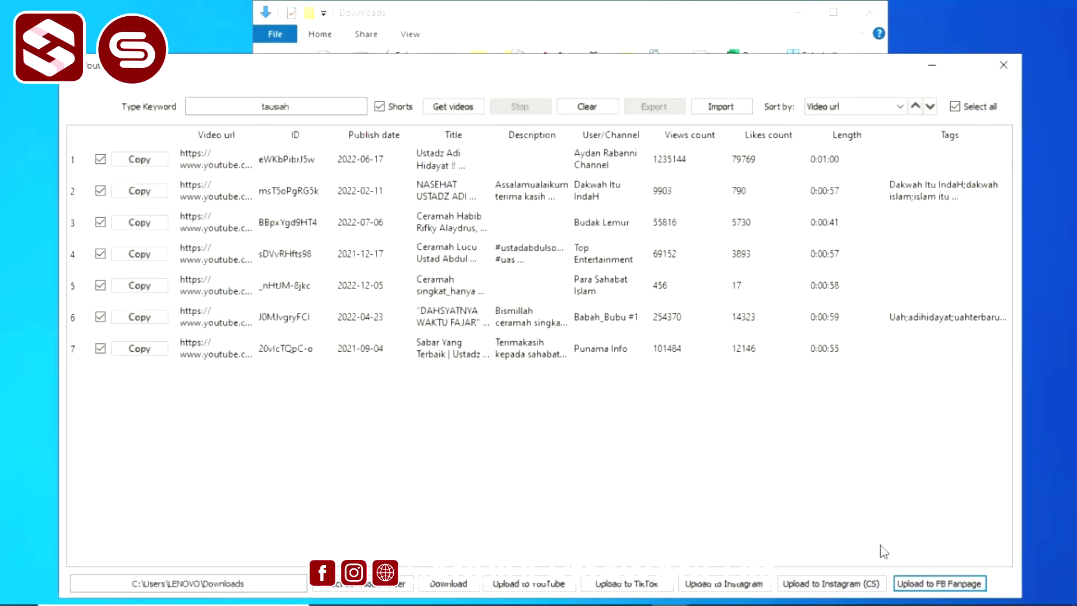
{"action": "left_click", "coordinate": [928, 583]}
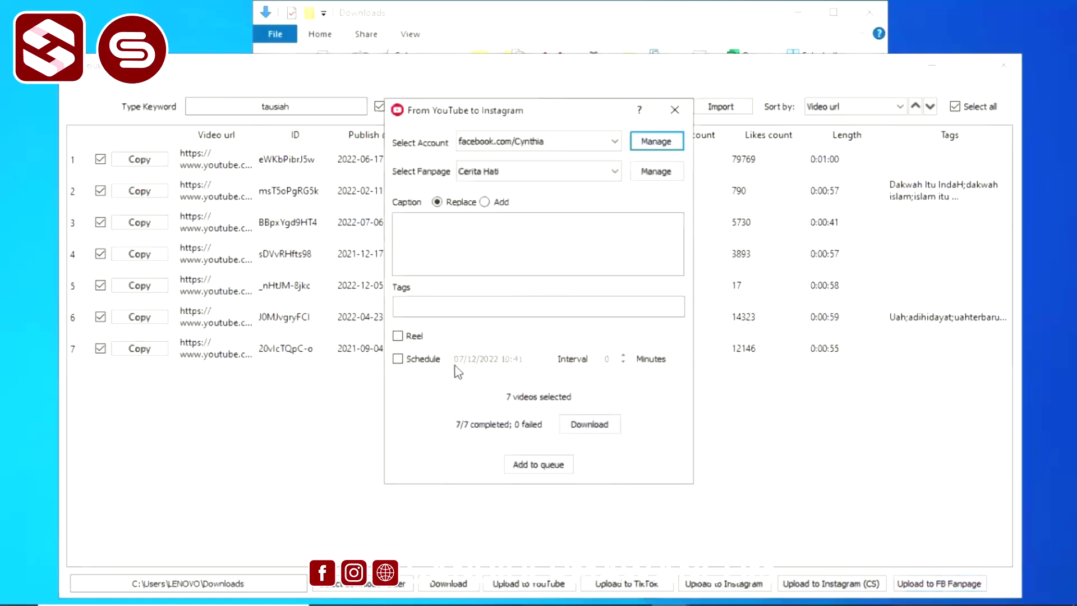
Queue the seven tausiah Shorts scheduled for 07/12/2022 10:41, then close the queue window
{"action": "left_click", "coordinate": [419, 359]}
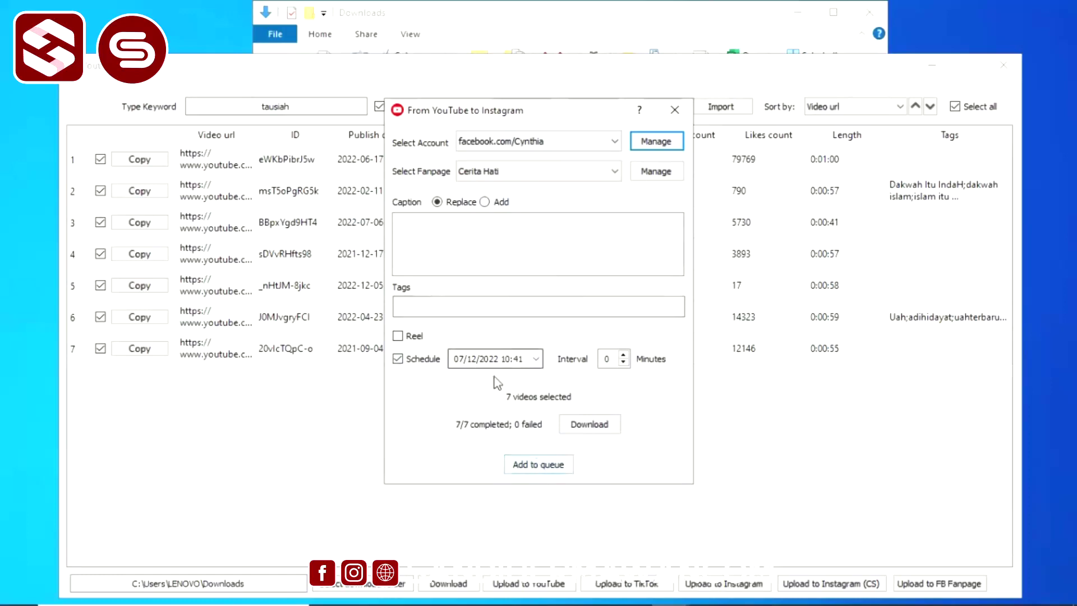
{"action": "left_click", "coordinate": [536, 362]}
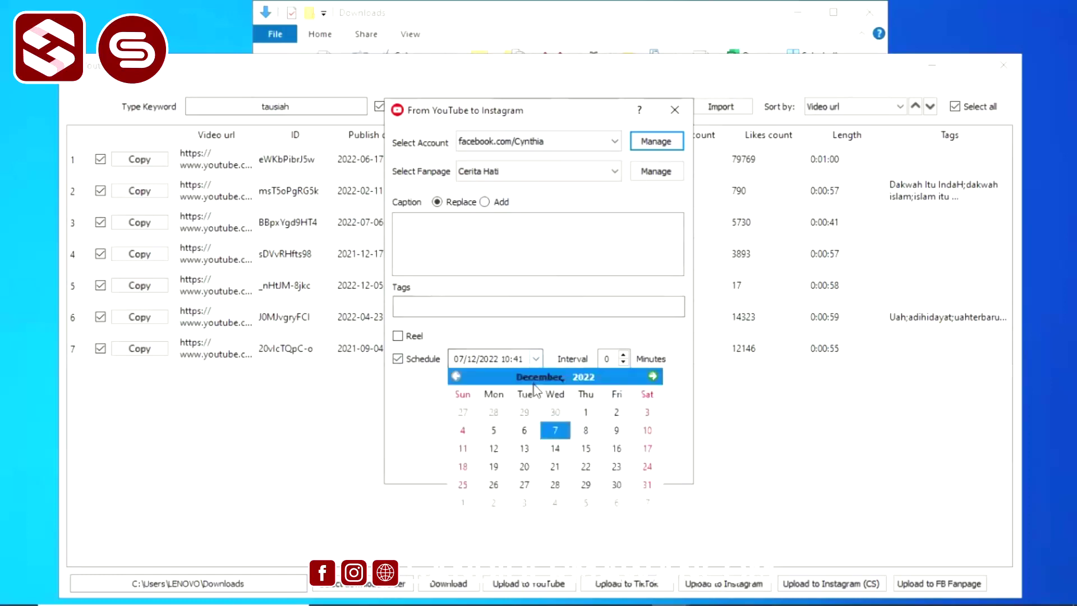
{"action": "left_click", "coordinate": [555, 431]}
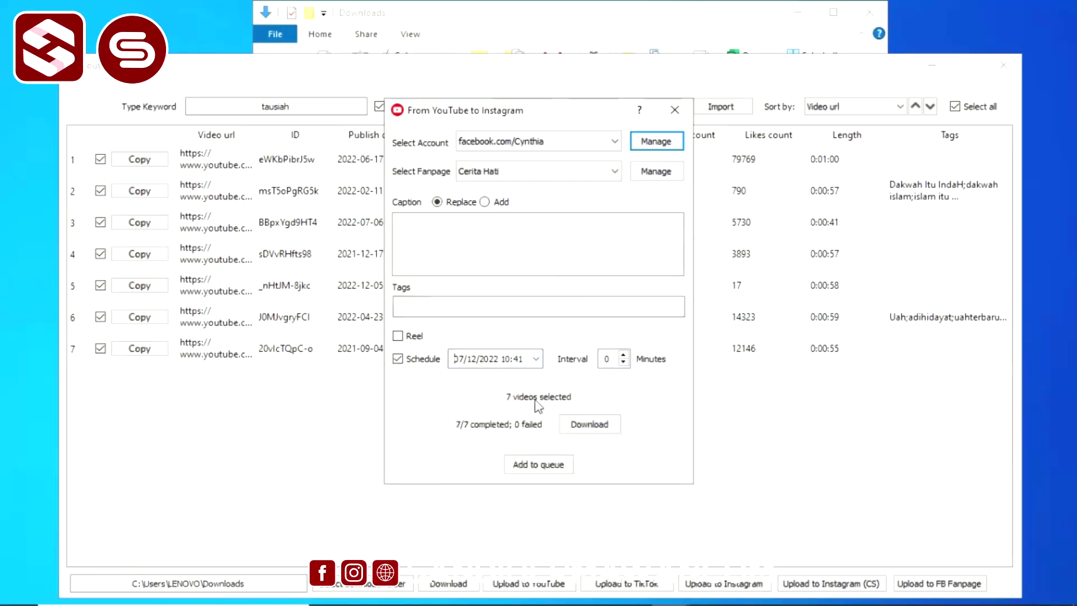
{"action": "left_click", "coordinate": [537, 466]}
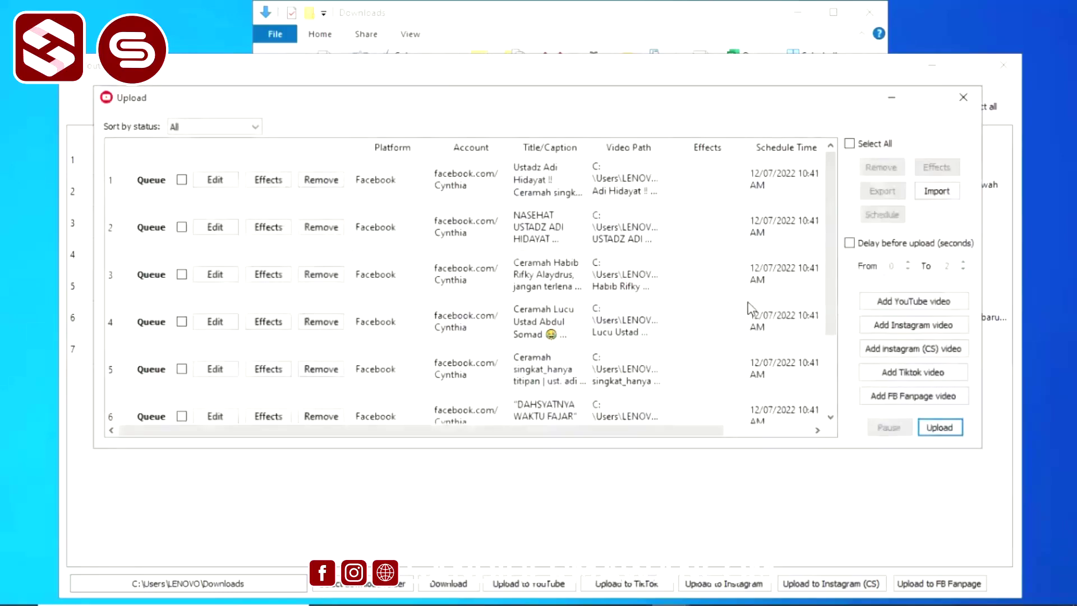
{"action": "scroll", "coordinate": [748, 309], "scroll_direction": "down", "scroll_amount": 1}
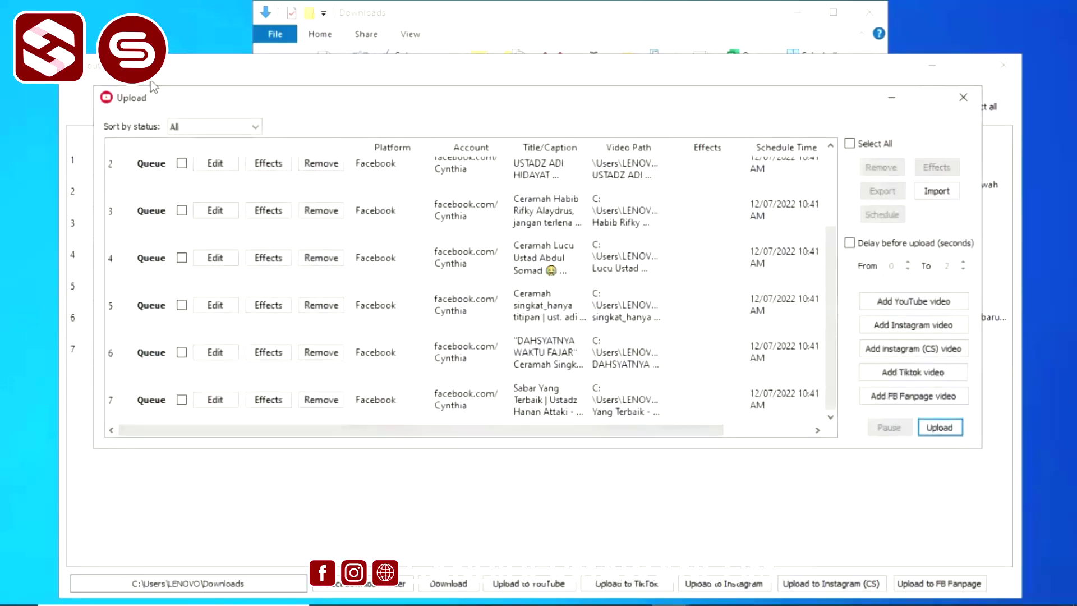
{"action": "key", "text": "alt+F4"}
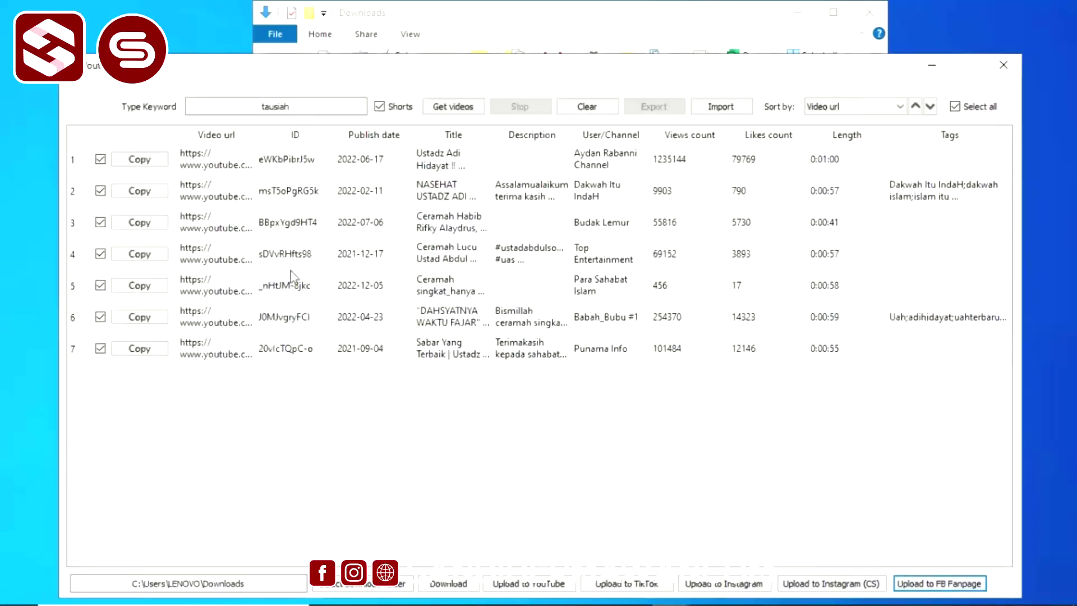
Clear the results and import the five videos from yt template.xlsx
{"action": "left_click", "coordinate": [586, 106]}
{"action": "left_click", "coordinate": [727, 111]}
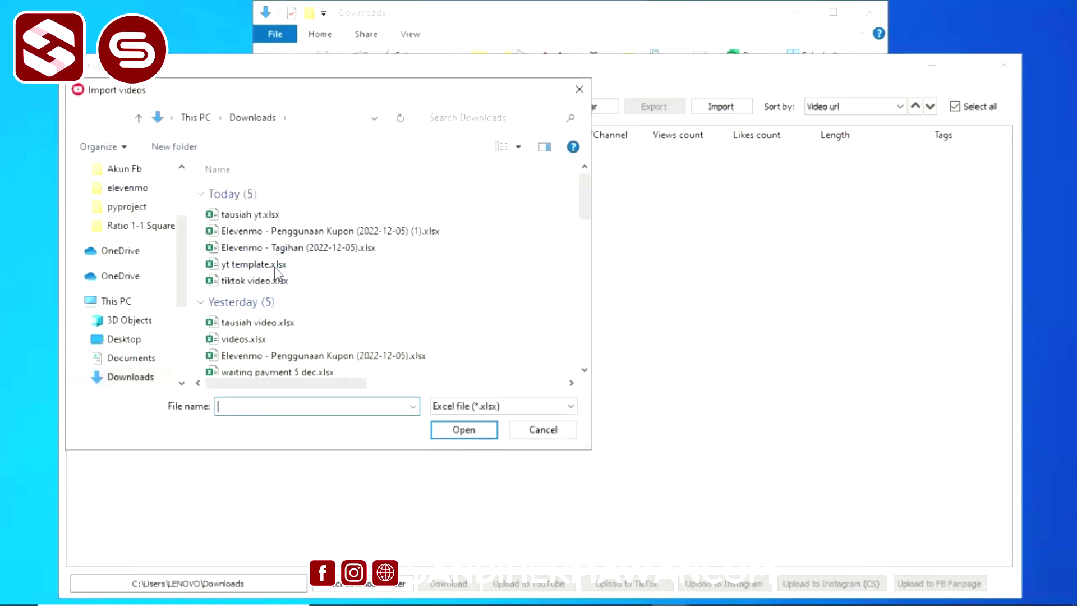
{"action": "left_click", "coordinate": [275, 264]}
{"action": "left_click", "coordinate": [459, 431]}
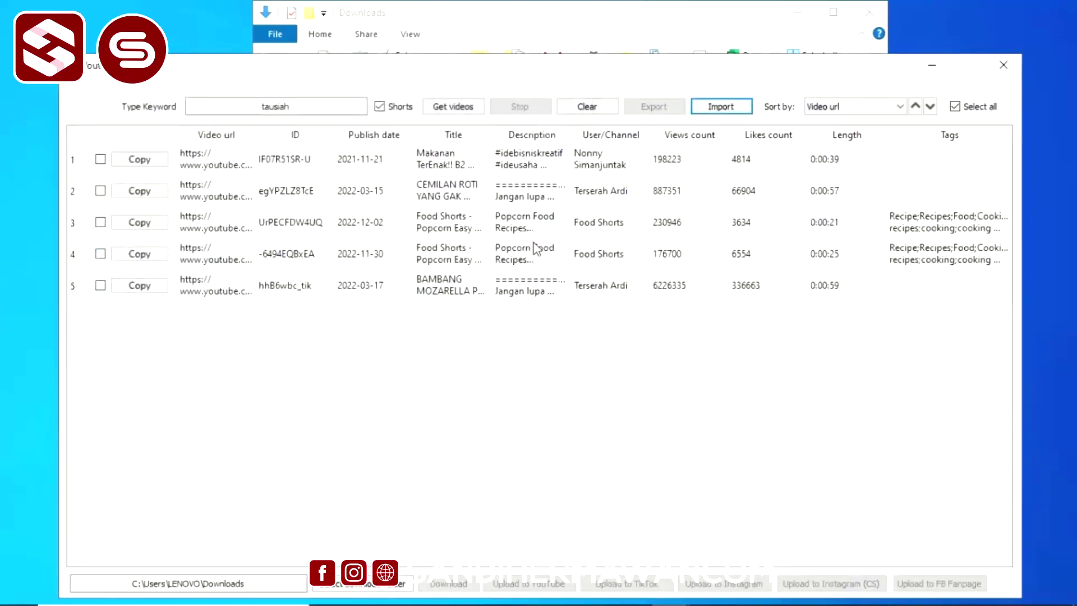
Queue all five videos as Facebook fanpage uploads scheduled for 08/12/2022 10:42
{"action": "left_click", "coordinate": [955, 107]}
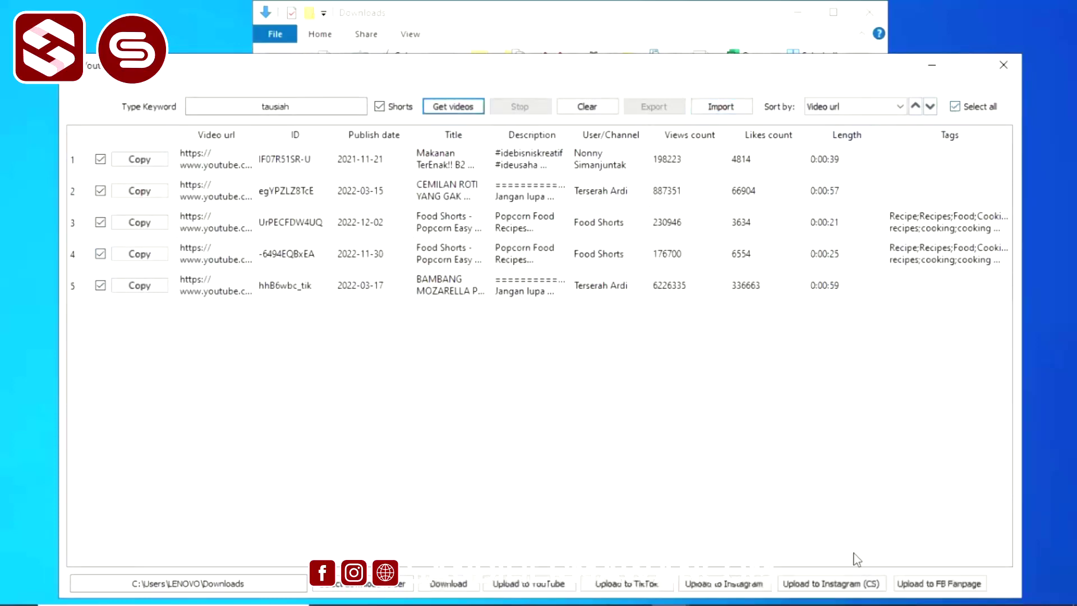
{"action": "left_click", "coordinate": [908, 585]}
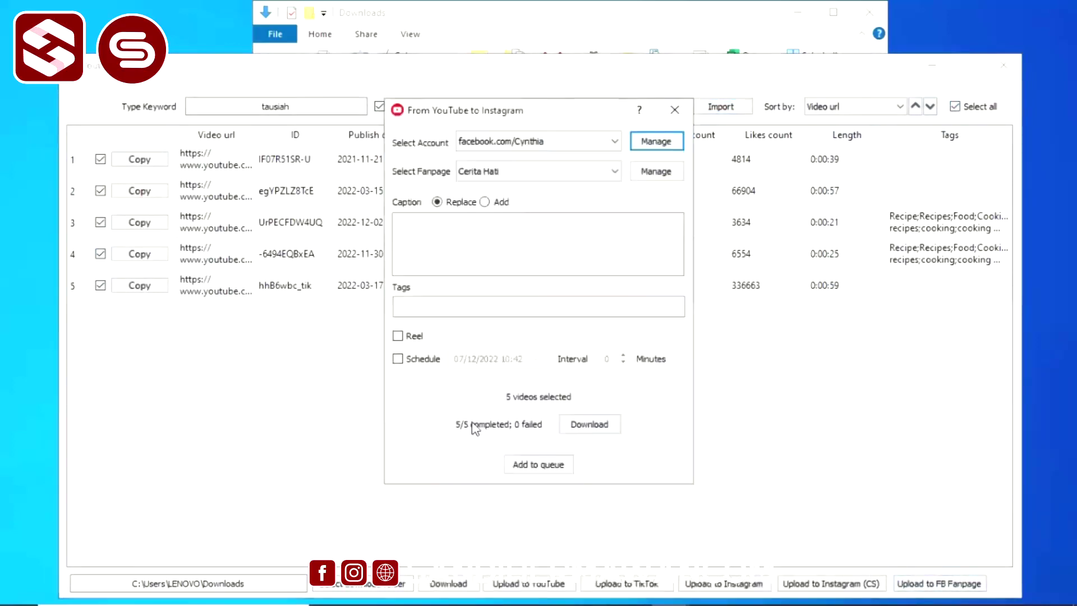
{"action": "left_click", "coordinate": [425, 362]}
{"action": "left_click", "coordinate": [536, 359]}
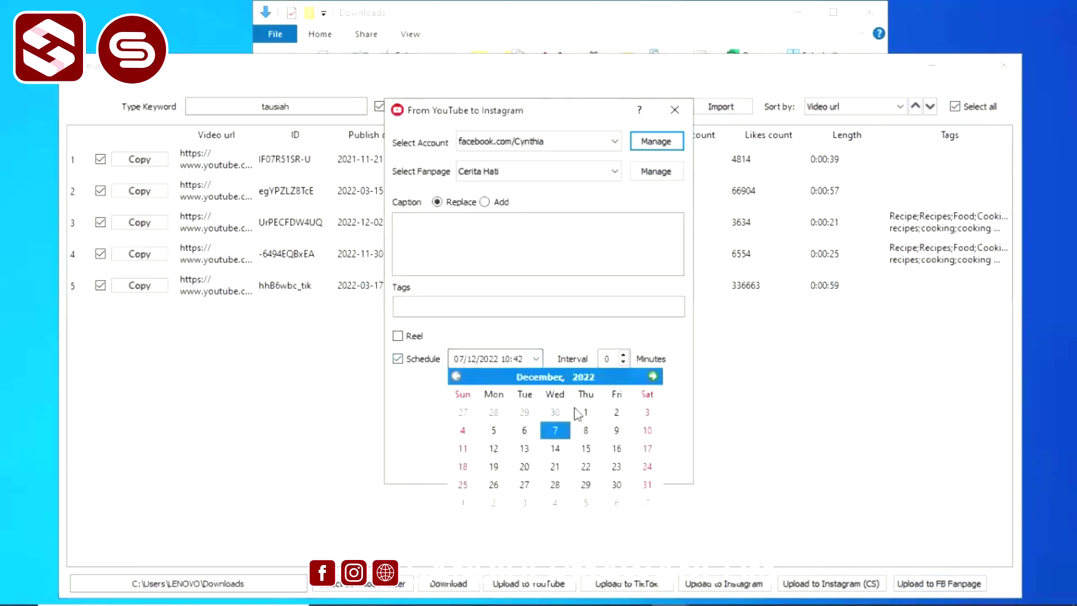
{"action": "left_click", "coordinate": [585, 431]}
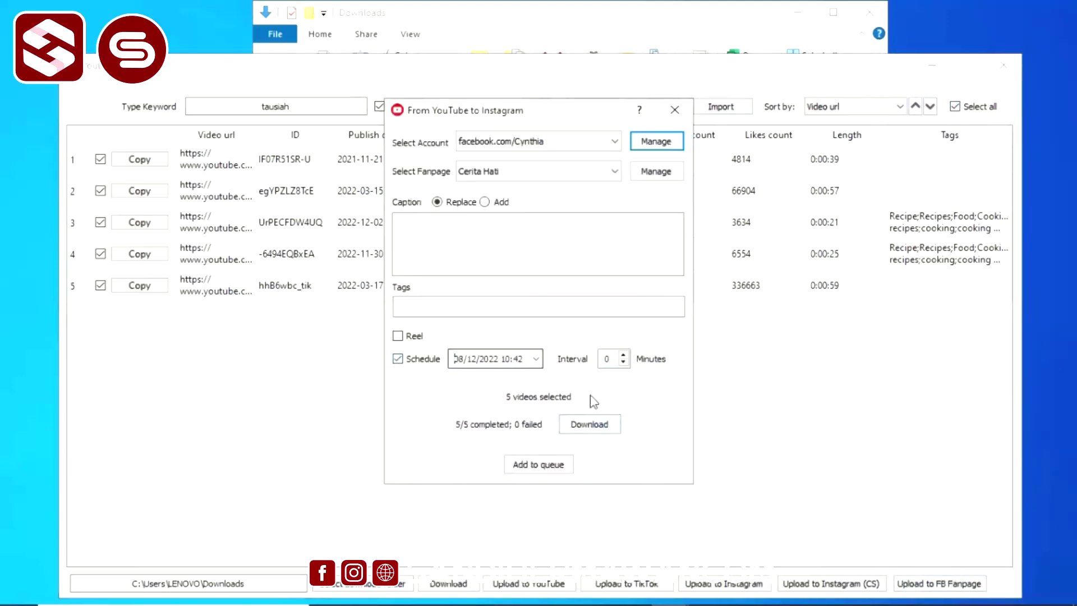
{"action": "left_click", "coordinate": [570, 463]}
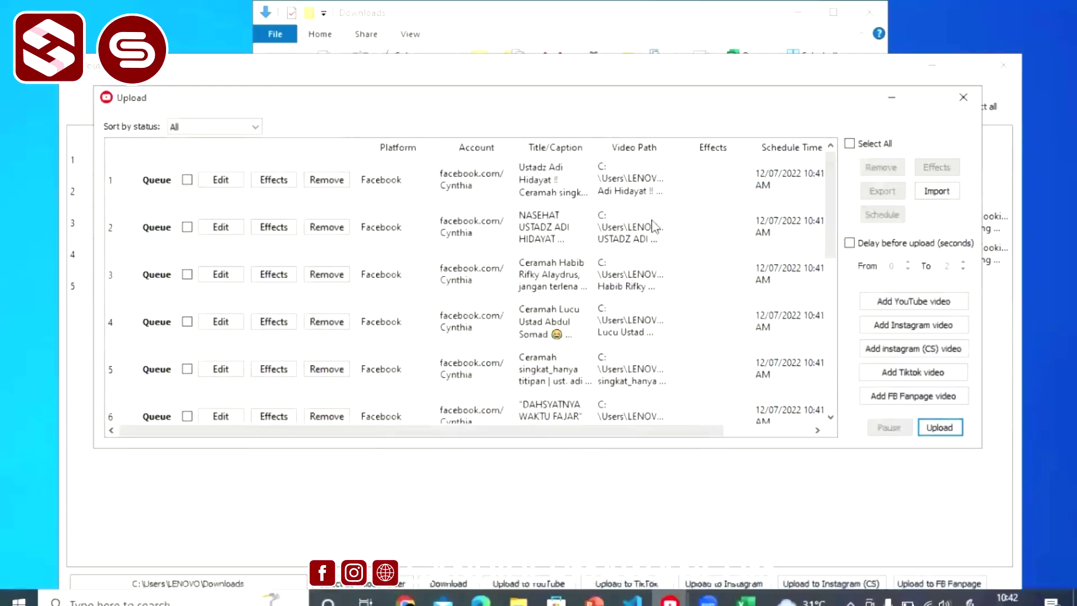
Scroll through the queue to confirm twelve Facebook posts, then select them all
{"action": "scroll", "coordinate": [524, 221], "scroll_direction": "down", "scroll_amount": 1}
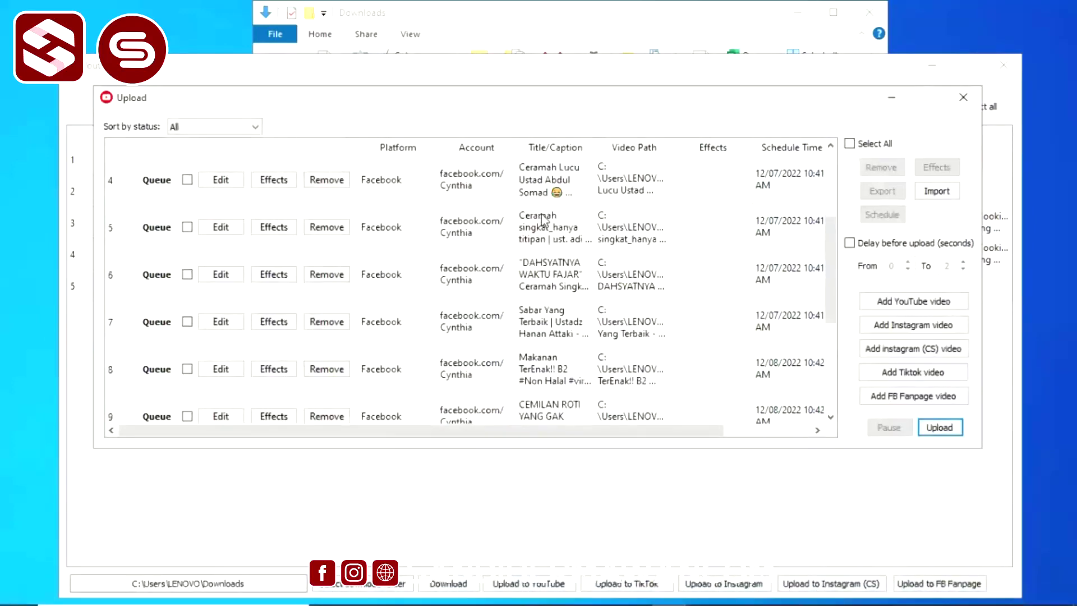
{"action": "scroll", "coordinate": [542, 220], "scroll_direction": "down", "scroll_amount": 1}
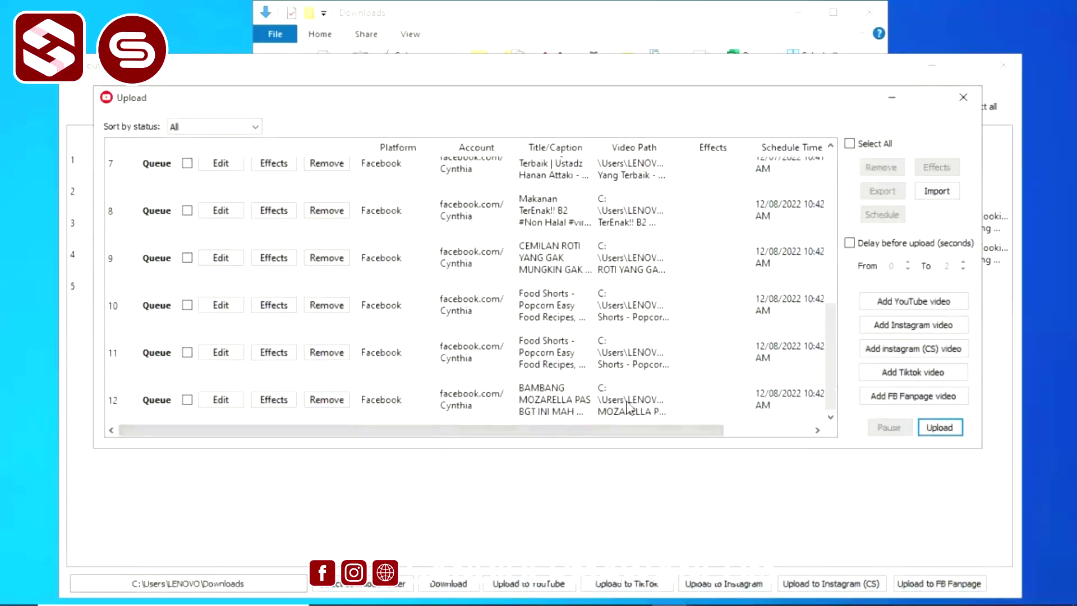
{"action": "left_click_drag", "start_coordinate": [680, 434], "coordinate": [766, 432]}
{"action": "scroll", "coordinate": [701, 218], "scroll_direction": "up", "scroll_amount": 2}
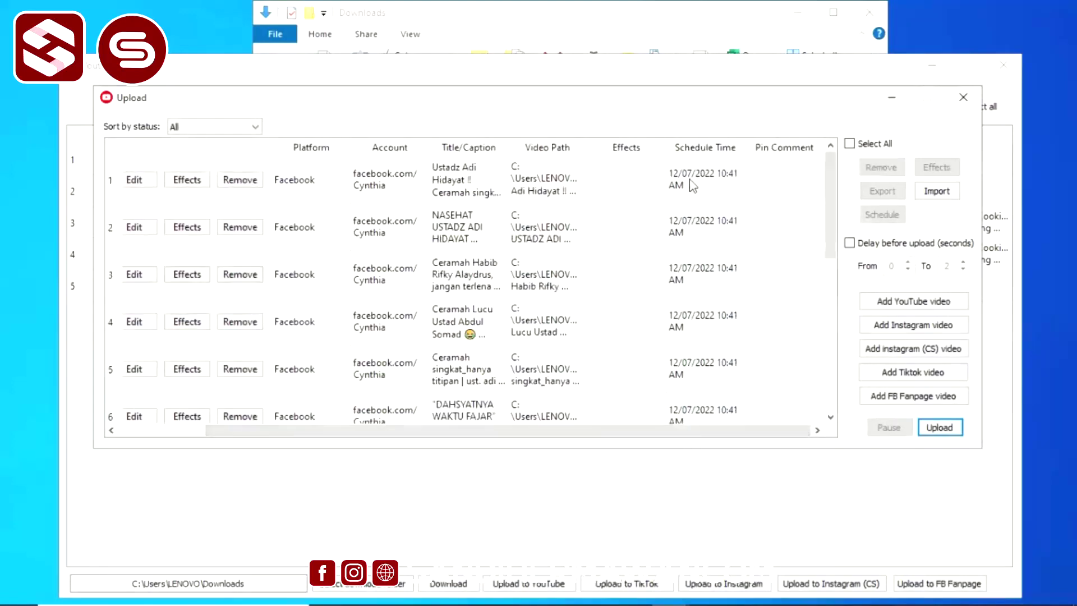
{"action": "scroll", "coordinate": [695, 182], "scroll_direction": "down", "scroll_amount": 2}
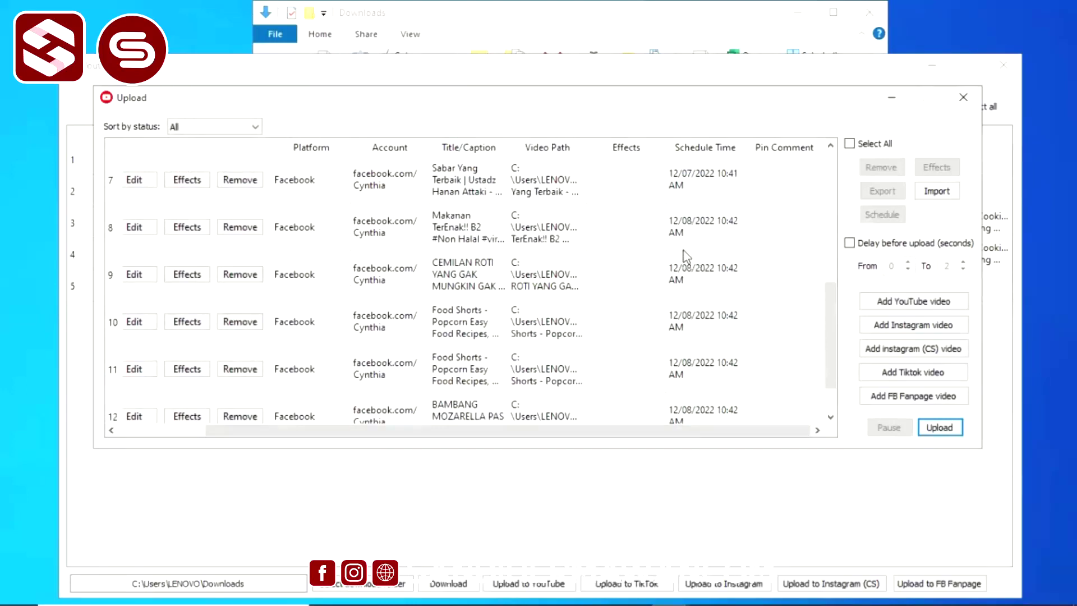
{"action": "left_click", "coordinate": [862, 147]}
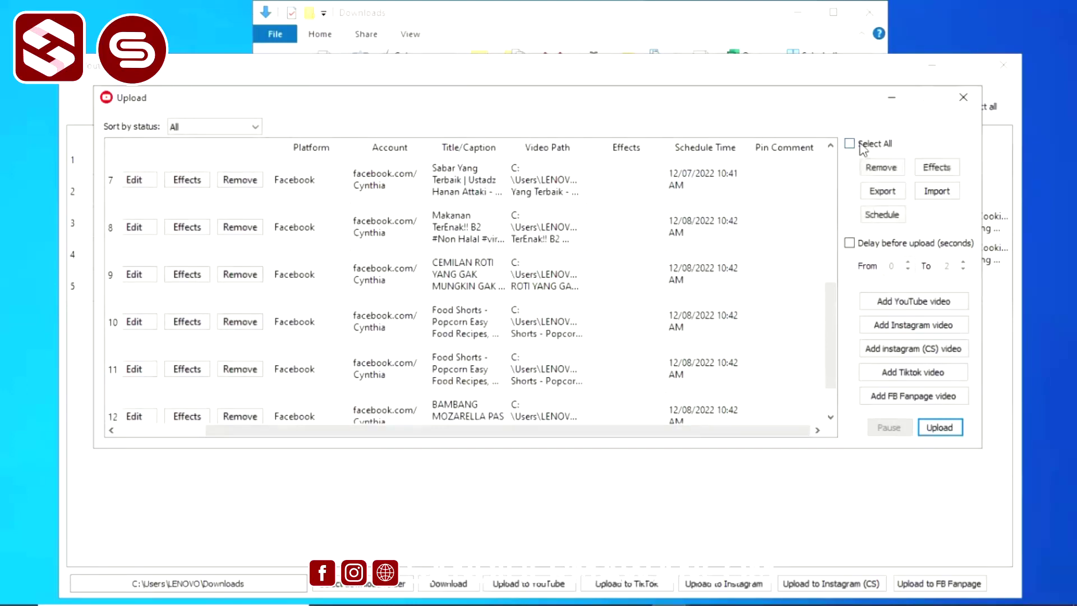
{"action": "left_click", "coordinate": [882, 216]}
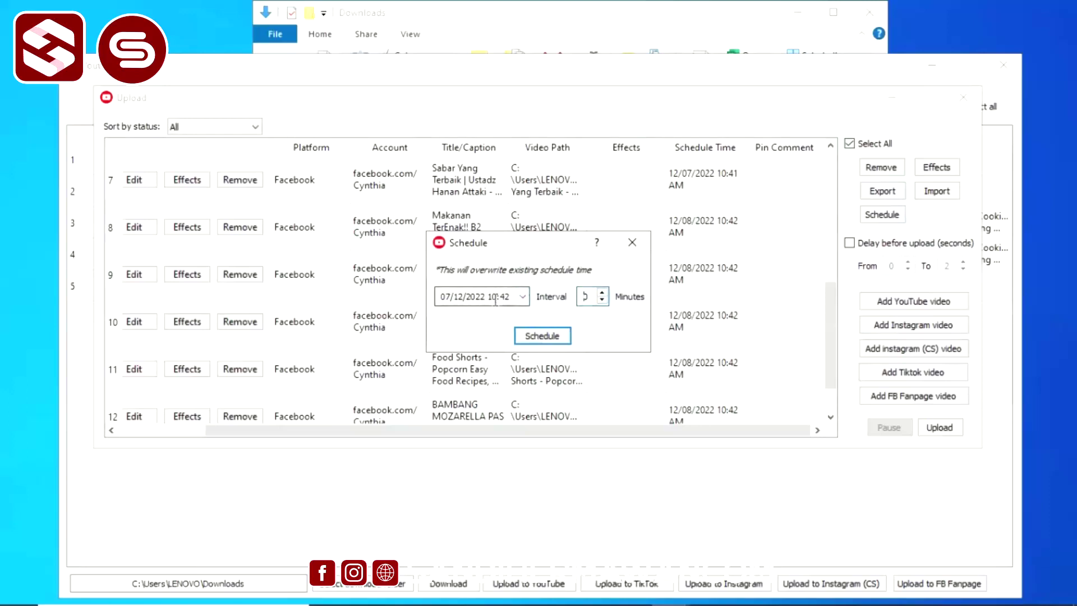
{"action": "left_click", "coordinate": [523, 297]}
{"action": "left_click", "coordinate": [524, 298]}
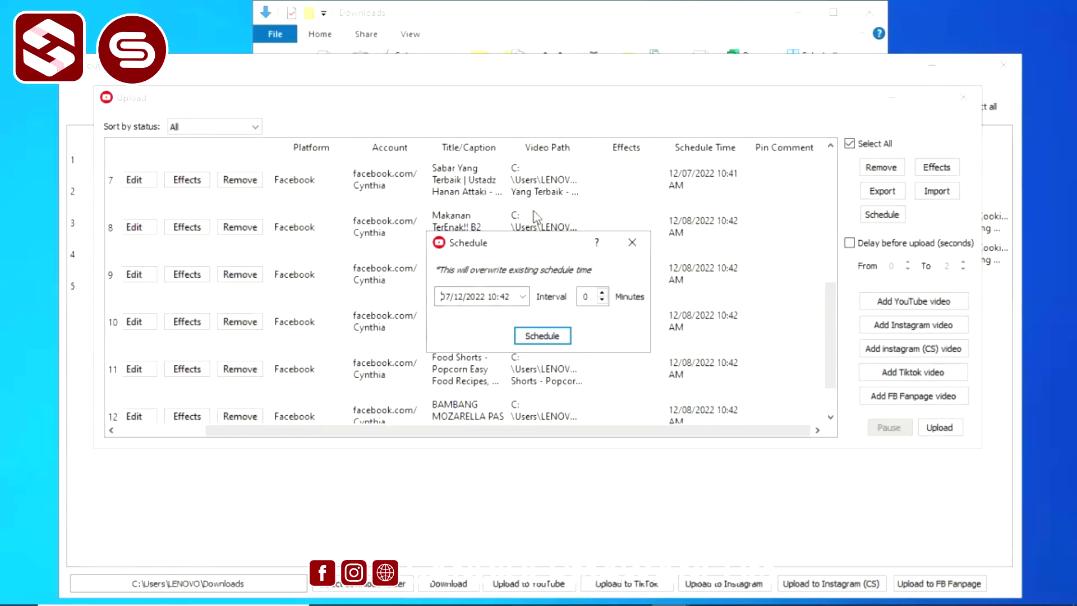
{"action": "left_click", "coordinate": [631, 242]}
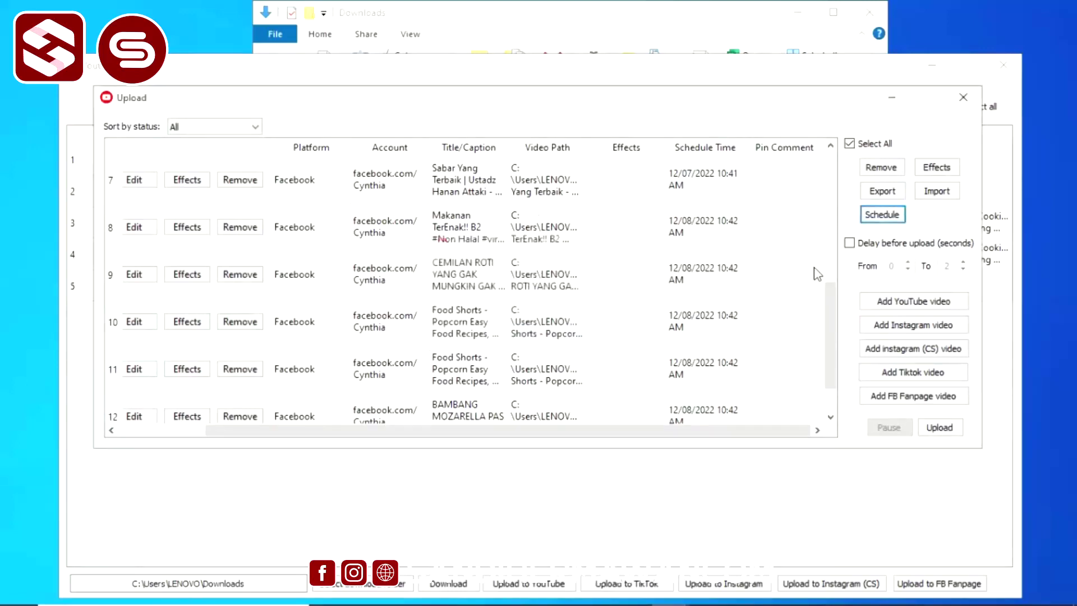
{"action": "left_click_drag", "start_coordinate": [830, 335], "coordinate": [561, 436]}
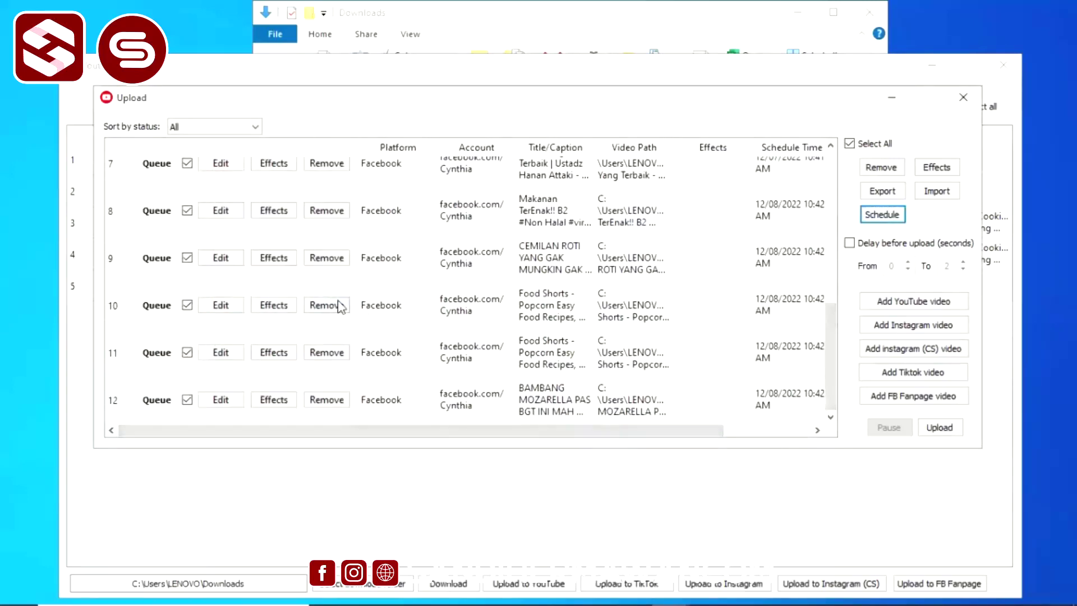
{"action": "scroll", "coordinate": [347, 300], "scroll_direction": "up", "scroll_amount": 3}
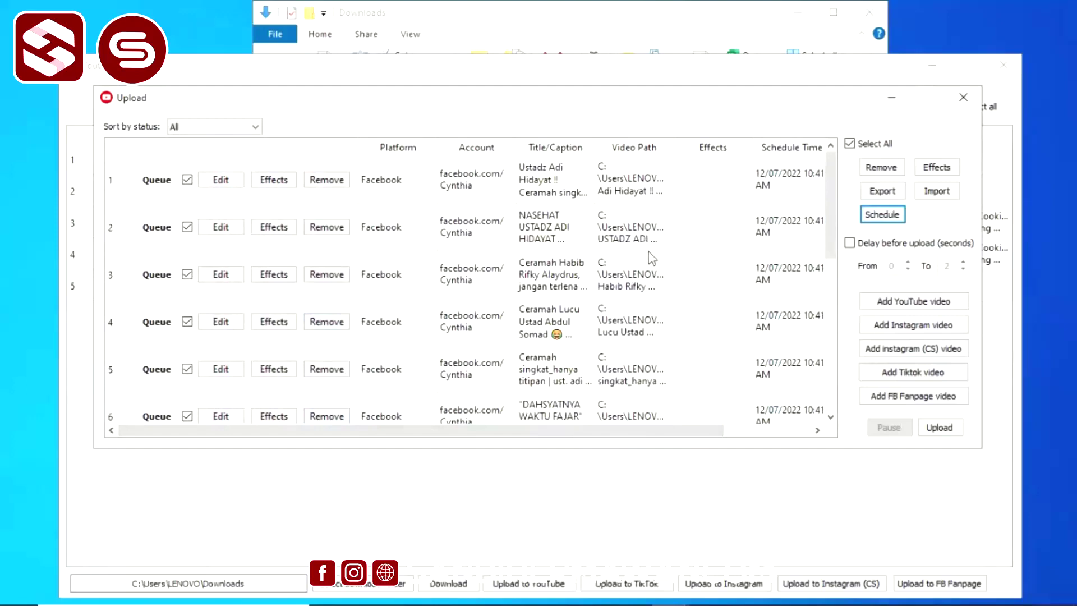
{"action": "left_click_drag", "start_coordinate": [687, 435], "coordinate": [630, 435]}
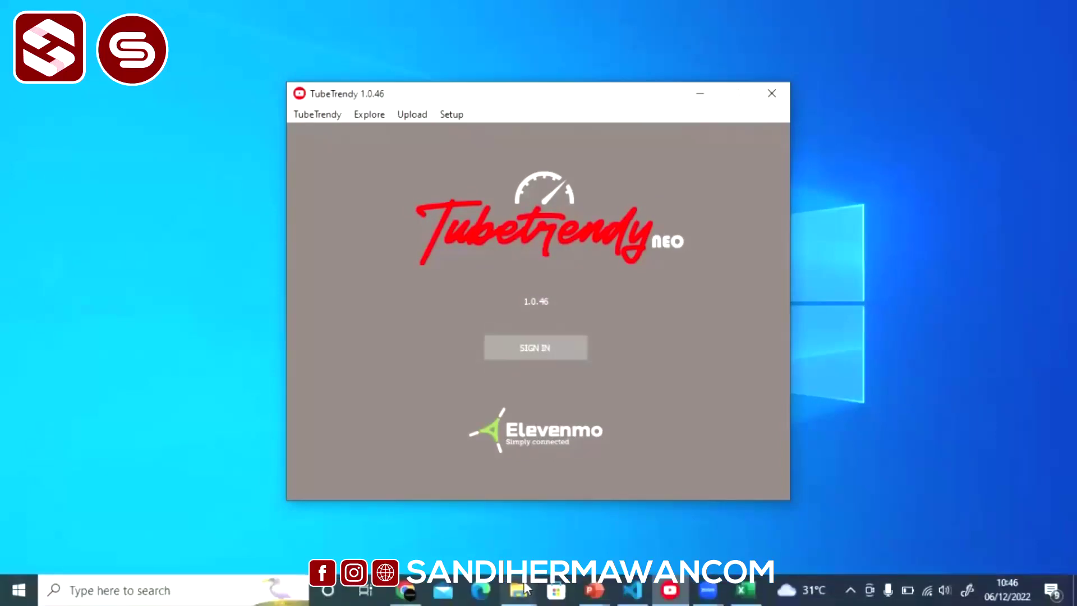
Bring the Downloads folder window forward and open the New submenu for creating an item
{"action": "left_click", "coordinate": [518, 589]}
{"action": "left_click", "coordinate": [467, 534]}
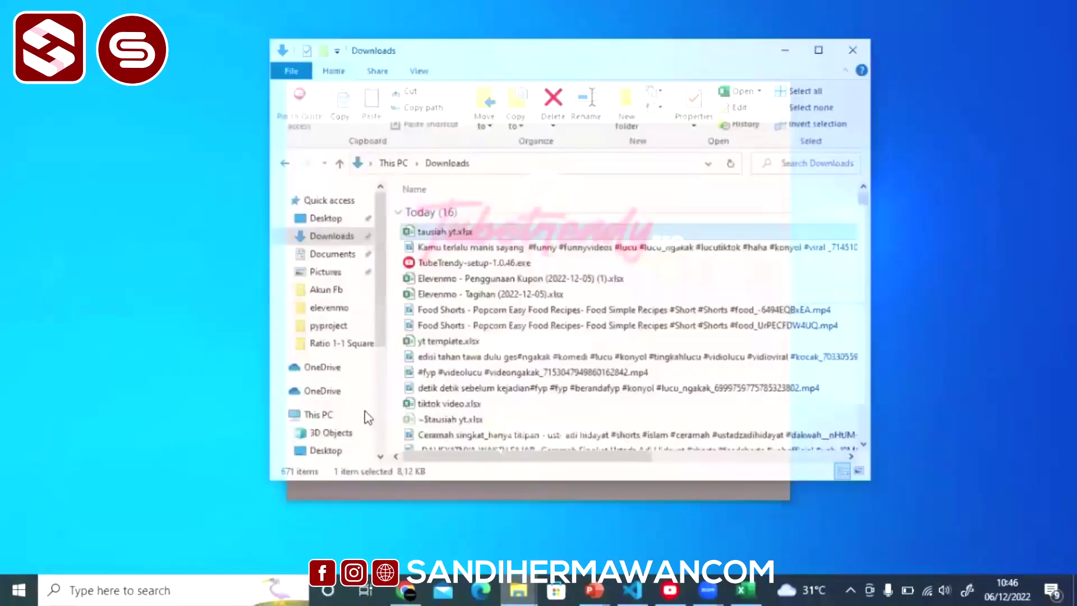
{"action": "scroll", "coordinate": [481, 336], "scroll_direction": "down", "scroll_amount": 5}
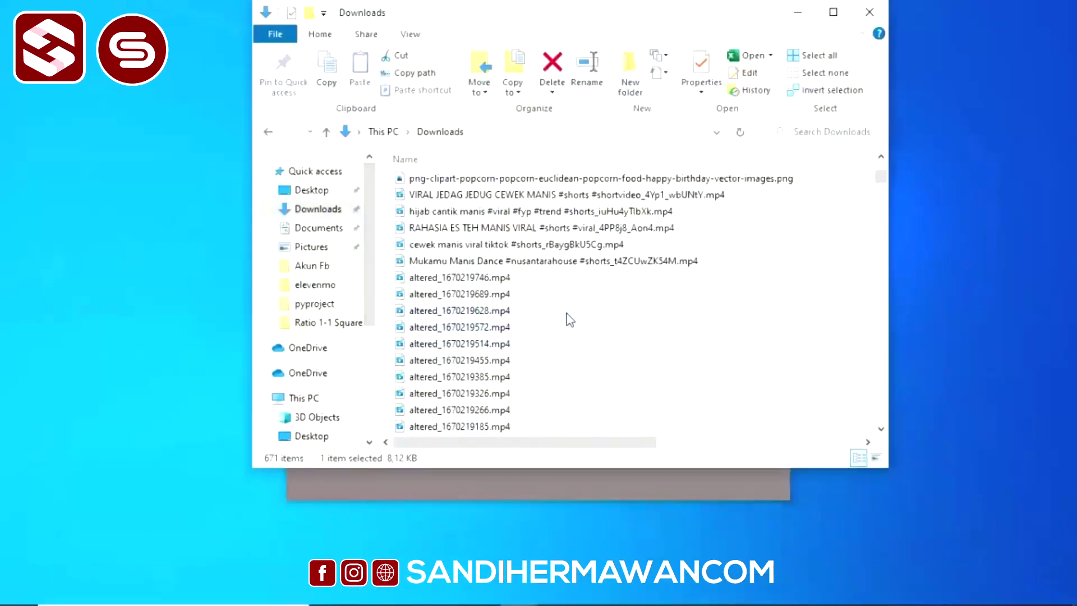
{"action": "scroll", "coordinate": [600, 328], "scroll_direction": "down", "scroll_amount": 2}
{"action": "right_click", "coordinate": [662, 246]}
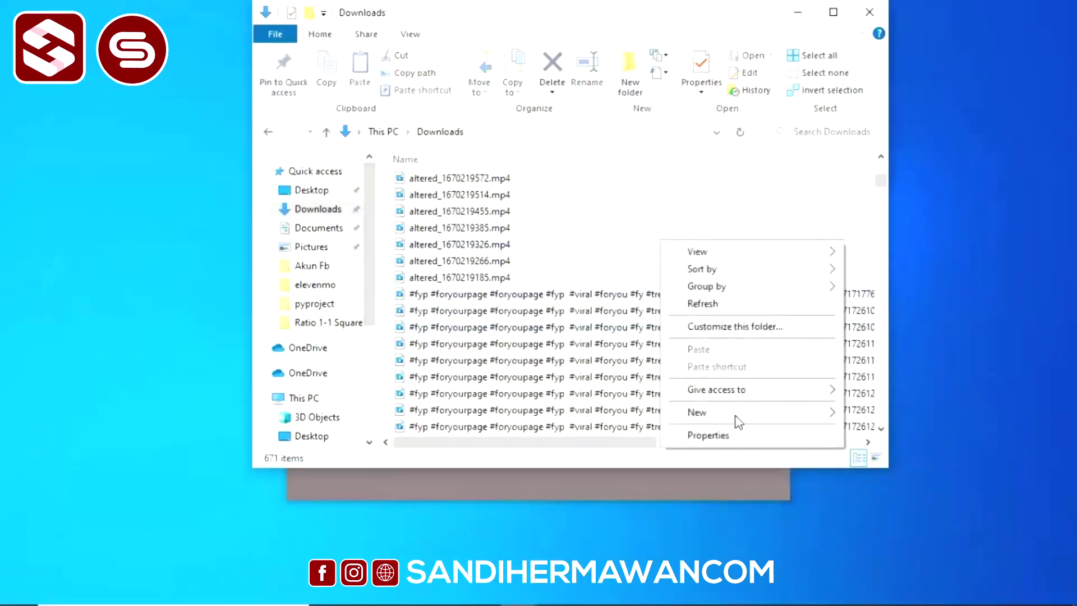
{"action": "mouse_move", "coordinate": [732, 416]}
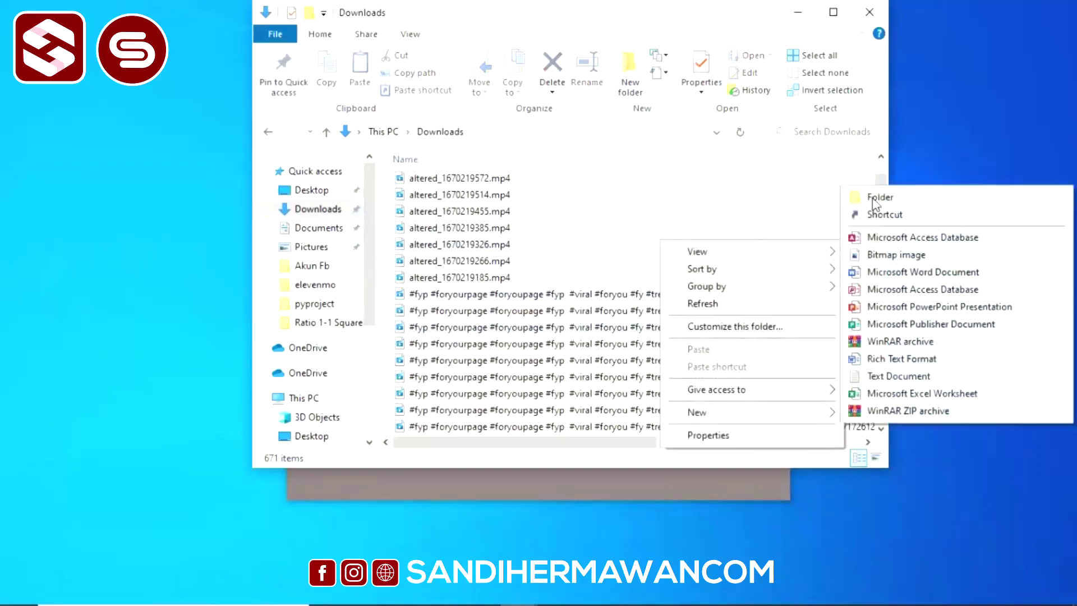